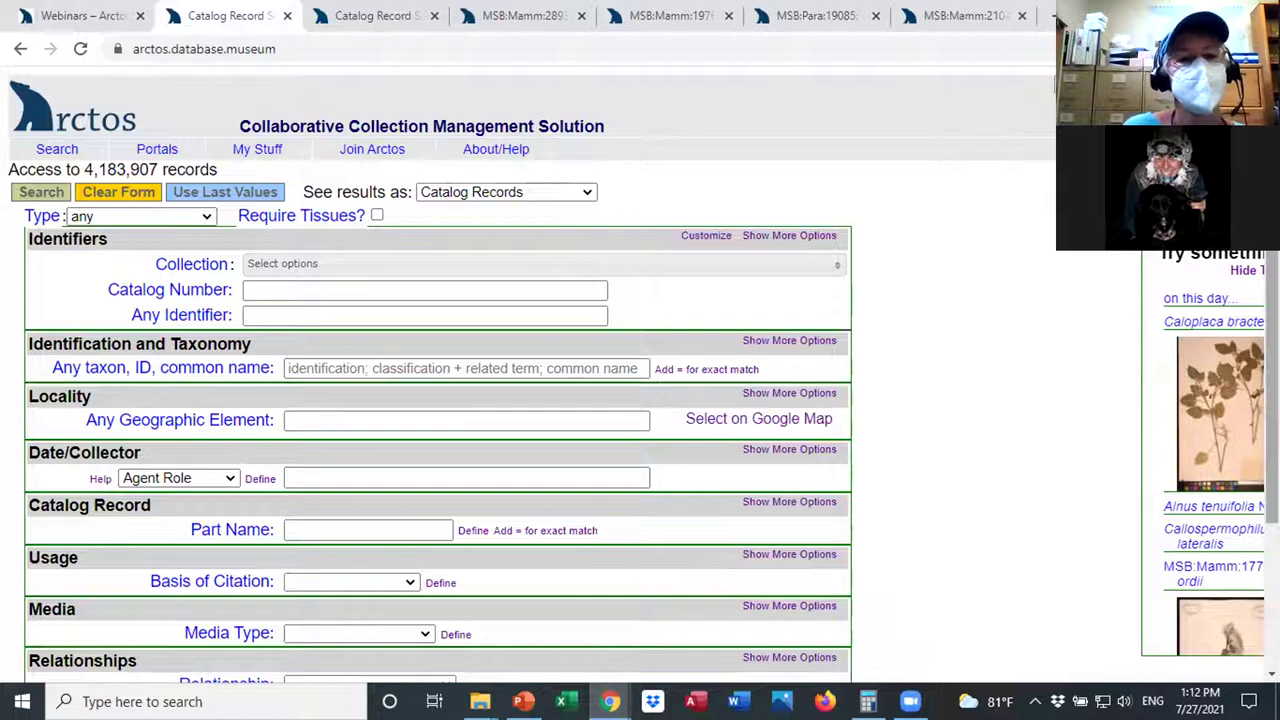
Look through the collection list and the other identifier type options without choosing any.
left_click(367, 291)
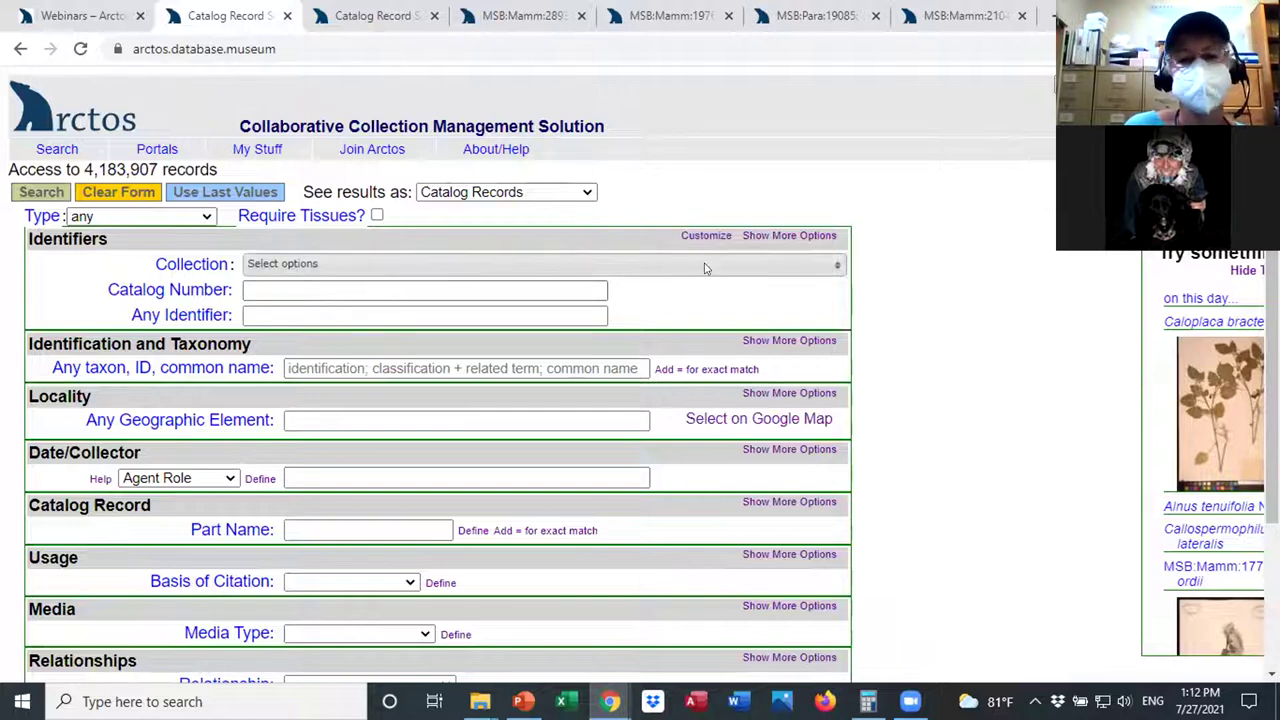
left_click(512, 265)
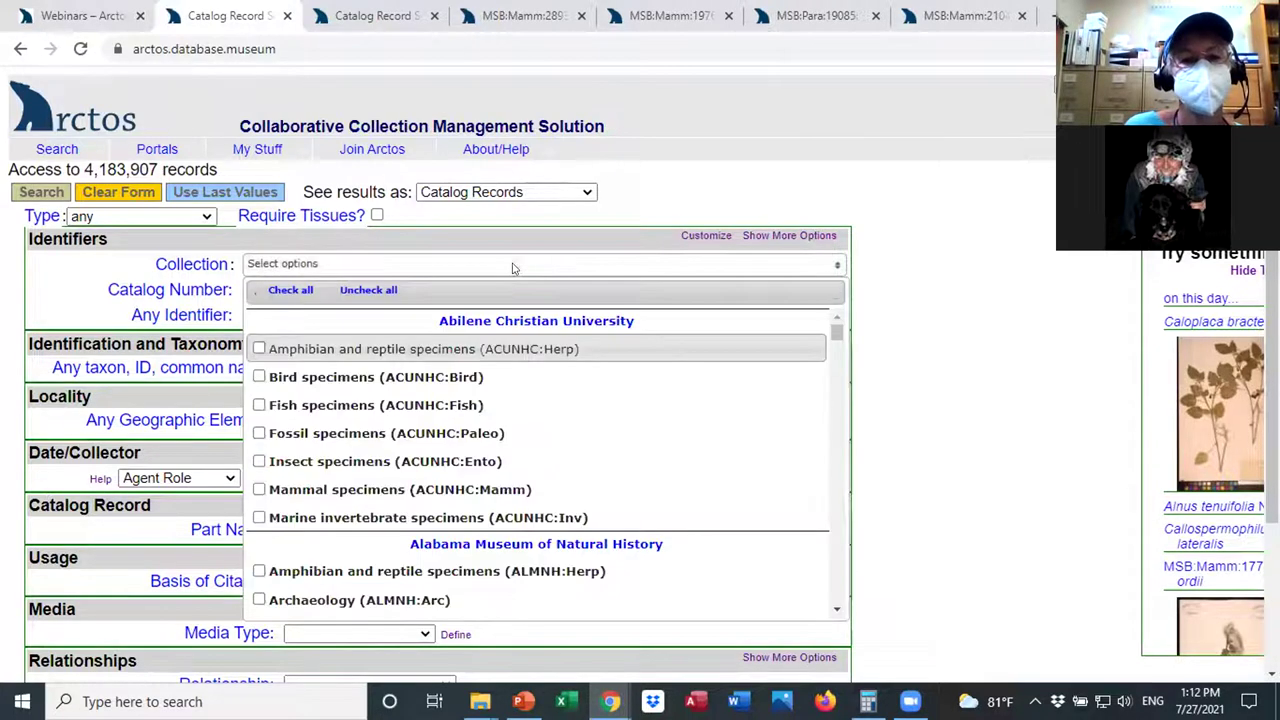
left_click_drag(836, 332, 860, 355)
left_click(914, 303)
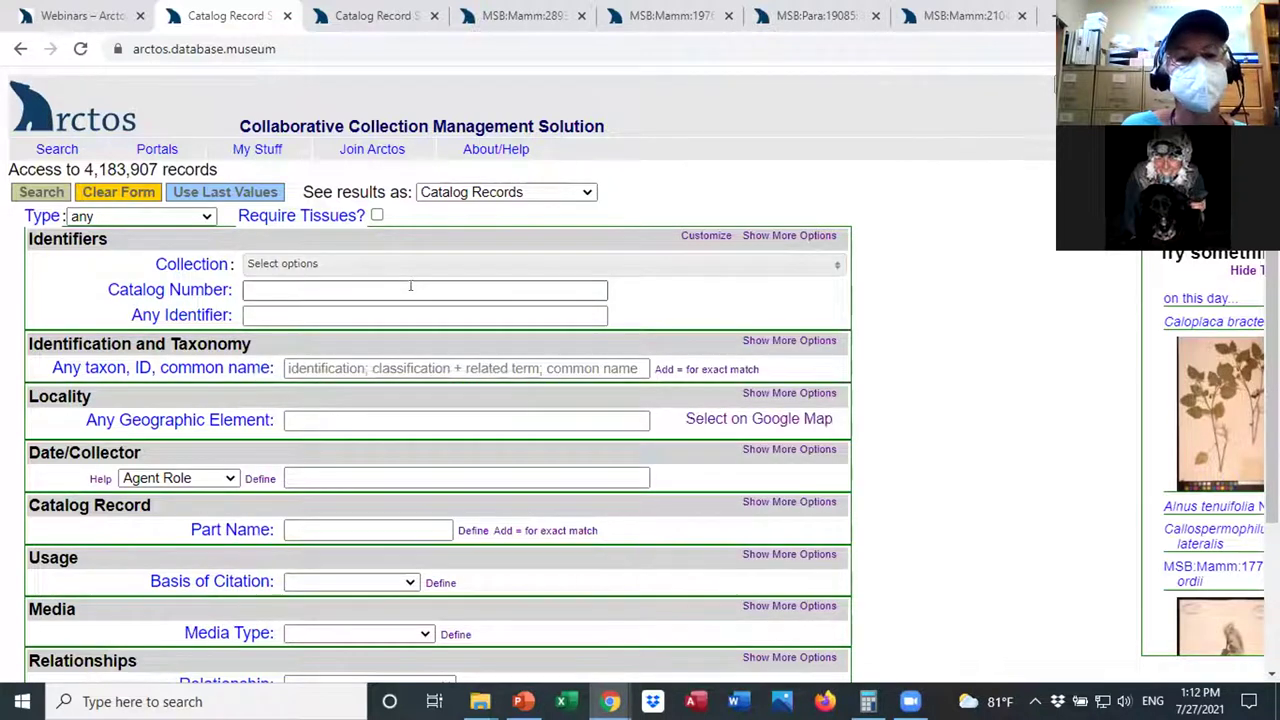
left_click(410, 289)
left_click(917, 314)
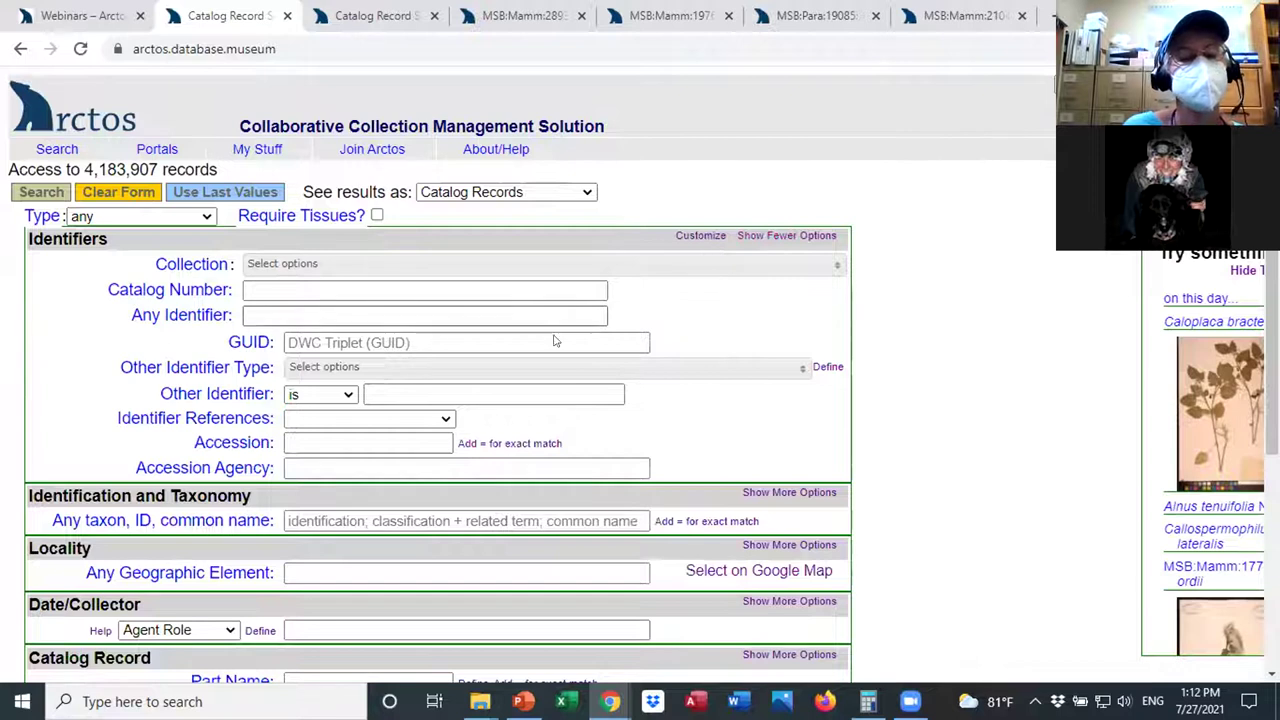
left_click(325, 395)
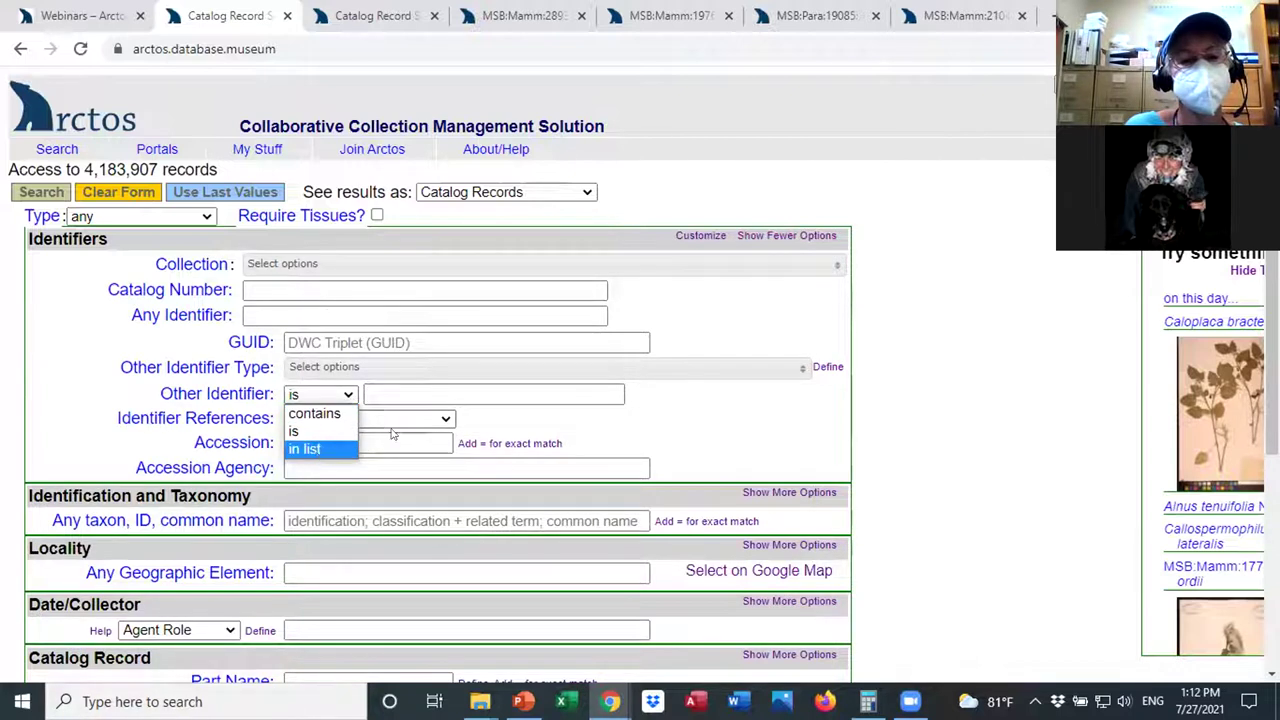
left_click(376, 368)
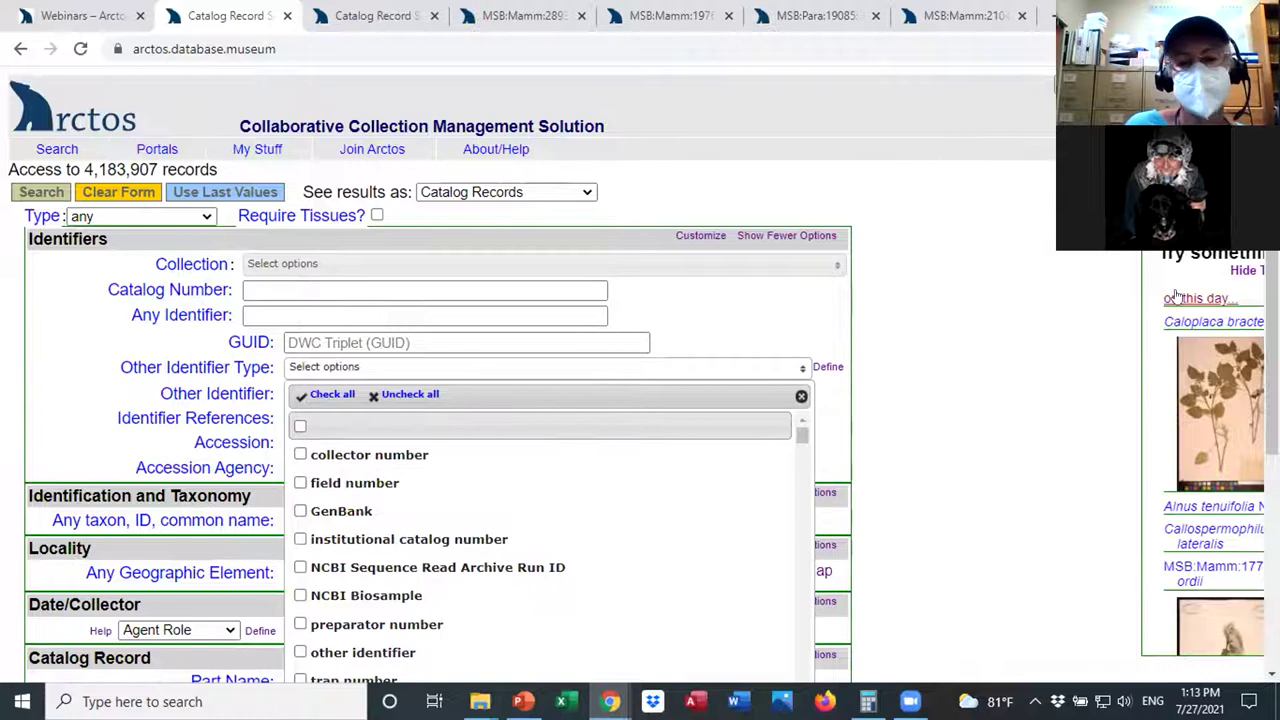
mouse_move(803, 437)
left_mouse_down()
mouse_move(803, 457)
mouse_move(803, 446)
left_mouse_up()
left_click(922, 404)
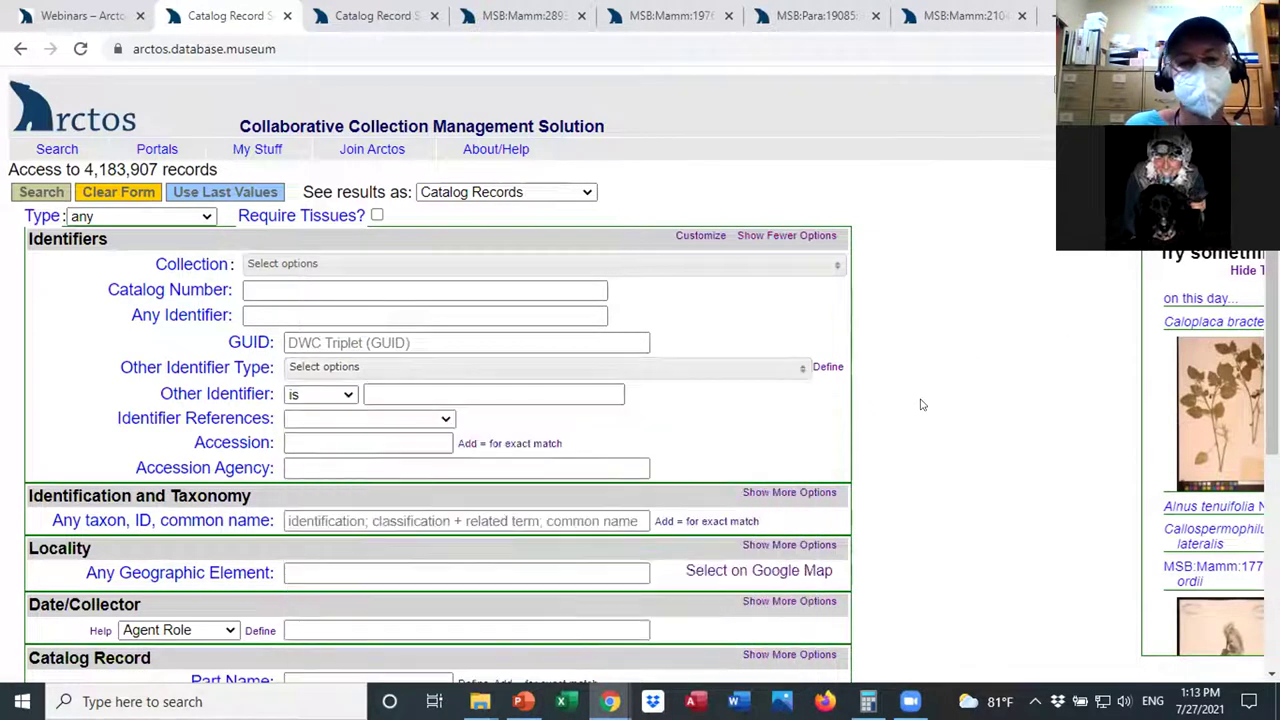
Require tissues and limit the collection to Mammal specimens (DMNS:Mamm).
left_click(377, 215)
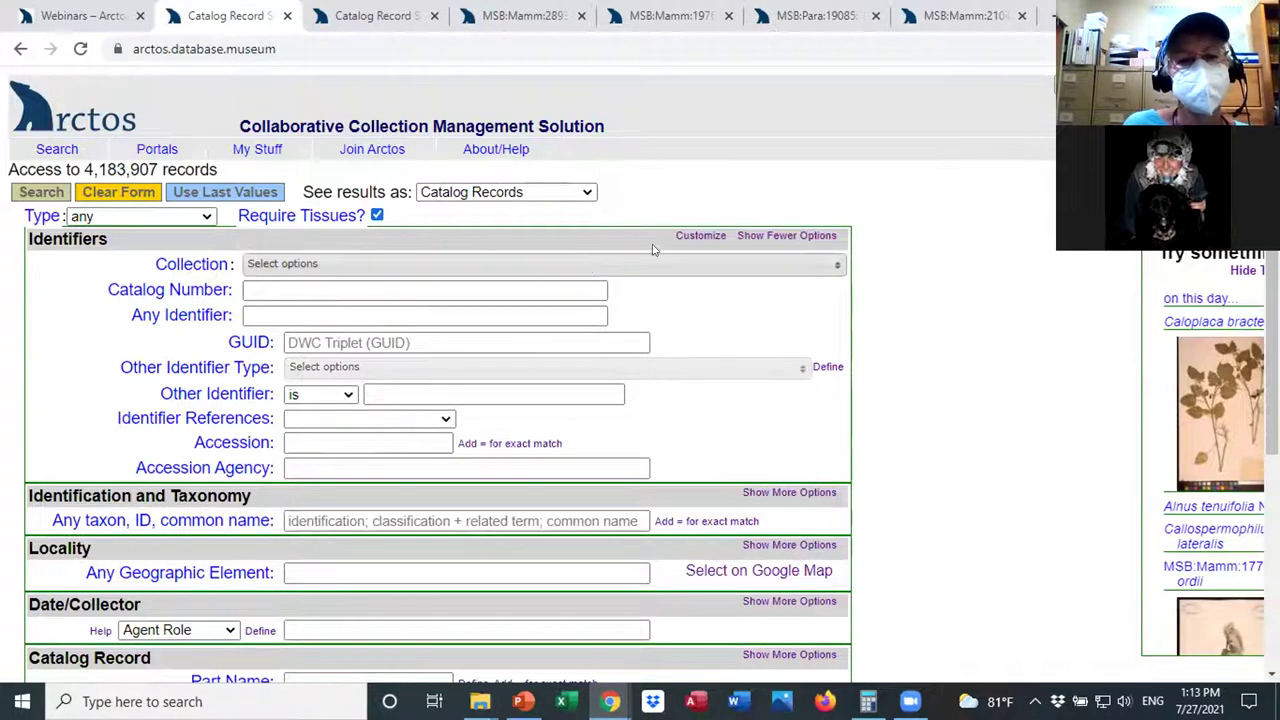
left_click(806, 263)
left_click_drag(836, 332, 841, 397)
left_click(260, 535)
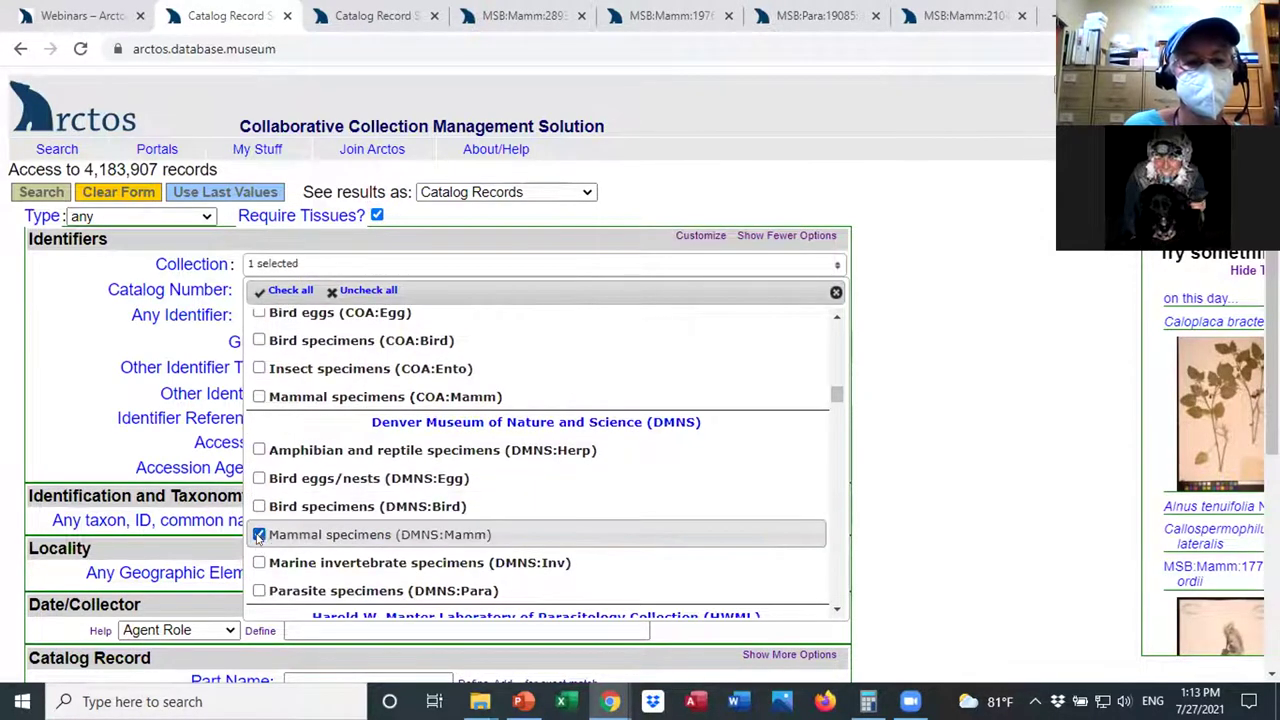
left_click(905, 414)
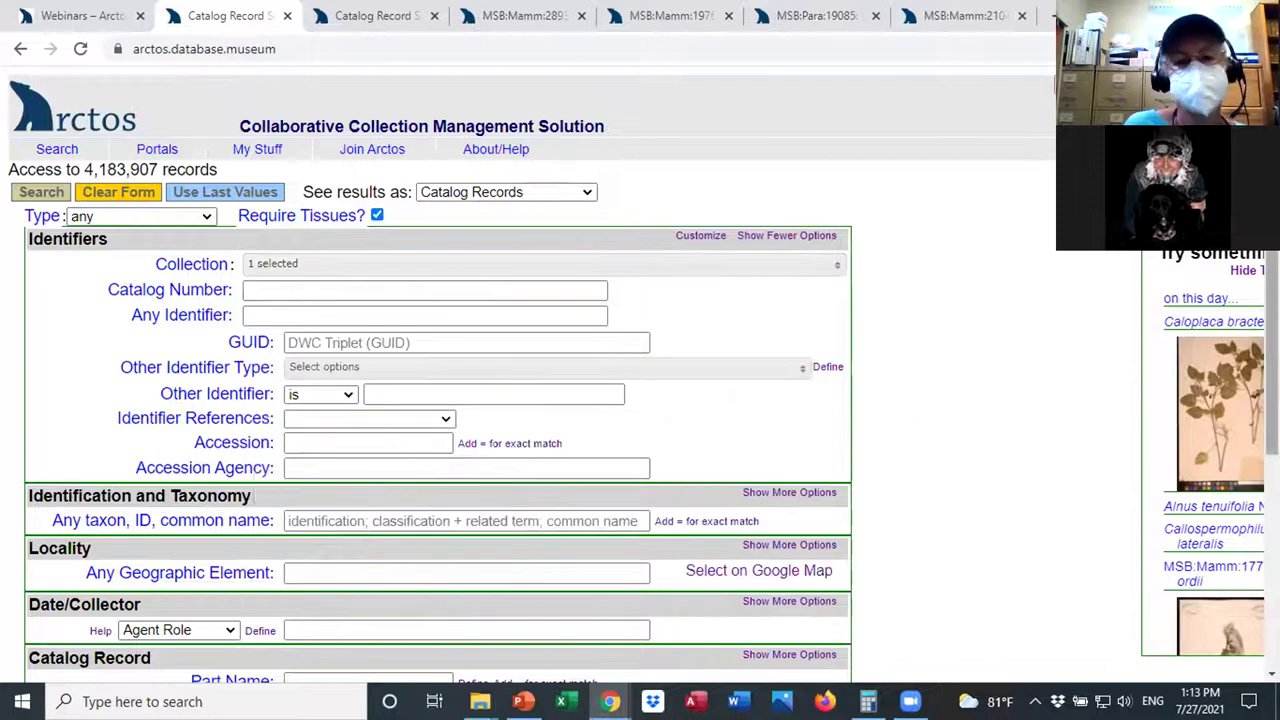
Set the other identifier type to GenBank.
scroll(711, 251, "down", 1)
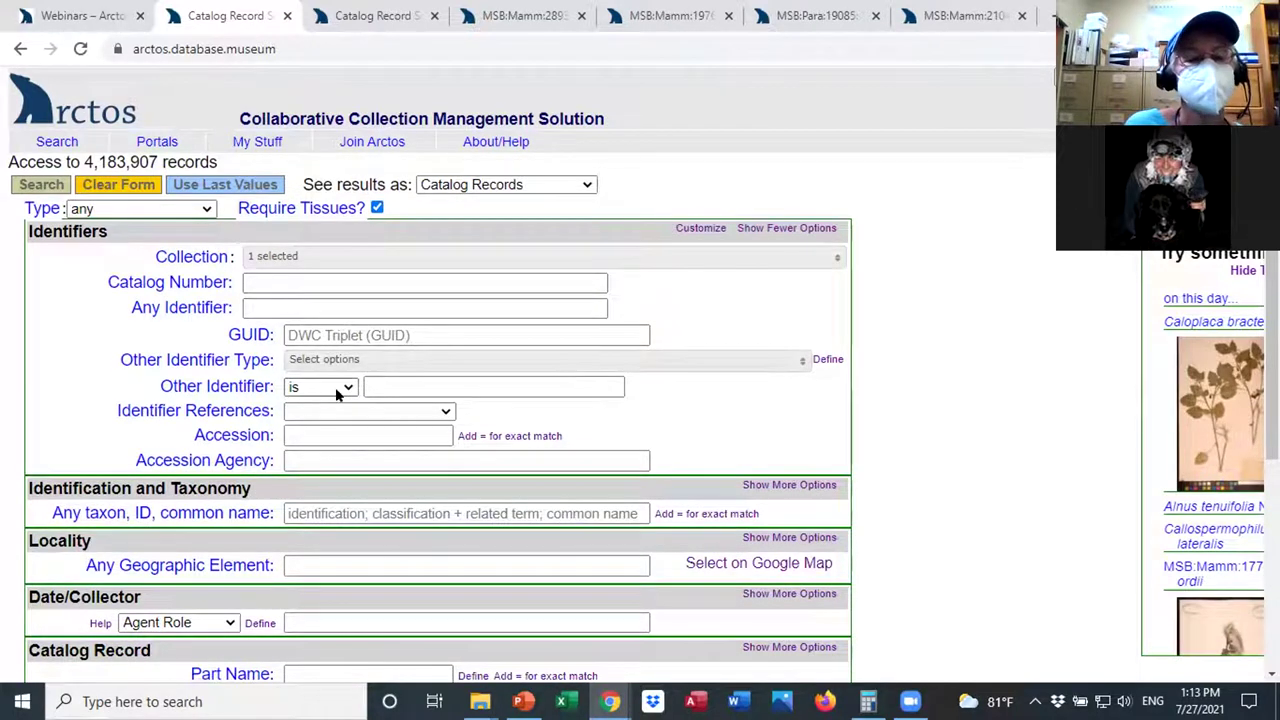
left_click(343, 386)
left_click(340, 367)
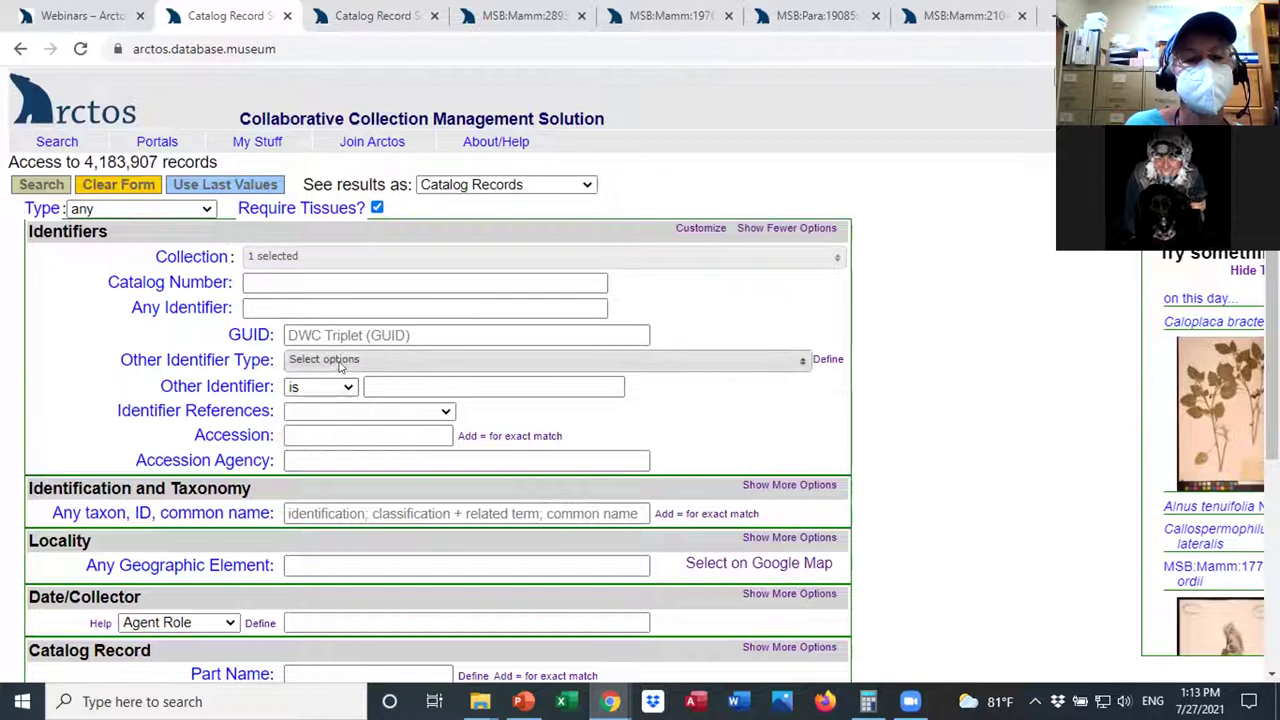
left_click(340, 365)
left_click(300, 503)
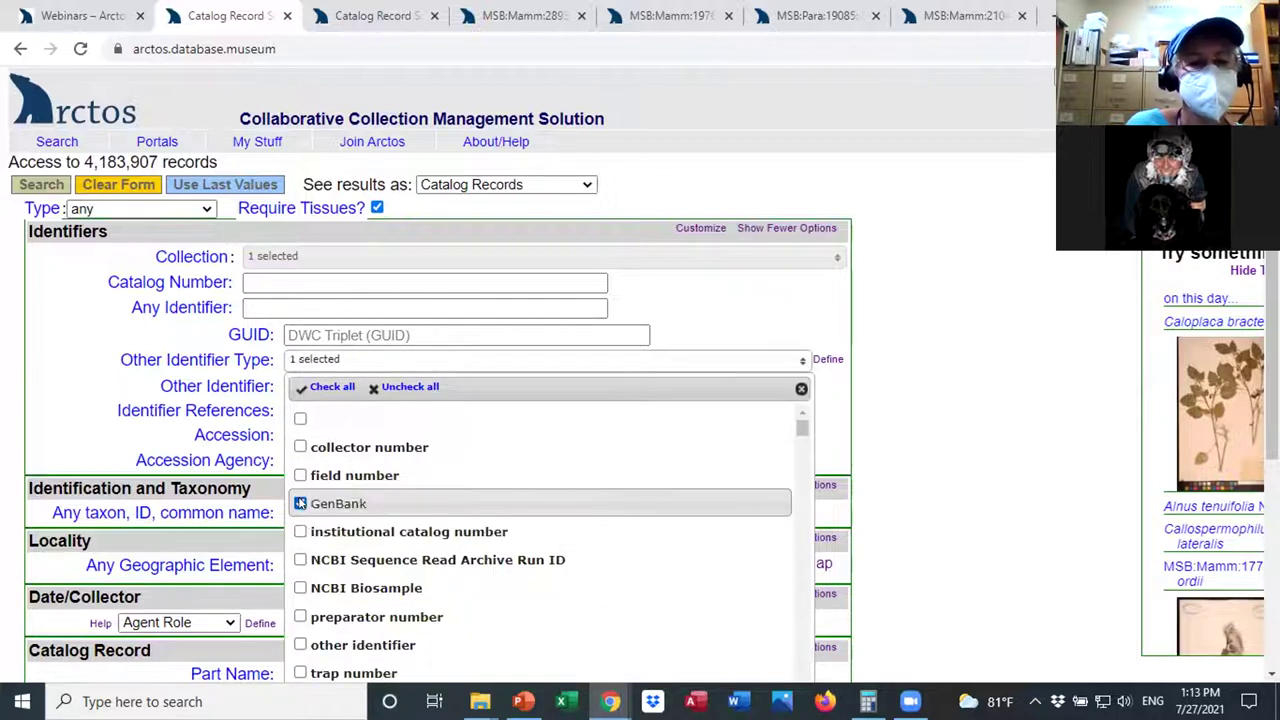
left_click(958, 295)
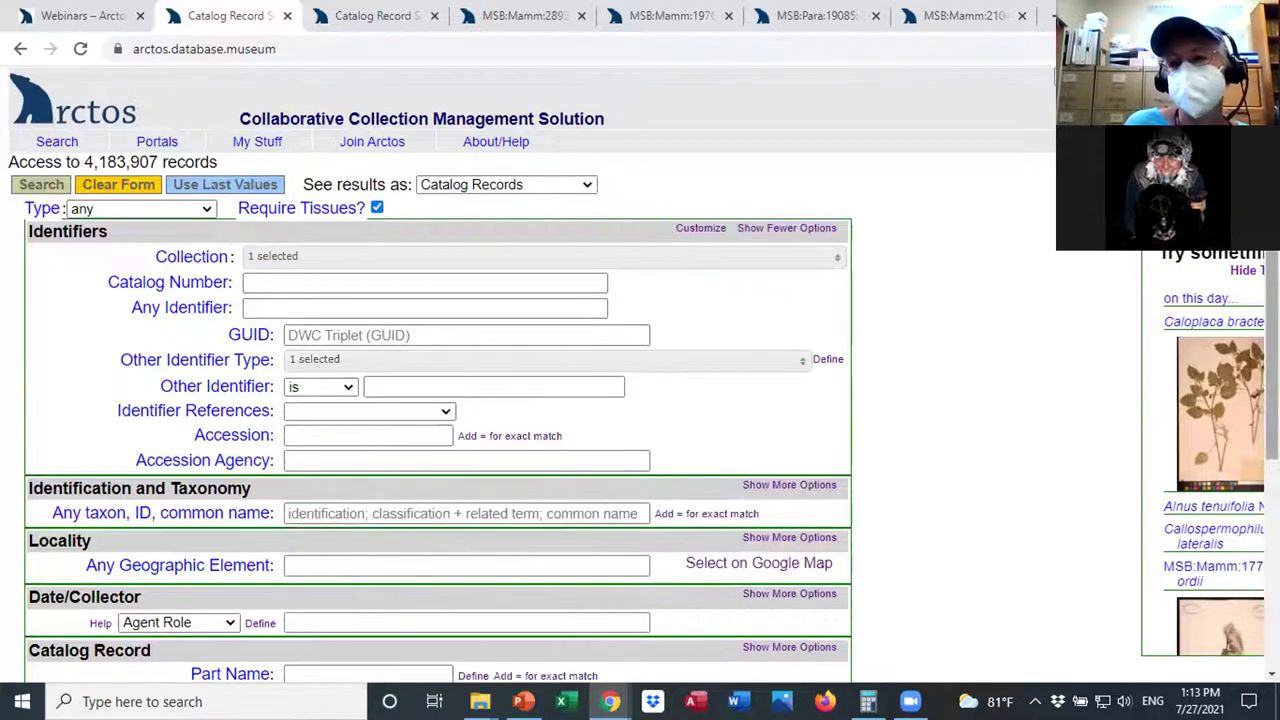
scroll(605, 315, "down", 5)
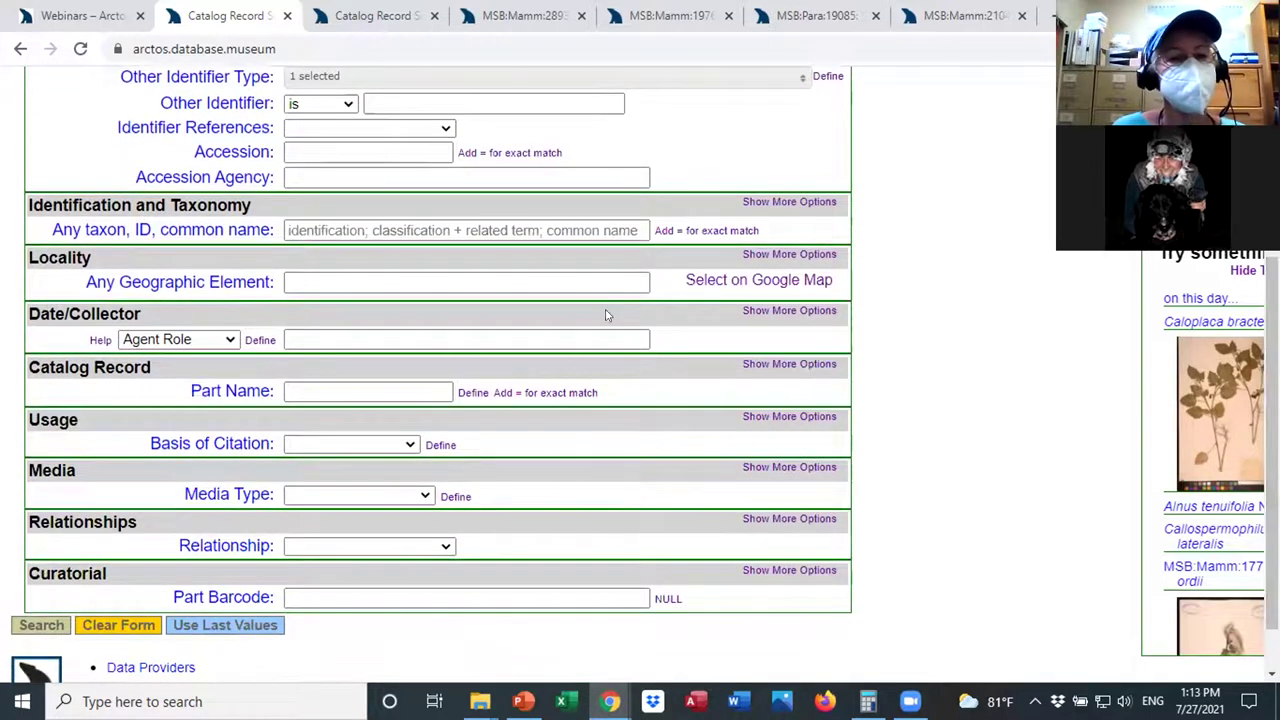
Require part name heart with the preservation attribute set to frozen.
left_click(775, 364)
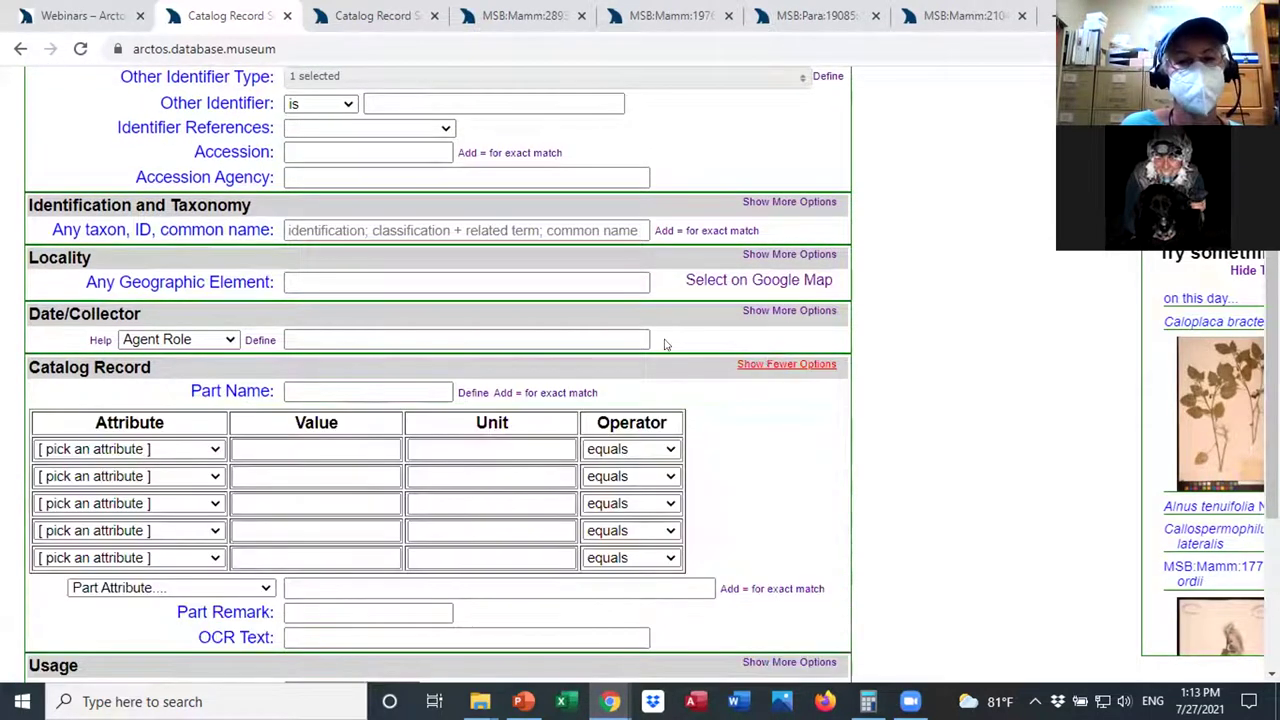
left_click(307, 390)
type("hear")
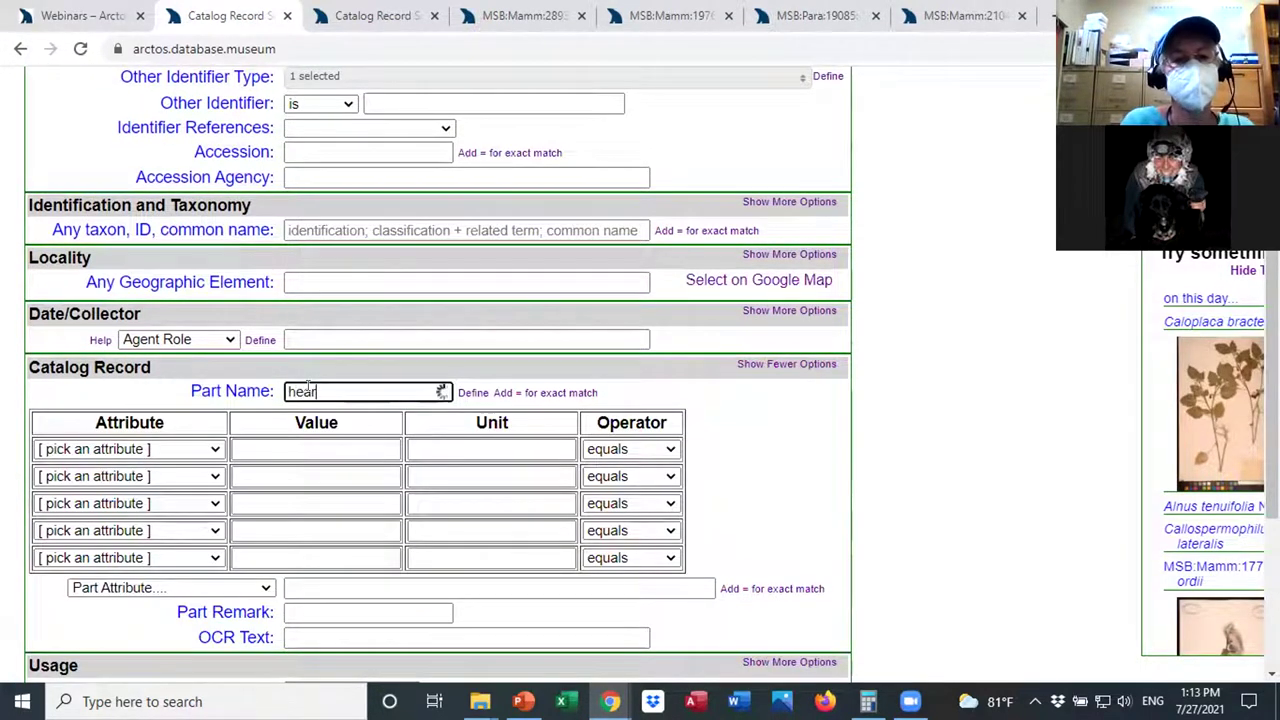
type("t")
left_click(320, 410)
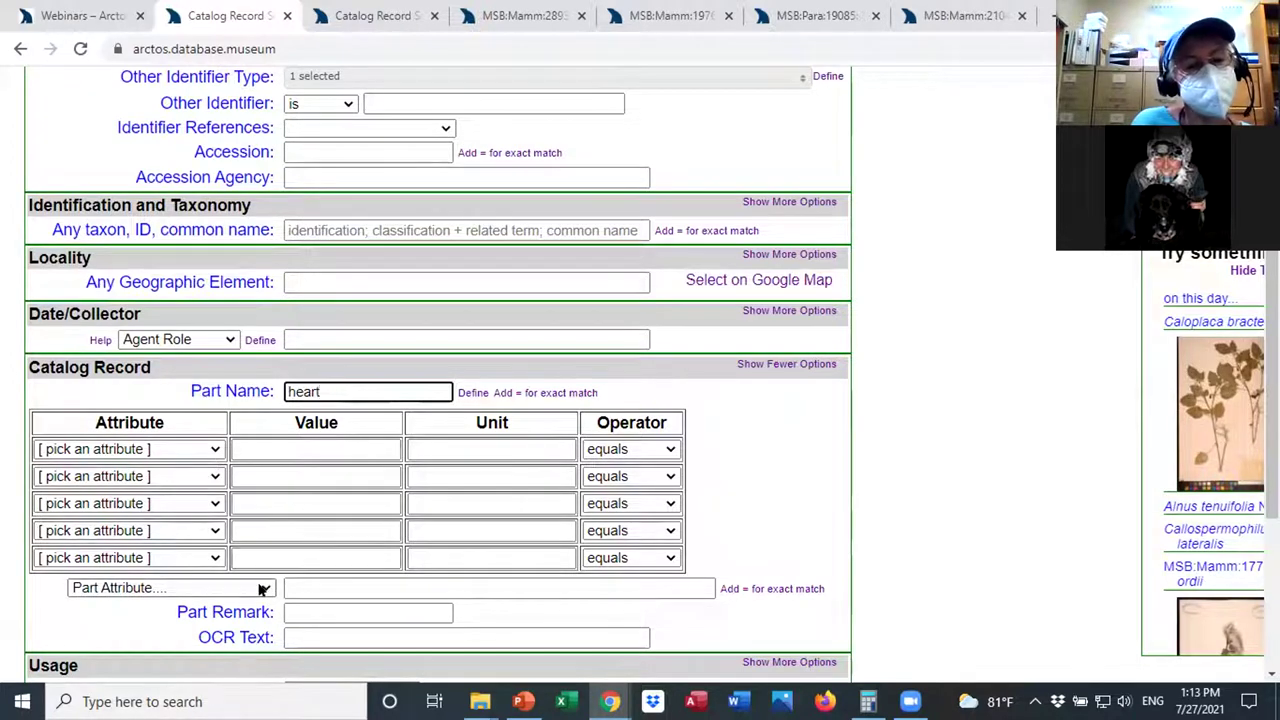
left_click(263, 588)
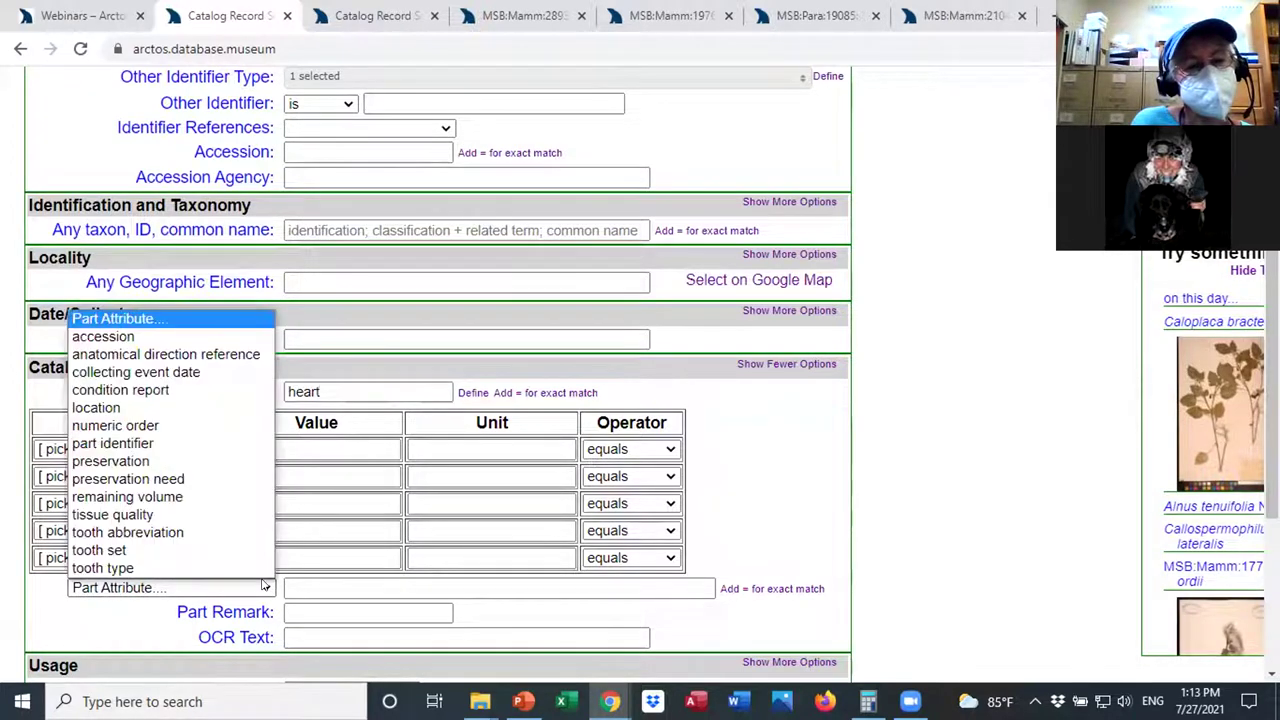
left_click(222, 462)
left_click(313, 588)
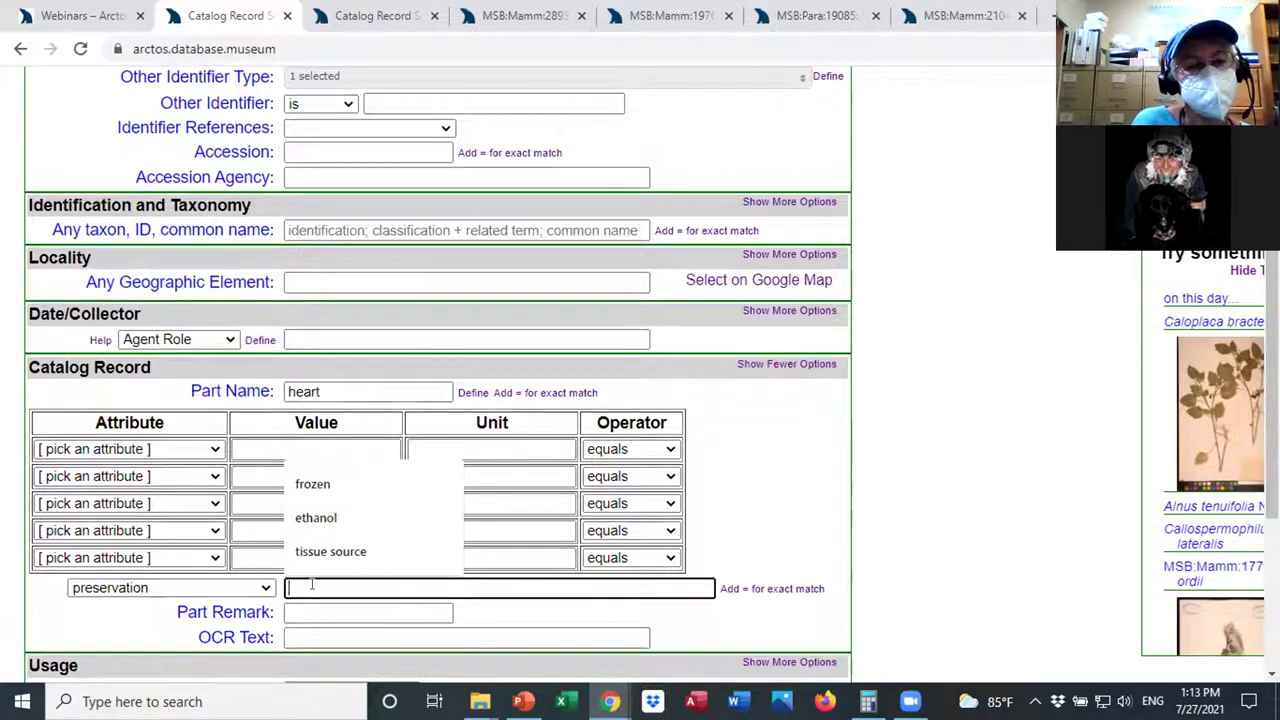
type("frozen")
left_click(894, 476)
scroll(894, 476, "down", 2)
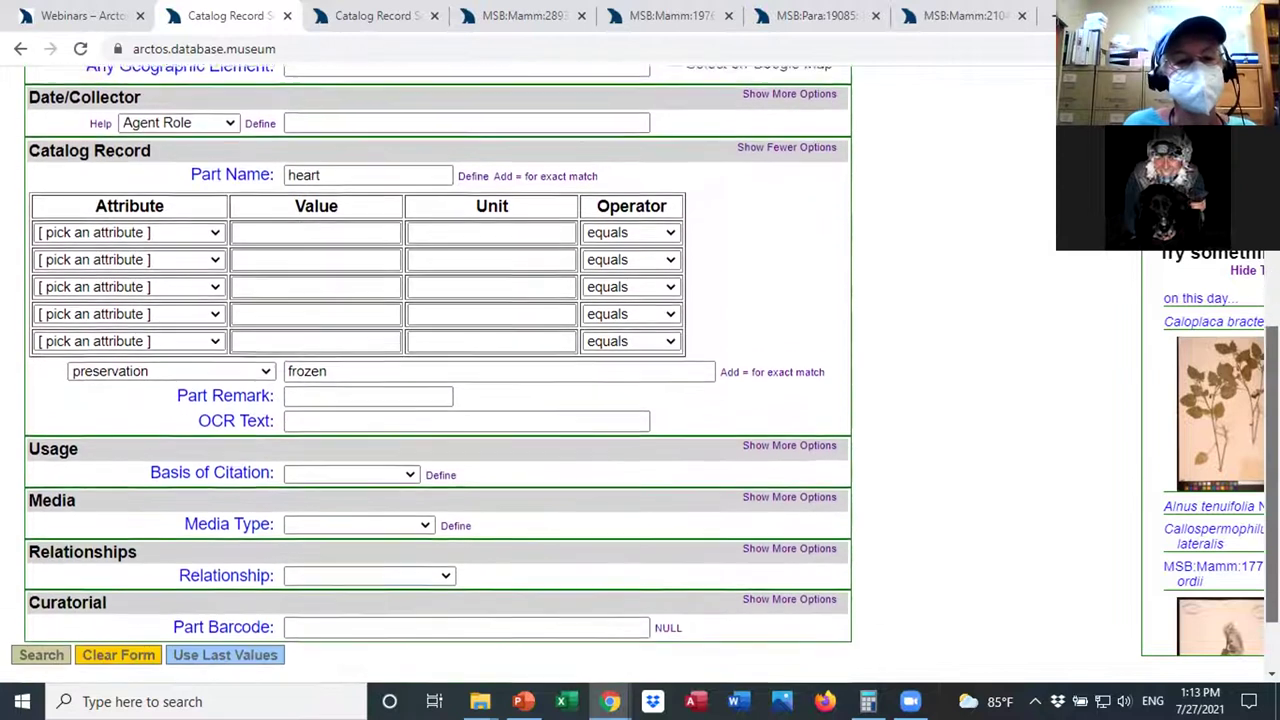
scroll(645, 374, "up", 1)
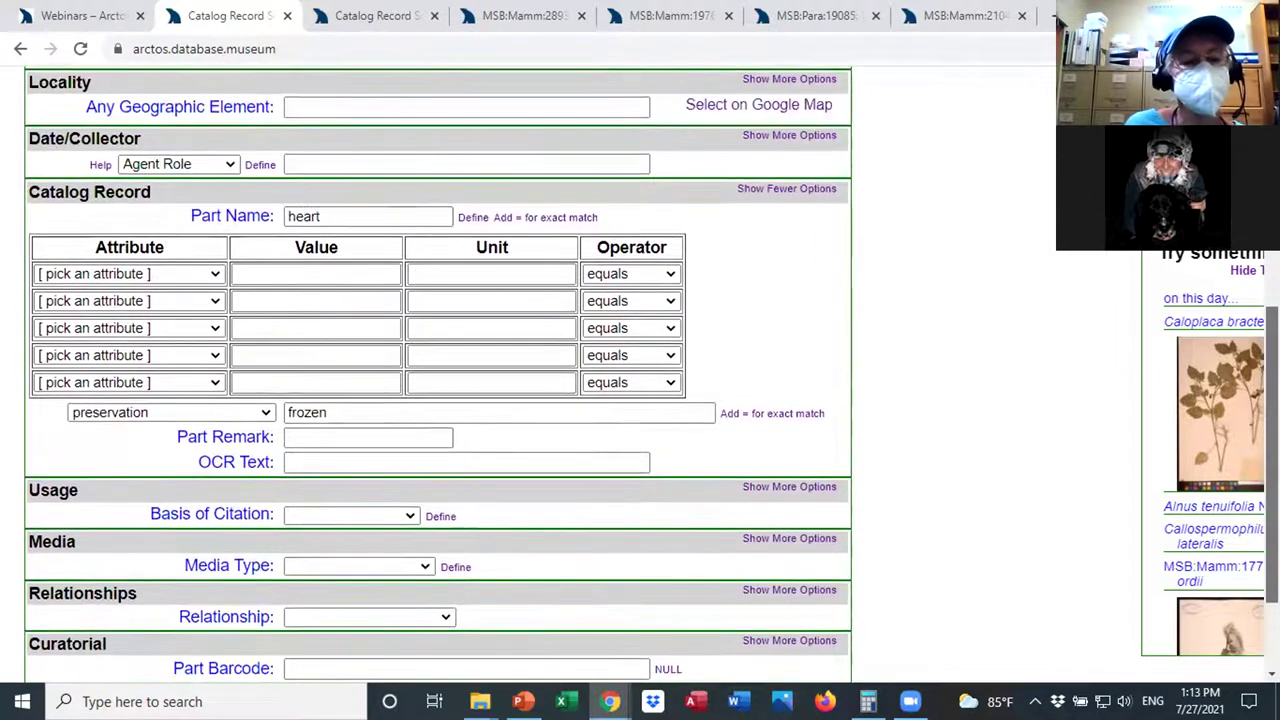
scroll(830, 340, "down", 1)
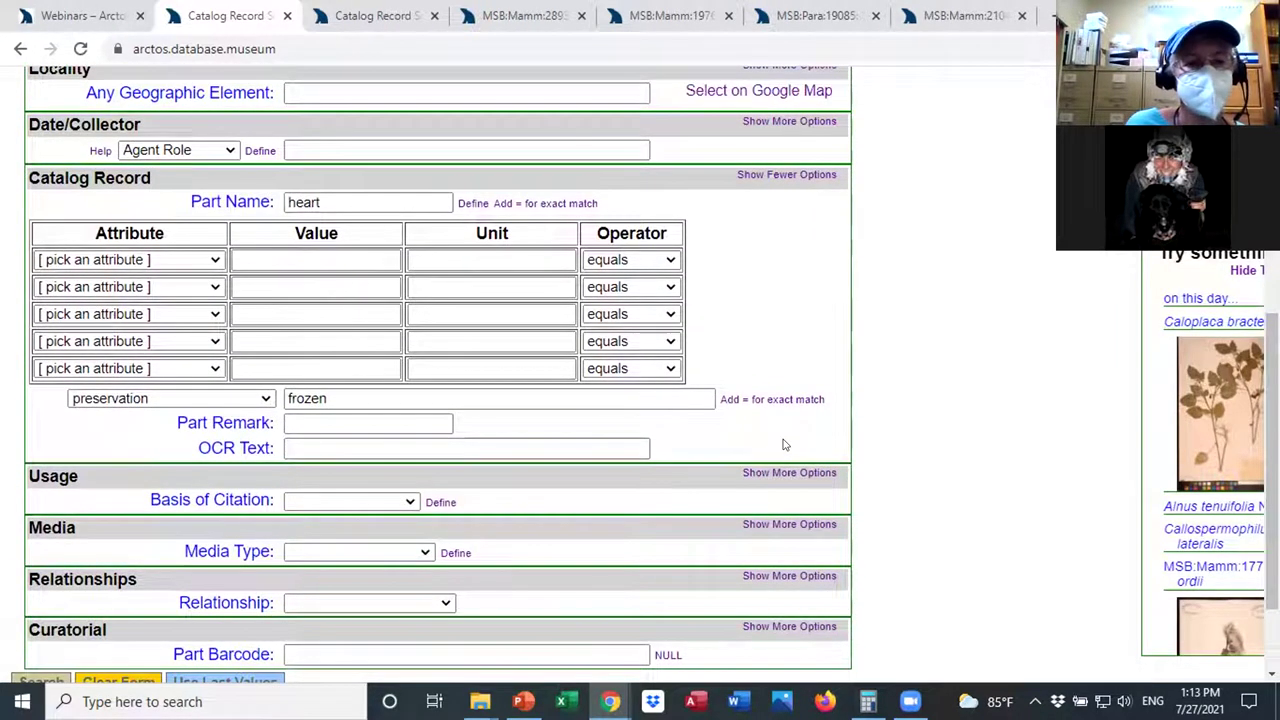
View the usage fields' basis of citation options without choosing, then return to the top.
left_click(782, 473)
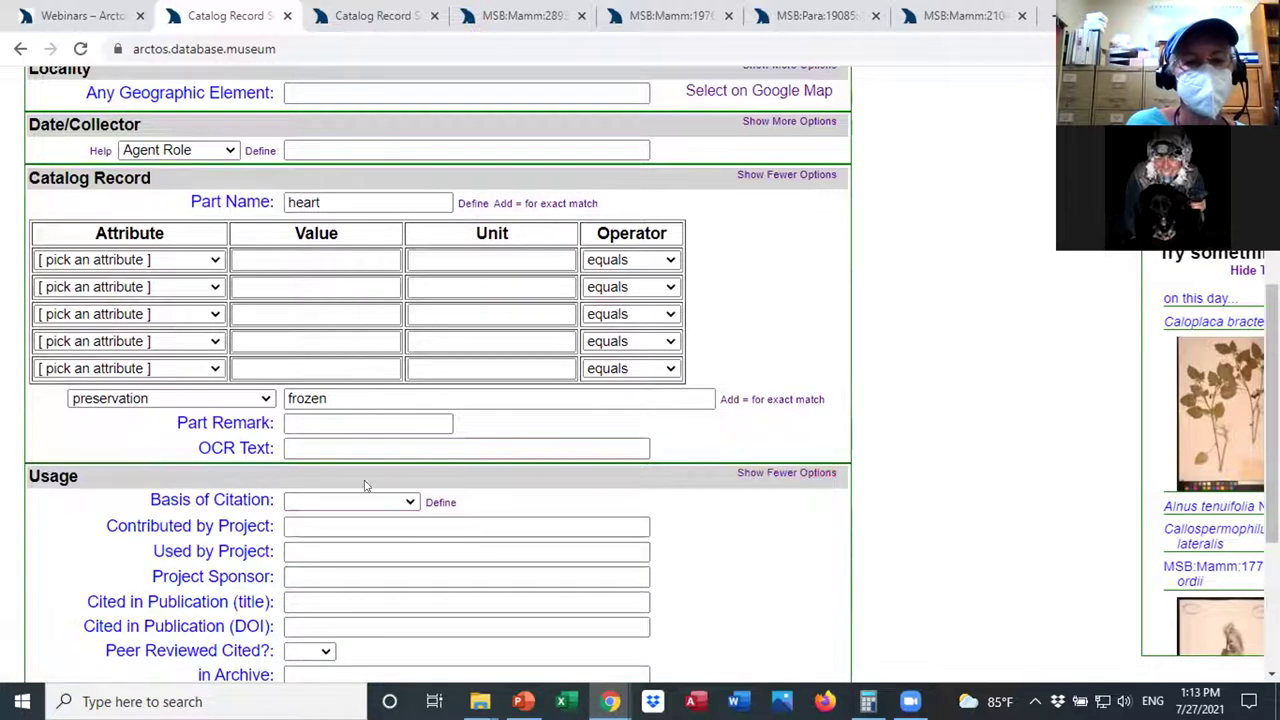
left_click(409, 502)
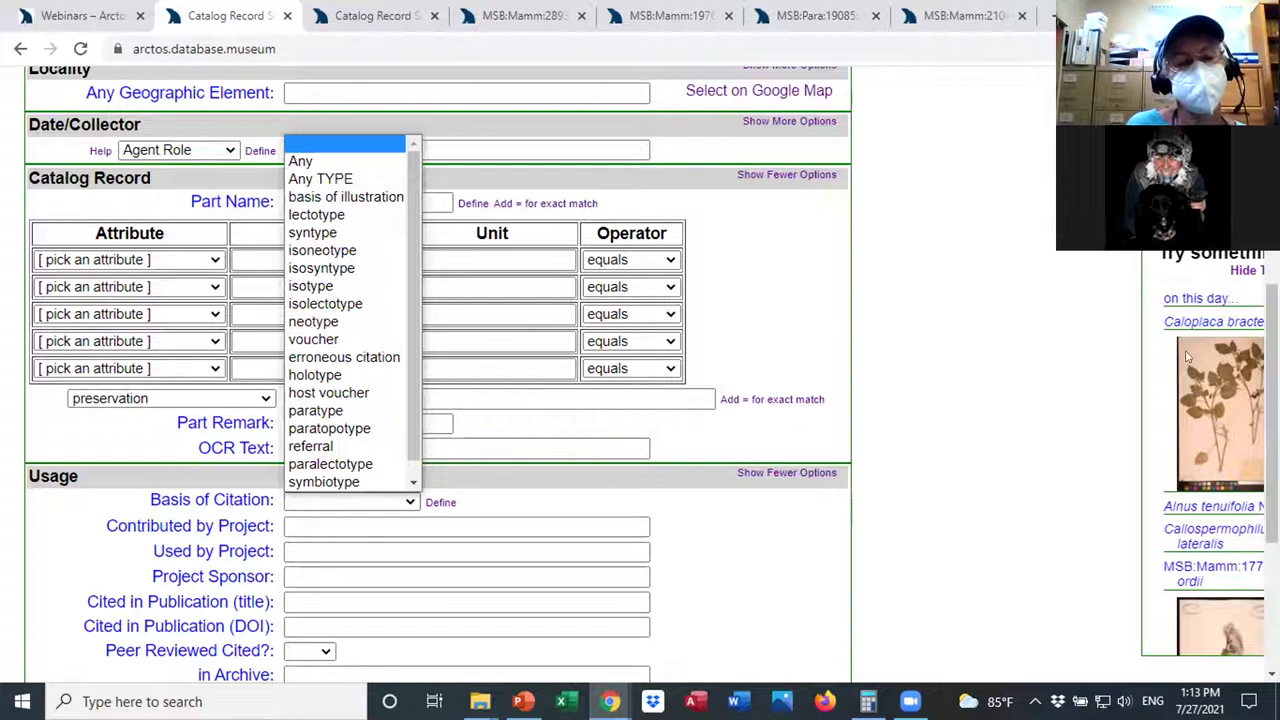
left_click(1045, 336)
scroll(1227, 360, "up", 4)
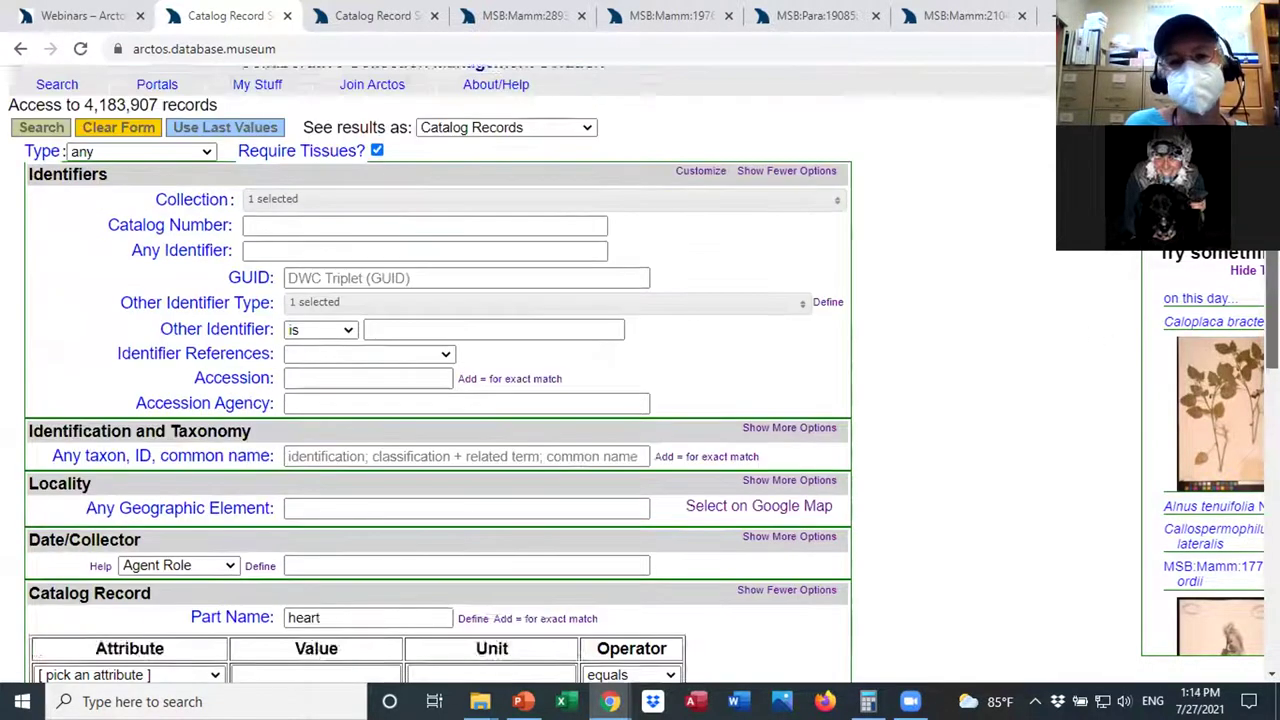
scroll(886, 228, "up", 1)
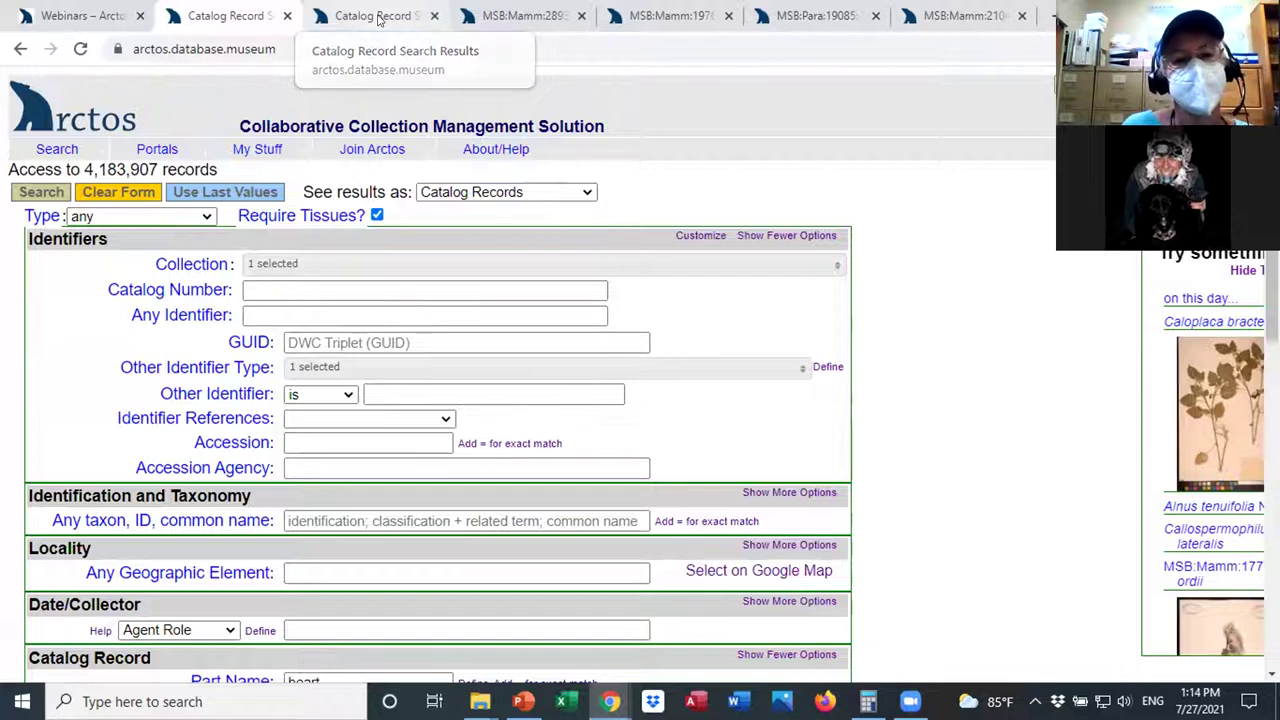
left_click(380, 20)
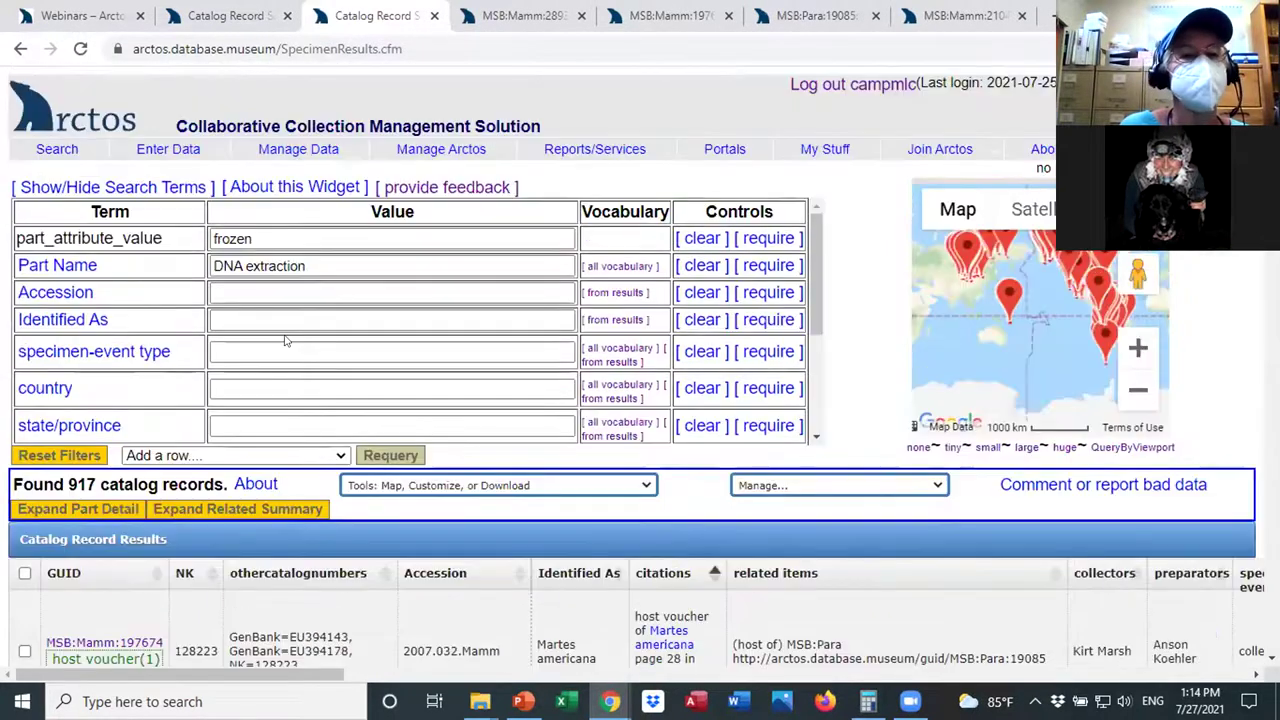
mouse_move(309, 265)
left_mouse_down()
mouse_move(200, 277)
mouse_move(255, 240)
mouse_move(296, 250)
left_mouse_up()
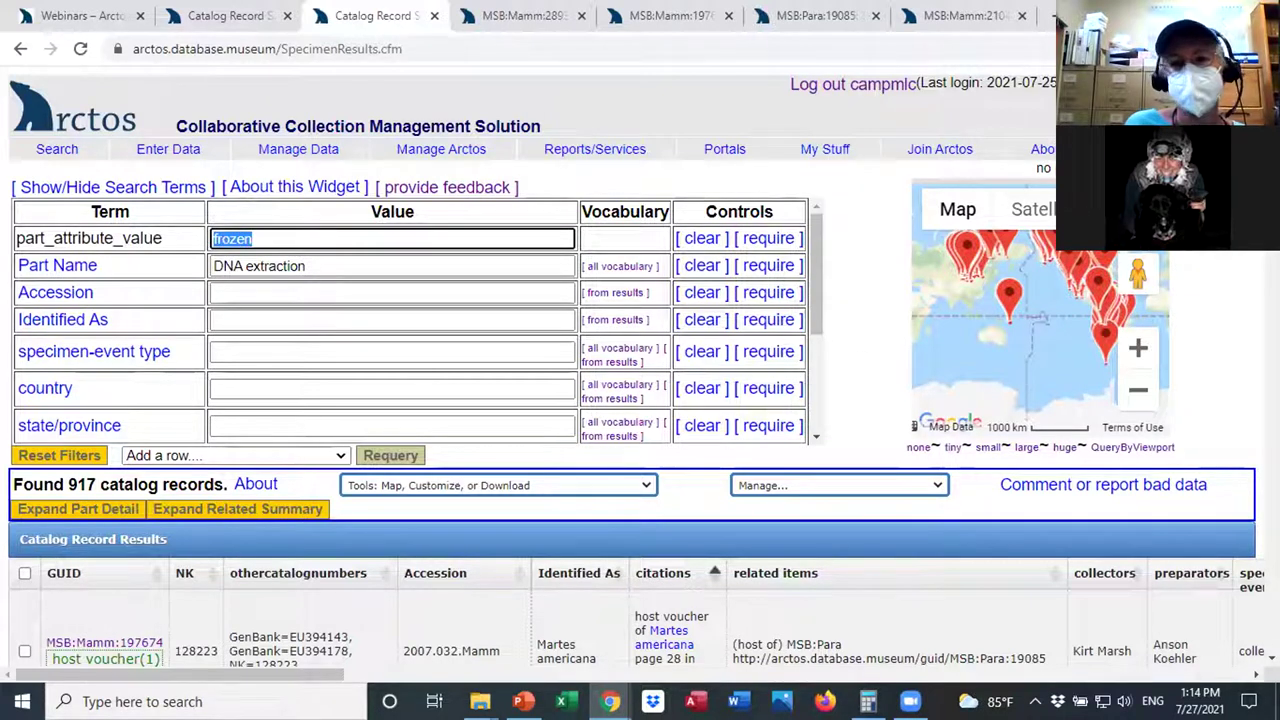
scroll(640, 360, "down", 5)
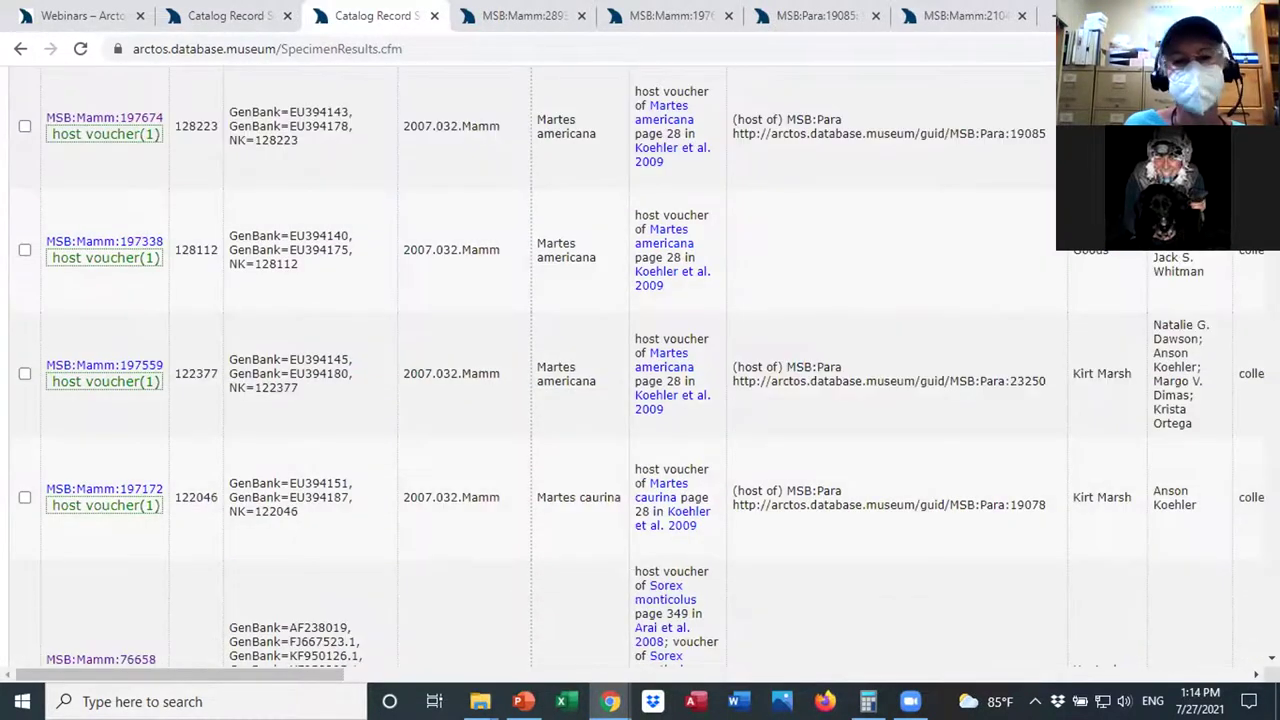
scroll(640, 366, "up", 2)
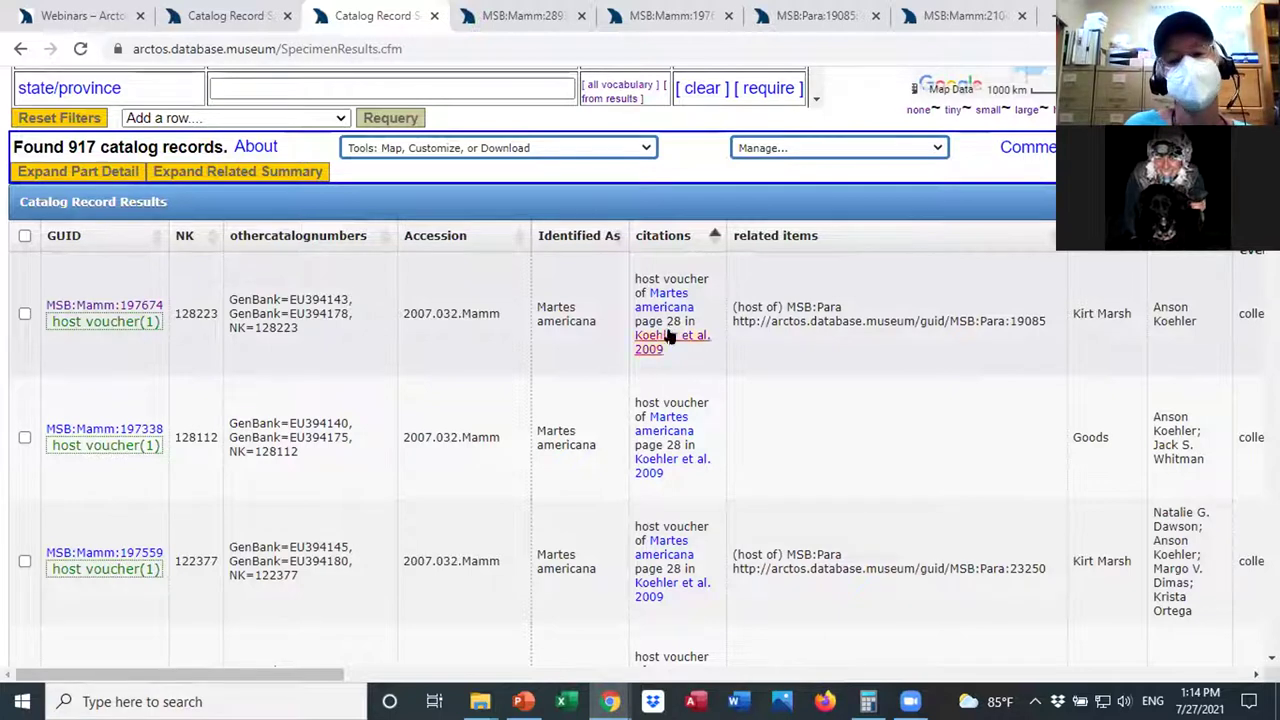
left_click_drag(332, 673, 680, 590)
left_click(648, 150)
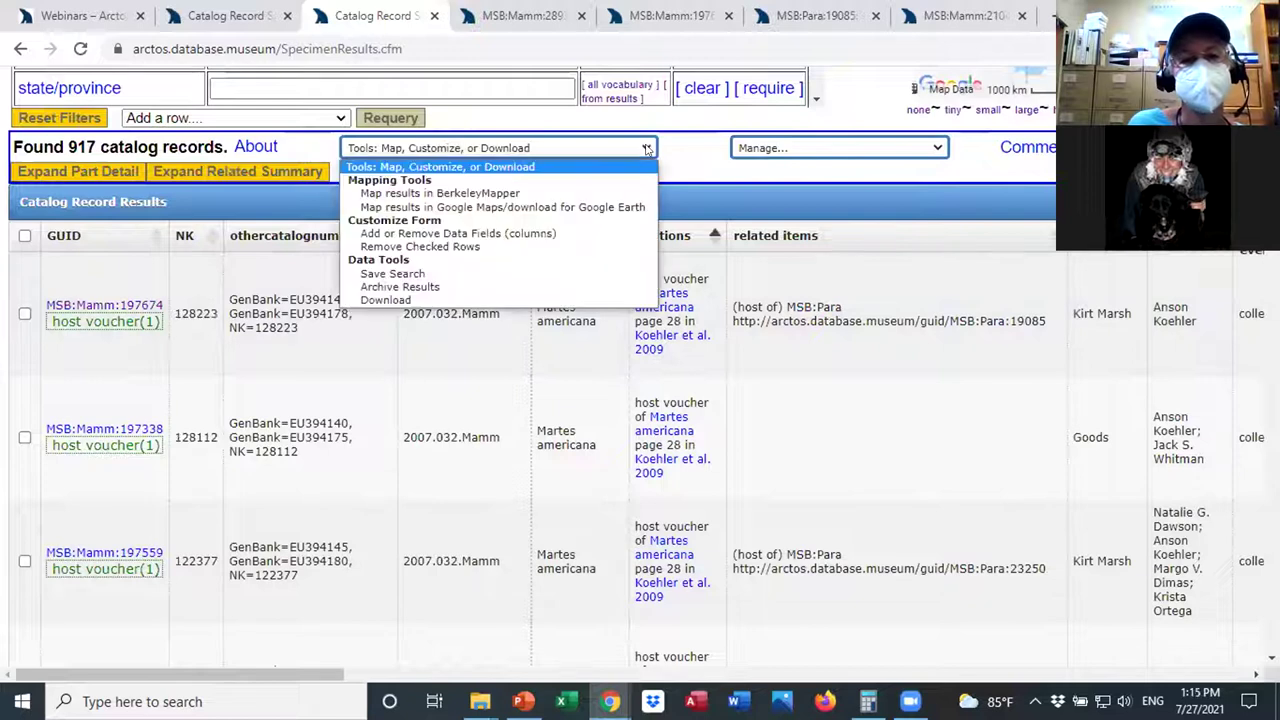
left_click(561, 233)
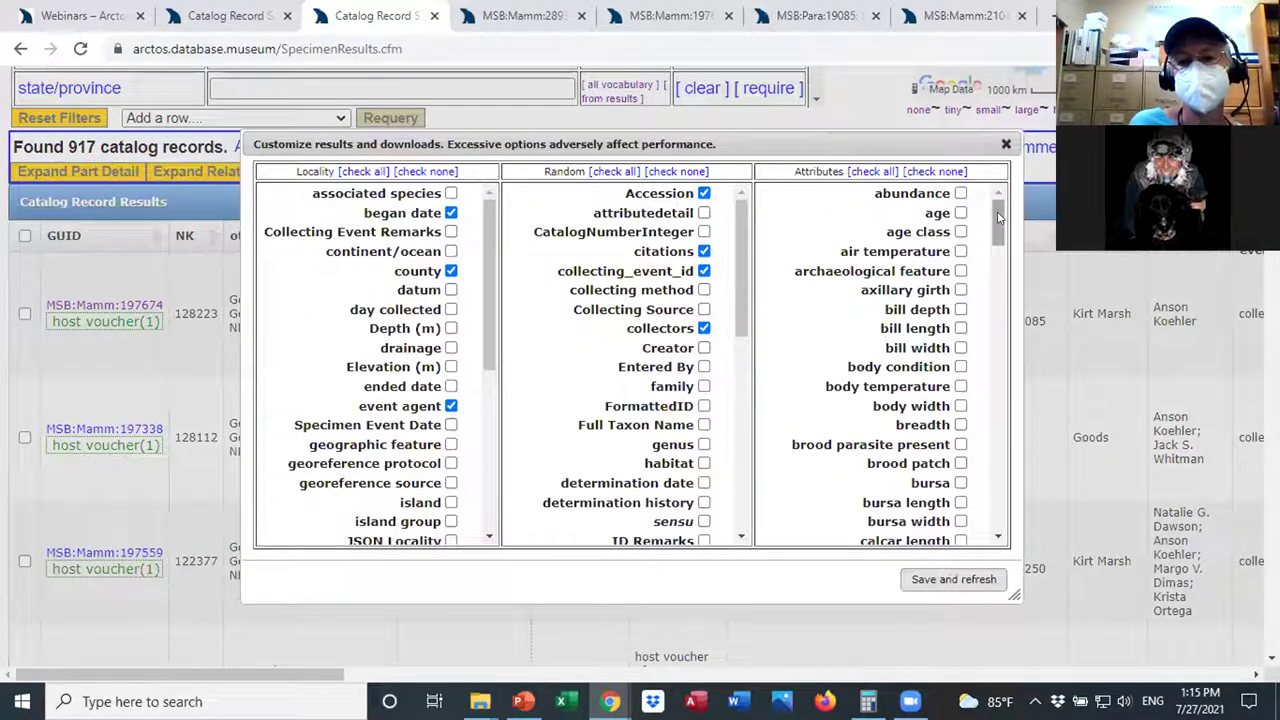
scroll(998, 218, "down", 1)
scroll(998, 218, "up", 1)
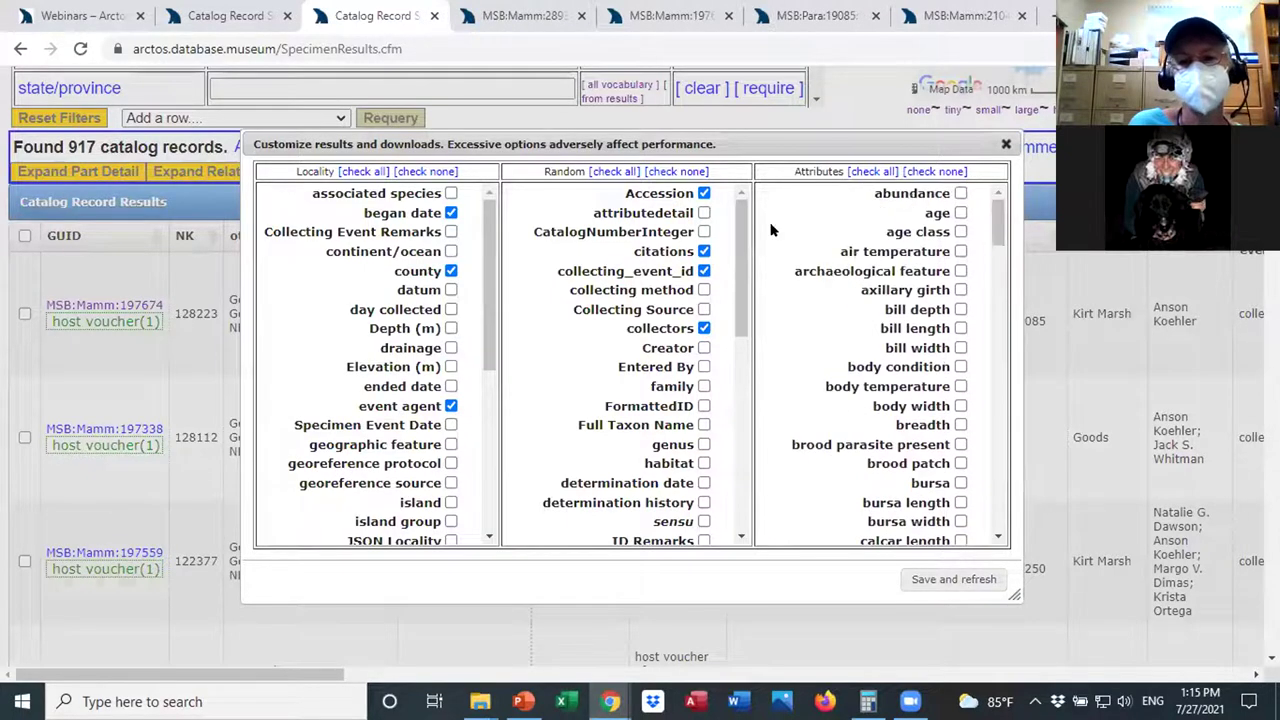
left_click_drag(741, 245, 718, 440)
scroll(718, 440, "up", 3)
left_click_drag(491, 318, 491, 326)
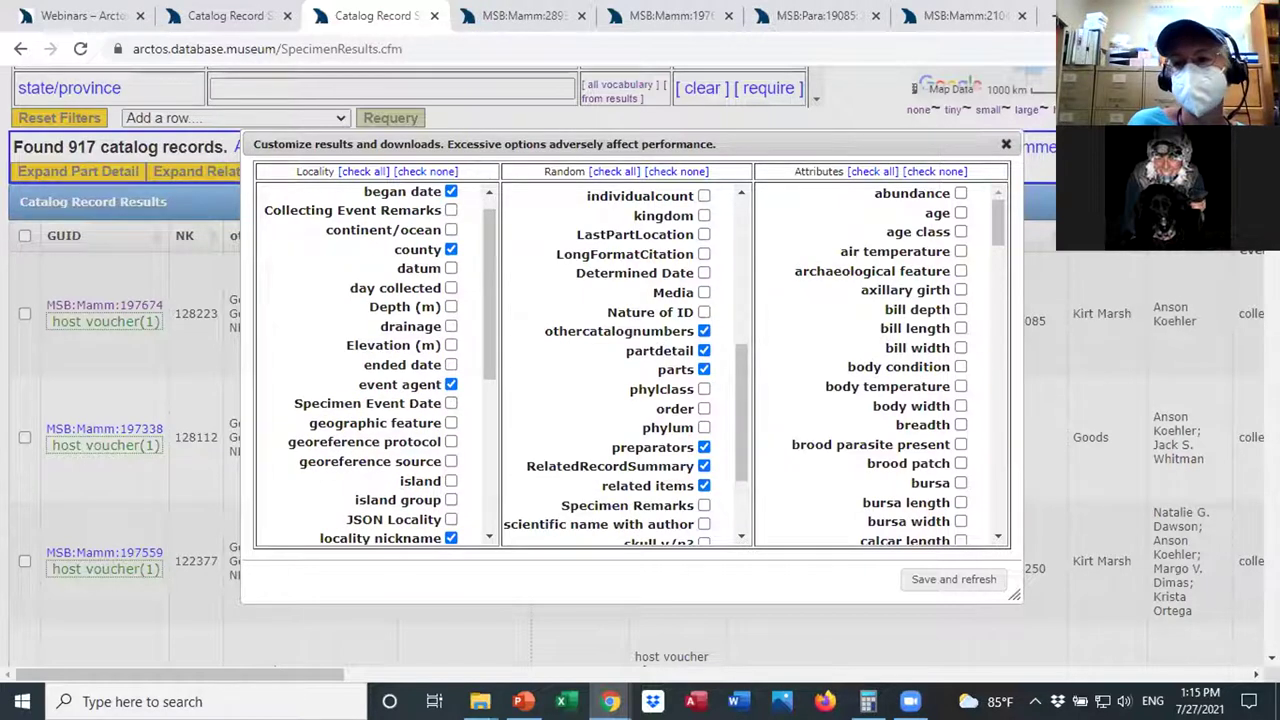
key("Escape")
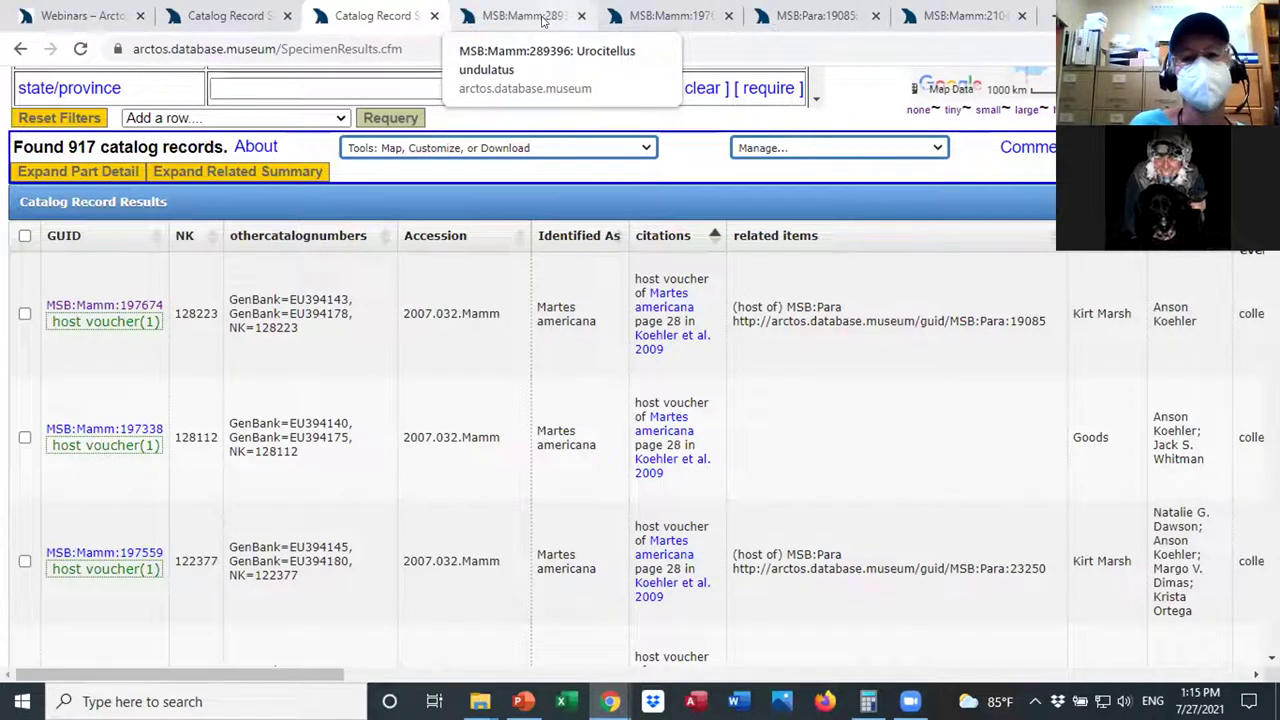
Switch to the MSB:Mamm:210449 Ctenomys opimus record and scroll down it.
left_click(660, 15)
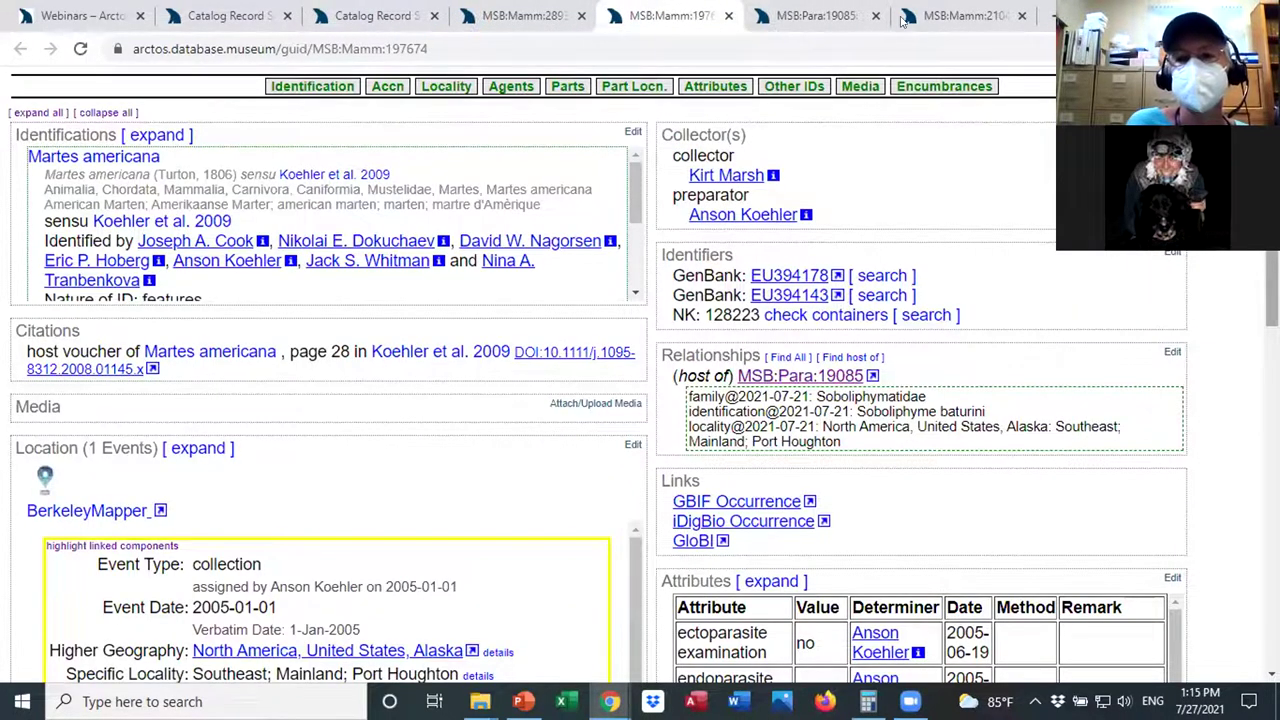
left_click(935, 14)
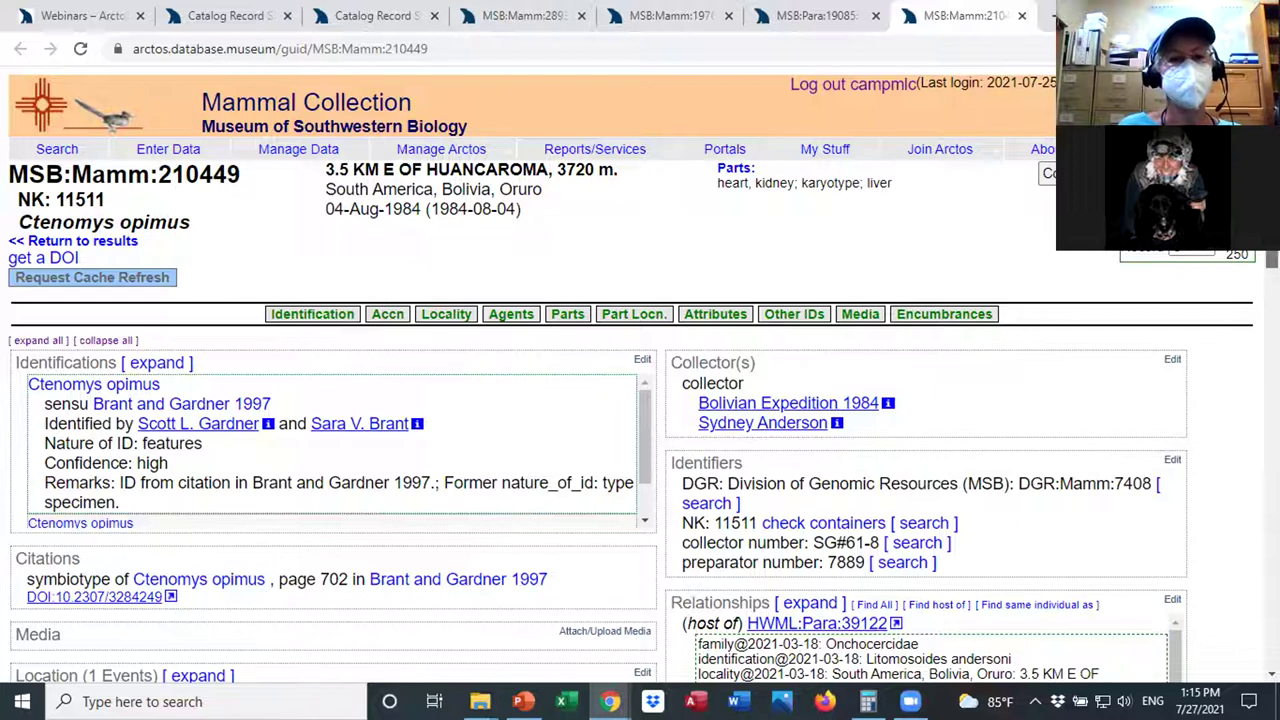
scroll(640, 400, "down", 1)
scroll(45, 676, "down", 1)
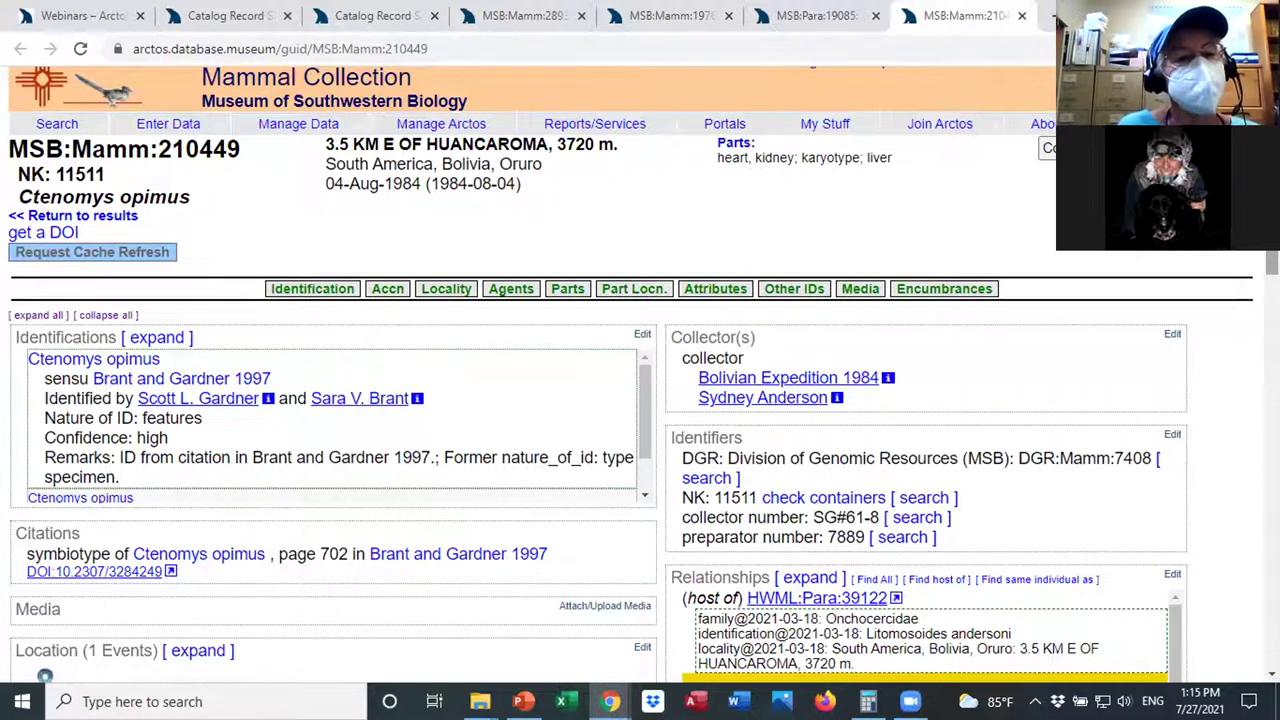
scroll(640, 374, "down", 1)
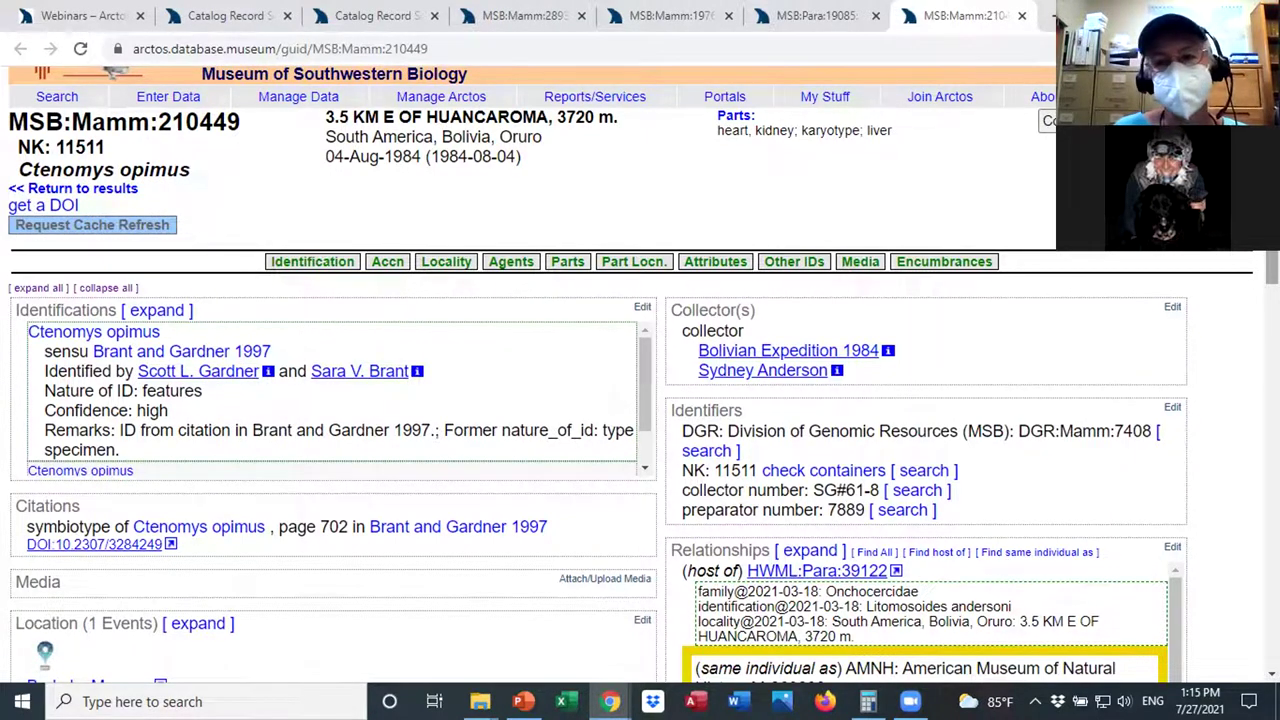
scroll(640, 374, "down", 1)
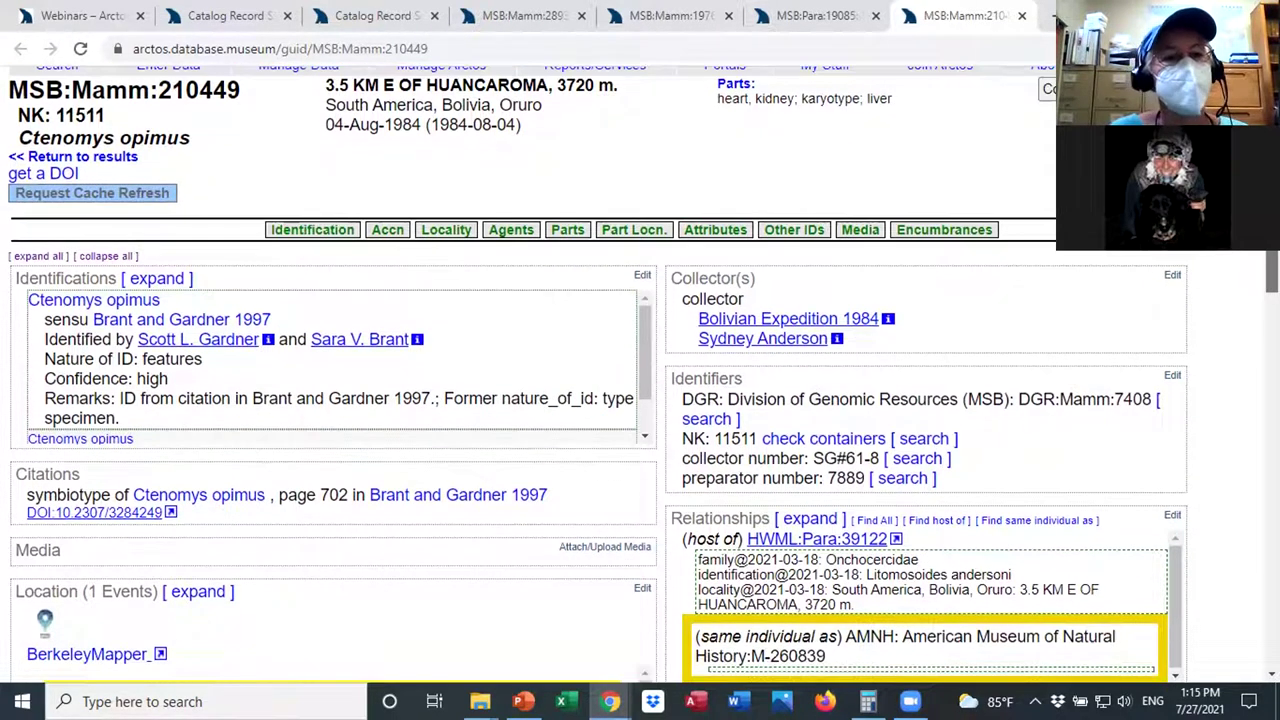
scroll(640, 374, "down", 1)
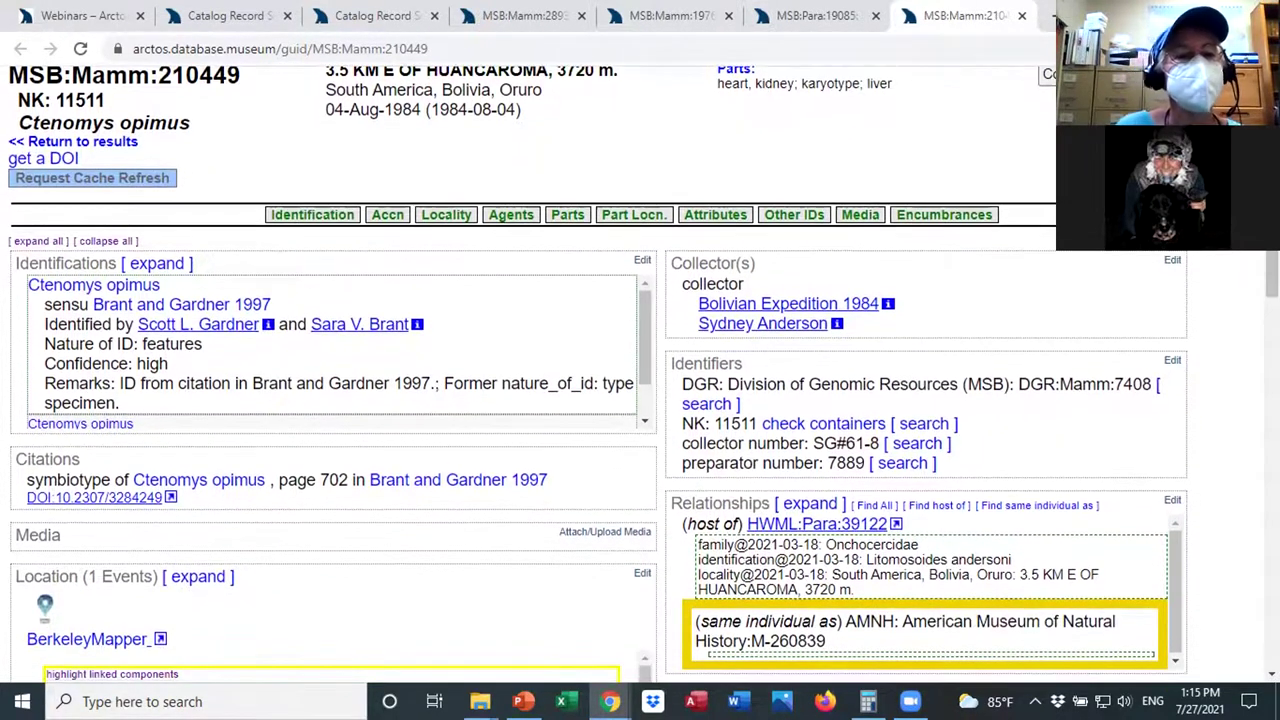
Expand the Identifications to show the earlier identification and scroll through the record.
left_click(165, 264)
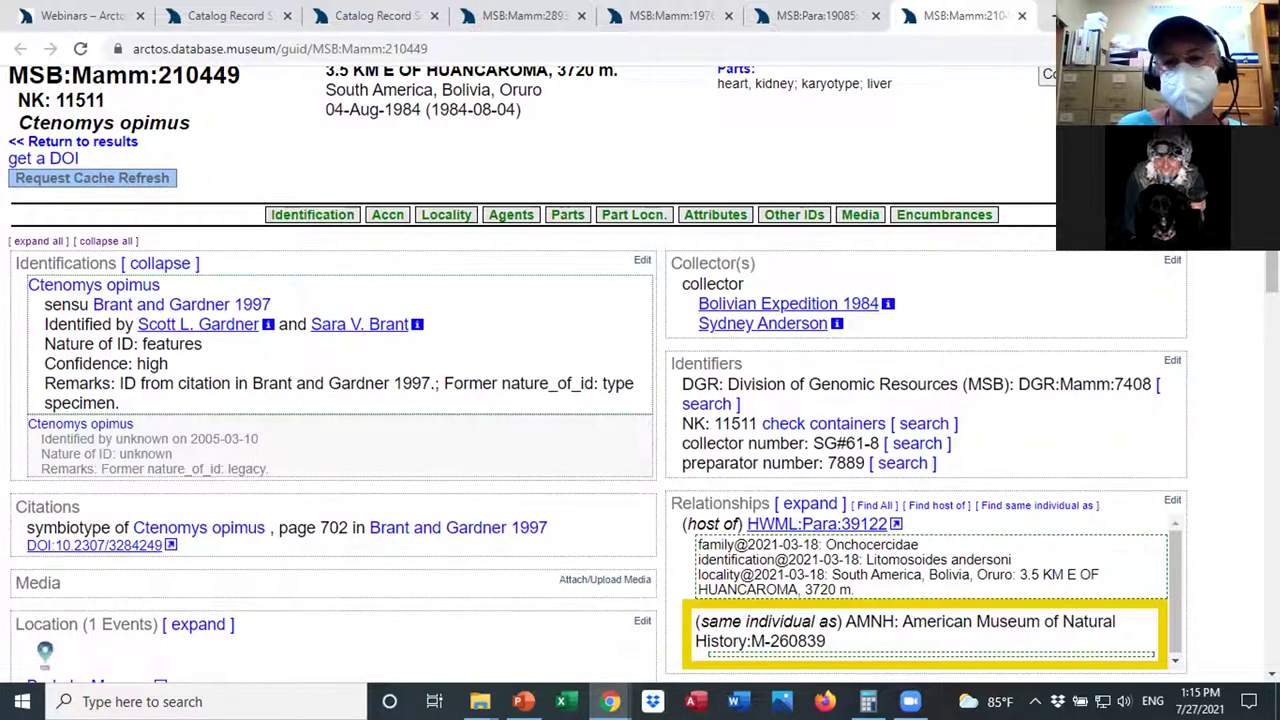
scroll(1210, 254, "down", 1)
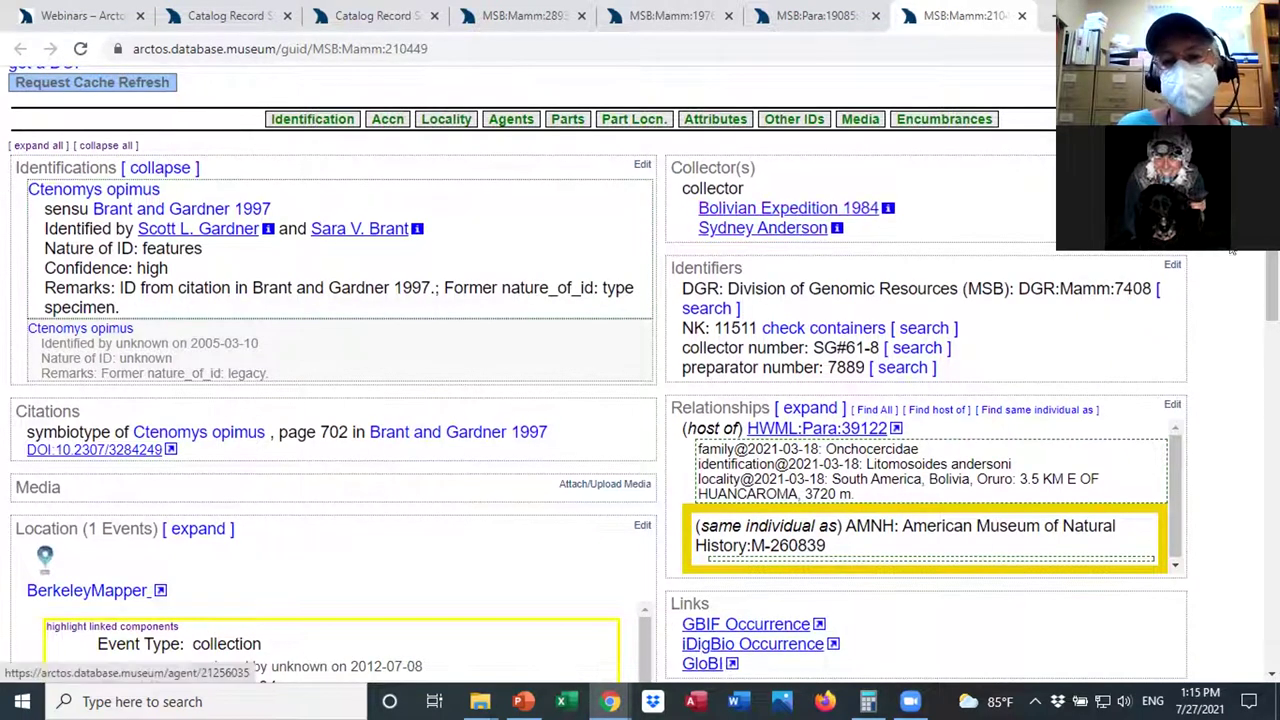
scroll(790, 230, "down", 1)
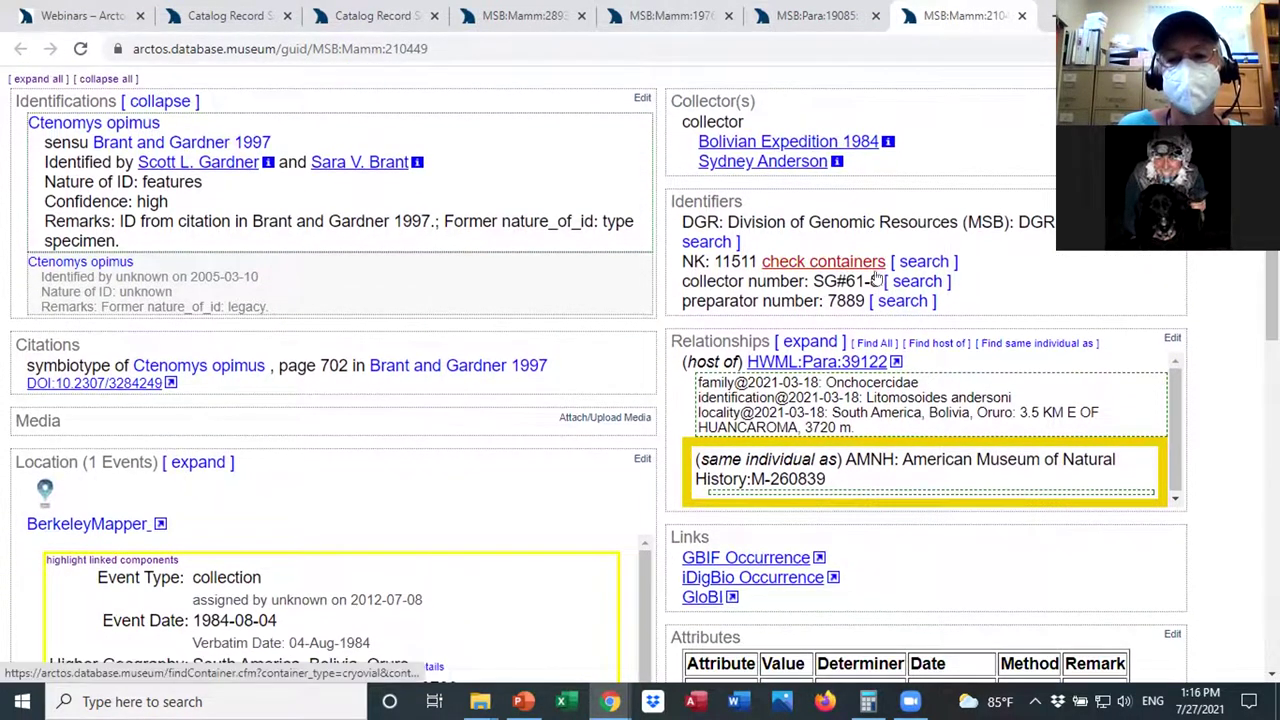
scroll(1270, 290, "down", 1)
scroll(830, 268, "down", 1)
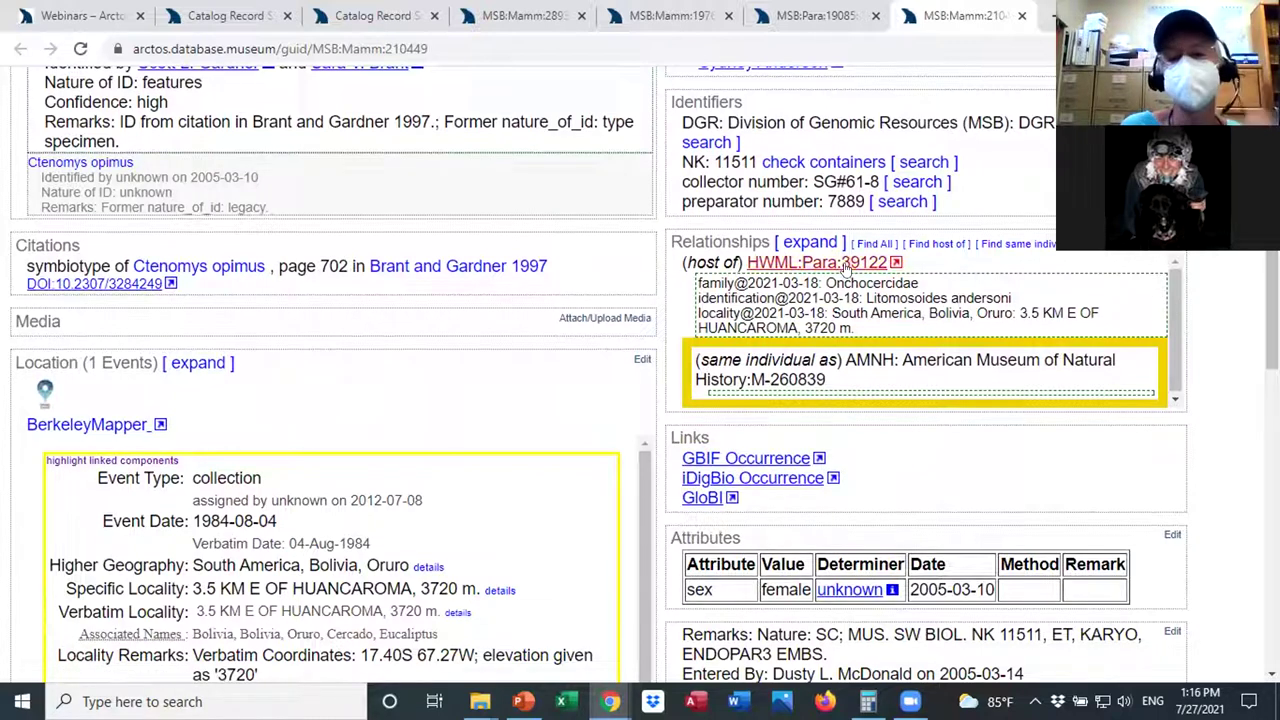
scroll(700, 330, "down", 1)
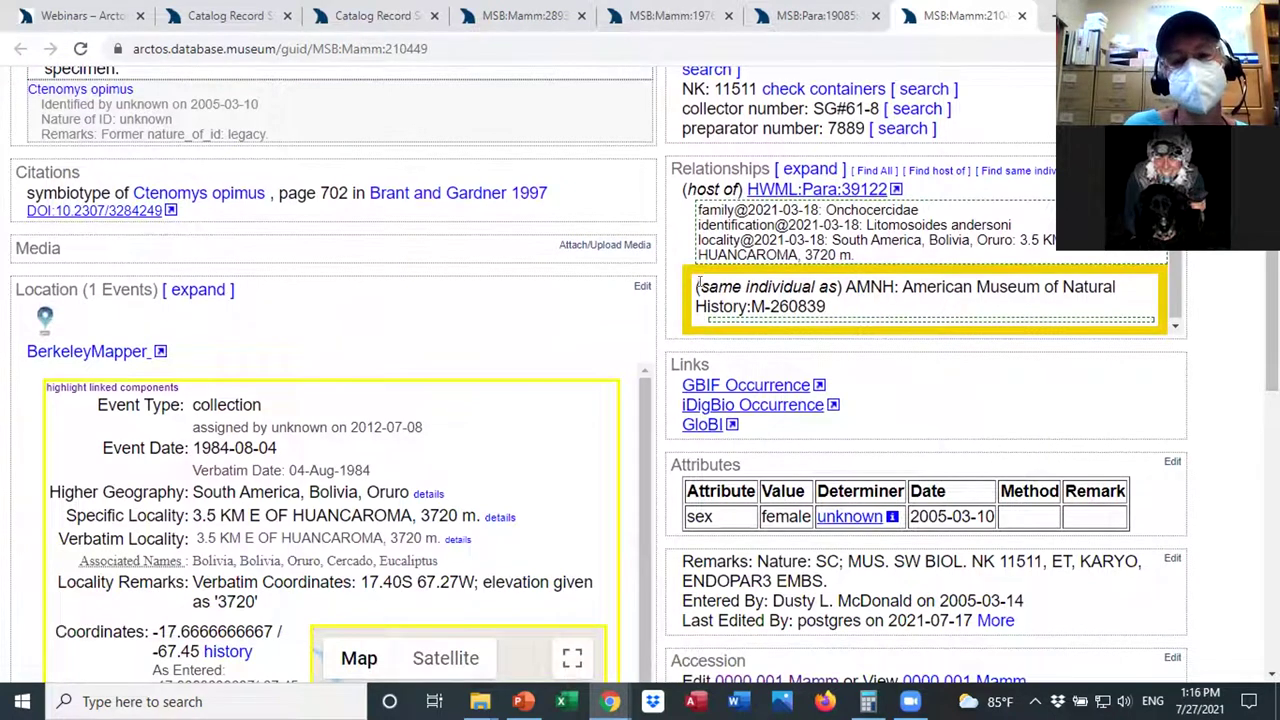
scroll(697, 287, "up", 1)
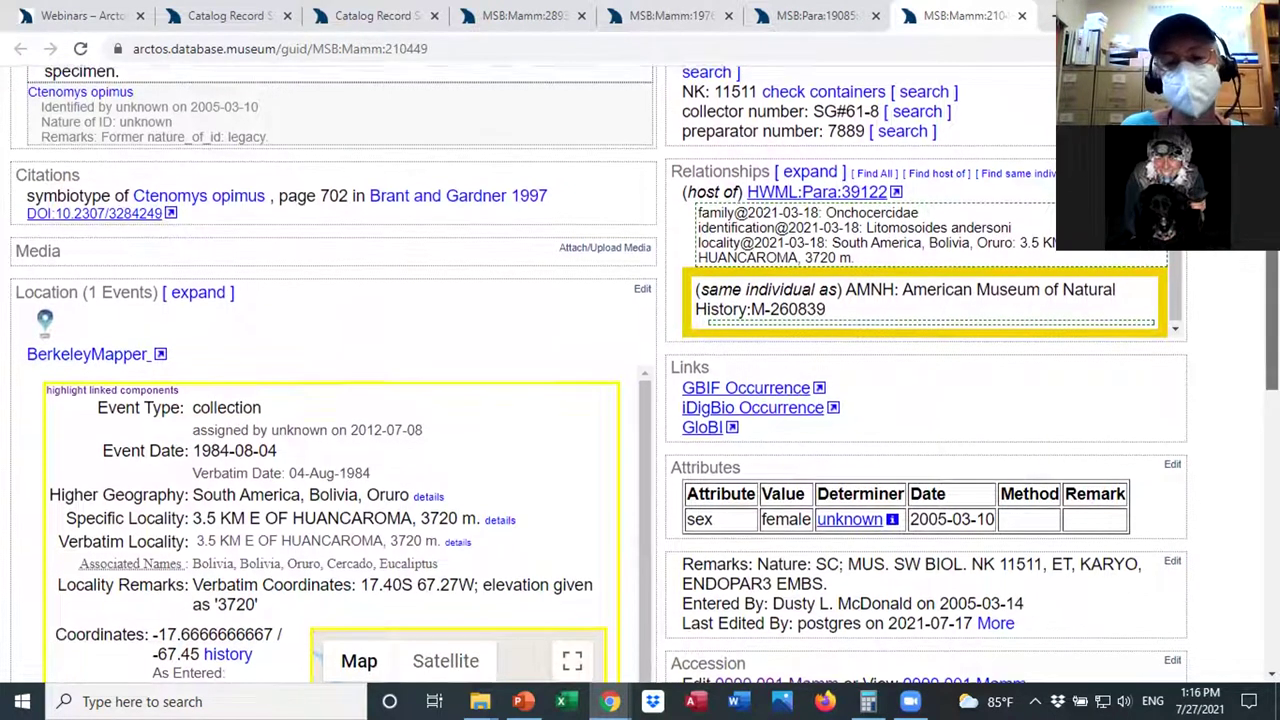
scroll(697, 287, "down", 1)
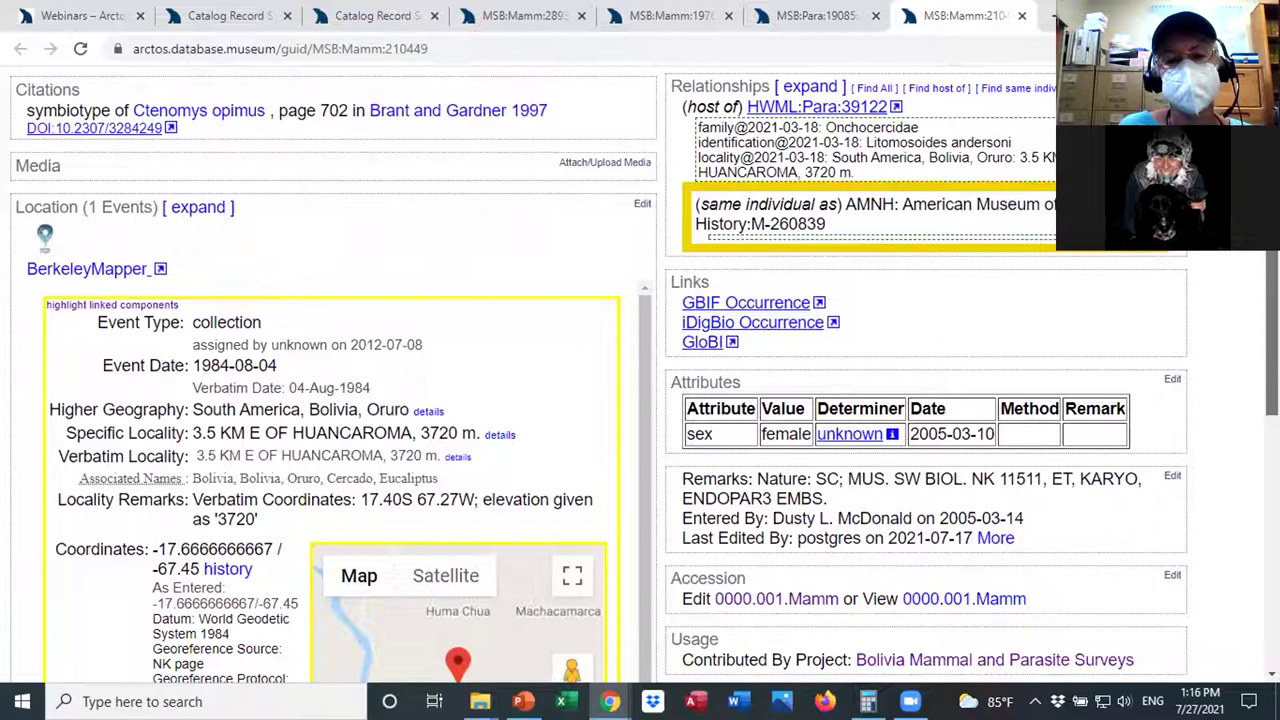
scroll(697, 287, "up", 1)
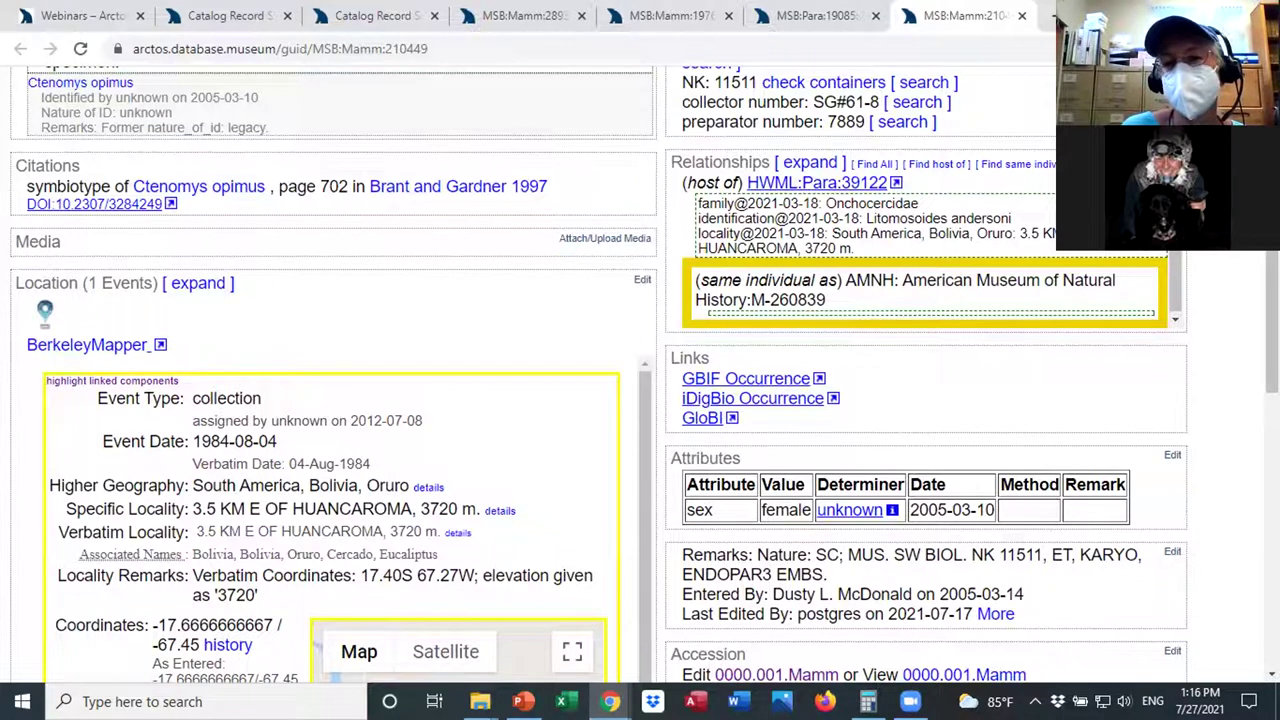
scroll(1272, 320, "down", 3)
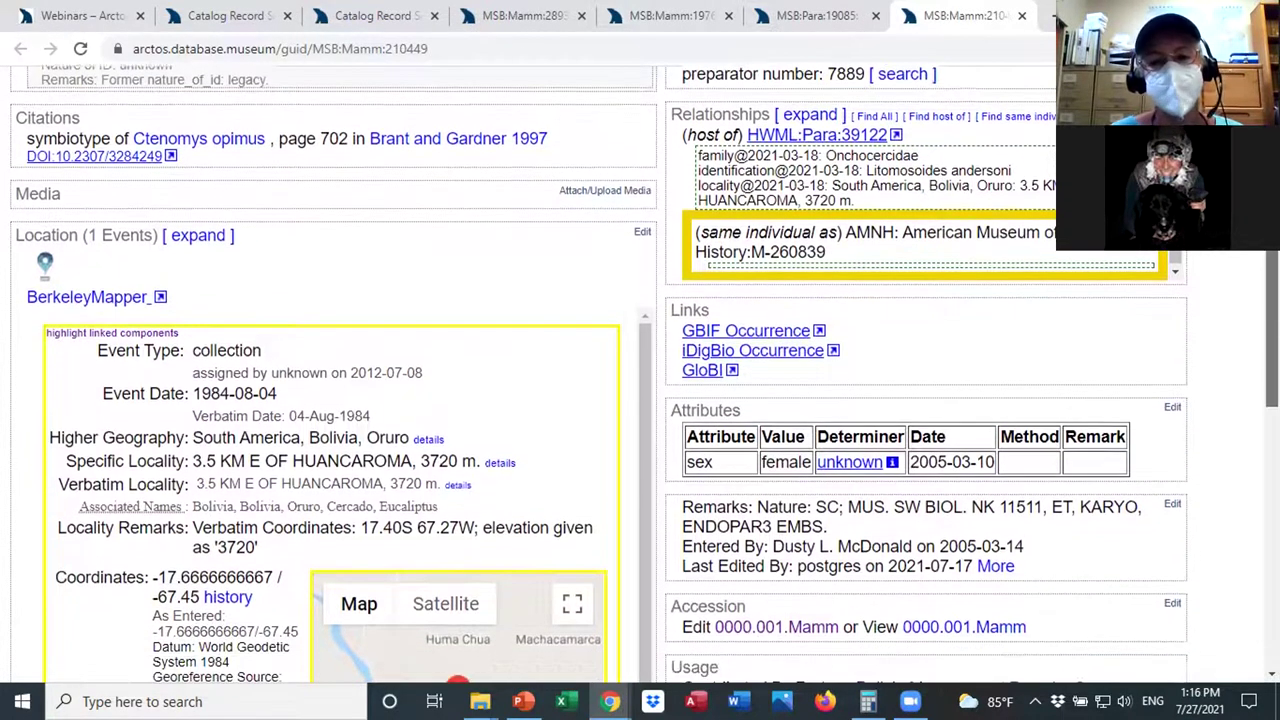
scroll(1256, 444, "down", 1)
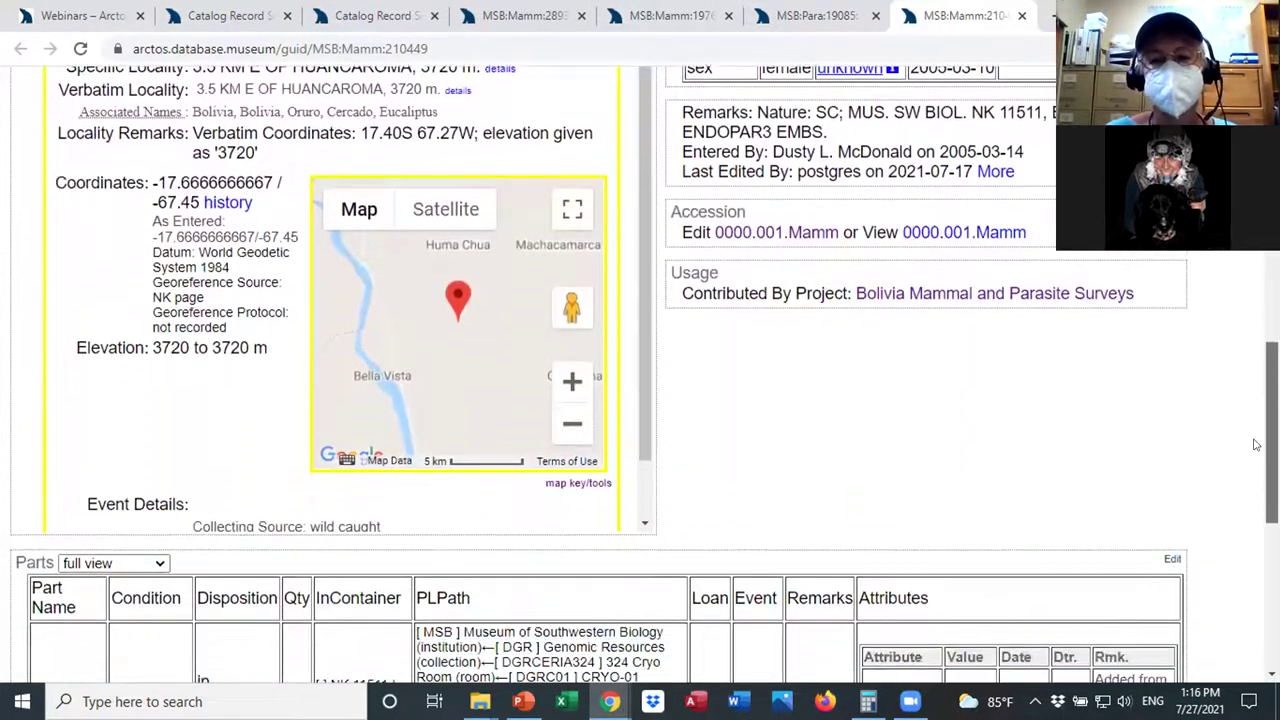
scroll(1256, 444, "down", 2)
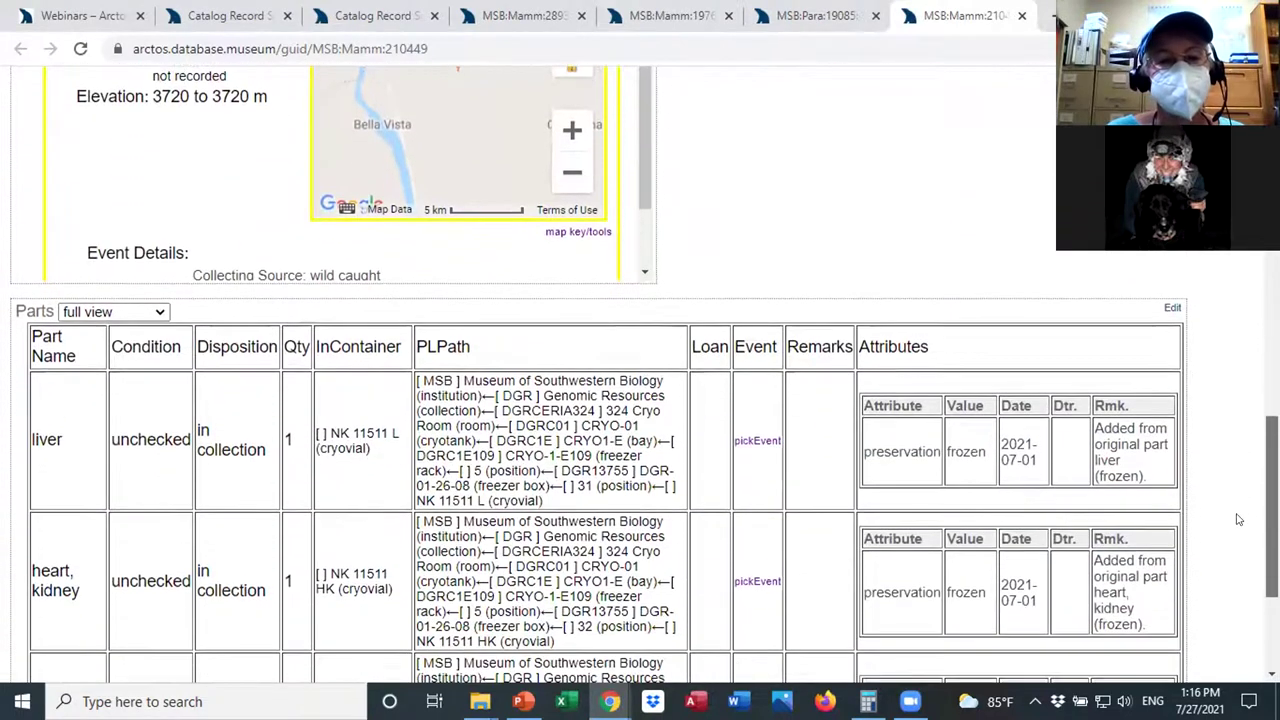
scroll(1236, 530, "down", 1)
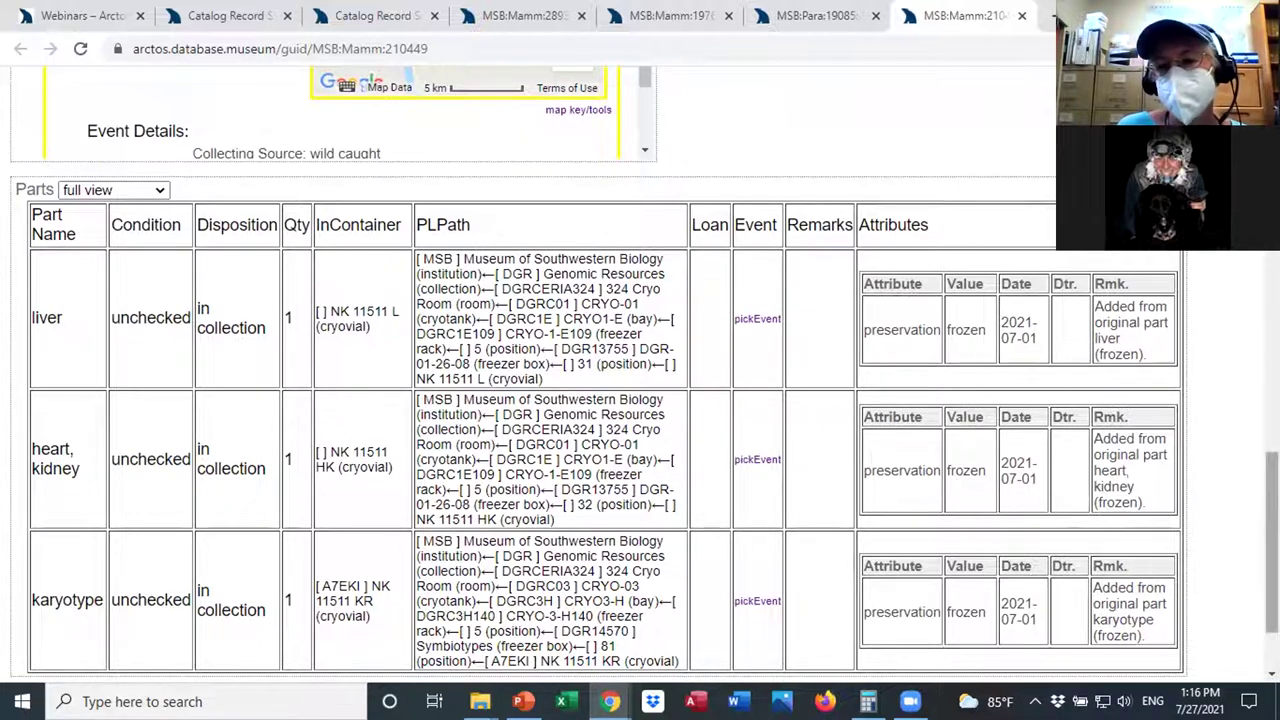
scroll(640, 374, "up", 10)
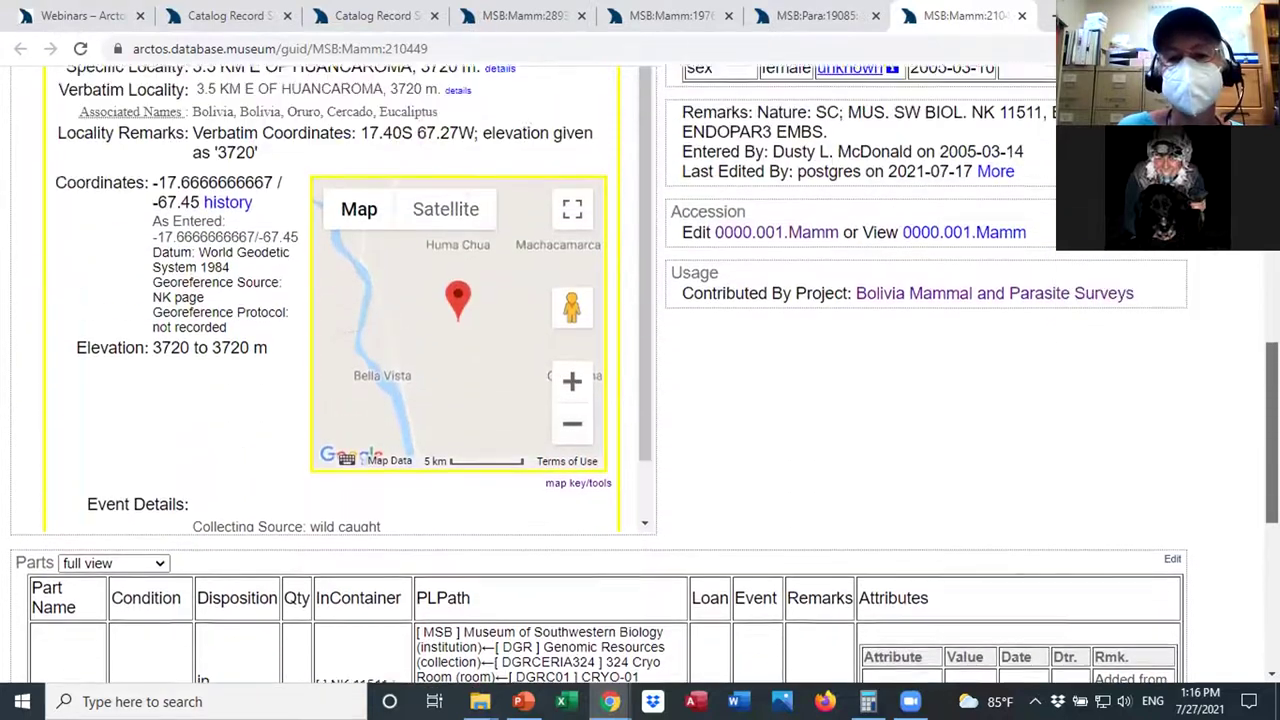
scroll(640, 374, "up", 3)
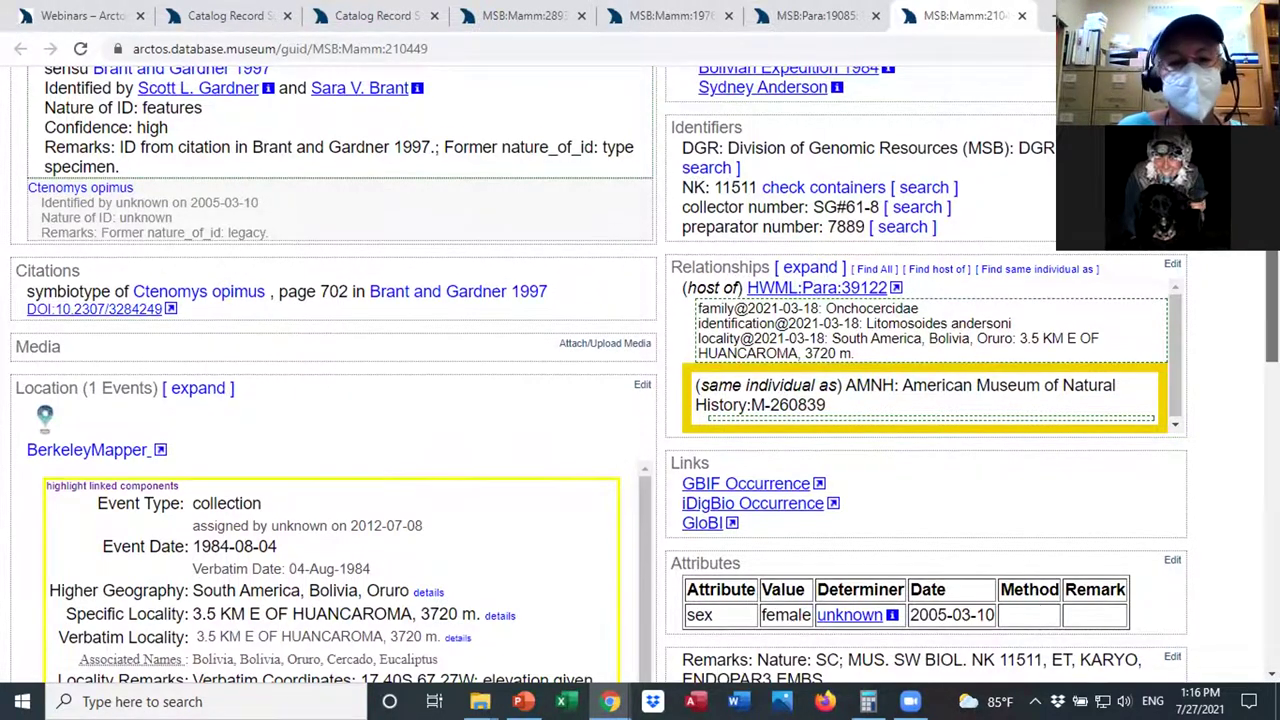
scroll(640, 374, "down", 3)
scroll(1234, 488, "down", 10)
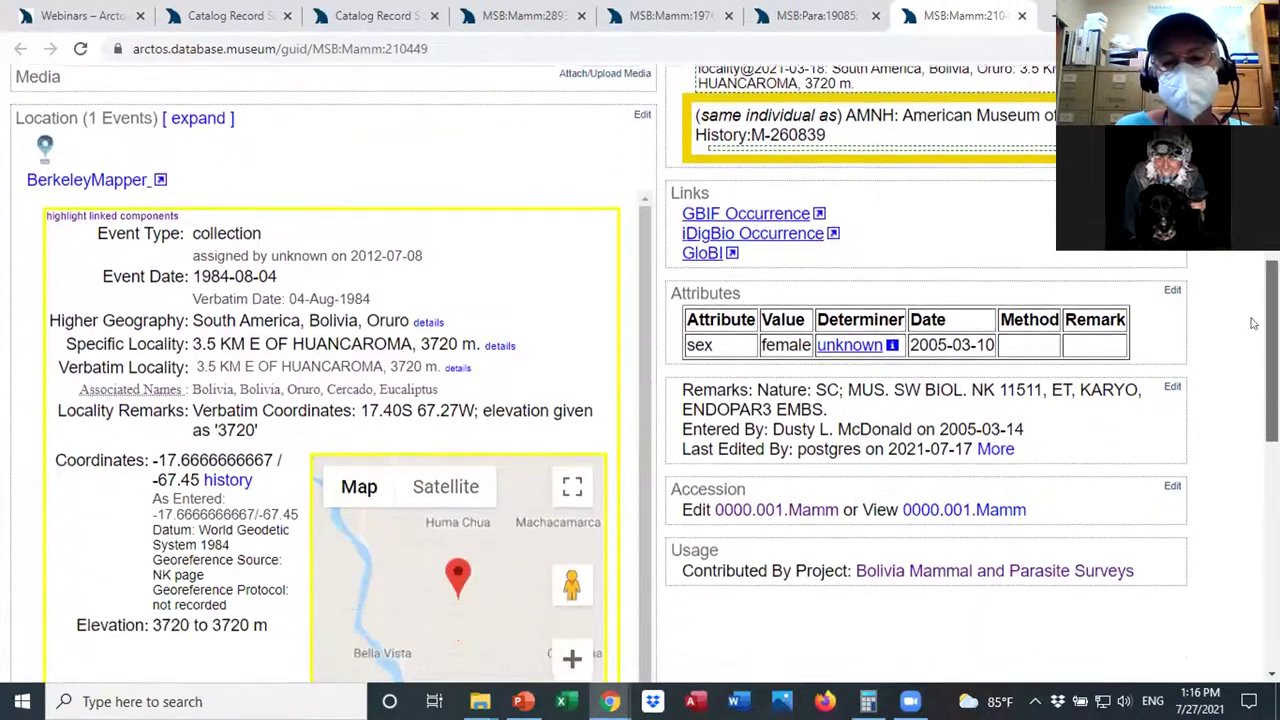
scroll(1234, 488, "down", 2)
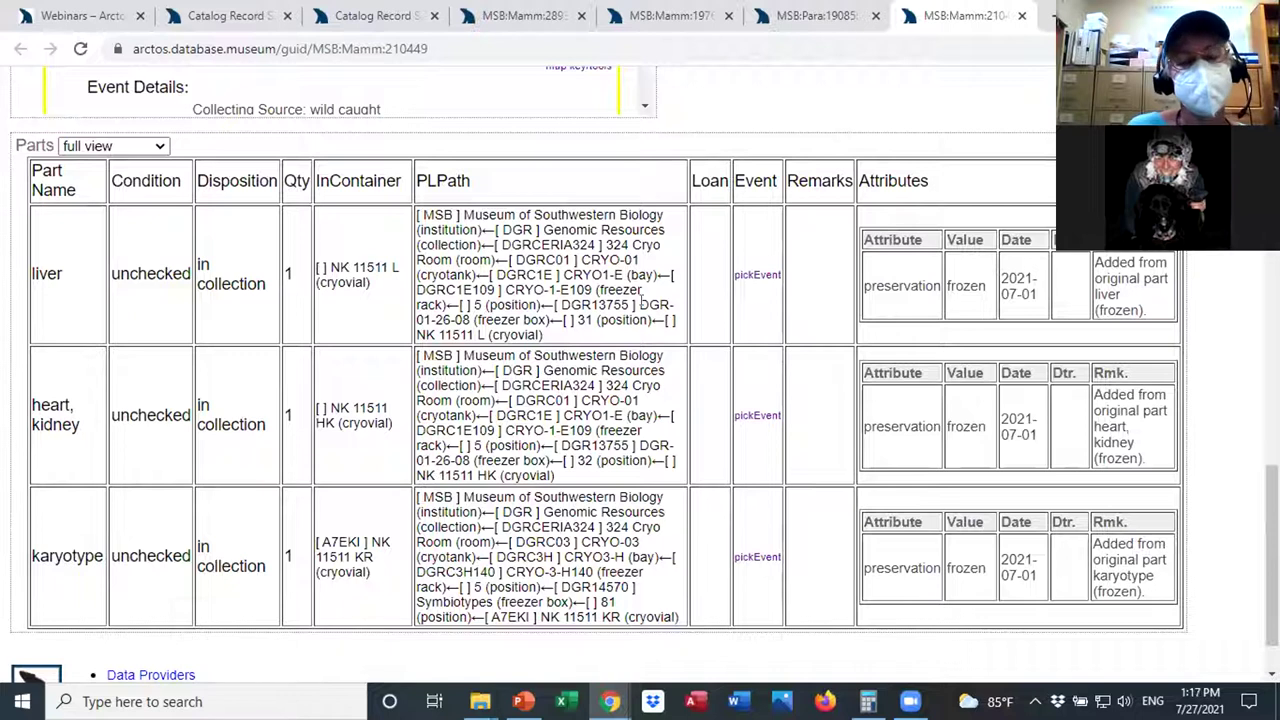
left_click_drag(1272, 556, 1272, 555)
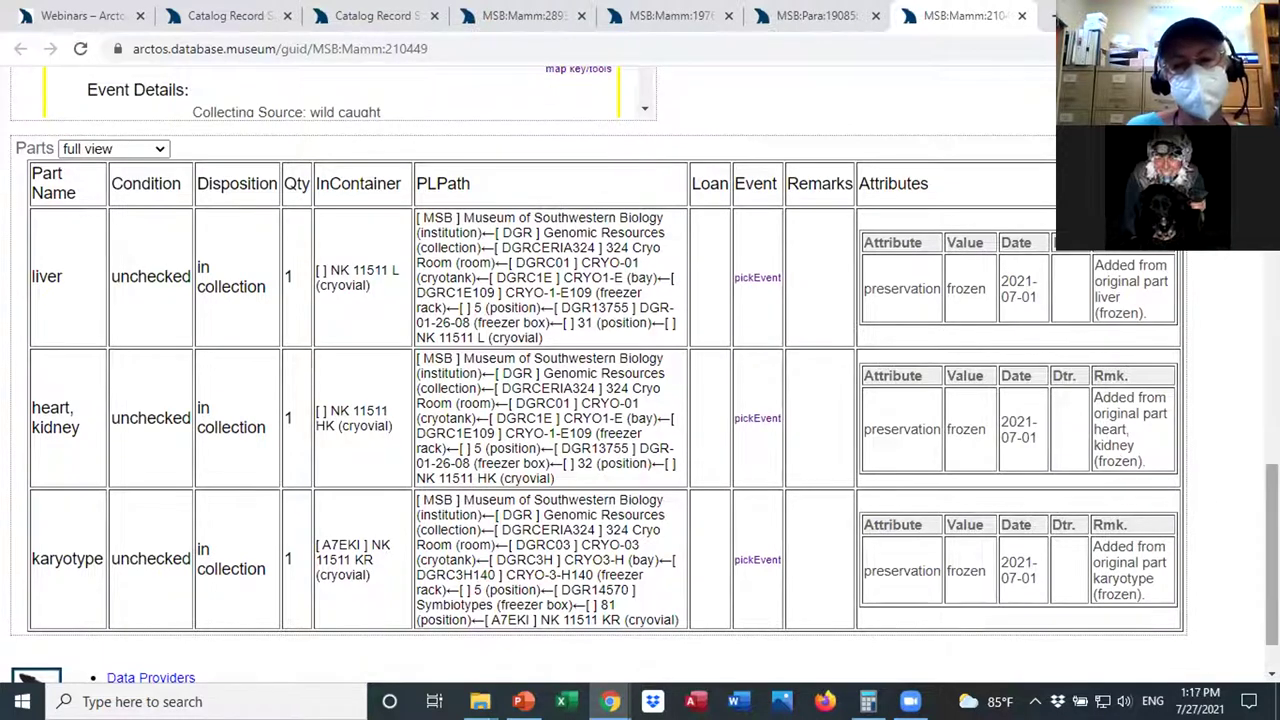
scroll(1272, 550, "up", 7)
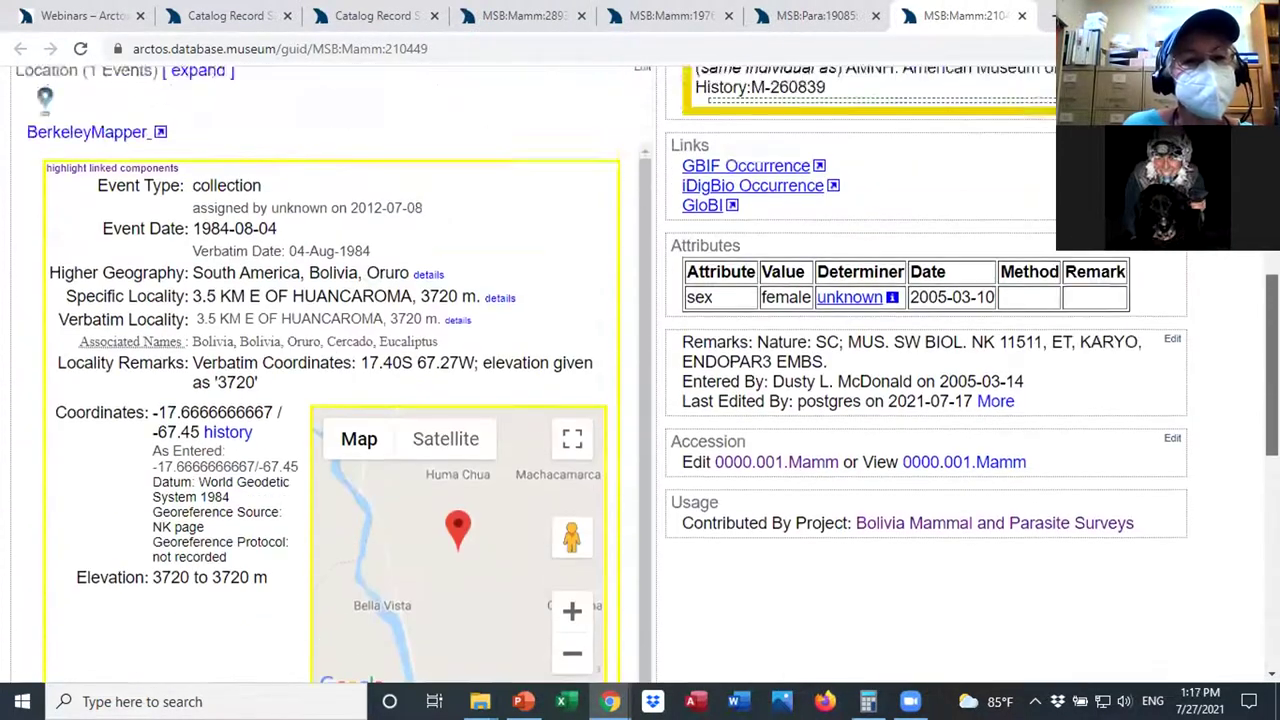
scroll(645, 374, "up", 3)
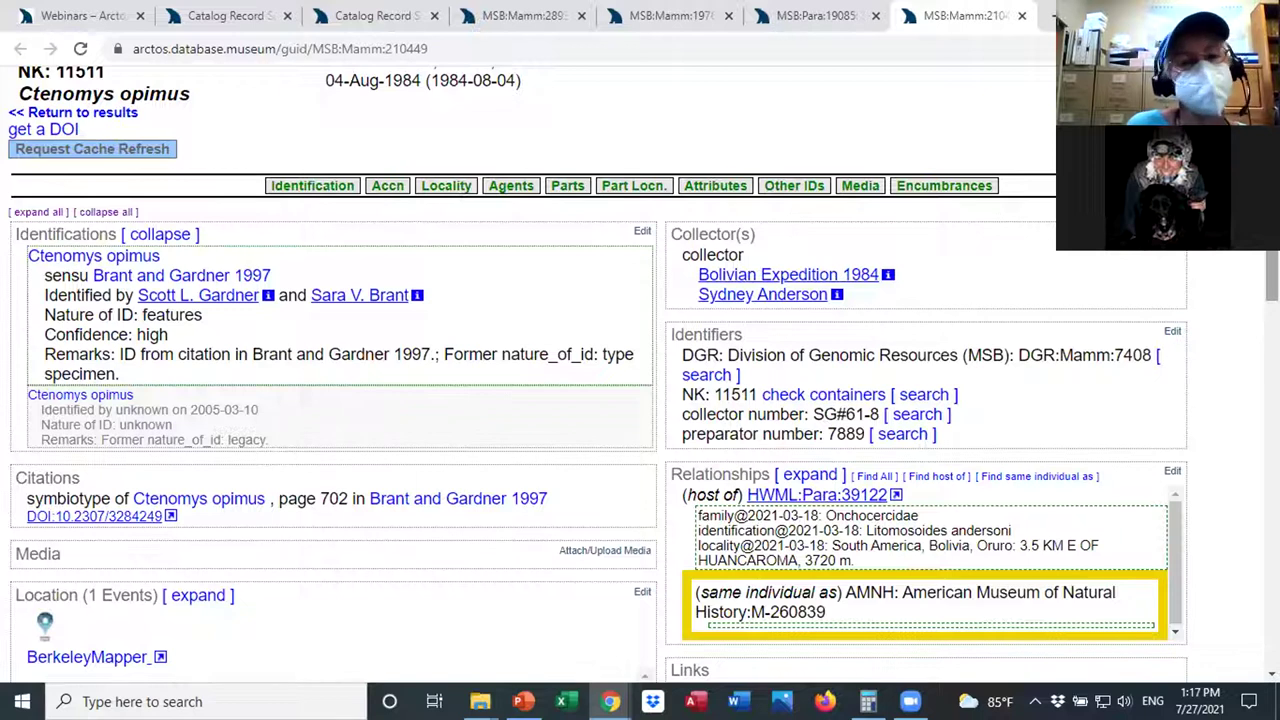
scroll(1272, 277, "down", 1)
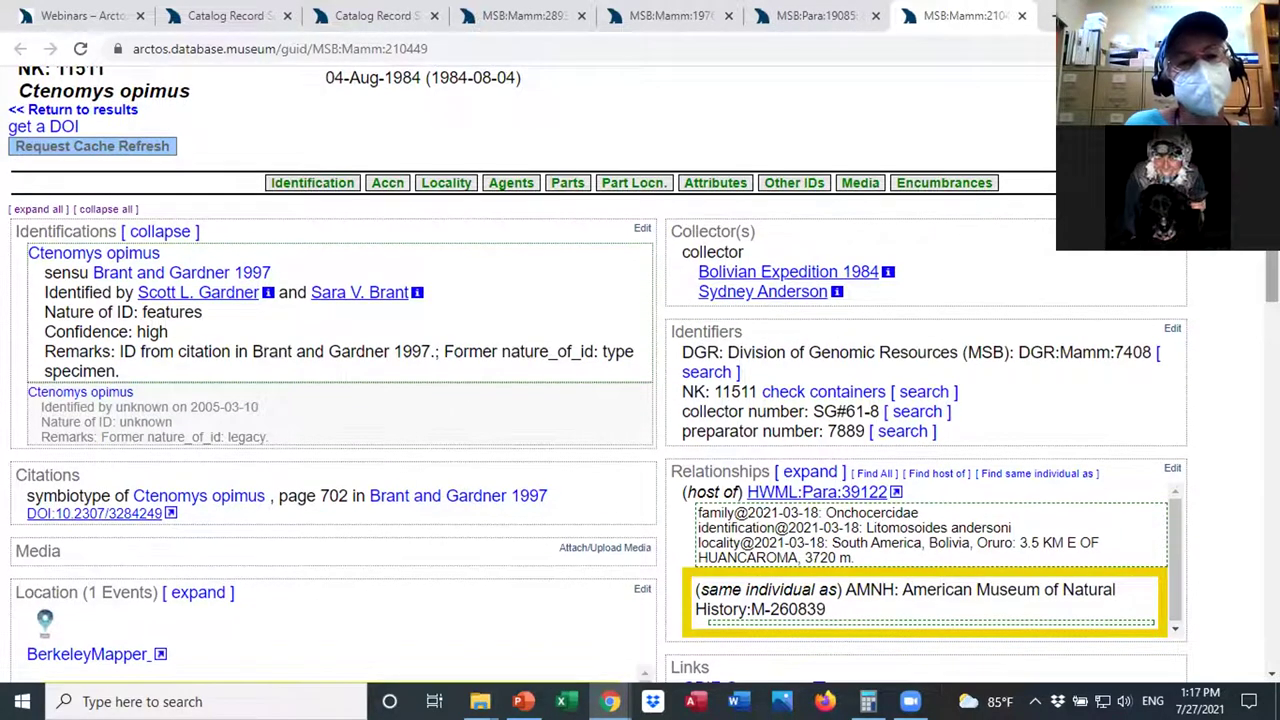
scroll(1272, 277, "down", 2)
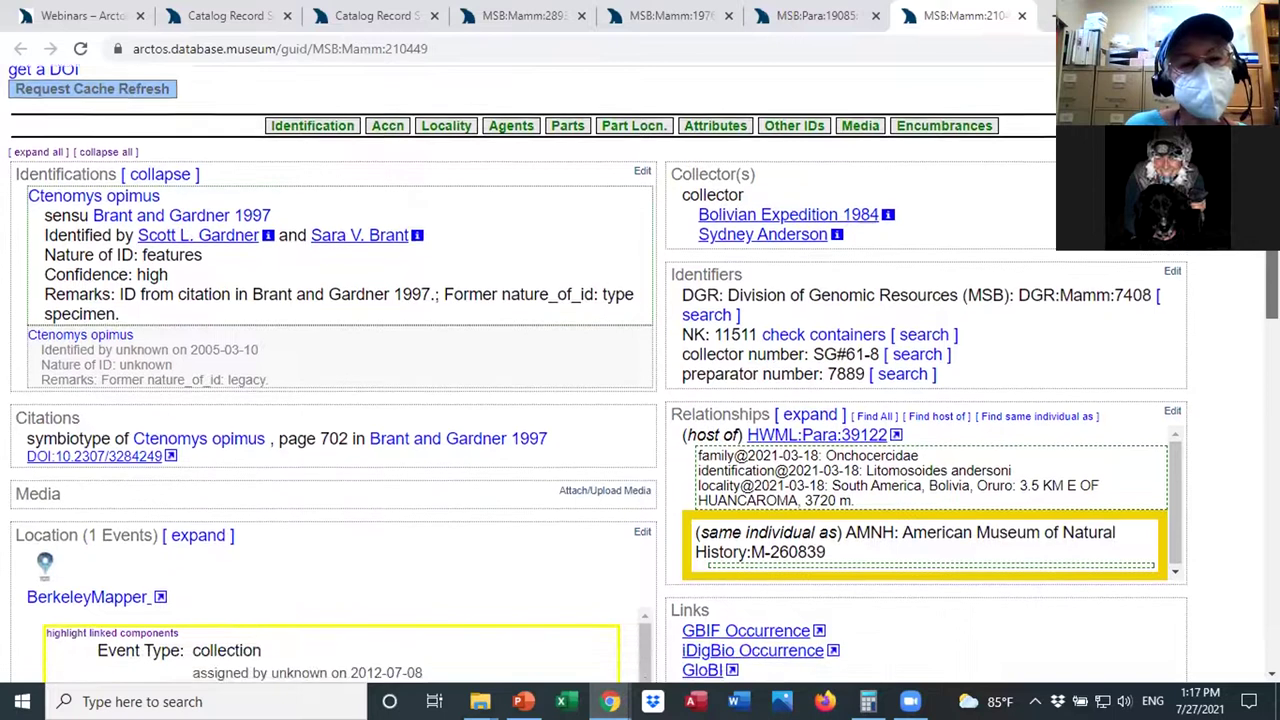
scroll(1272, 290, "up", 1)
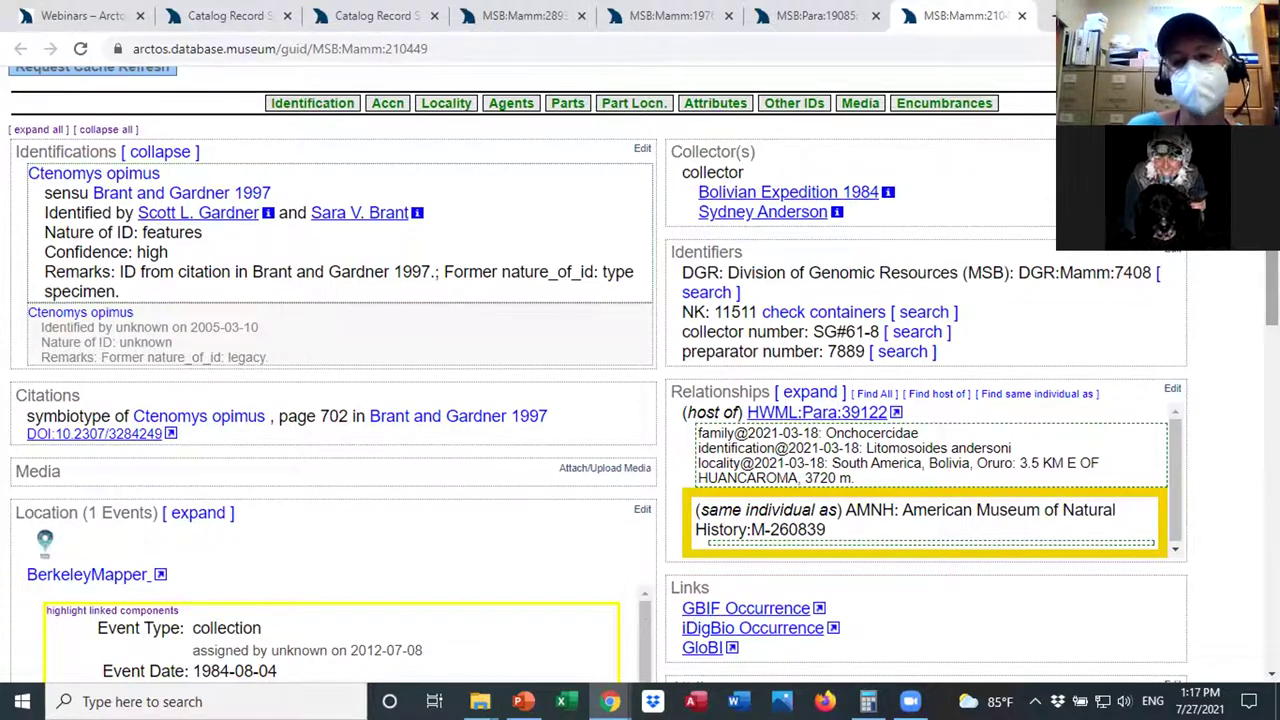
scroll(1272, 290, "down", 3)
scroll(1272, 290, "down", 6)
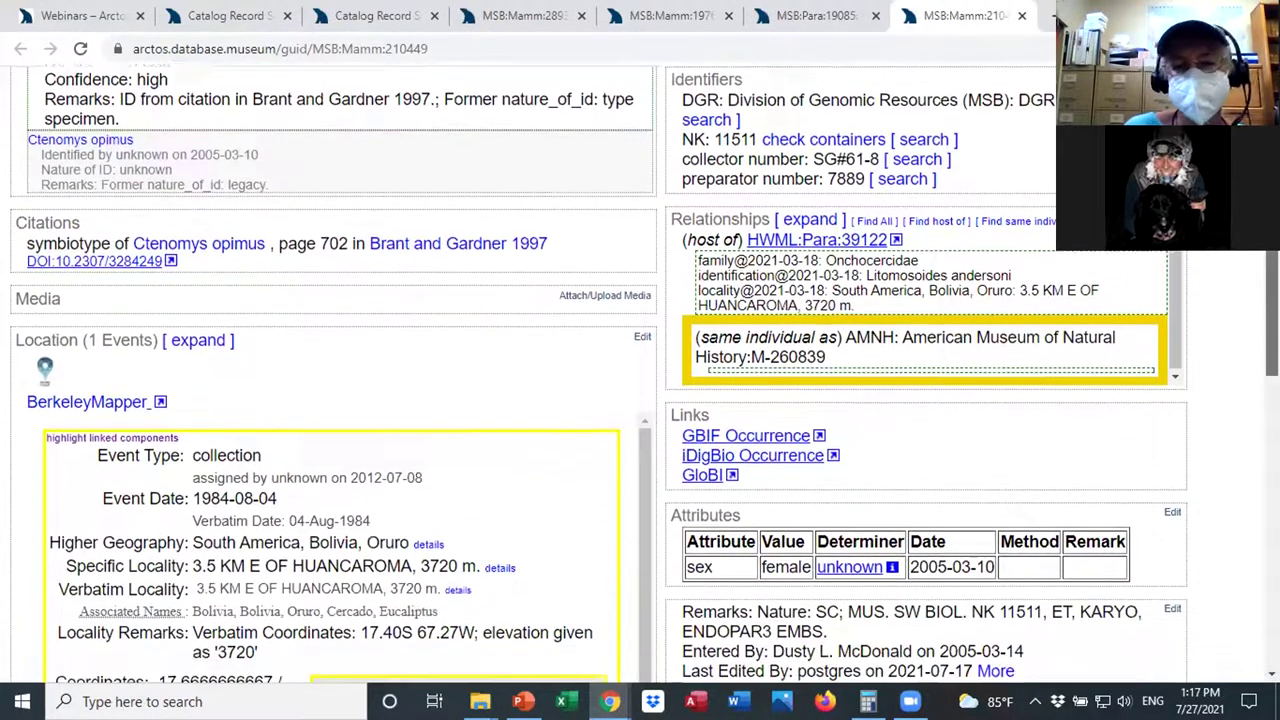
scroll(1249, 531, "down", 11)
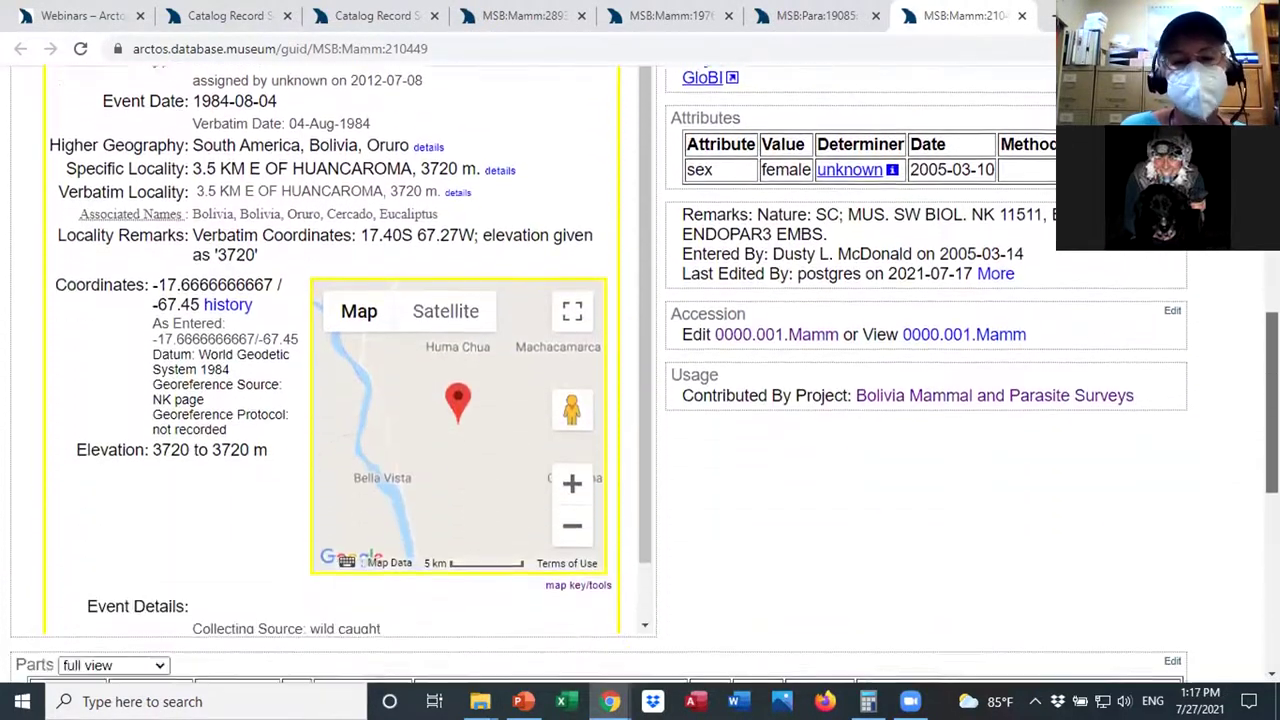
scroll(1249, 531, "down", 2)
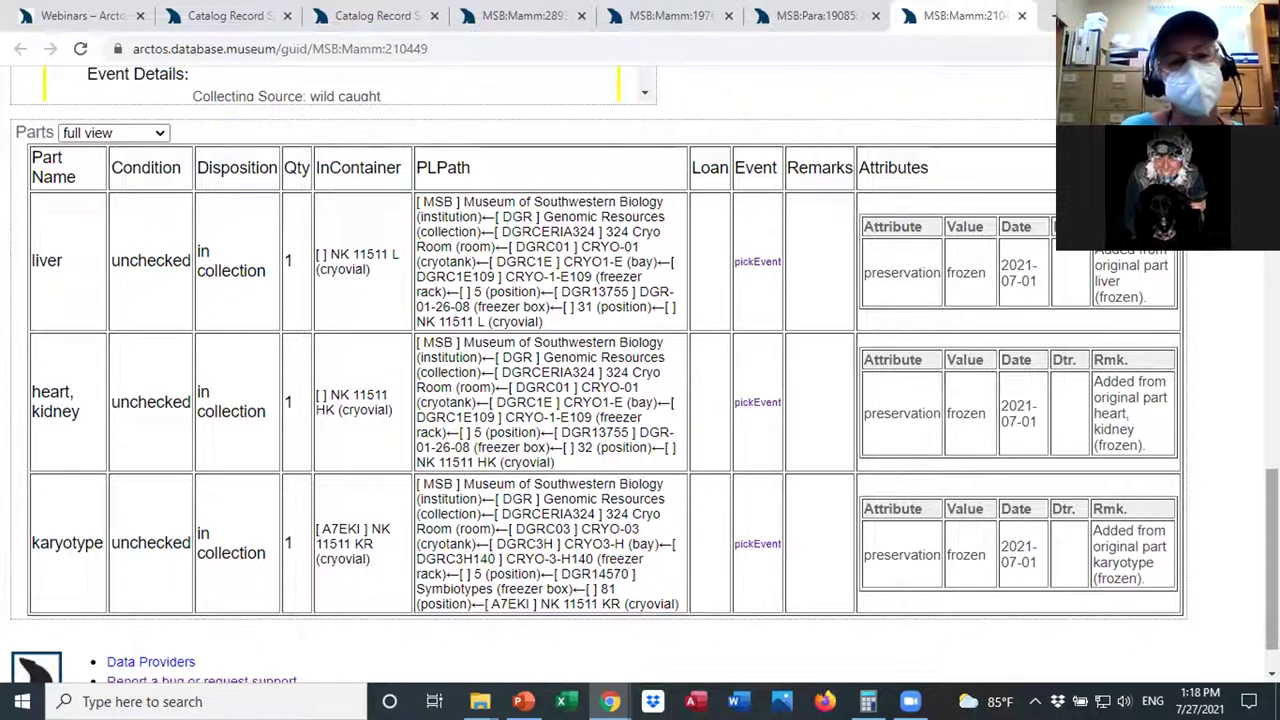
left_click_drag(1272, 560, 1272, 256)
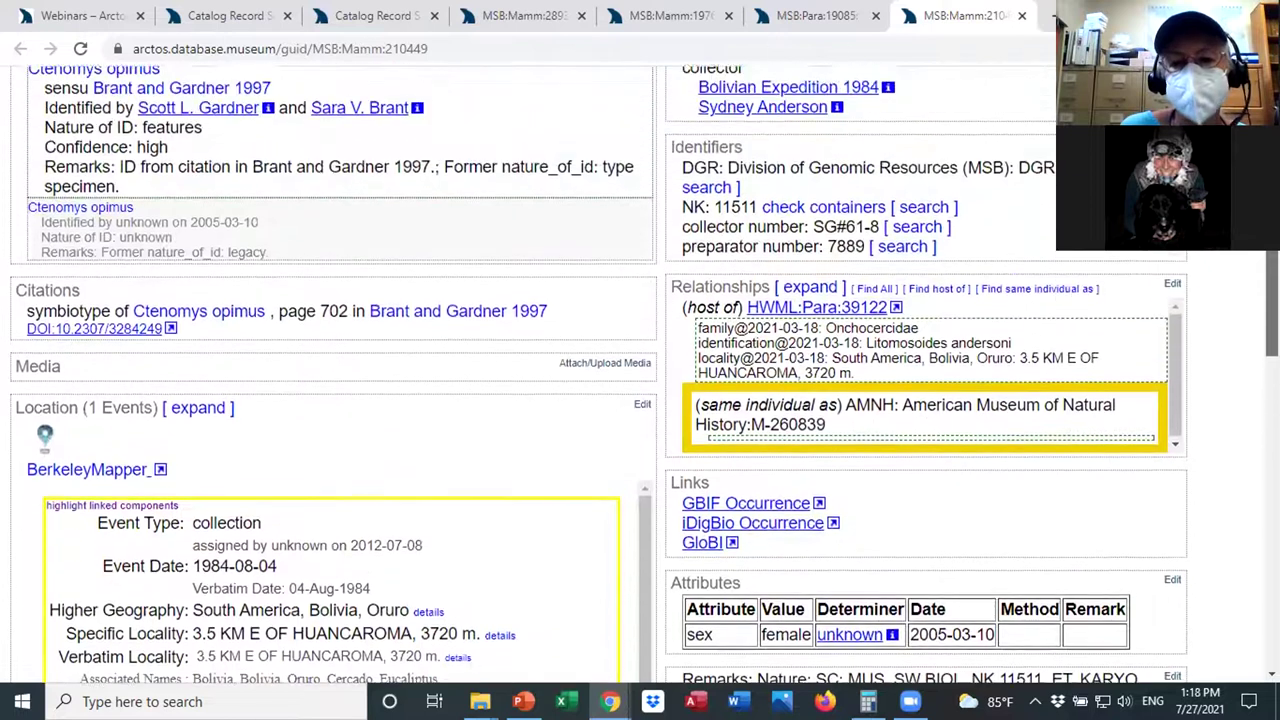
left_click(741, 510)
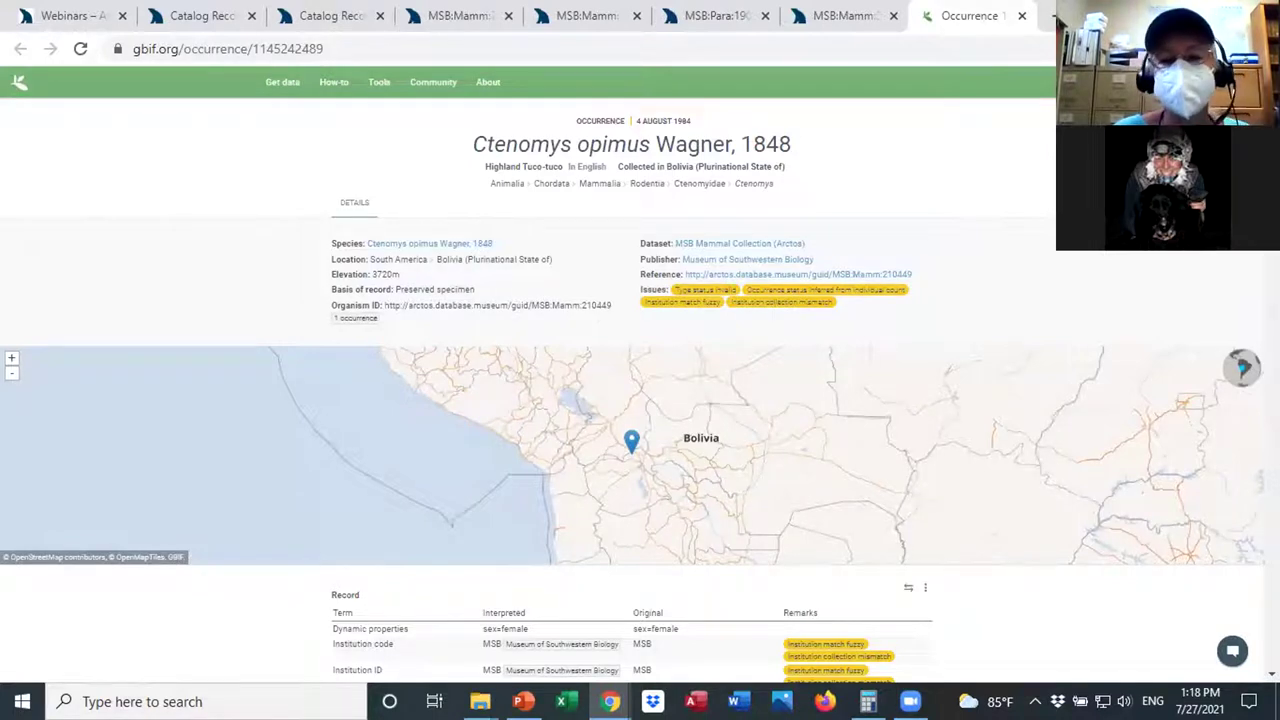
scroll(632, 400, "down", 3)
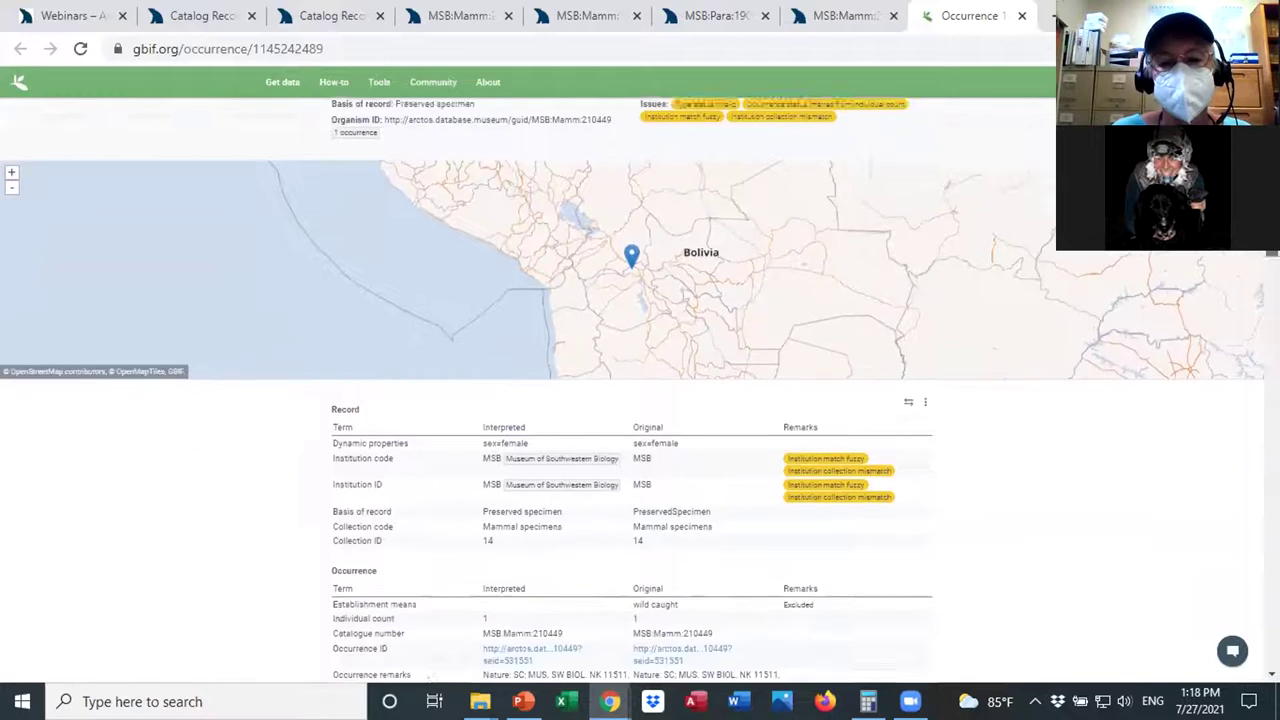
scroll(632, 400, "down", 1)
scroll(1262, 256, "down", 1)
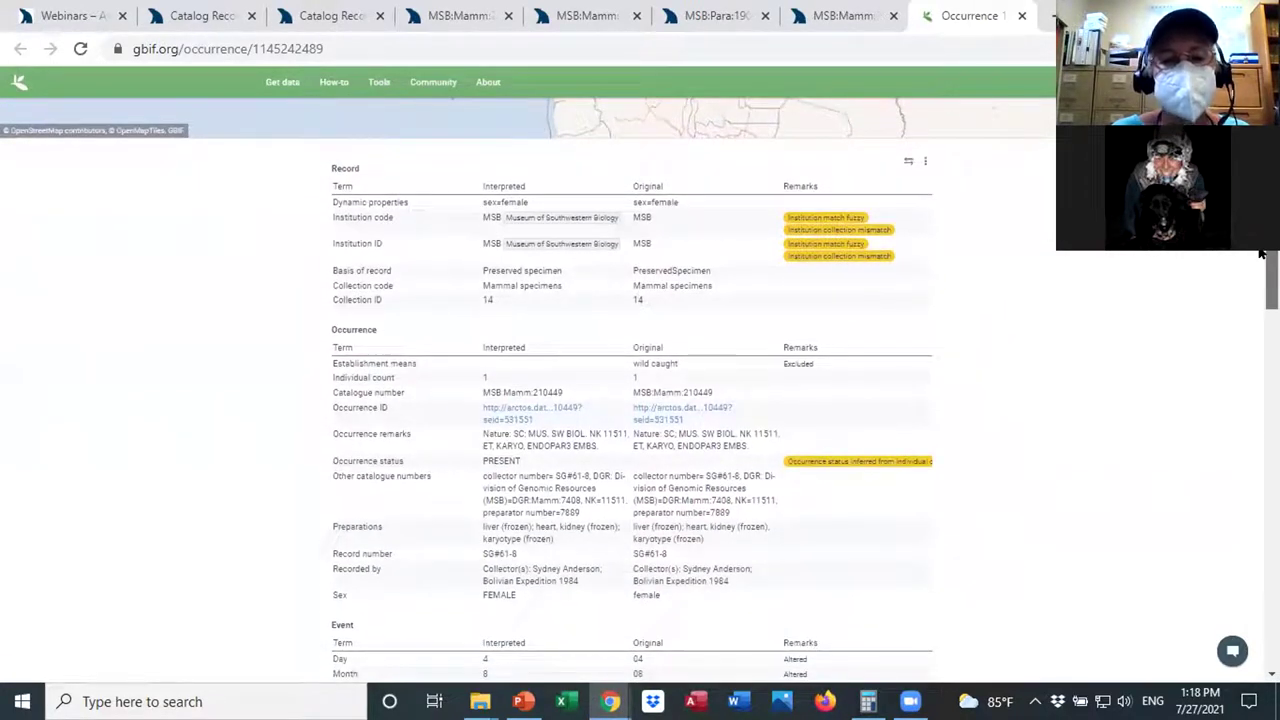
scroll(1262, 256, "down", 3)
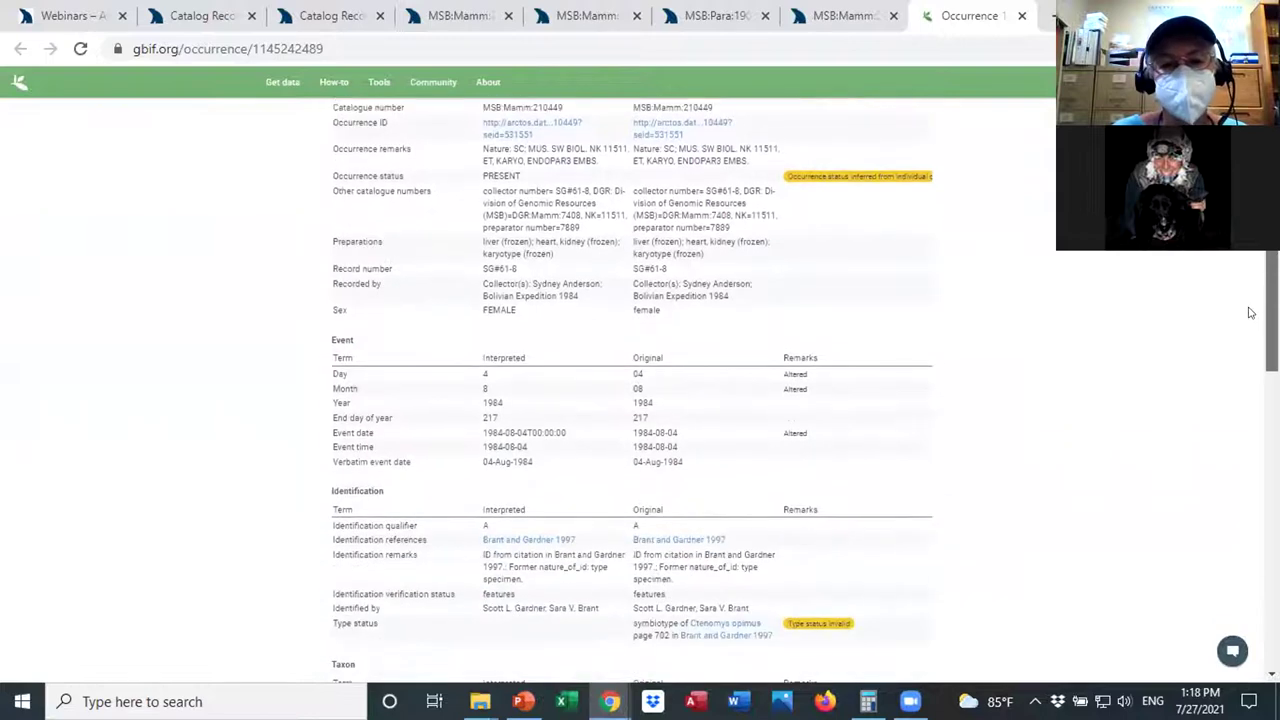
scroll(1249, 309, "up", 2)
Return to MSB:Mamm:210449 and compare its liver, heart/kidney and karyotype cryovial parts.
left_click(829, 17)
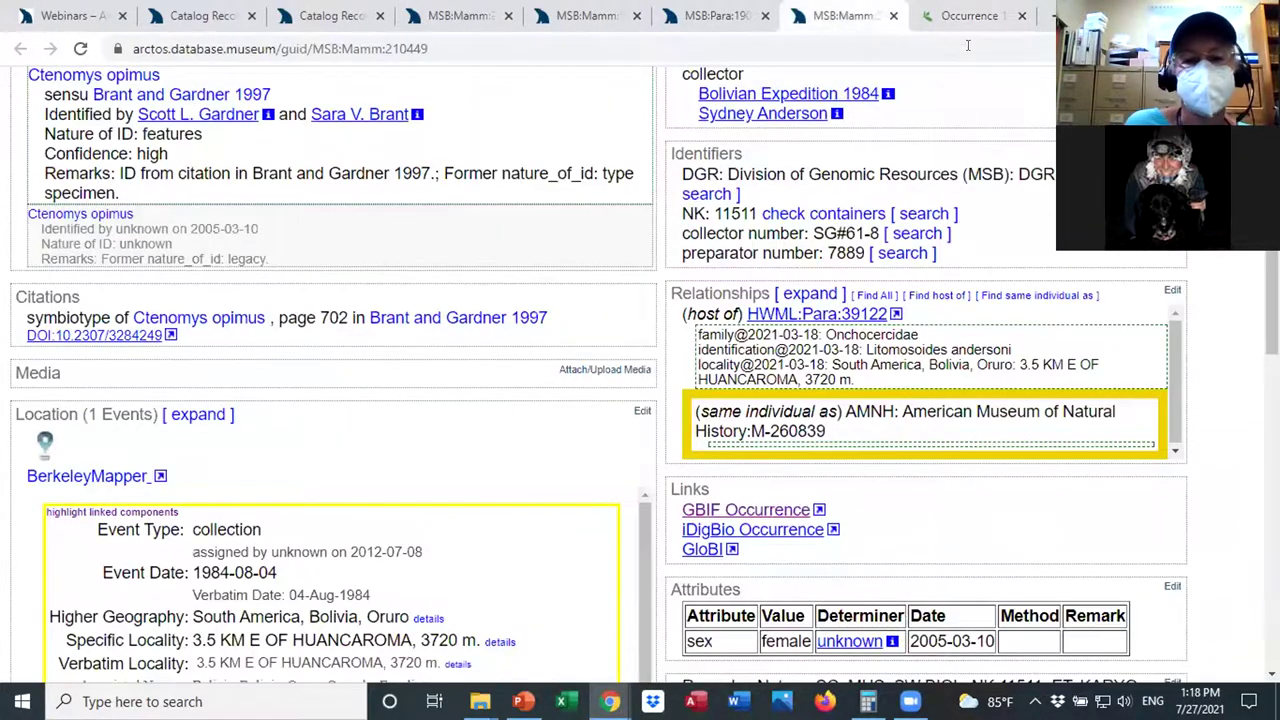
scroll(1270, 300, "down", 7)
scroll(1270, 480, "down", 3)
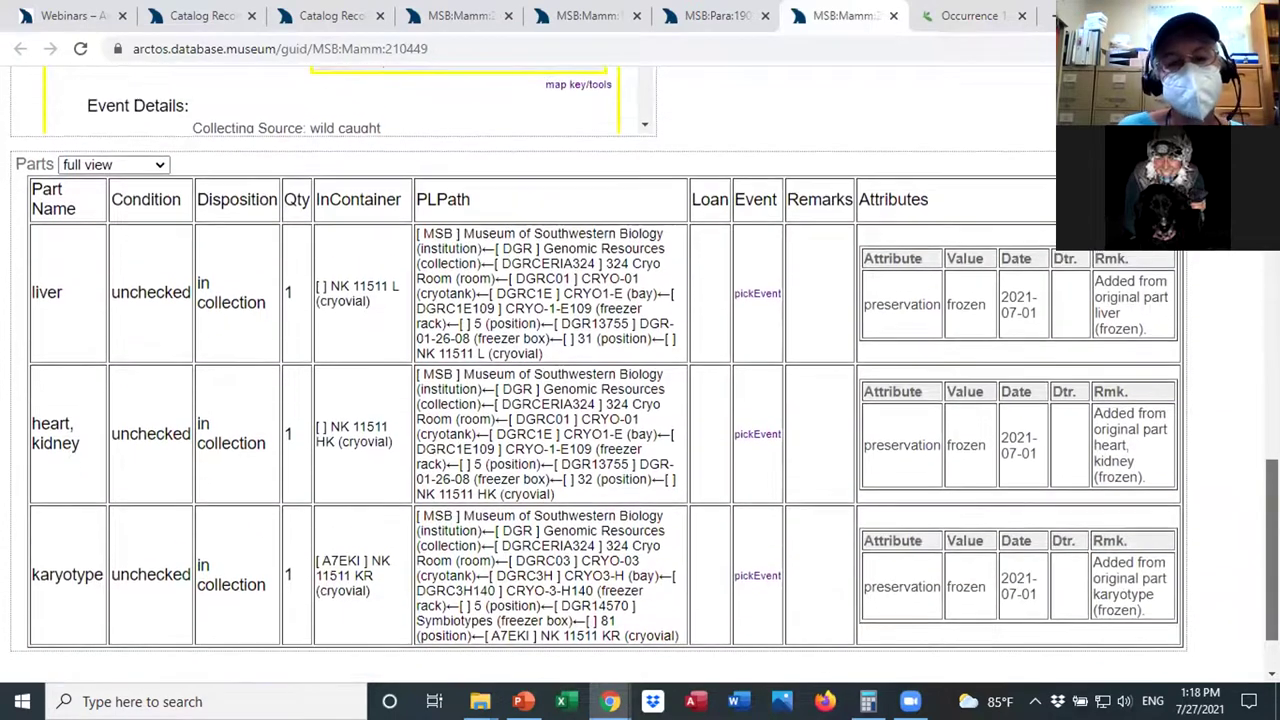
scroll(640, 400, "up", 2)
scroll(640, 400, "down", 1)
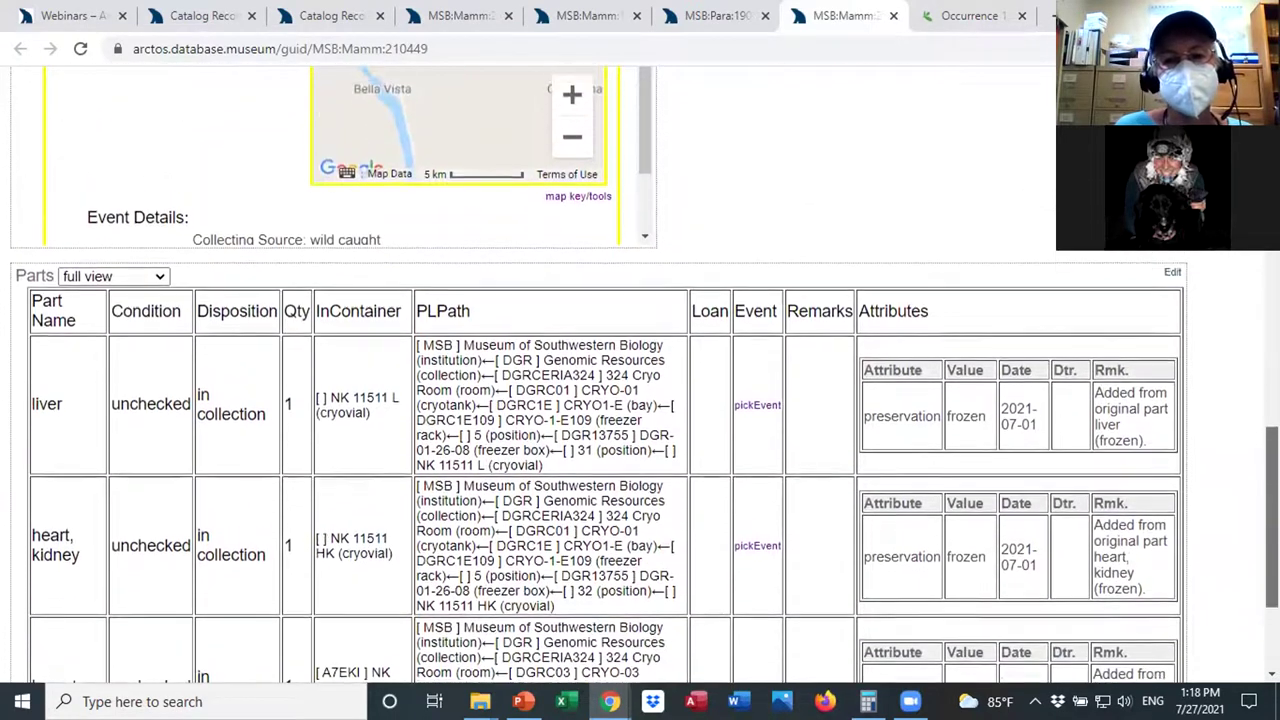
scroll(640, 400, "up", 15)
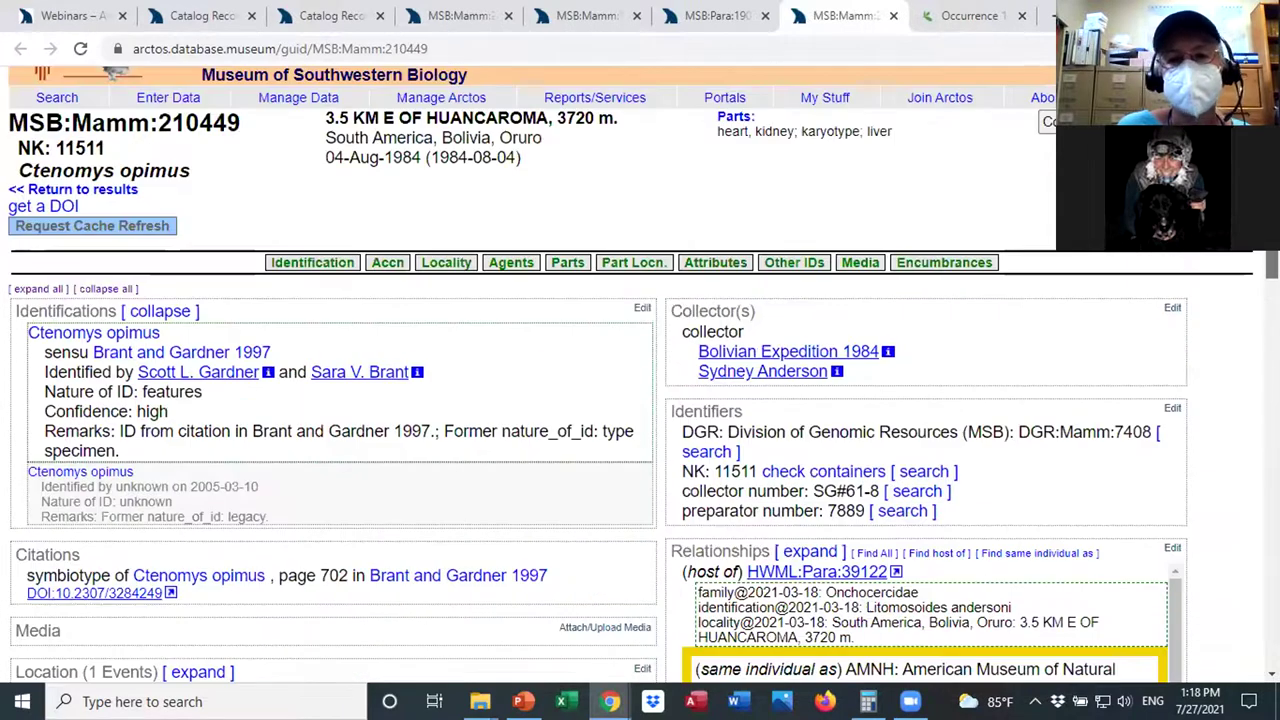
left_click(560, 14)
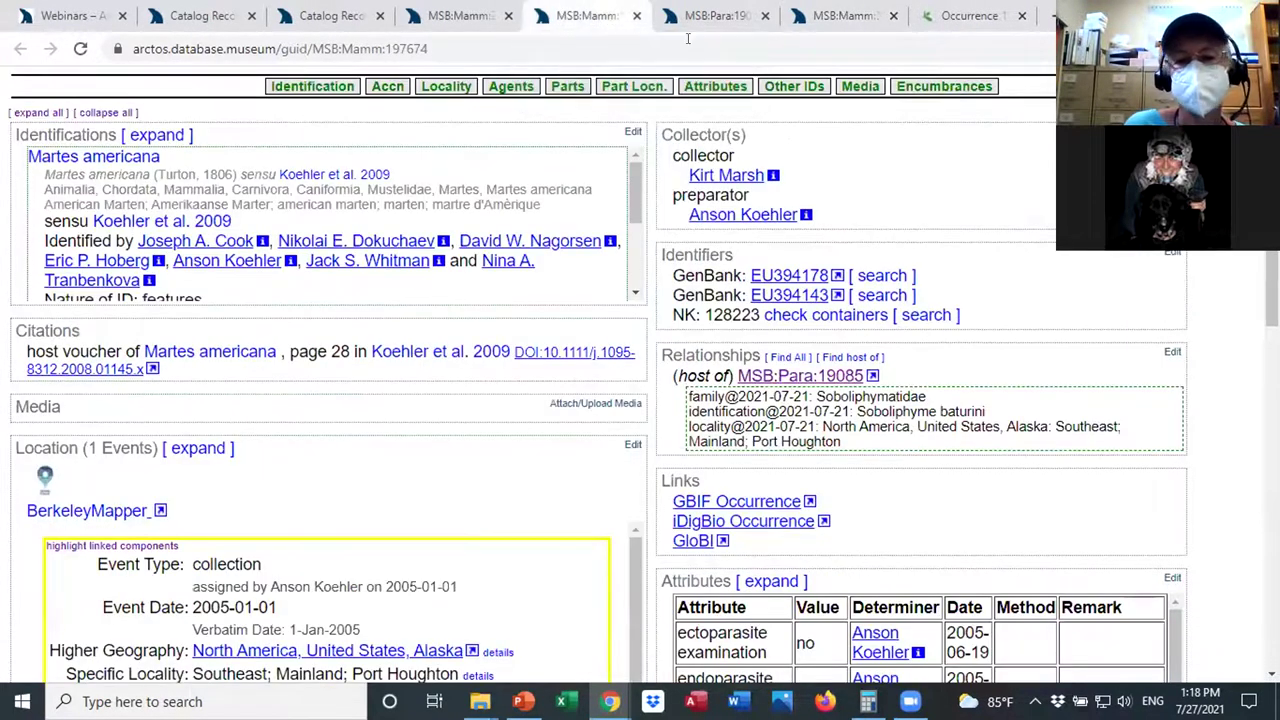
scroll(640, 400, "down", 1)
scroll(640, 400, "down", 5)
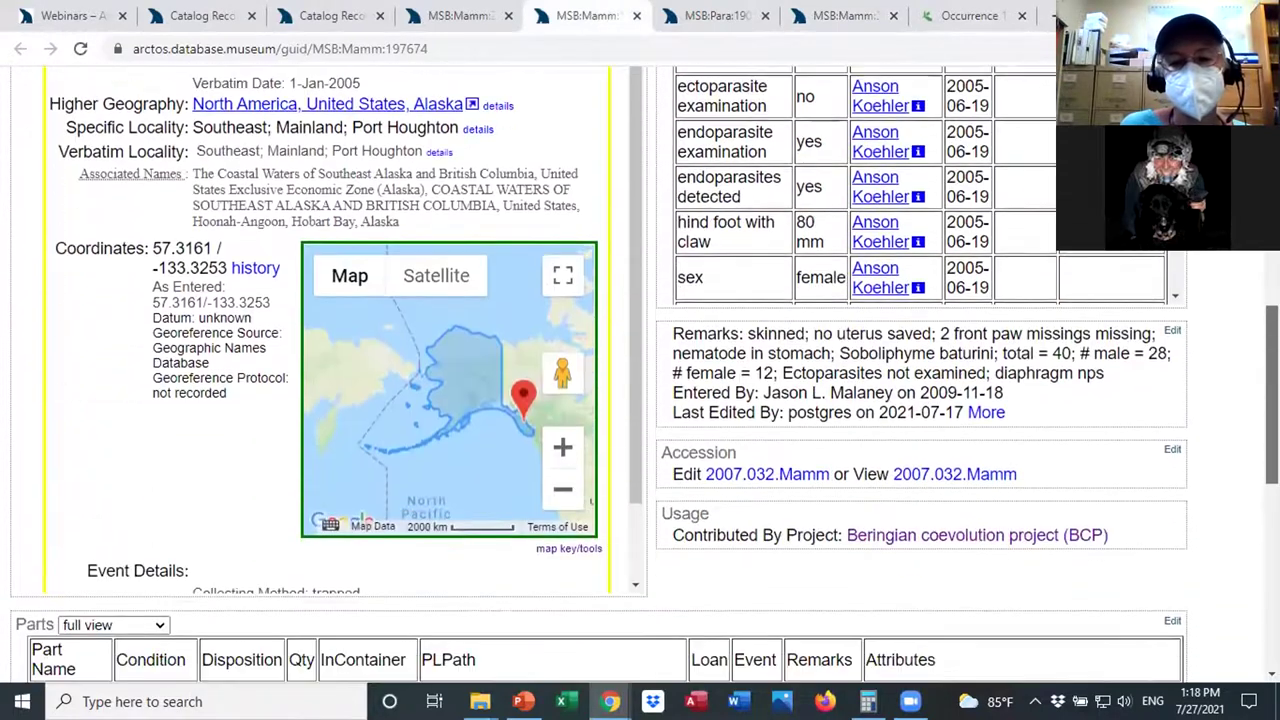
scroll(640, 400, "up", 6)
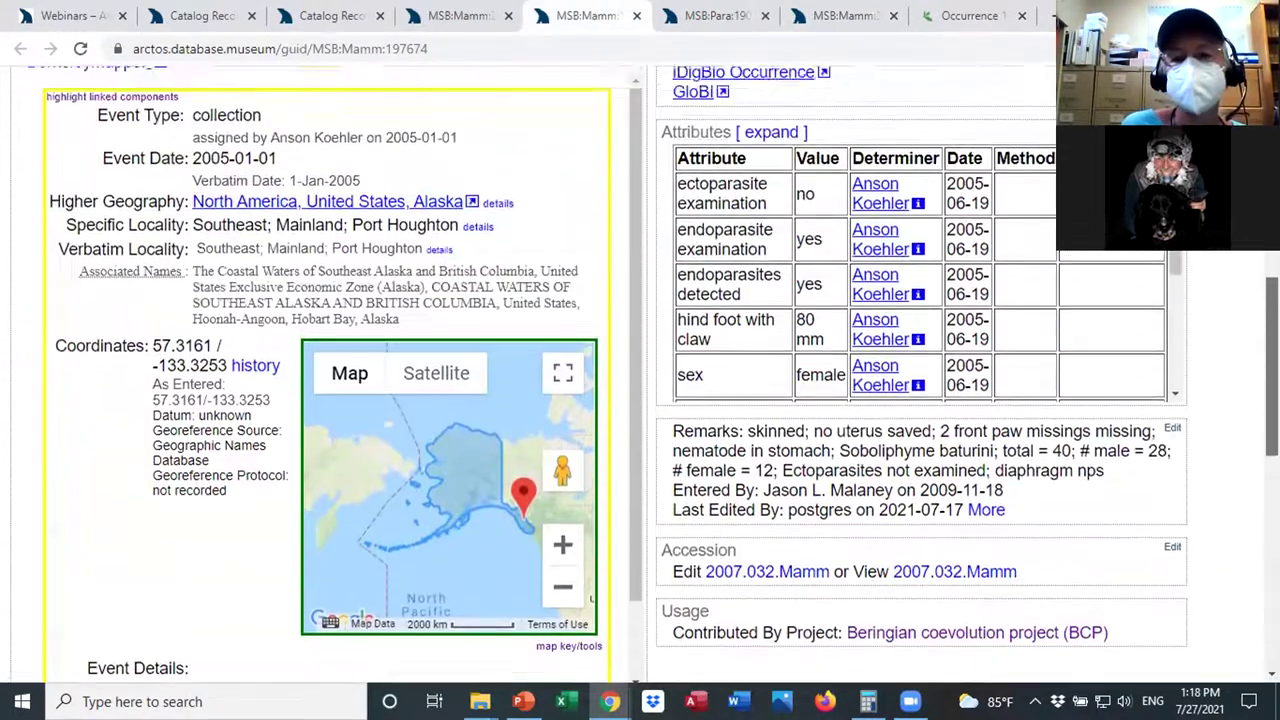
scroll(640, 400, "up", 1)
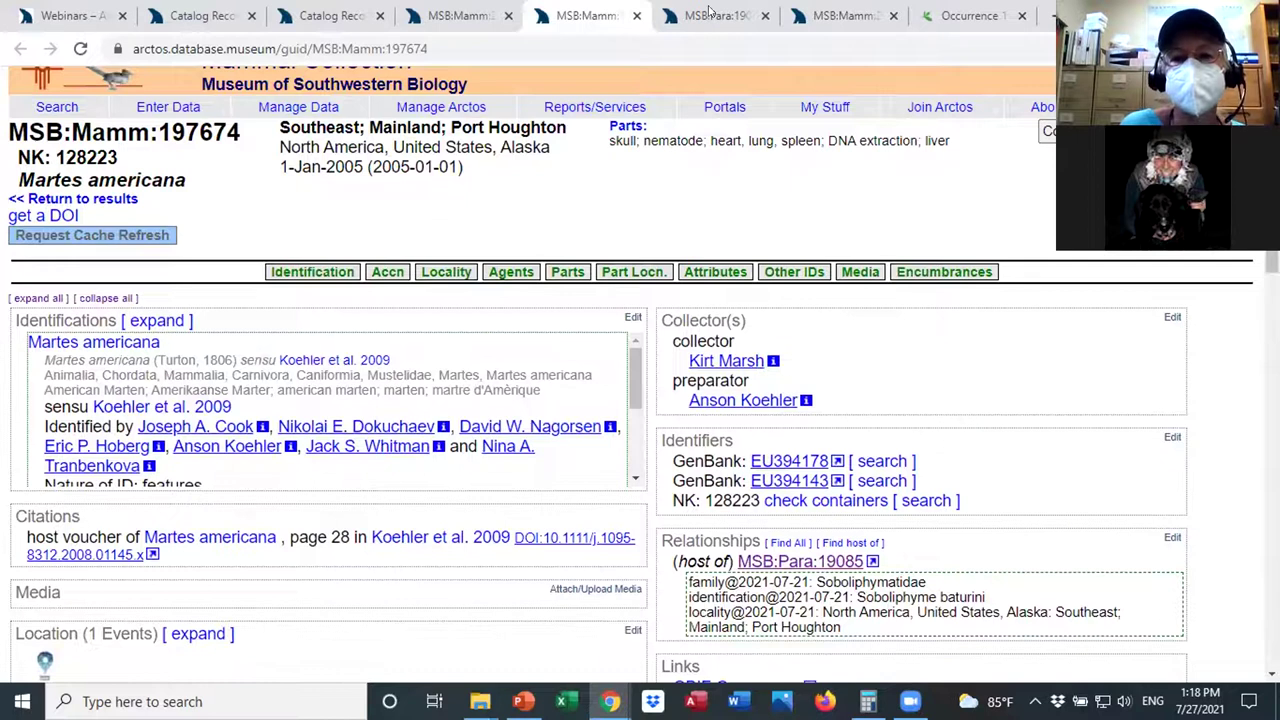
left_click(828, 15)
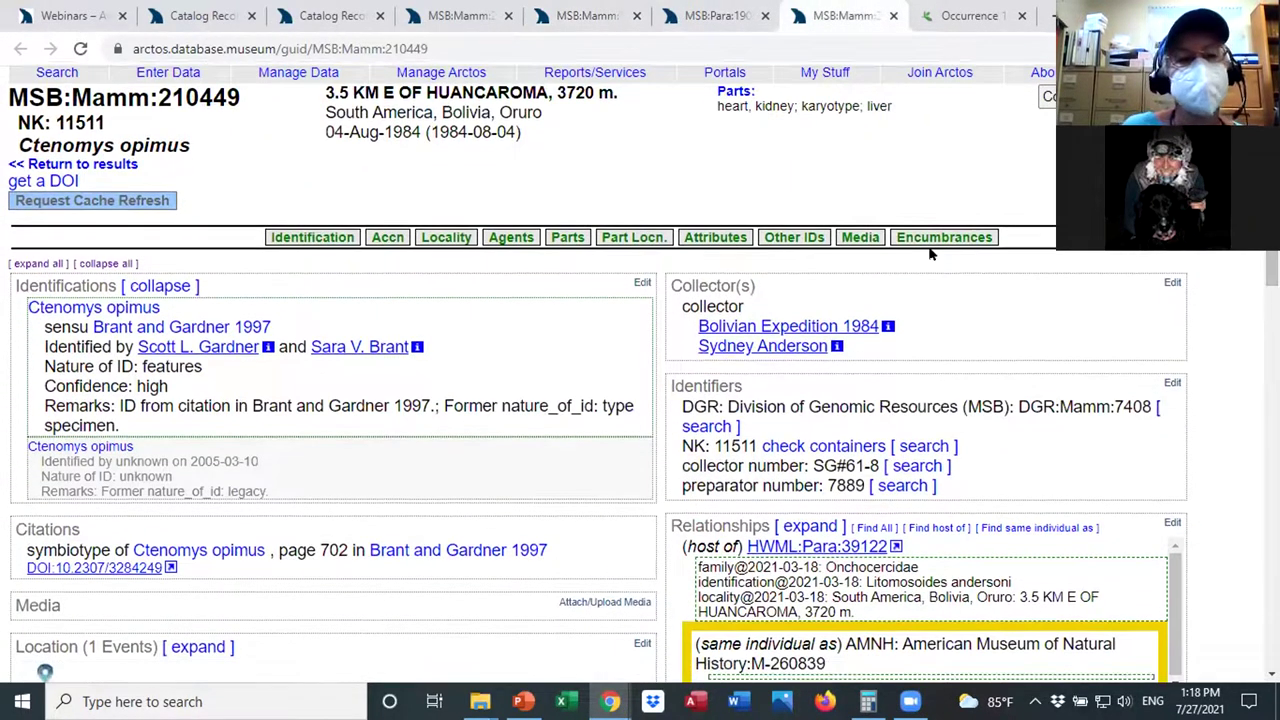
Show the part-location tree, check position 81, and open freezer box DGR13755's Positions layout.
left_click(625, 237)
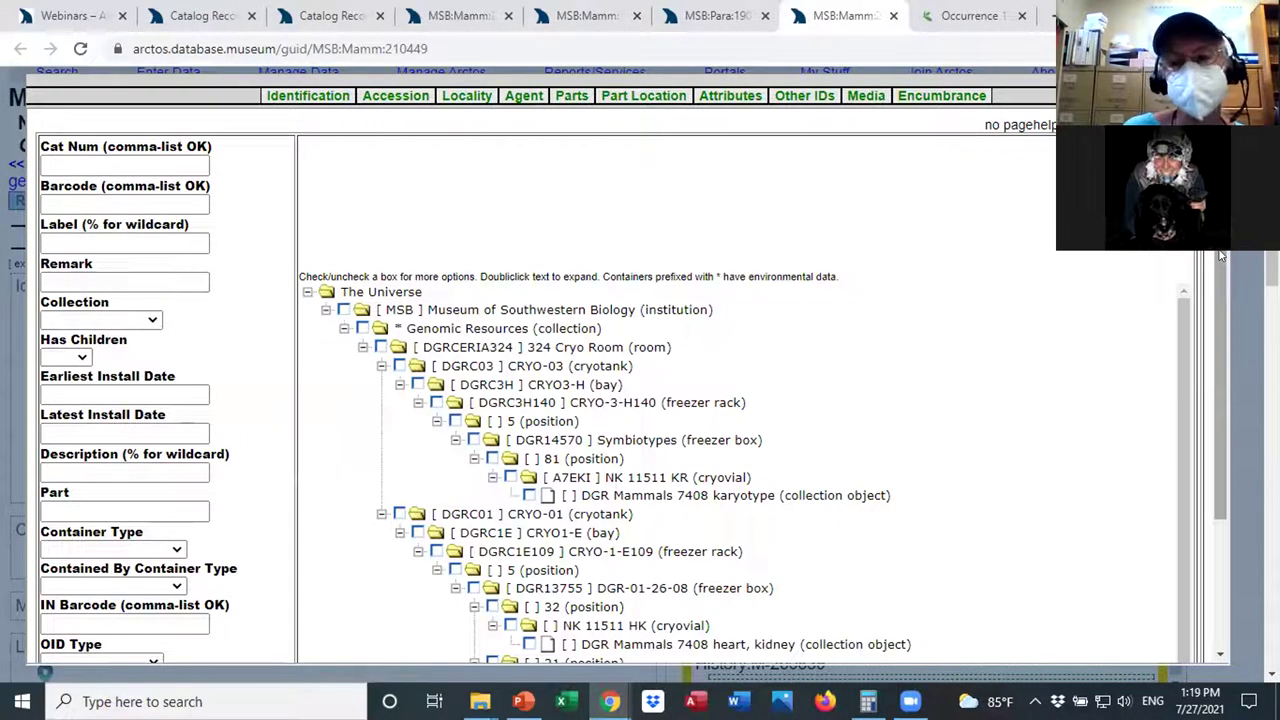
left_click_drag(1220, 260, 1220, 285)
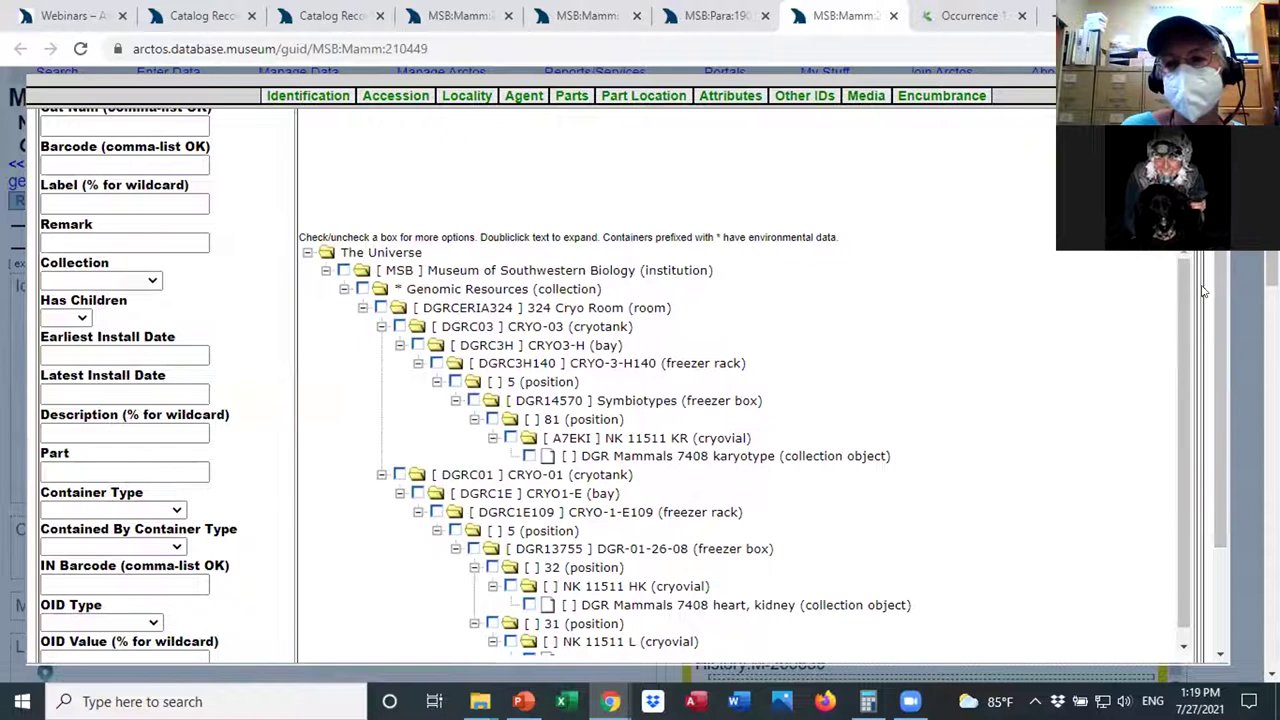
scroll(700, 400, "down", 1)
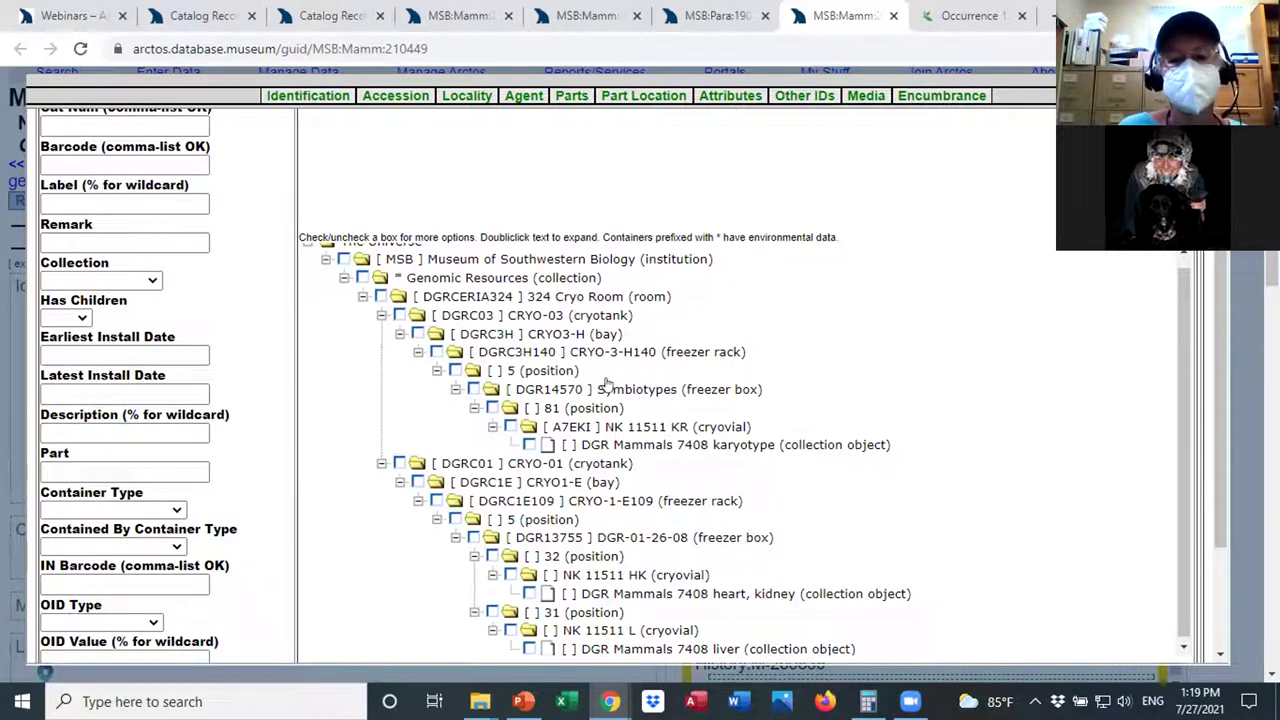
left_click(493, 408)
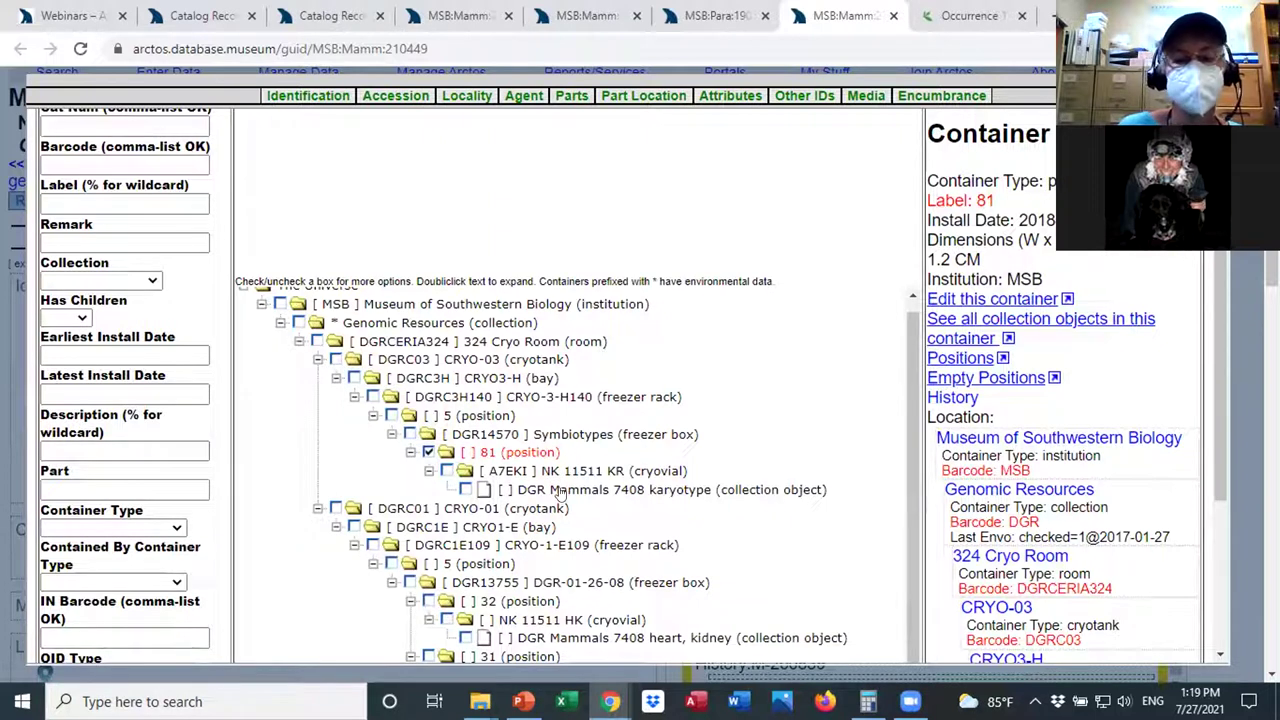
scroll(1217, 300, "down", 2)
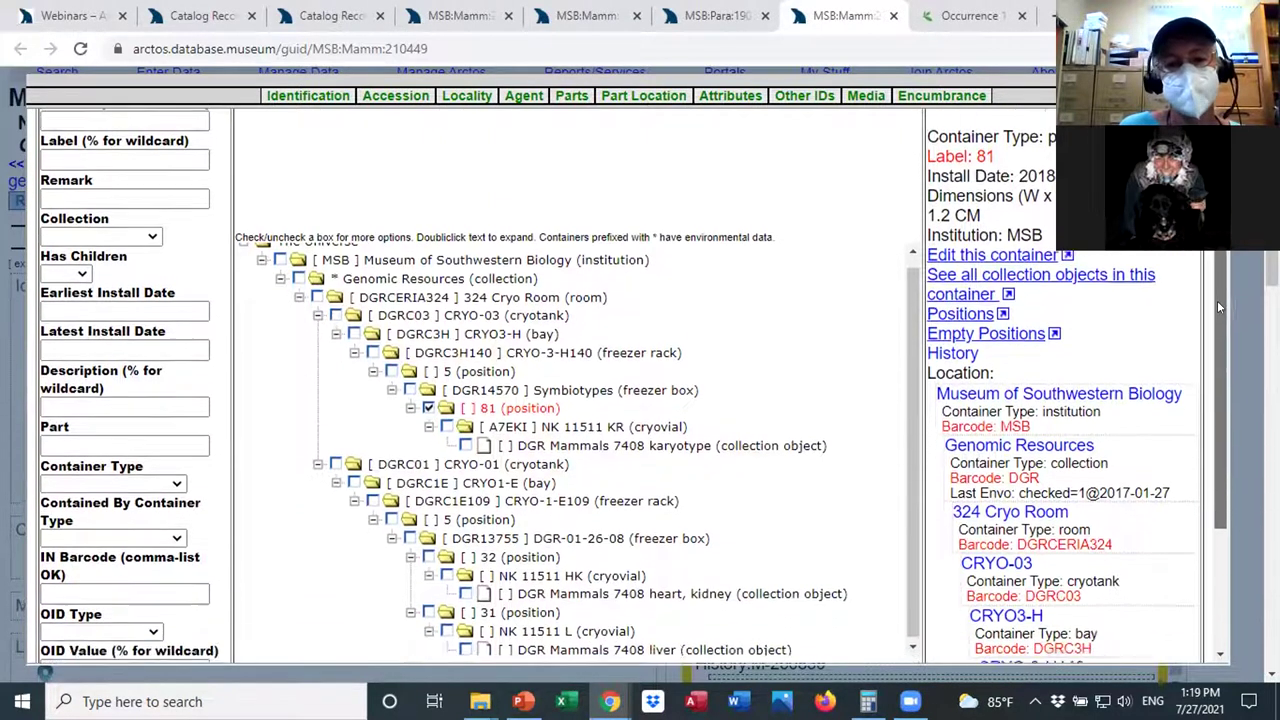
scroll(915, 380, "down", 1)
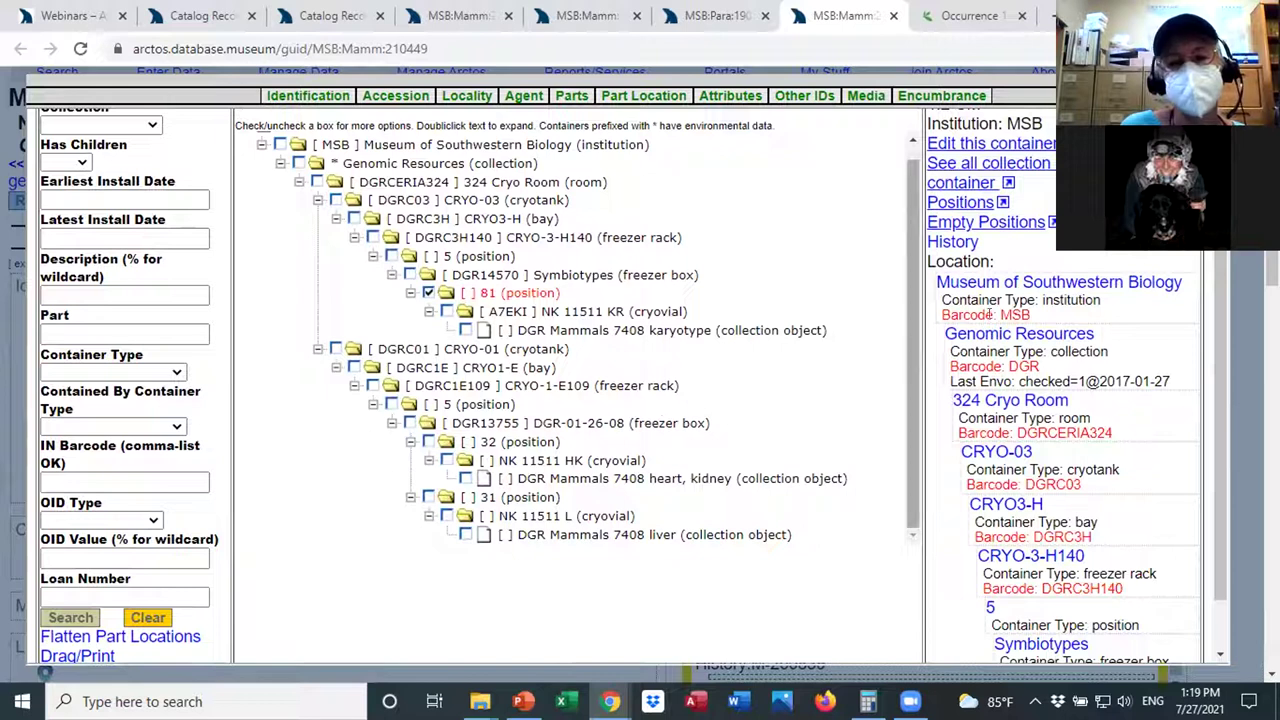
scroll(988, 300, "up", 1)
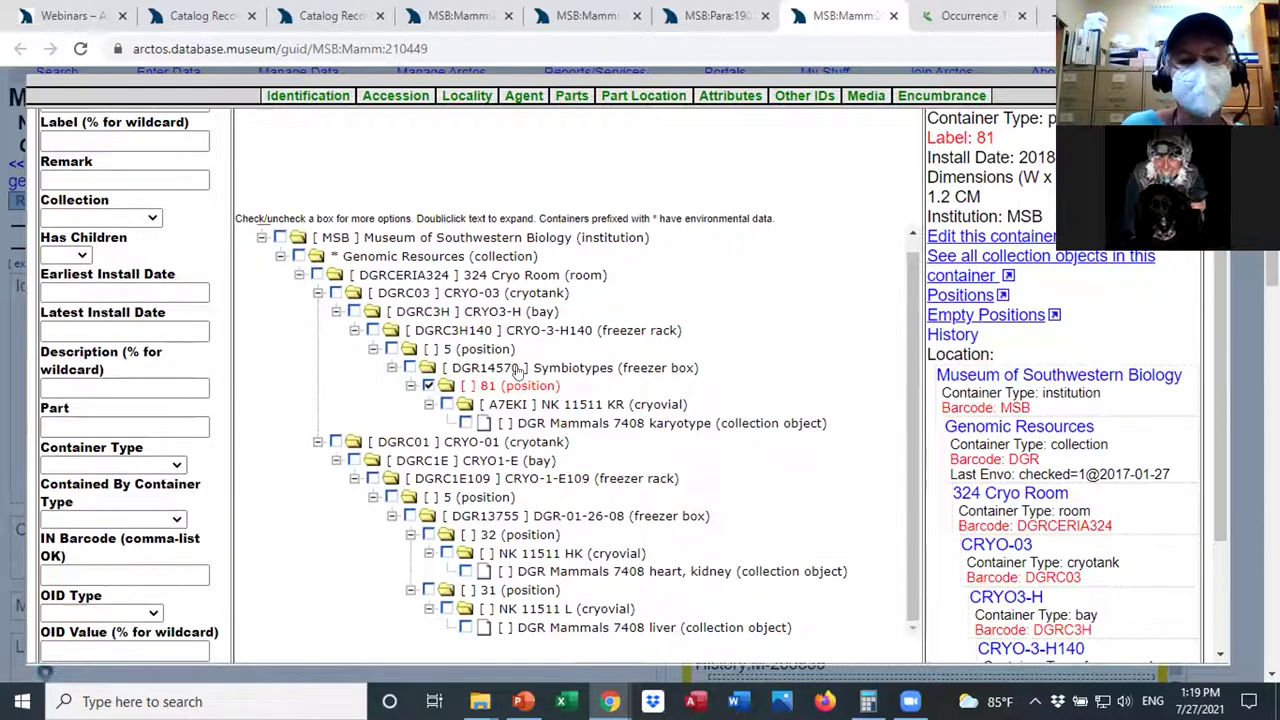
left_click(409, 515)
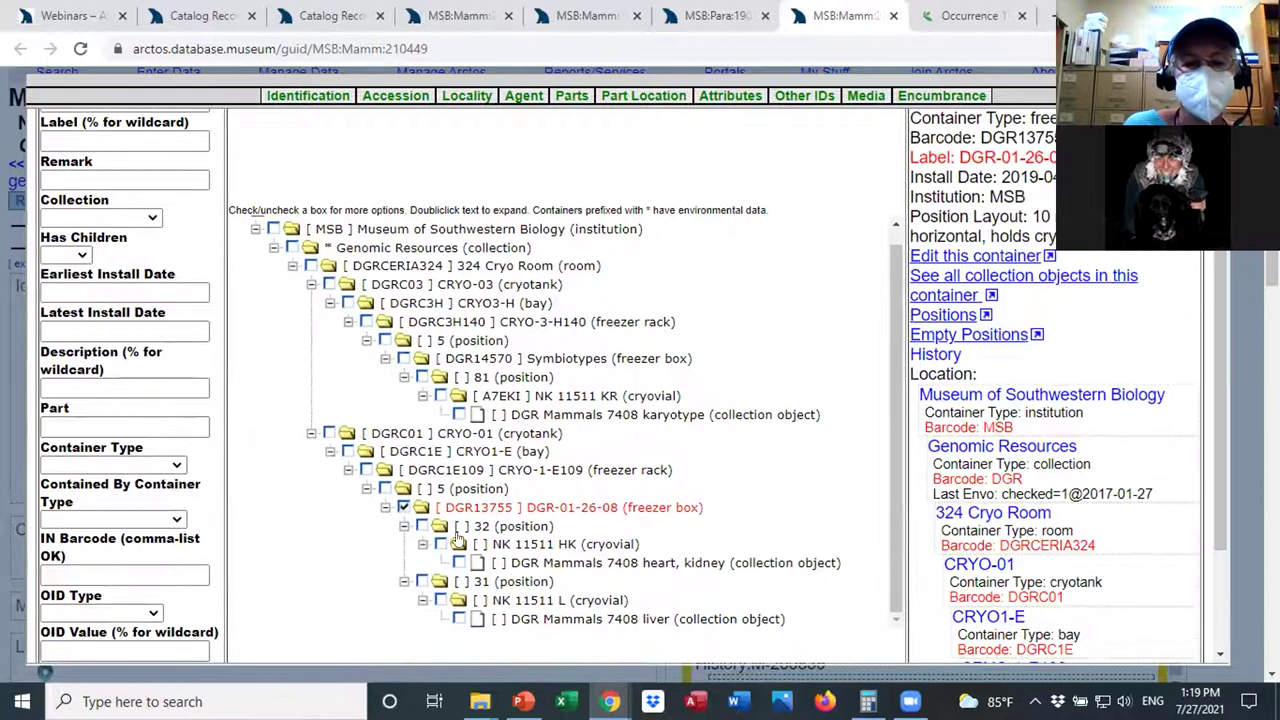
left_click(930, 314)
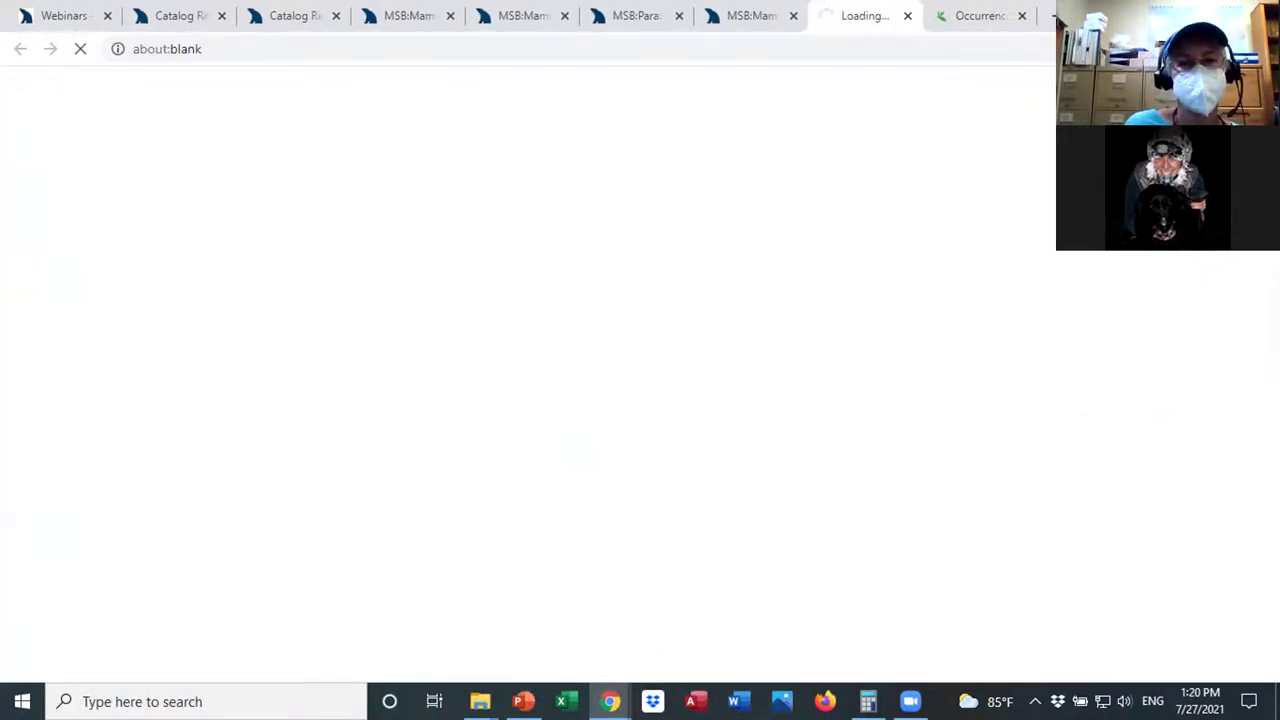
Scroll through box DGR-01-26-08's position grid, then return to the MSB:Mamm:210449 container tree.
scroll(528, 380, "down", 3)
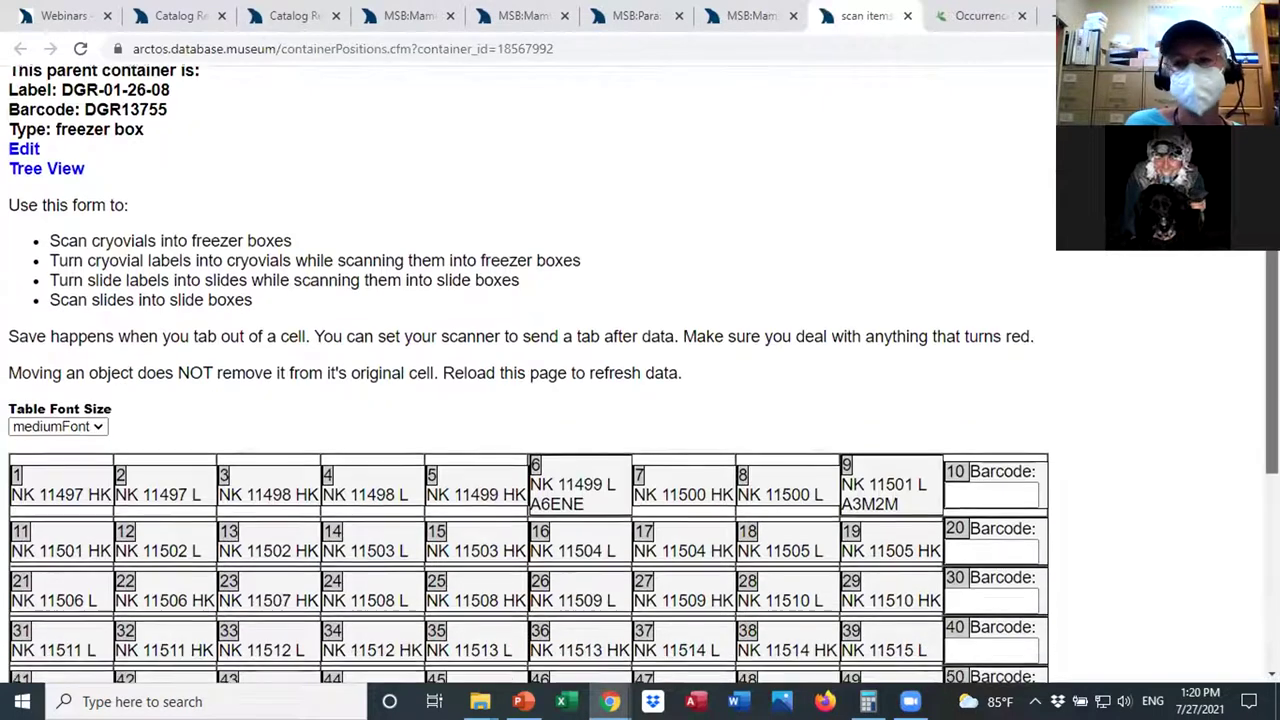
scroll(528, 380, "down", 3)
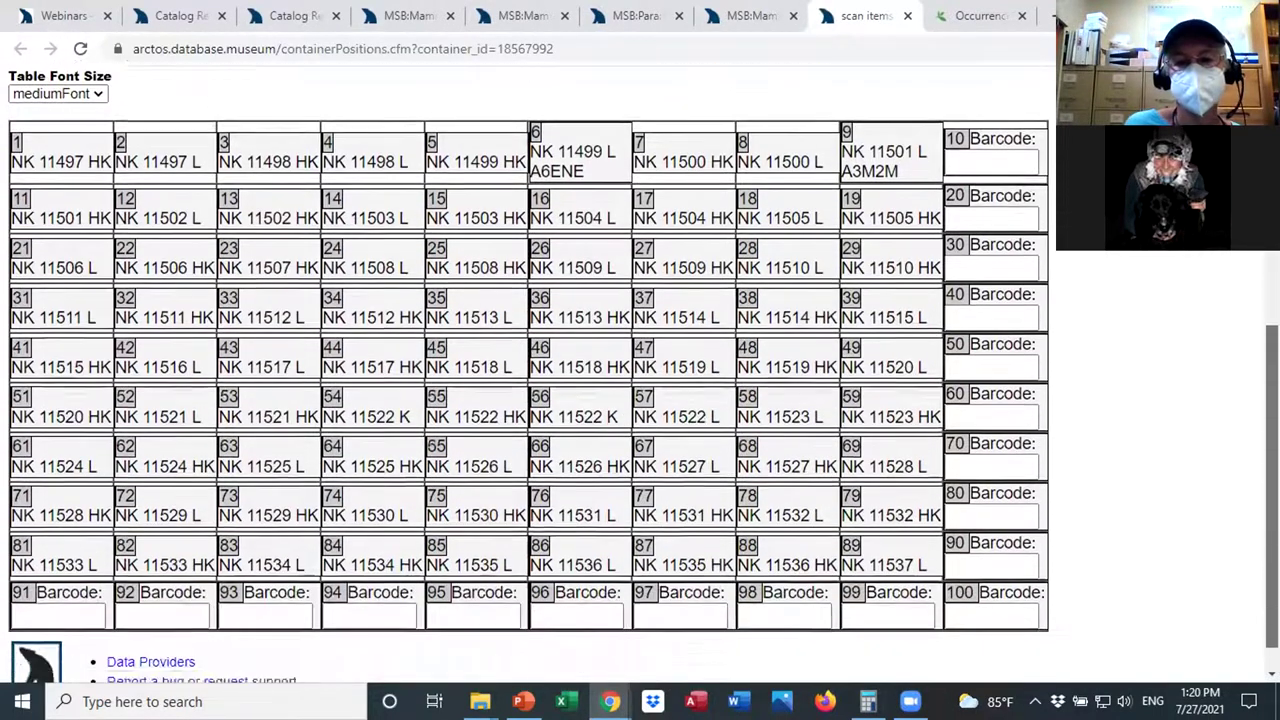
scroll(528, 380, "up", 1)
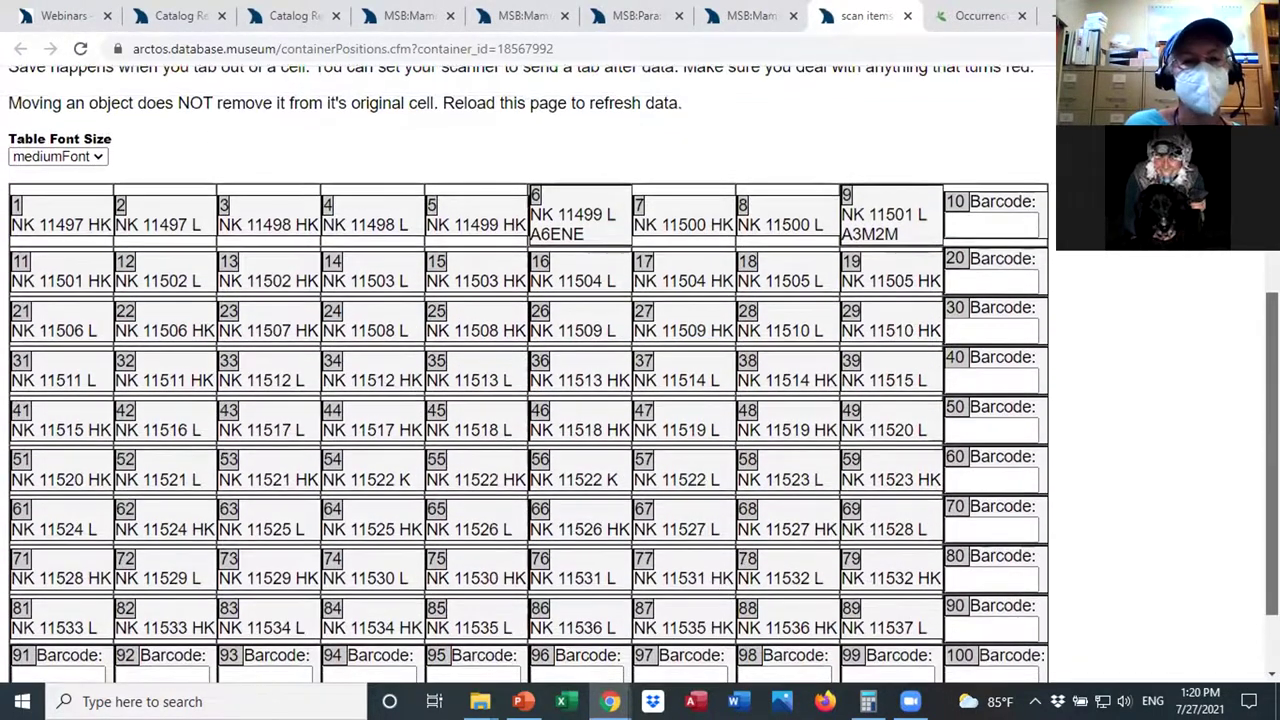
scroll(528, 380, "down", 1)
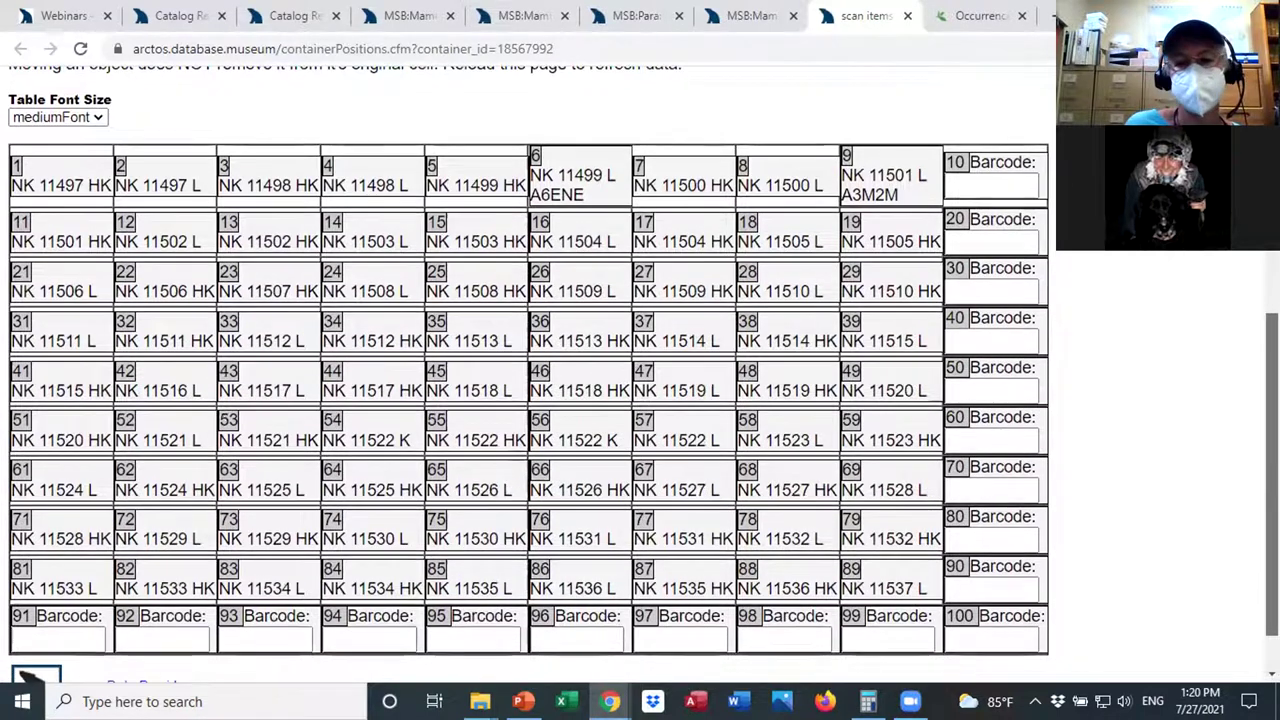
scroll(528, 400, "up", 1)
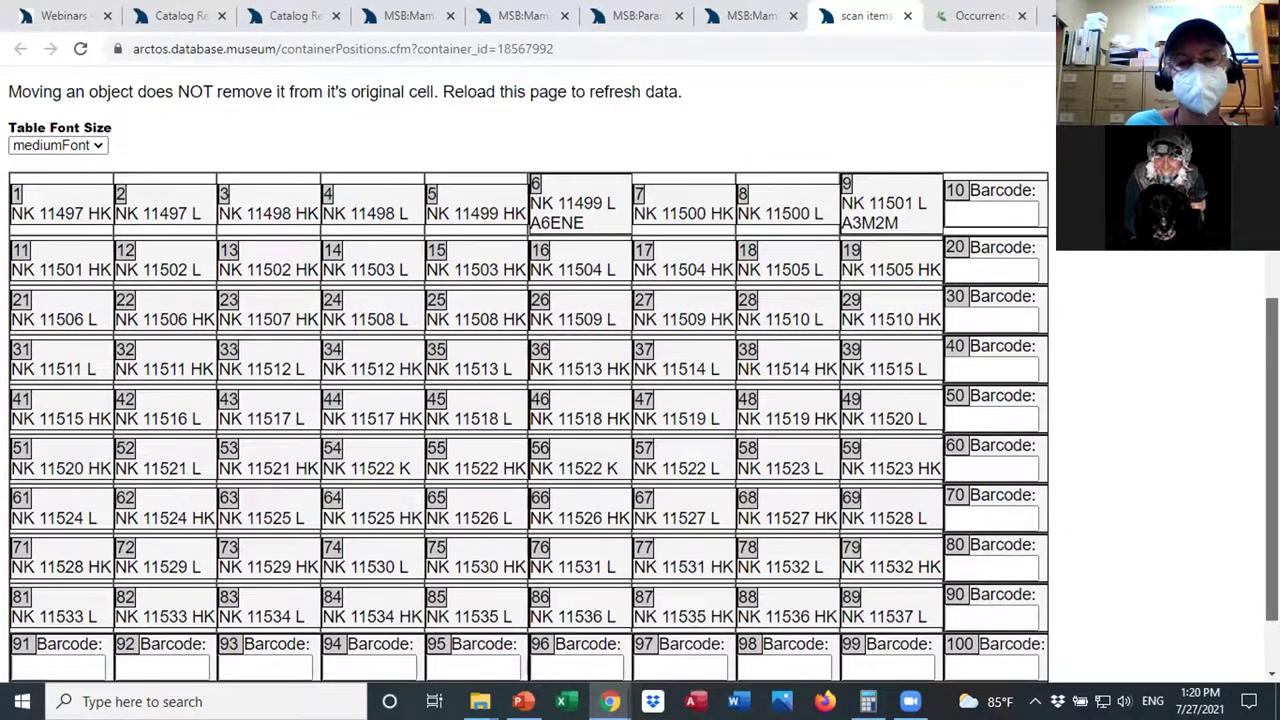
scroll(528, 380, "up", 1)
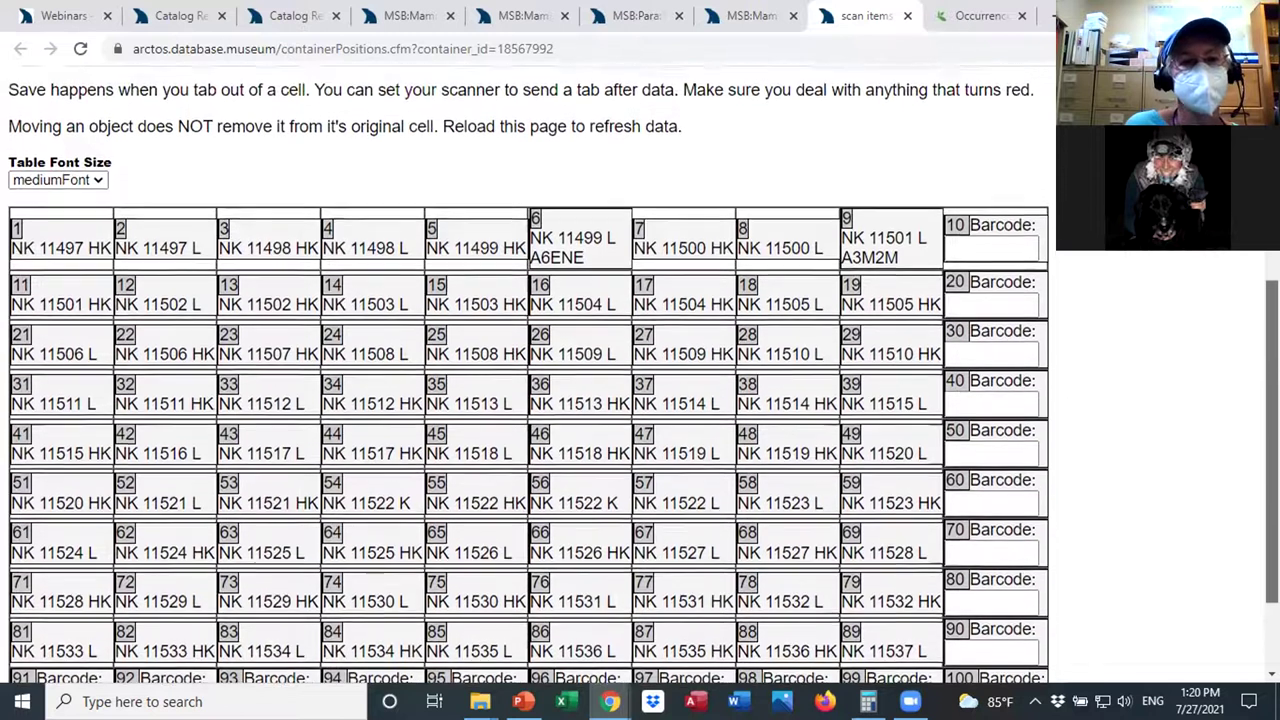
left_click(737, 18)
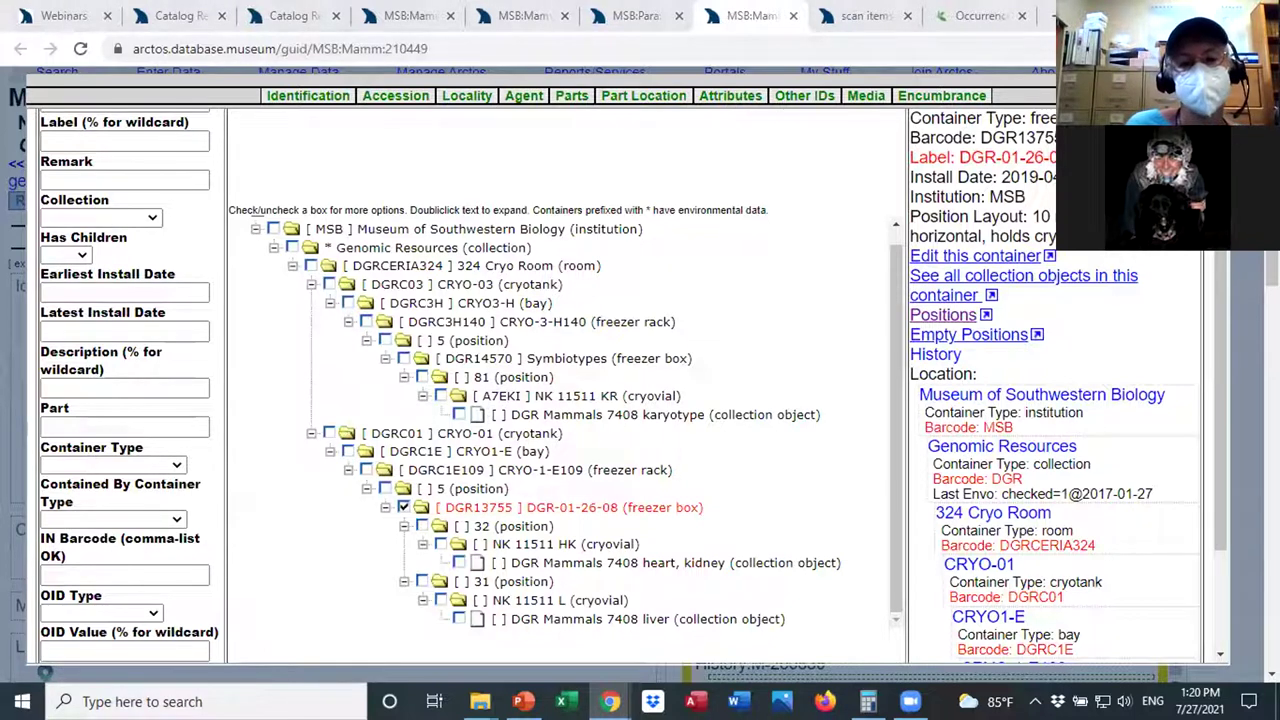
Close the container tree and scroll through MSB:Mamm:210449's parts and their storage paths.
left_click(45, 672)
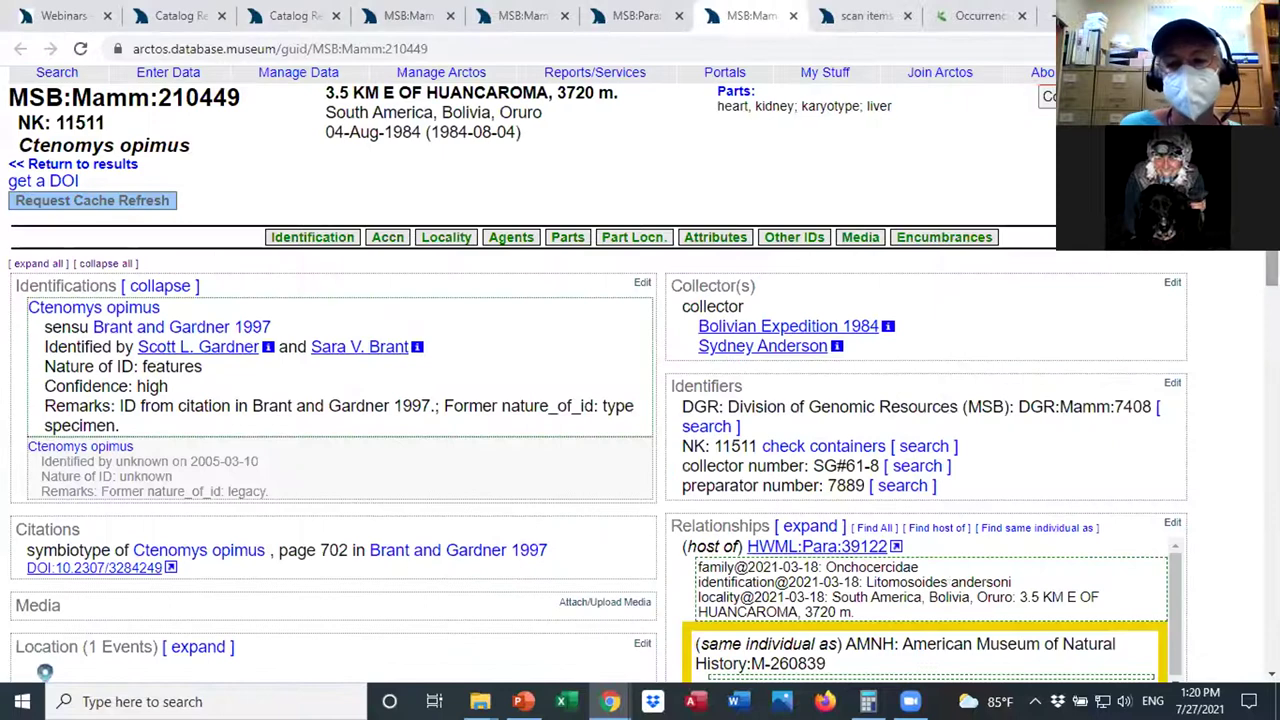
scroll(640, 374, "down", 6)
scroll(640, 374, "down", 4)
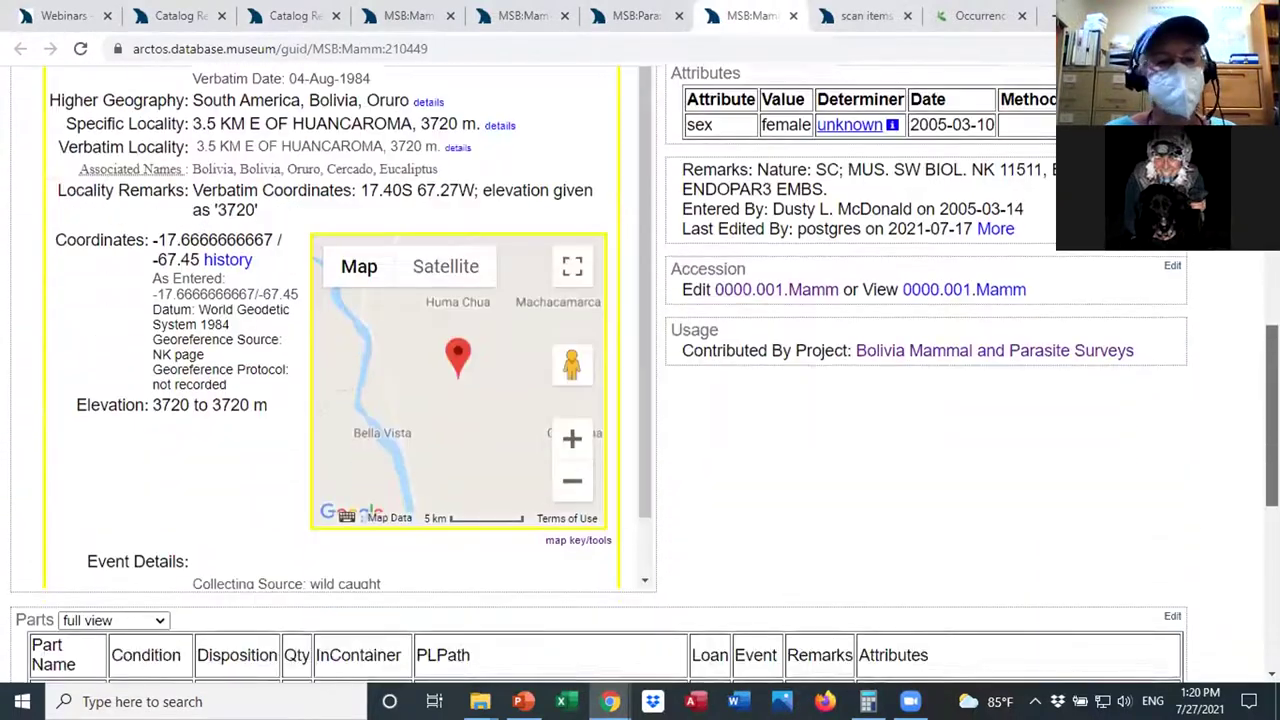
scroll(640, 374, "down", 3)
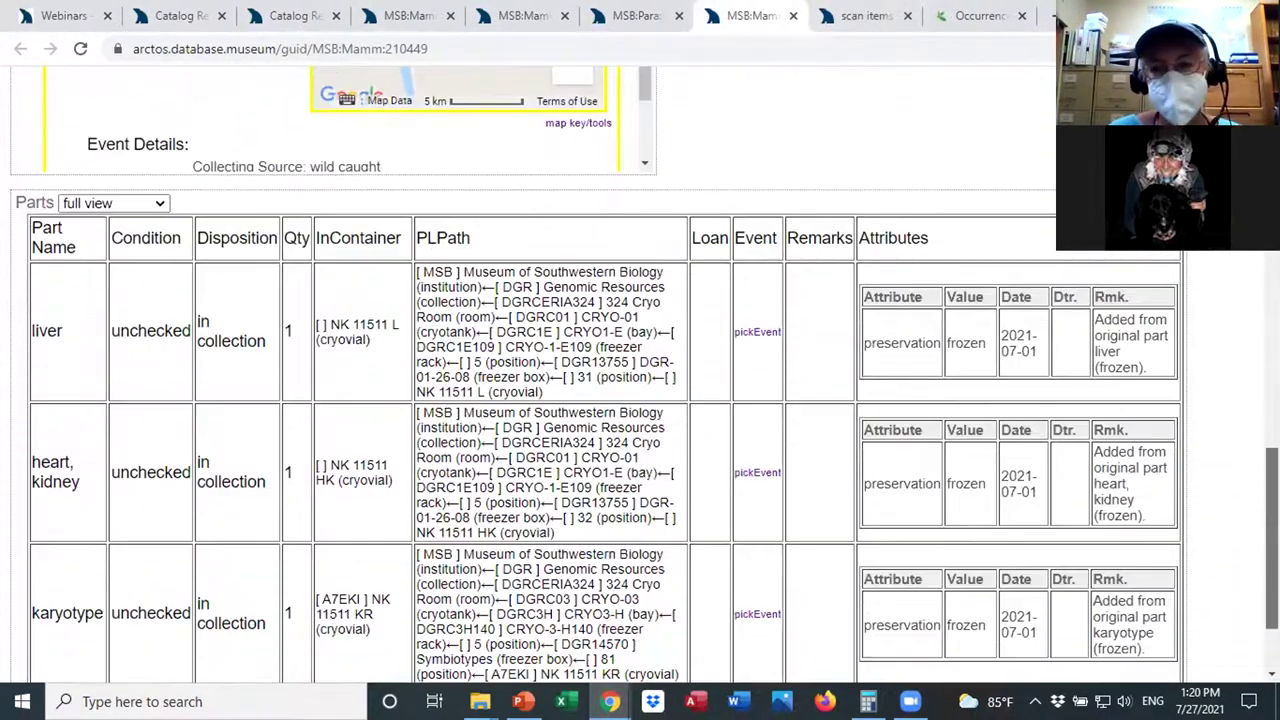
scroll(640, 374, "up", 2)
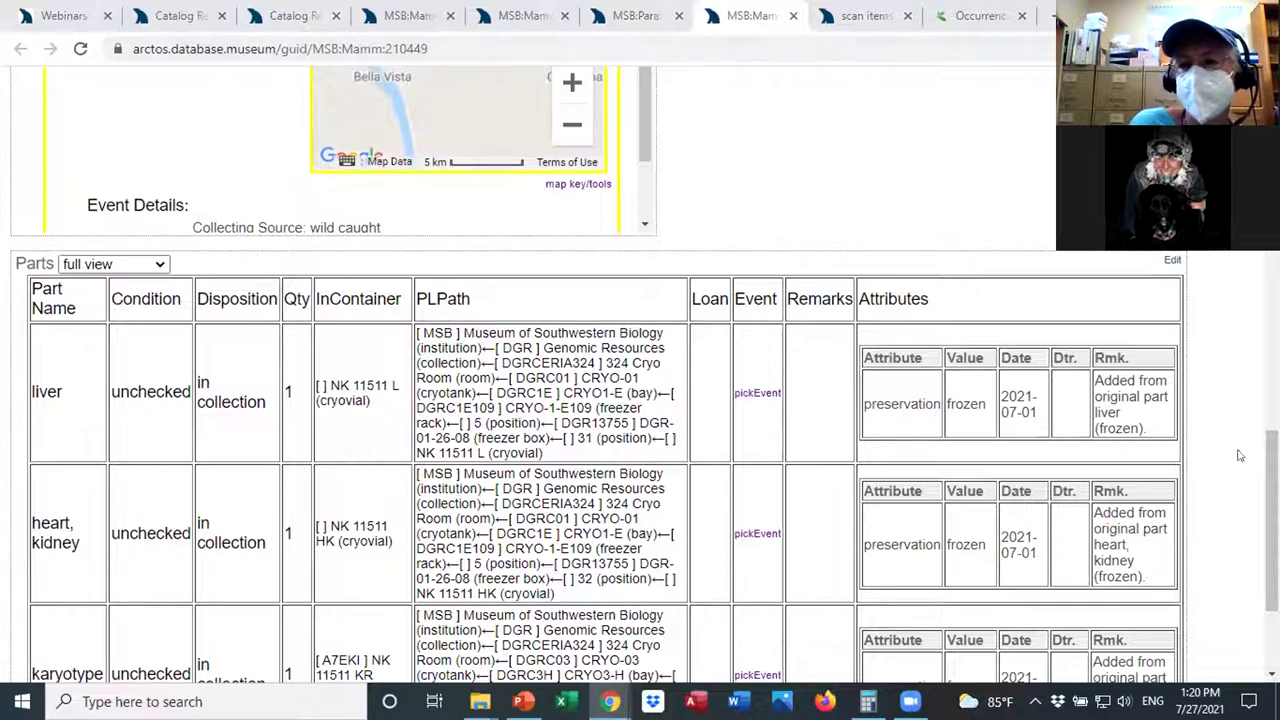
scroll(1238, 455, "up", 10)
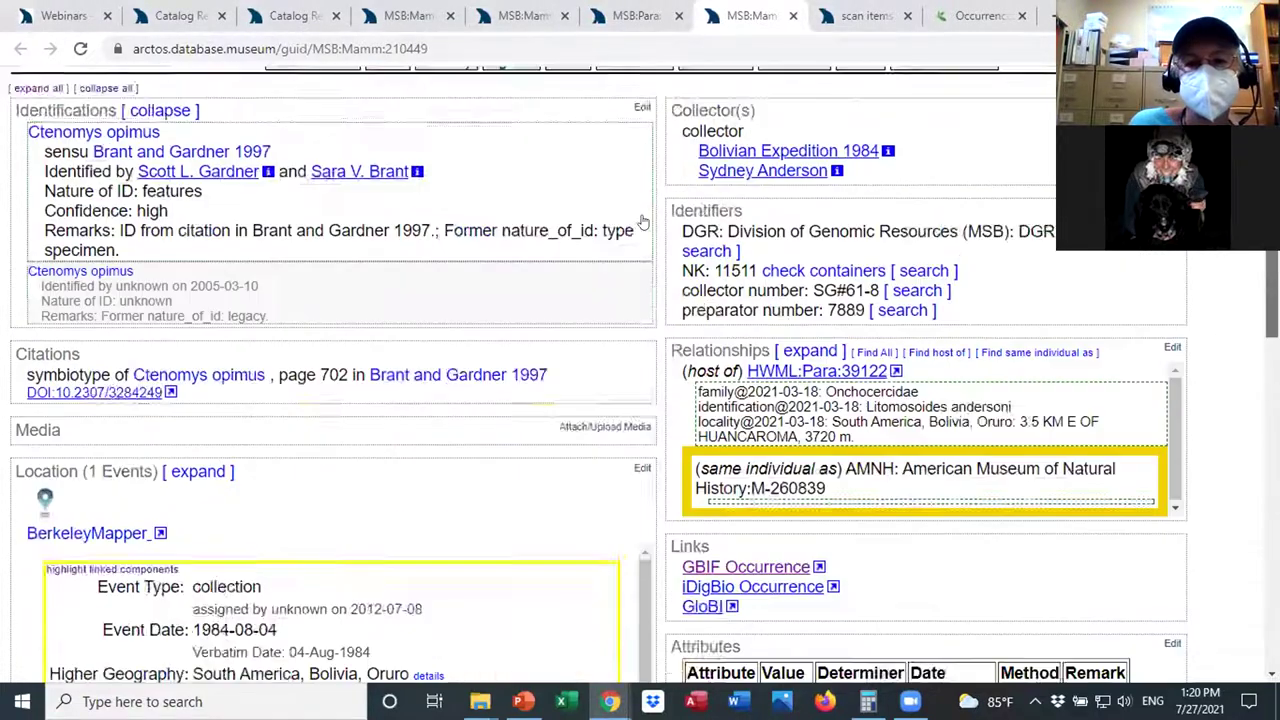
scroll(643, 222, "up", 3)
Show container details for karyotype cryovial A7EKI (NK 11511 KR) and view its scan history.
left_click(643, 222)
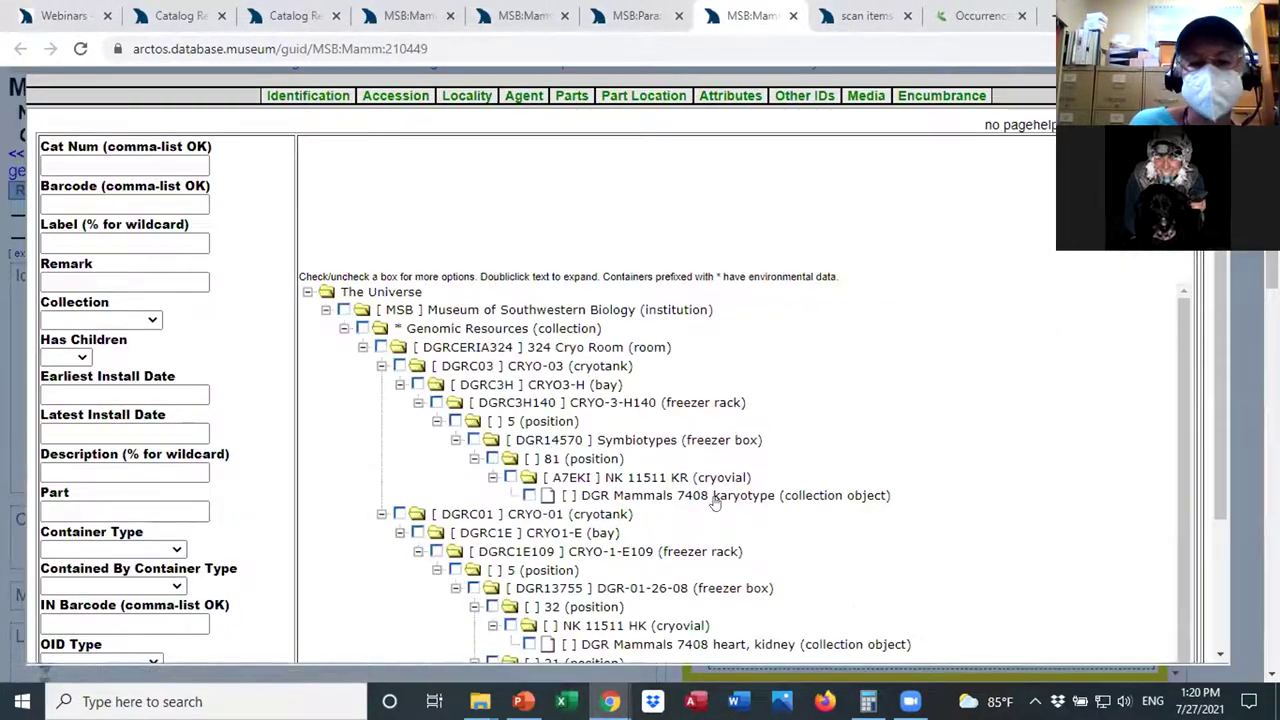
left_click(510, 477)
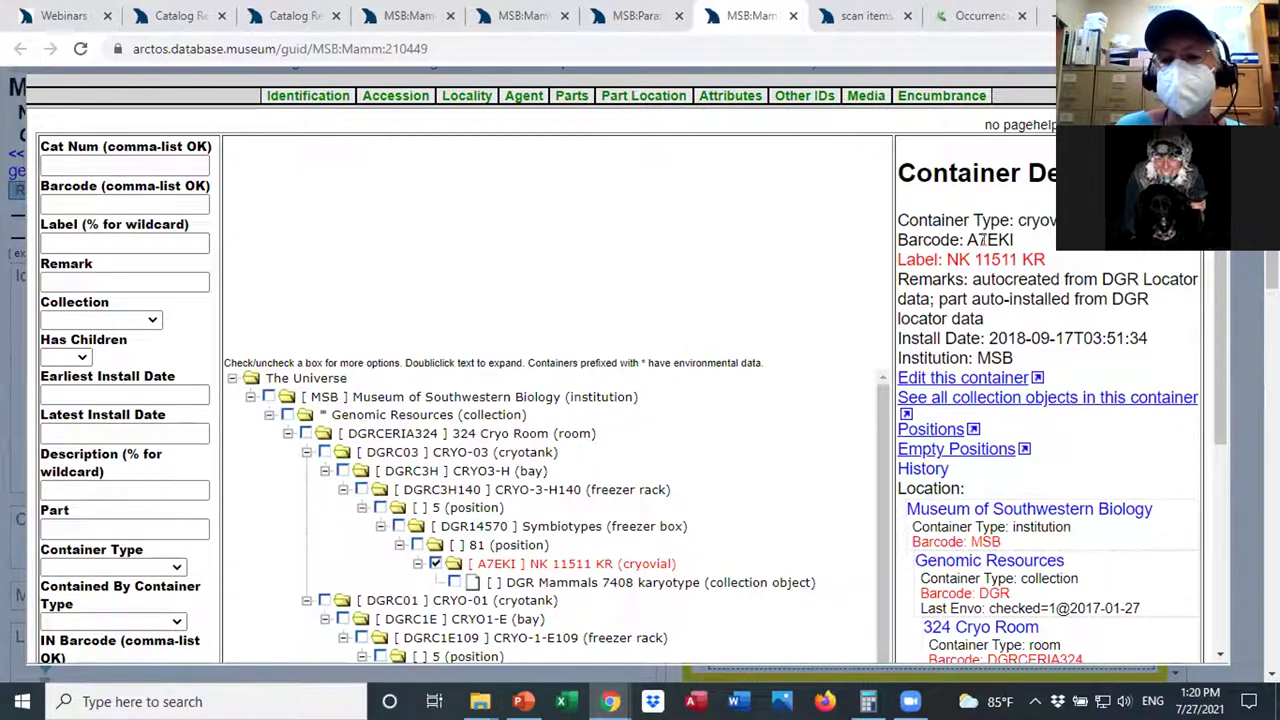
left_click_drag(967, 233, 1014, 240)
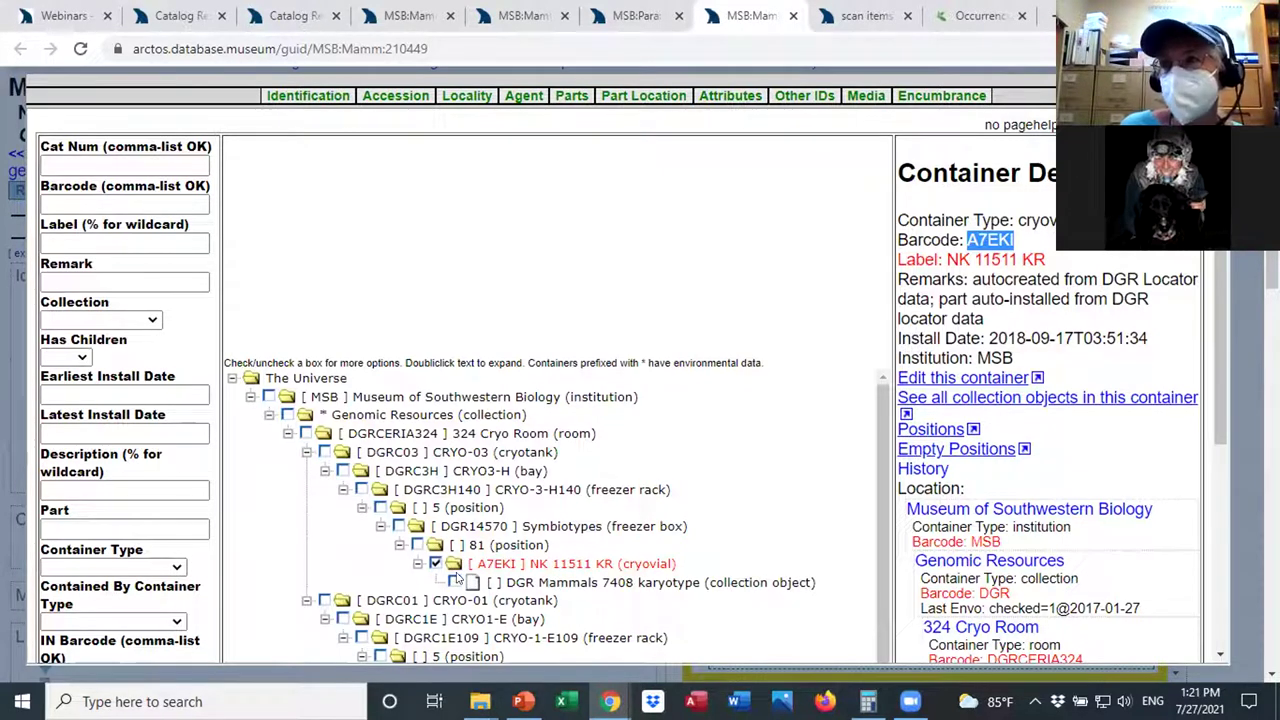
left_click(436, 564)
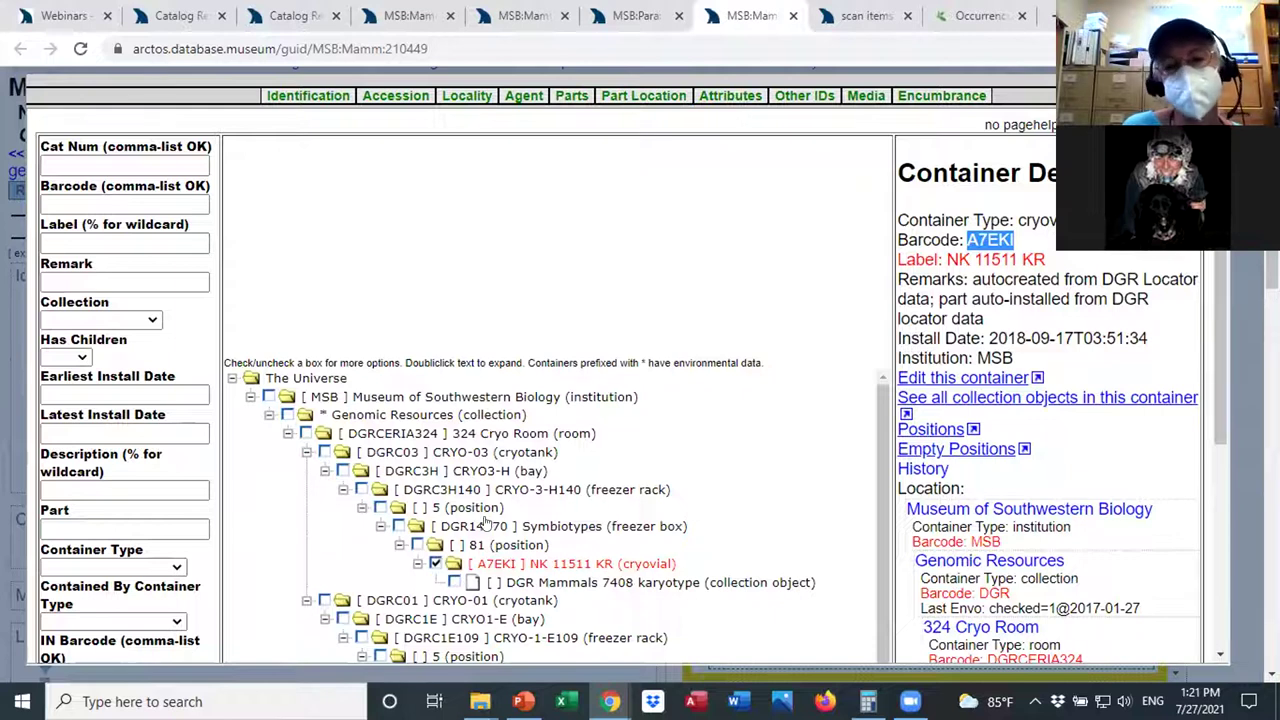
left_click(923, 469)
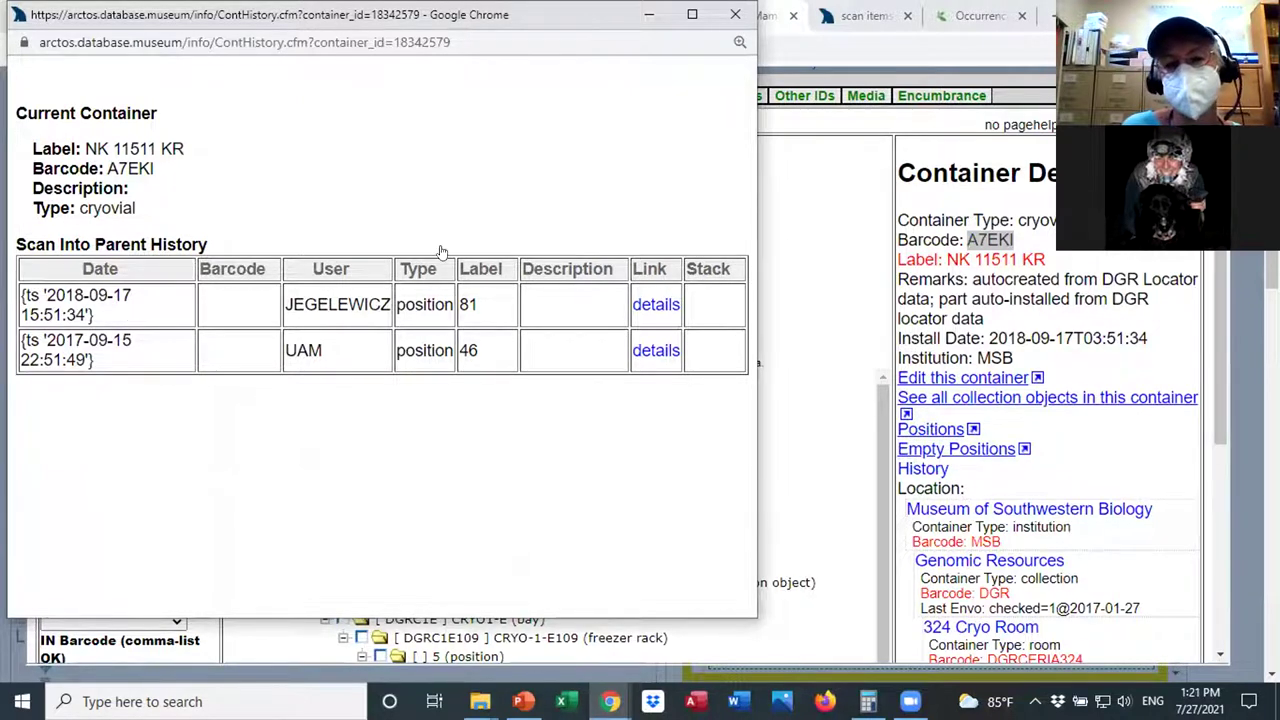
left_click(649, 14)
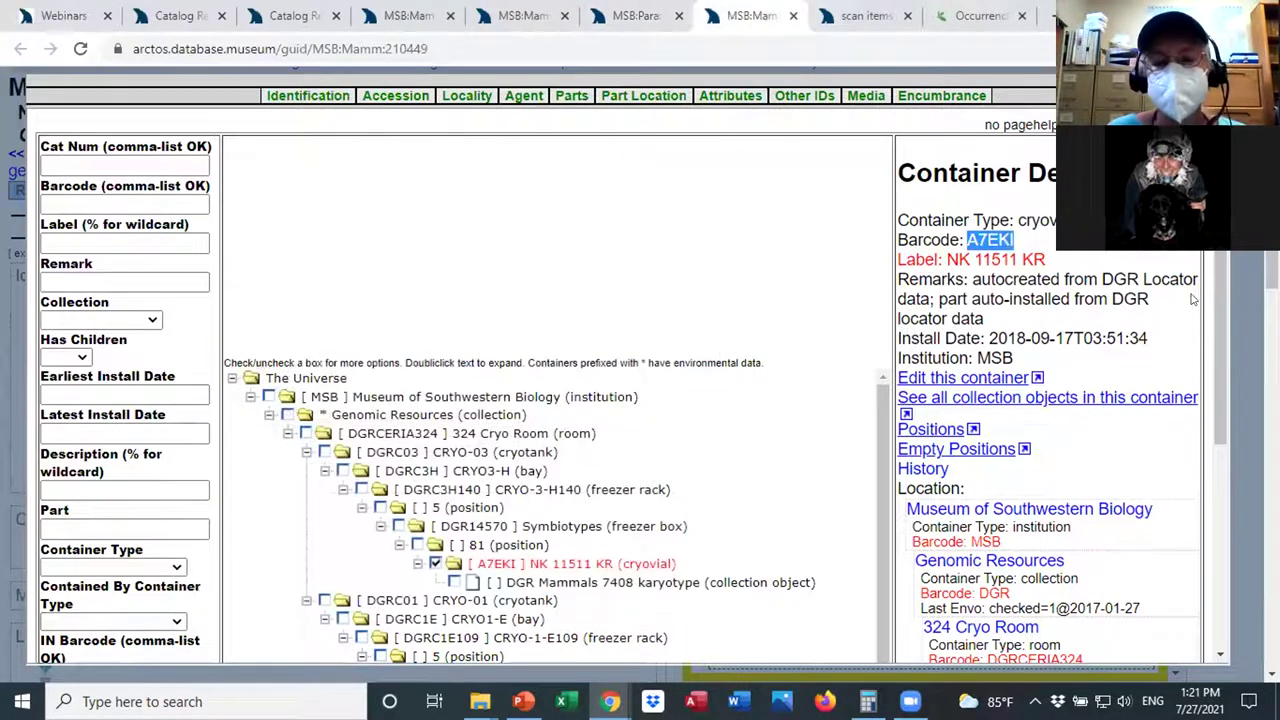
scroll(1218, 310, "down", 1)
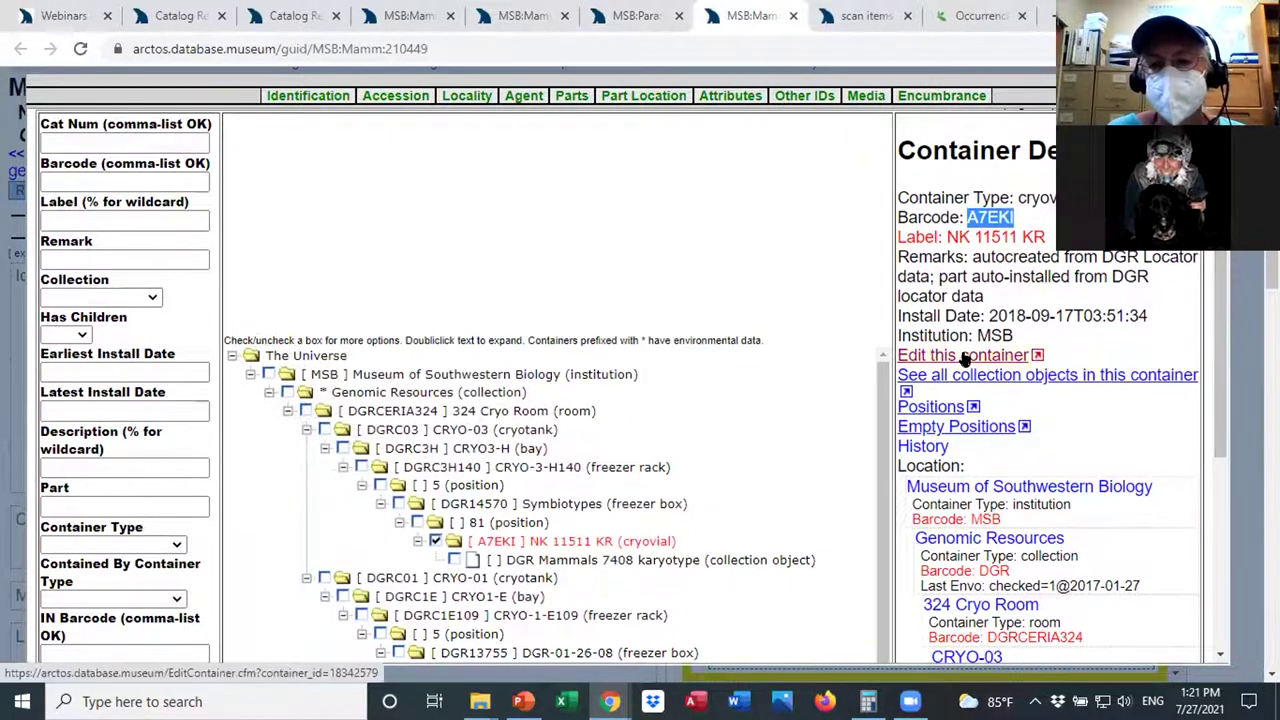
Open cryovial A7EKI's edit form and browse the Container Environment parameter choices without saving.
left_click(962, 358)
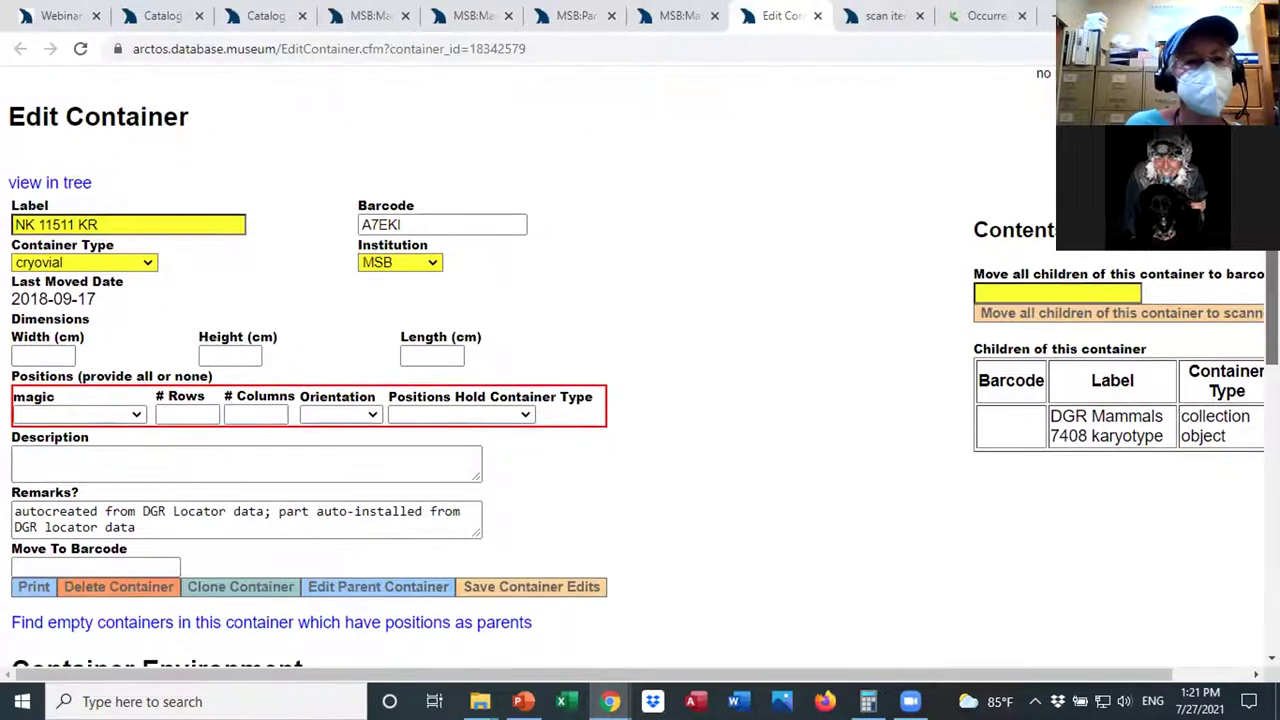
scroll(640, 370, "down", 3)
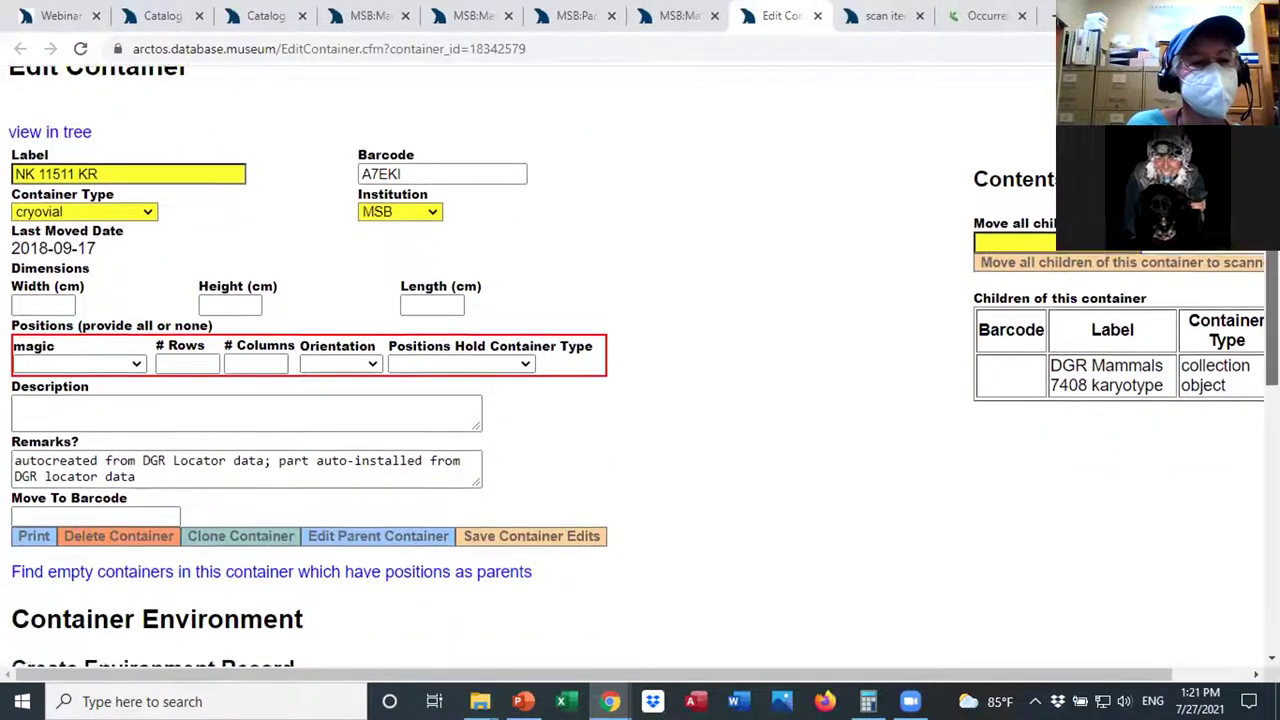
scroll(571, 354, "down", 4)
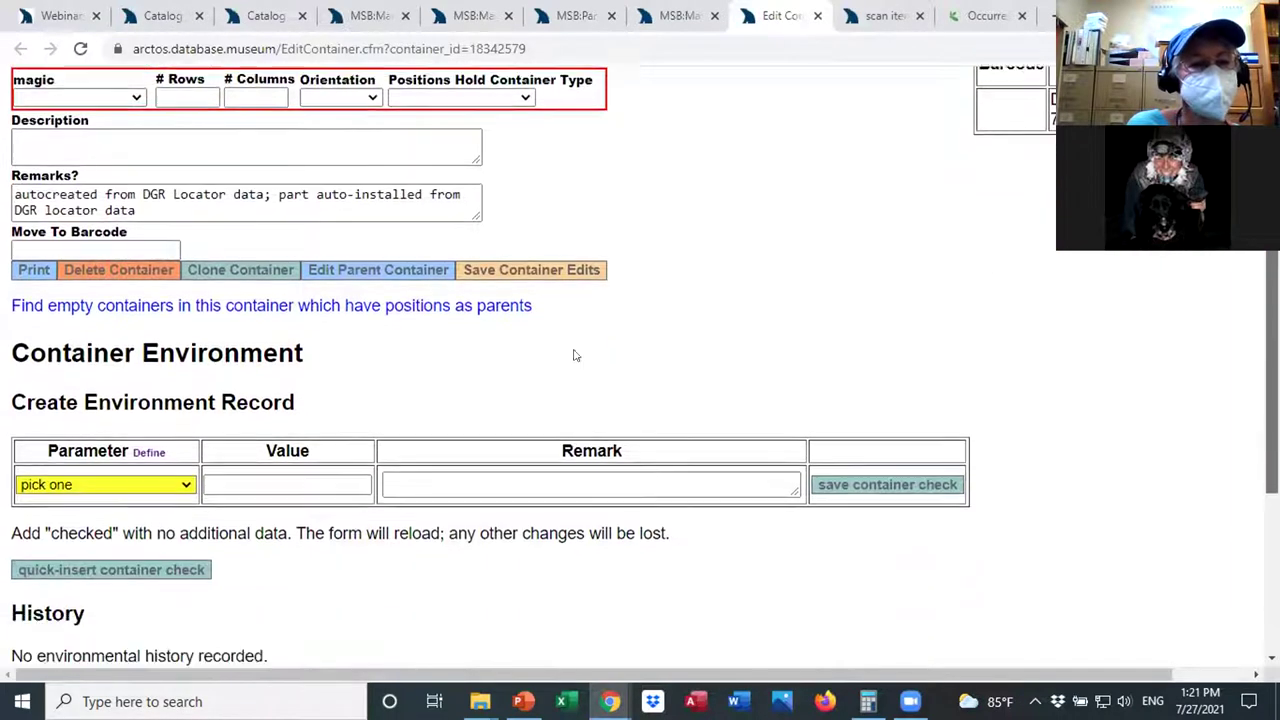
left_click(184, 455)
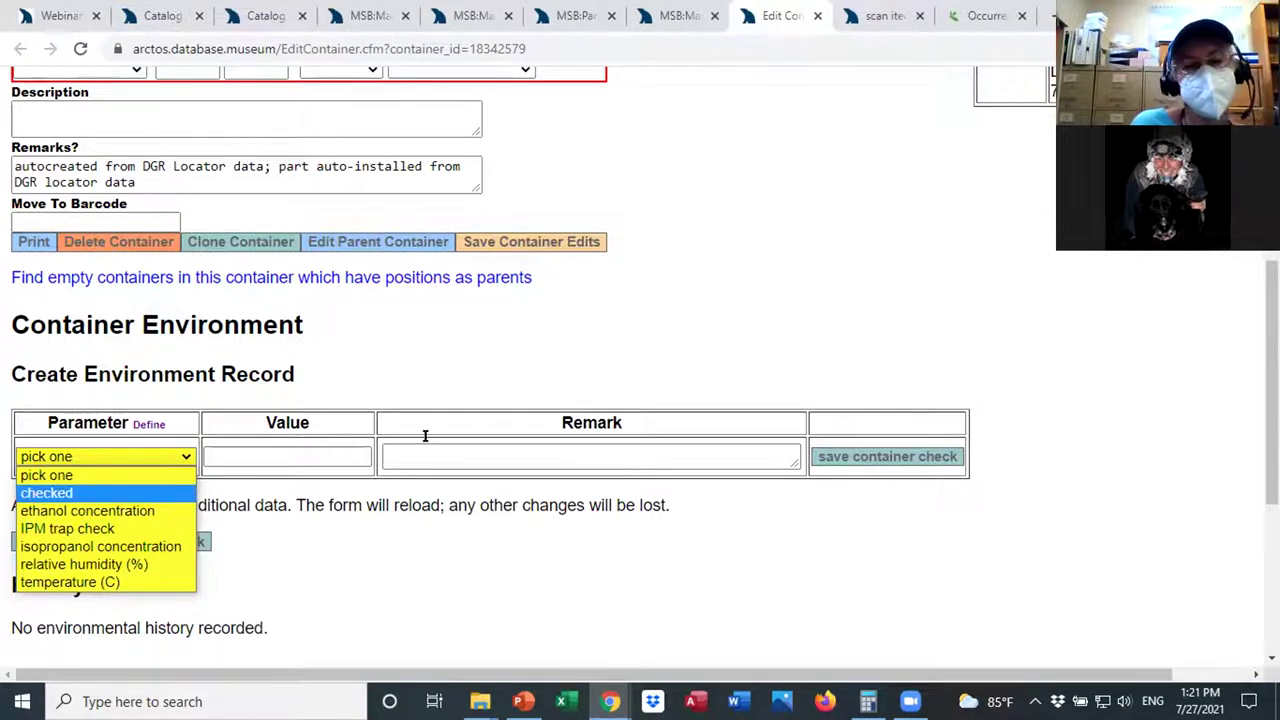
left_click(414, 382)
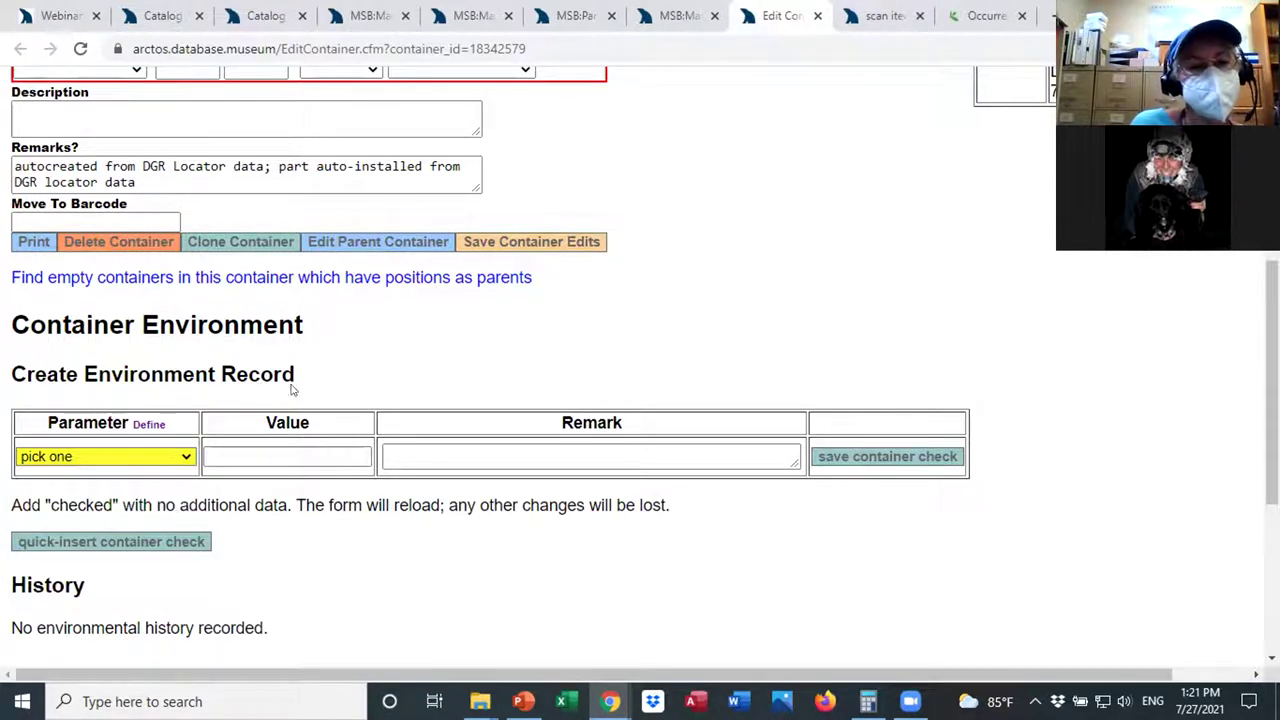
left_click(178, 463)
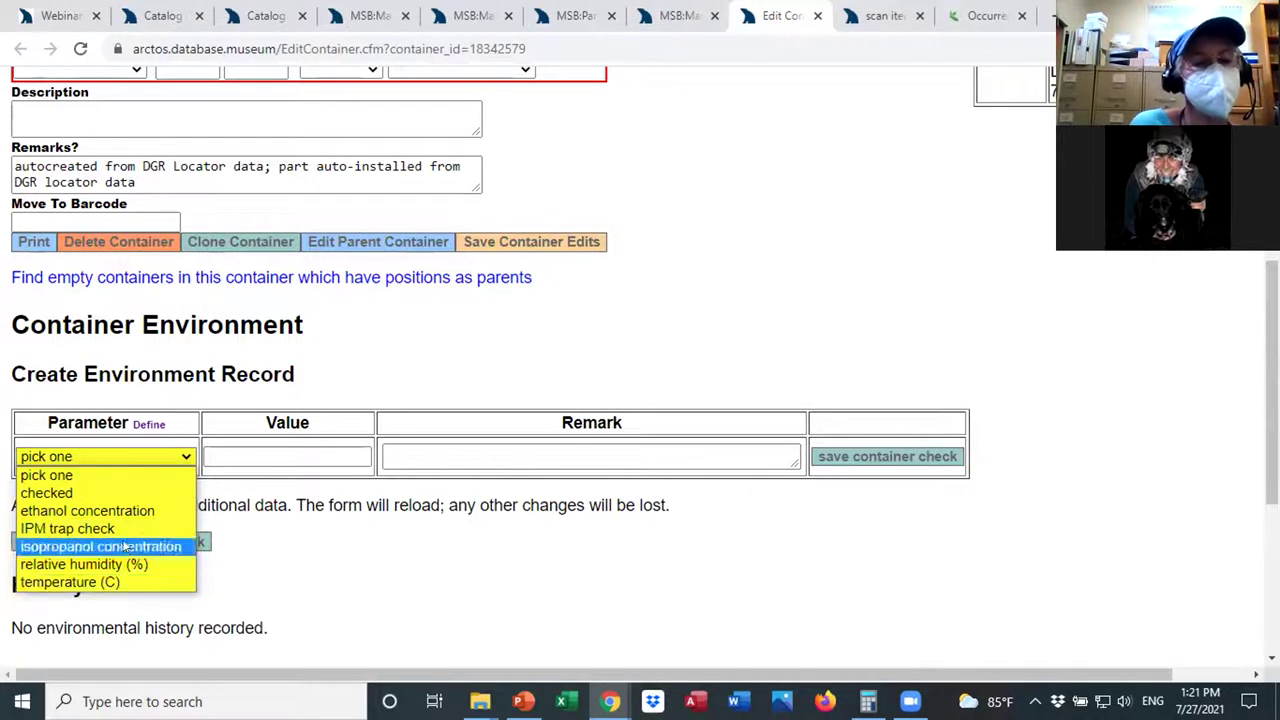
left_click(302, 547)
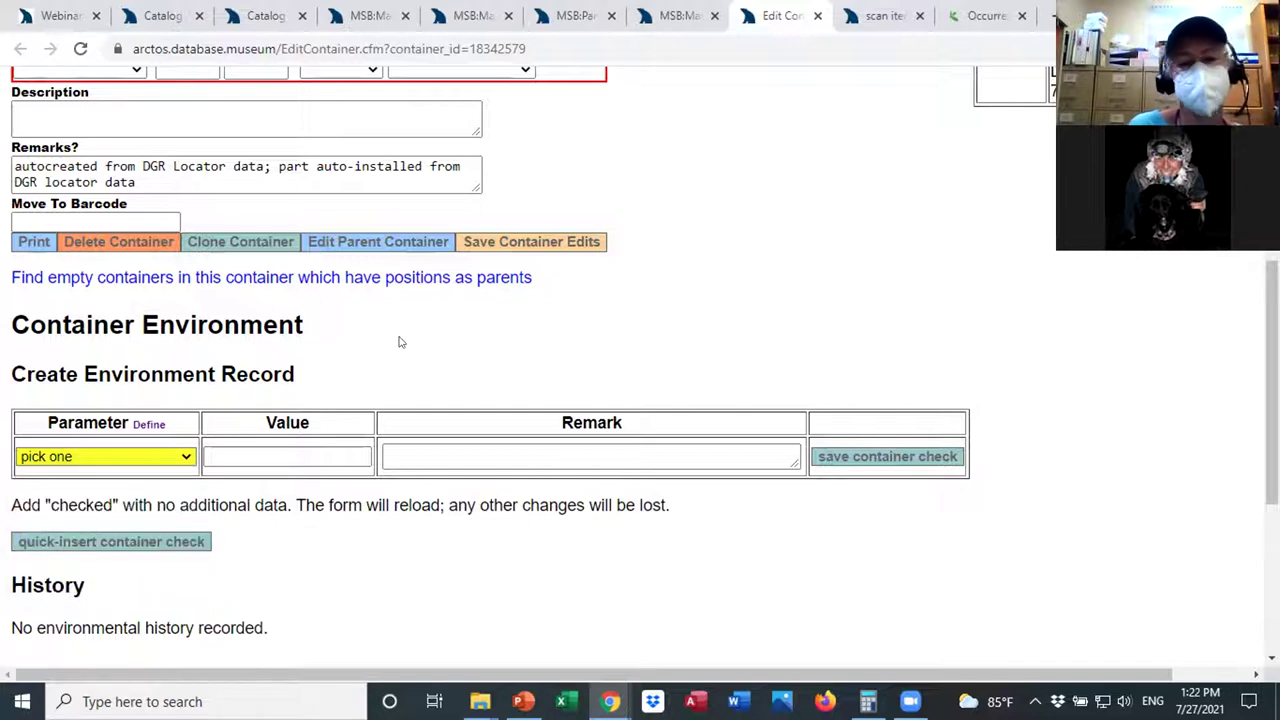
scroll(801, 294, "up", 1)
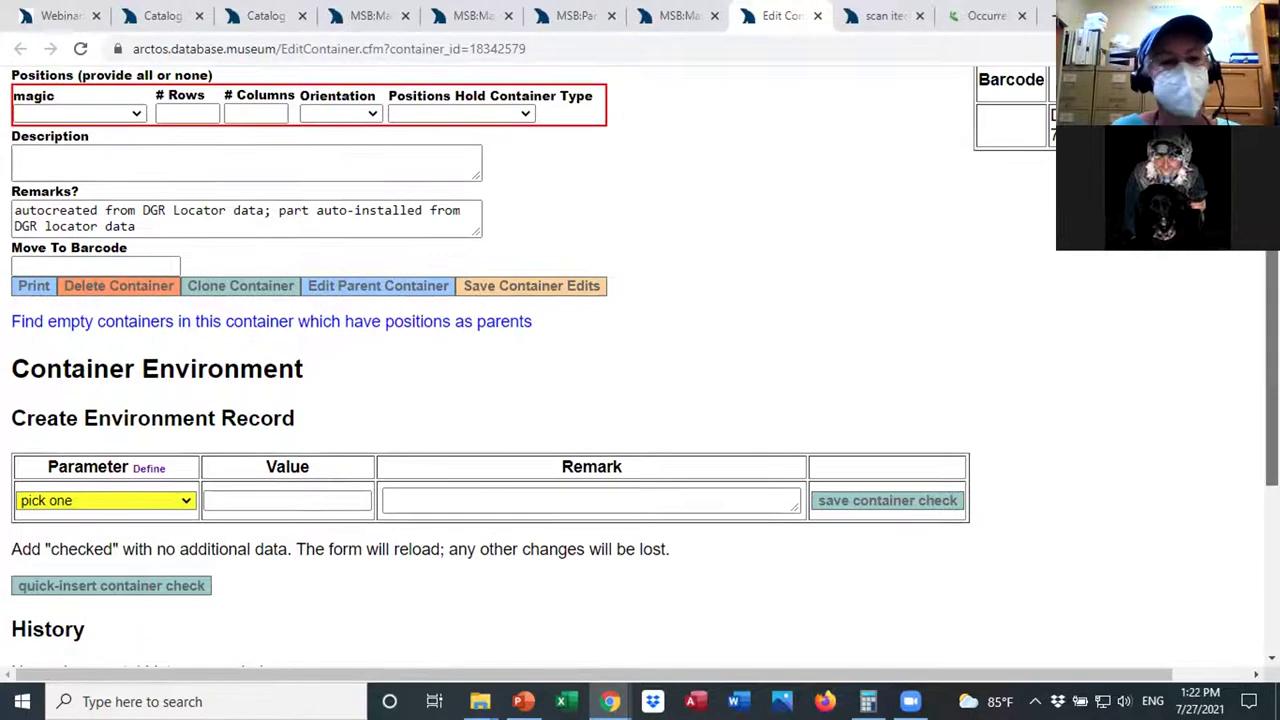
scroll(645, 359, "up", 5)
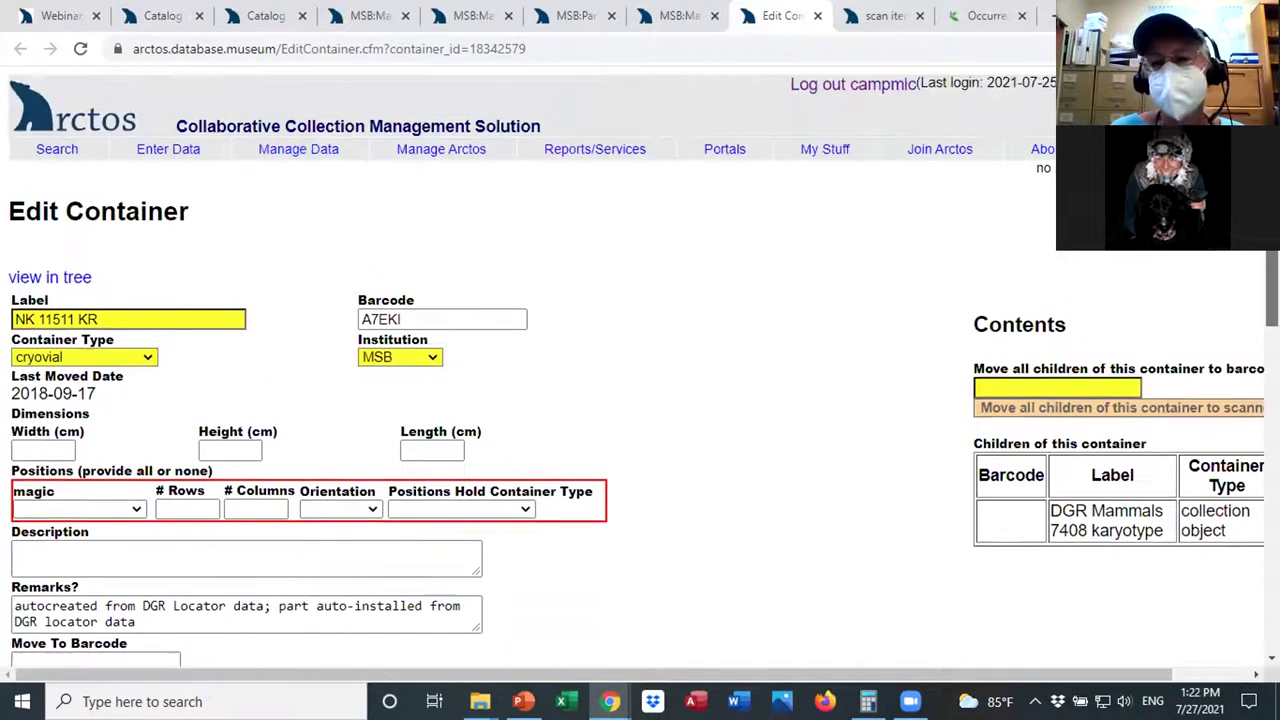
left_click(665, 12)
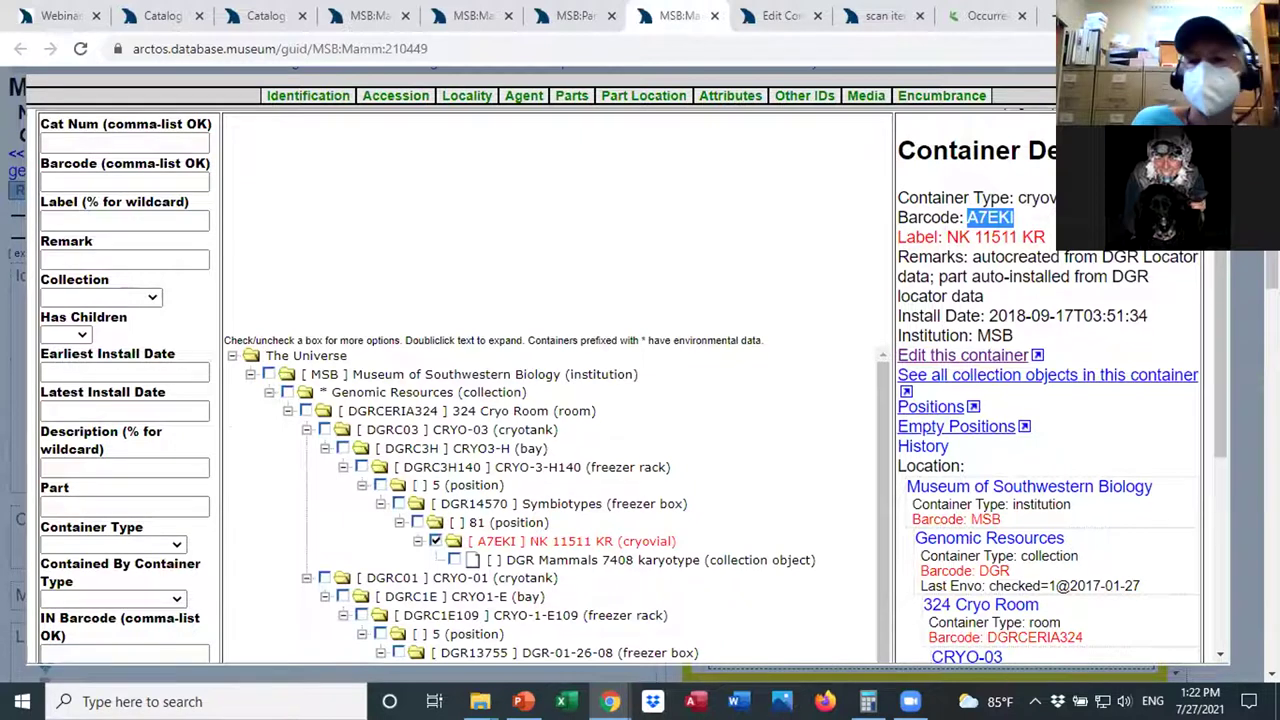
key("Escape")
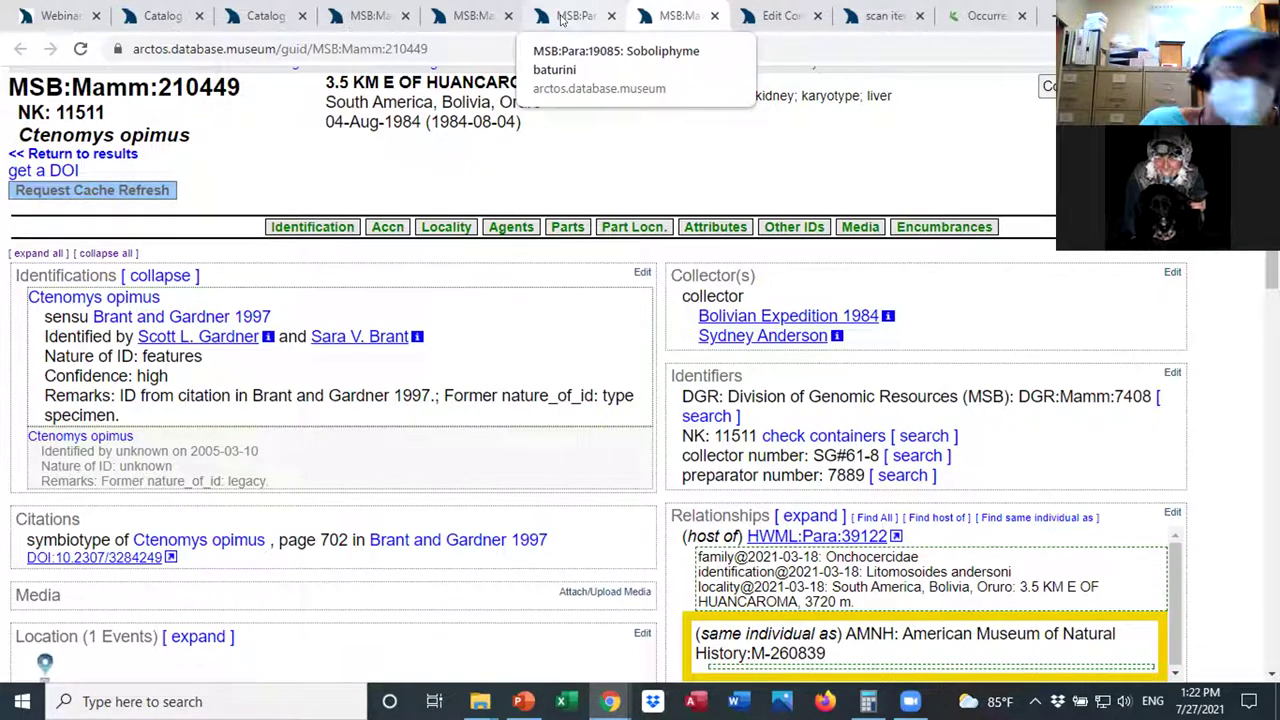
Bring up the Martes americana record MSB:Mamm:197674 and scroll through its details and parts.
left_click(466, 16)
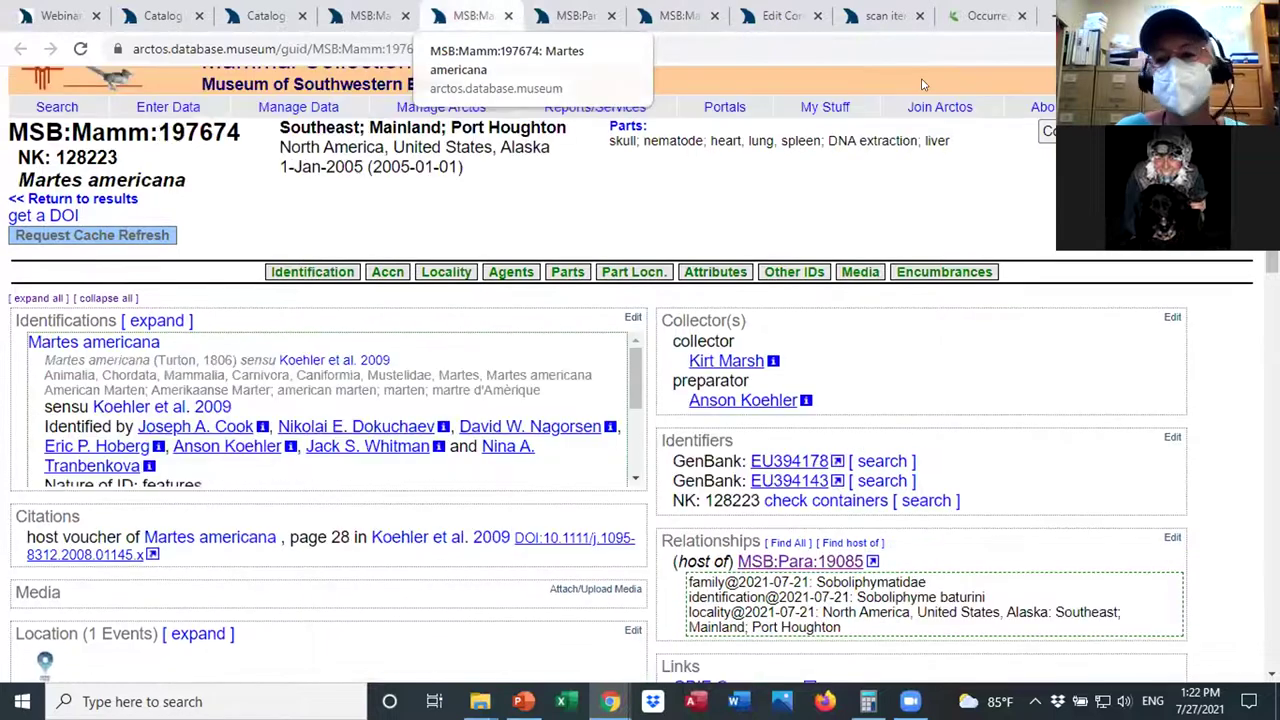
scroll(640, 400, "down", 5)
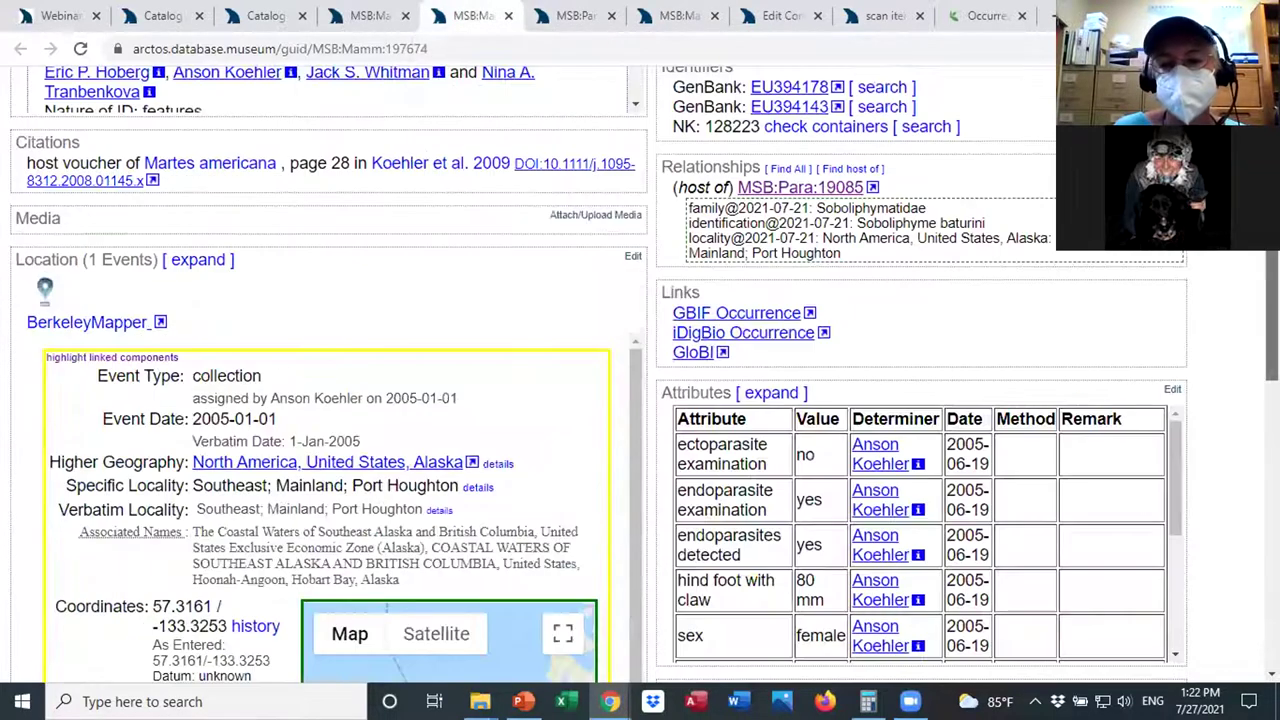
scroll(640, 400, "down", 3)
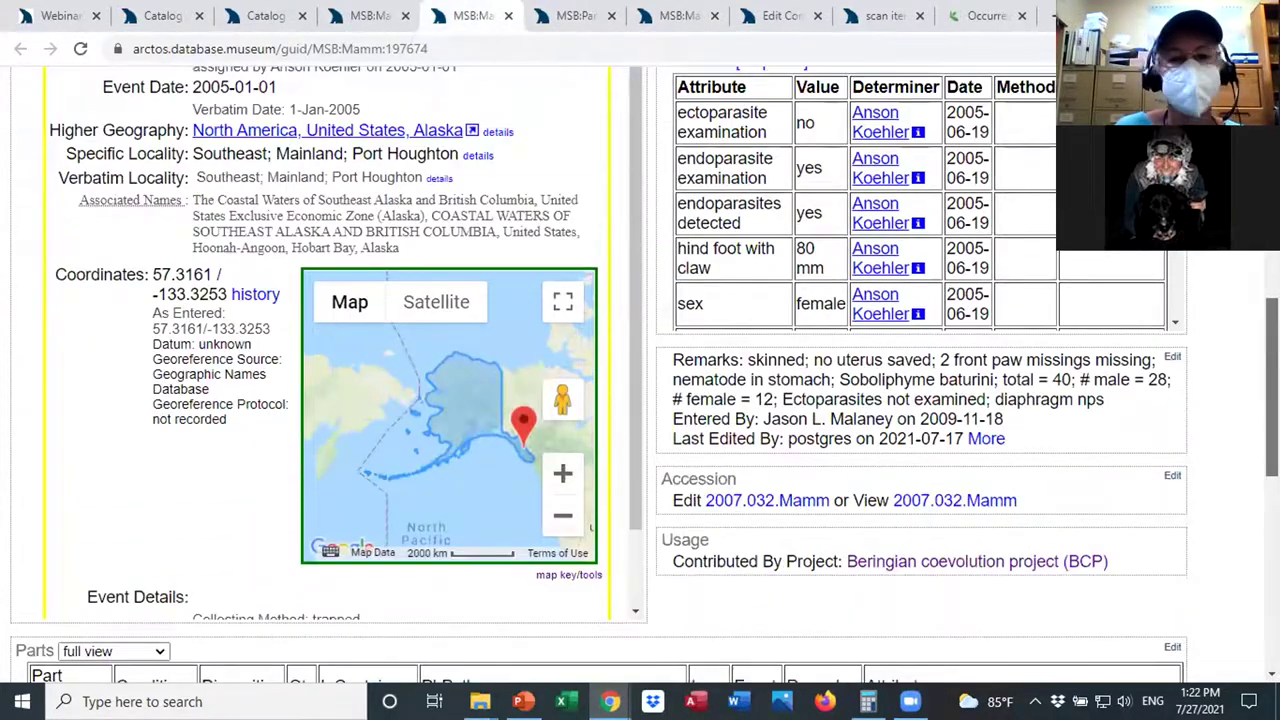
scroll(640, 400, "down", 2)
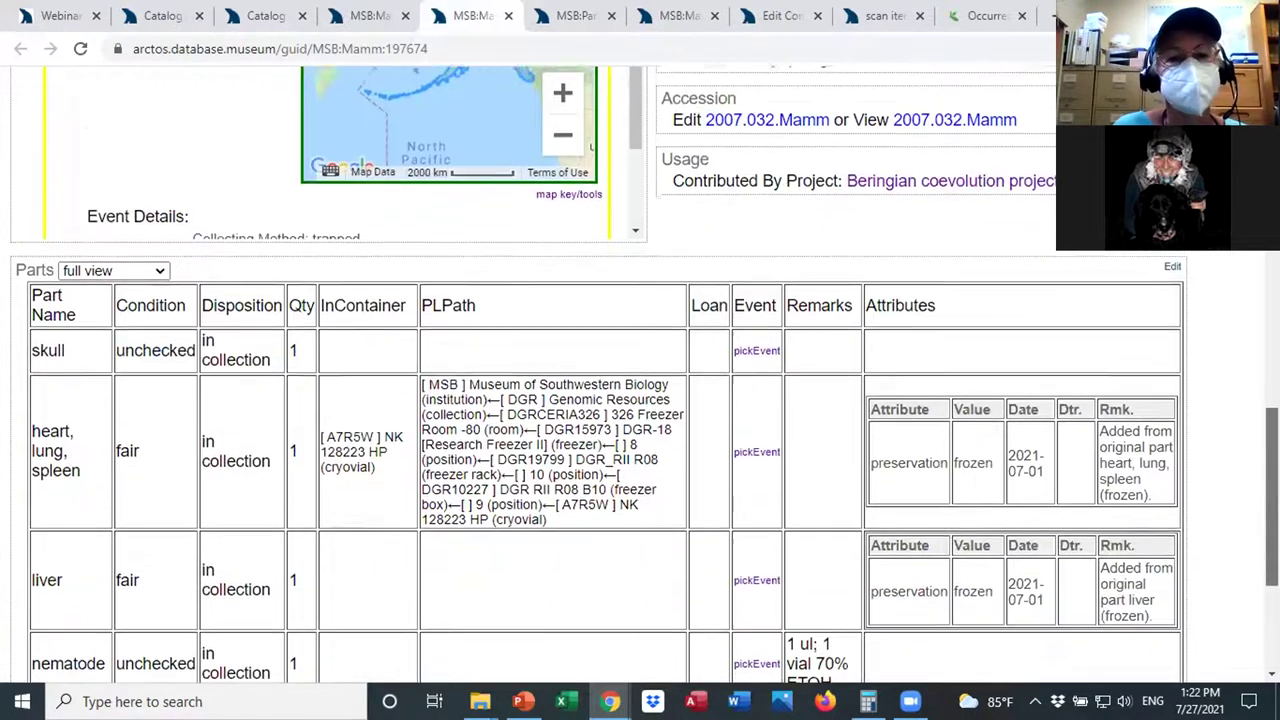
scroll(640, 400, "up", 6)
scroll(640, 400, "up", 4)
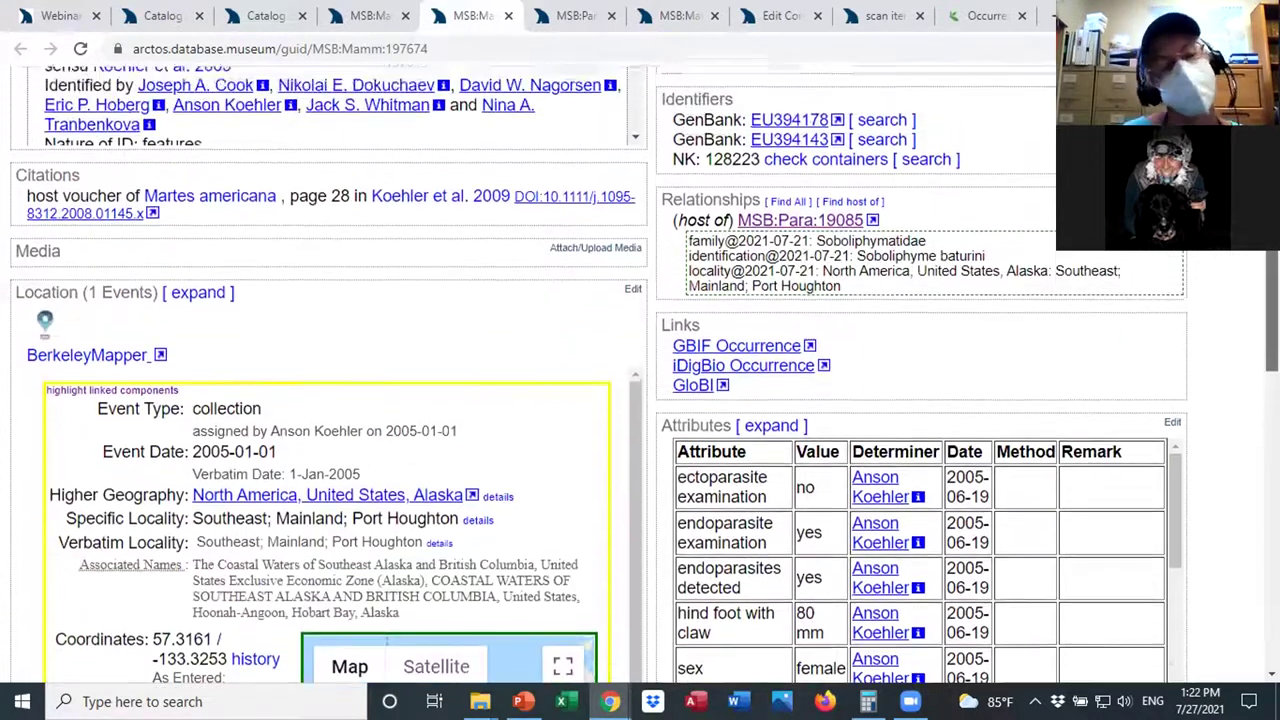
scroll(640, 400, "up", 1)
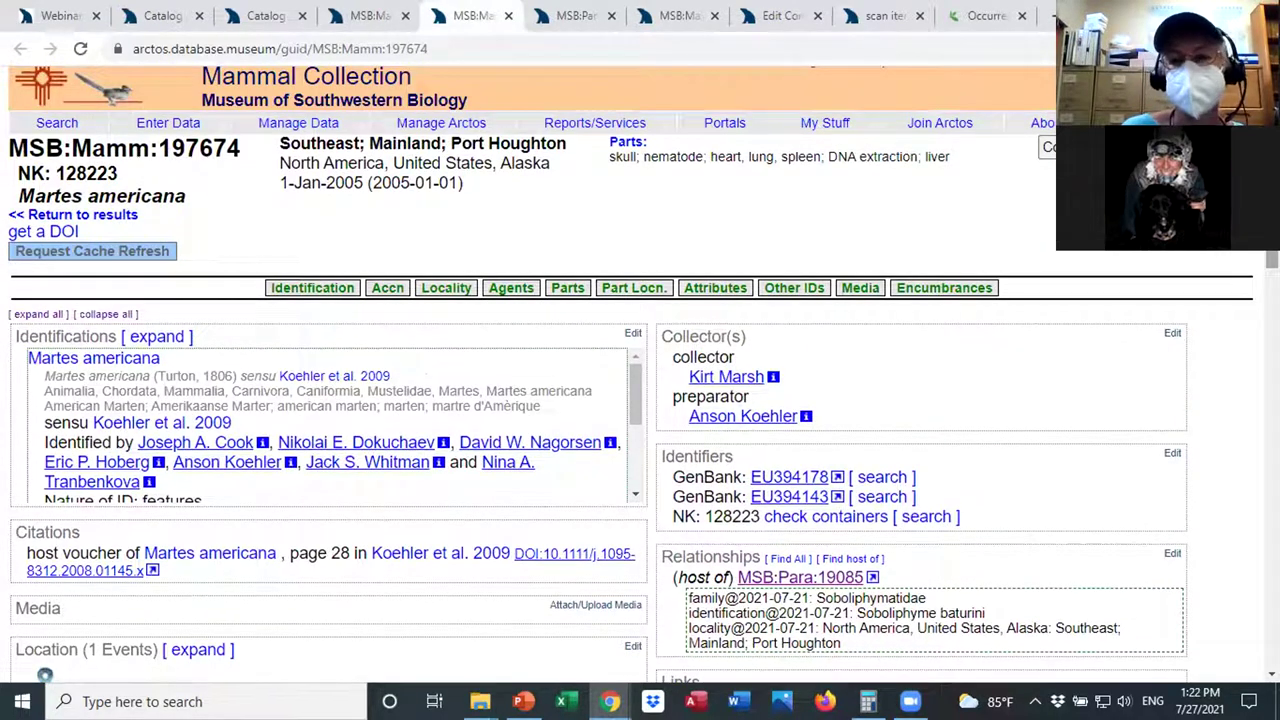
scroll(640, 400, "down", 1)
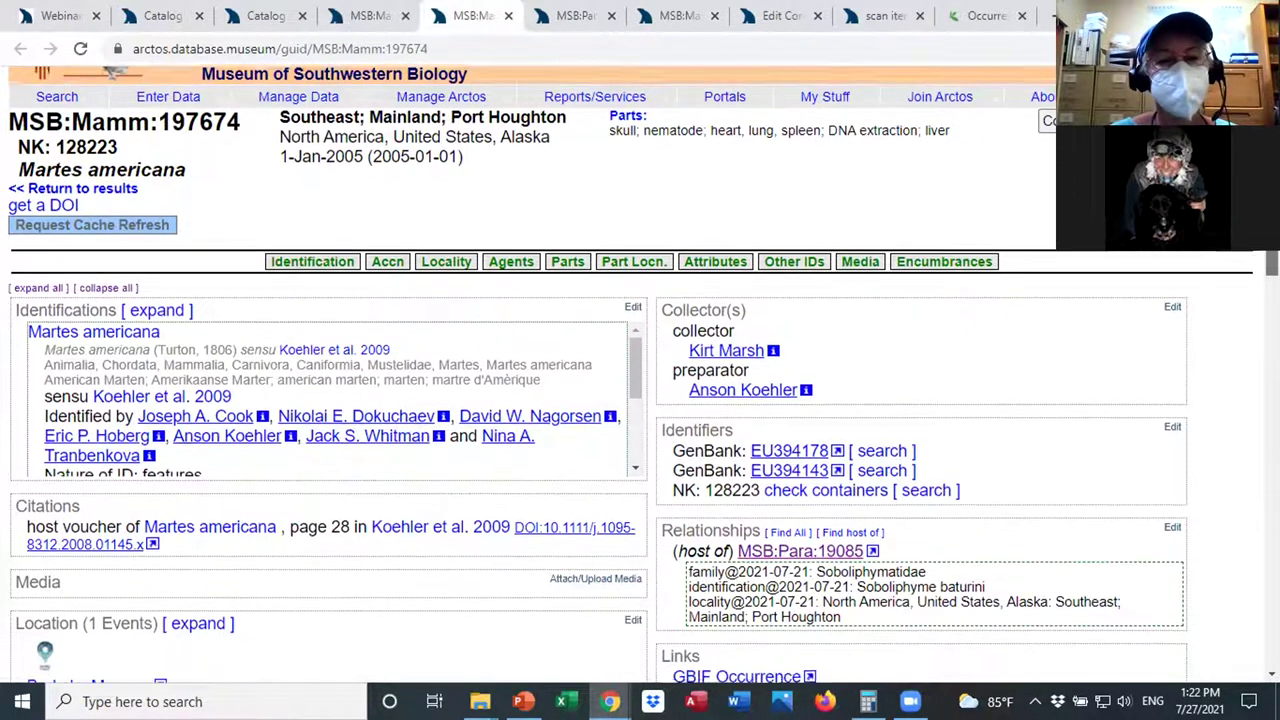
scroll(640, 400, "down", 4)
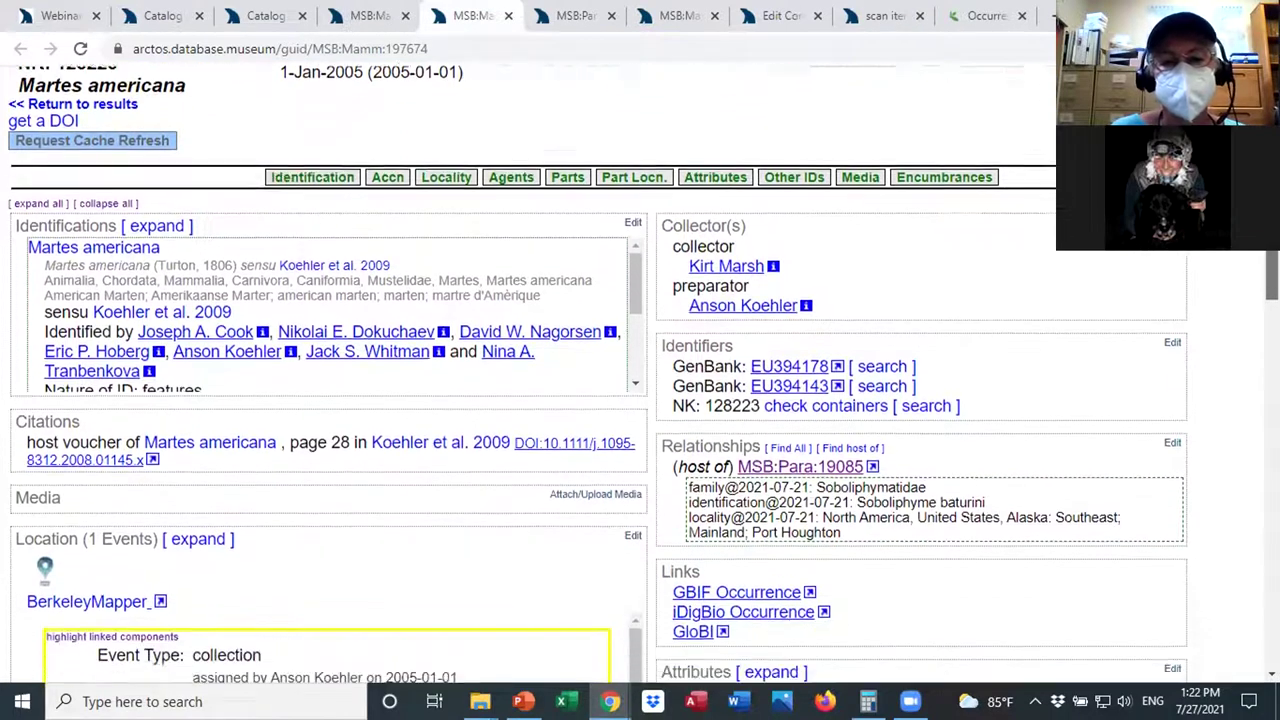
scroll(1253, 457, "down", 5)
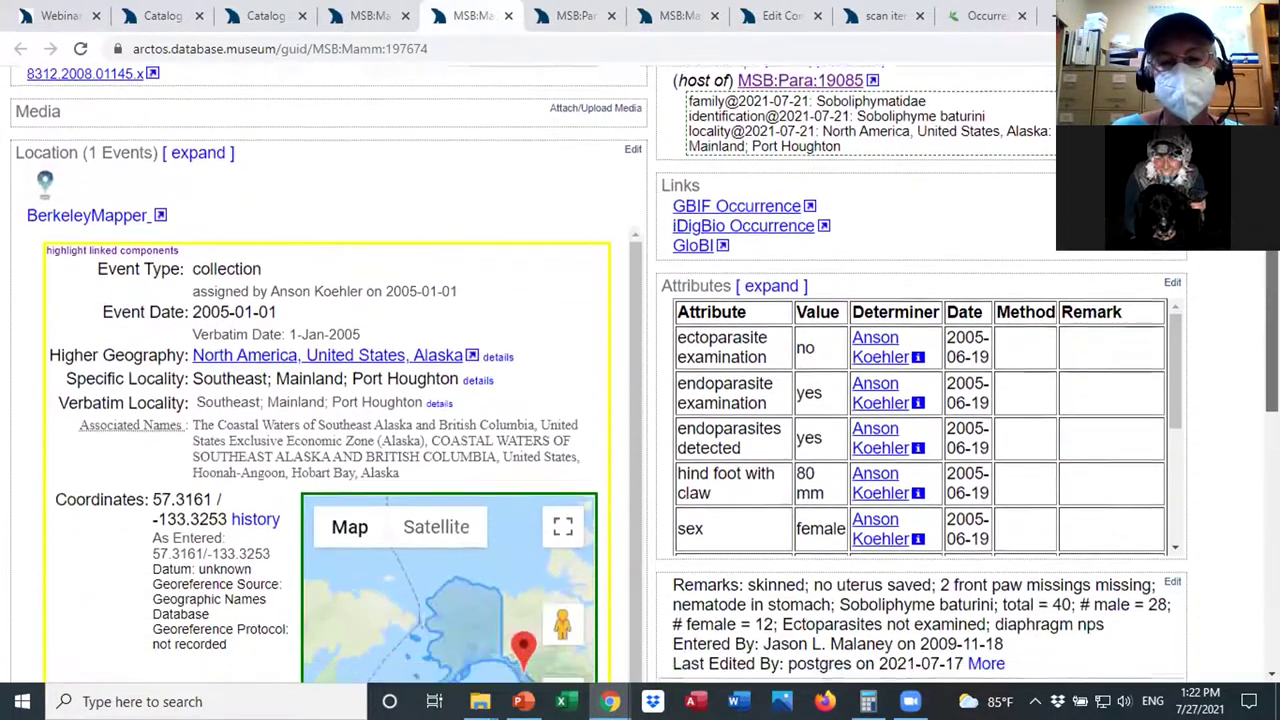
scroll(1253, 457, "down", 3)
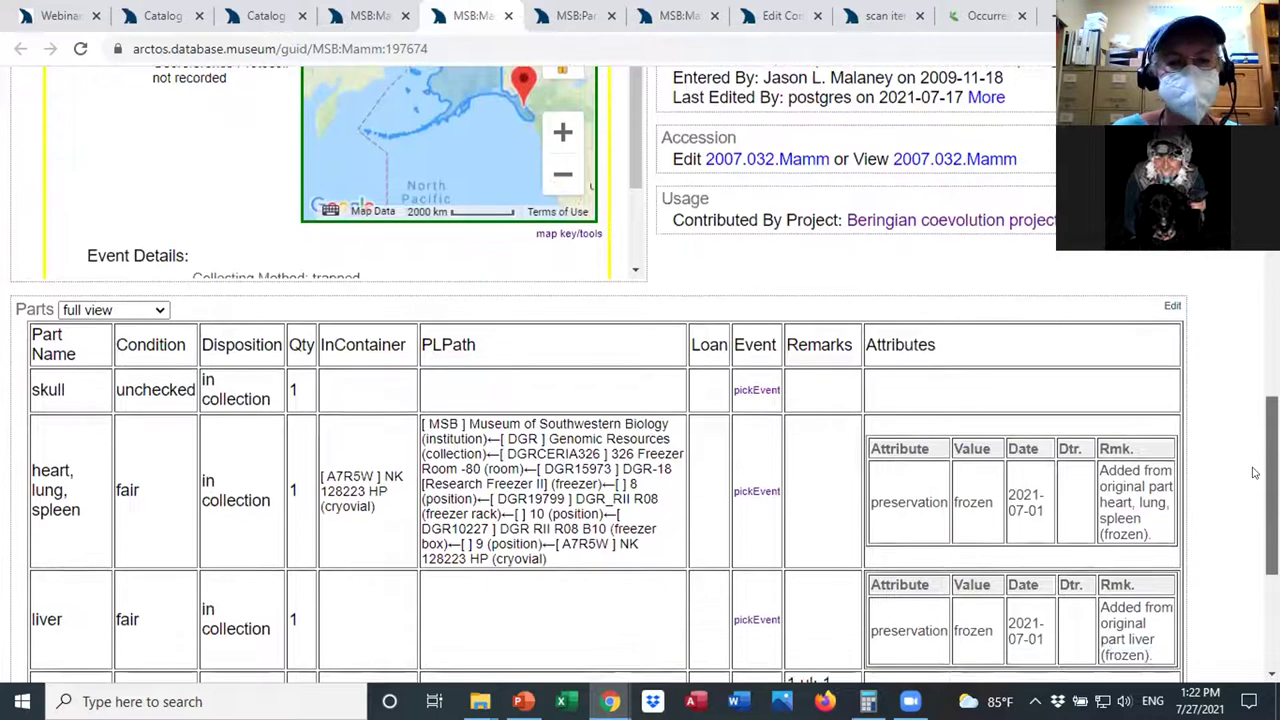
scroll(1256, 510, "down", 2)
scroll(1256, 520, "up", 3)
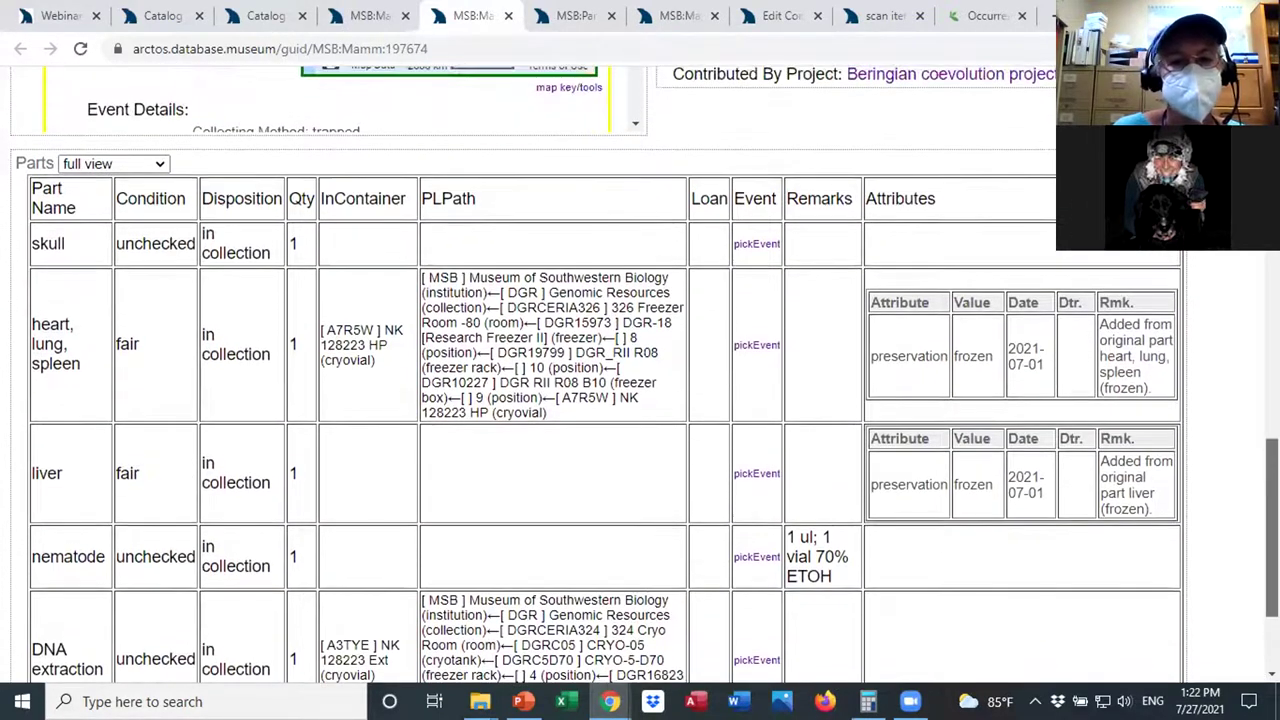
scroll(644, 374, "up", 1)
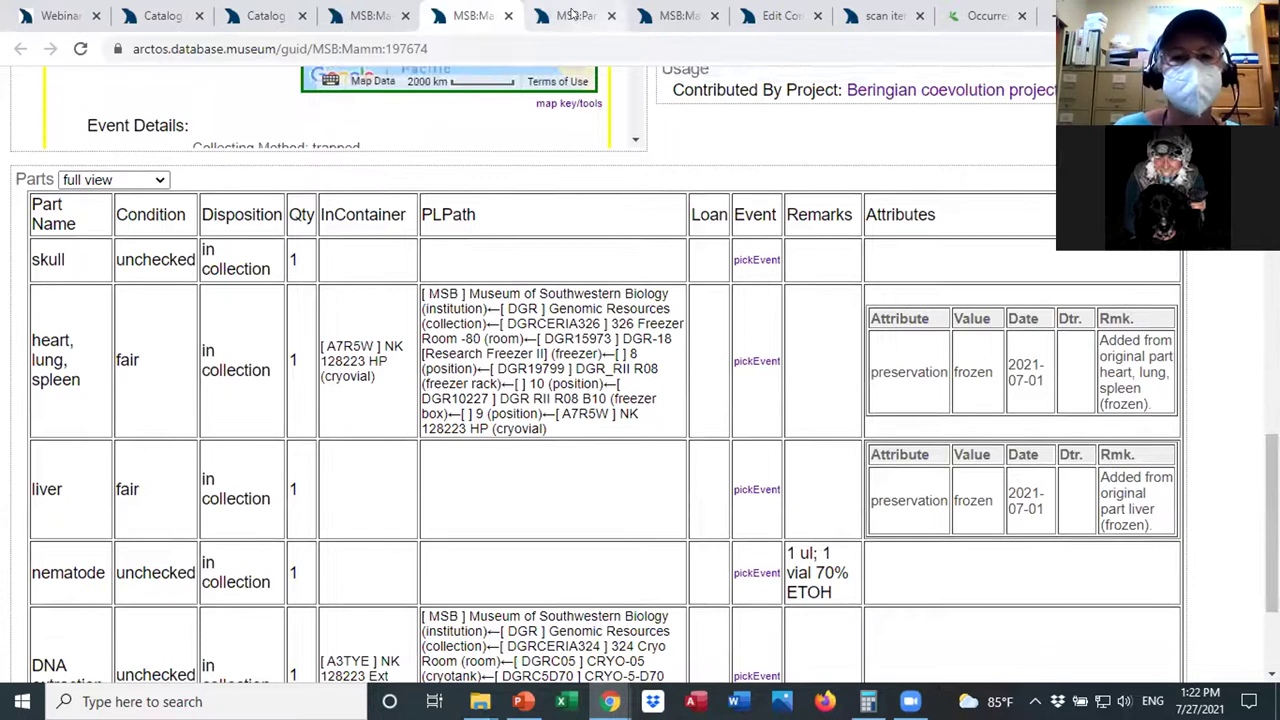
Glance at the Soboliphyme baturini parasite record MSB:Para:19085, then return to the Martes americana record.
key("ctrl+Tab")
scroll(640, 375, "down", 2)
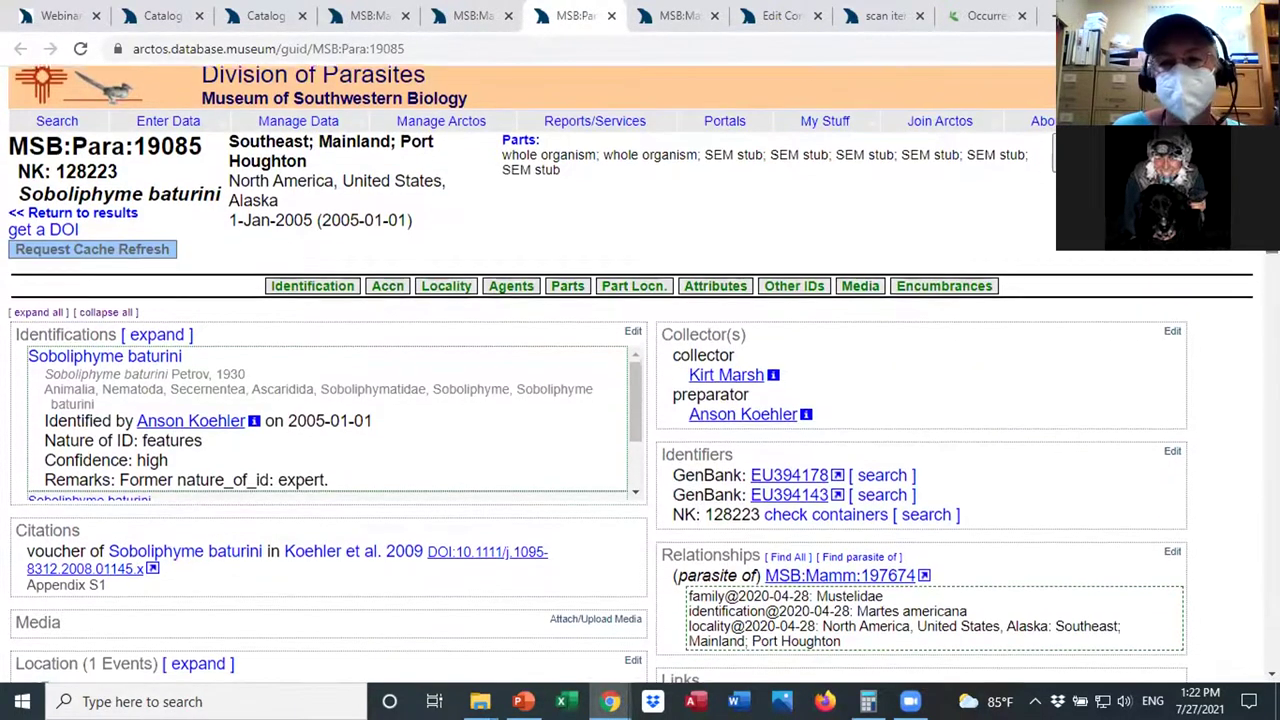
left_click(472, 18)
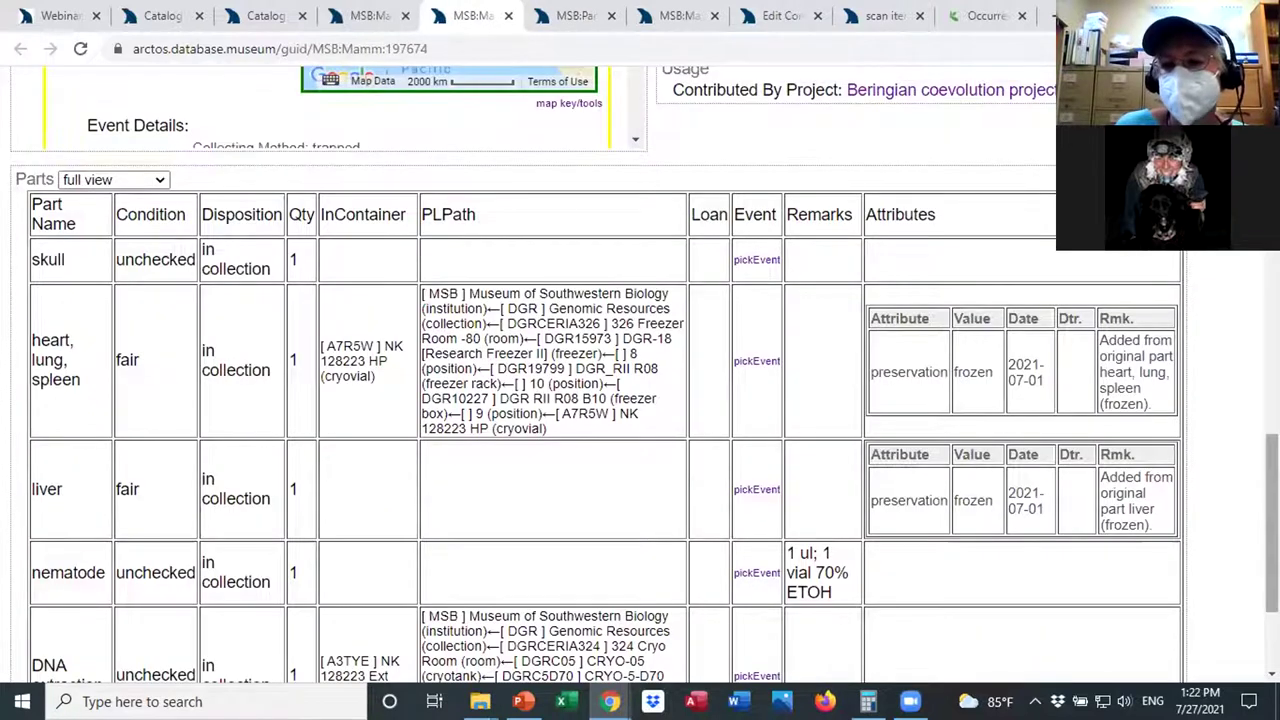
scroll(640, 375, "up", 4)
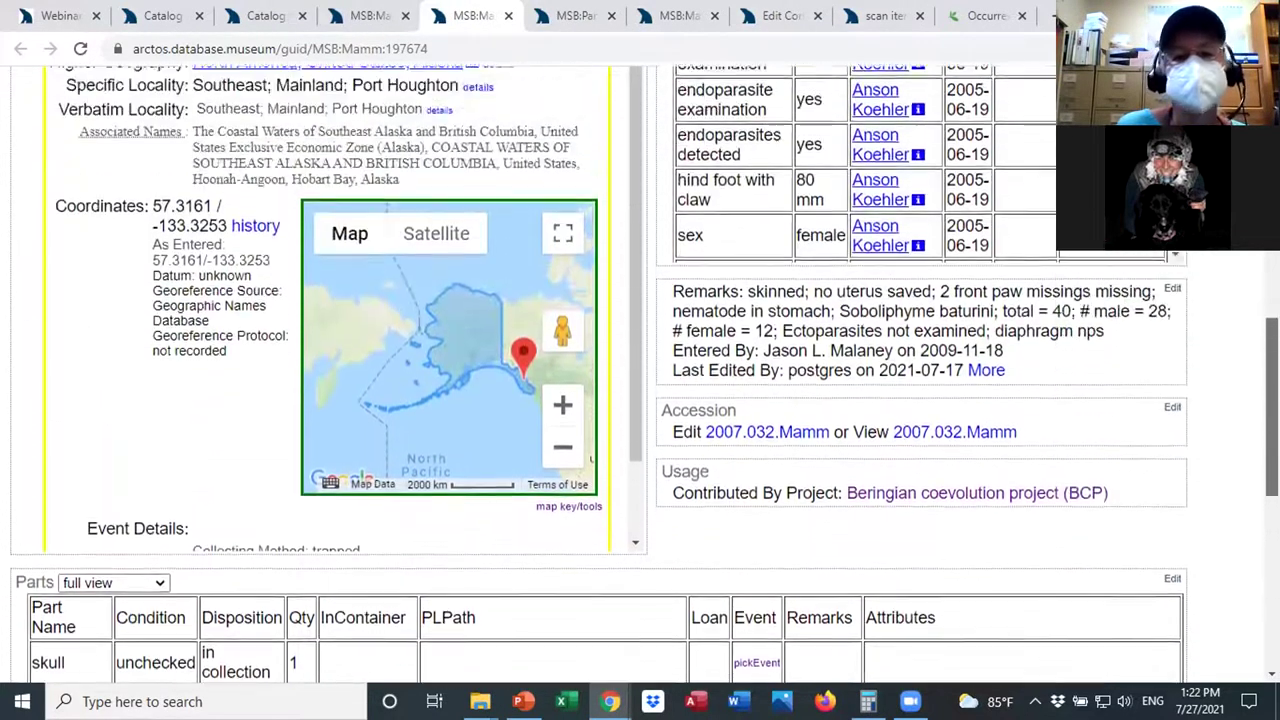
scroll(640, 375, "up", 6)
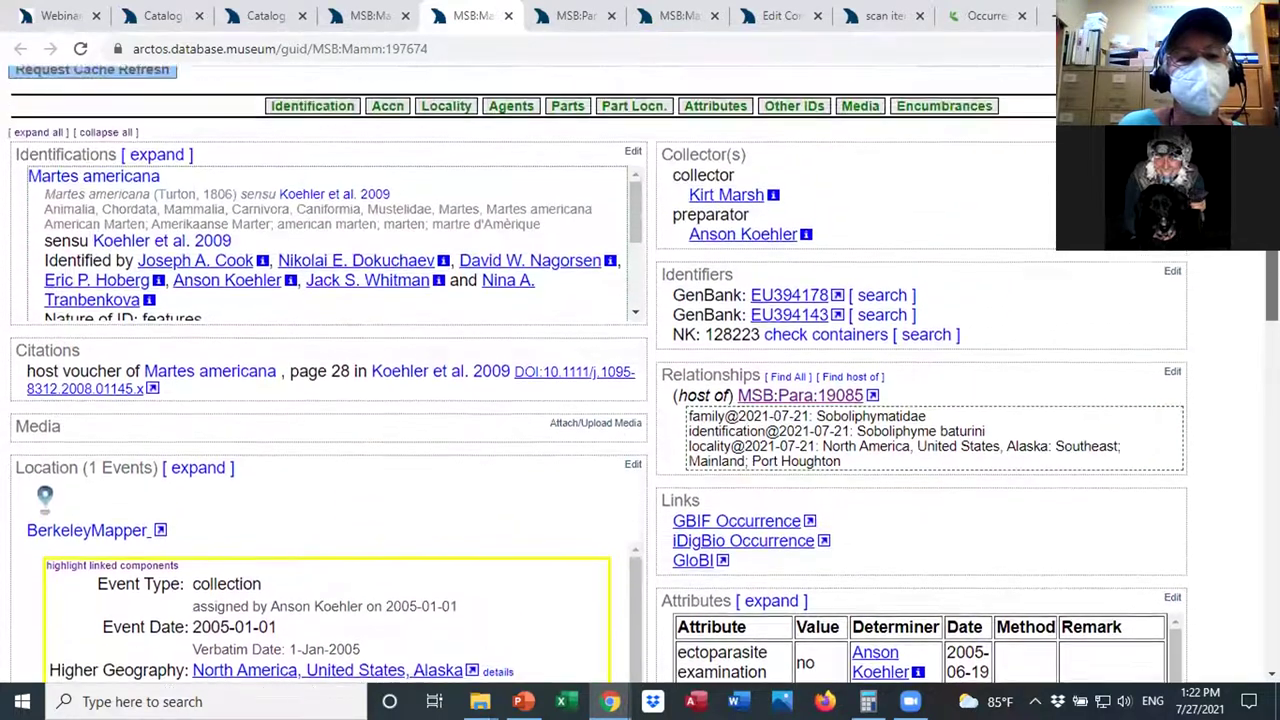
scroll(640, 375, "up", 2)
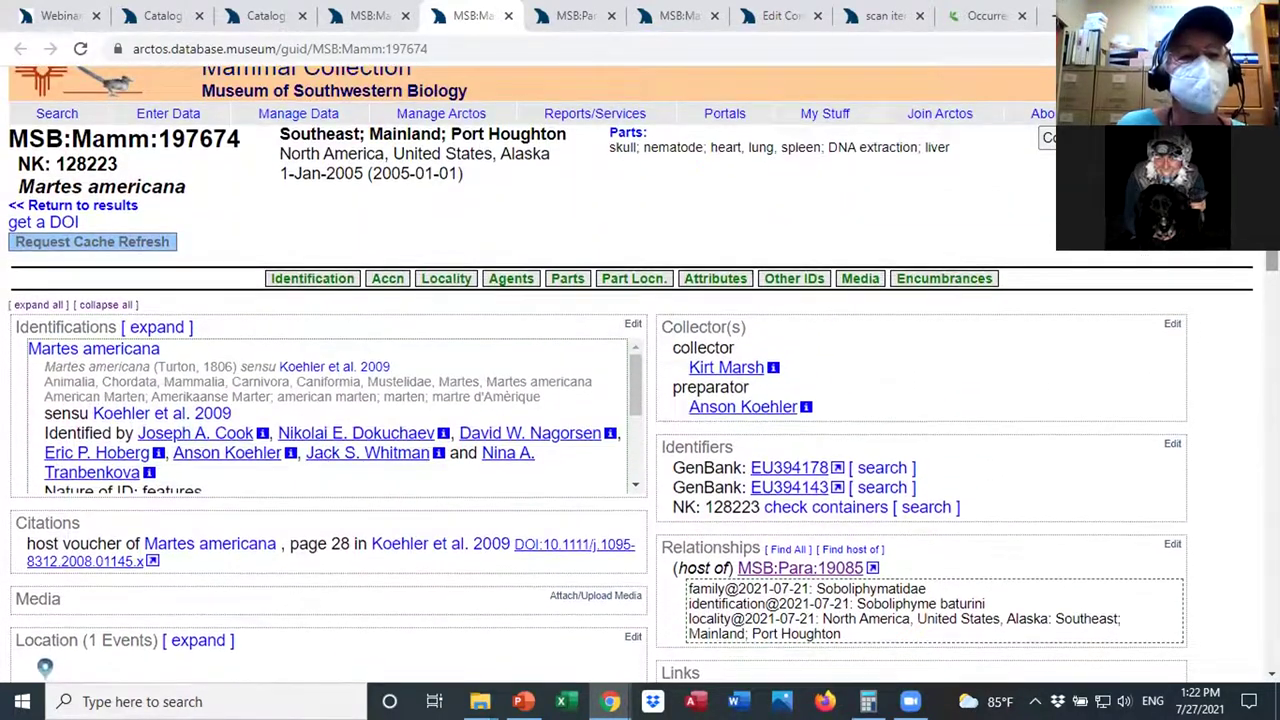
Highlight the species name Martes americana and the nematode part stored in 70% ETOH.
left_click_drag(187, 187, 10, 190)
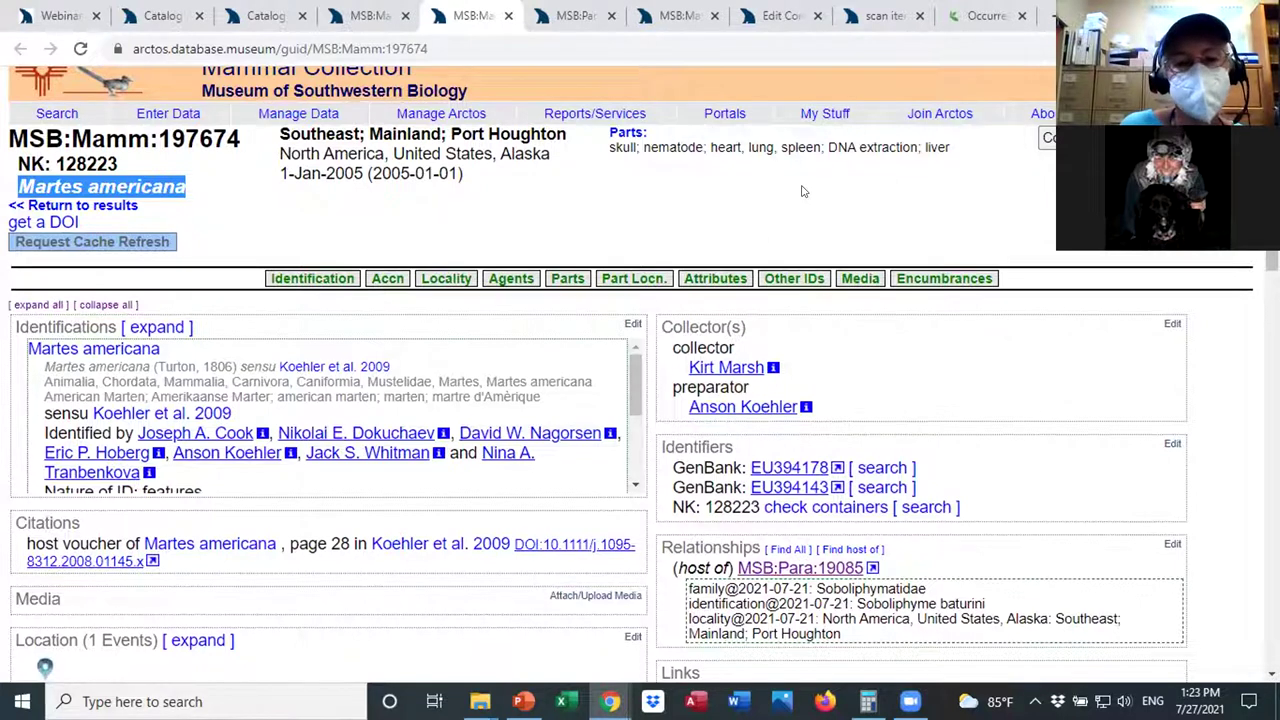
scroll(1271, 262, "down", 2)
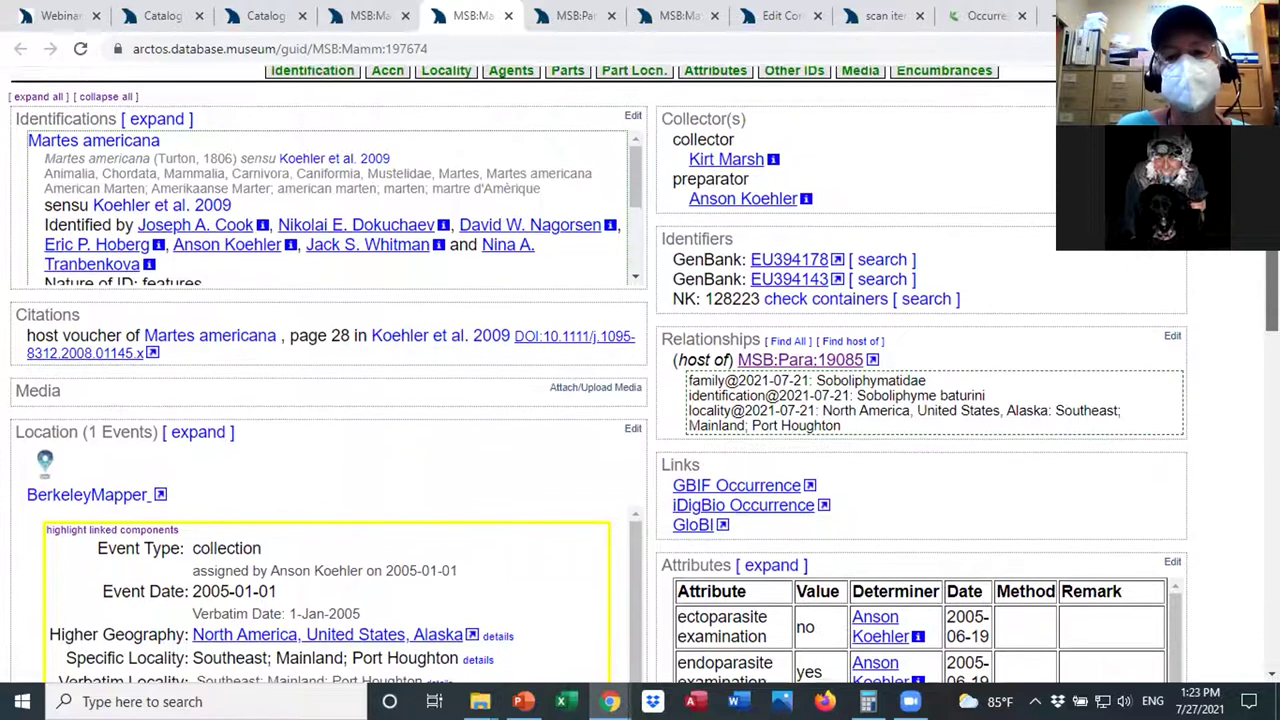
scroll(640, 365, "down", 1)
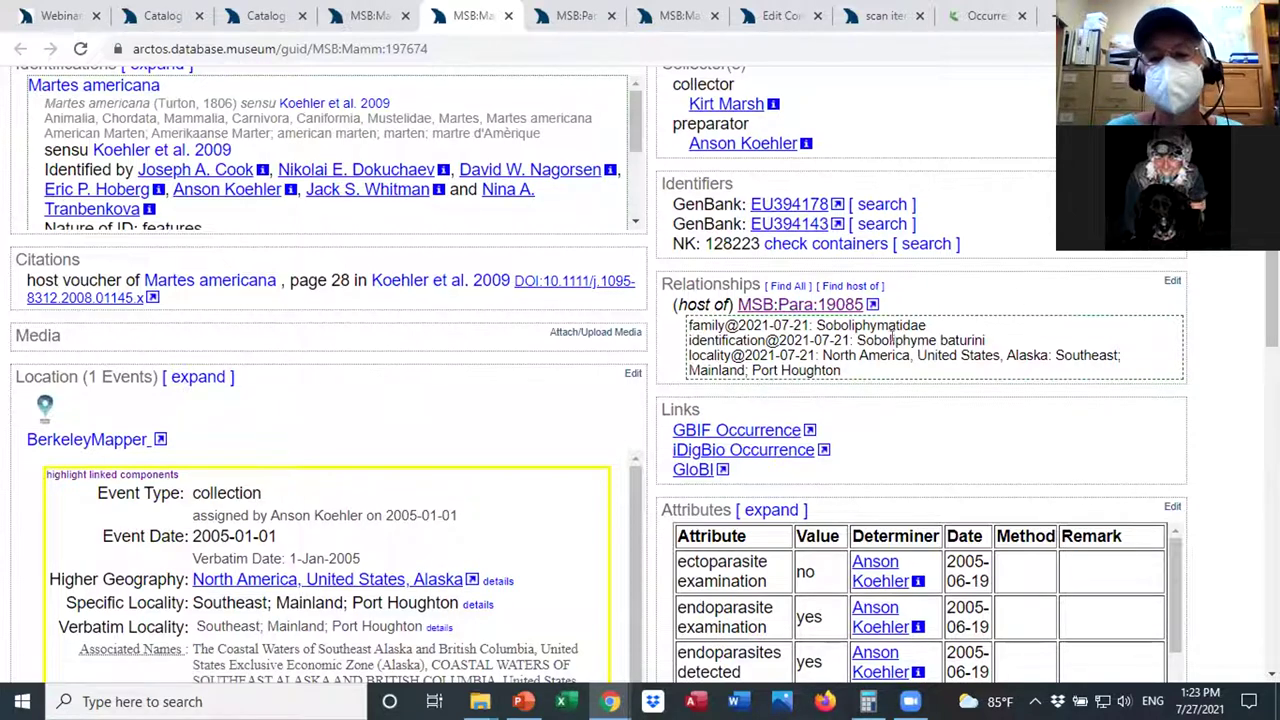
scroll(778, 310, "down", 1)
scroll(644, 374, "down", 1)
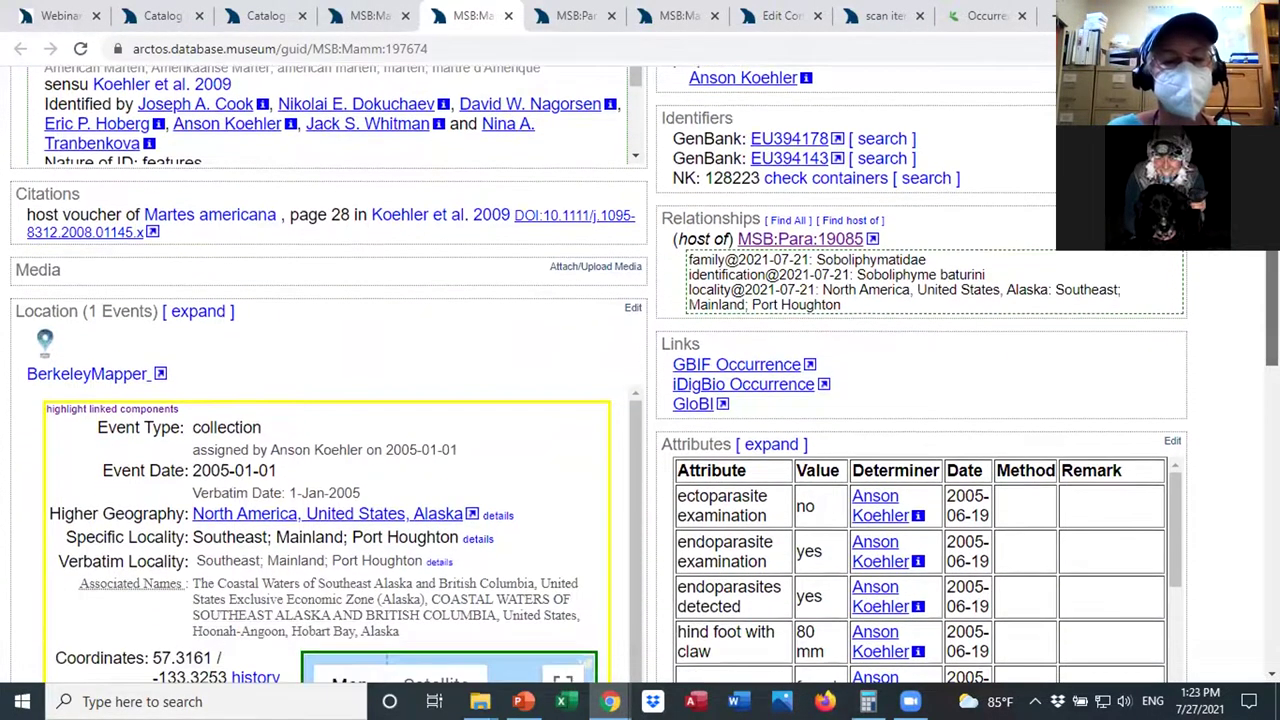
scroll(640, 374, "down", 1)
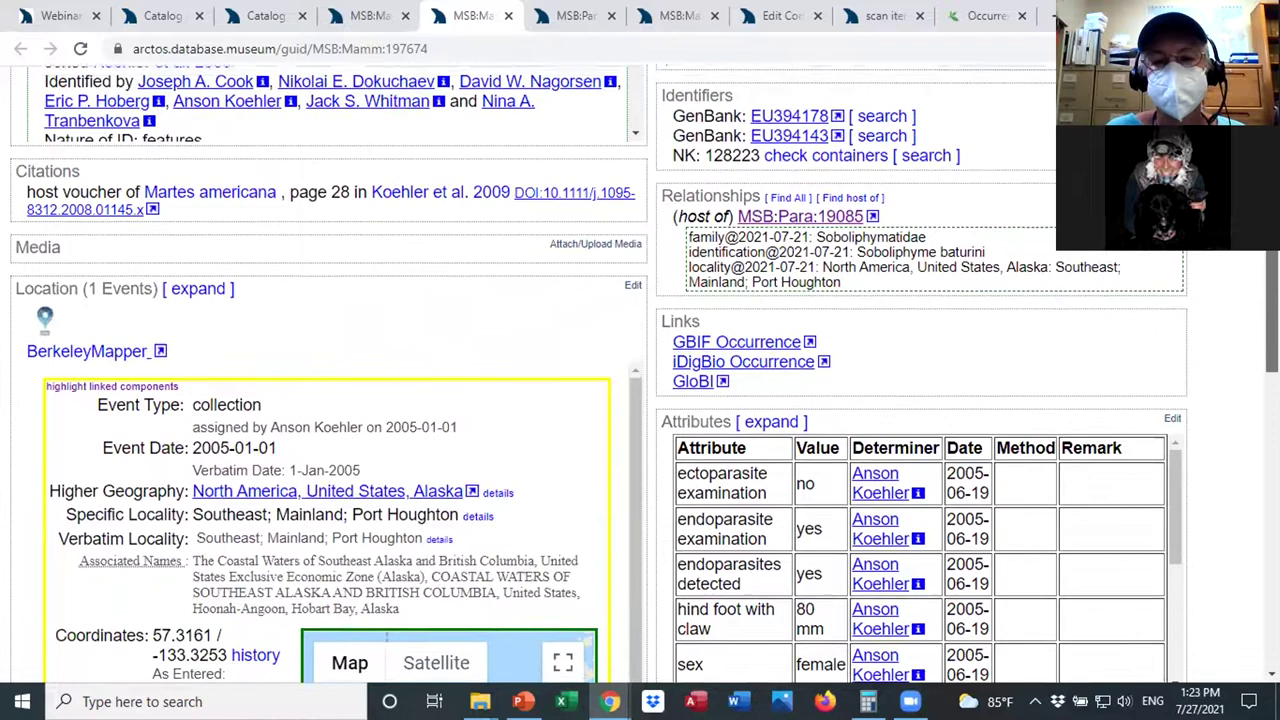
scroll(640, 374, "down", 10)
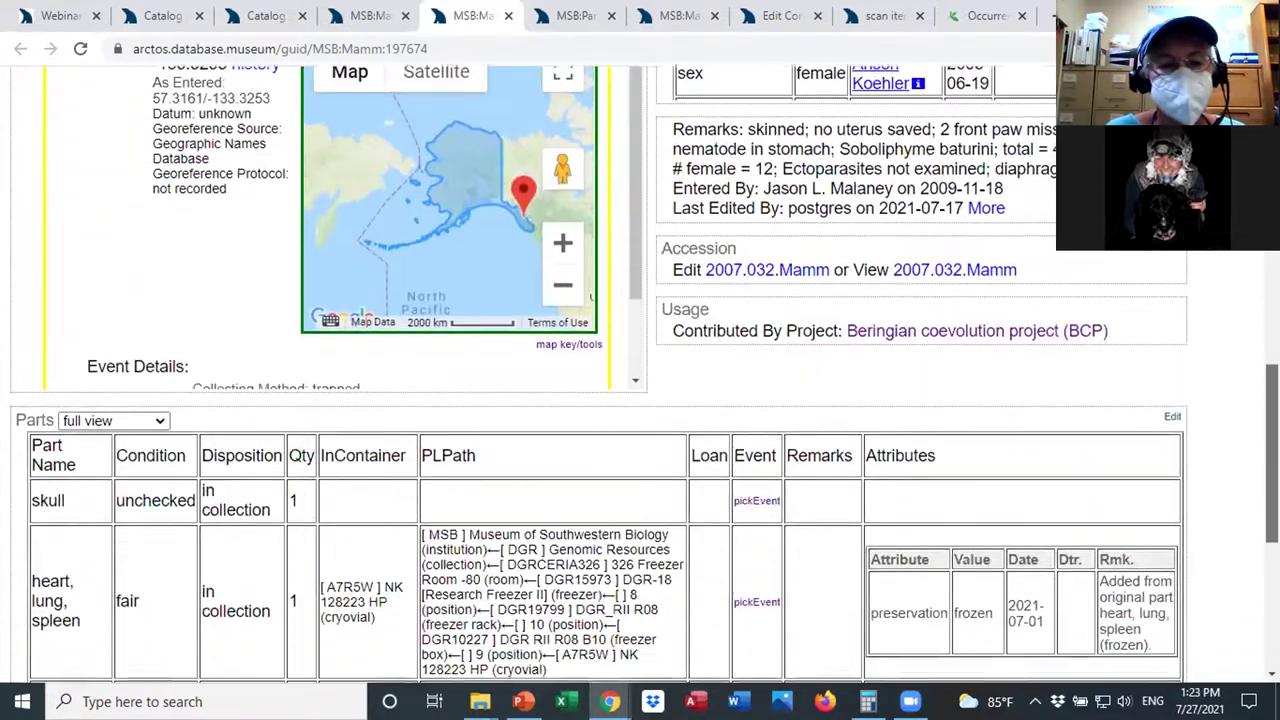
scroll(640, 374, "down", 5)
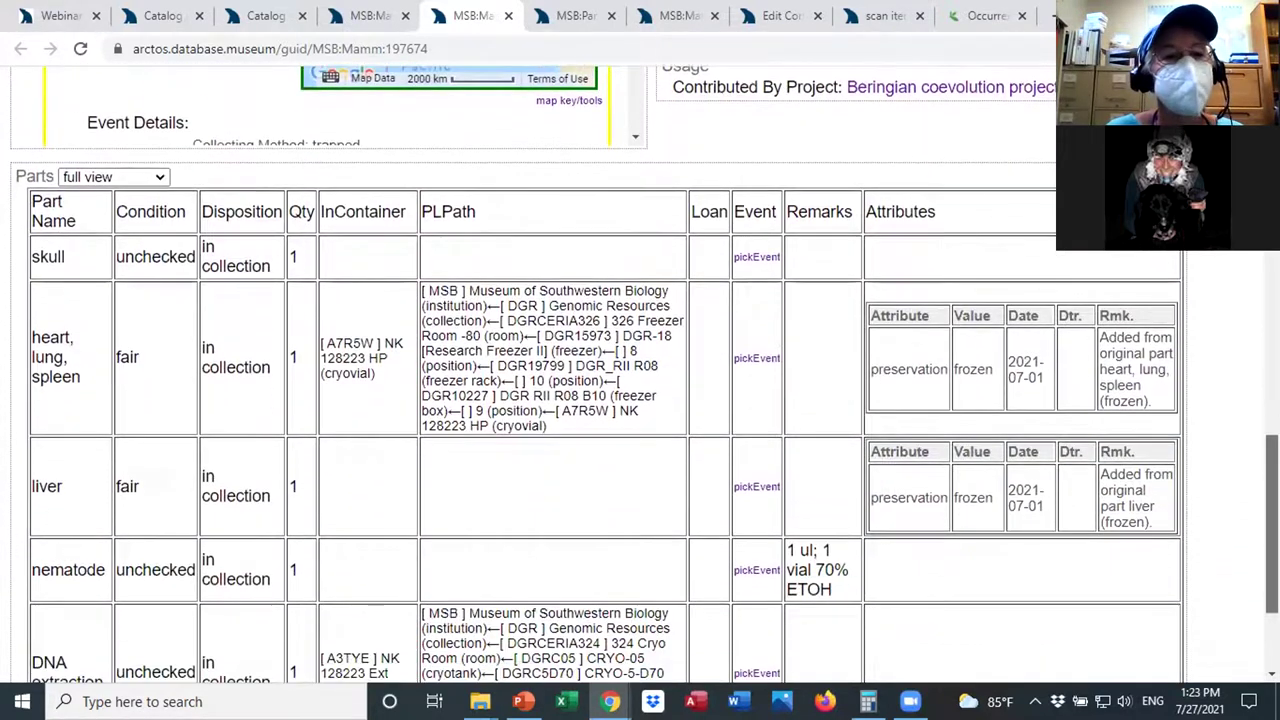
scroll(1155, 564, "down", 2)
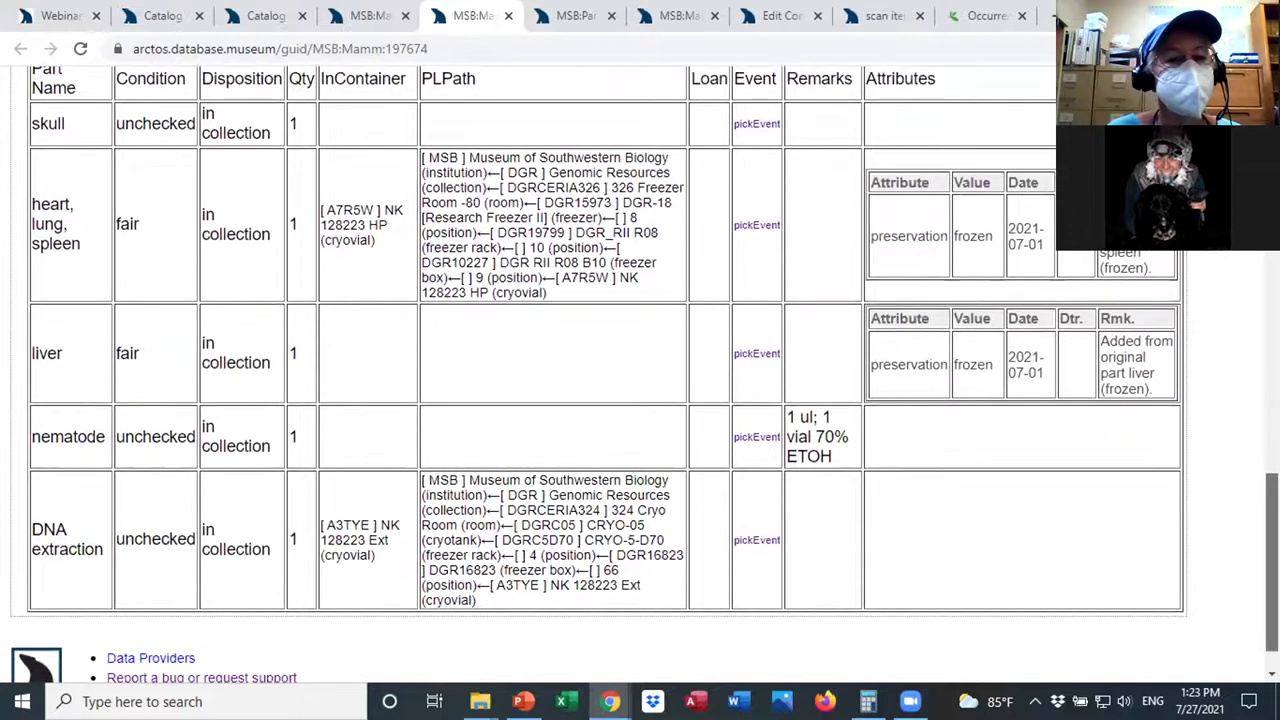
left_click_drag(81, 433, 29, 436)
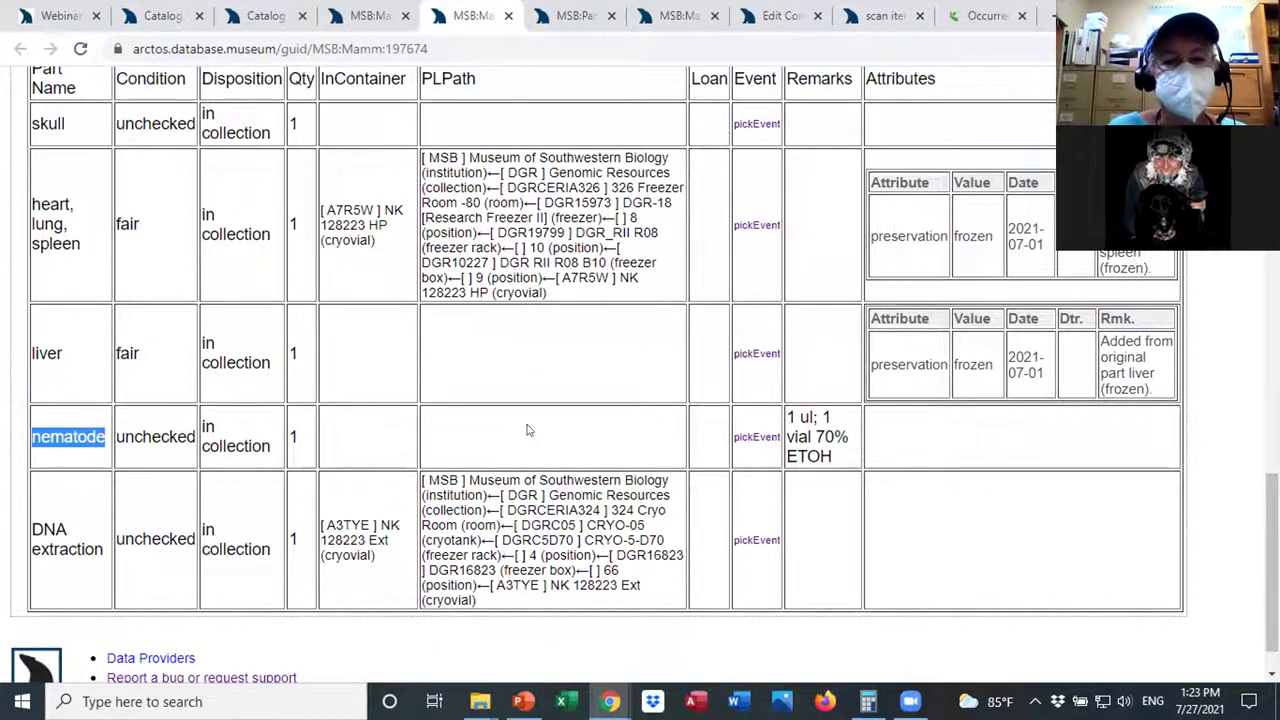
left_click_drag(1272, 560, 830, 262)
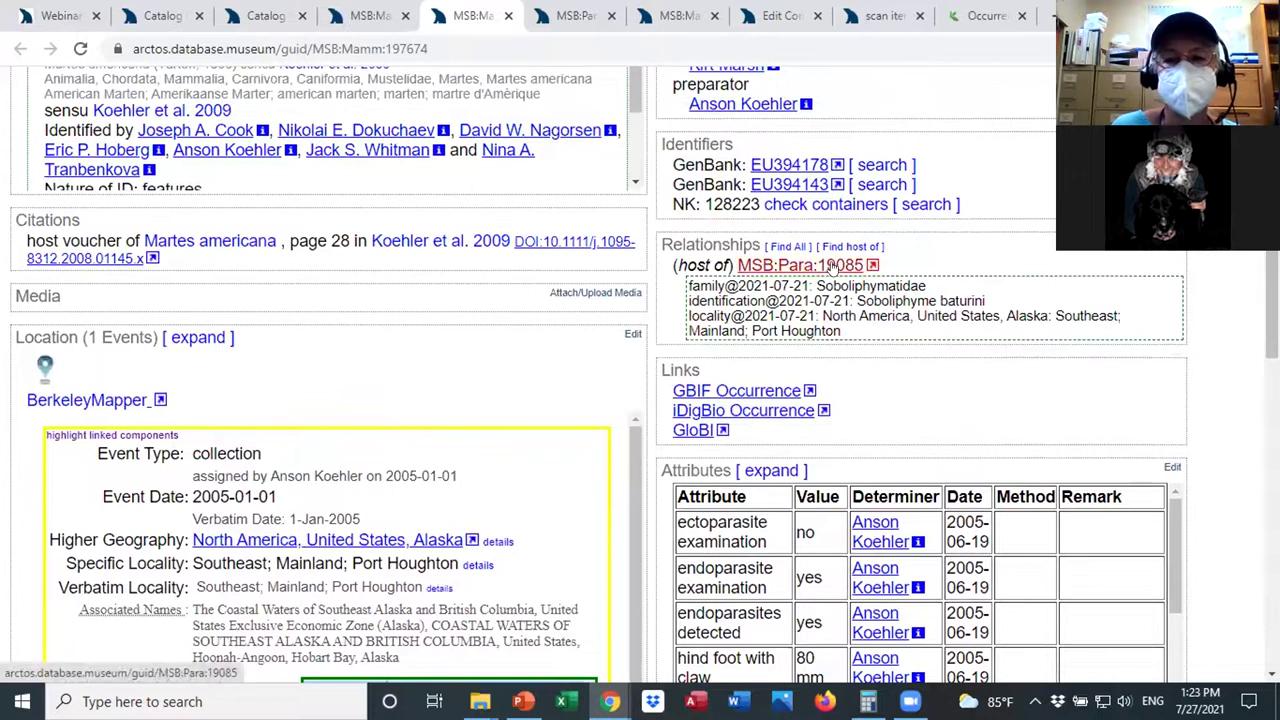
left_click(573, 17)
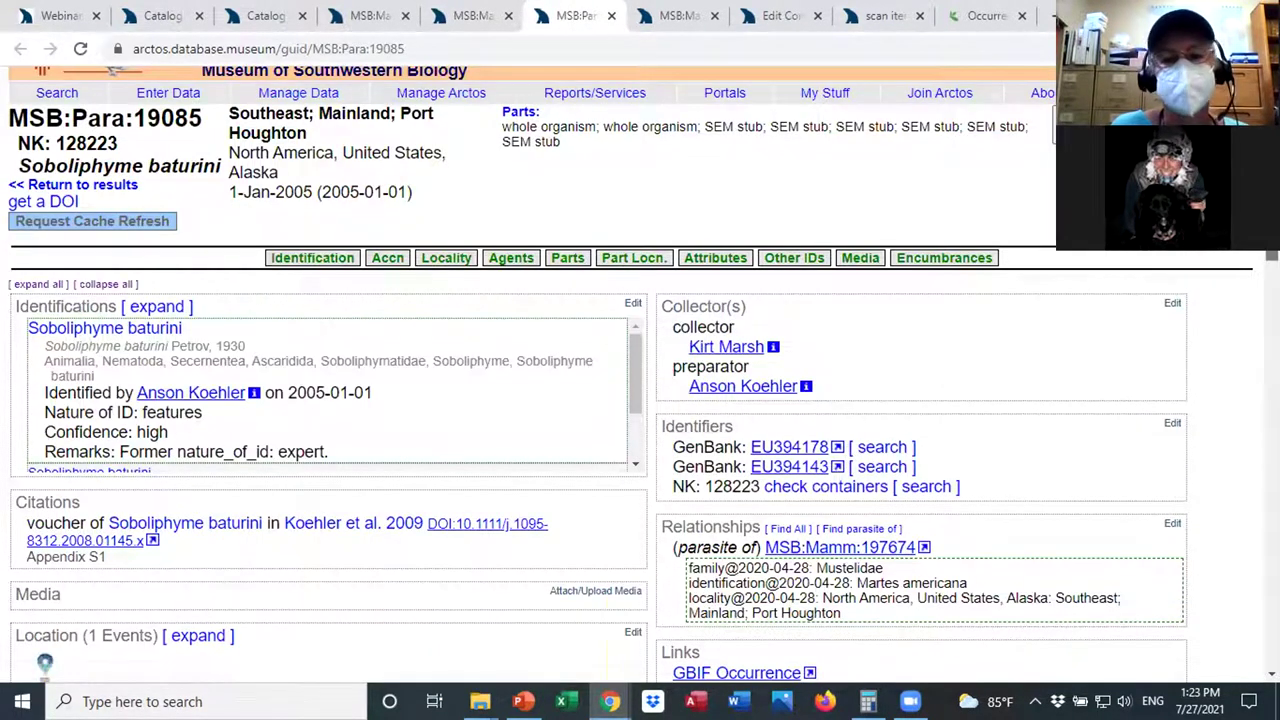
scroll(808, 490, "down", 1)
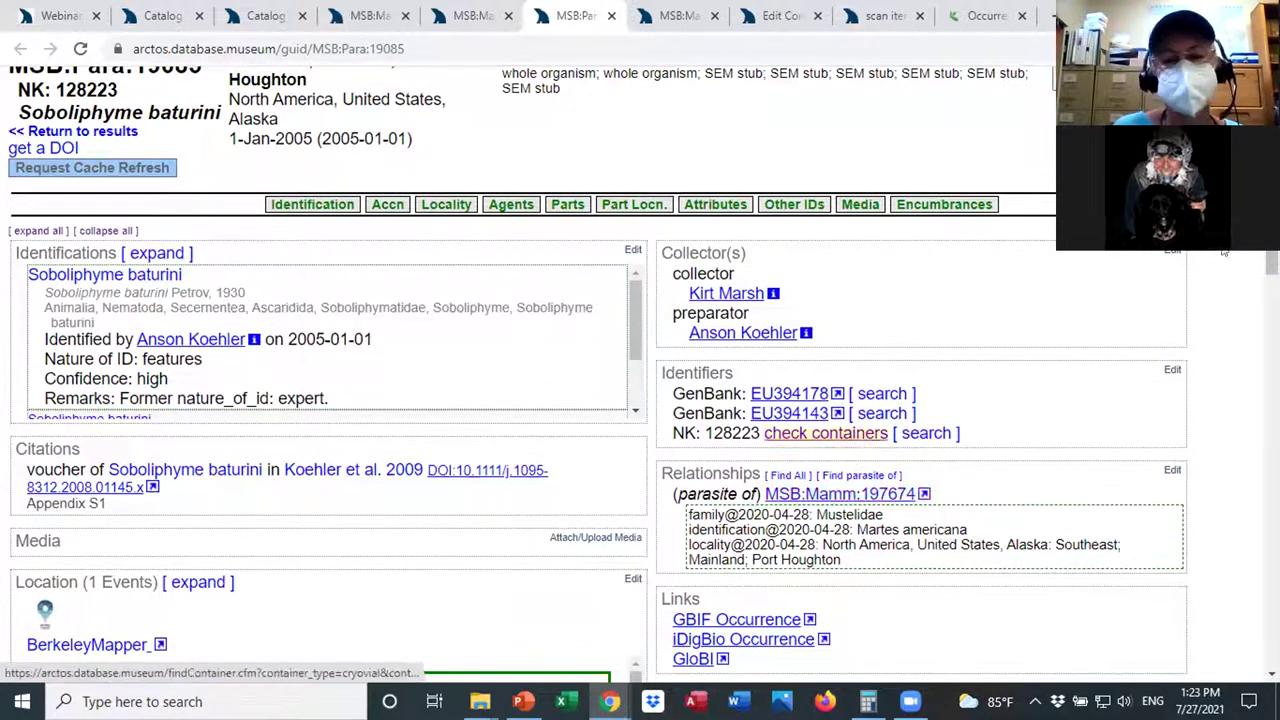
left_click_drag(1271, 262, 1271, 494)
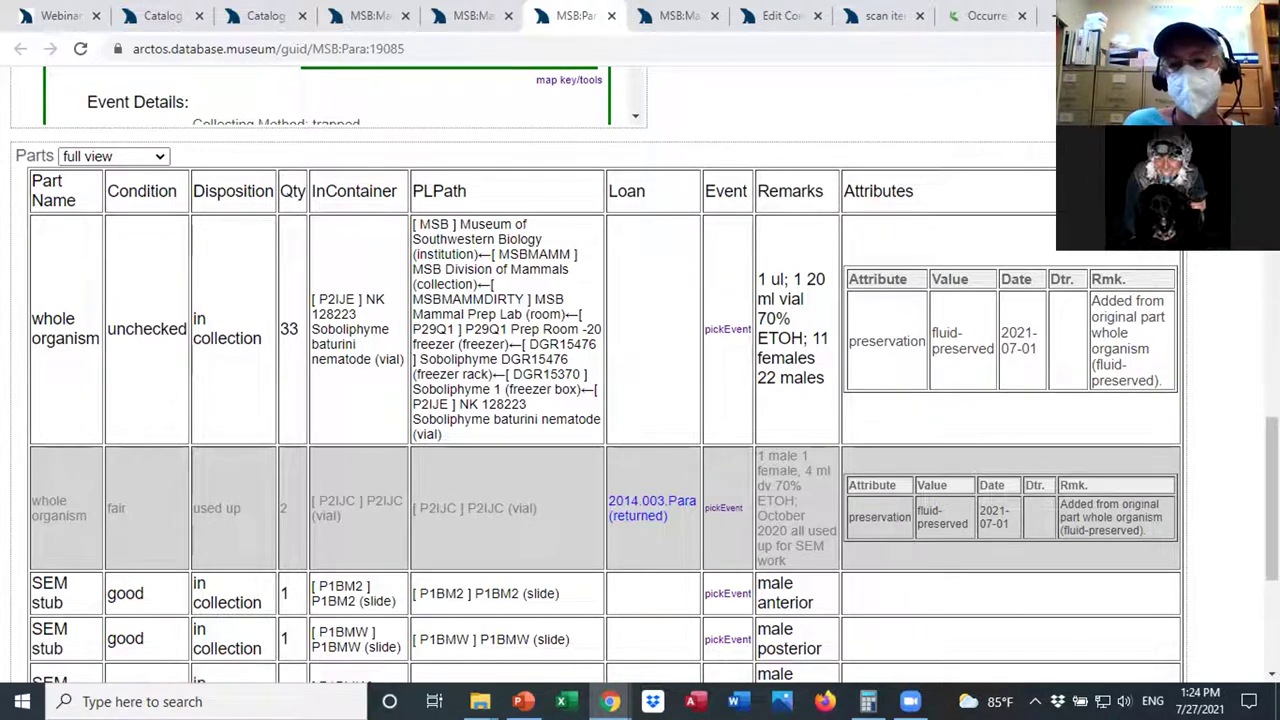
scroll(885, 375, "down", 2)
scroll(815, 340, "up", 1)
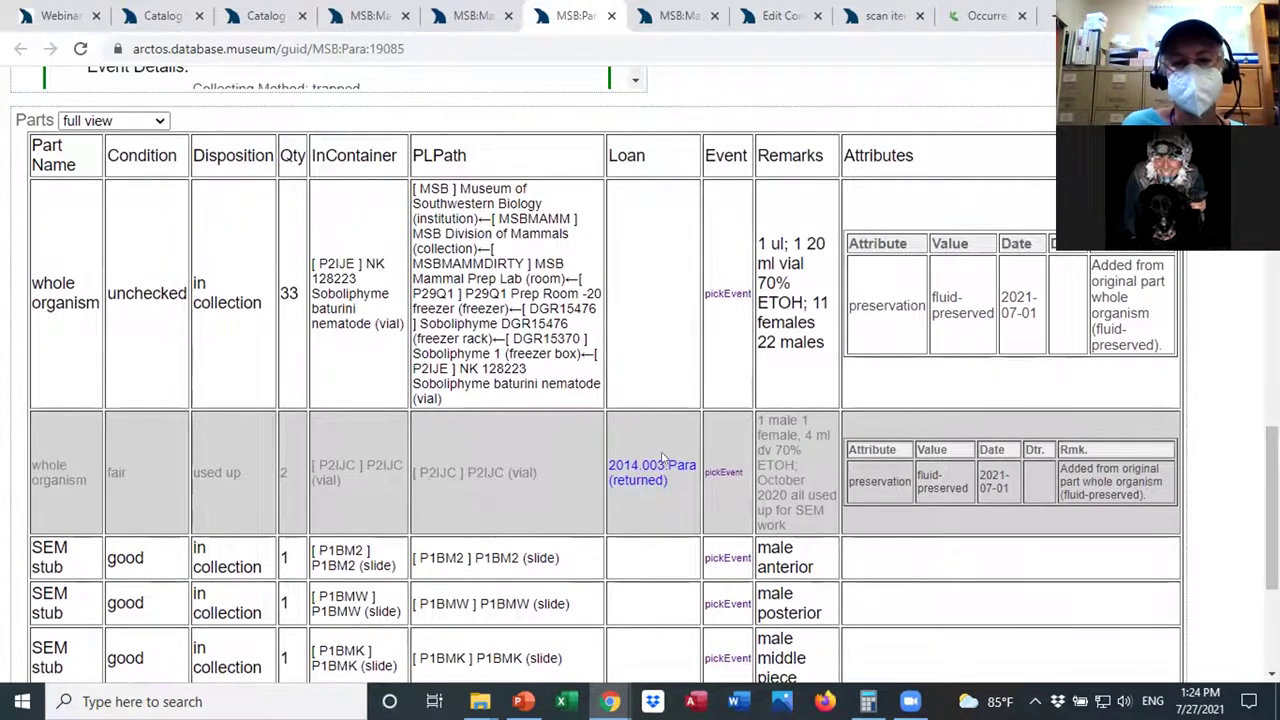
scroll(774, 424, "up", 3)
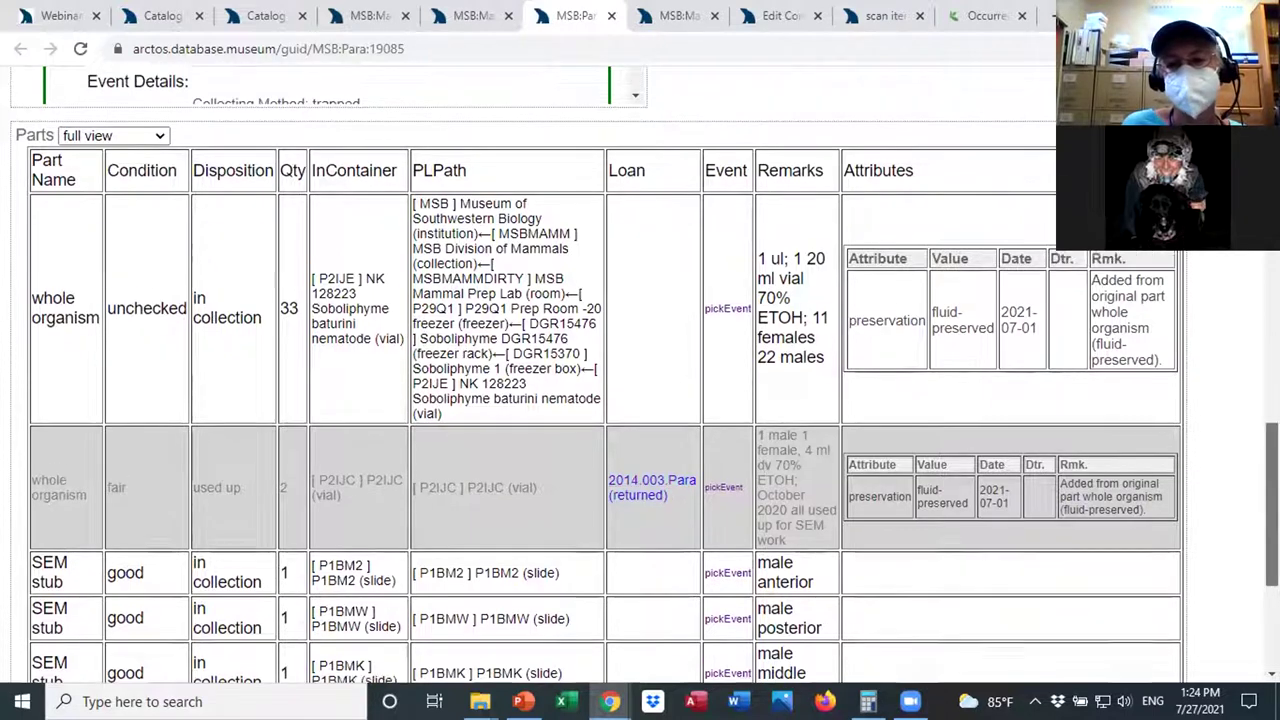
scroll(644, 374, "up", 10)
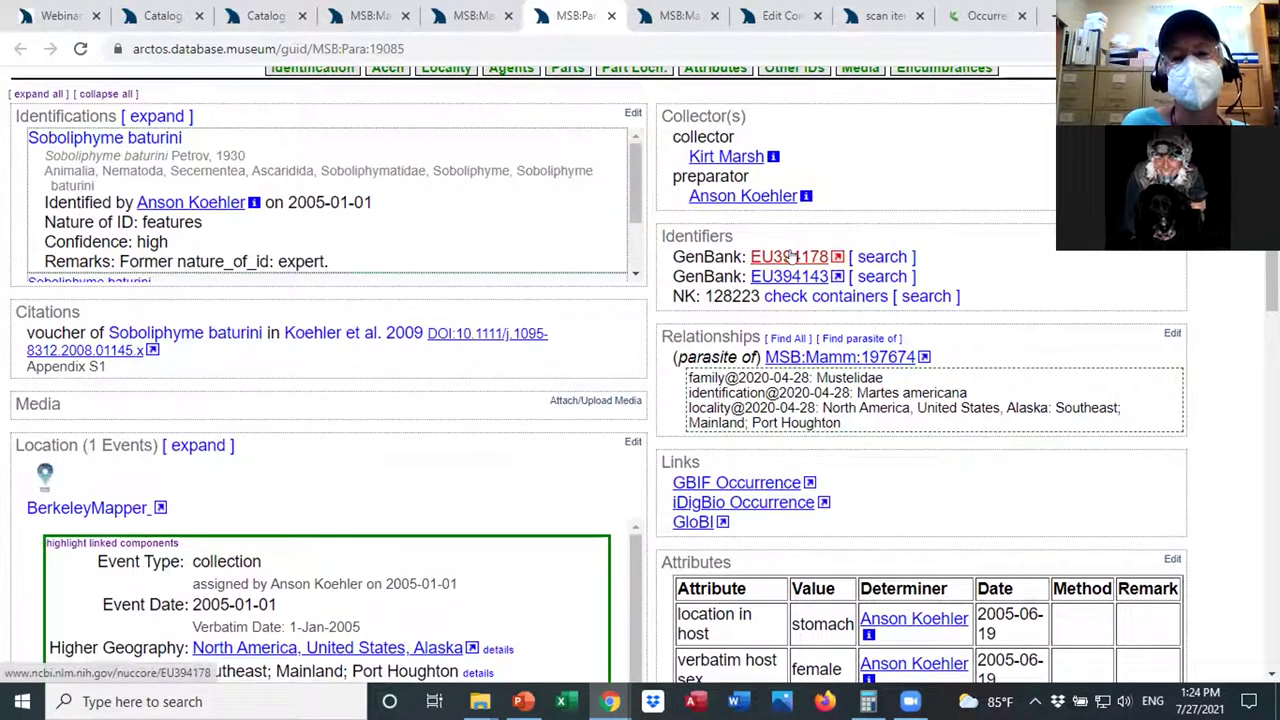
scroll(790, 256, "down", 7)
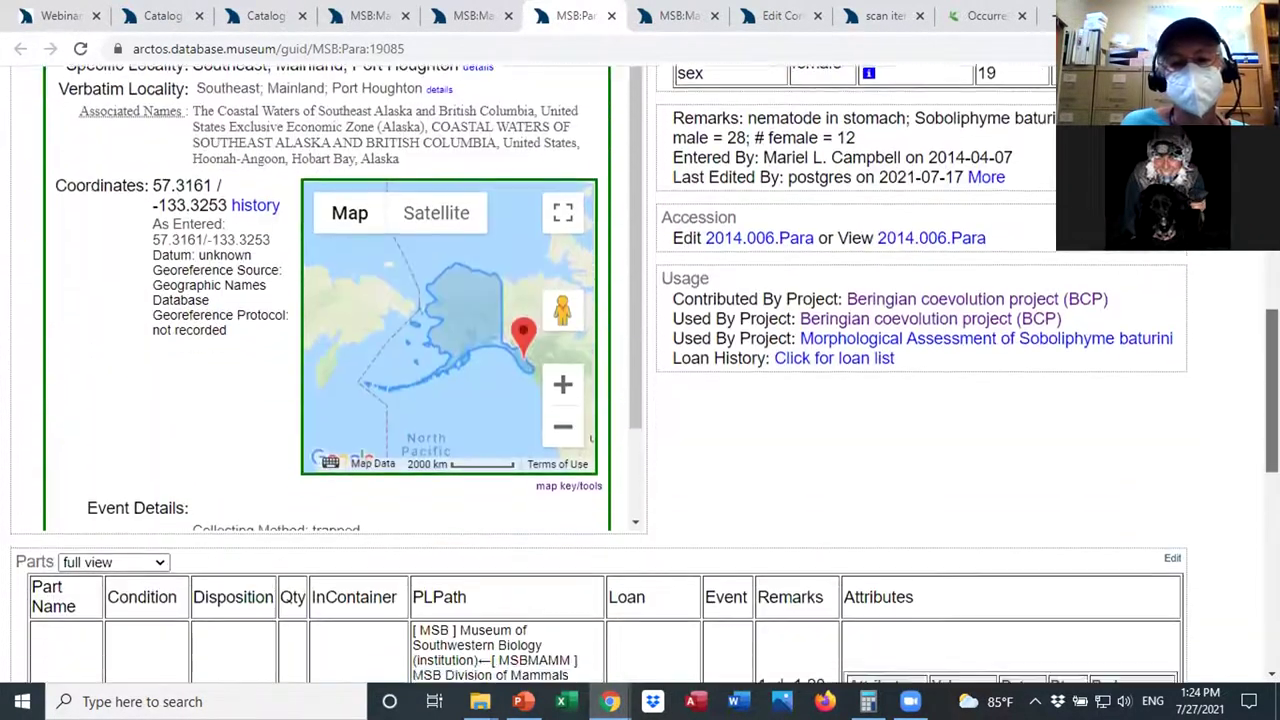
scroll(668, 444, "down", 5)
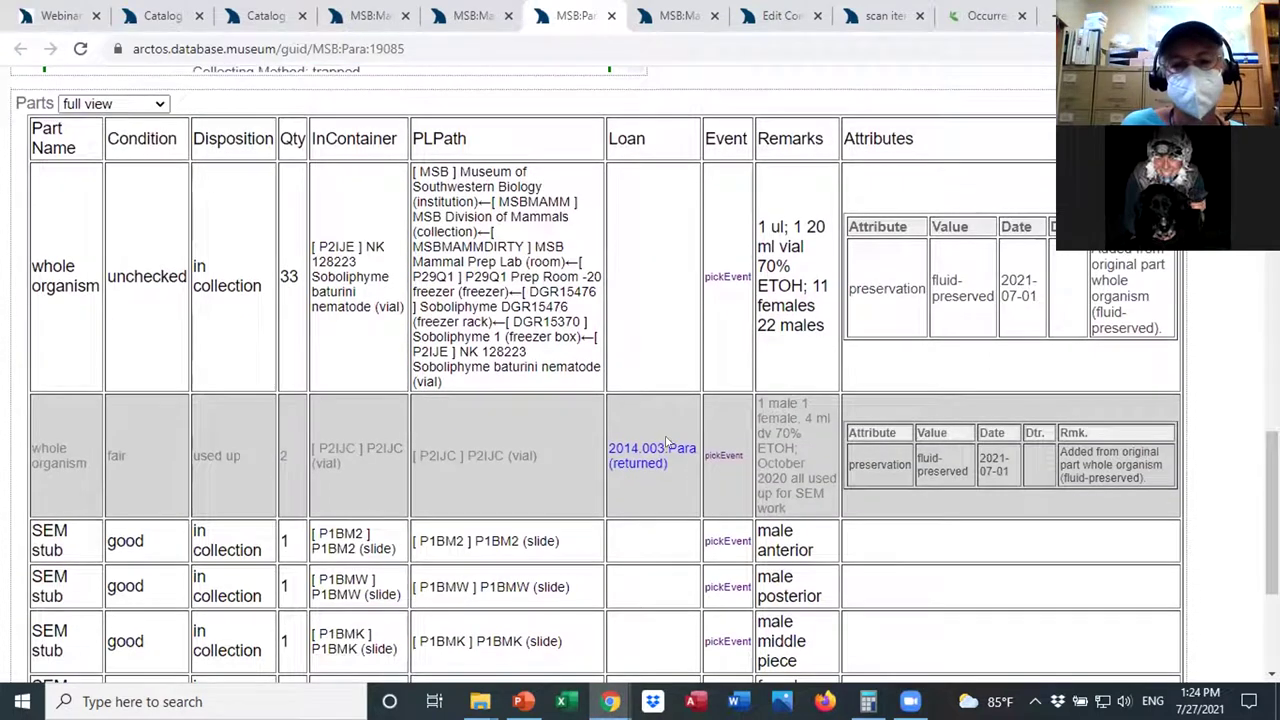
Open loan 2014.003.Para and scroll its edit page through agents, dates and material to Projects.
left_click(655, 452)
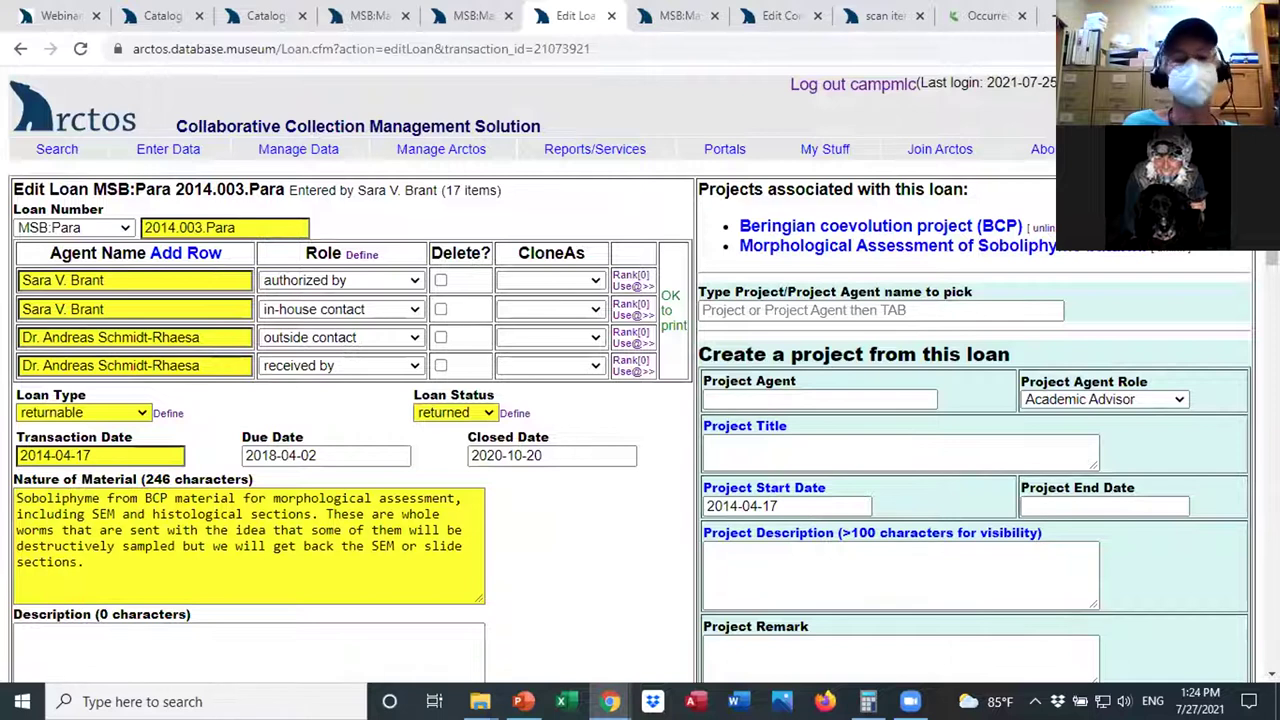
scroll(640, 380, "down", 2)
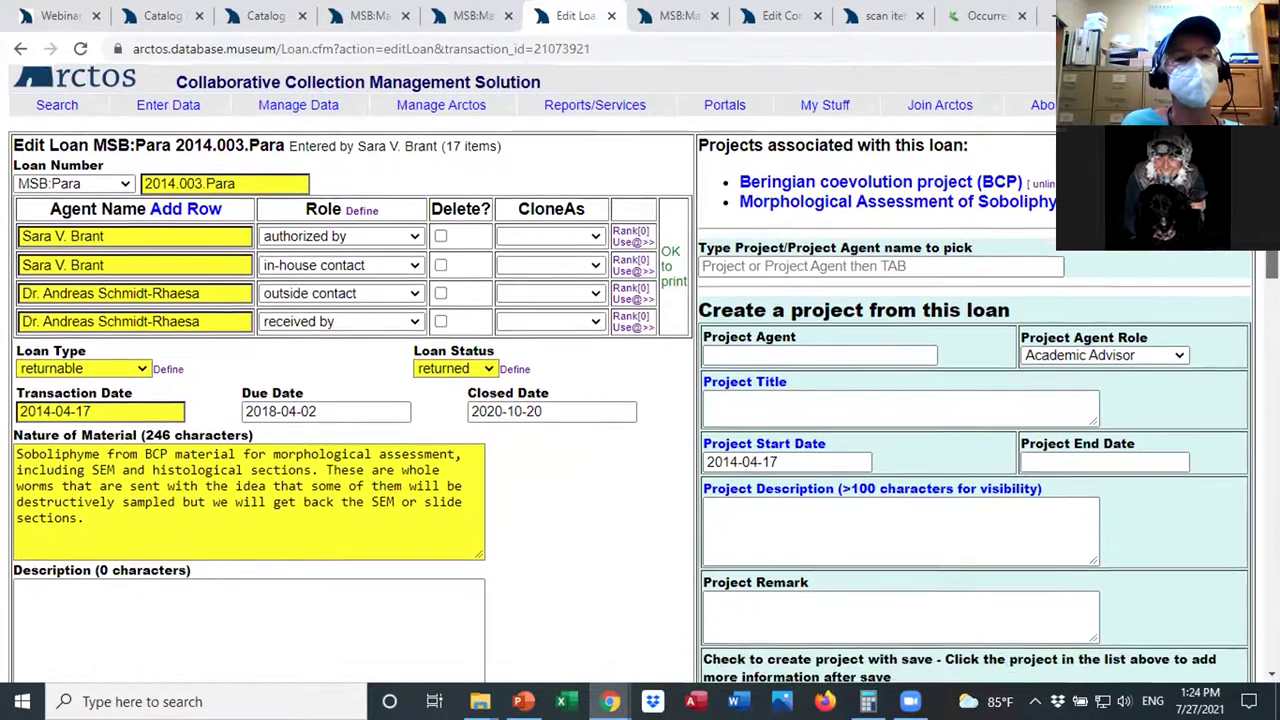
scroll(640, 380, "down", 2)
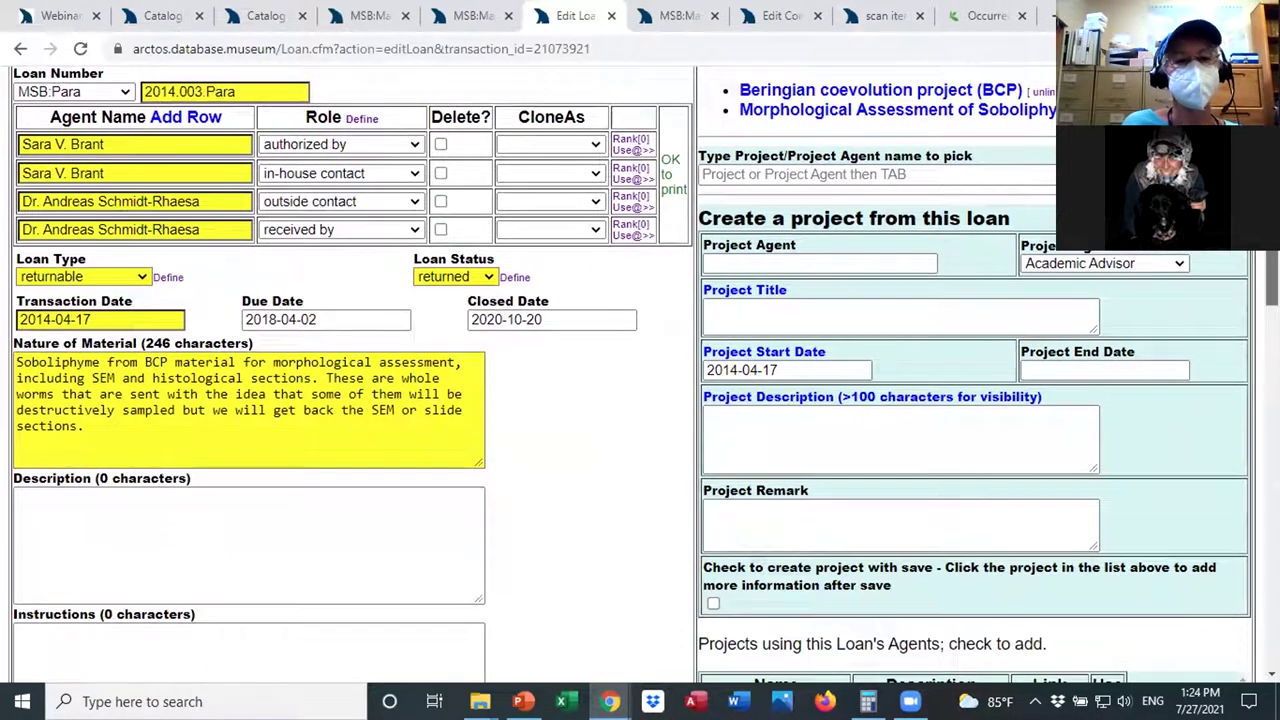
scroll(640, 380, "down", 2)
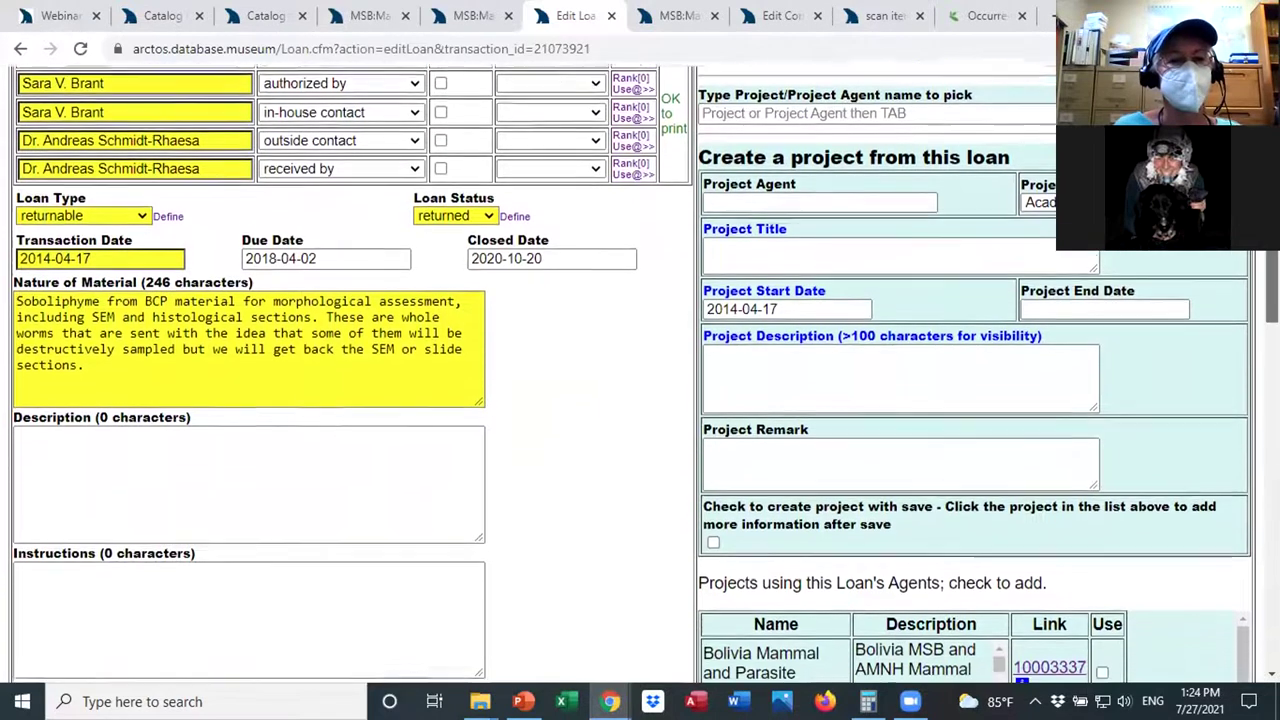
scroll(1256, 265, "down", 2)
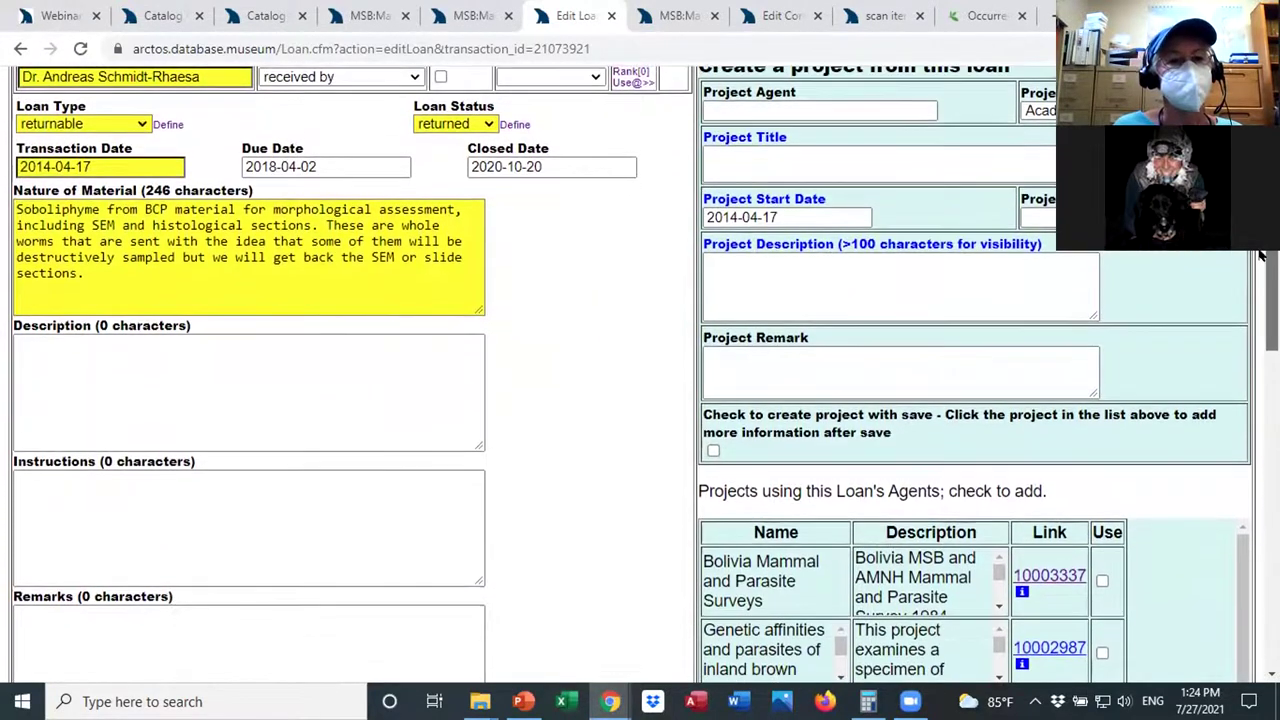
scroll(1256, 265, "down", 3)
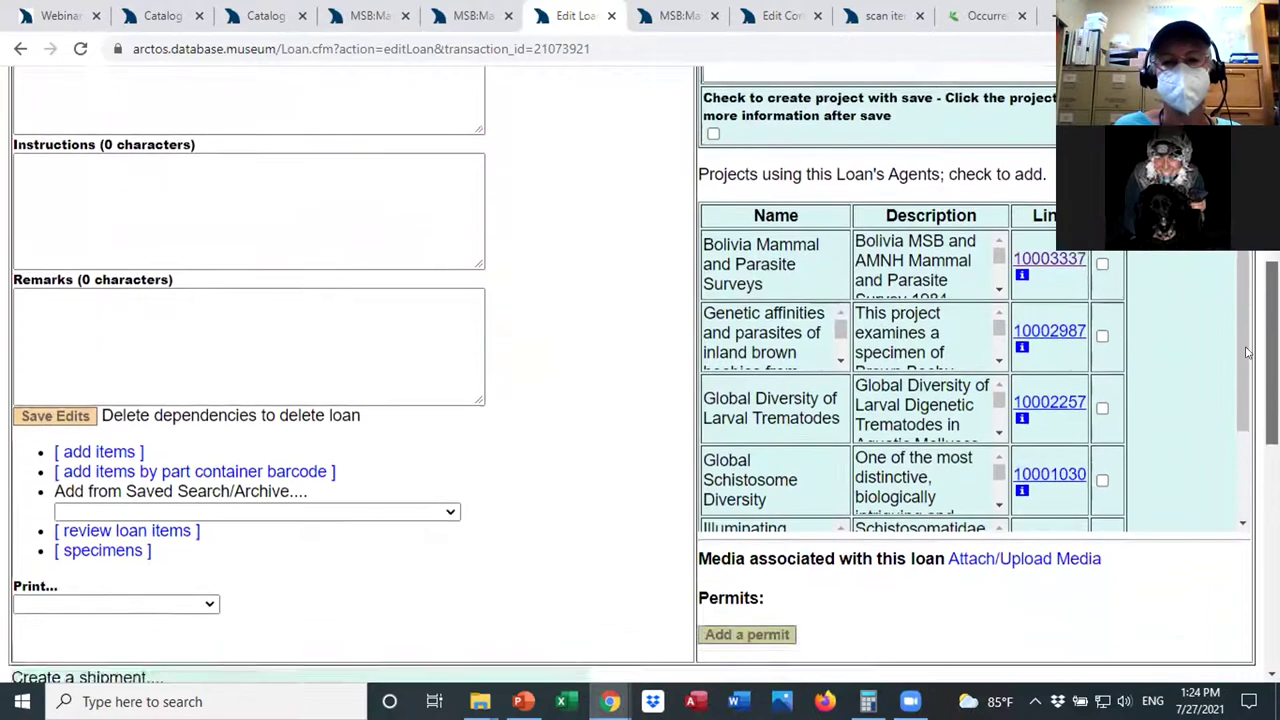
scroll(1262, 255, "up", 3)
scroll(1262, 255, "down", 5)
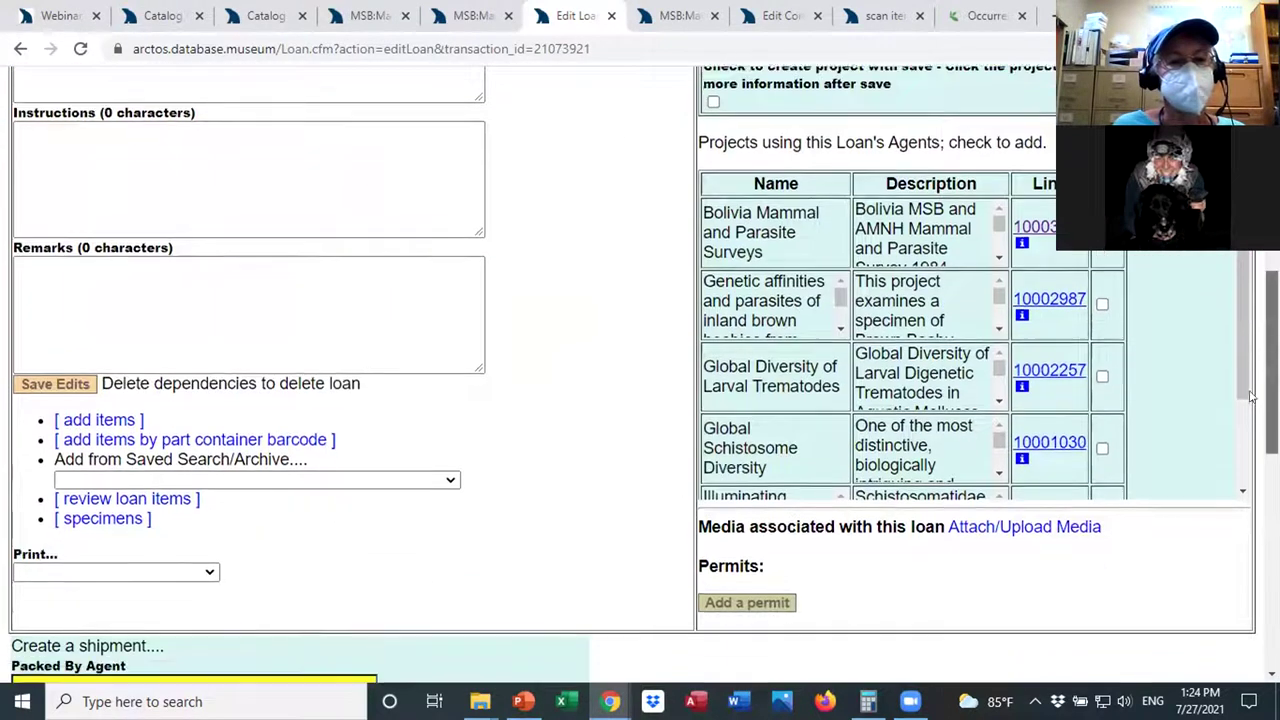
scroll(371, 329, "up", 2)
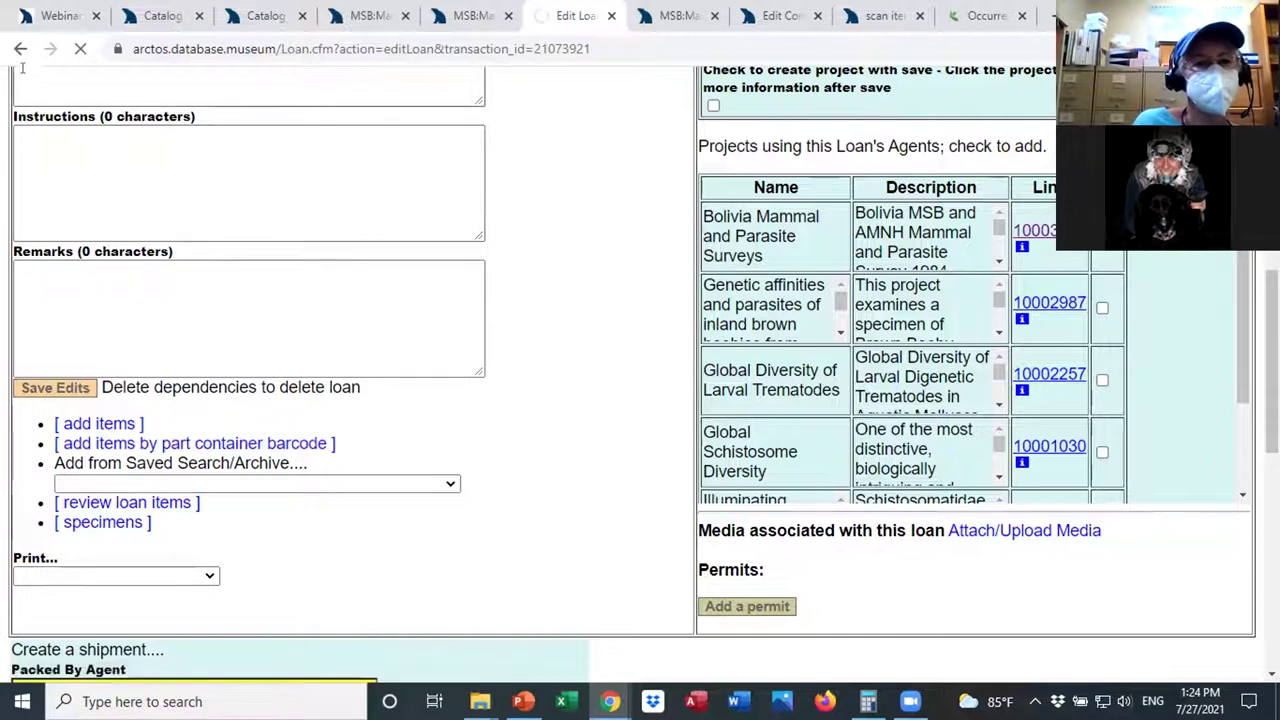
Go back to the parasite record and reopen the 2014.003.Para loan.
left_click(19, 49)
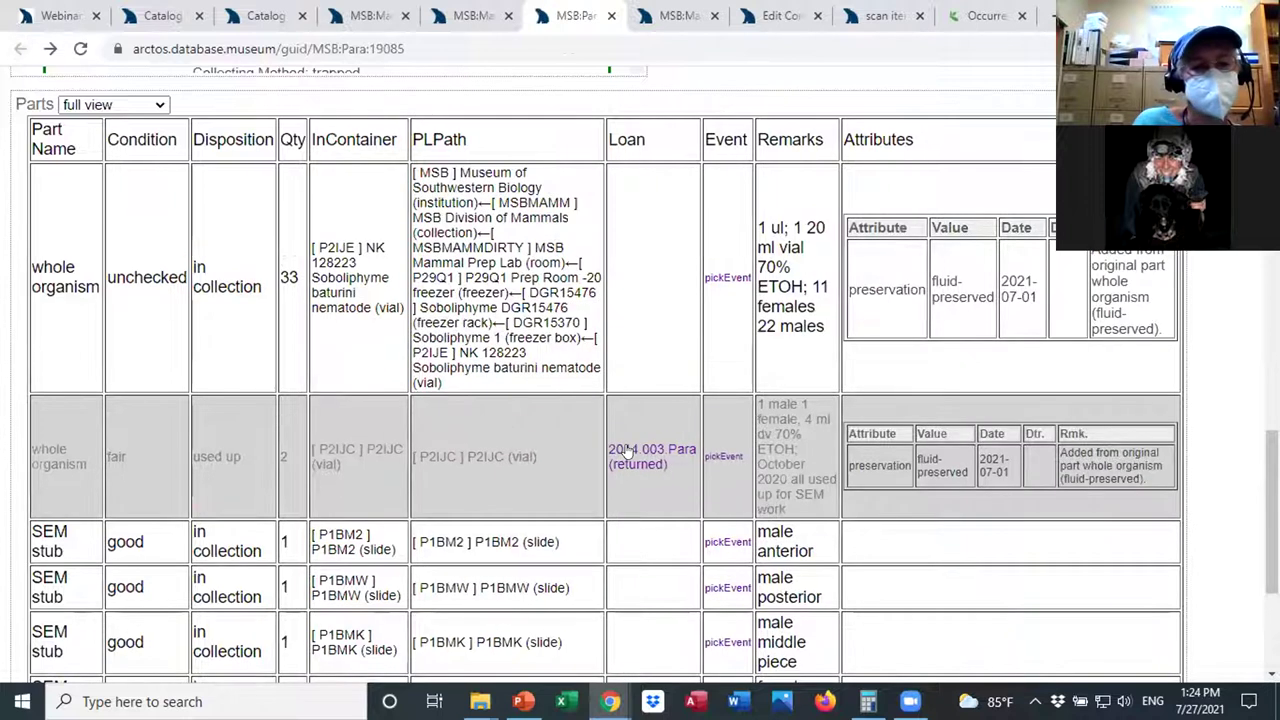
left_click(651, 451)
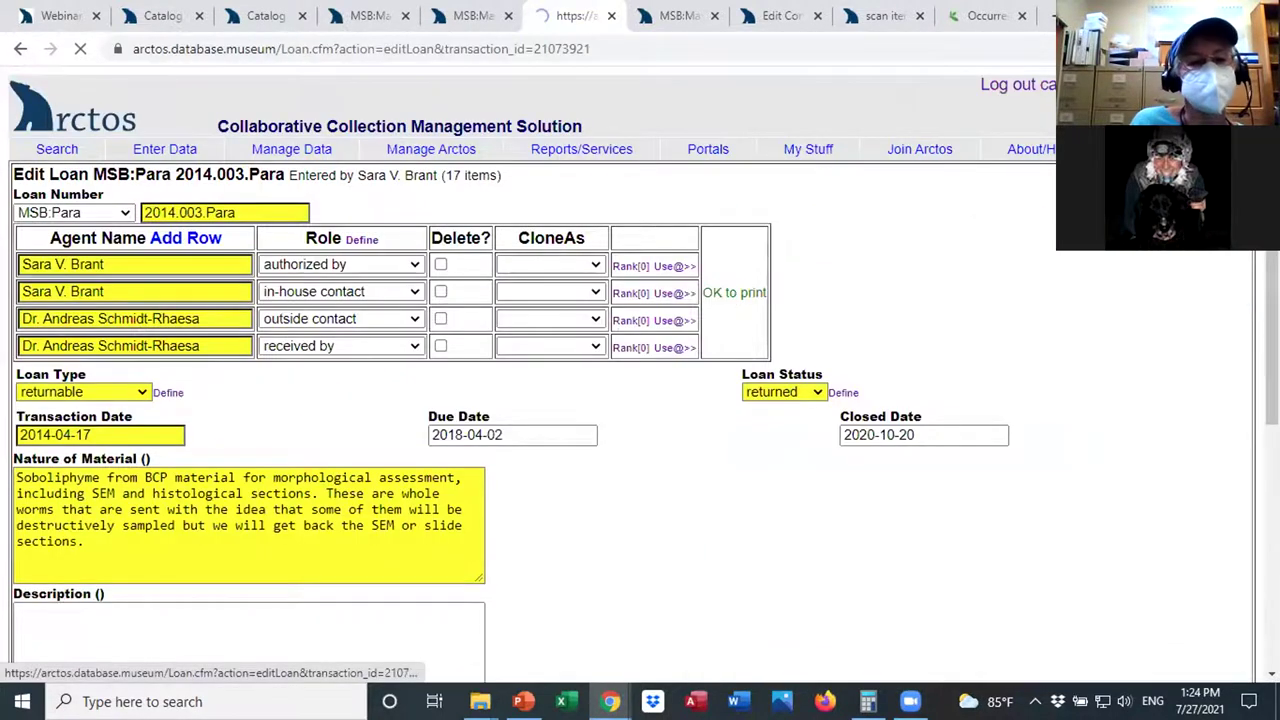
scroll(230, 625, "down", 5)
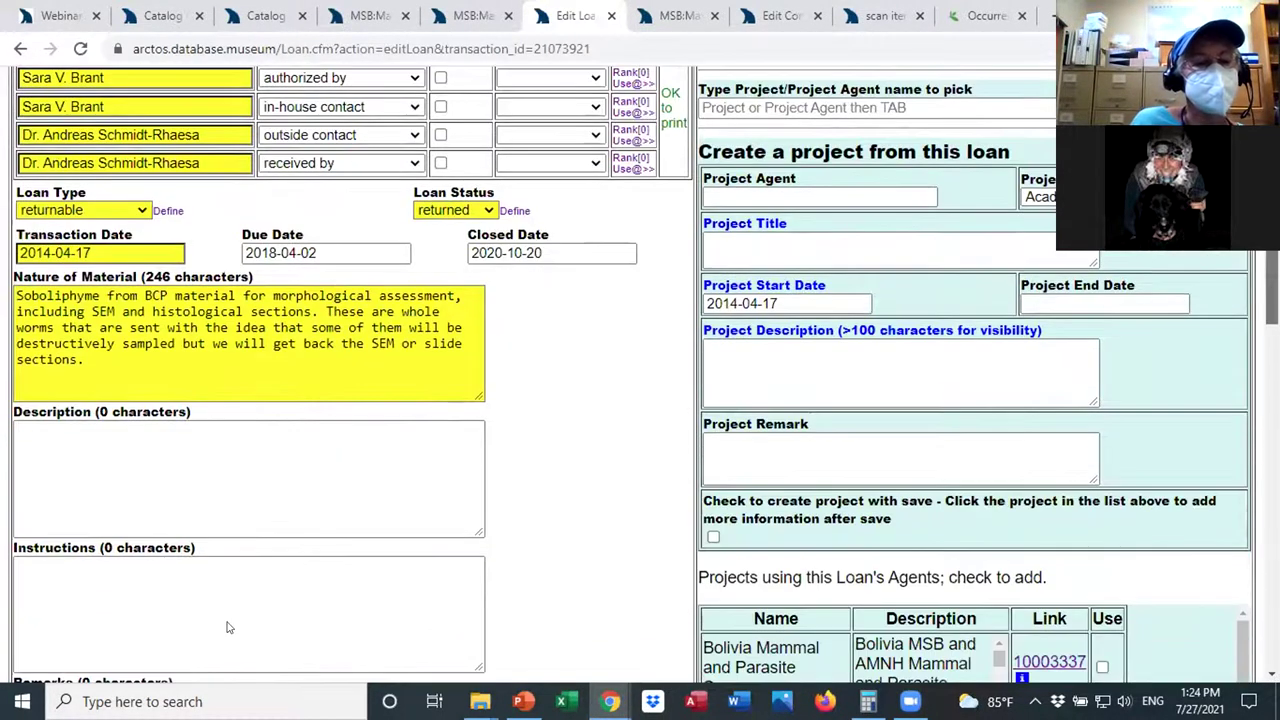
scroll(233, 577, "up", 1)
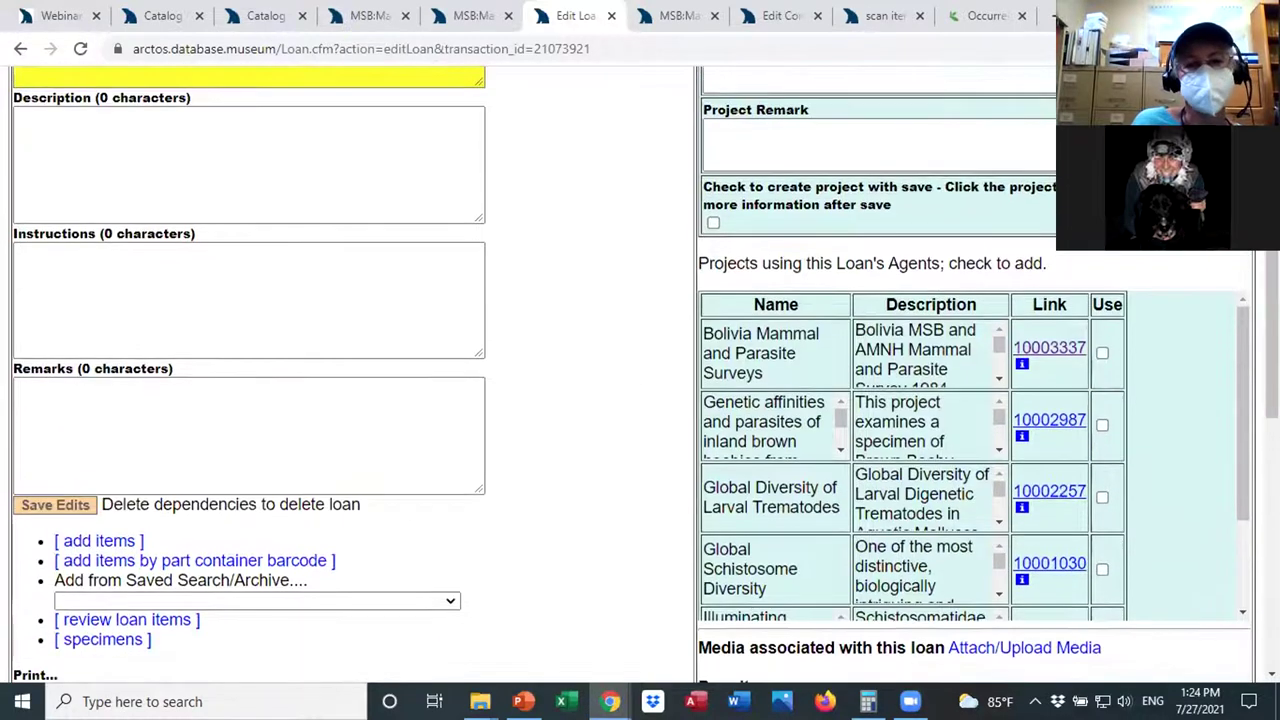
Review the 17 loan items of 2014.003.Para, leaving MSB:Para:19076's instructions unchanged.
left_click(127, 619)
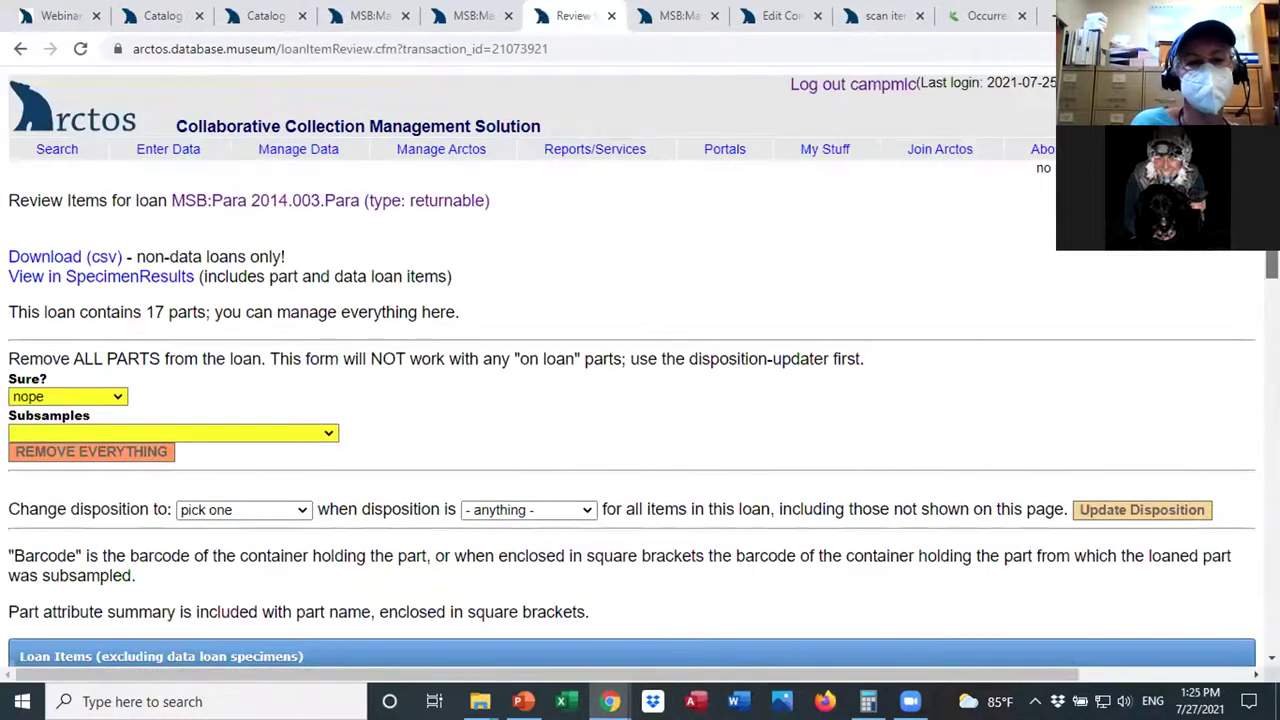
scroll(640, 400, "down", 3)
scroll(640, 400, "down", 1)
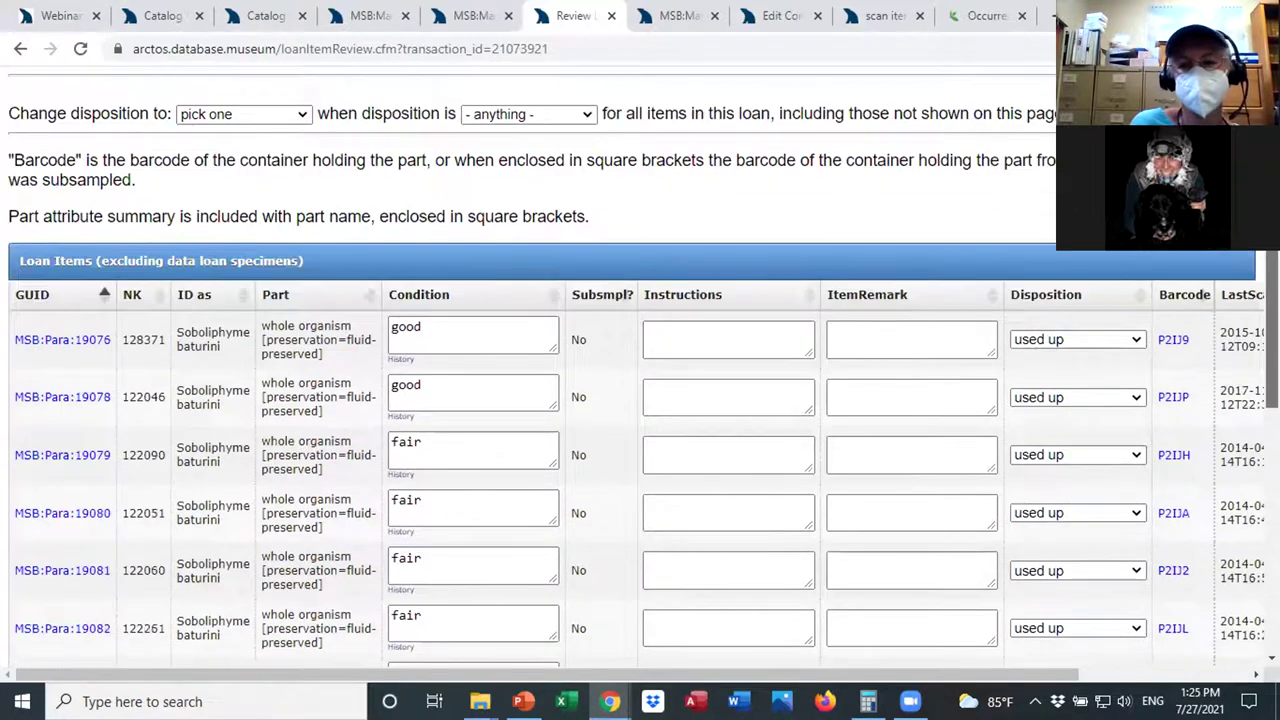
scroll(689, 313, "down", 5)
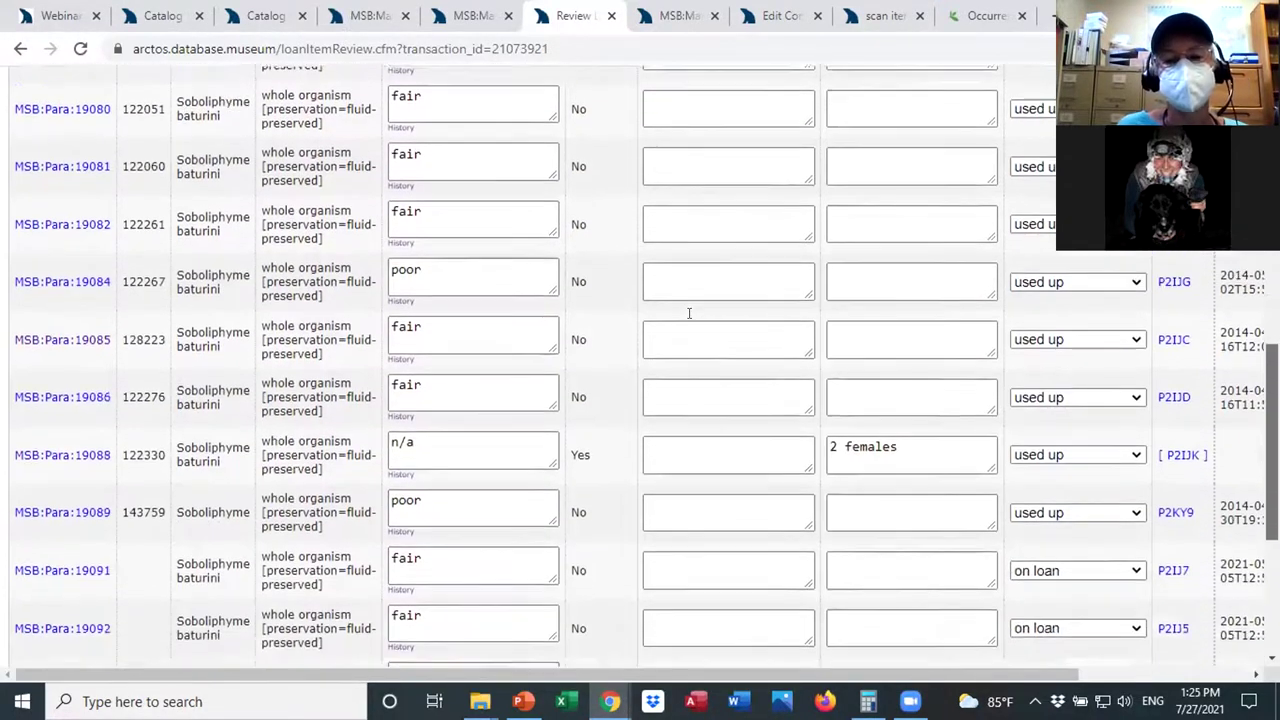
scroll(689, 313, "up", 5)
left_click(689, 313)
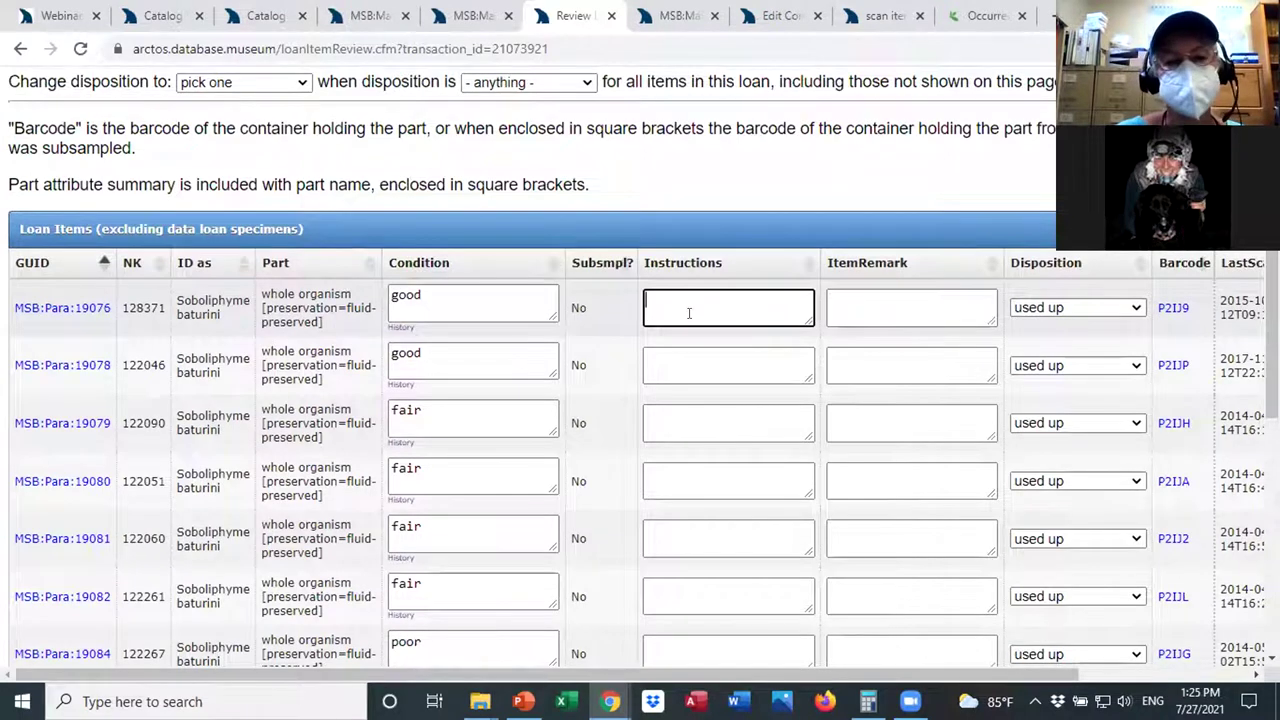
left_click(578, 304)
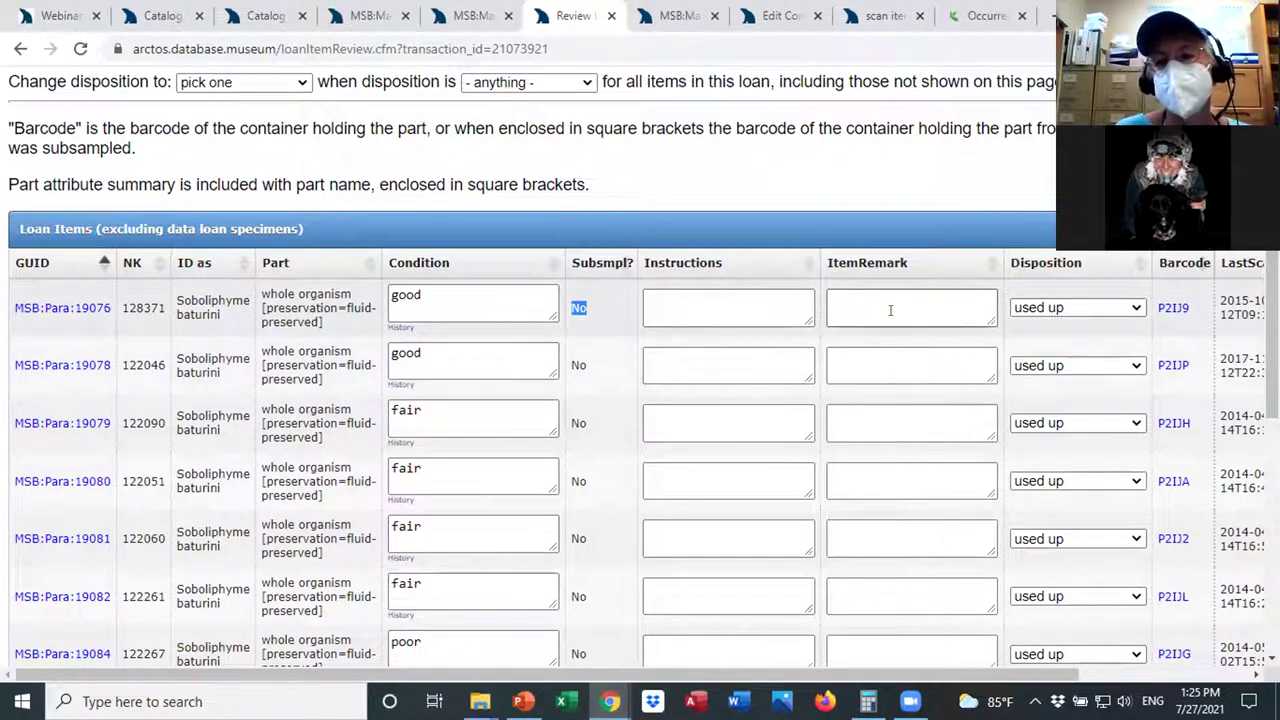
left_click_drag(837, 677, 1005, 681)
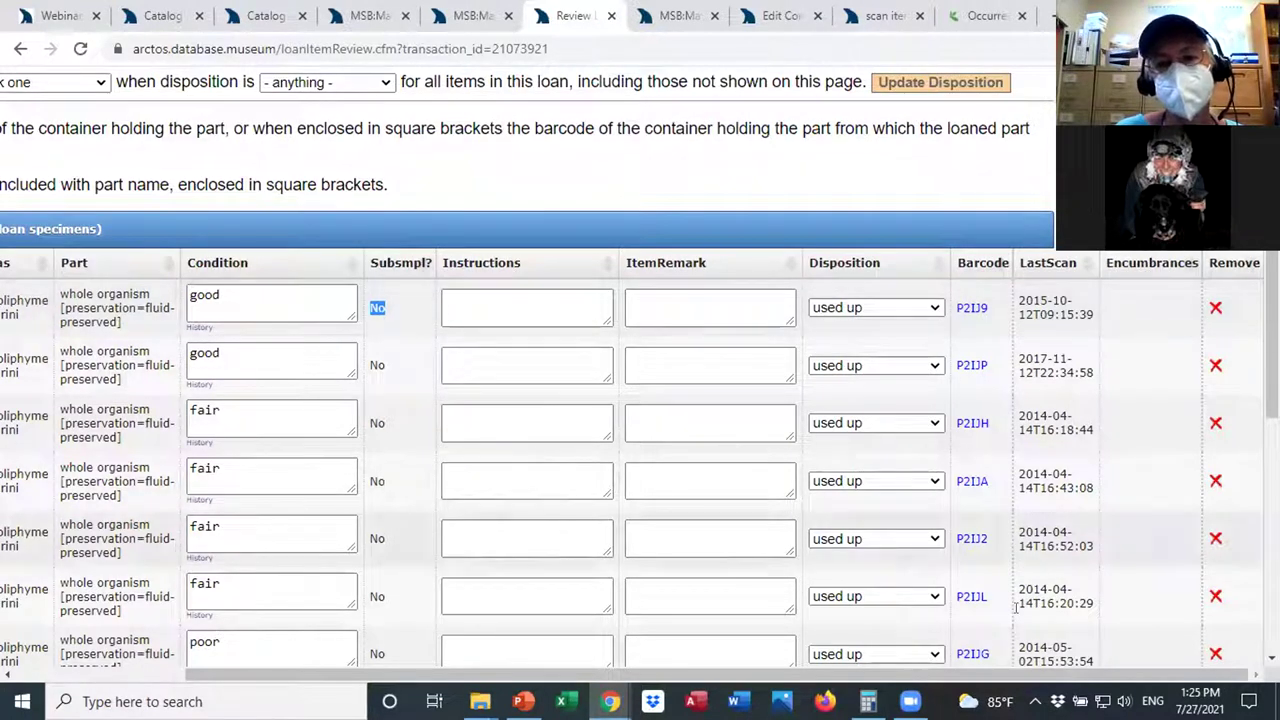
left_click_drag(879, 676, 674, 658)
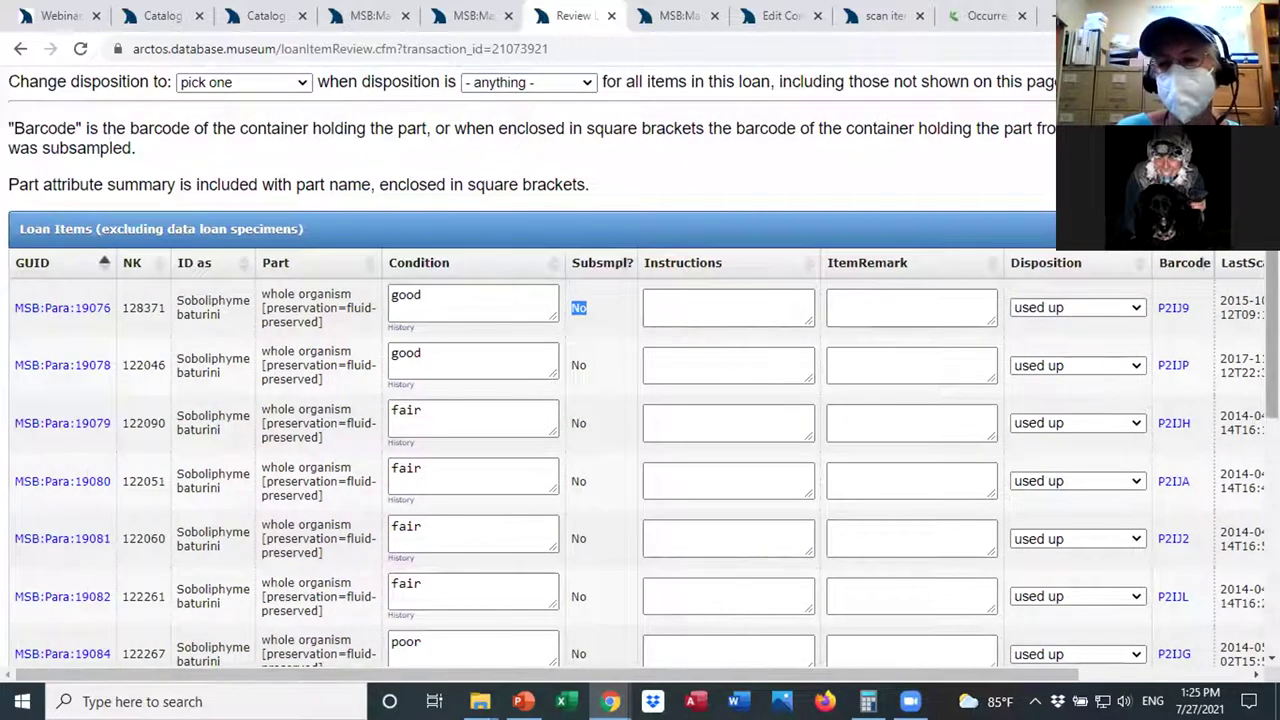
scroll(640, 366, "up", 3)
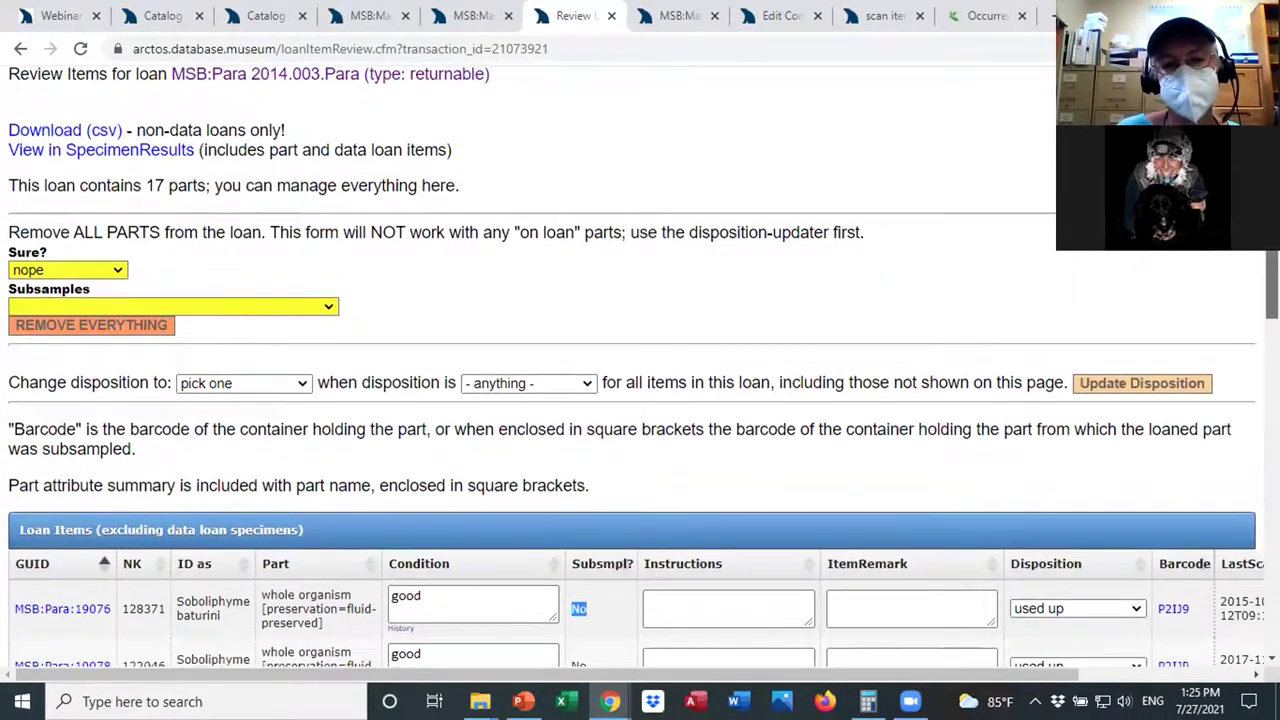
scroll(640, 368, "down", 1)
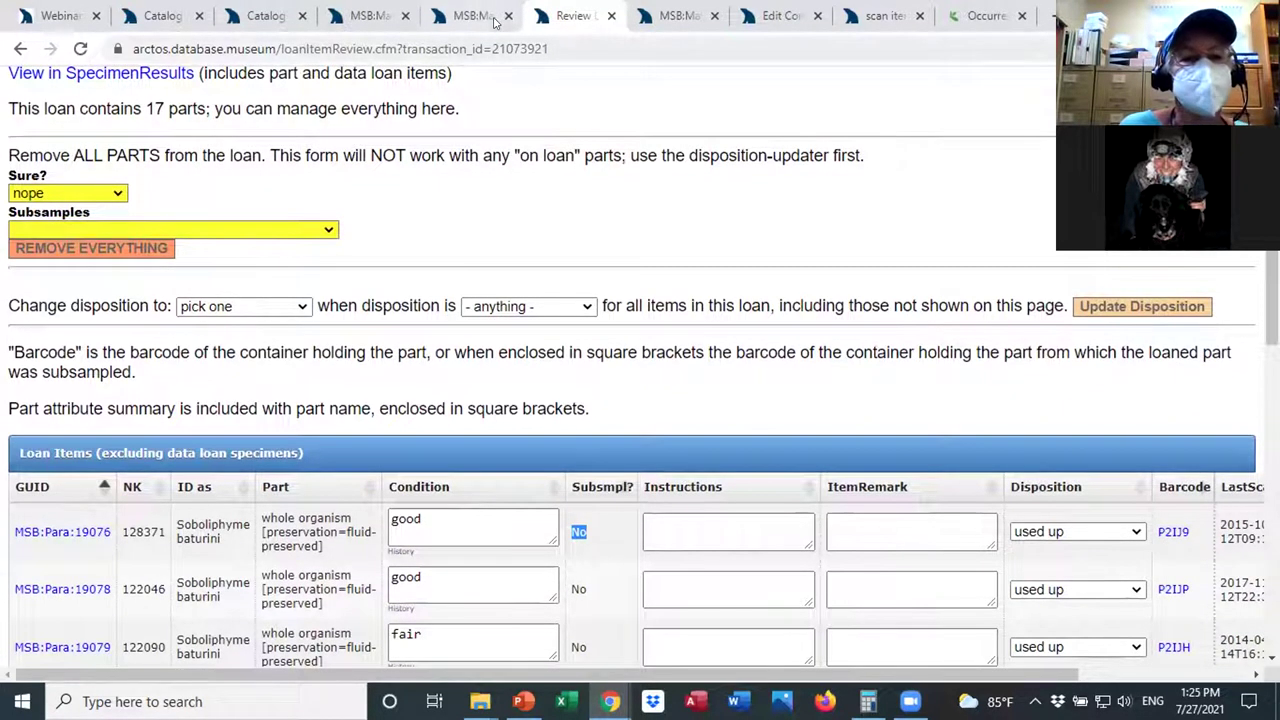
Return to the loan and open the Beringian coevolution project (BCP) for editing.
left_click(20, 48)
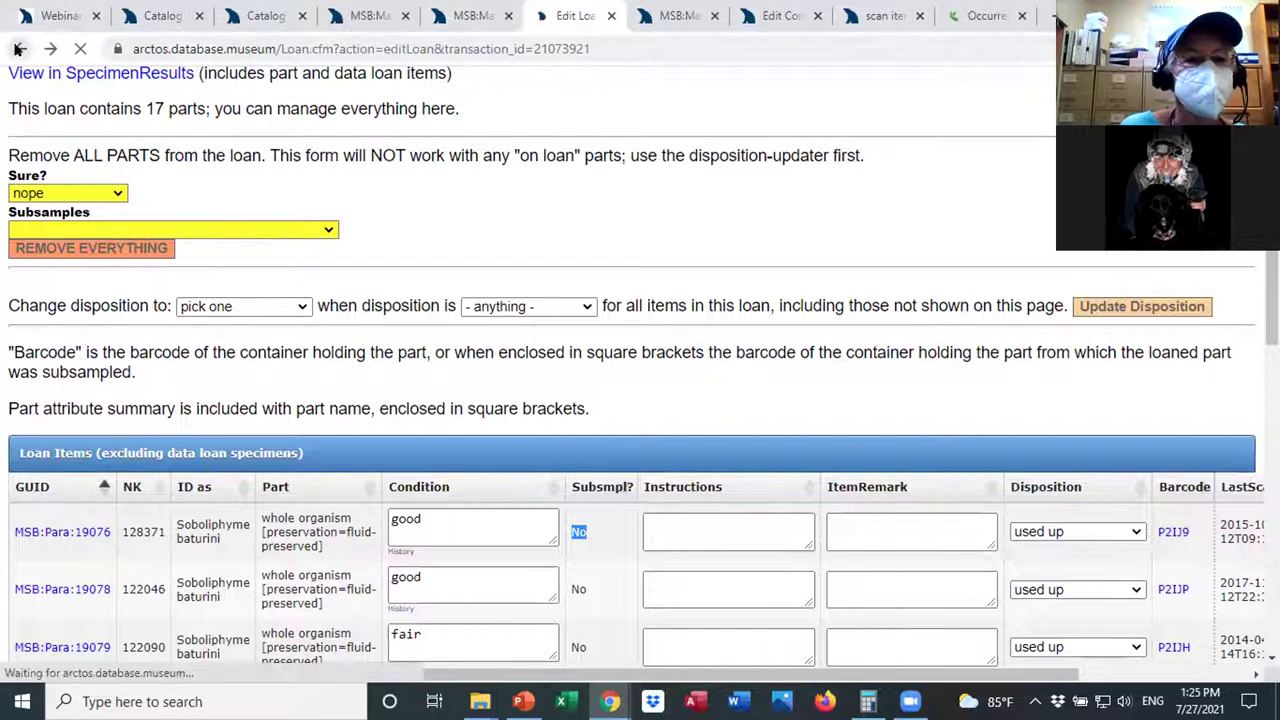
scroll(640, 400, "up", 6)
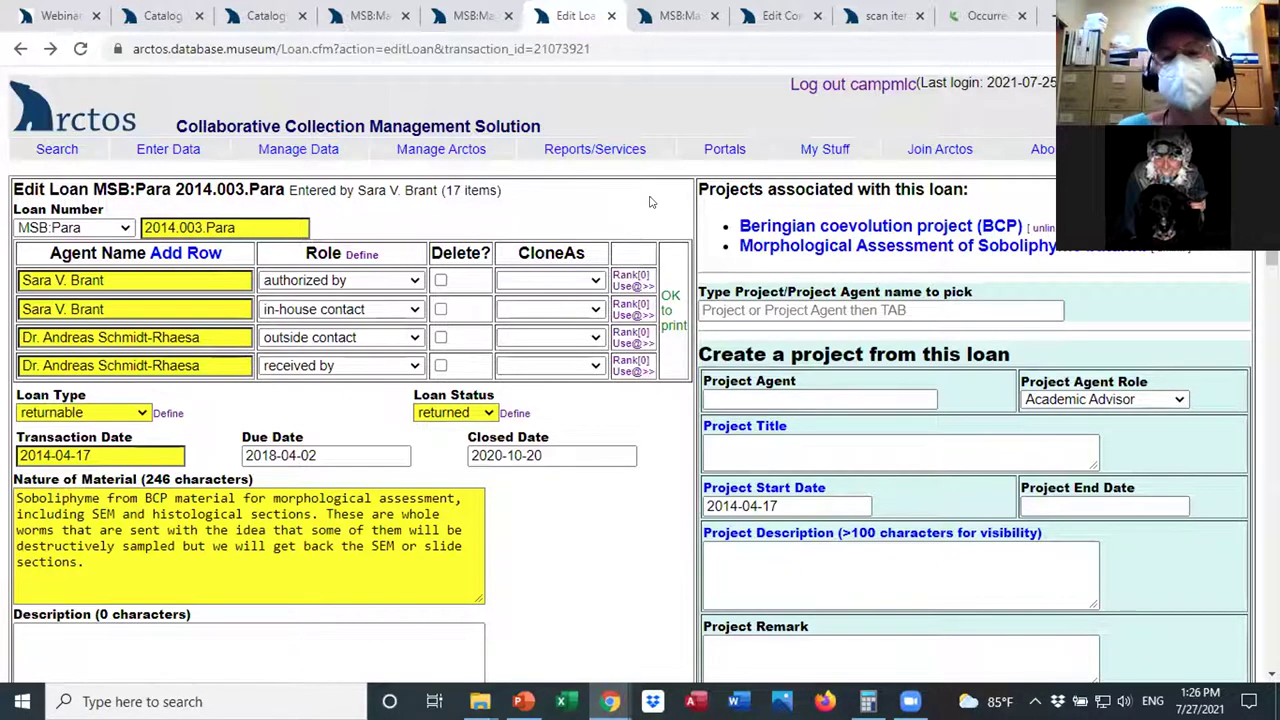
left_click(773, 227)
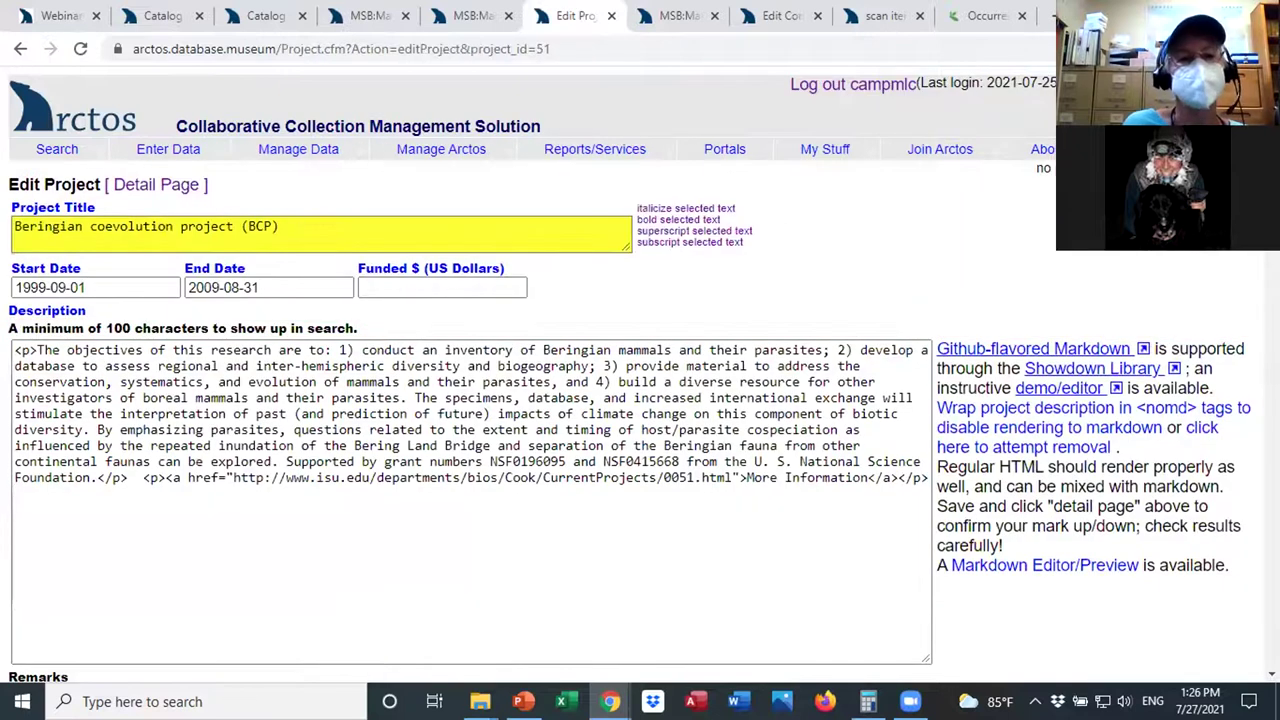
Open the BCP project's public detail page and scroll through its publications, records and media.
left_click(176, 191)
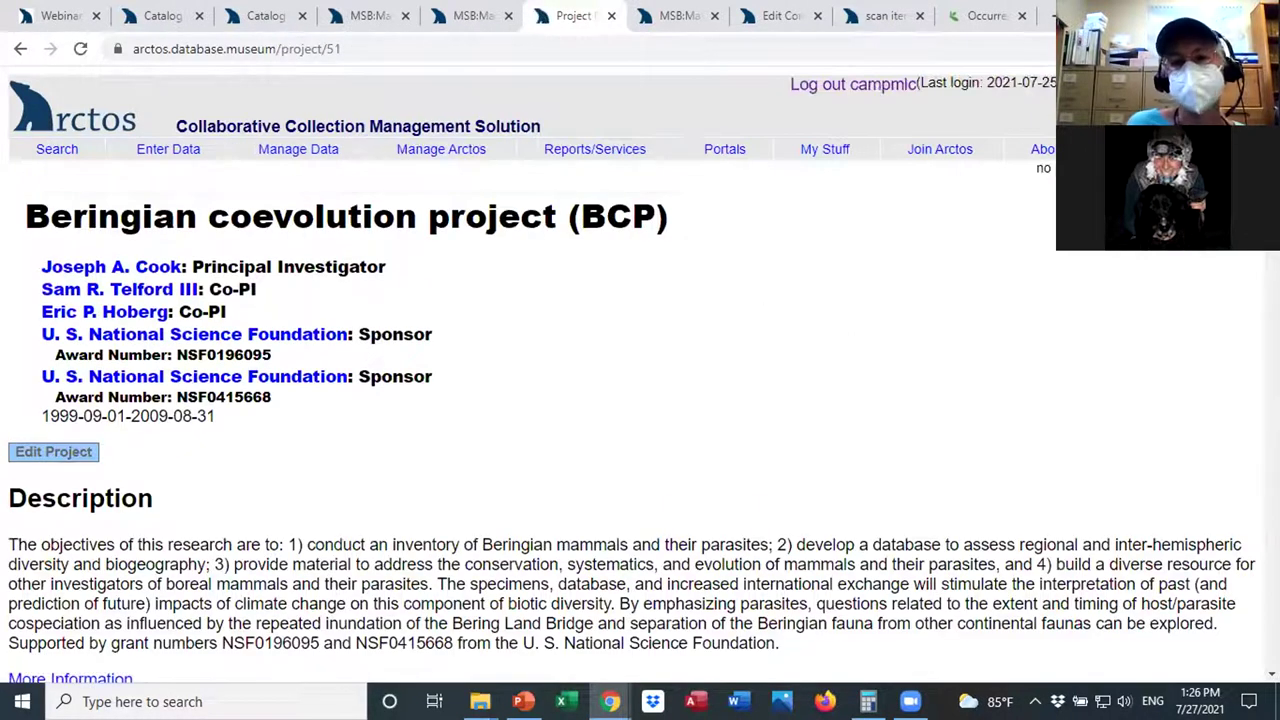
scroll(640, 400, "down", 2)
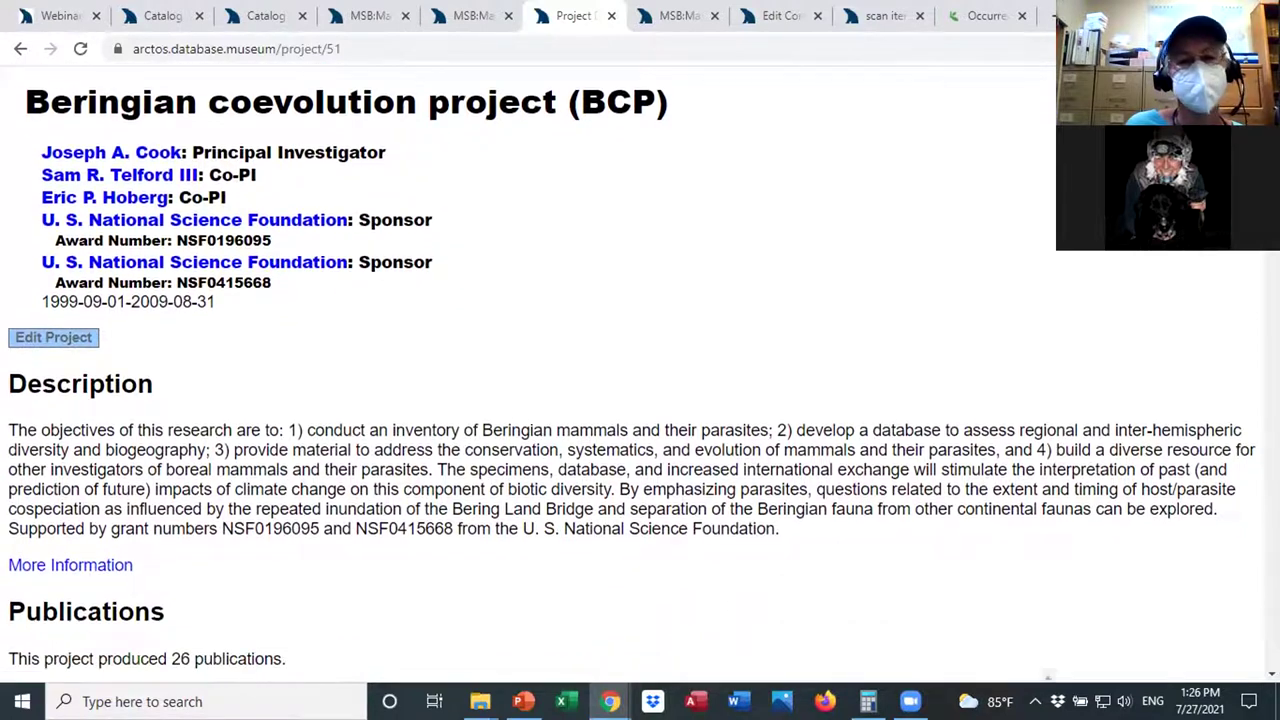
scroll(640, 400, "down", 1)
scroll(640, 400, "up", 1)
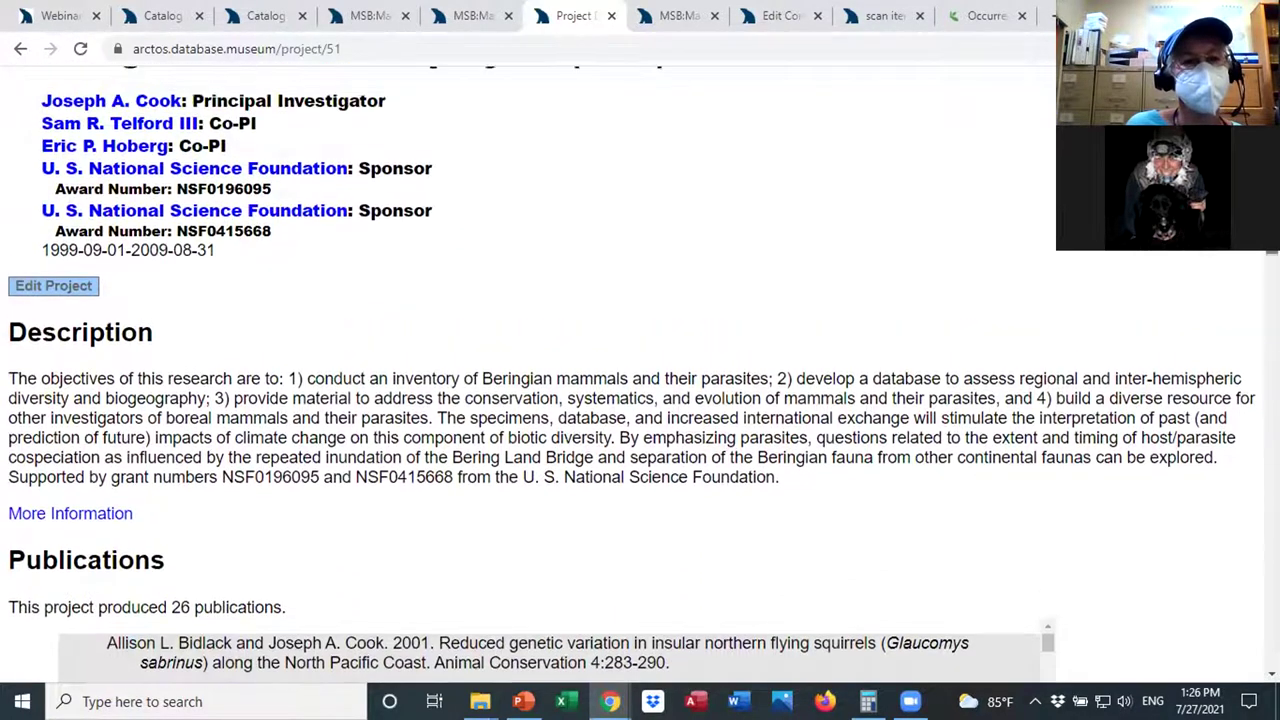
scroll(640, 400, "up", 1)
scroll(640, 400, "down", 1)
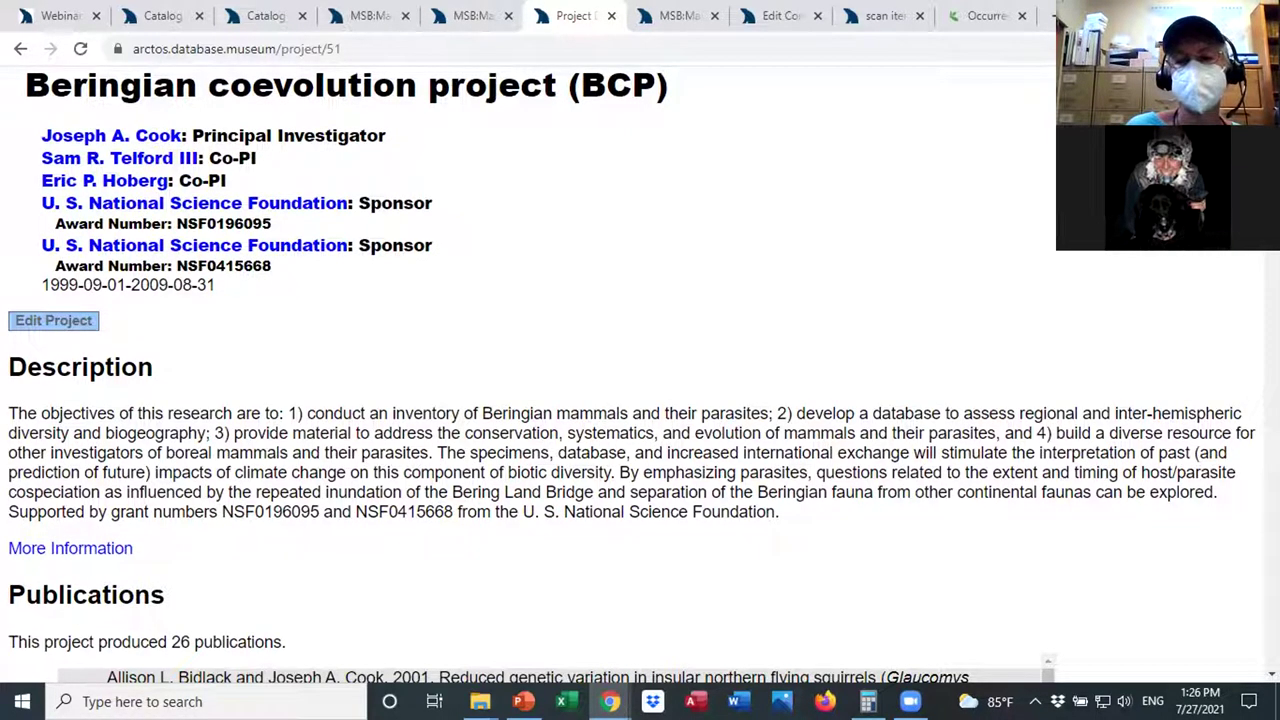
scroll(640, 400, "down", 1)
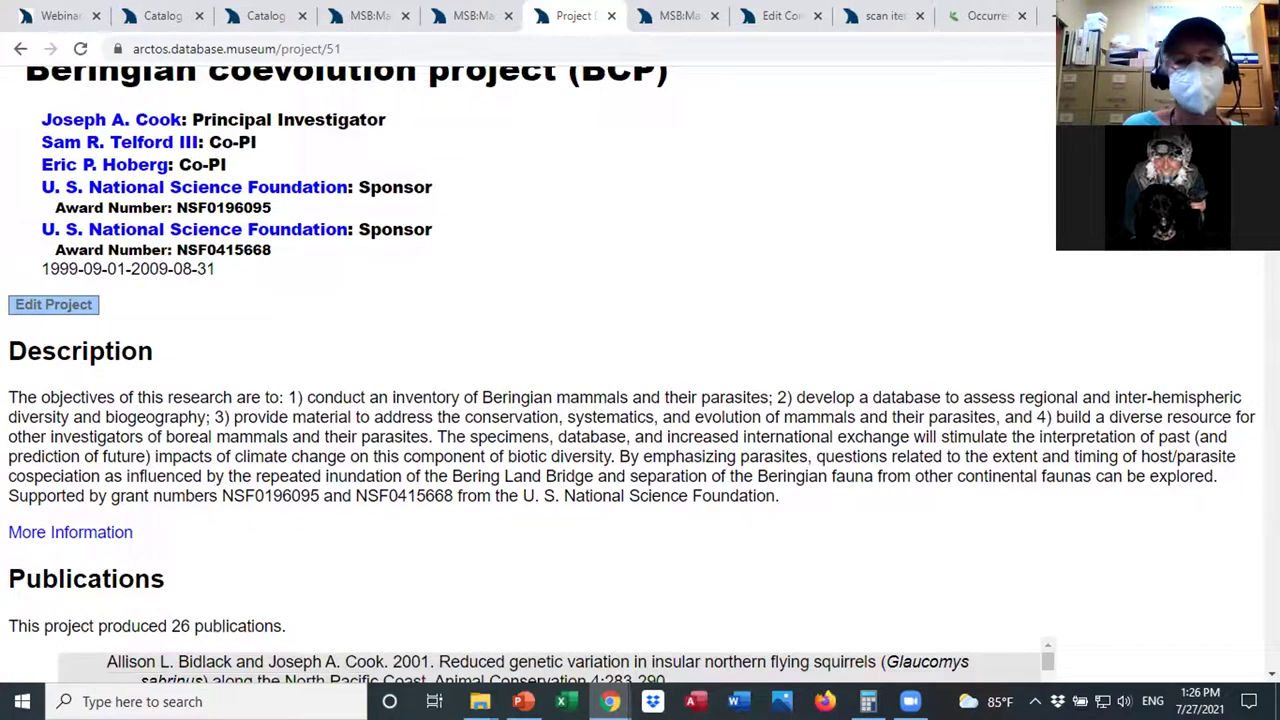
scroll(640, 370, "down", 4)
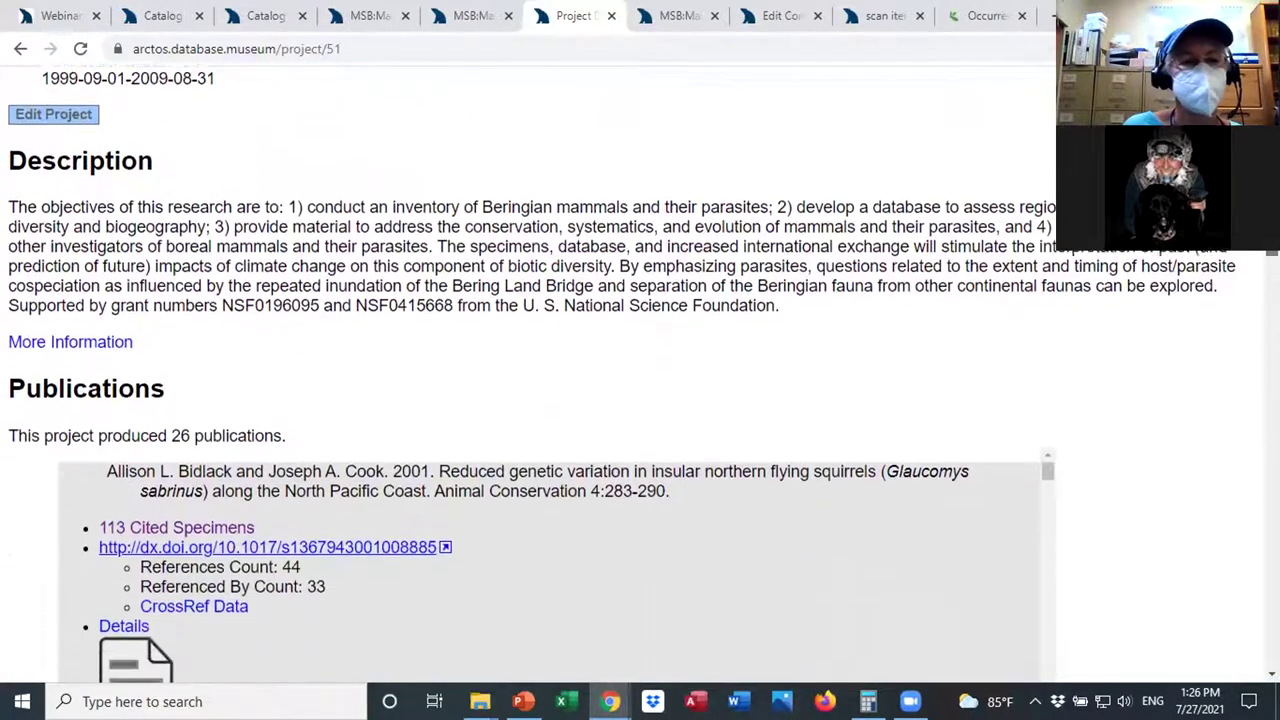
scroll(640, 370, "down", 3)
scroll(640, 370, "down", 3)
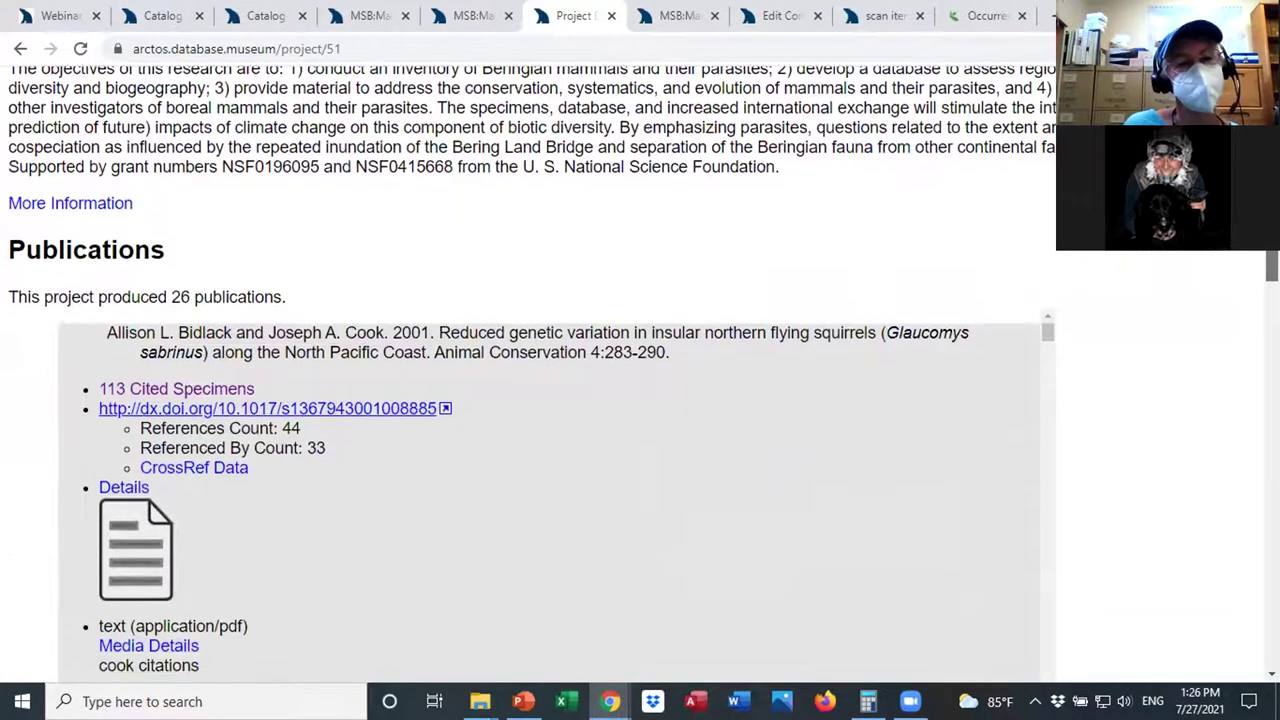
scroll(640, 370, "down", 5)
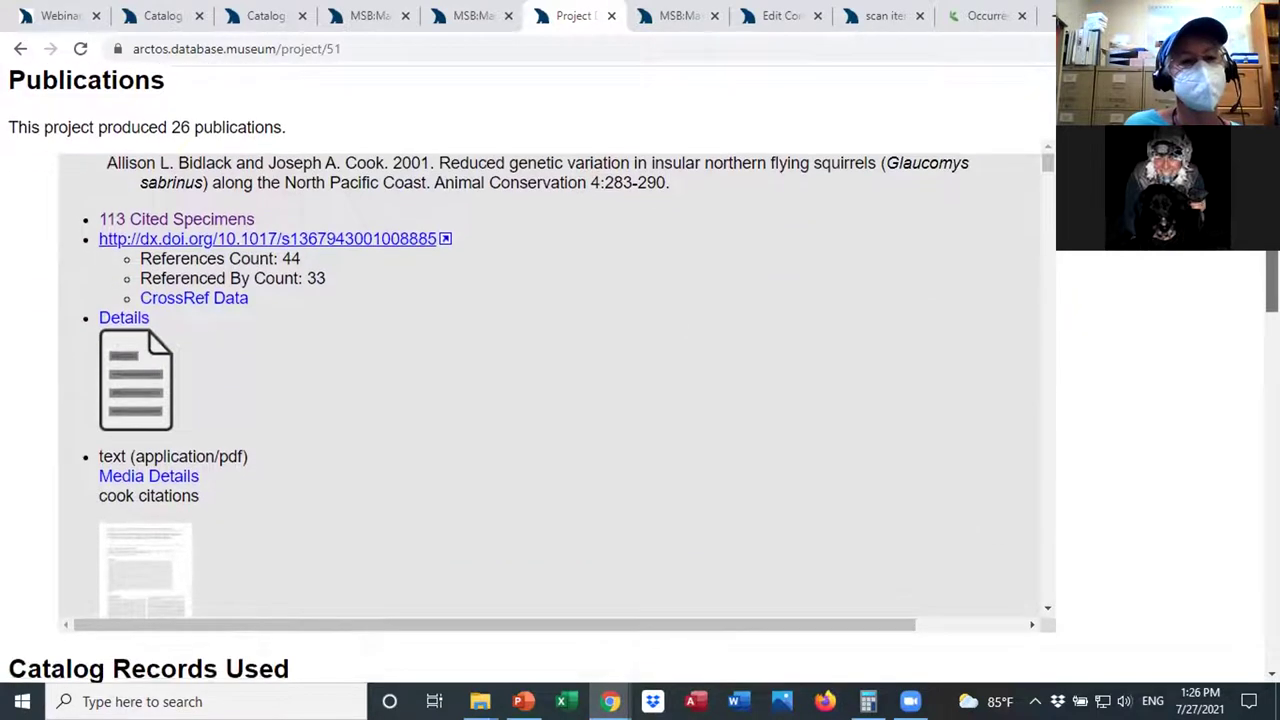
scroll(640, 370, "down", 6)
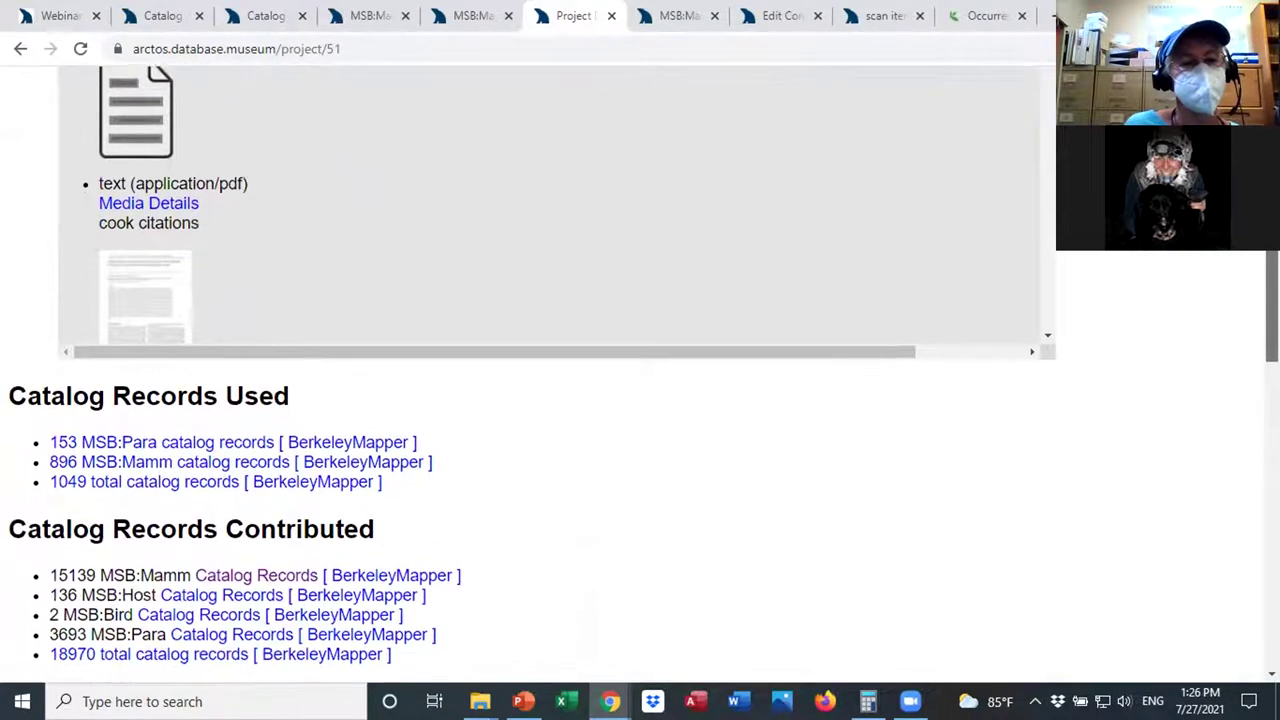
scroll(640, 370, "down", 3)
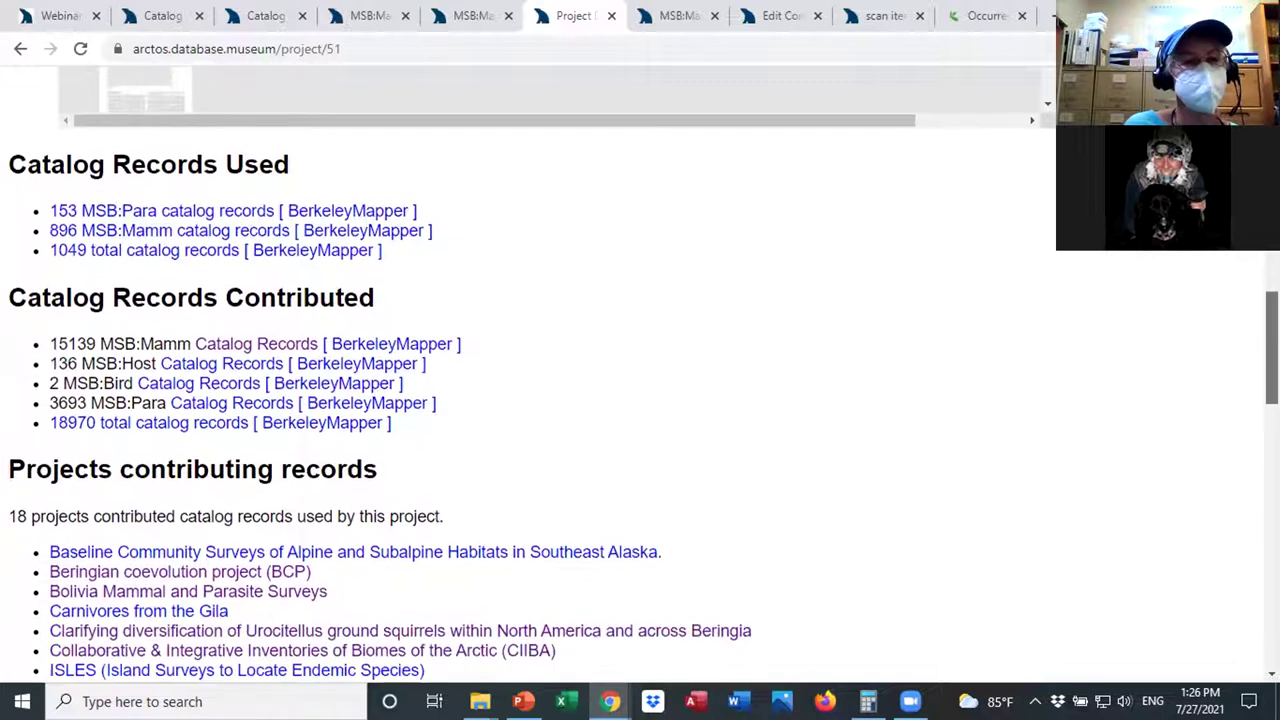
scroll(640, 370, "down", 4)
scroll(640, 370, "down", 6)
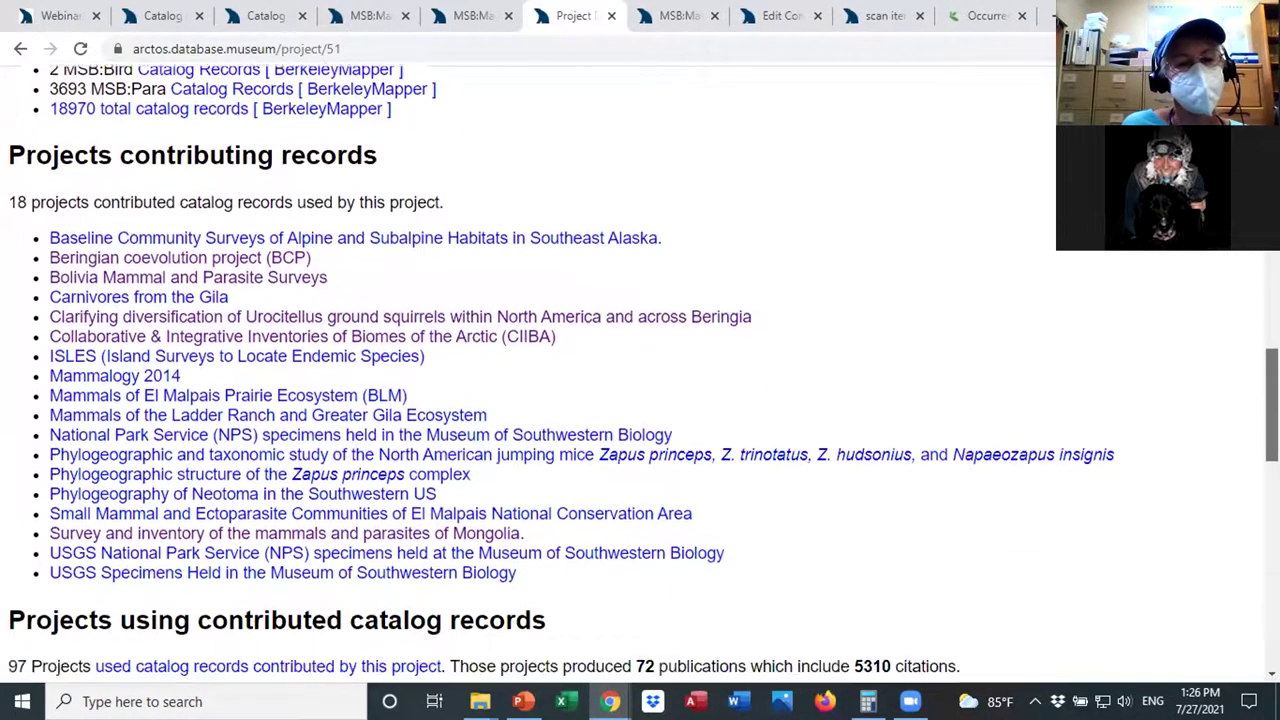
scroll(640, 370, "down", 2)
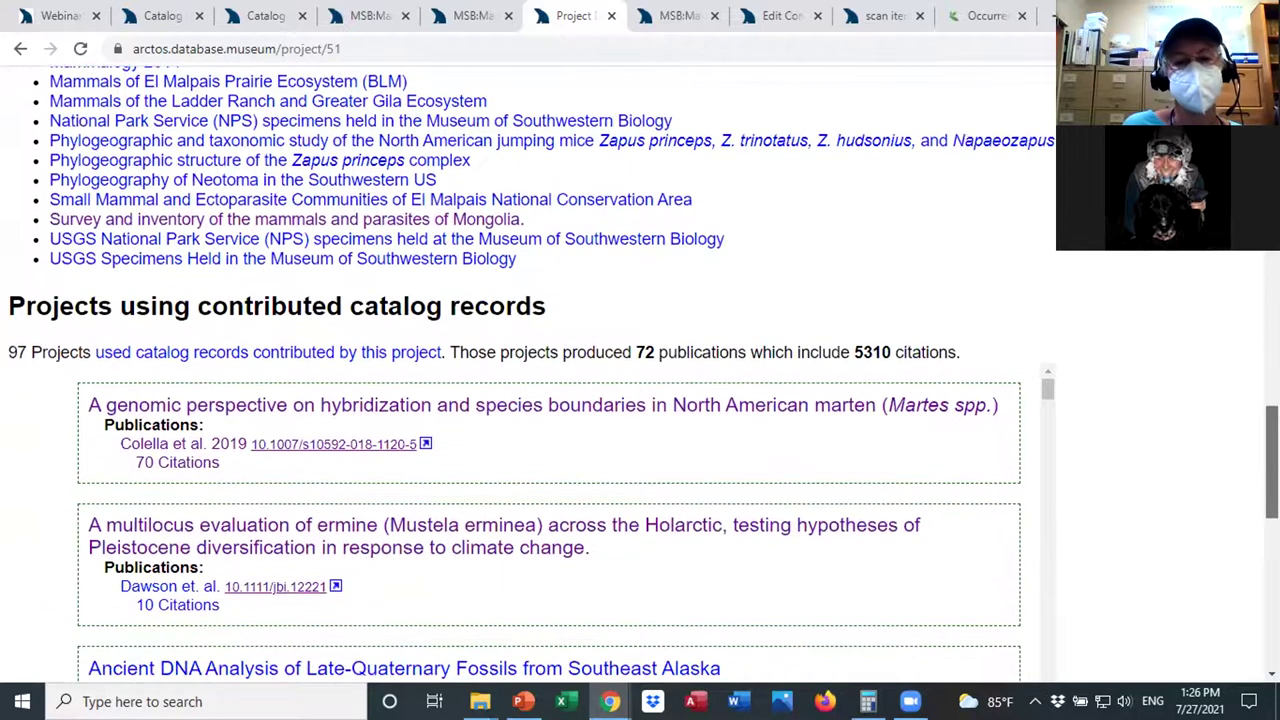
scroll(640, 370, "down", 1)
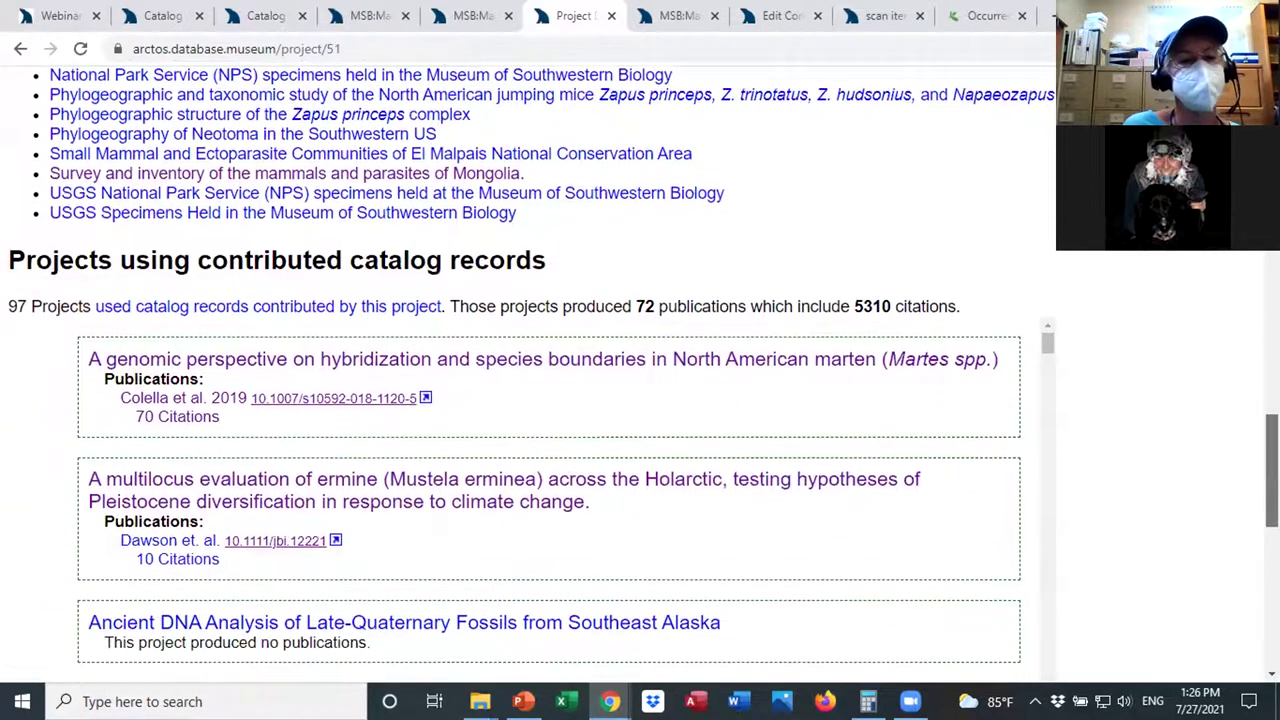
scroll(640, 370, "down", 1)
scroll(640, 370, "down", 6)
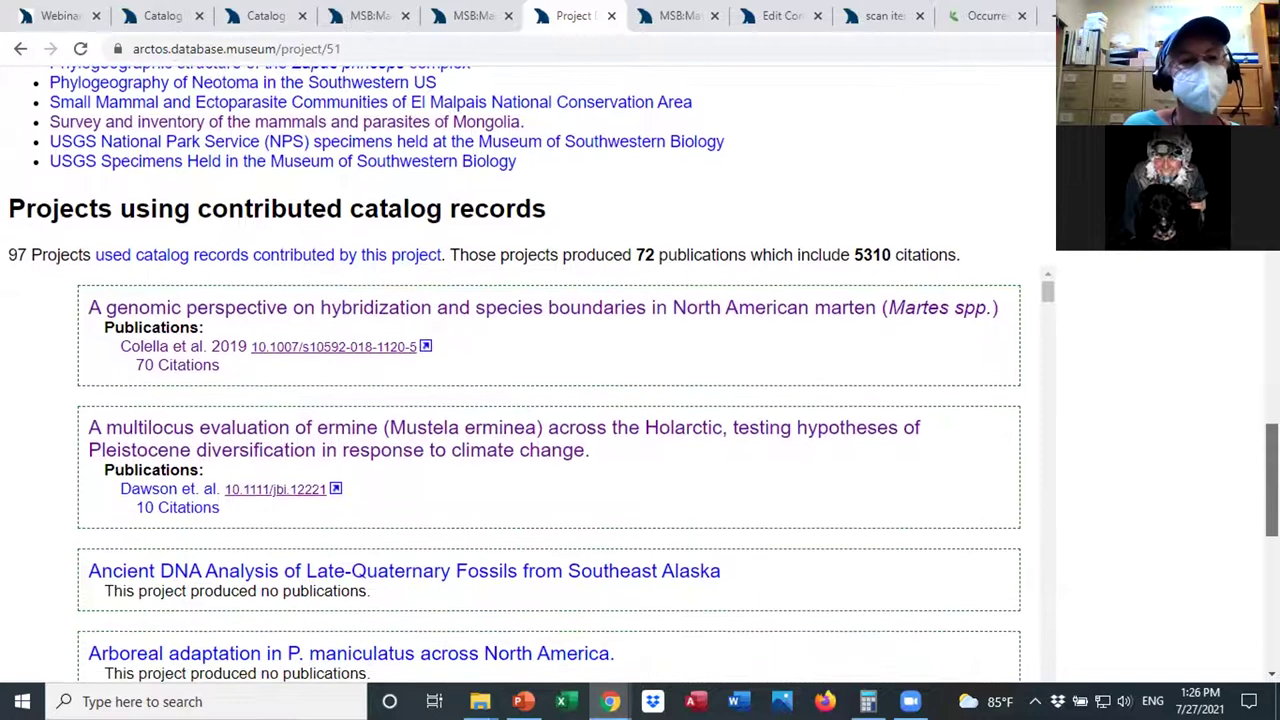
scroll(640, 370, "down", 3)
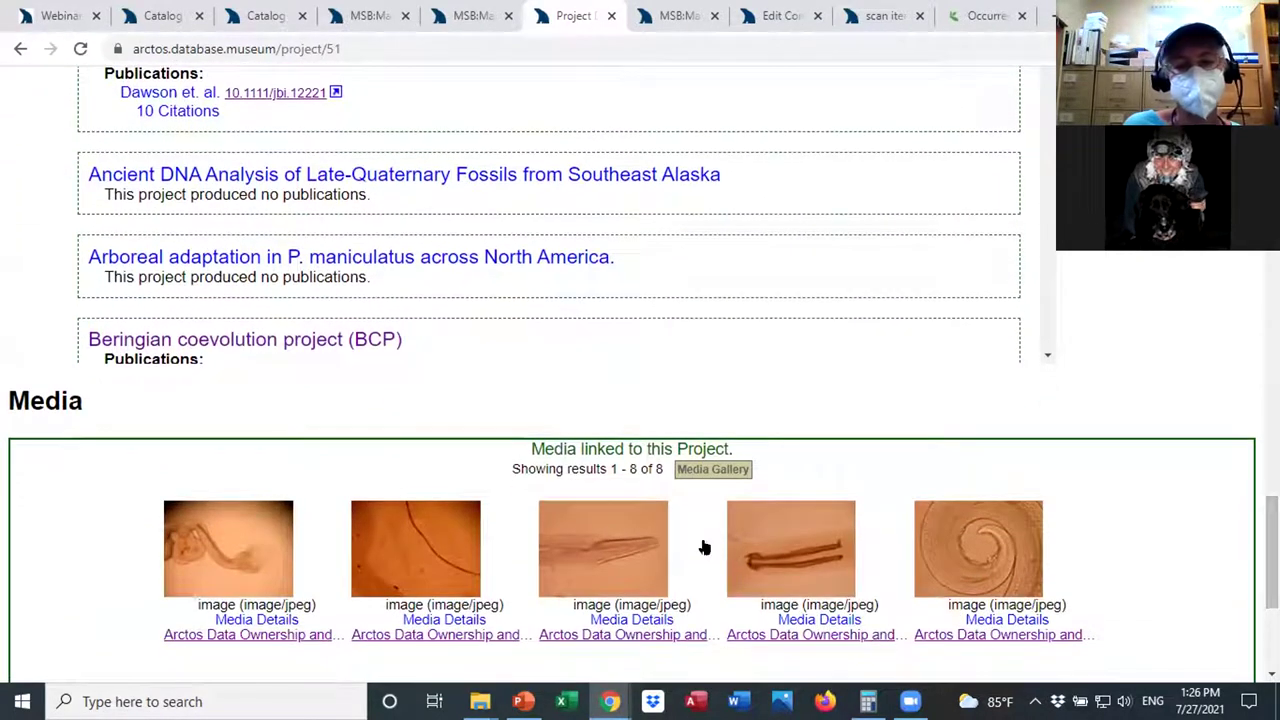
scroll(640, 370, "down", 6)
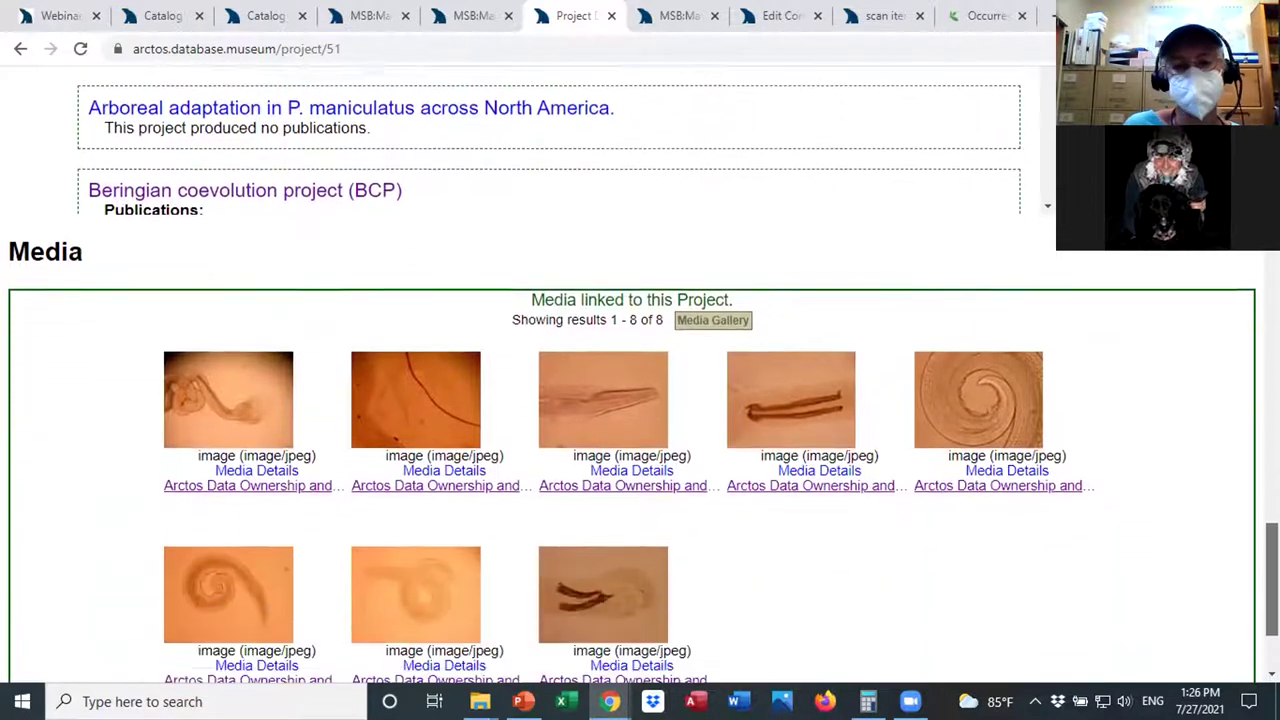
scroll(937, 248, "up", 3)
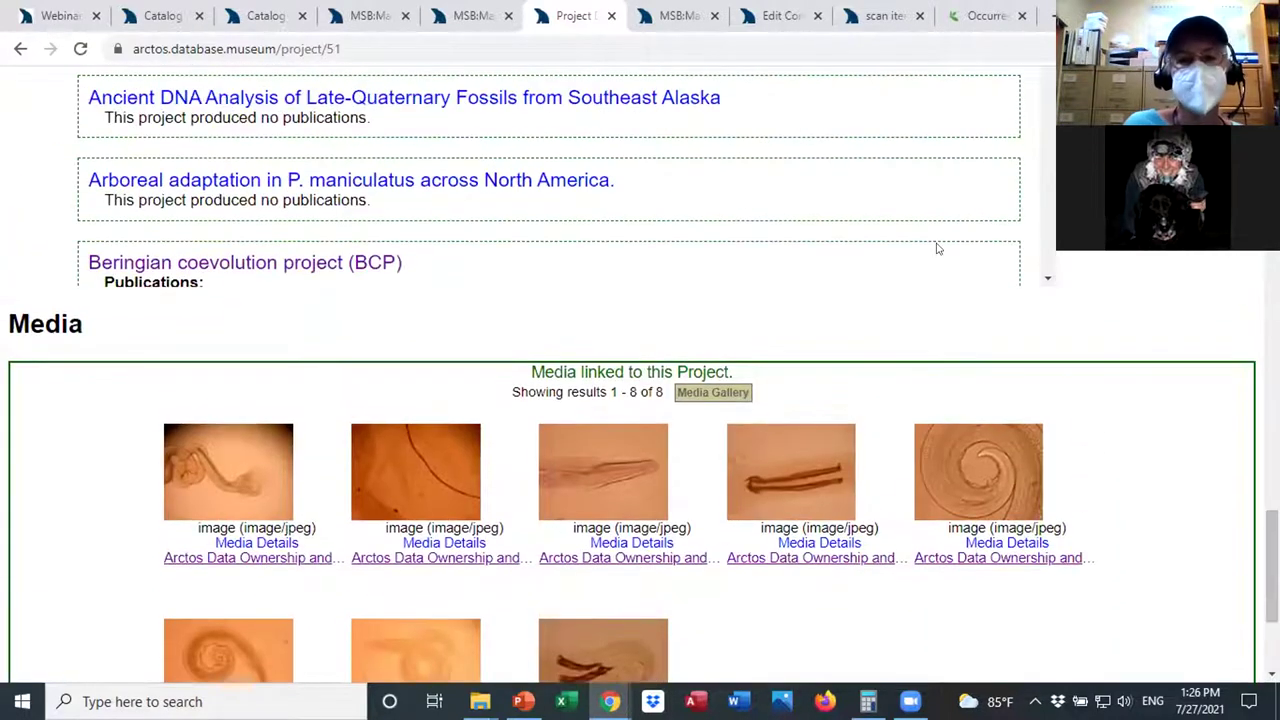
Peek at the MSB:Mamm:197674 tab, then go back to the BCP Edit Project form.
left_click(468, 16)
left_click(575, 15)
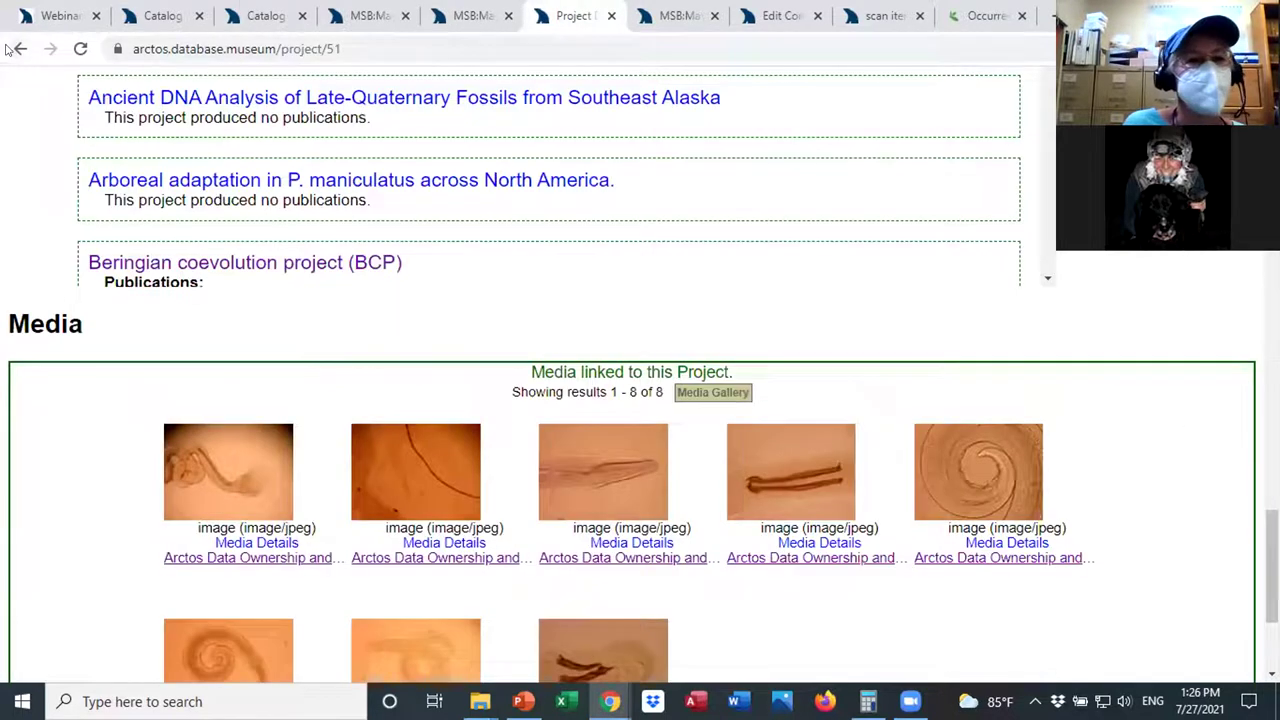
left_click(20, 48)
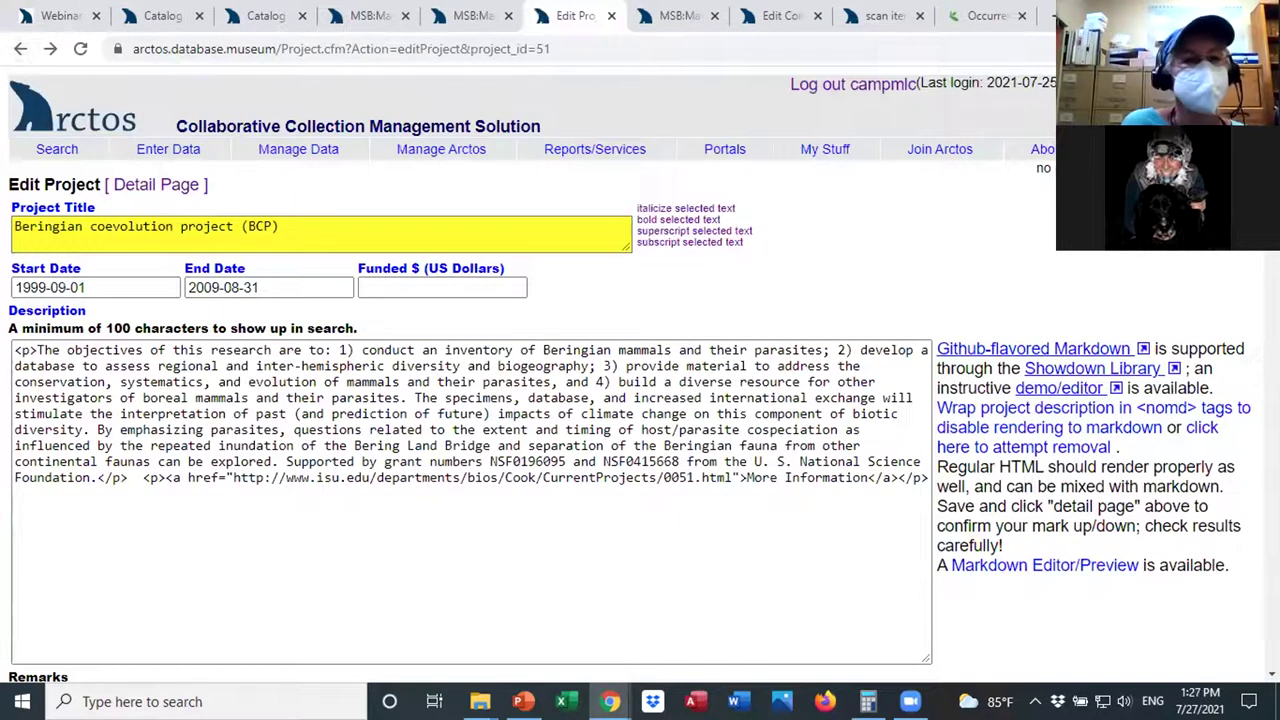
From loan 2014.003.Para, view the Morphological Assessment of Soboliphyme baturini project's detail page, then return to the loan.
left_click(20, 48)
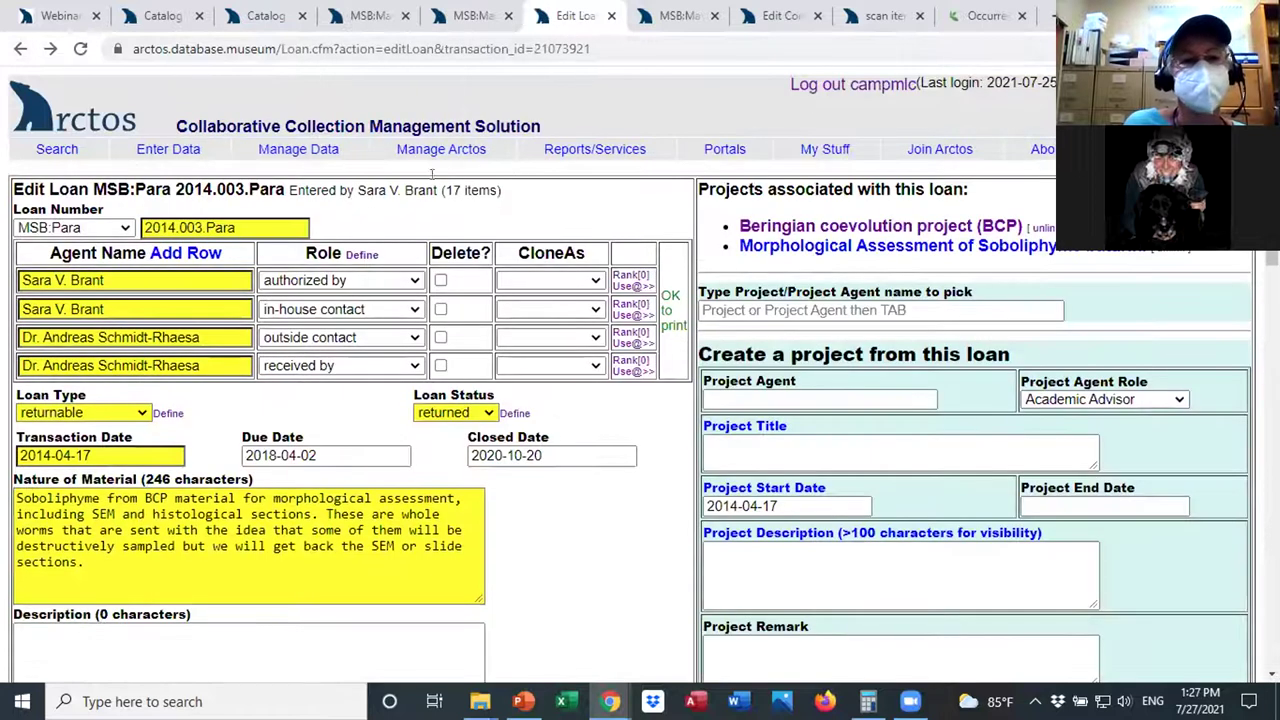
left_click(876, 248)
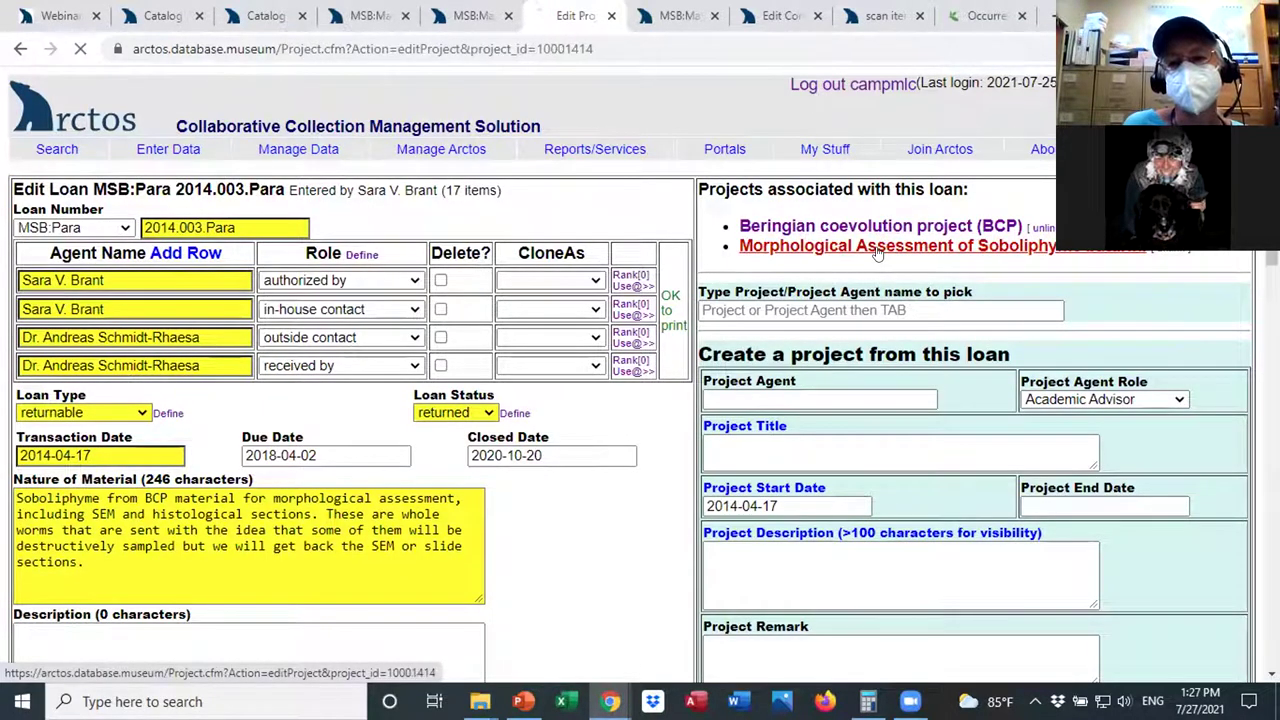
left_click(180, 186)
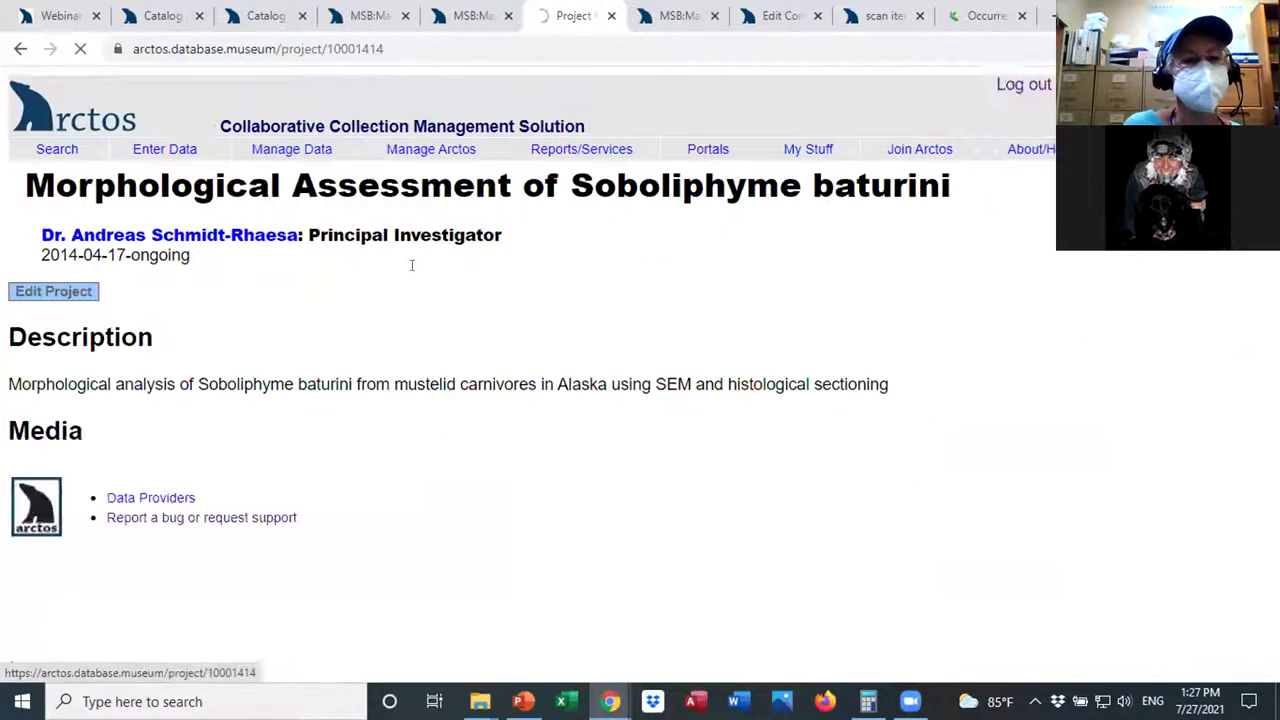
scroll(644, 374, "down", 1)
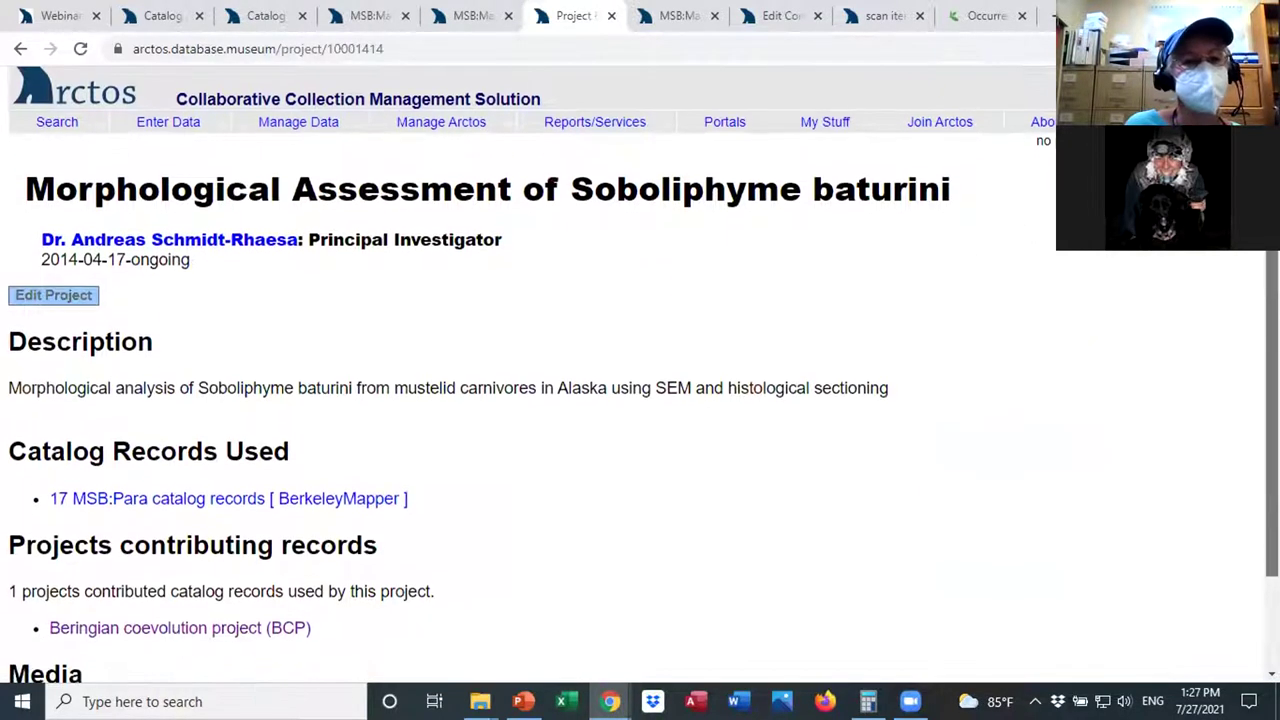
scroll(640, 374, "down", 1)
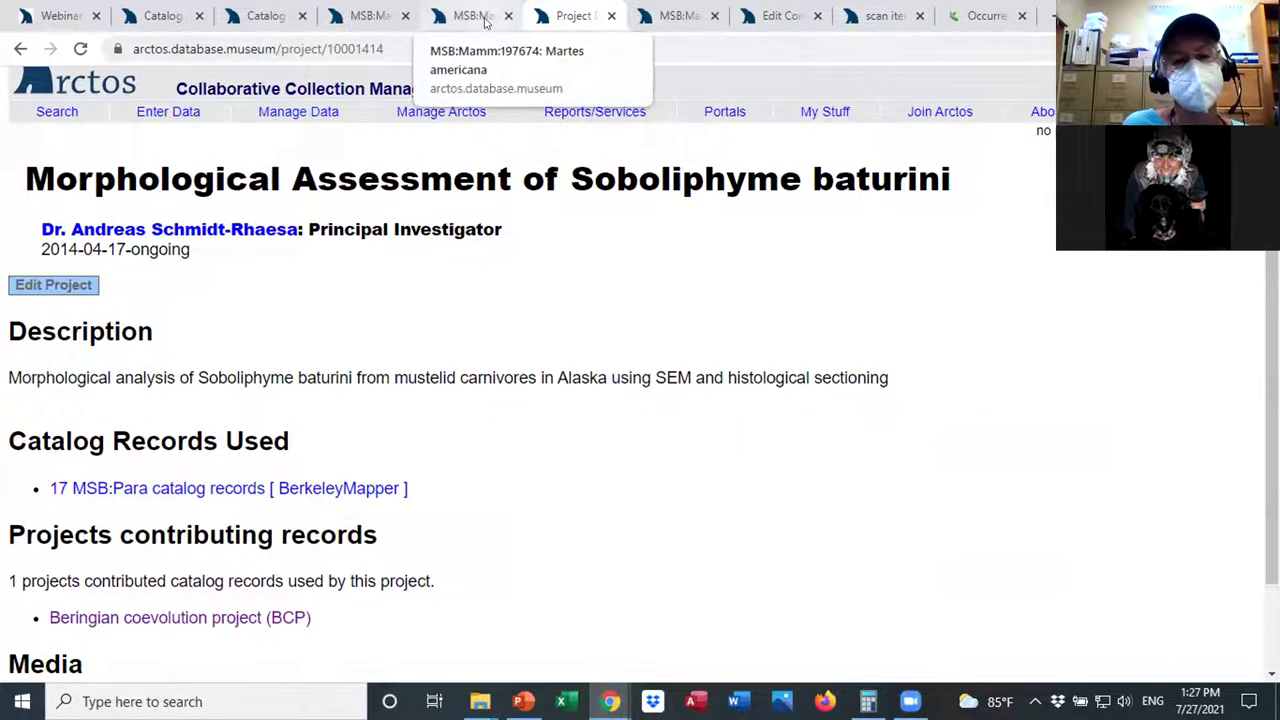
left_click(20, 50)
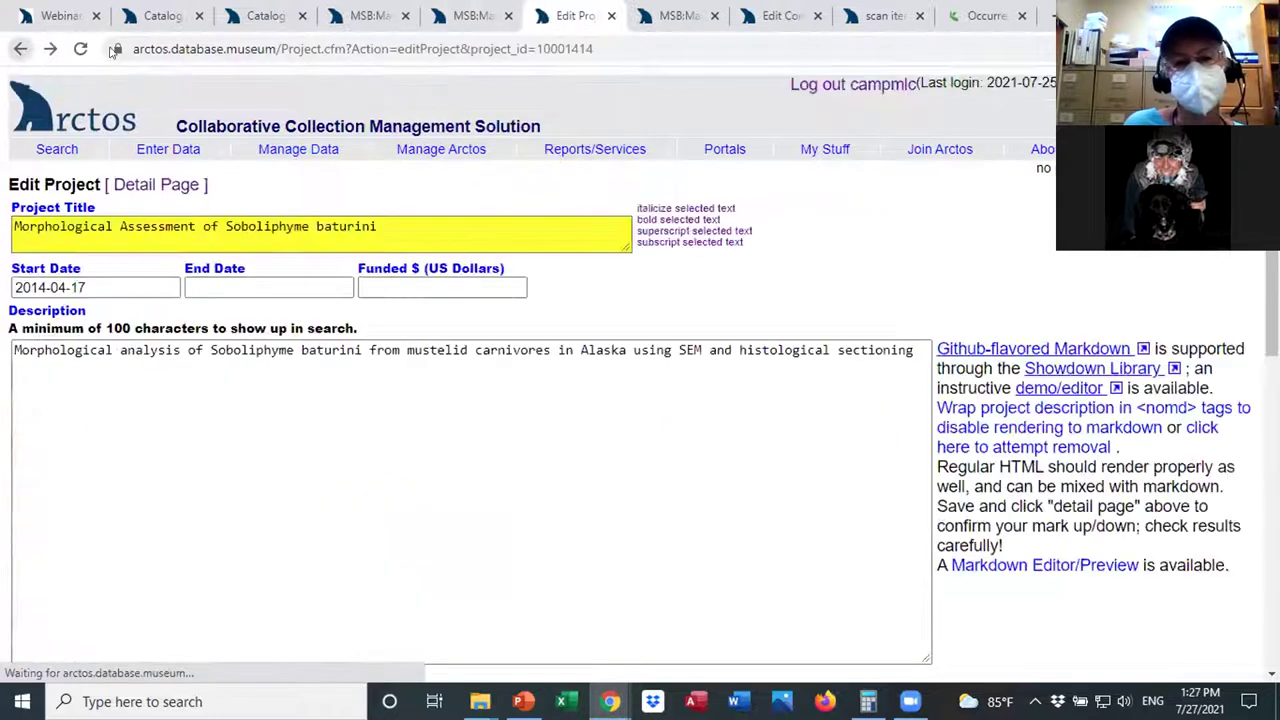
left_click(20, 50)
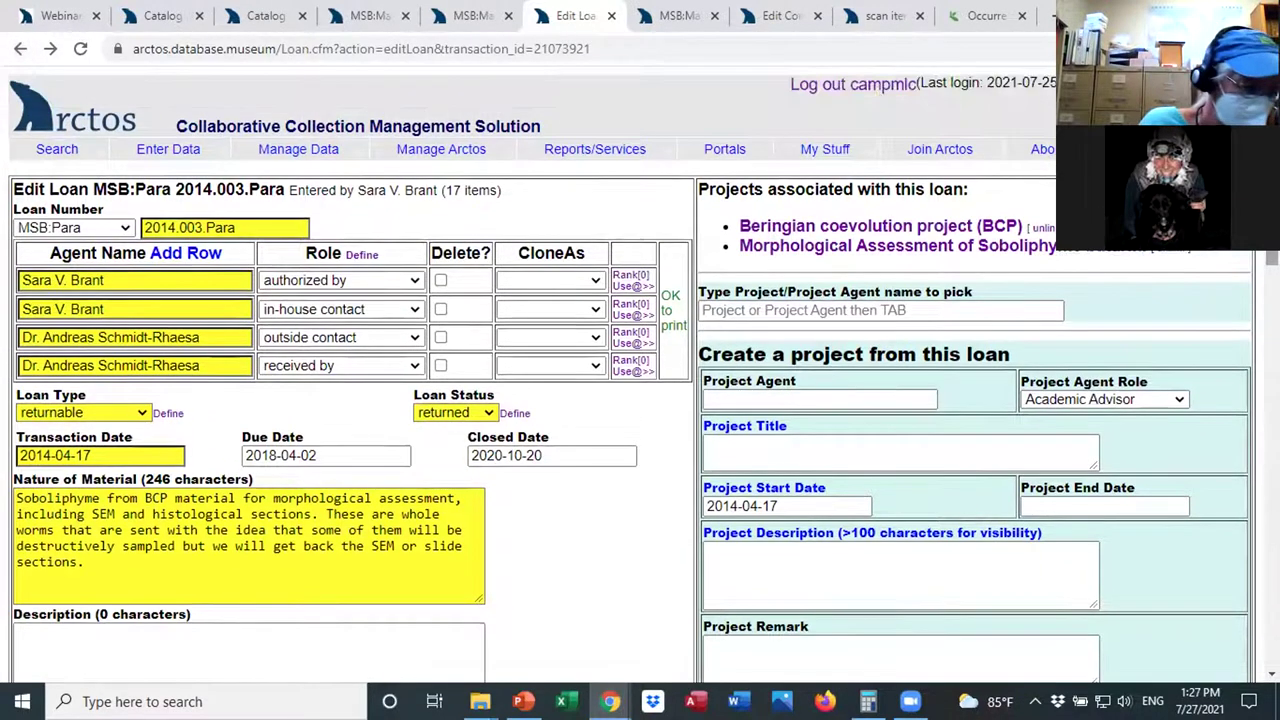
left_click(458, 18)
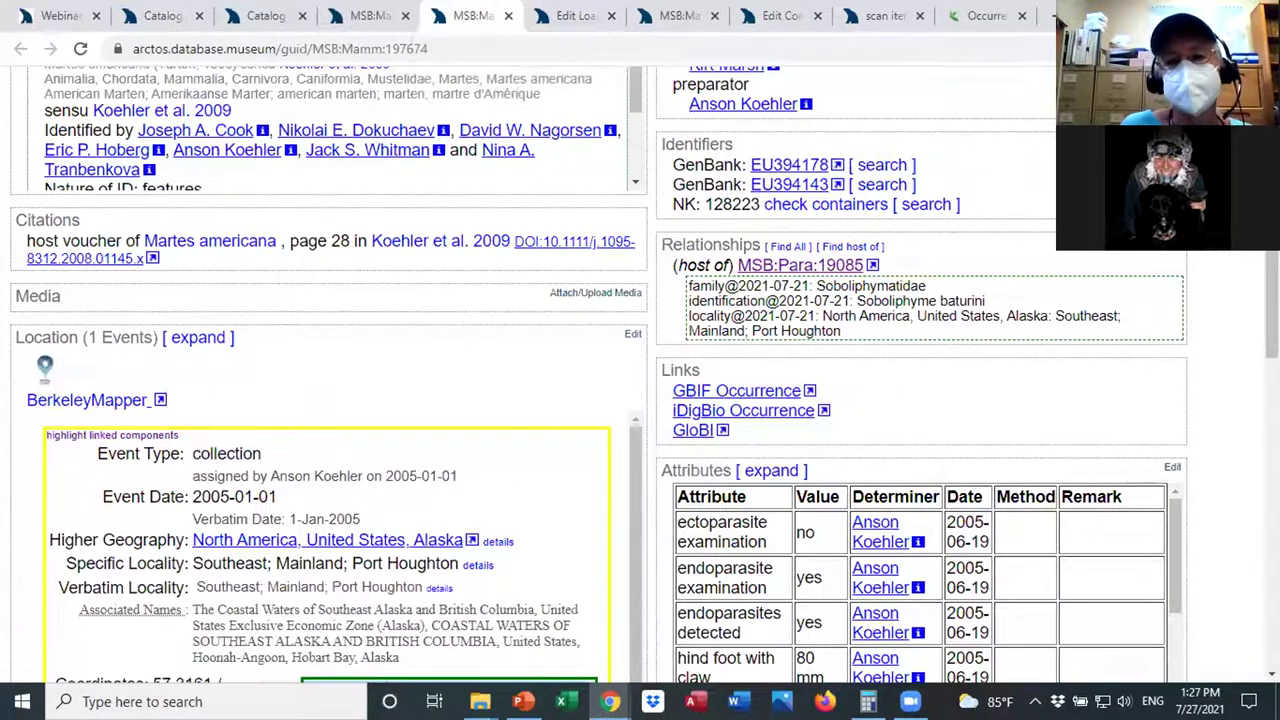
scroll(640, 370, "up", 2)
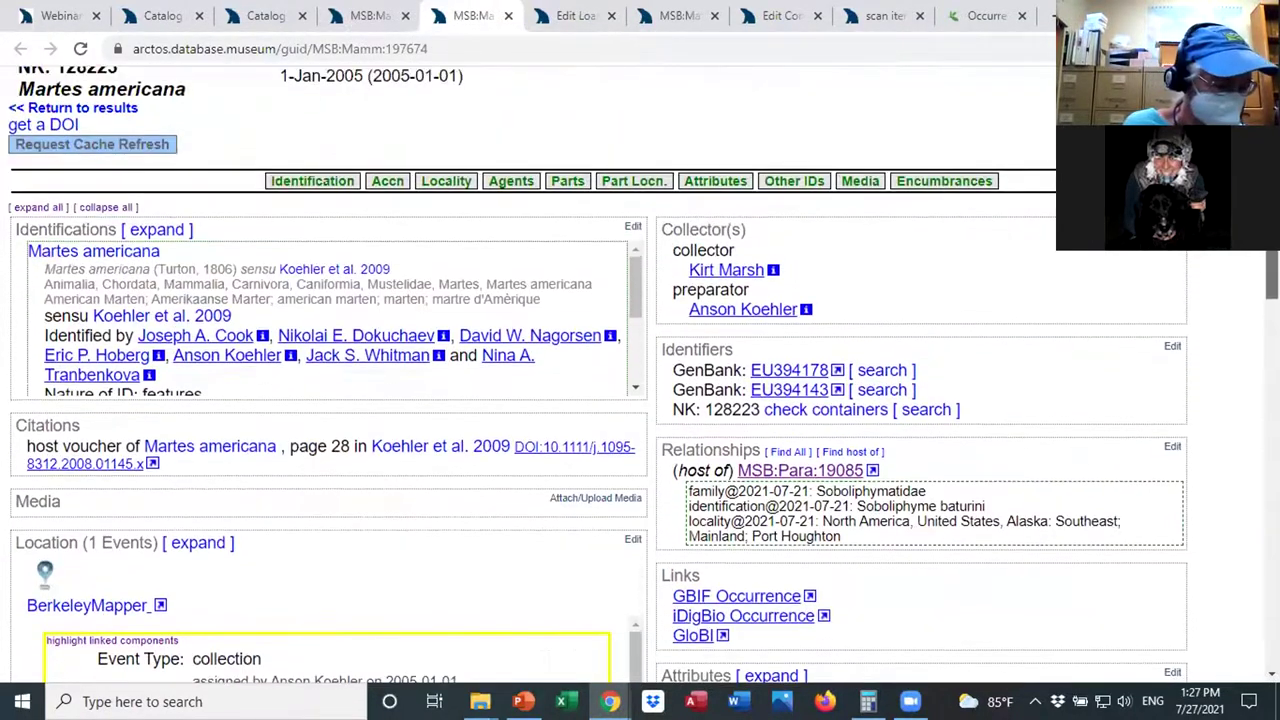
scroll(1022, 231, "up", 1)
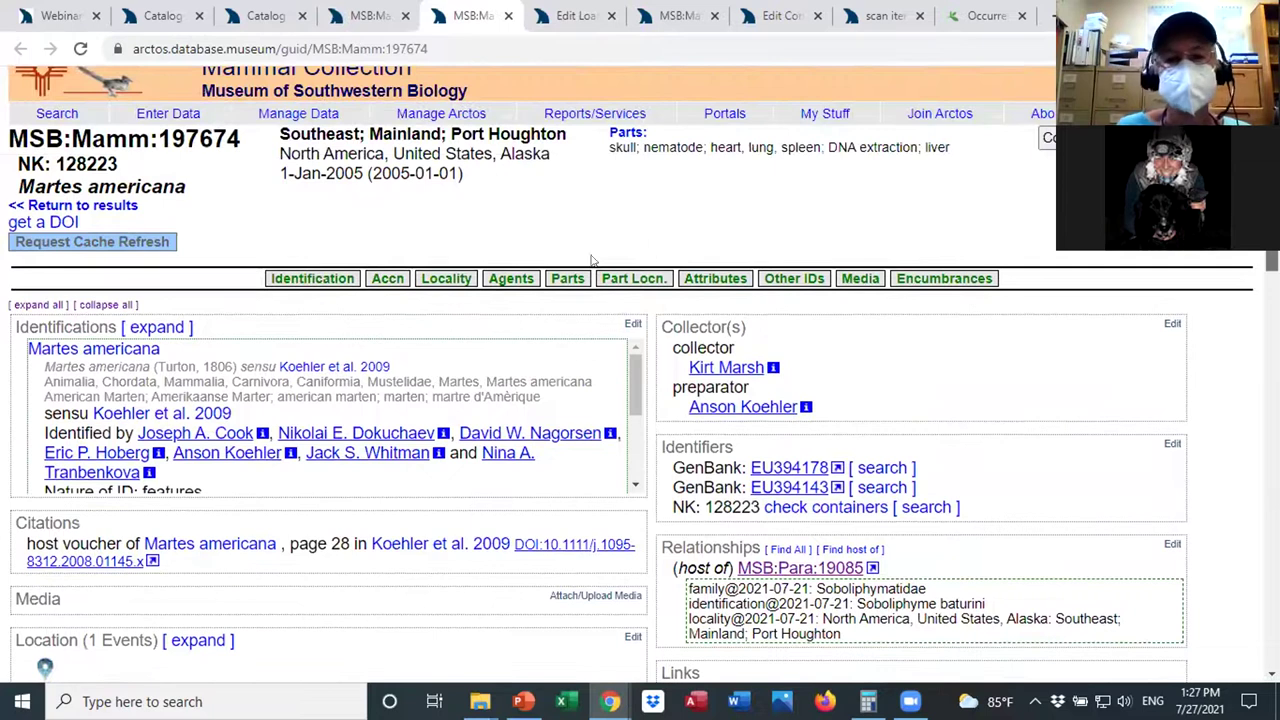
scroll(481, 216, "down", 1)
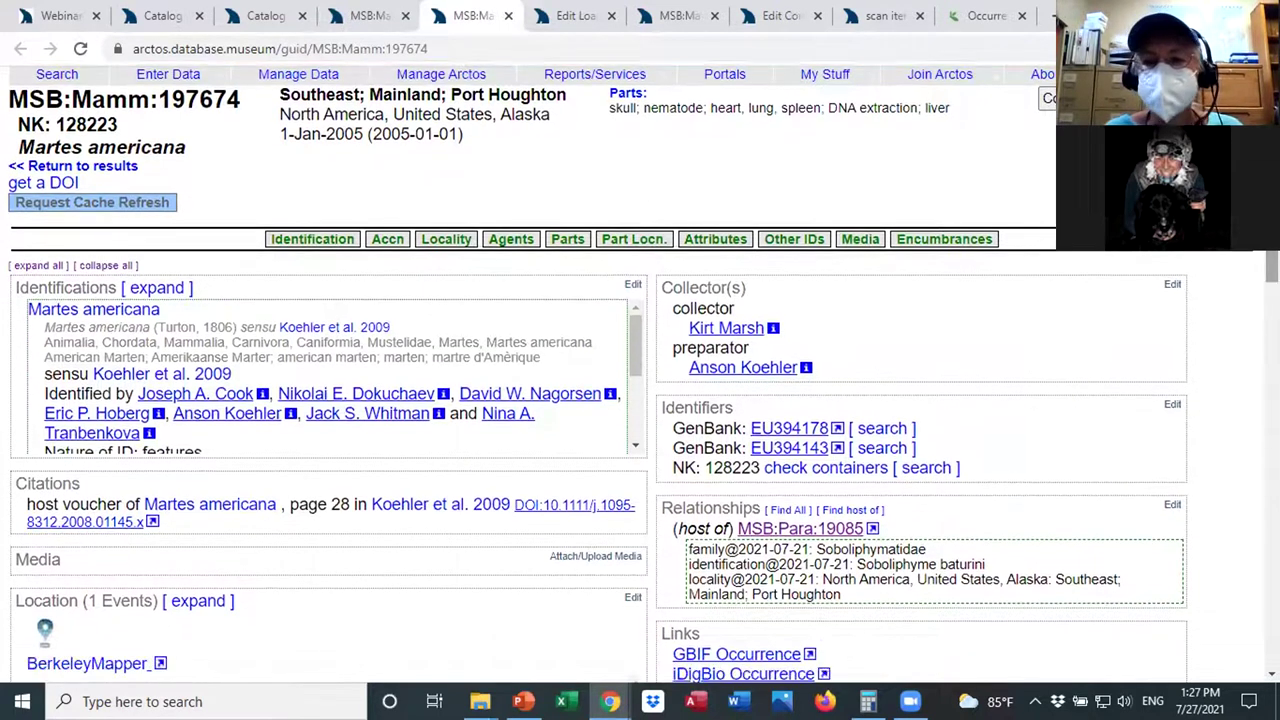
scroll(640, 400, "down", 2)
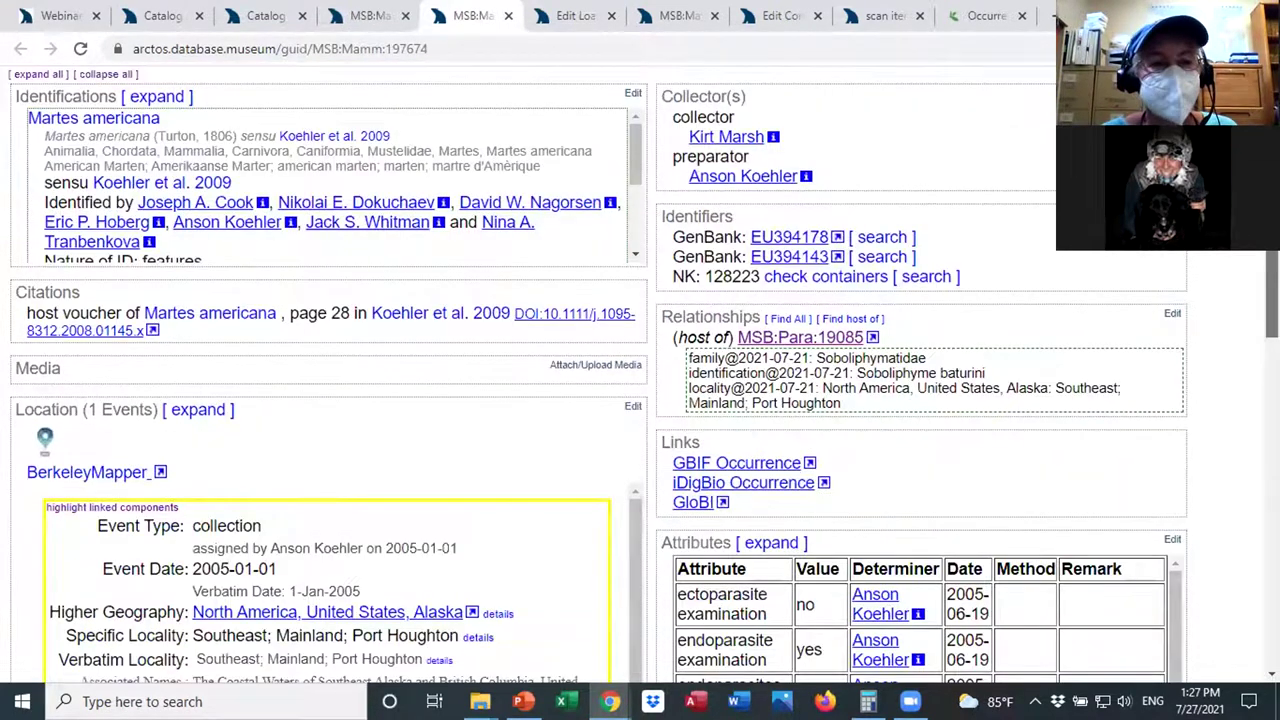
scroll(640, 400, "down", 1)
scroll(778, 209, "down", 2)
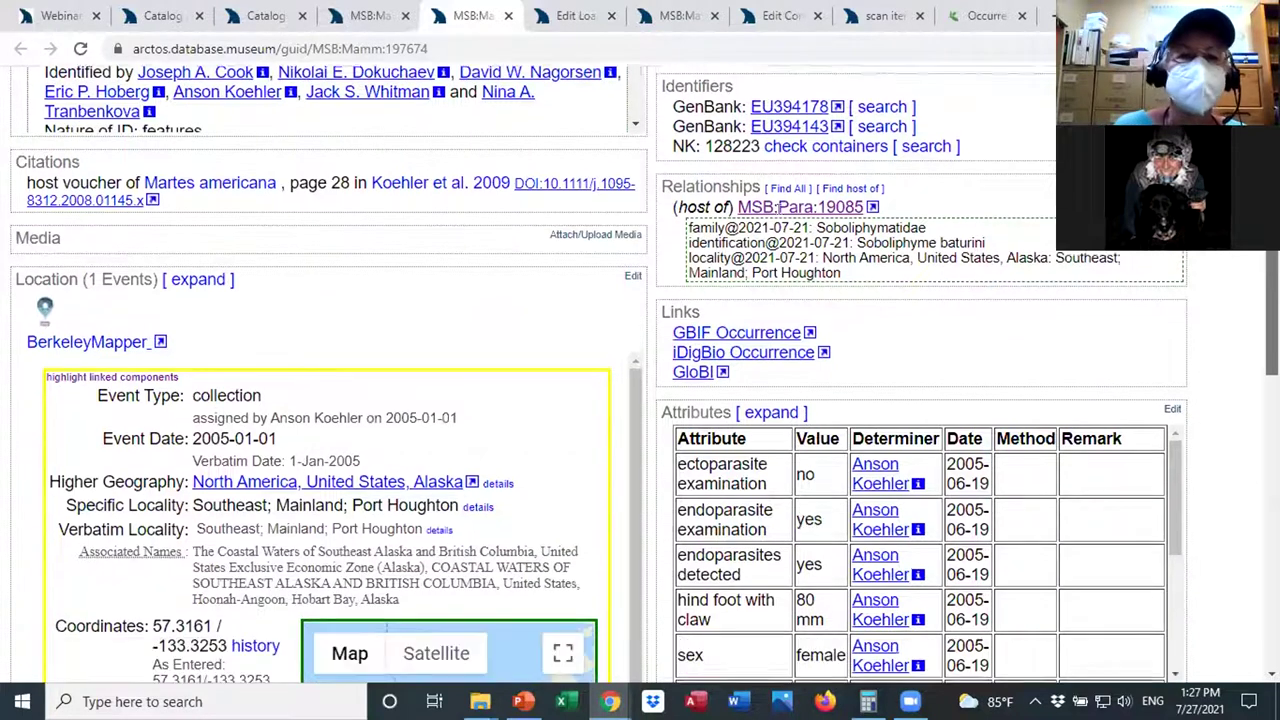
scroll(640, 400, "down", 2)
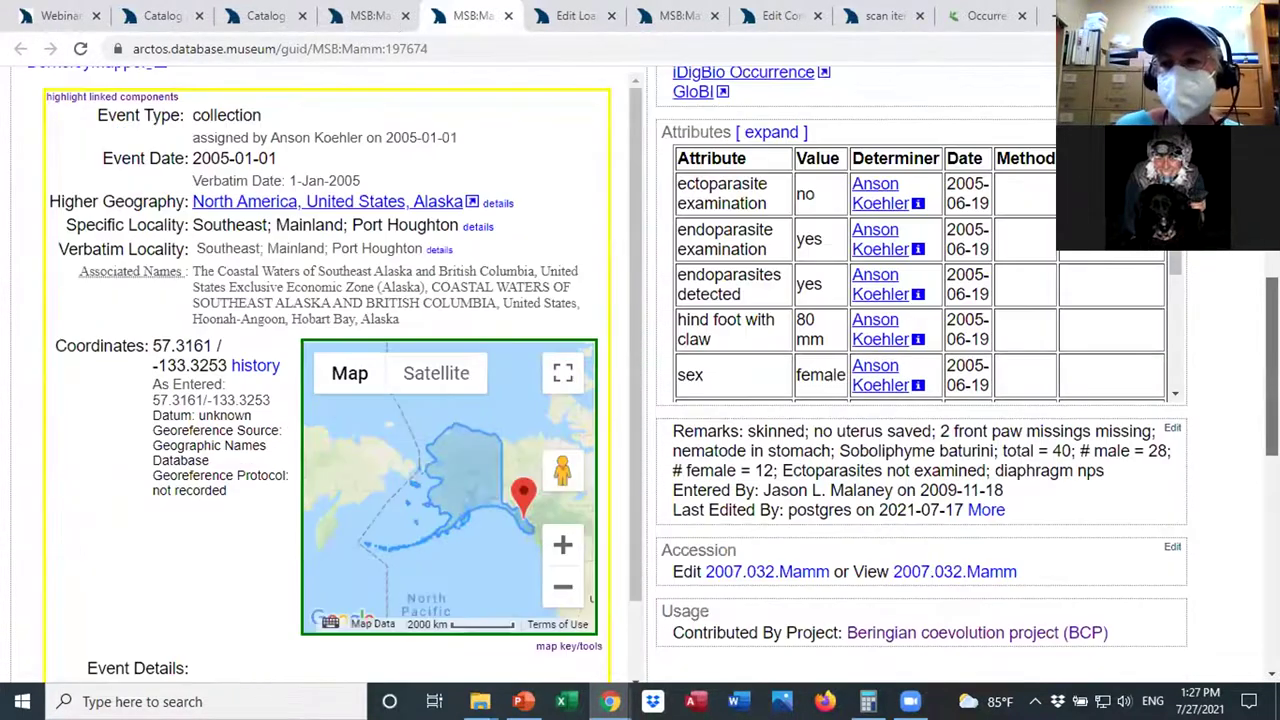
scroll(640, 400, "down", 1)
Switch to MSB:Mamm:289396 and highlight its DNA extraction part's name, storage location and on-loan disposition.
key("ctrl+shift+Tab")
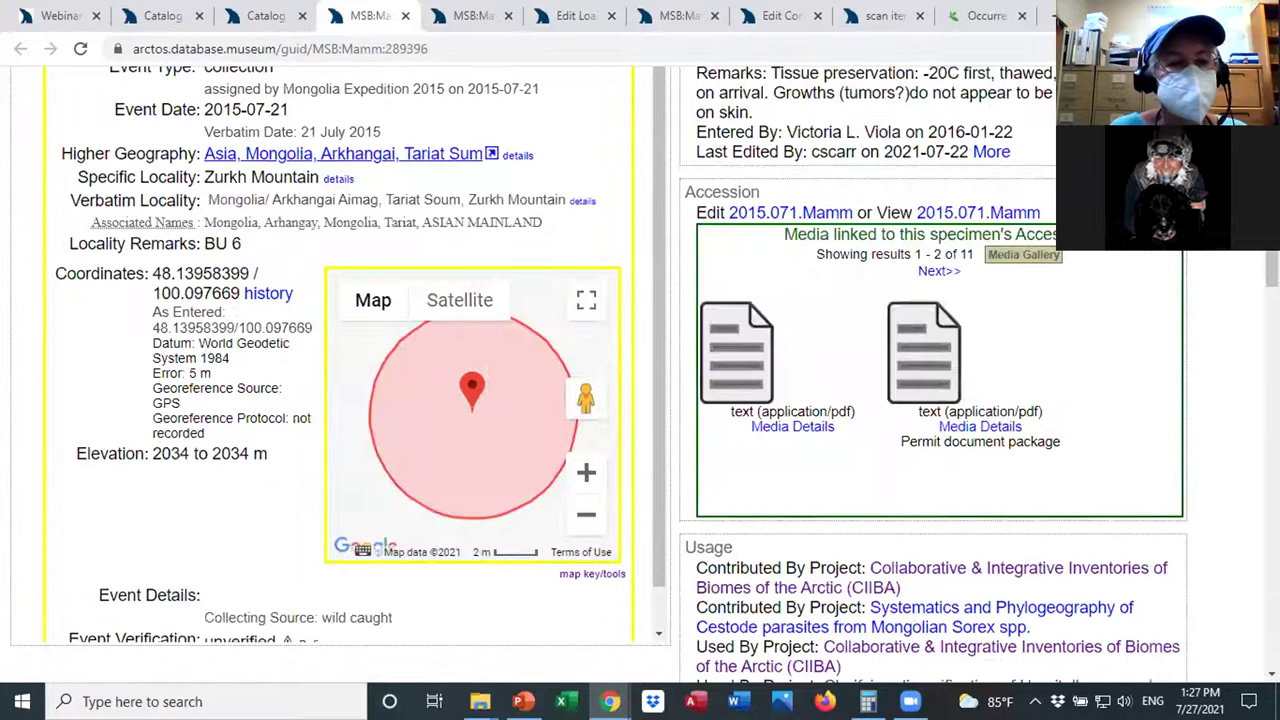
scroll(640, 400, "down", 5)
scroll(397, 254, "down", 9)
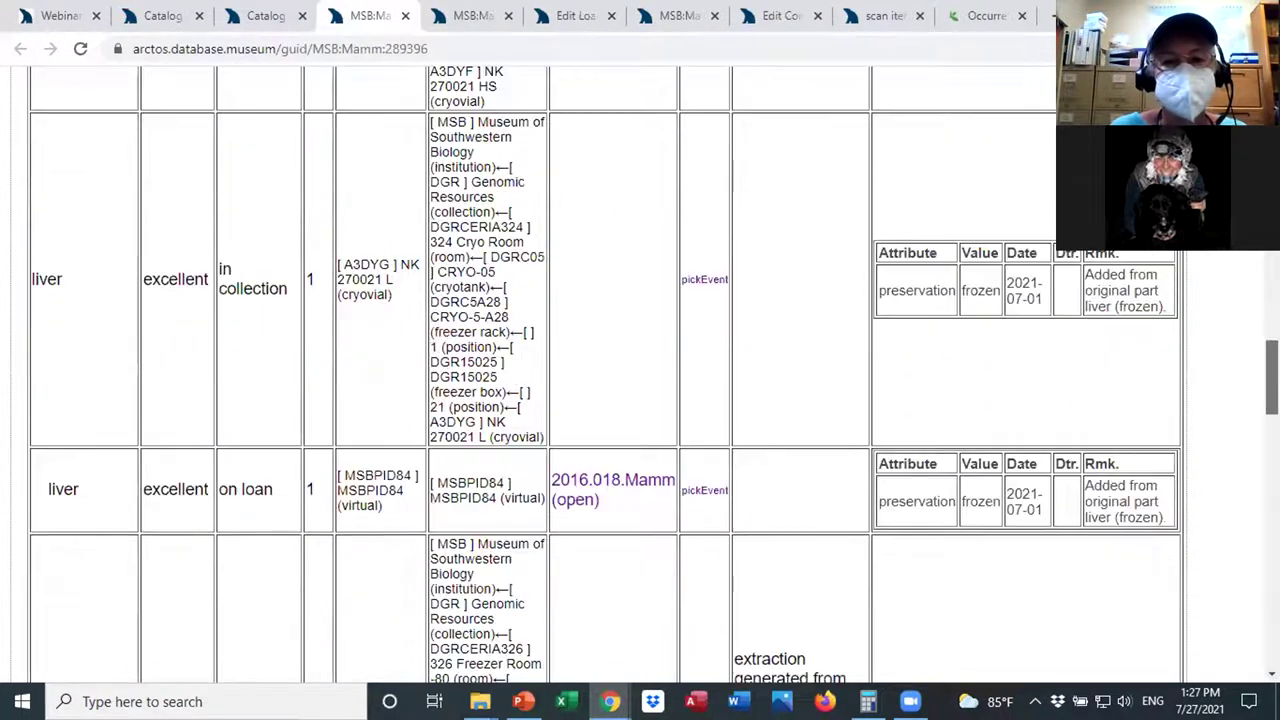
scroll(397, 254, "up", 2)
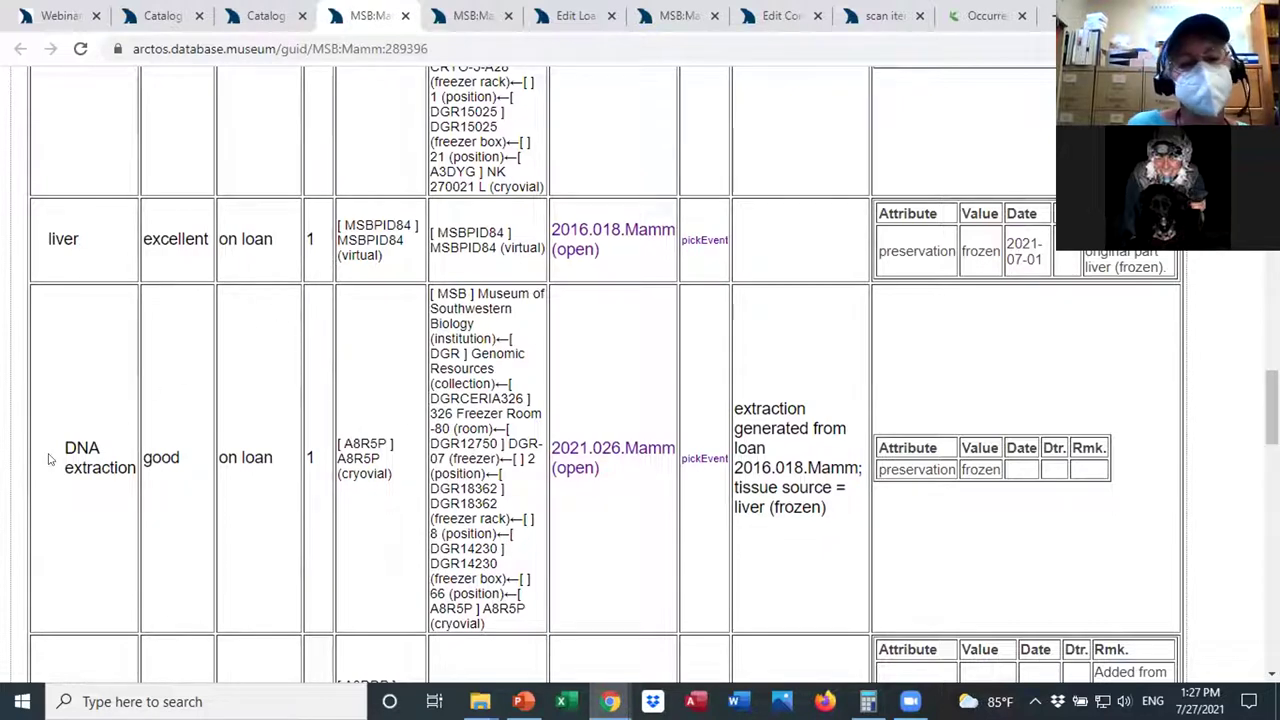
left_click_drag(55, 448, 137, 468)
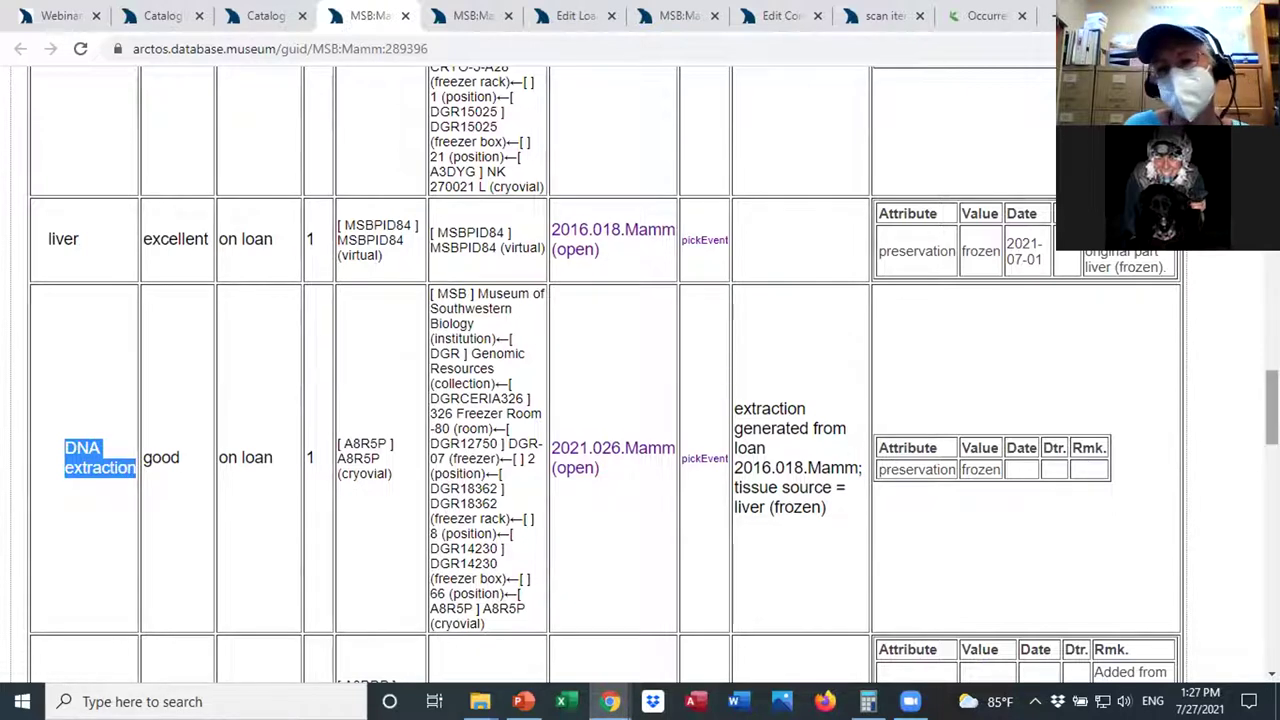
scroll(878, 326, "up", 1)
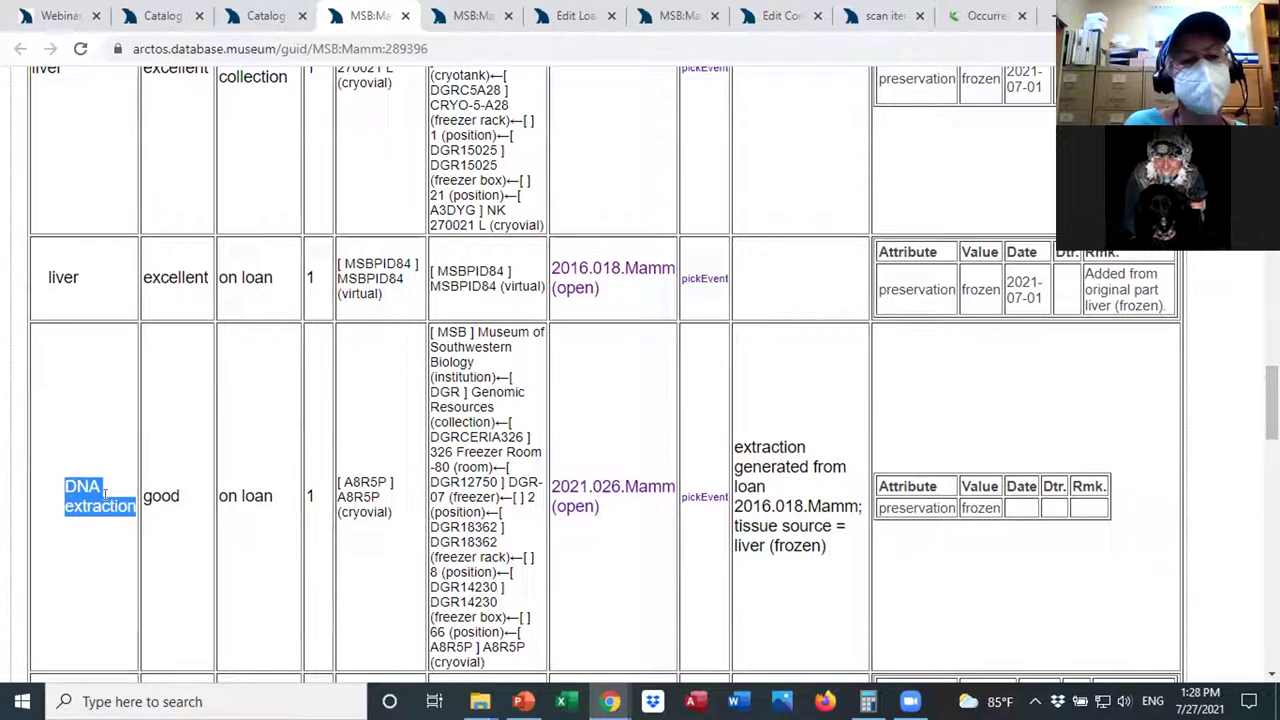
left_click(121, 548)
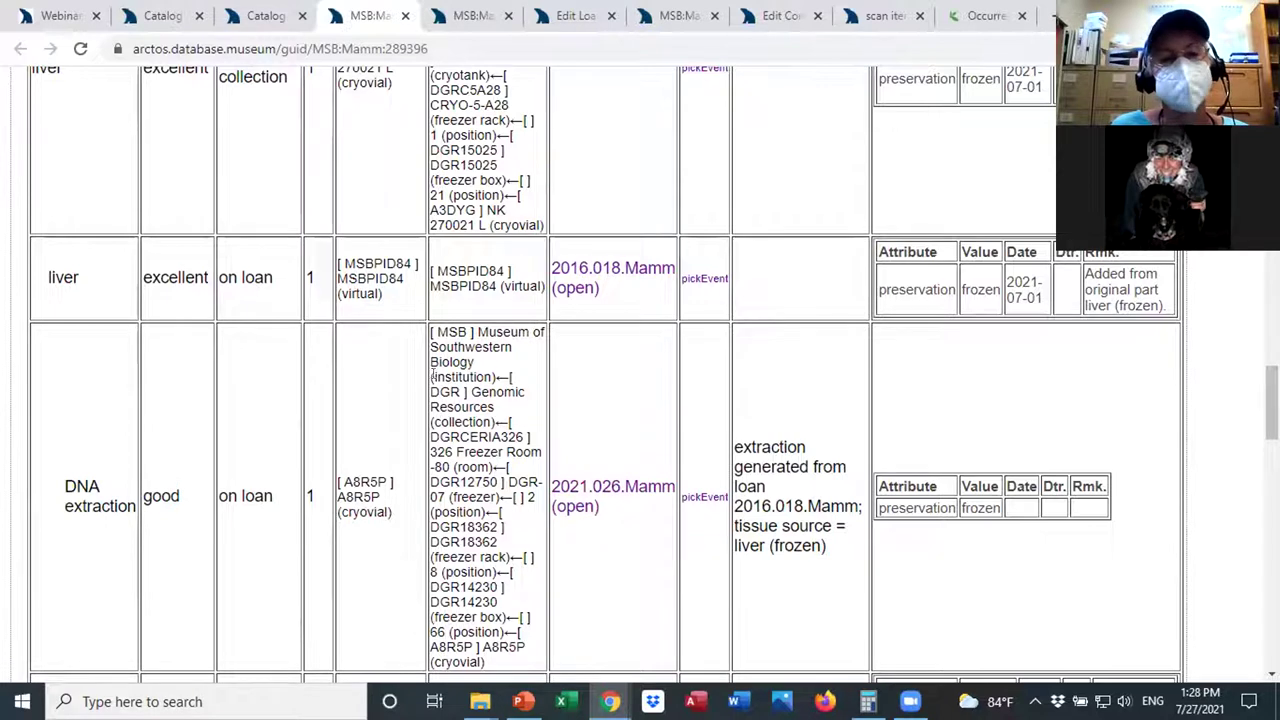
left_click_drag(427, 328, 485, 556)
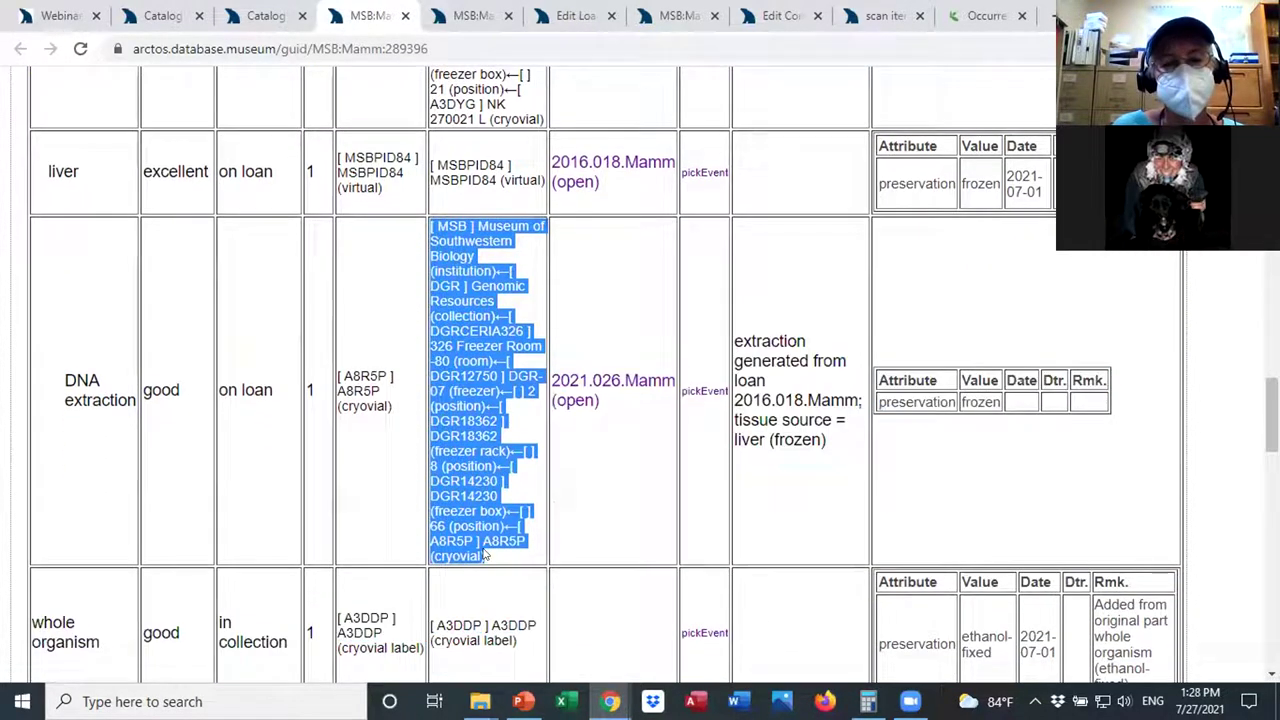
triple_click(270, 391)
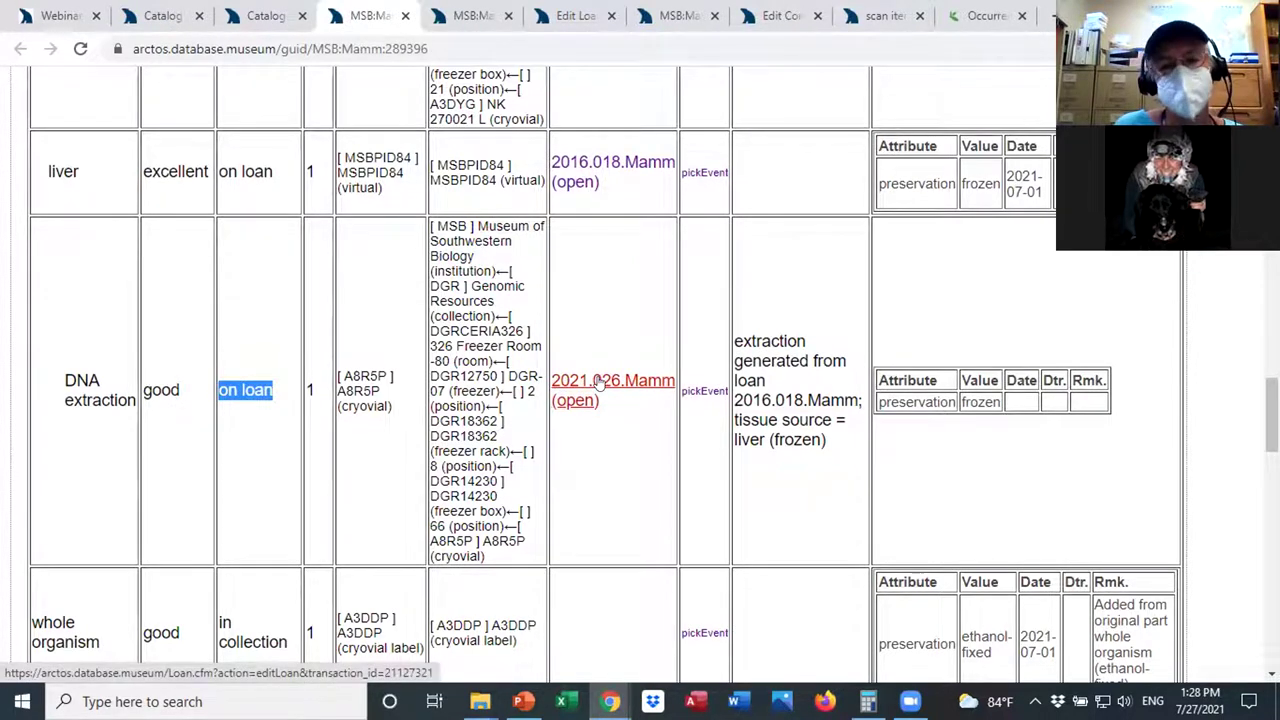
scroll(1190, 345, "up", 1)
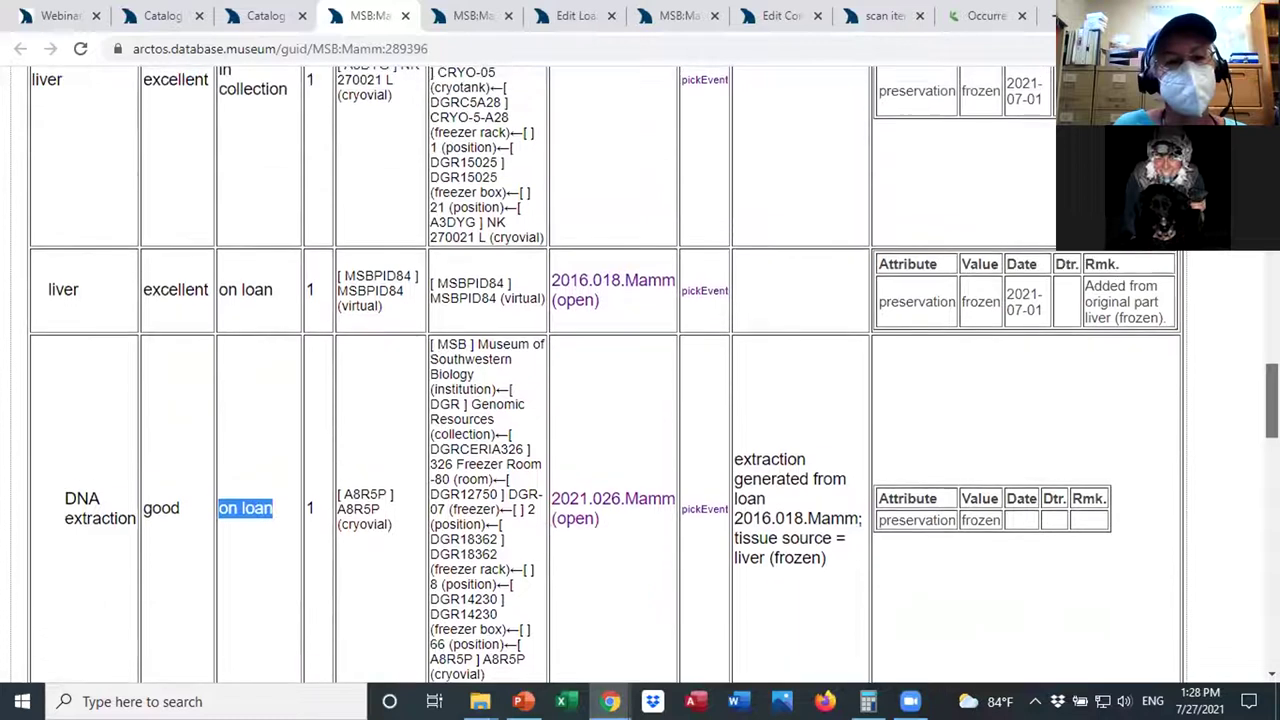
scroll(1232, 278, "up", 5)
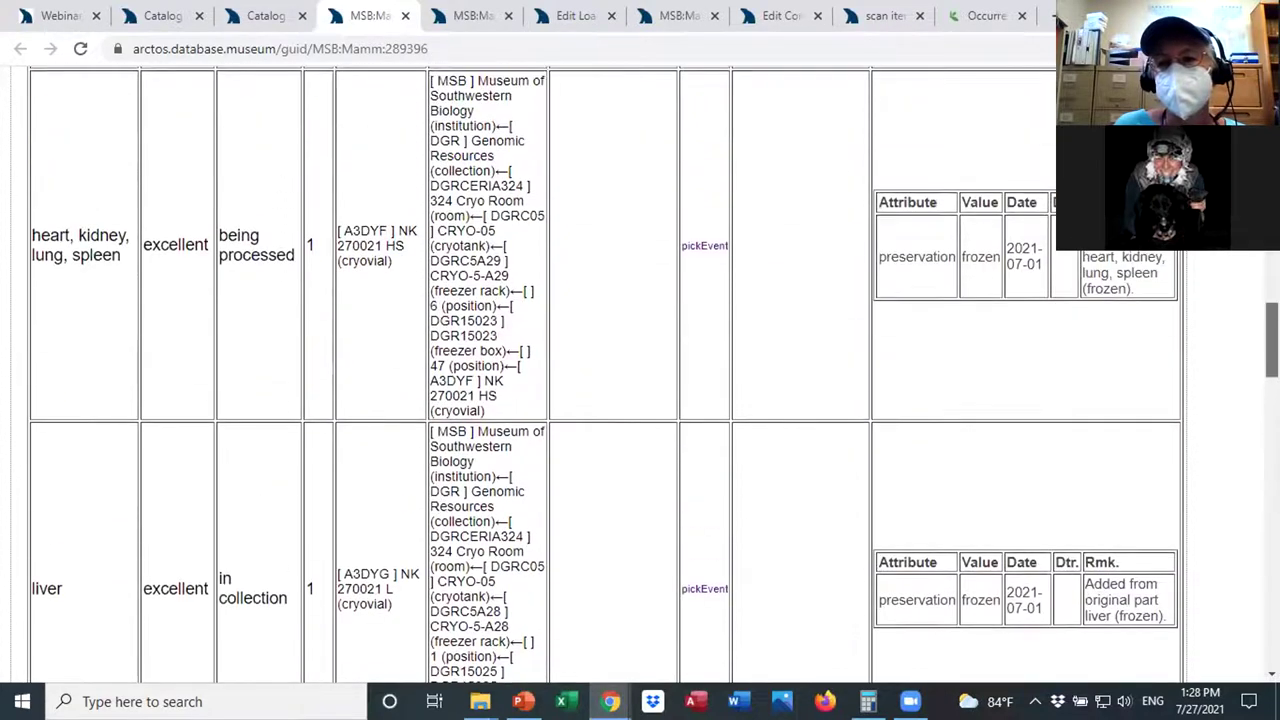
scroll(1232, 278, "up", 2)
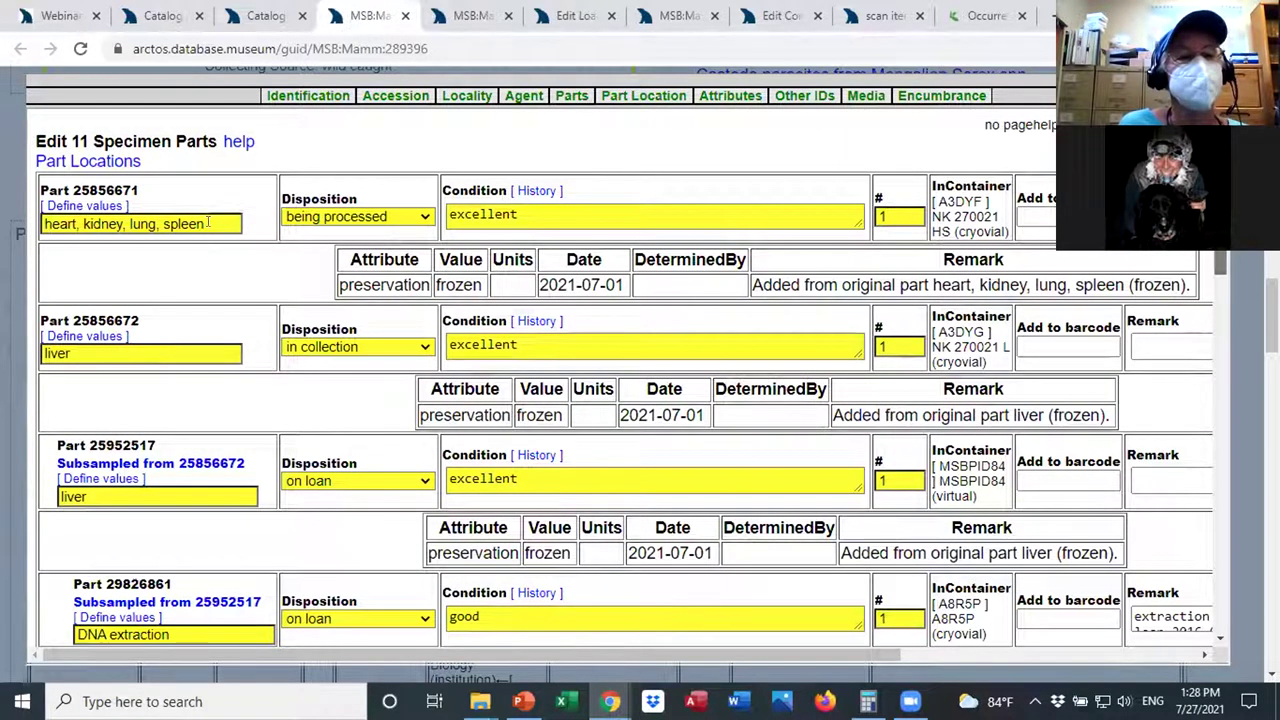
left_click(424, 218)
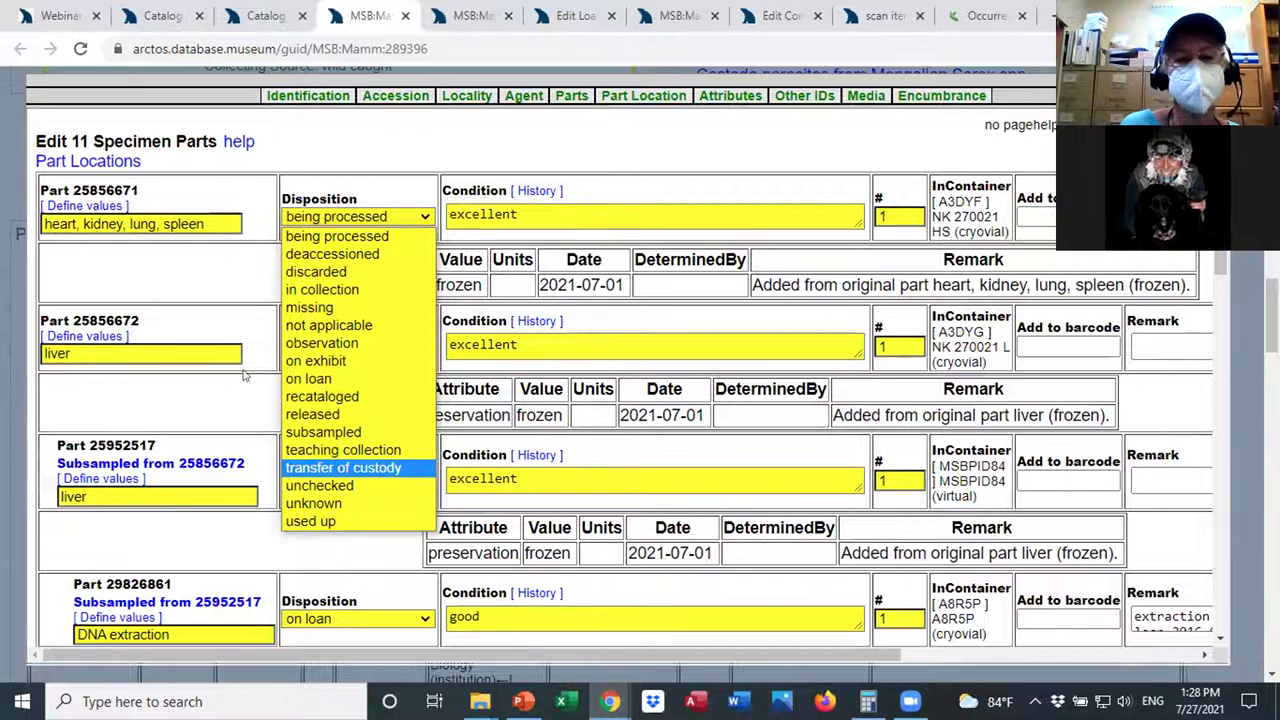
left_click(426, 214)
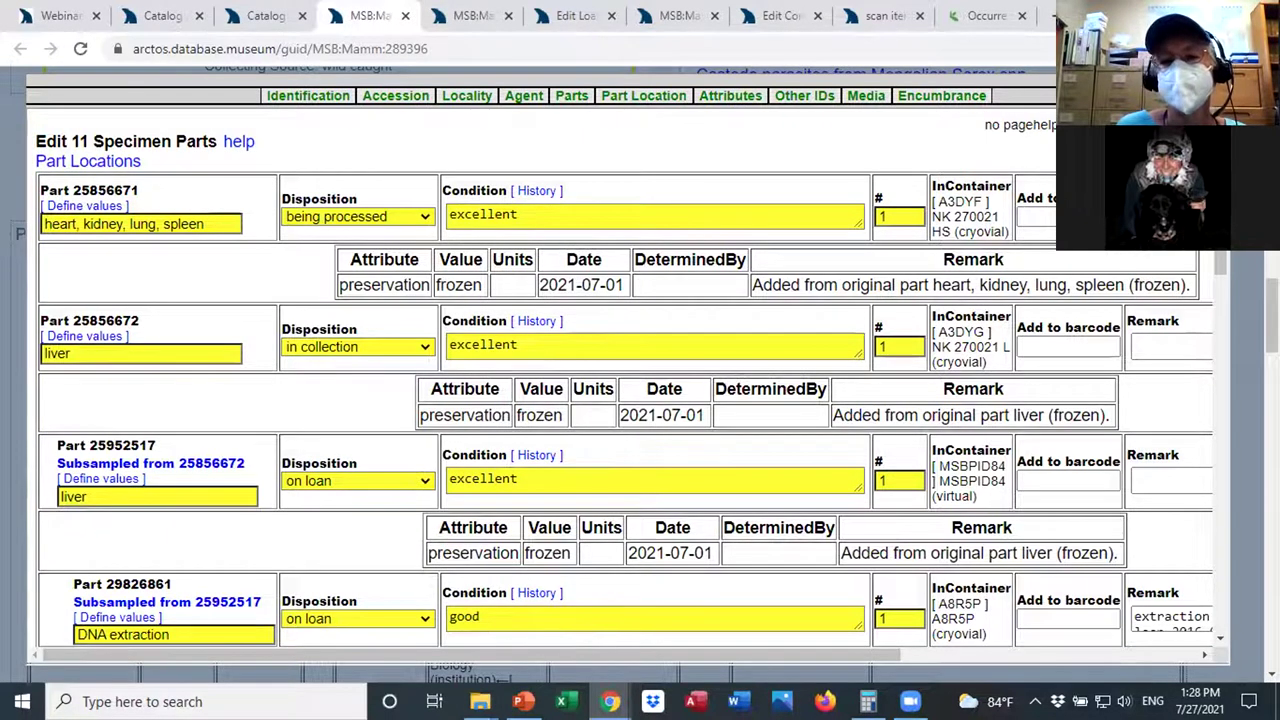
scroll(612, 310, "down", 2)
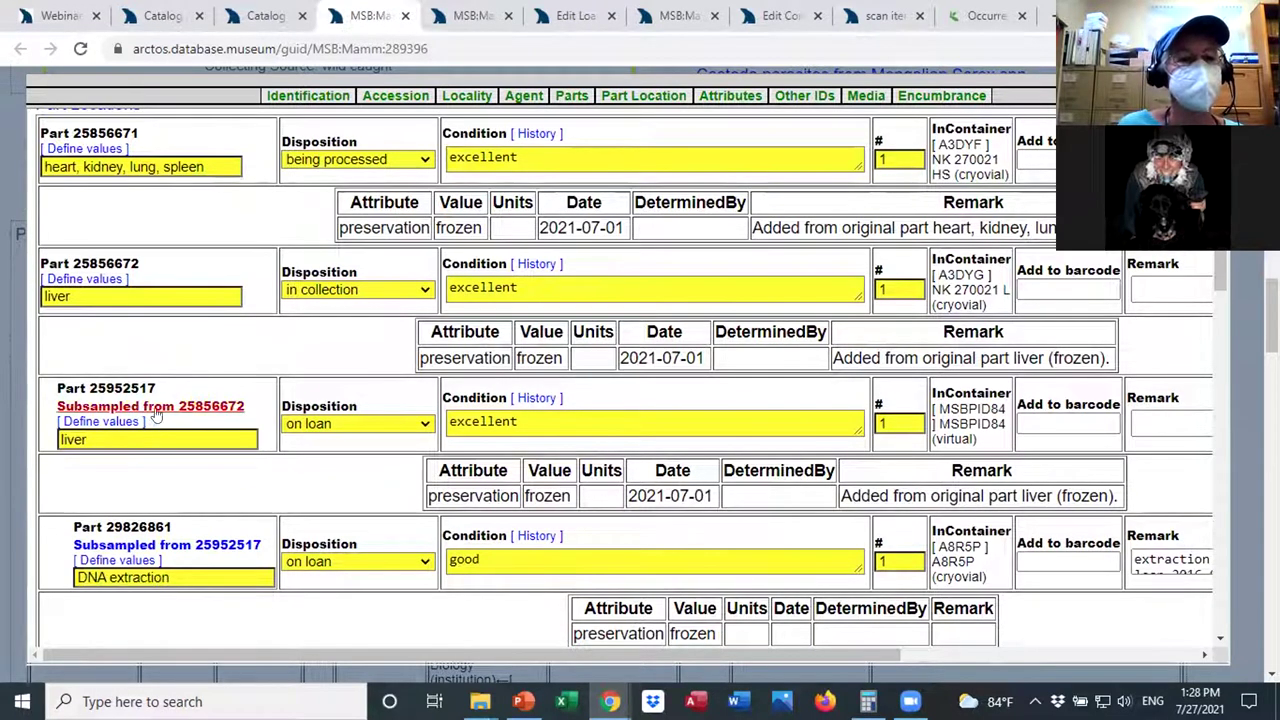
left_click(59, 296)
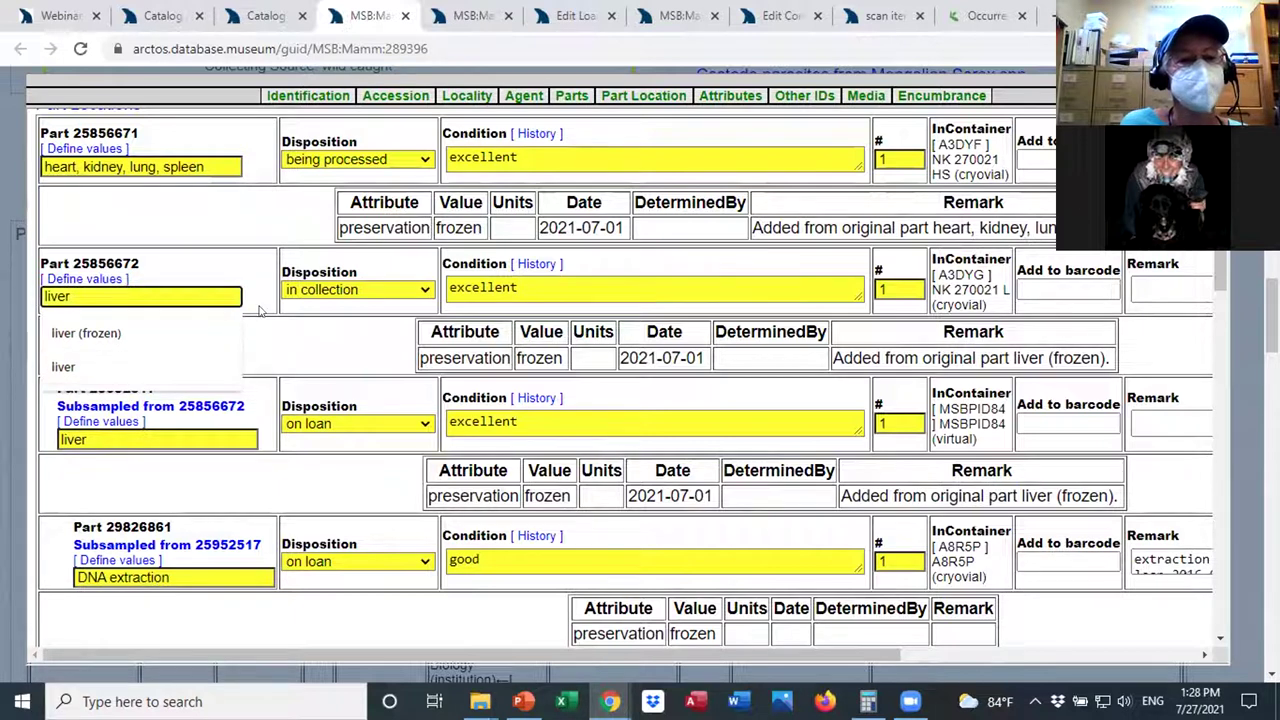
left_click(259, 311)
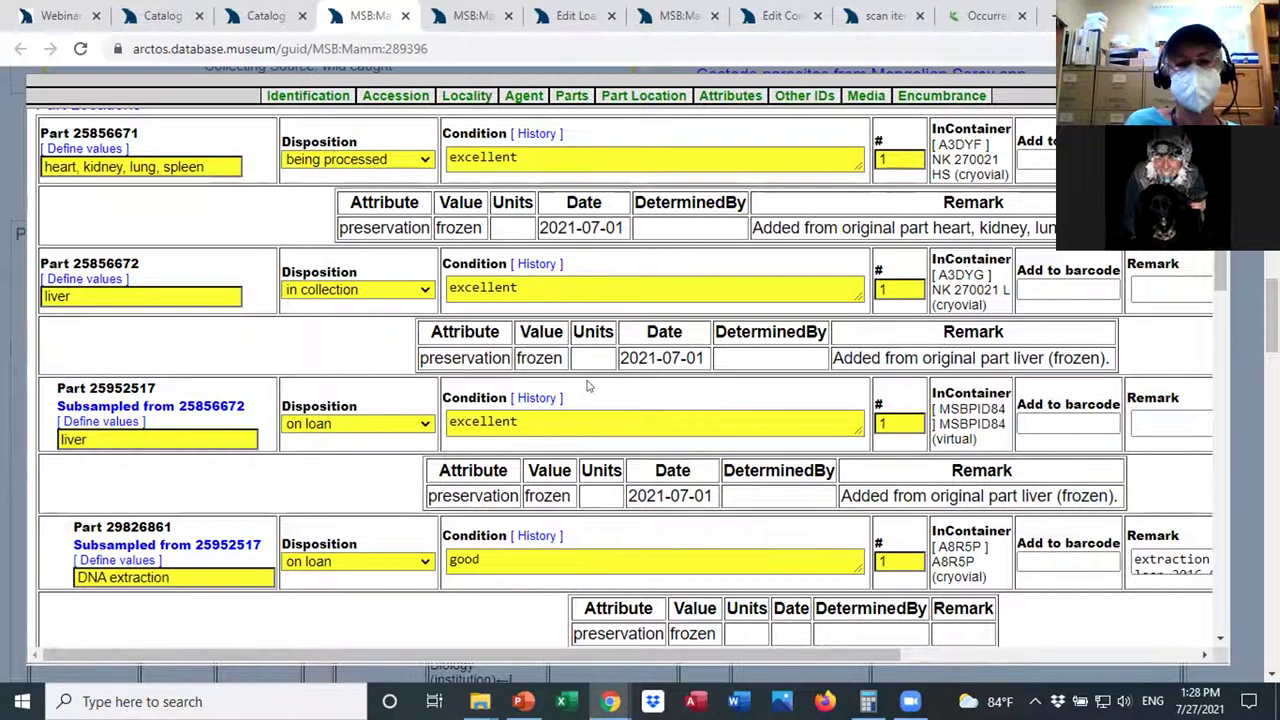
scroll(575, 384, "down", 1)
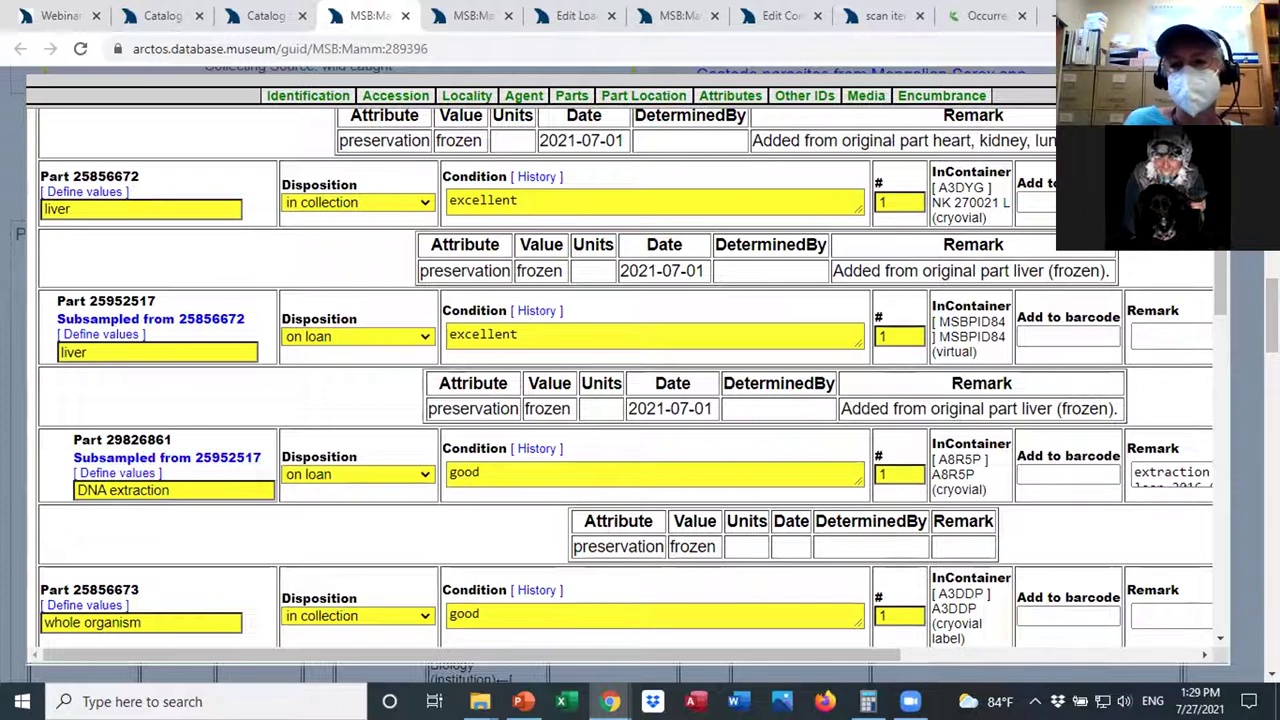
scroll(1230, 256, "down", 1)
left_click_drag(830, 656, 1042, 656)
left_click_drag(368, 656, 453, 650)
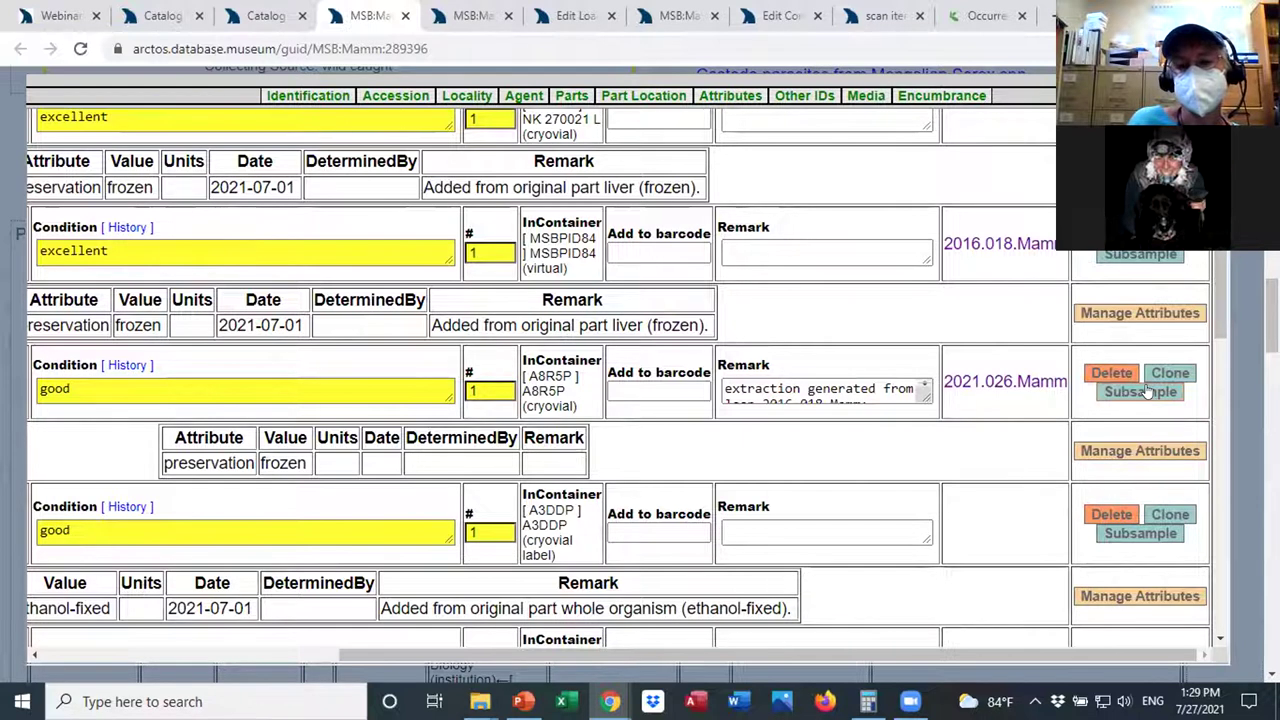
Start an unsaved subsample of DNA extraction 29826861 and confirm it.
left_click(1147, 392)
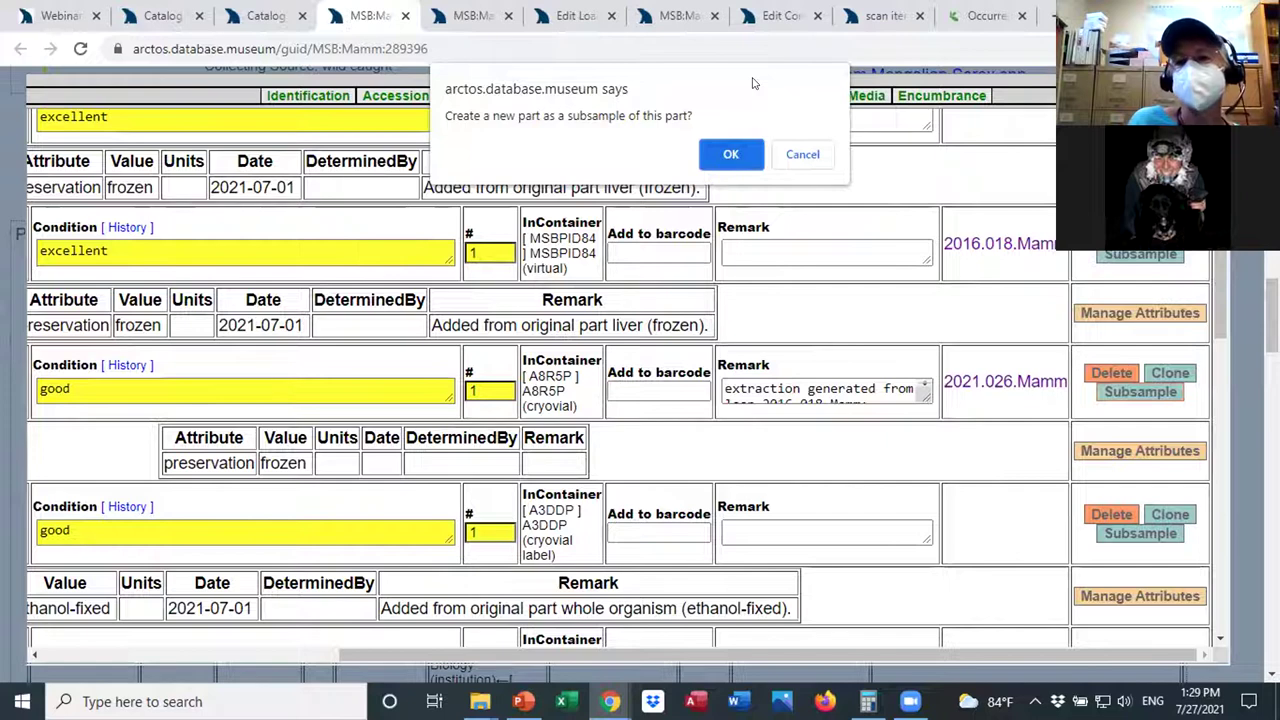
left_click(731, 155)
scroll(1040, 590, "down", 7)
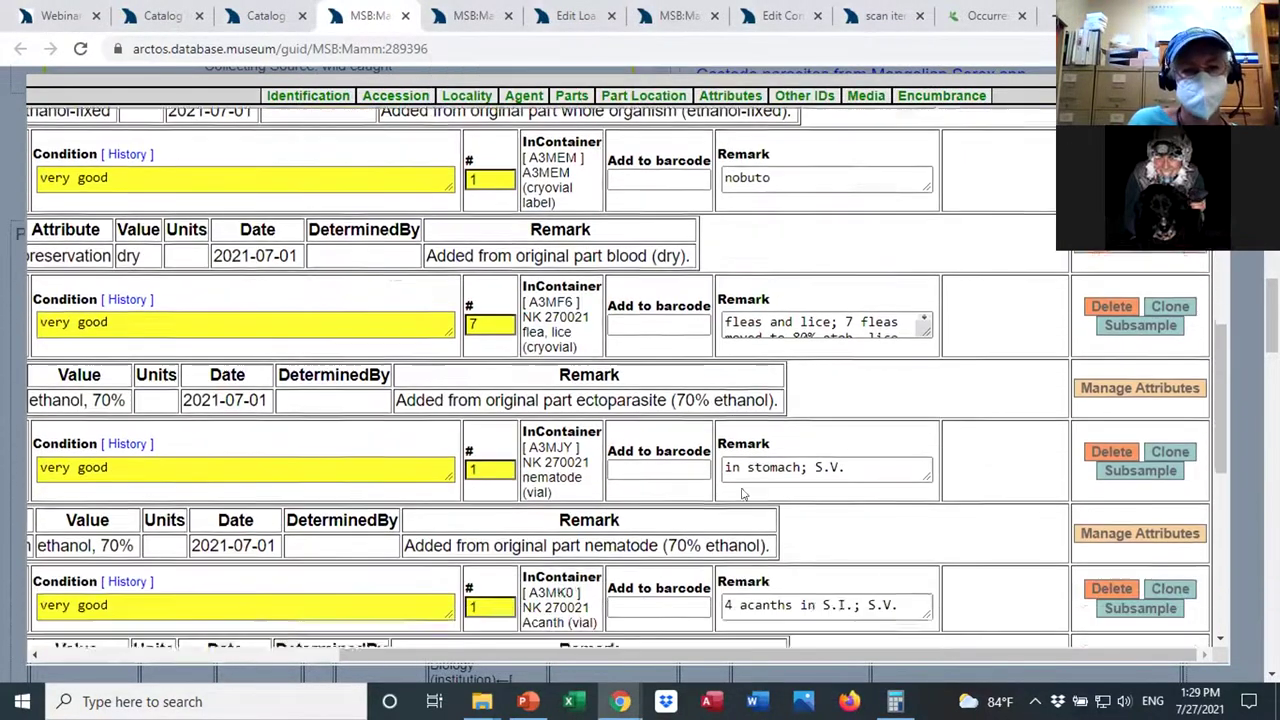
scroll(1040, 590, "down", 3)
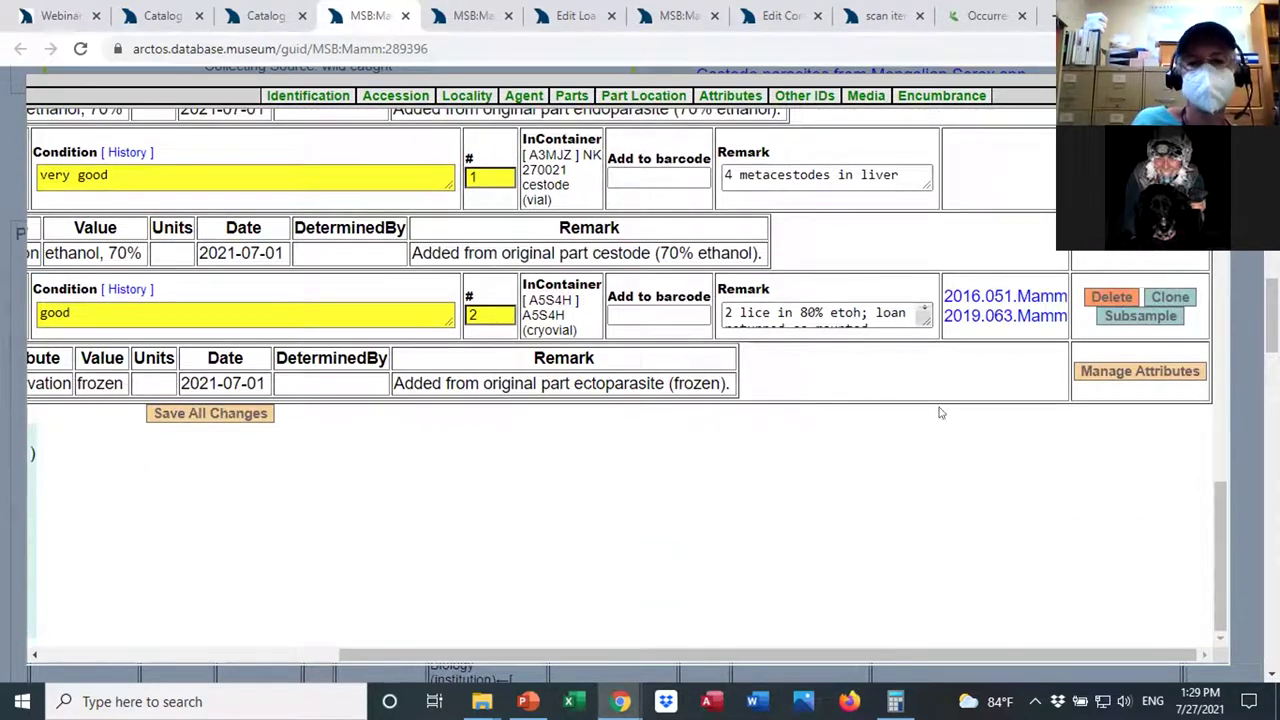
Check the prefilled subsample (count 1, being processed, condition good), then open the flea and lice part's attributes.
left_click_drag(751, 655, 441, 645)
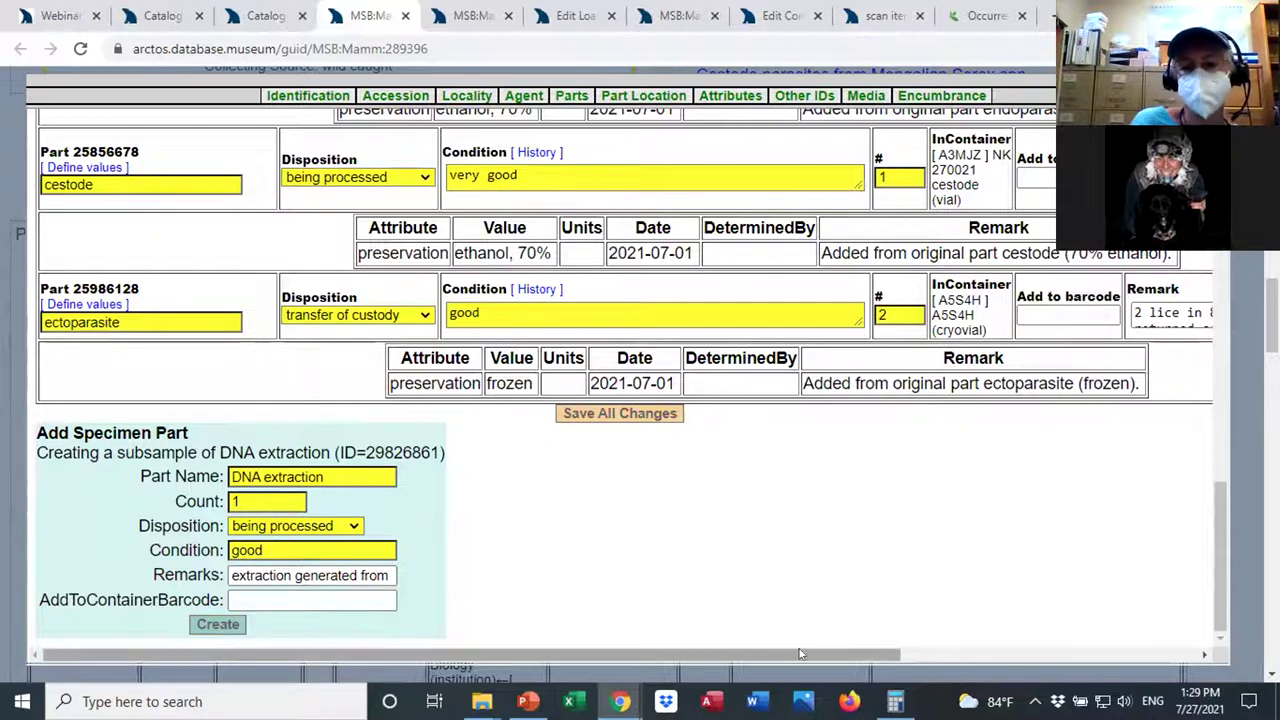
left_click_drag(782, 657, 977, 657)
left_click_drag(1220, 555, 1235, 380)
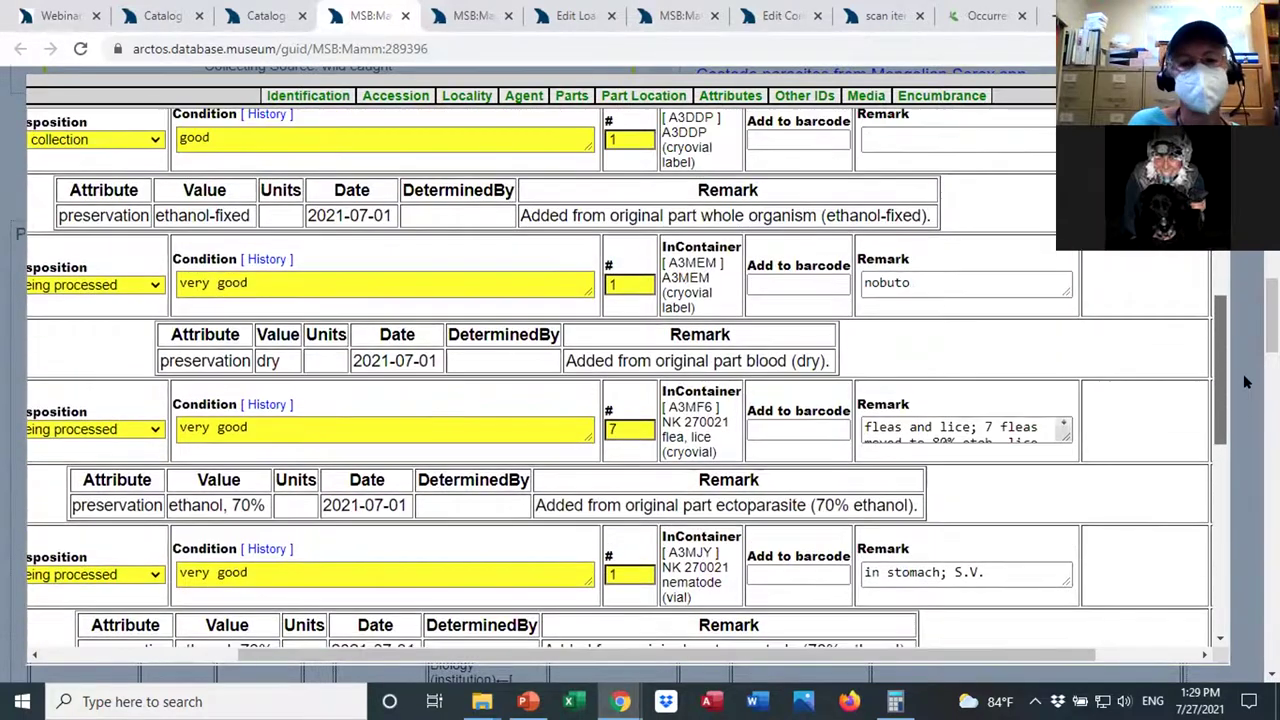
left_click_drag(640, 660, 740, 660)
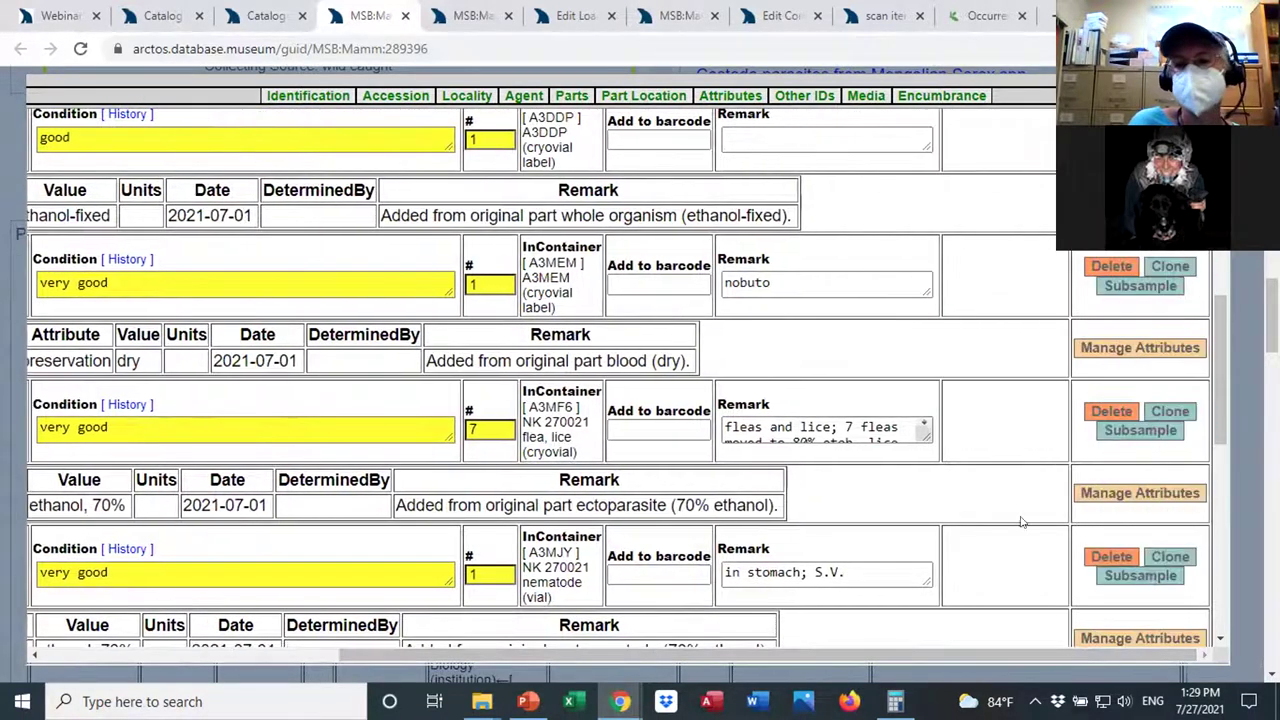
left_click(1133, 492)
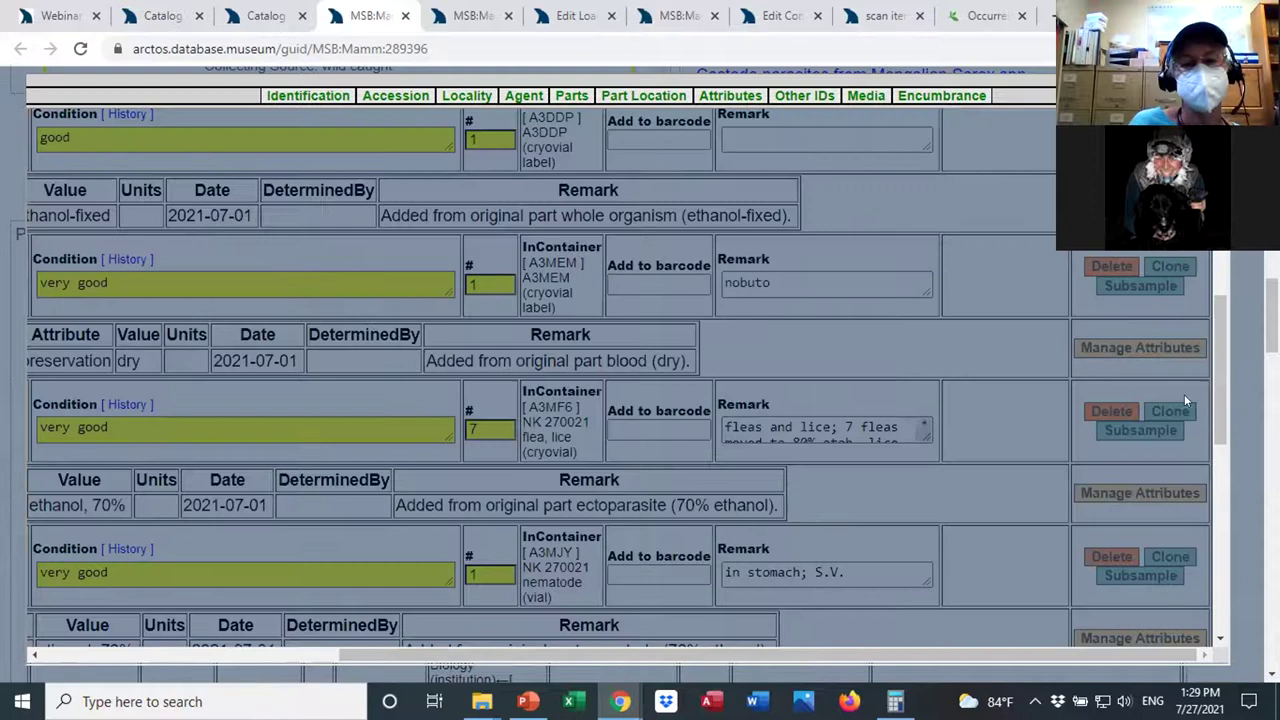
Pick tissue quality as a new part attribute and look over its rating options.
left_click_drag(1220, 380, 1220, 550)
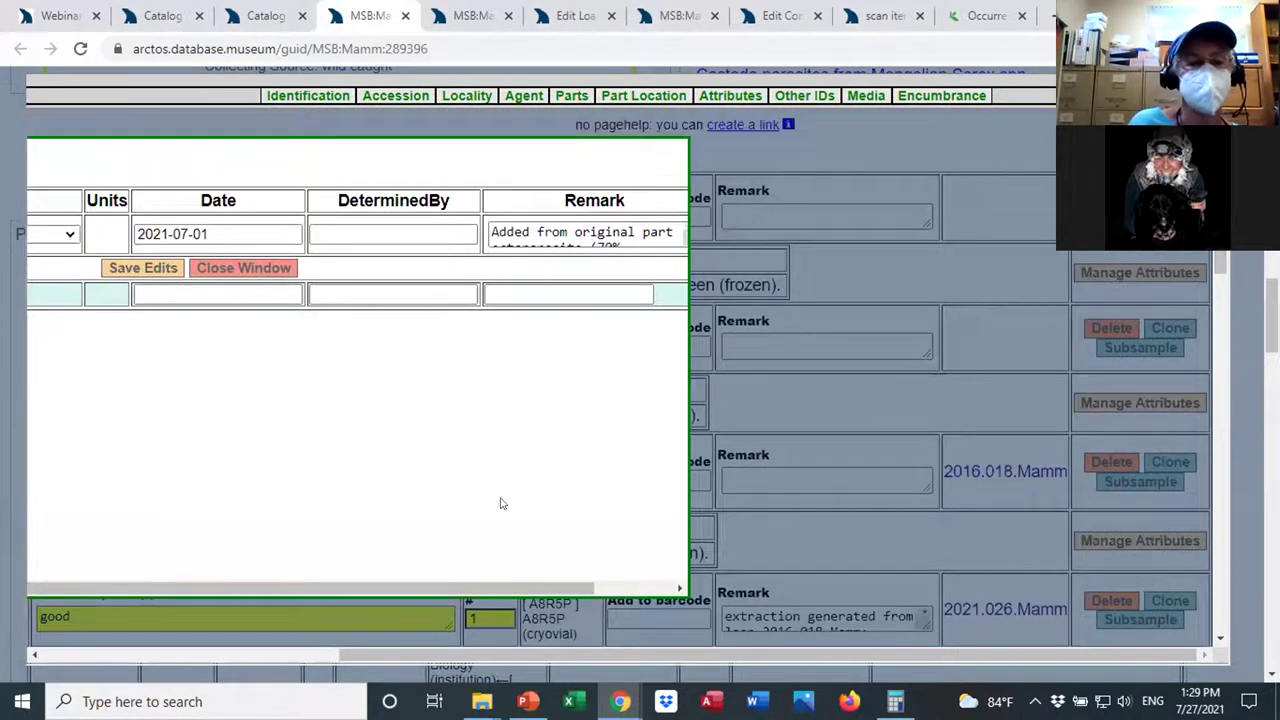
left_click_drag(362, 650, 3, 607)
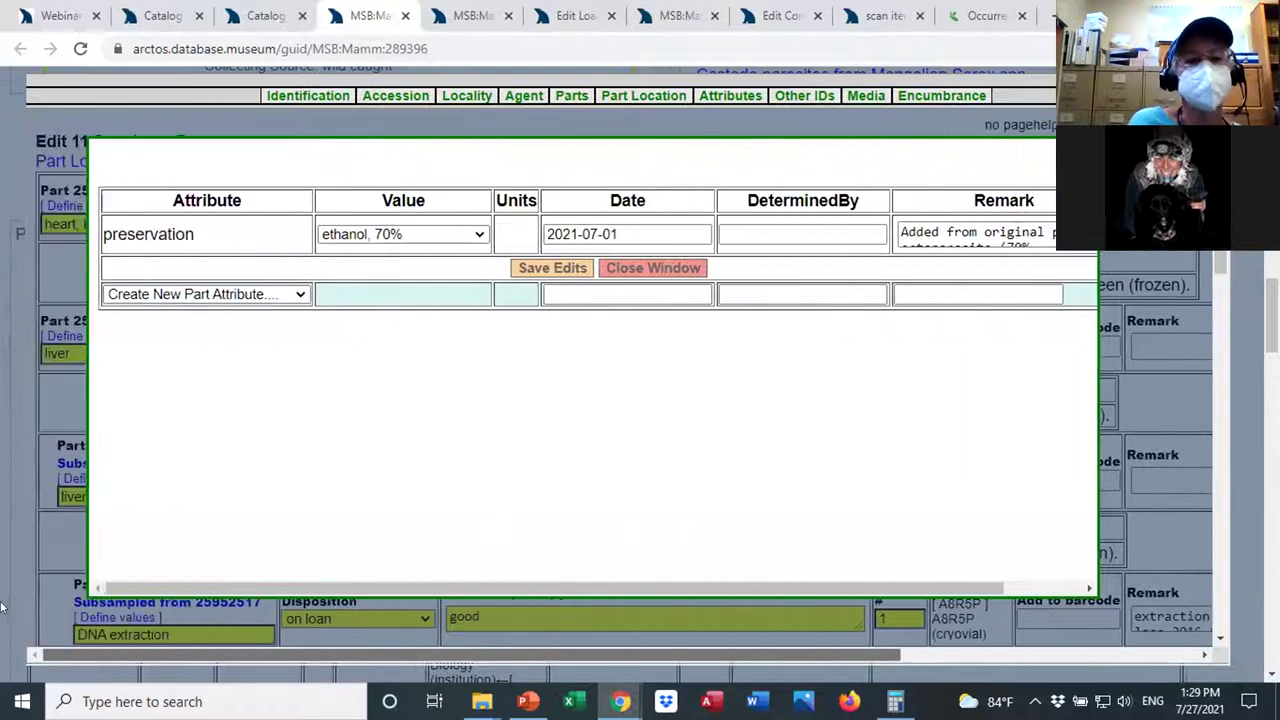
left_click(300, 294)
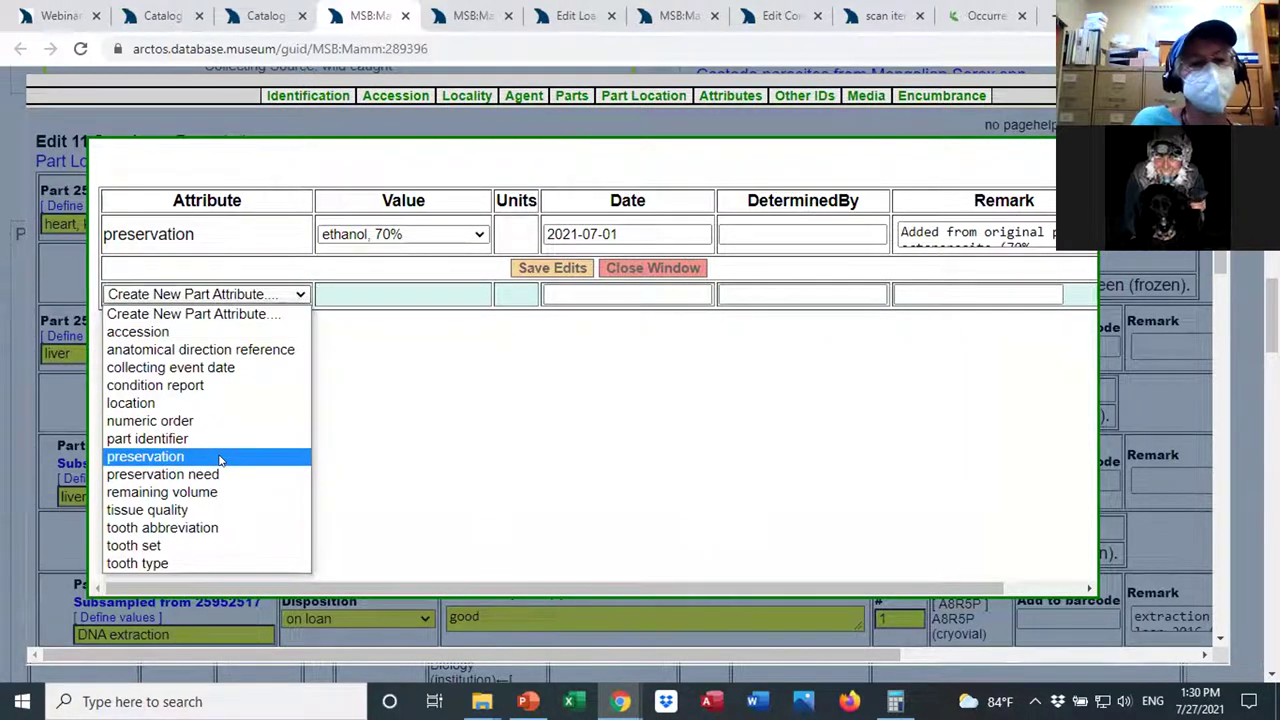
left_click(188, 510)
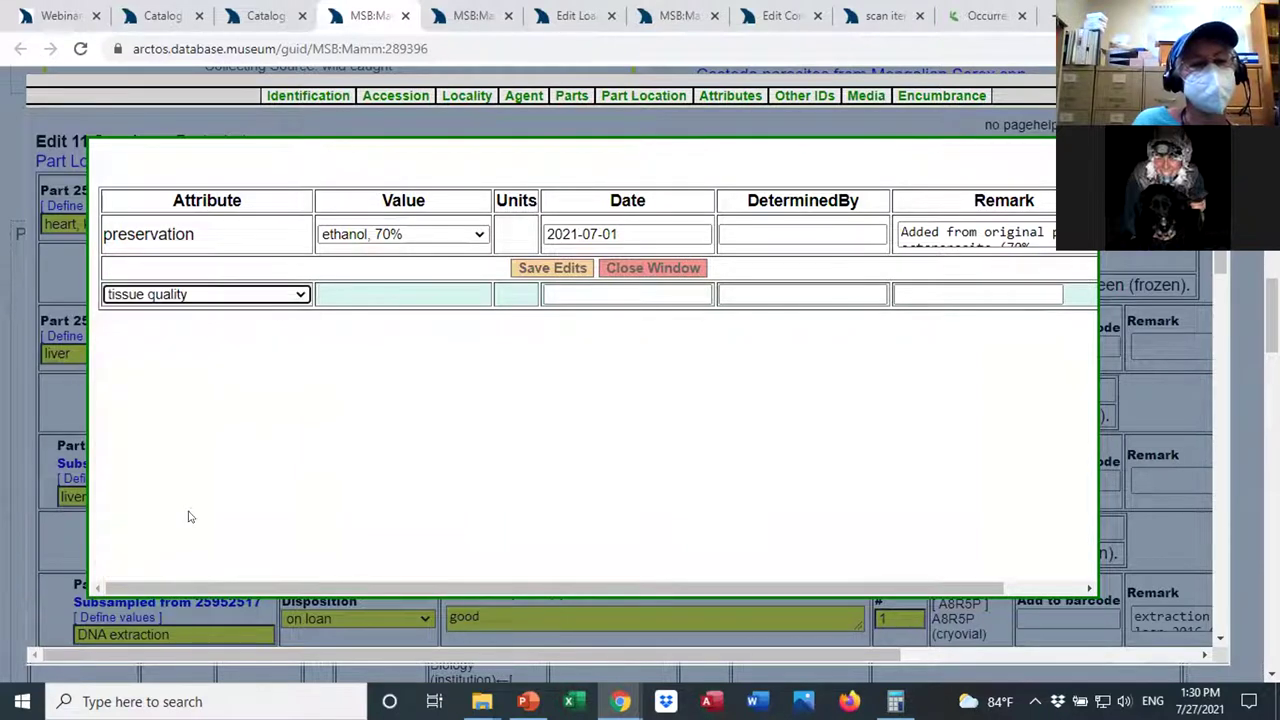
left_click(409, 296)
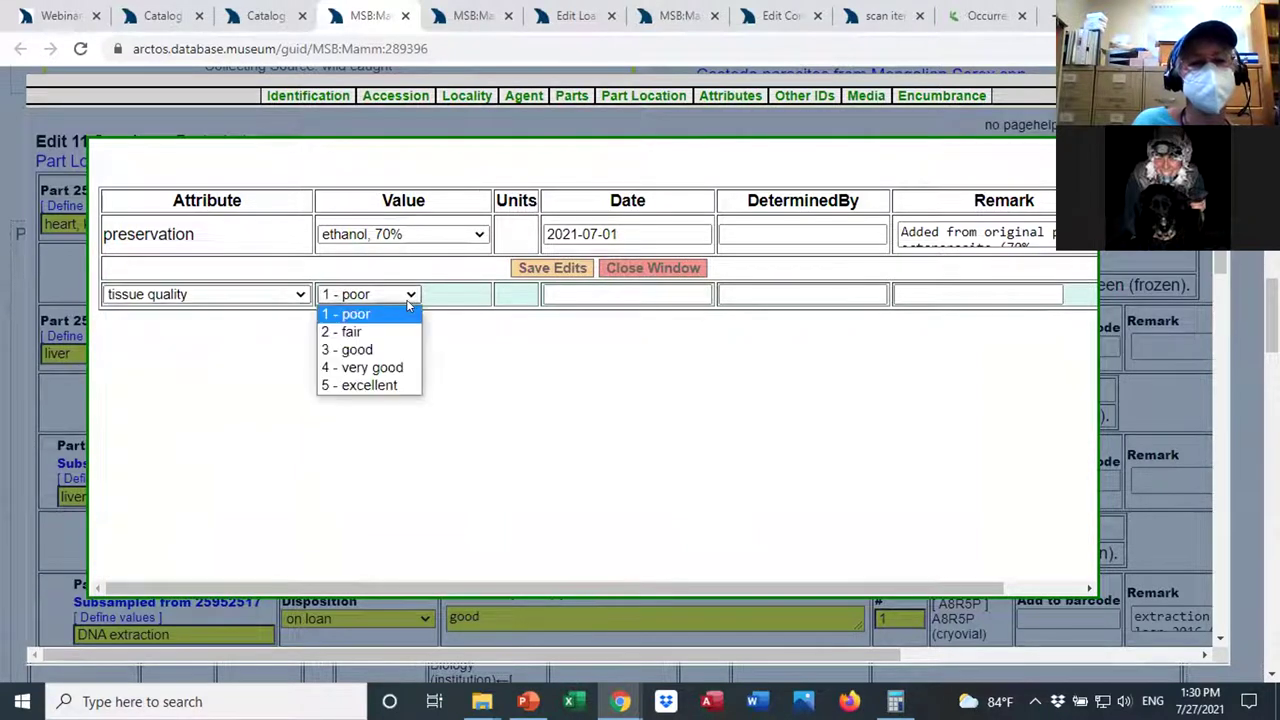
left_click(286, 337)
Switch the attribute to preservation, browse its values, and close the editor without saving.
left_click(300, 294)
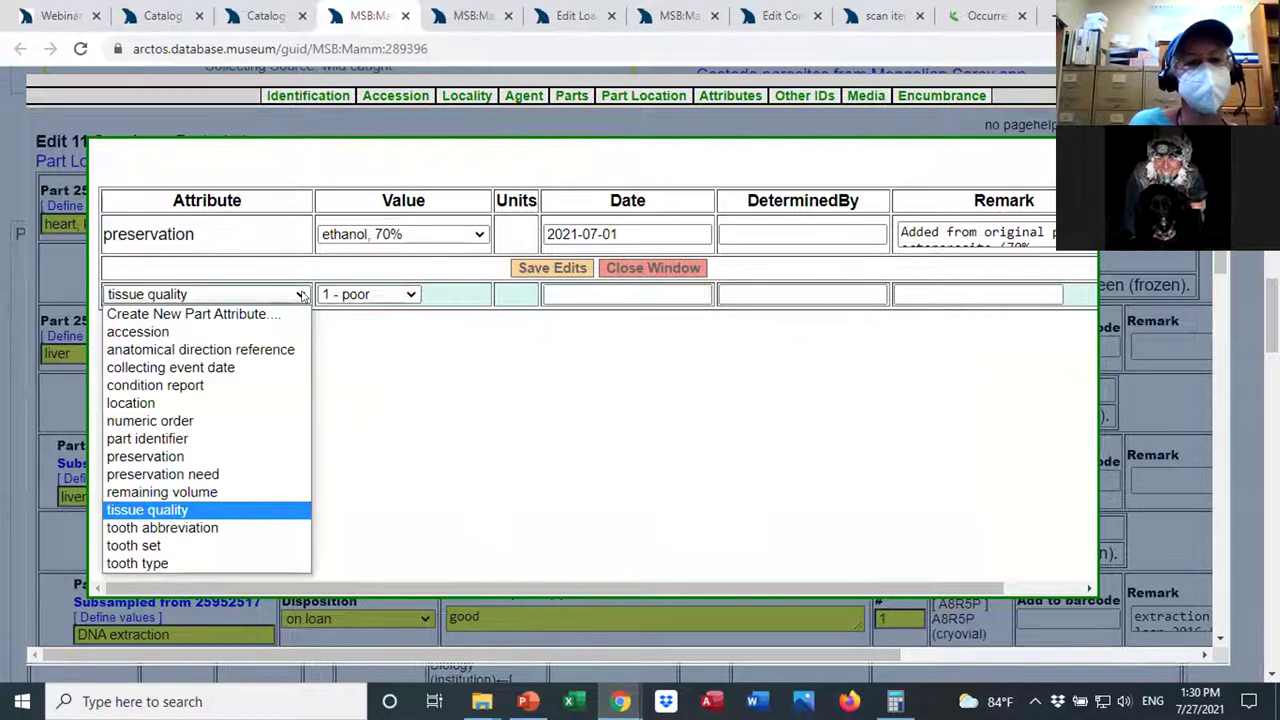
left_click(232, 457)
left_click(480, 297)
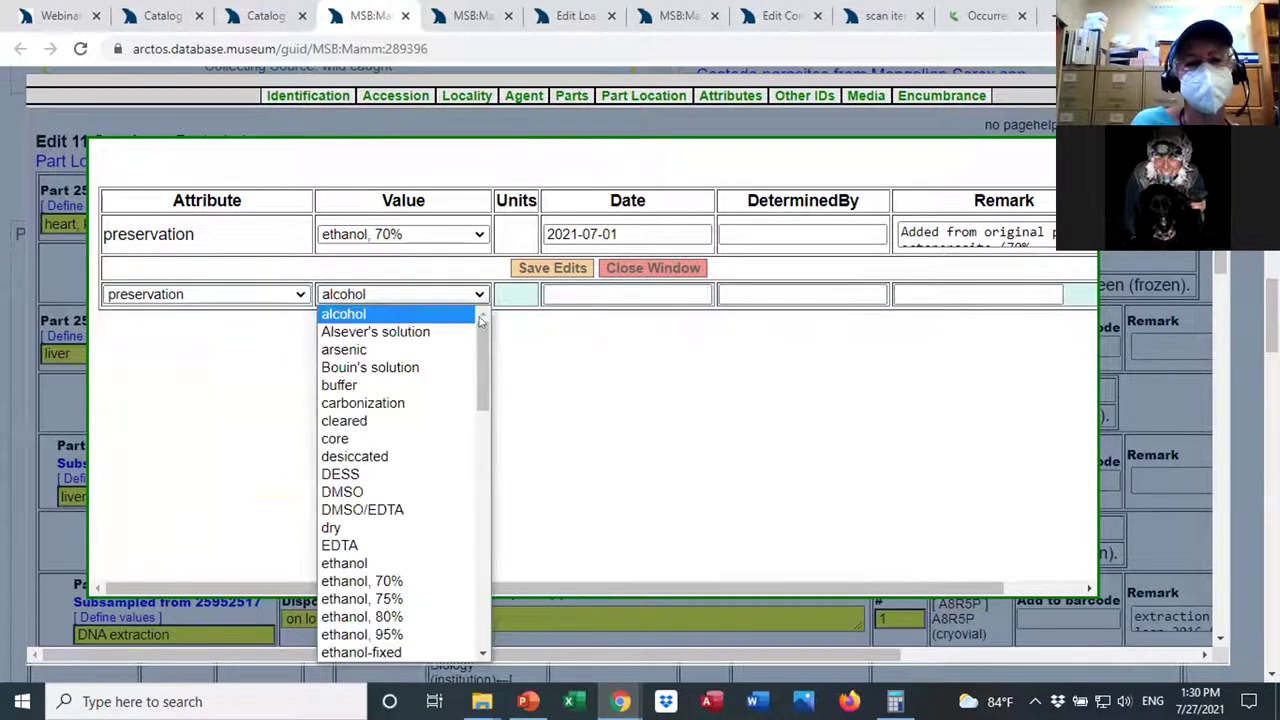
left_click_drag(480, 330, 482, 504)
left_click(530, 470)
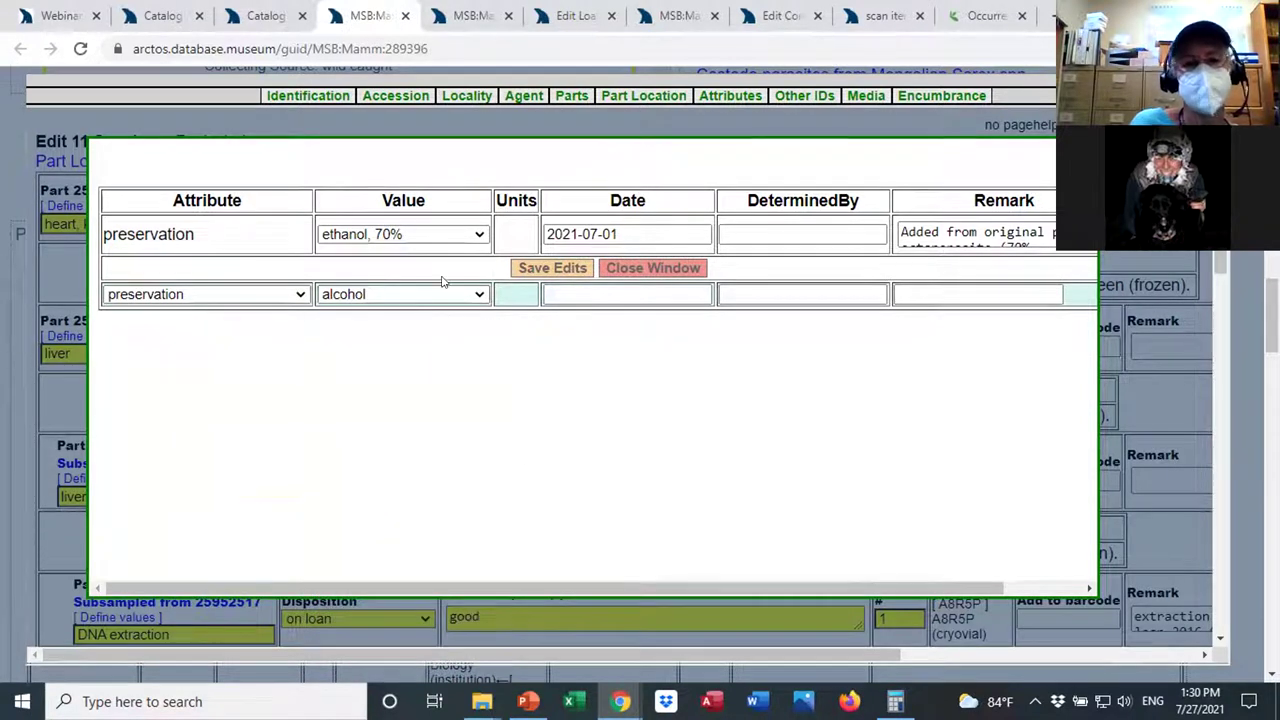
left_click(620, 268)
Close the Edit Parts overlay and scroll MSB:Mamm:289396's record to its Parts table.
scroll(630, 380, "down", 1)
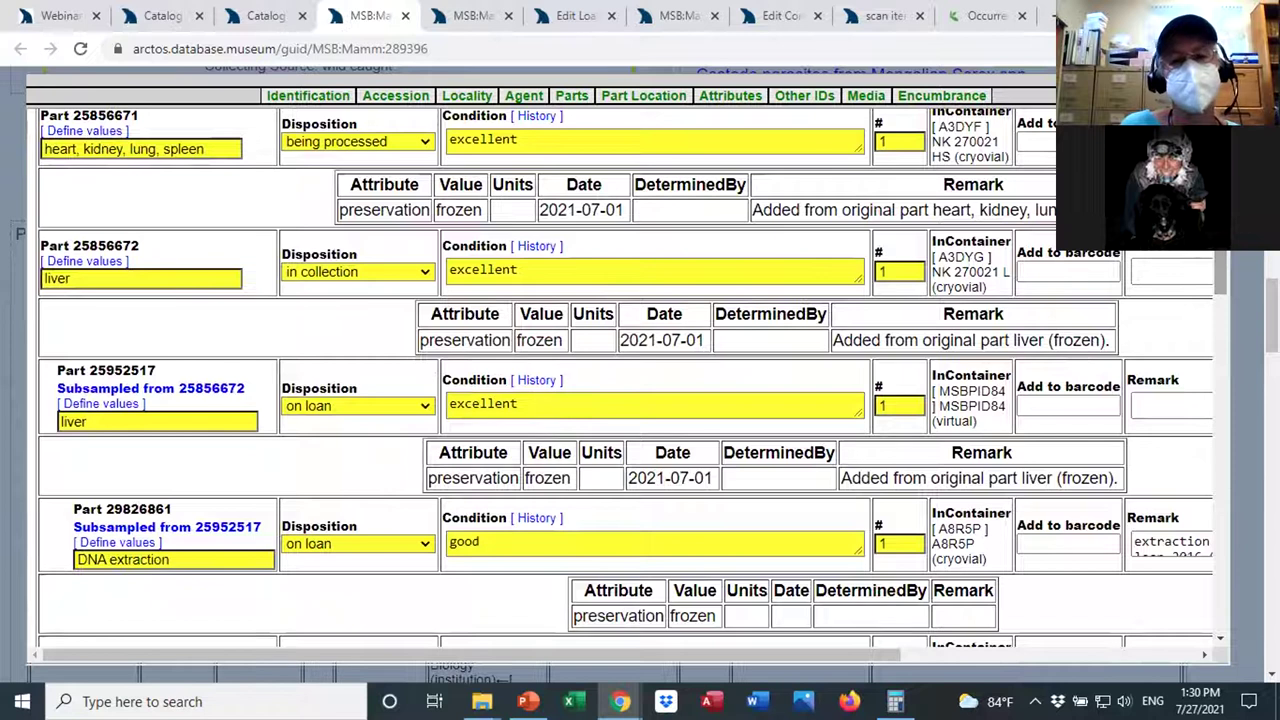
key("Escape")
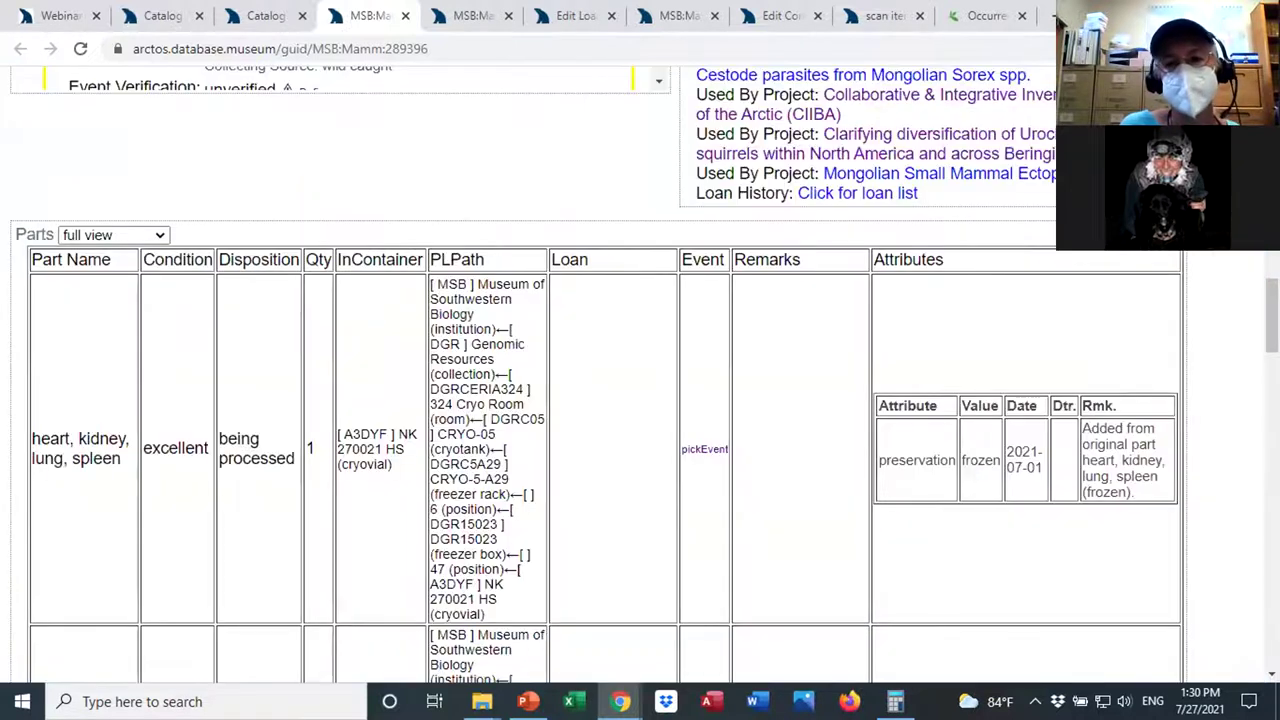
scroll(640, 380, "down", 3)
scroll(1256, 403, "down", 3)
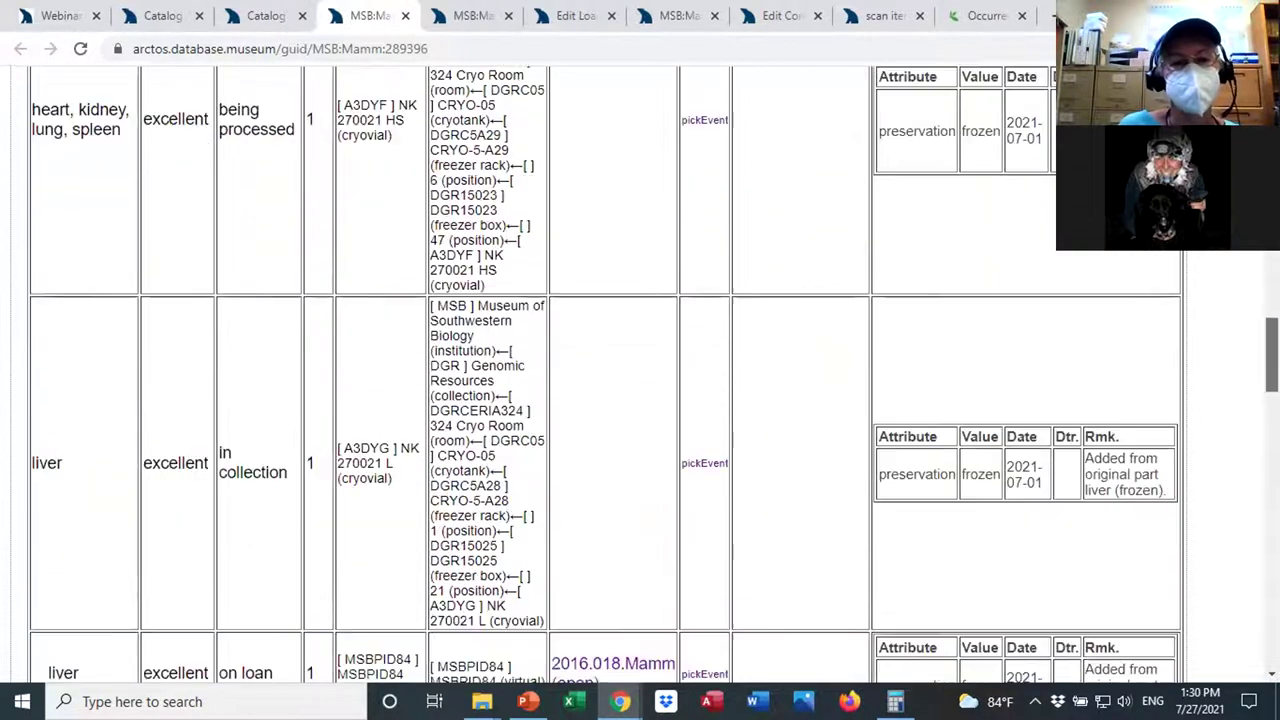
scroll(783, 291, "down", 1)
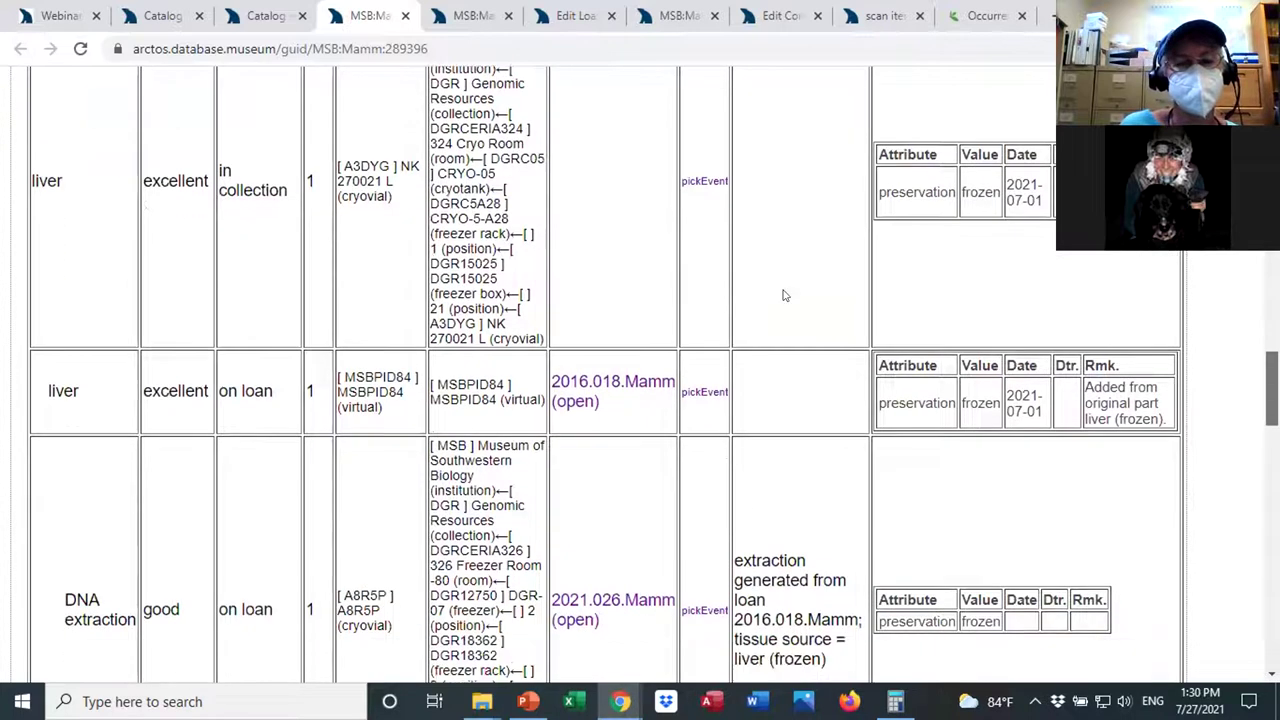
scroll(691, 429, "down", 2)
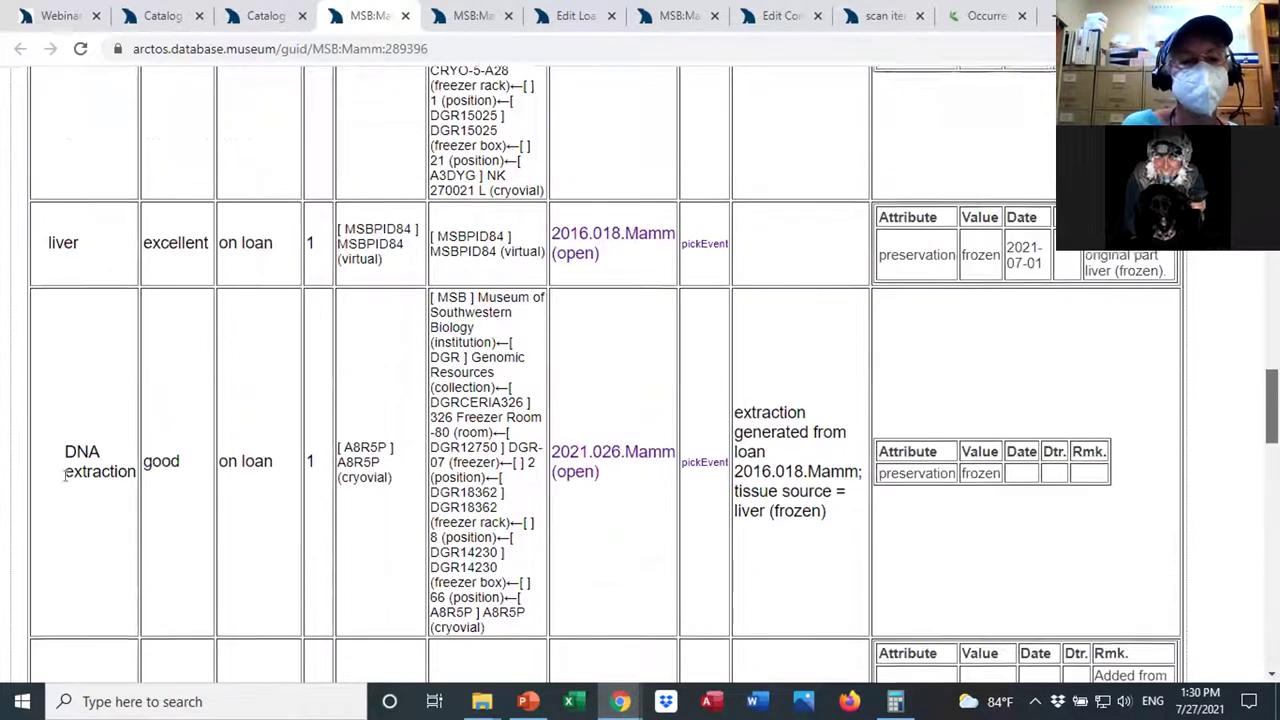
scroll(383, 491, "up", 1)
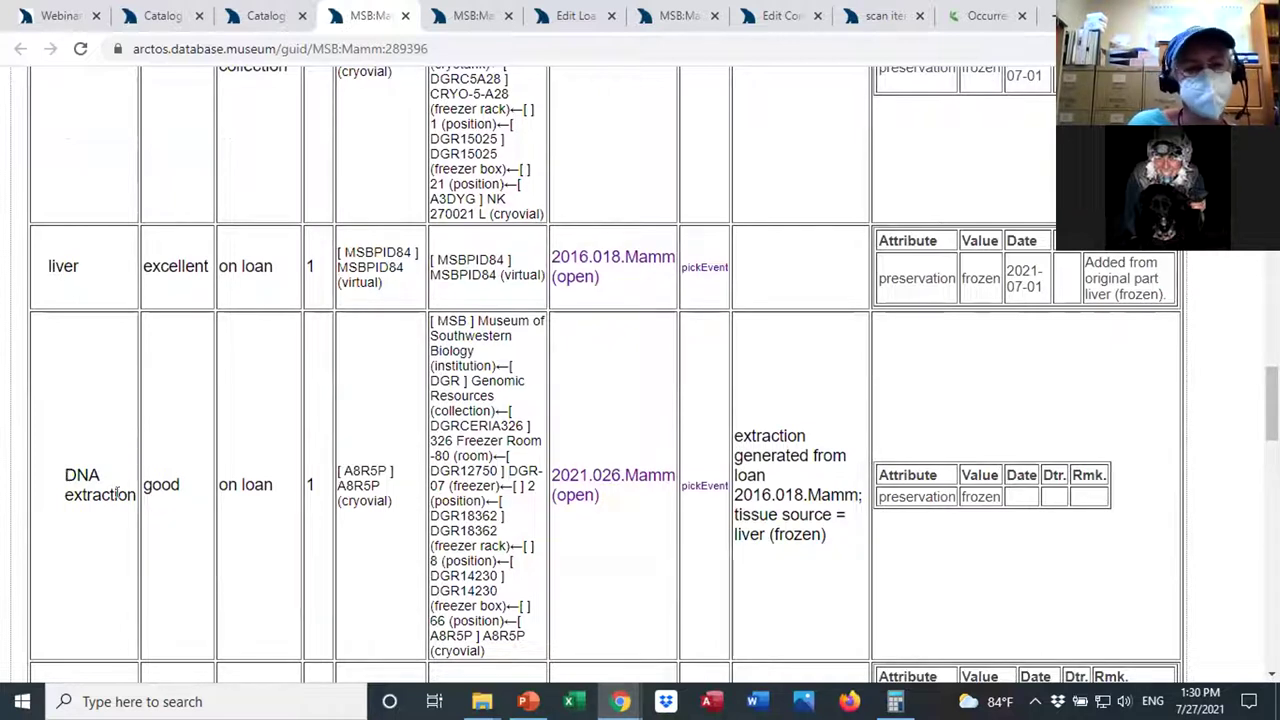
Highlight the DNA extraction part, its loan 2021.026.Mamm, and the liver part it came from.
left_click_drag(130, 494, 62, 474)
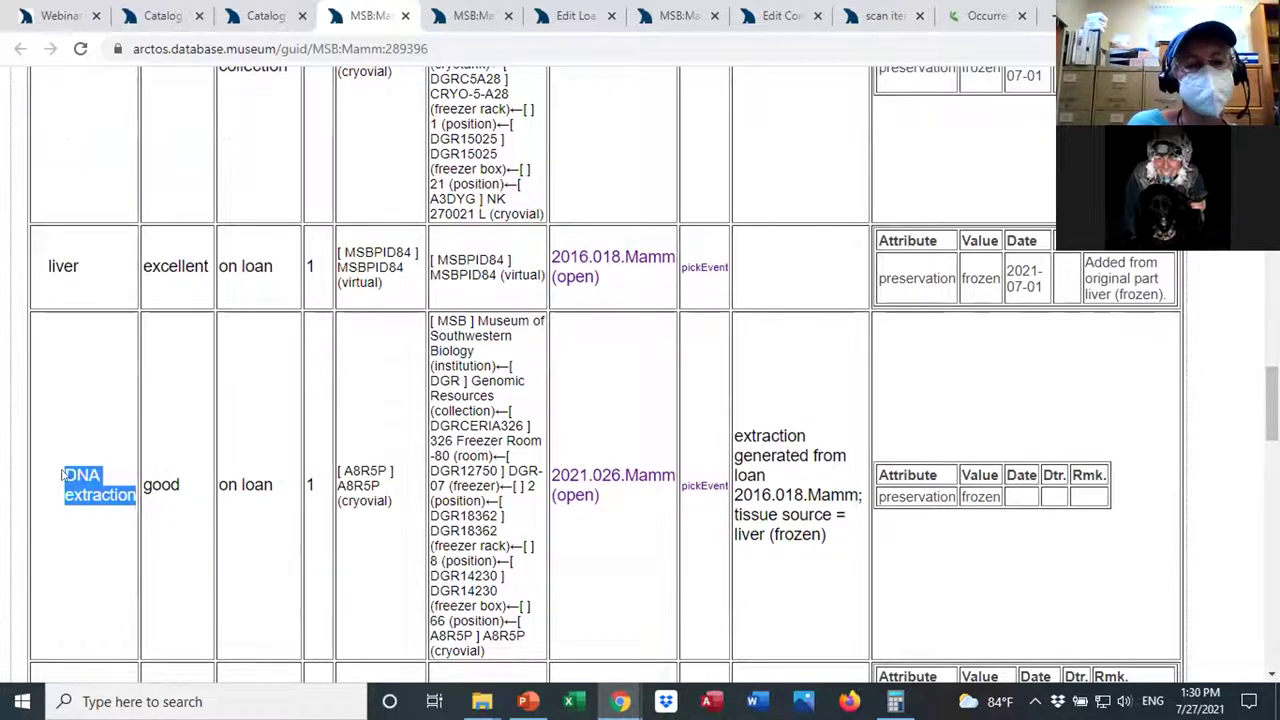
left_click_drag(604, 508, 548, 478)
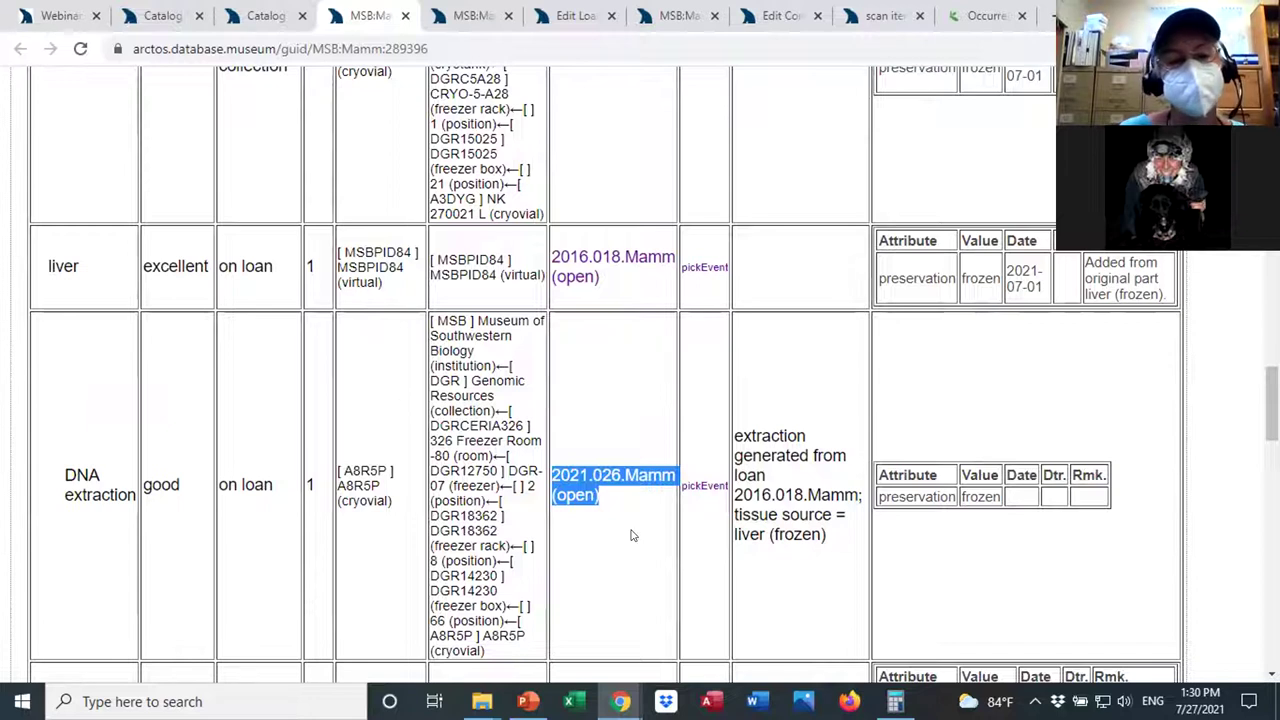
left_click_drag(104, 276, 42, 266)
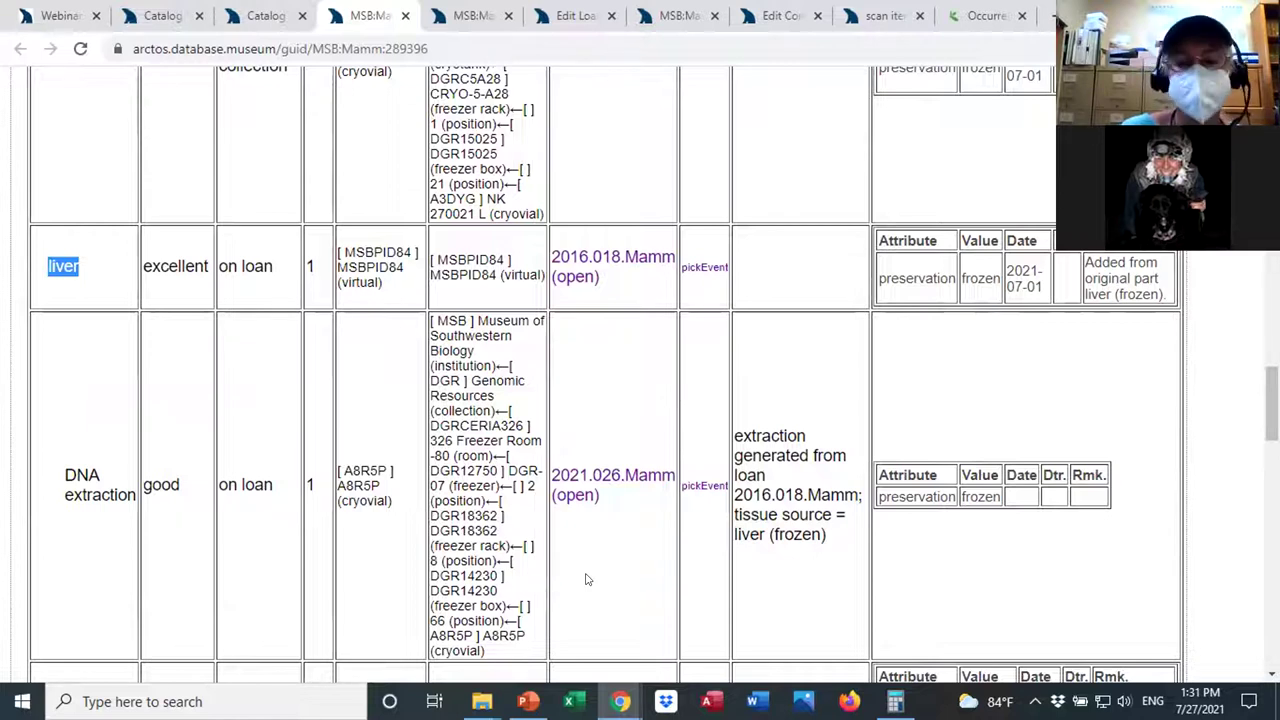
scroll(1131, 493, "down", 3)
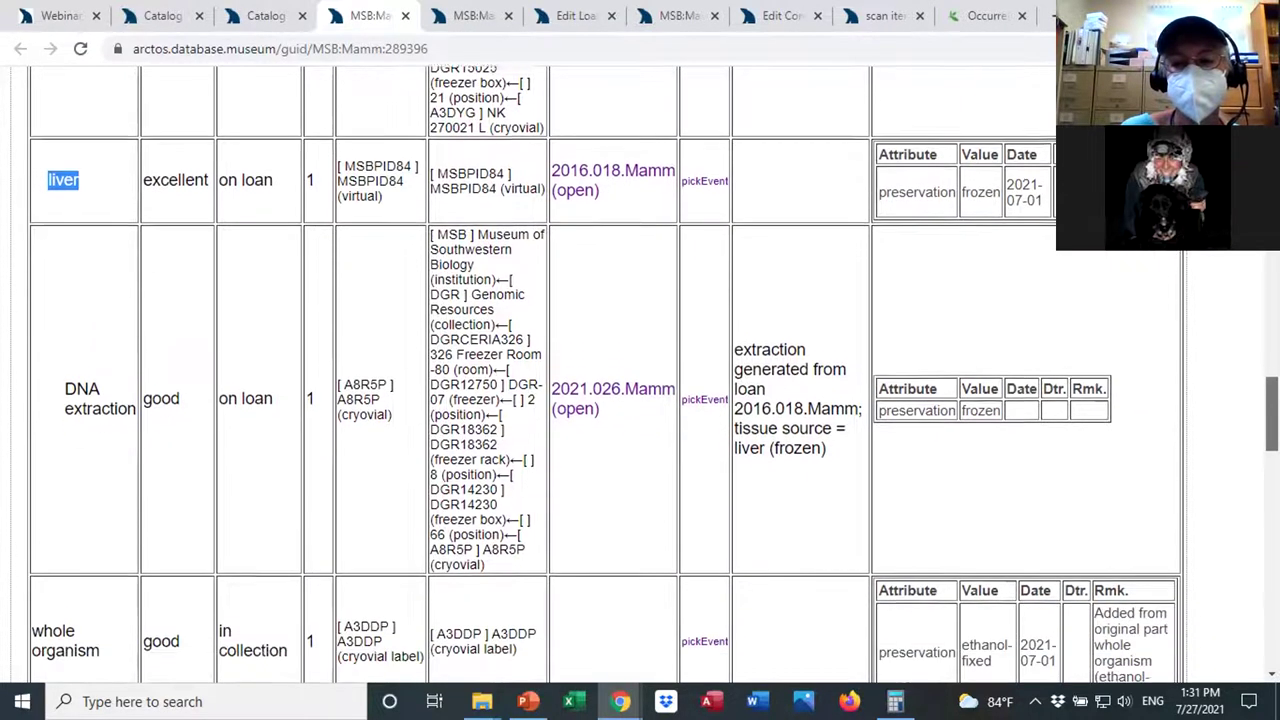
scroll(640, 374, "down", 5)
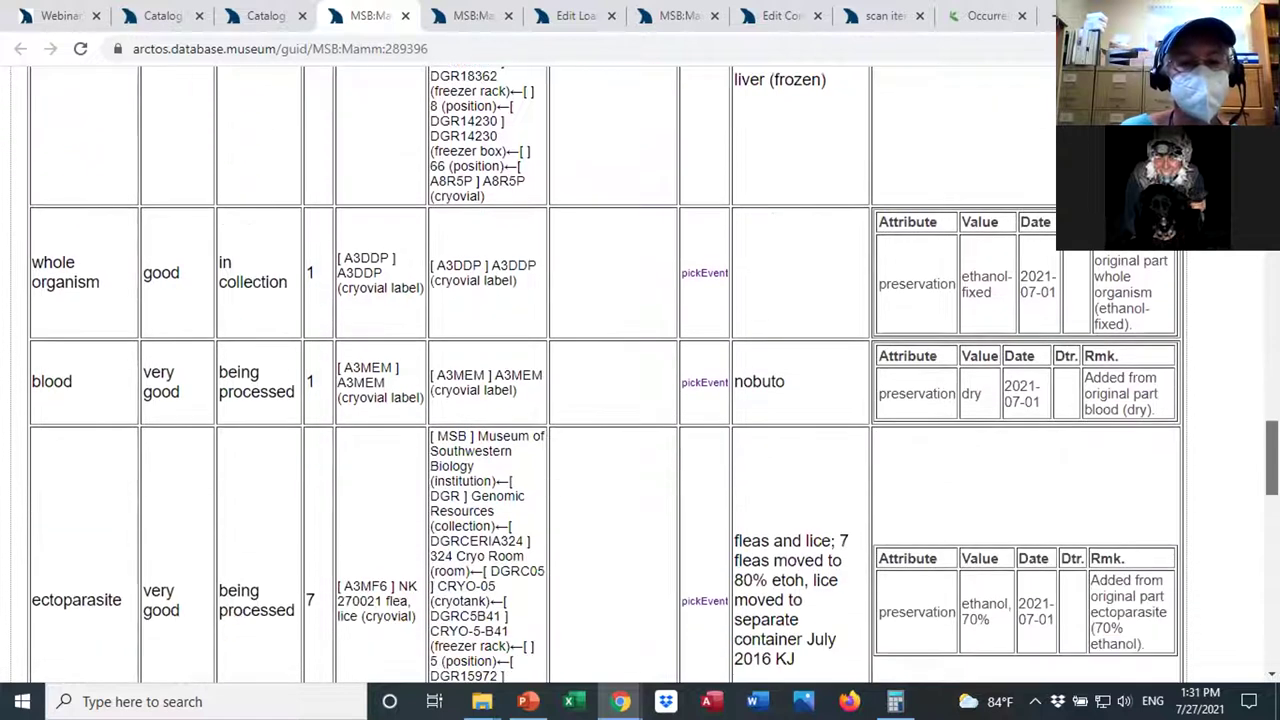
scroll(640, 374, "down", 3)
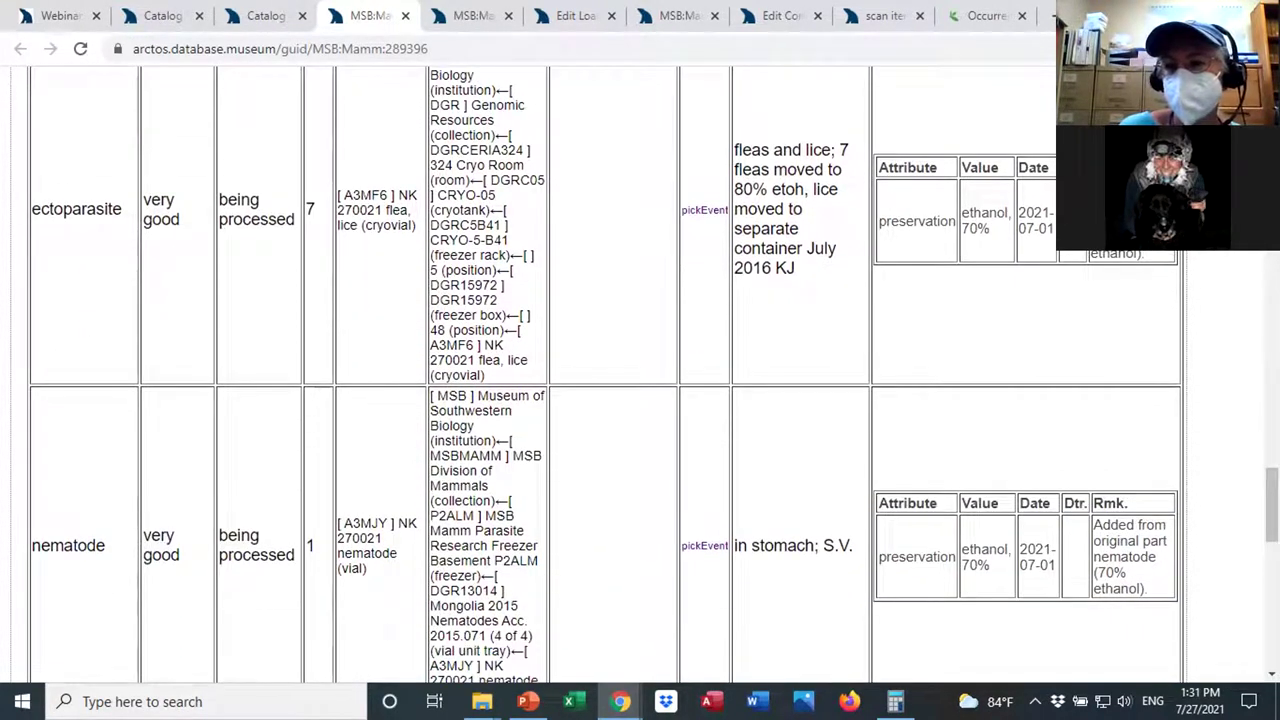
scroll(640, 374, "up", 14)
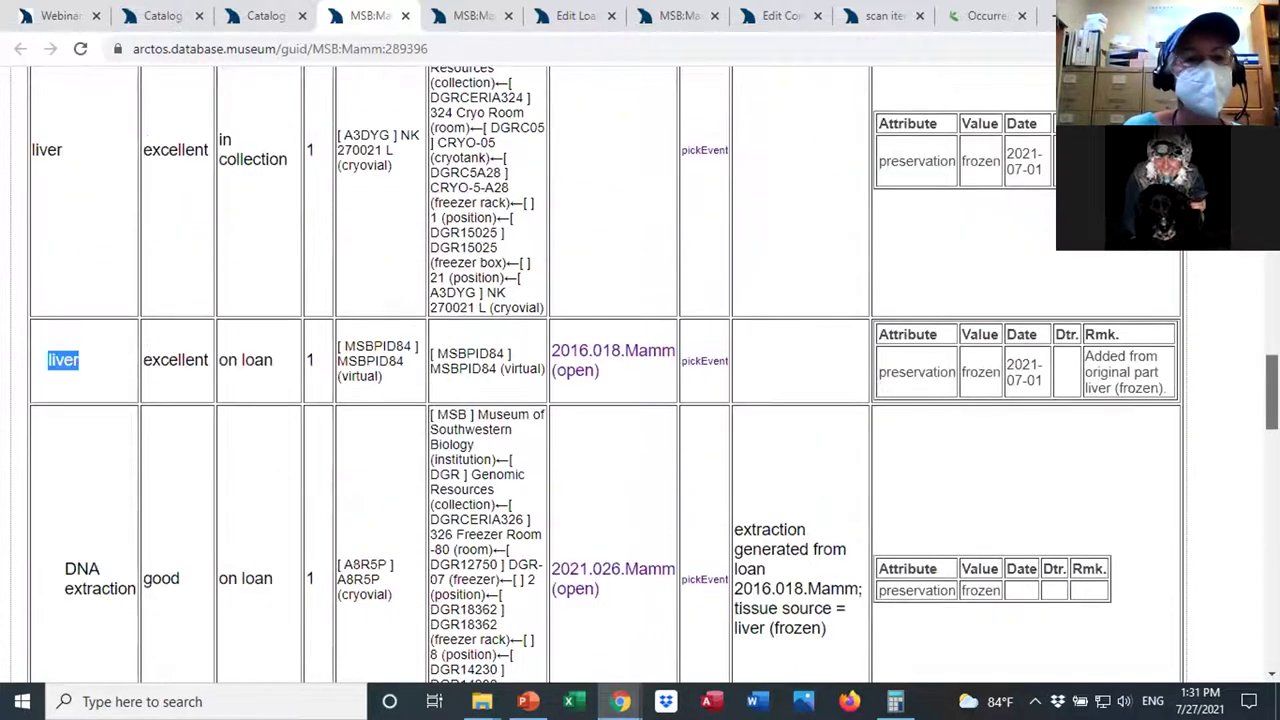
scroll(640, 374, "up", 10)
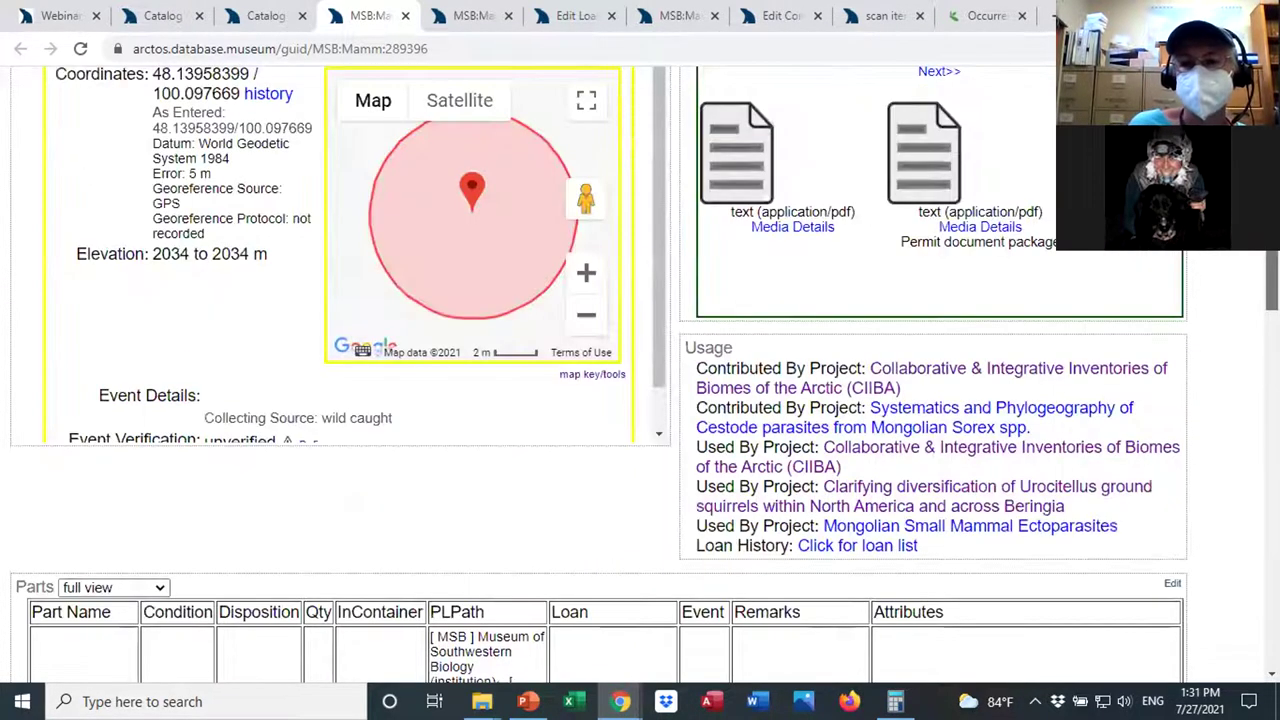
Scroll back to the top of record MSB:Mamm:289396 to show its Urocitellus undulatus identification, GenBank IDs and parasite hosts.
scroll(640, 374, "up", 5)
scroll(640, 374, "up", 2)
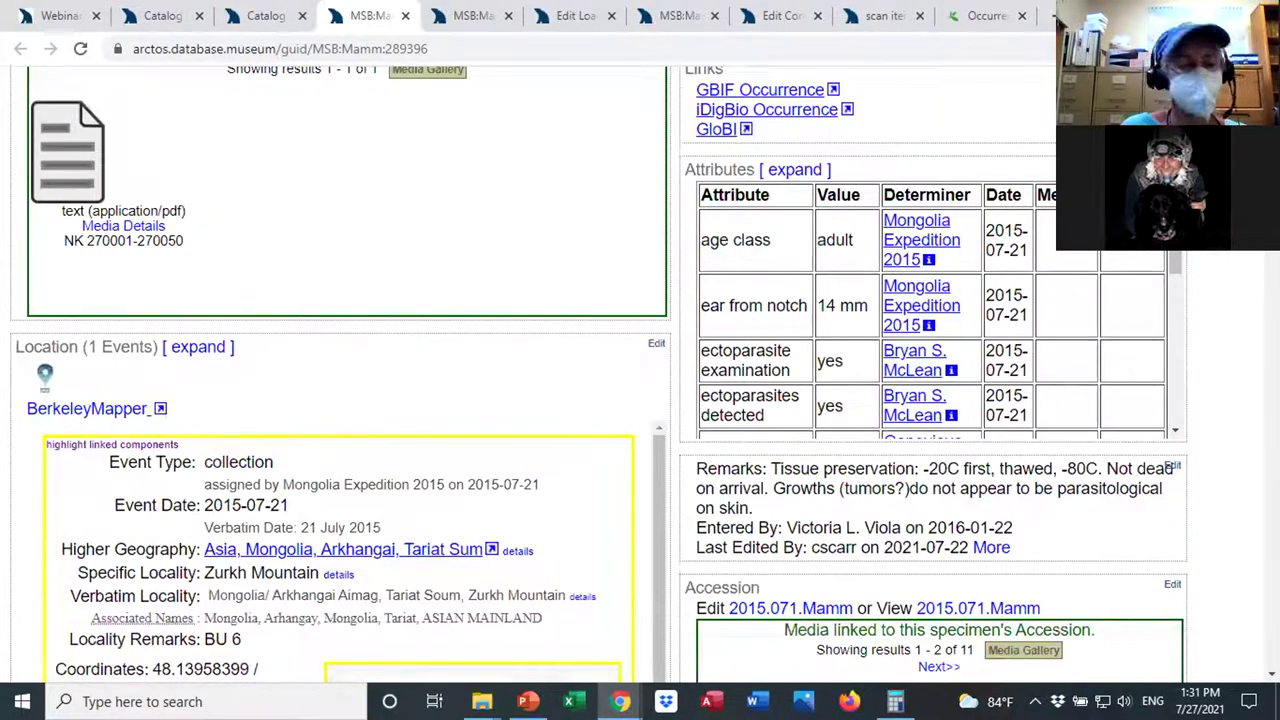
scroll(640, 374, "up", 1)
scroll(640, 374, "up", 8)
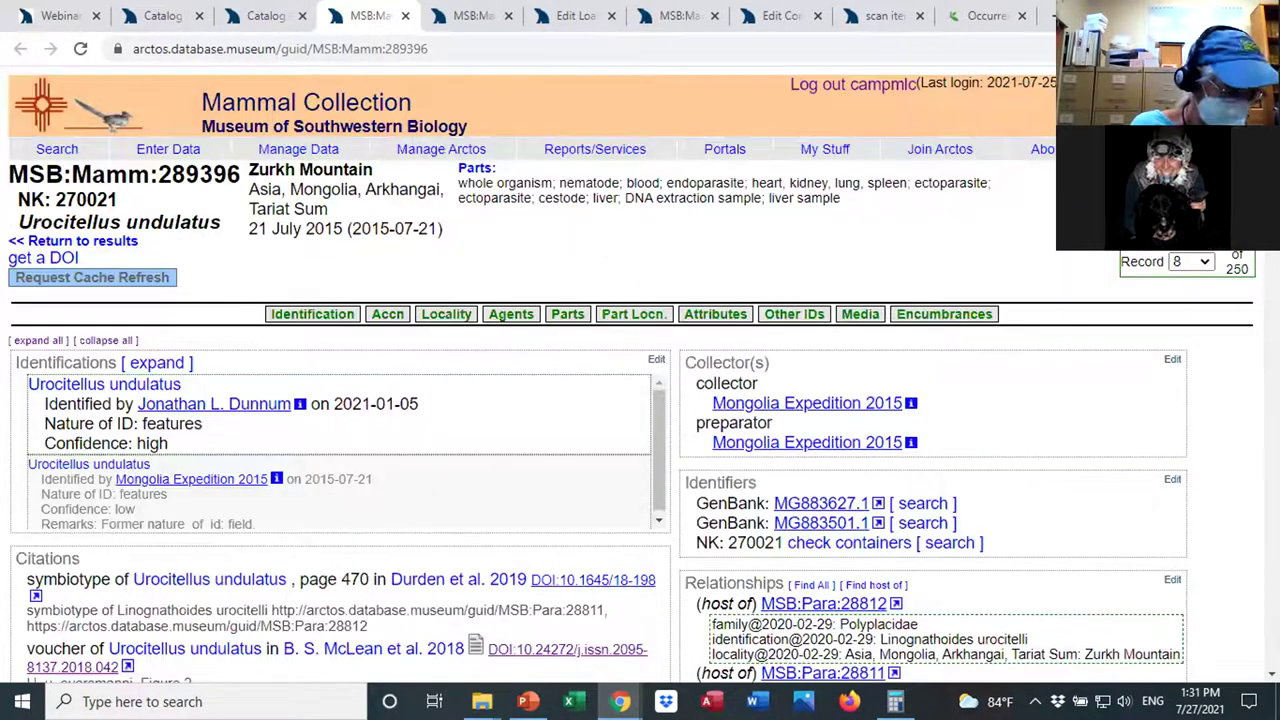
scroll(640, 374, "down", 1)
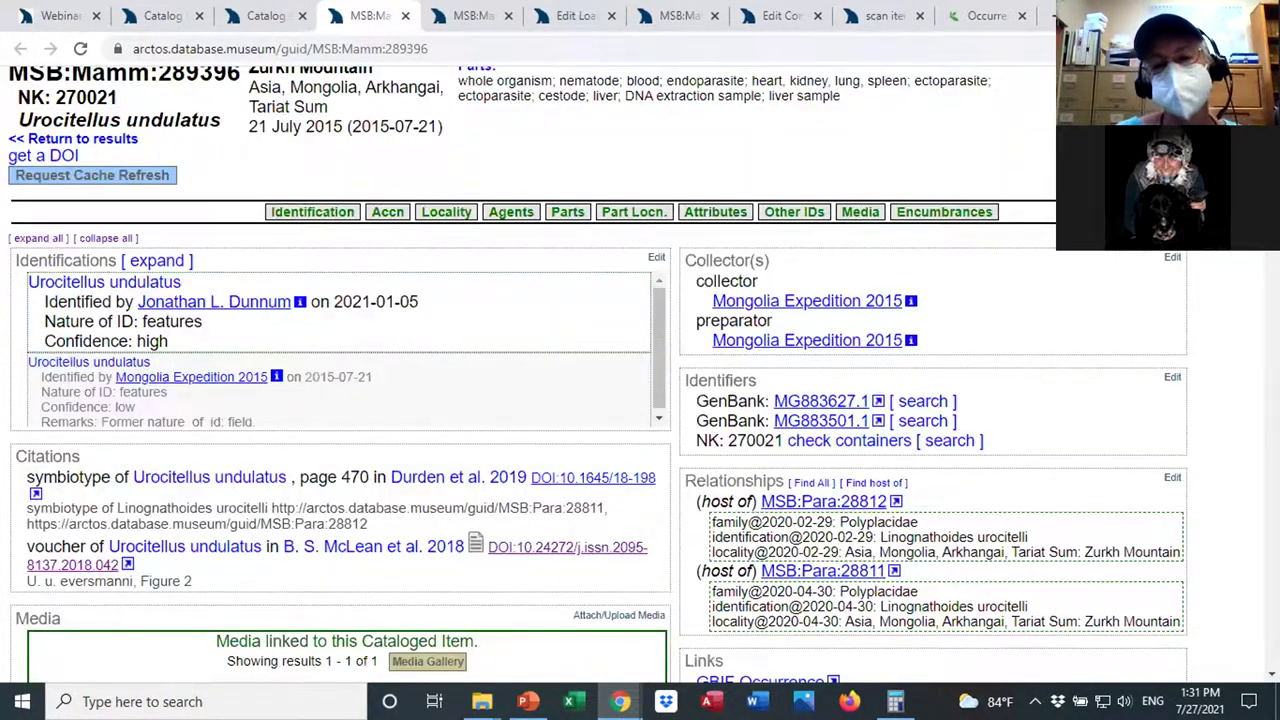
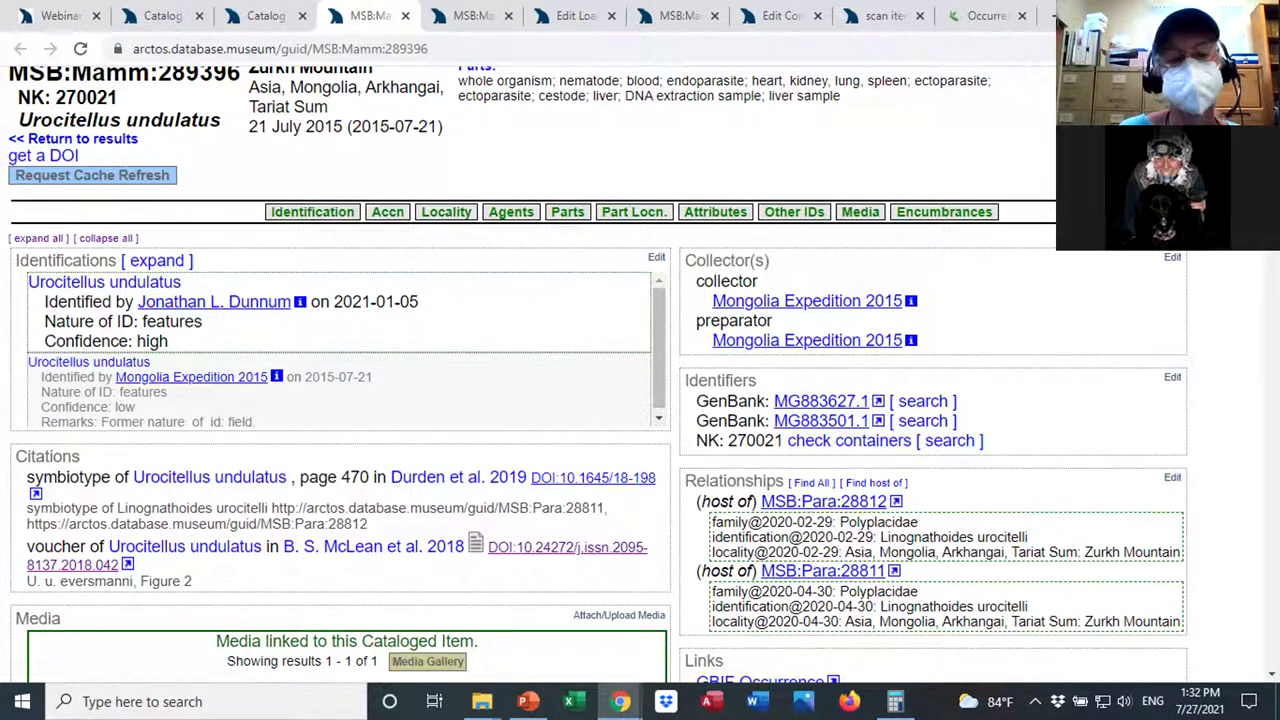
Open the 2018 voucher citation's DOI 10.24272/j.issn.2095-8137.2018.042 in a new tab.
scroll(598, 374, "up", 1)
scroll(598, 374, "down", 2)
scroll(598, 374, "up", 1)
scroll(598, 374, "up", 1)
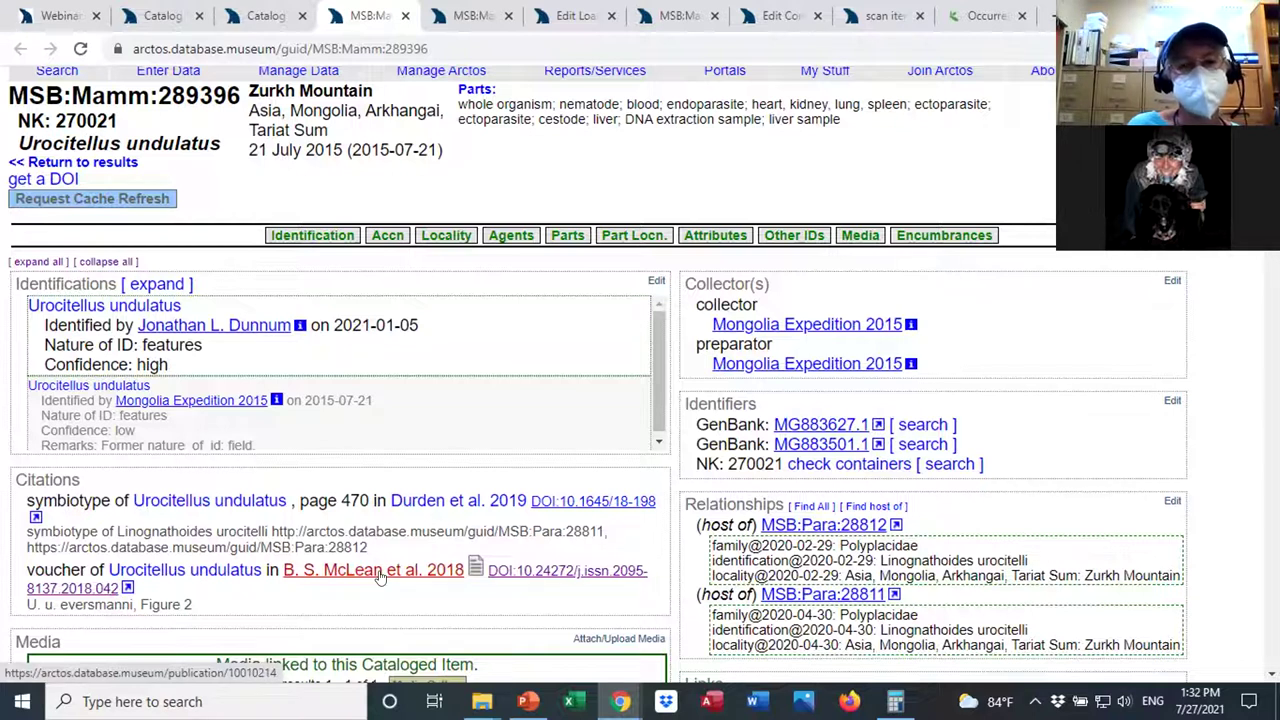
left_click(566, 575)
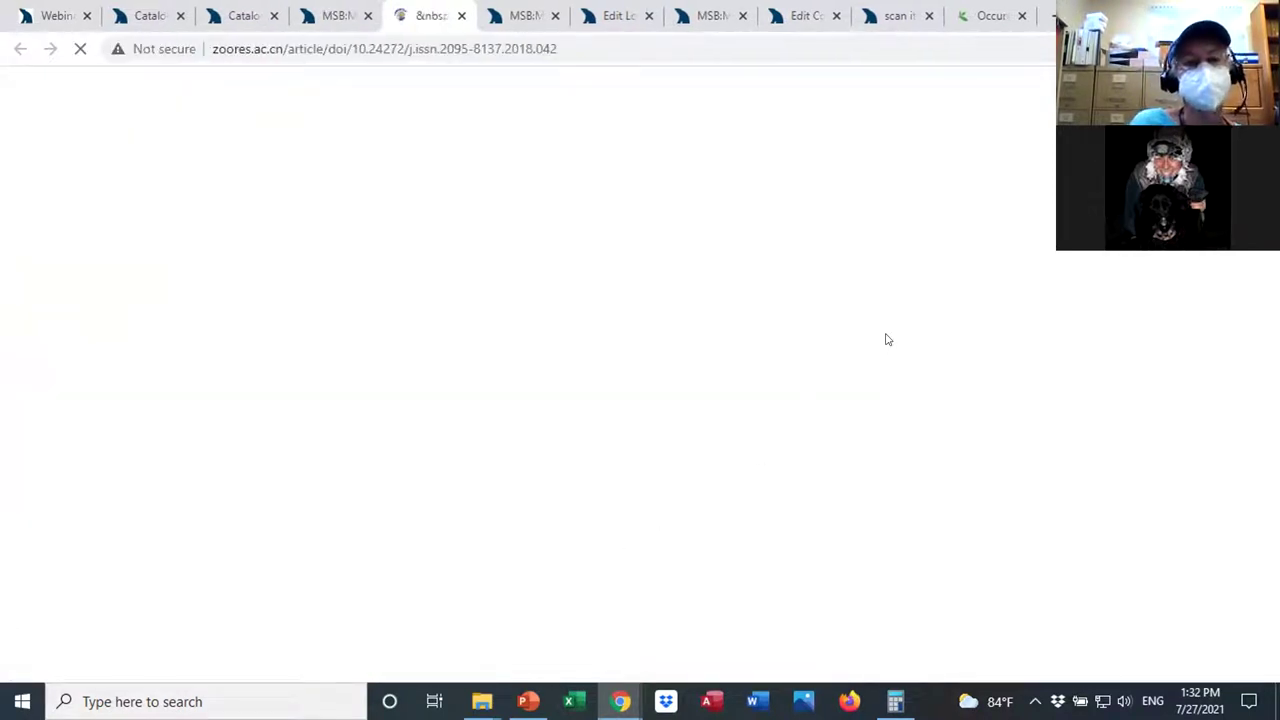
Check the specimen address, scroll the squirrel article's abstract and references, then return to MSB:Mamm:289396.
left_click(322, 22)
left_click_drag(312, 48, 428, 48)
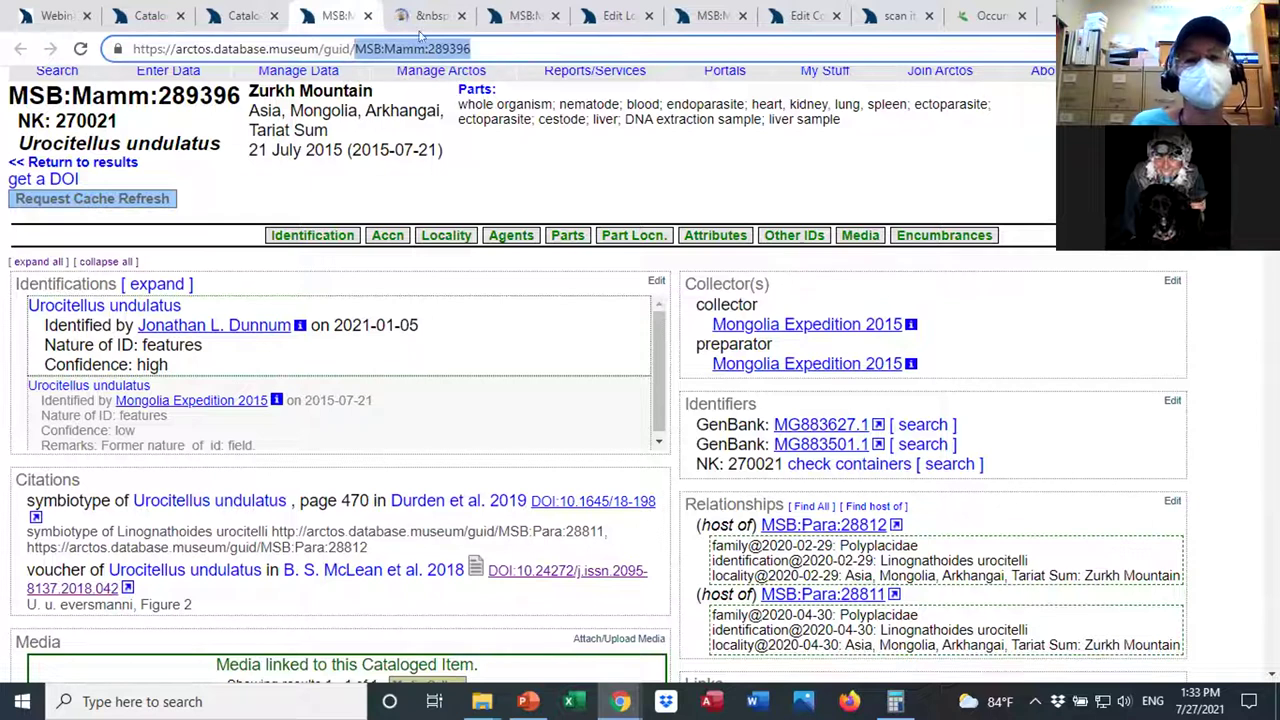
left_click(425, 17)
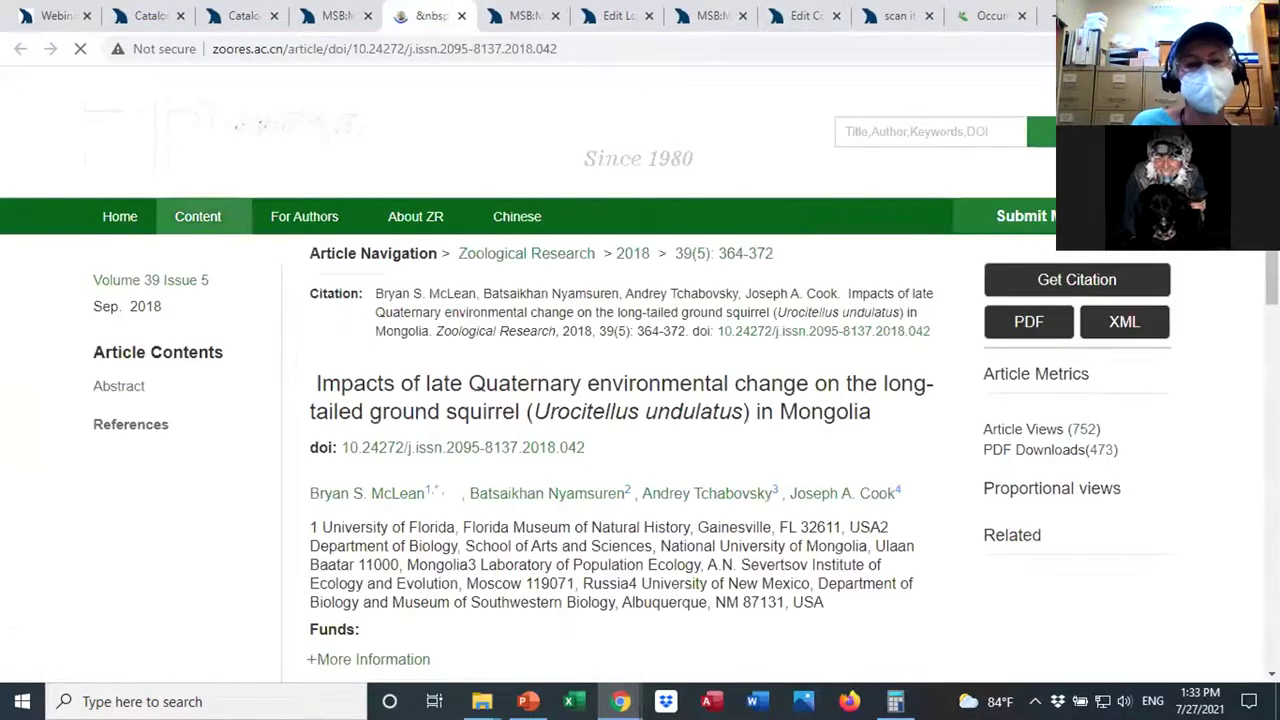
scroll(640, 400, "down", 2)
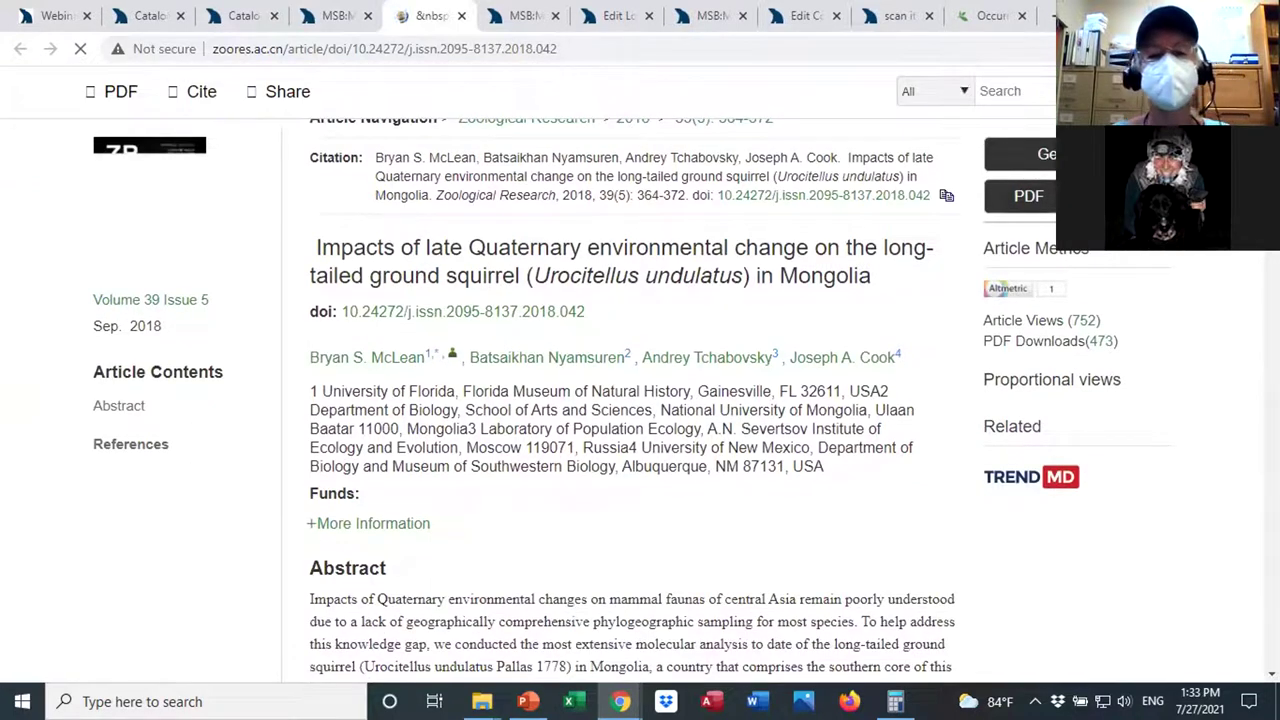
scroll(640, 400, "down", 1)
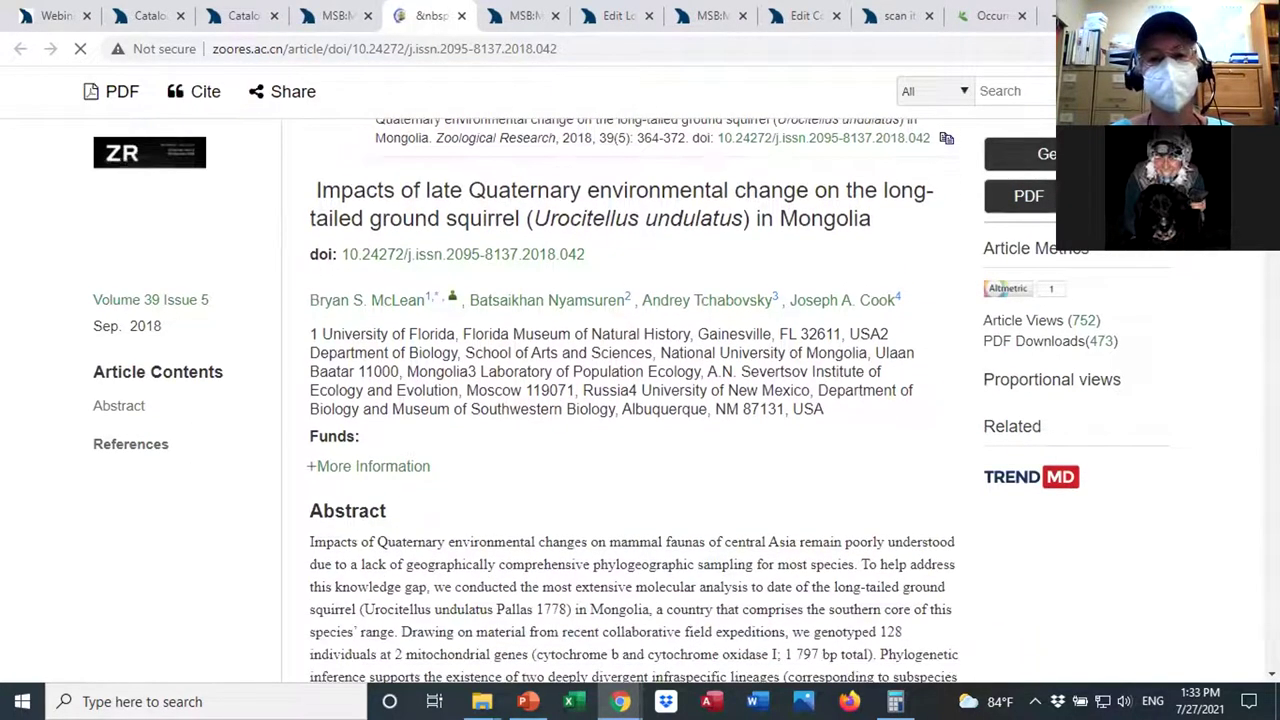
scroll(640, 400, "down", 3)
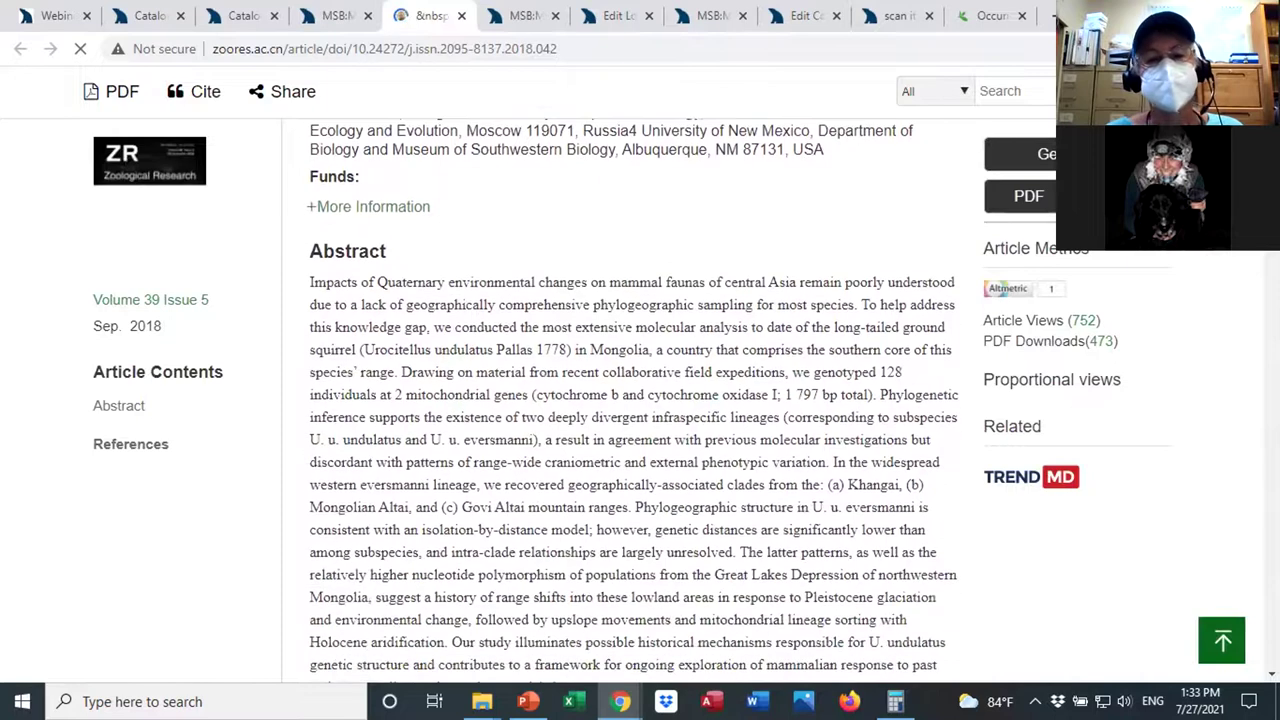
scroll(640, 400, "down", 3)
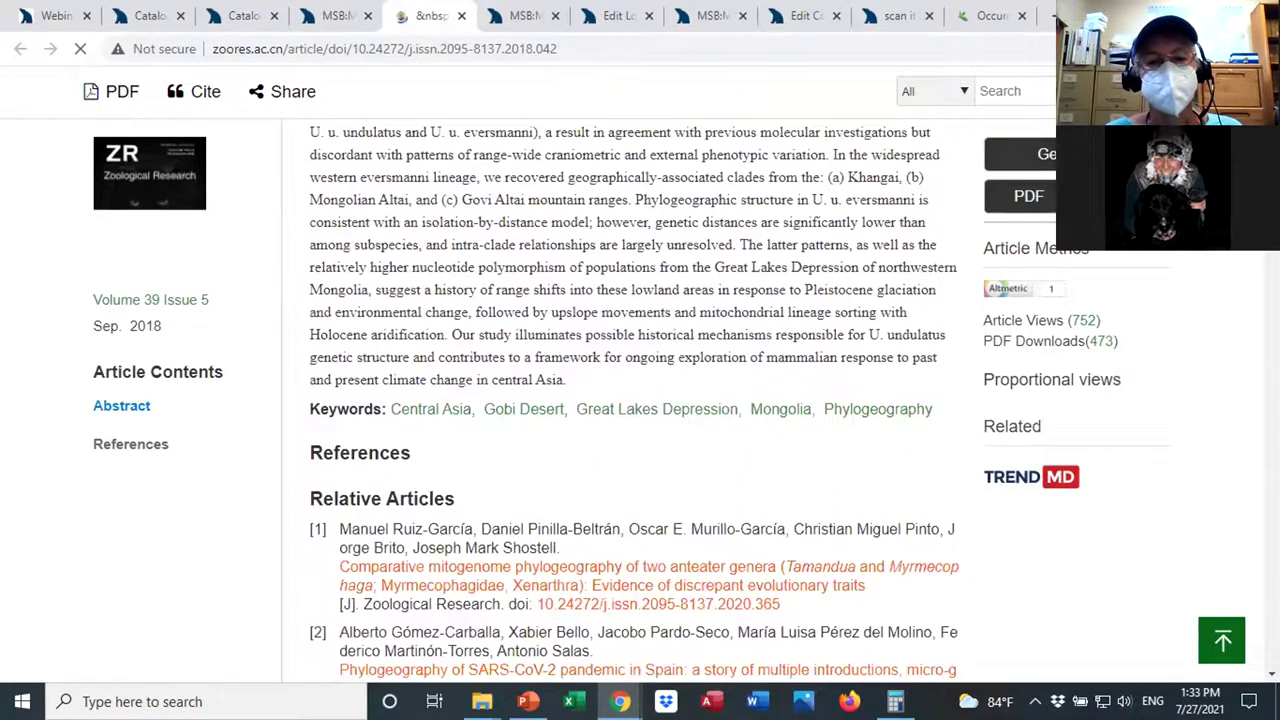
scroll(634, 400, "down", 1)
scroll(634, 400, "up", 4)
scroll(512, 120, "up", 5)
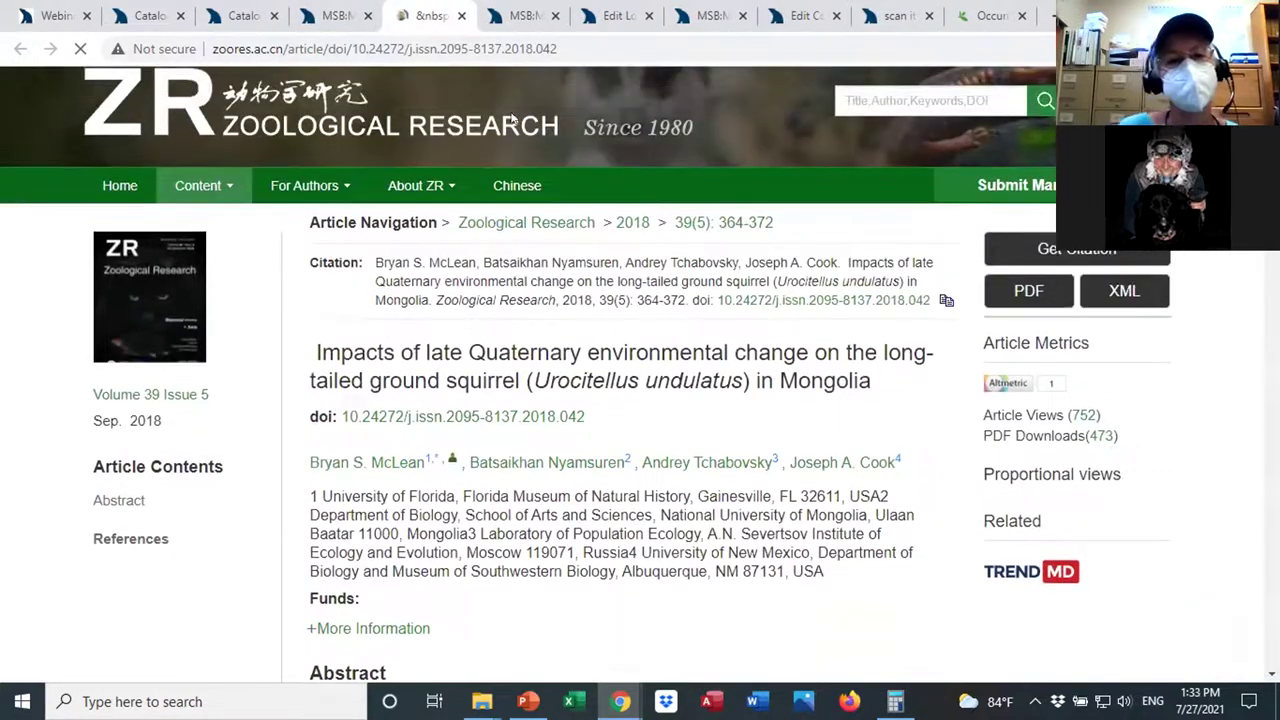
left_click(338, 16)
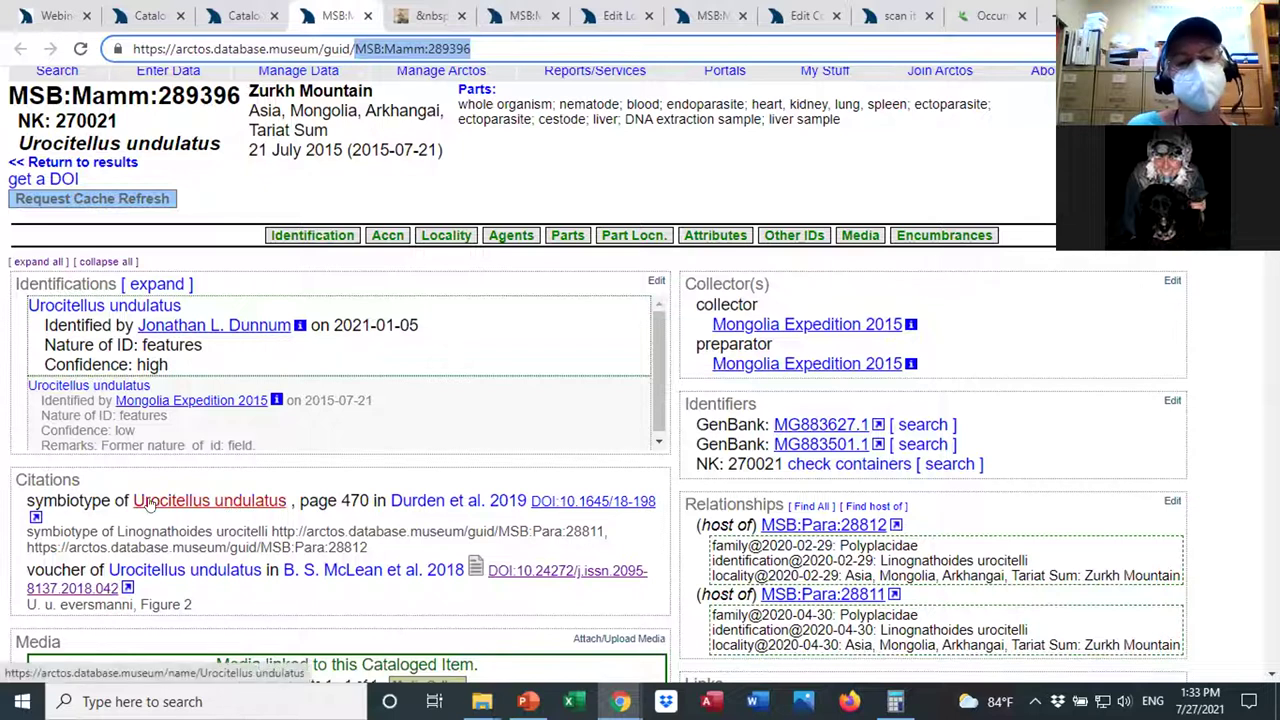
Browse the 2019 symbiotype louse article at DOI 10.1645/18-198, then return to the record.
left_click(553, 505)
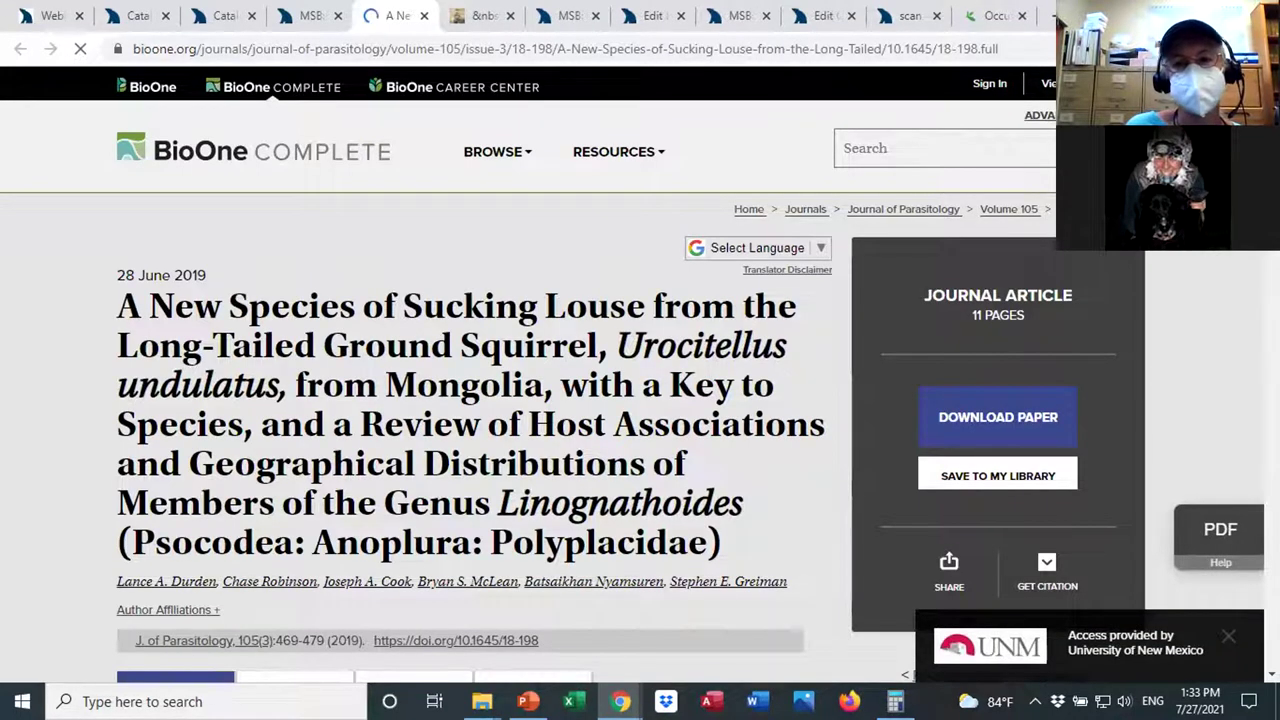
scroll(640, 375, "down", 3)
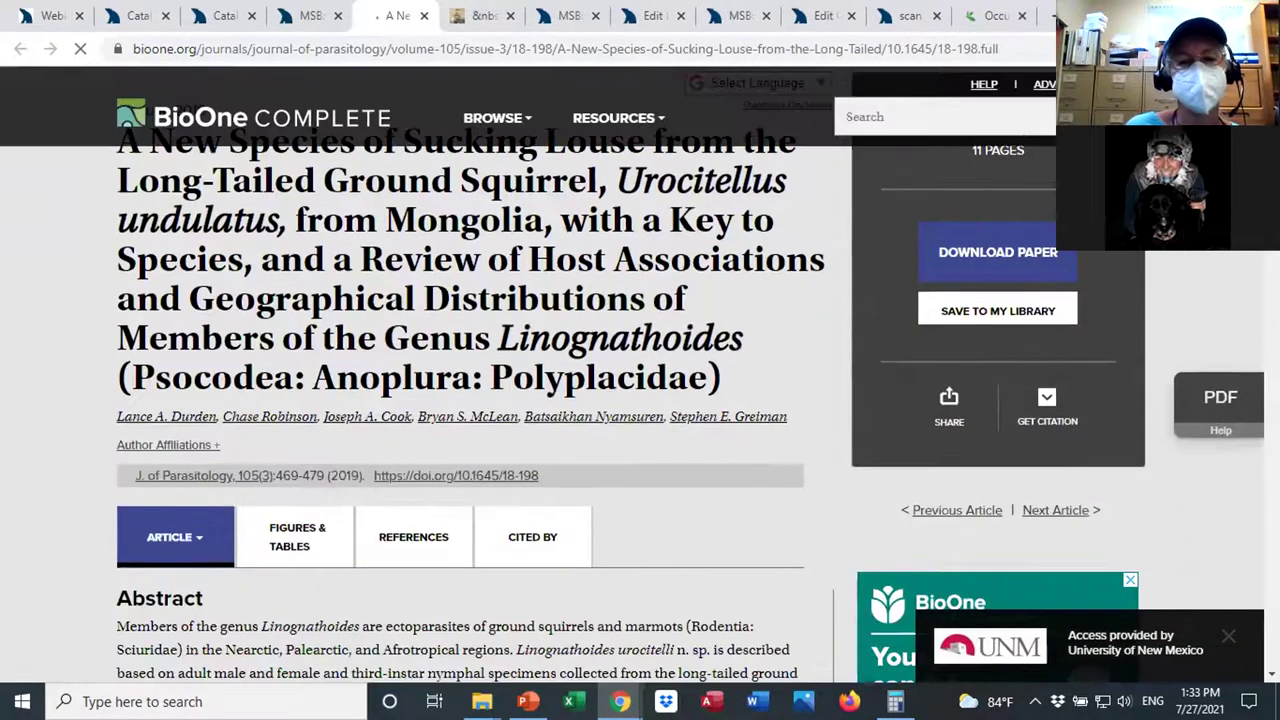
scroll(640, 375, "down", 2)
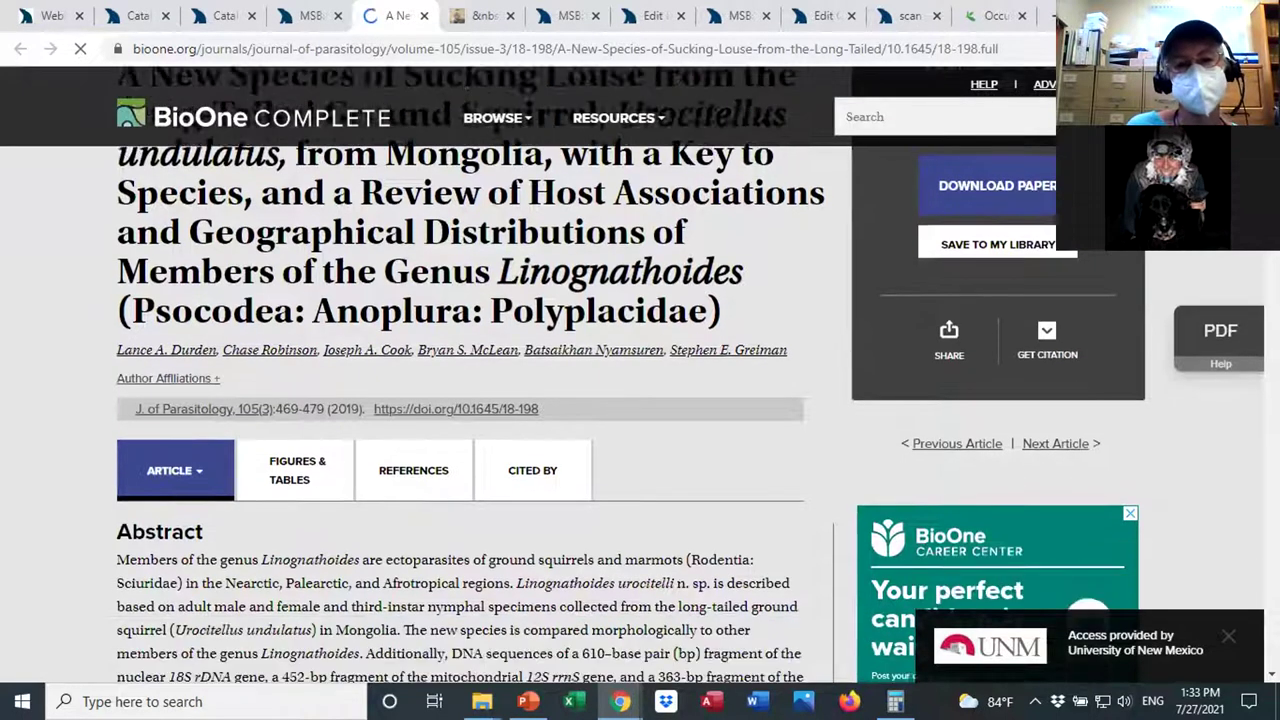
scroll(640, 375, "down", 2)
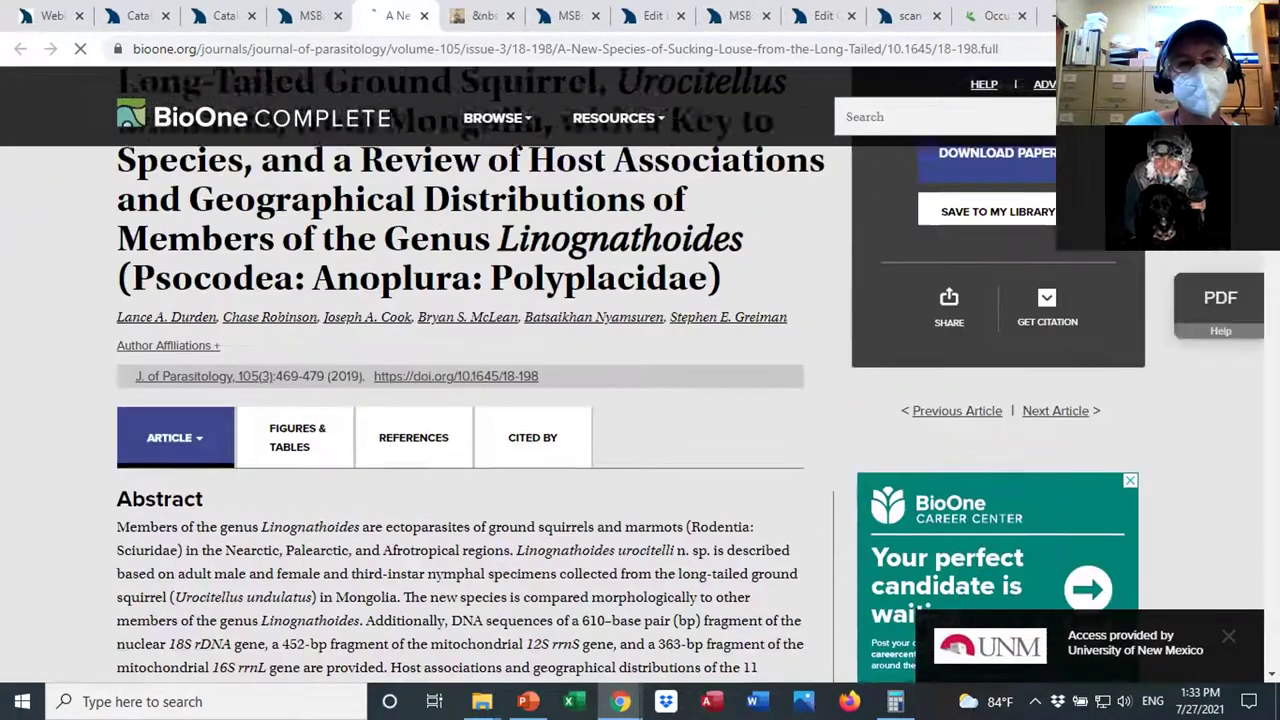
left_click(305, 18)
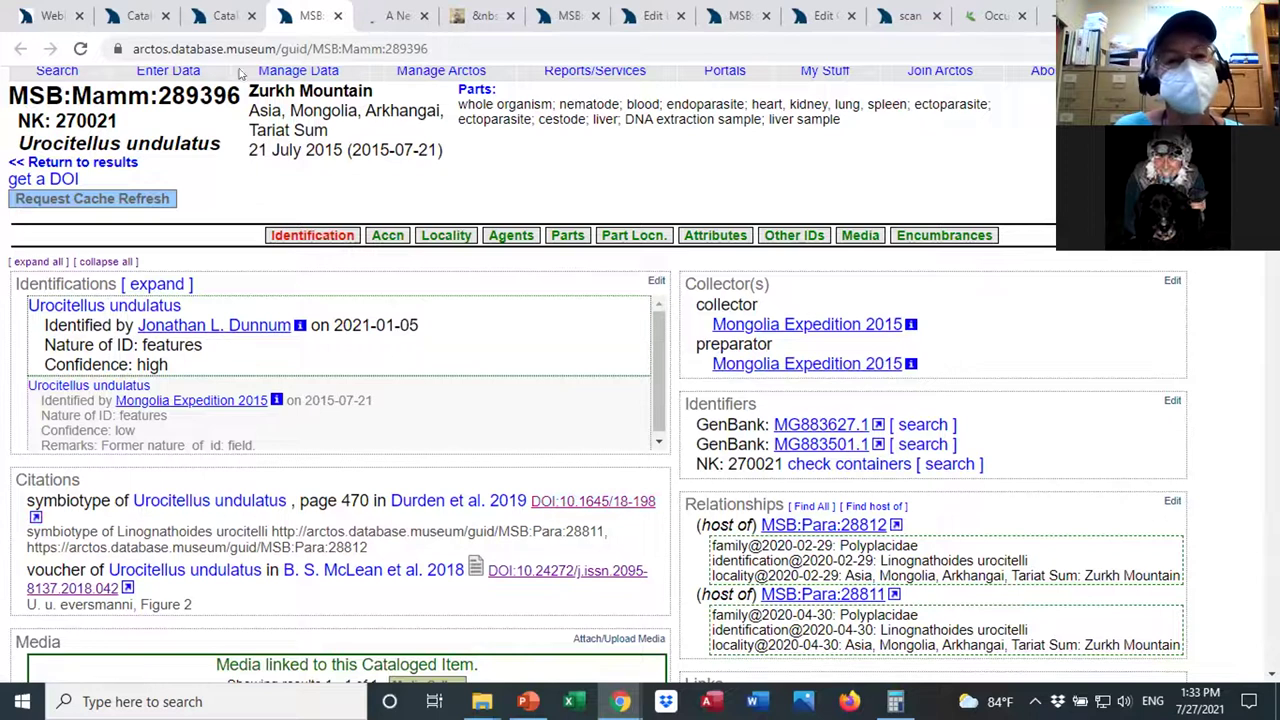
Highlight MSB:Mamm:289396 in the address, then scroll to the GenBank identifiers MG883627.1 and MG883501.1.
double_click(405, 48)
left_click_drag(365, 45, 330, 47)
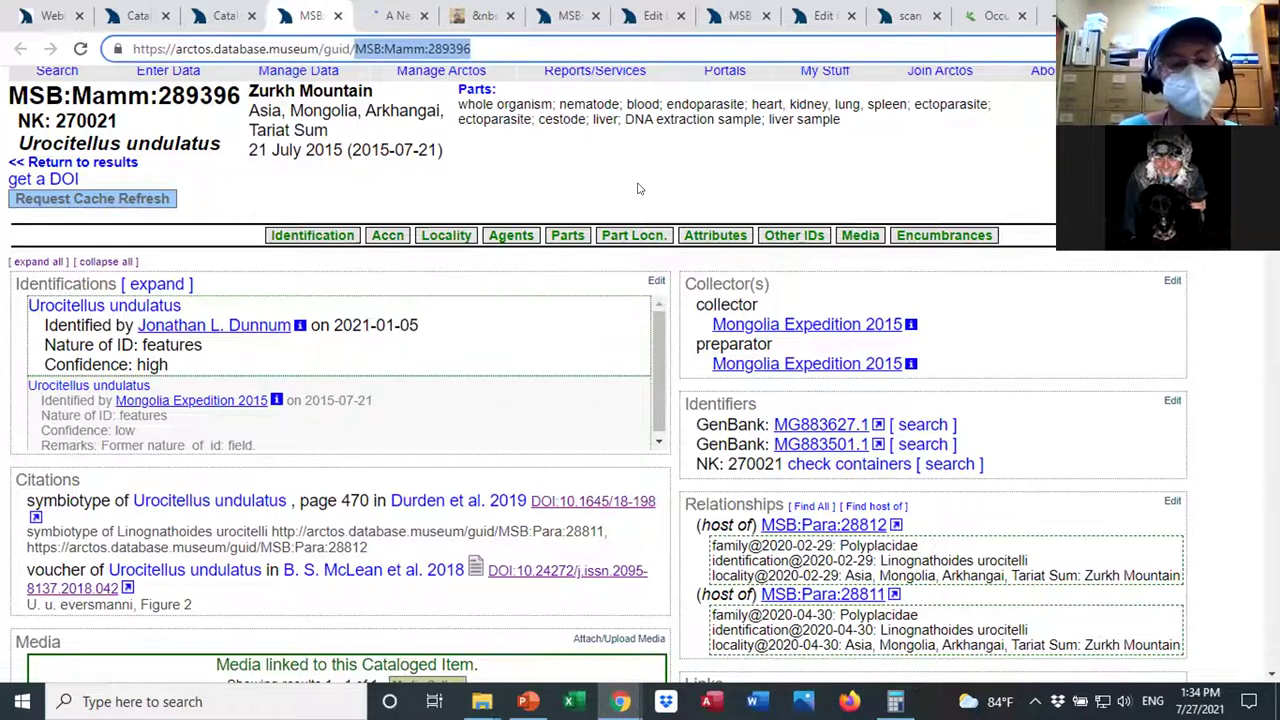
left_click(1220, 265)
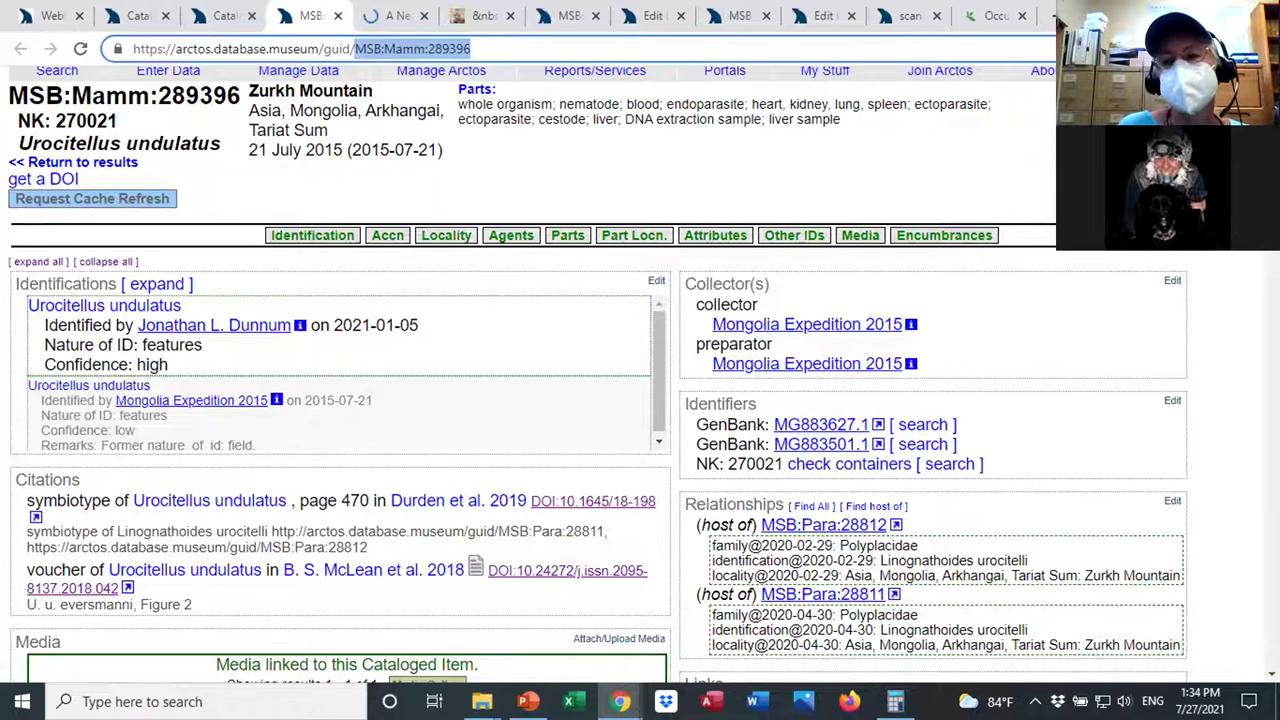
scroll(1220, 265, "down", 1)
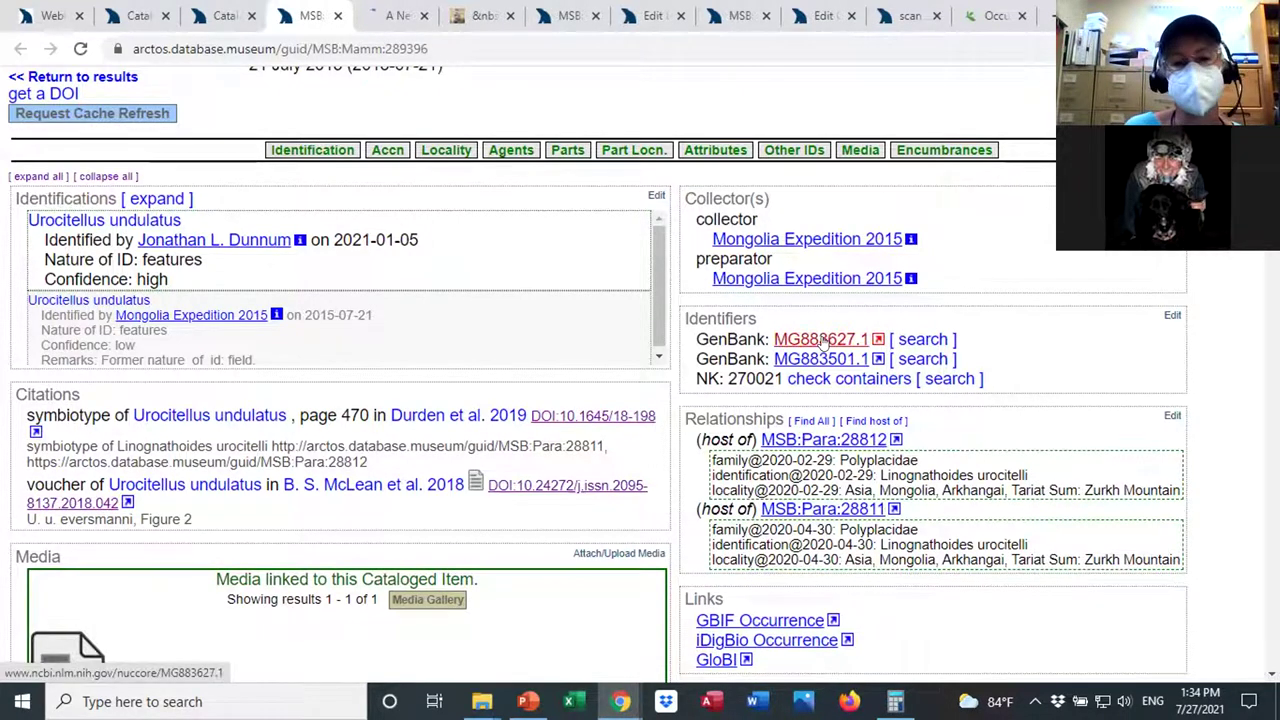
scroll(1169, 317, "down", 1)
scroll(1169, 317, "up", 1)
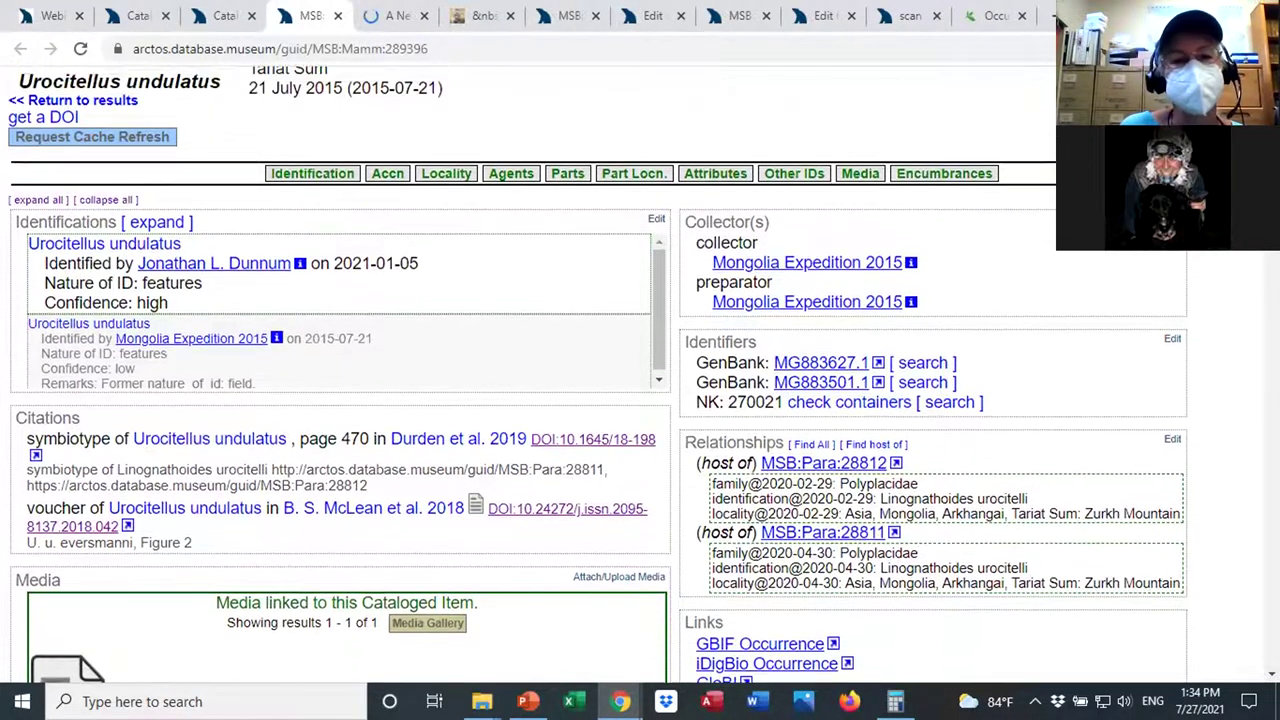
scroll(1169, 317, "up", 2)
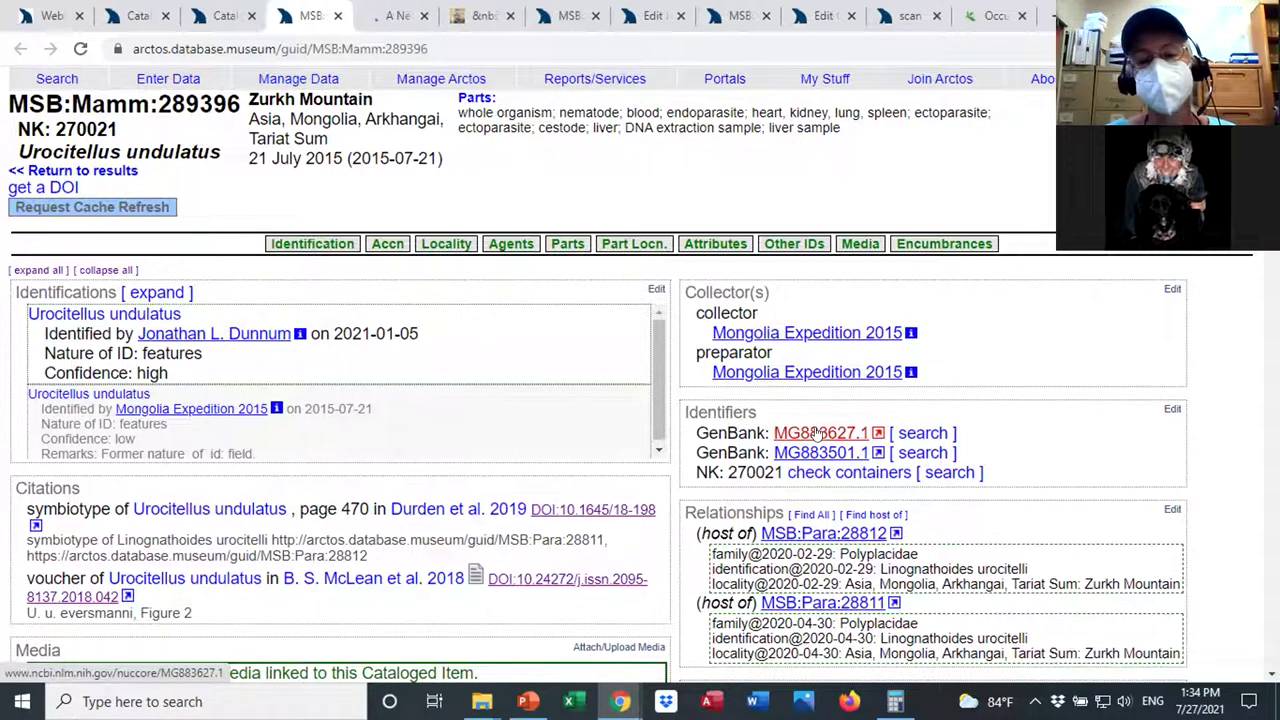
Open GenBank sequence MG883627.1 and scroll through its 657 bp partial COX1 record.
left_click(820, 432)
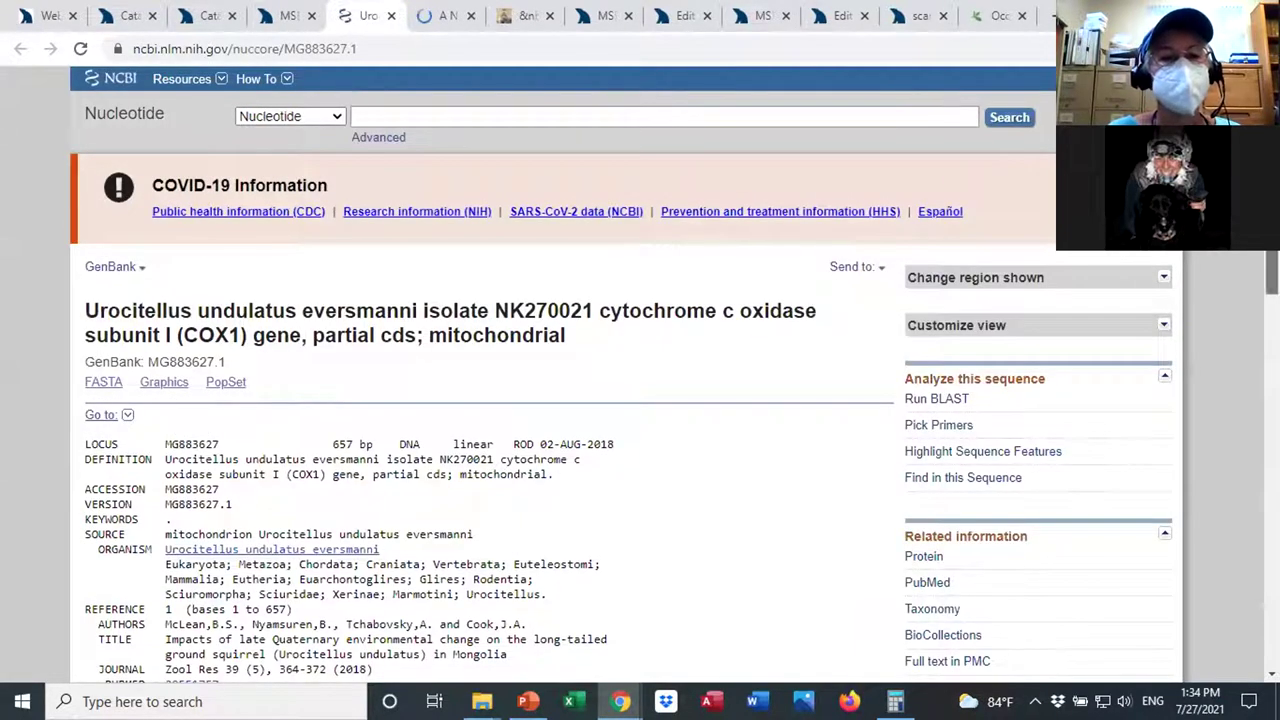
scroll(640, 380, "down", 1)
scroll(640, 380, "down", 2)
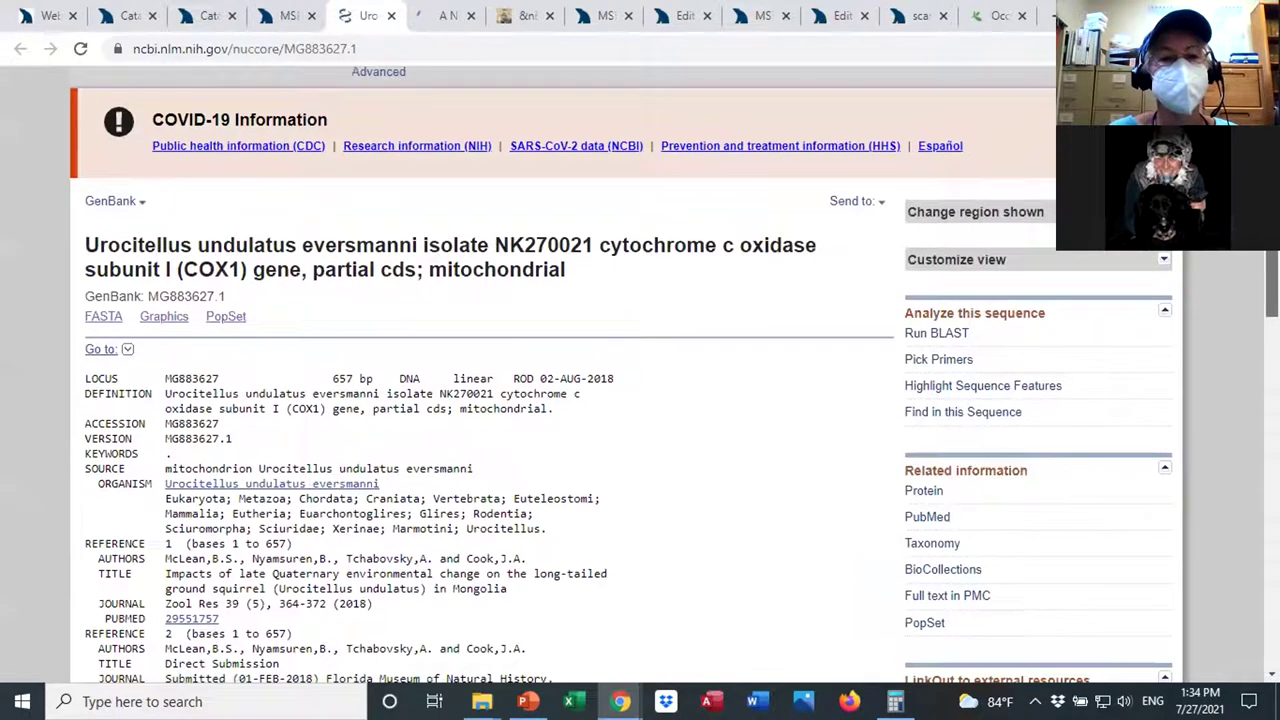
scroll(640, 380, "down", 1)
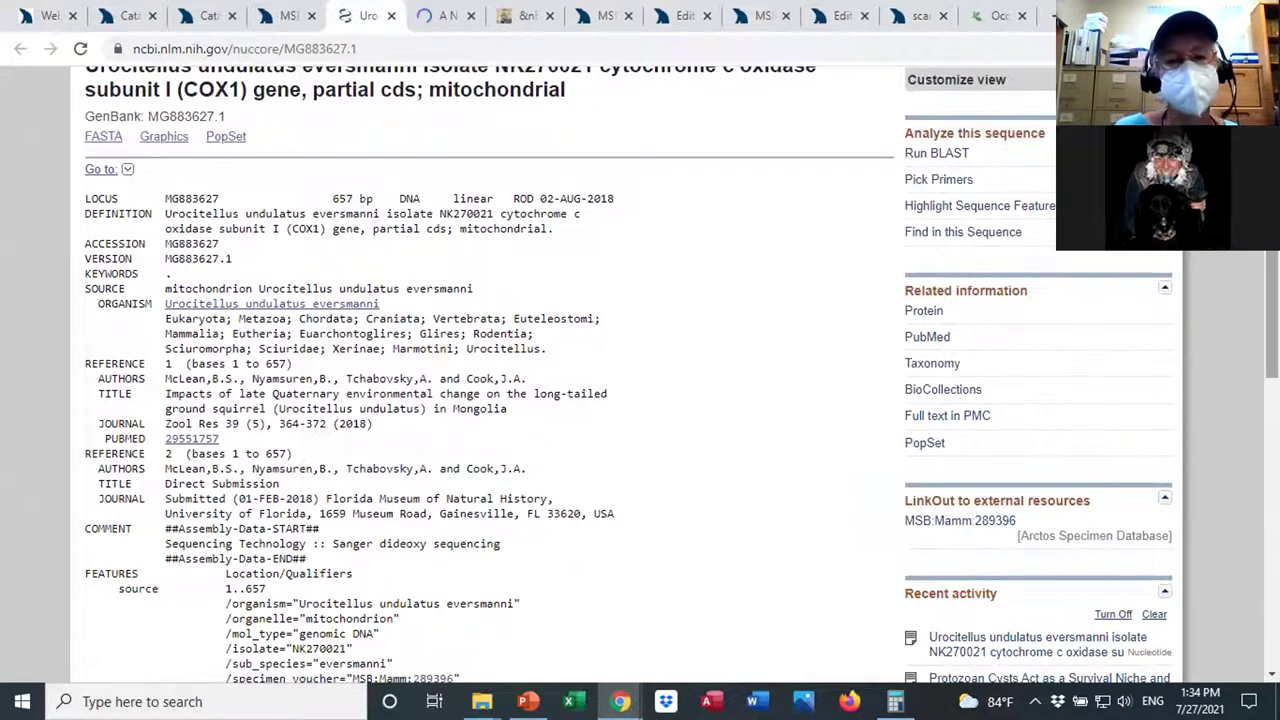
scroll(640, 380, "down", 1)
scroll(532, 478, "down", 2)
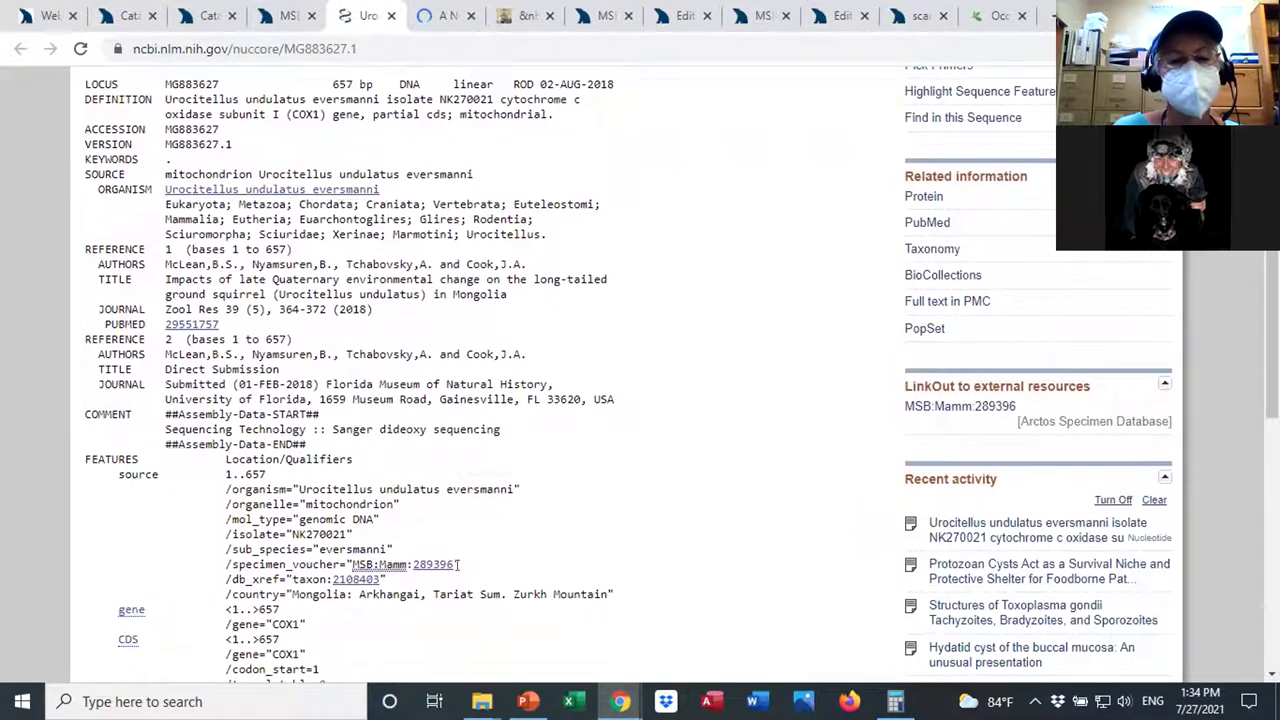
Highlight the specimen_voucher value MSB:Mamm:289396, then return to the Arctos record.
left_click_drag(452, 564, 352, 566)
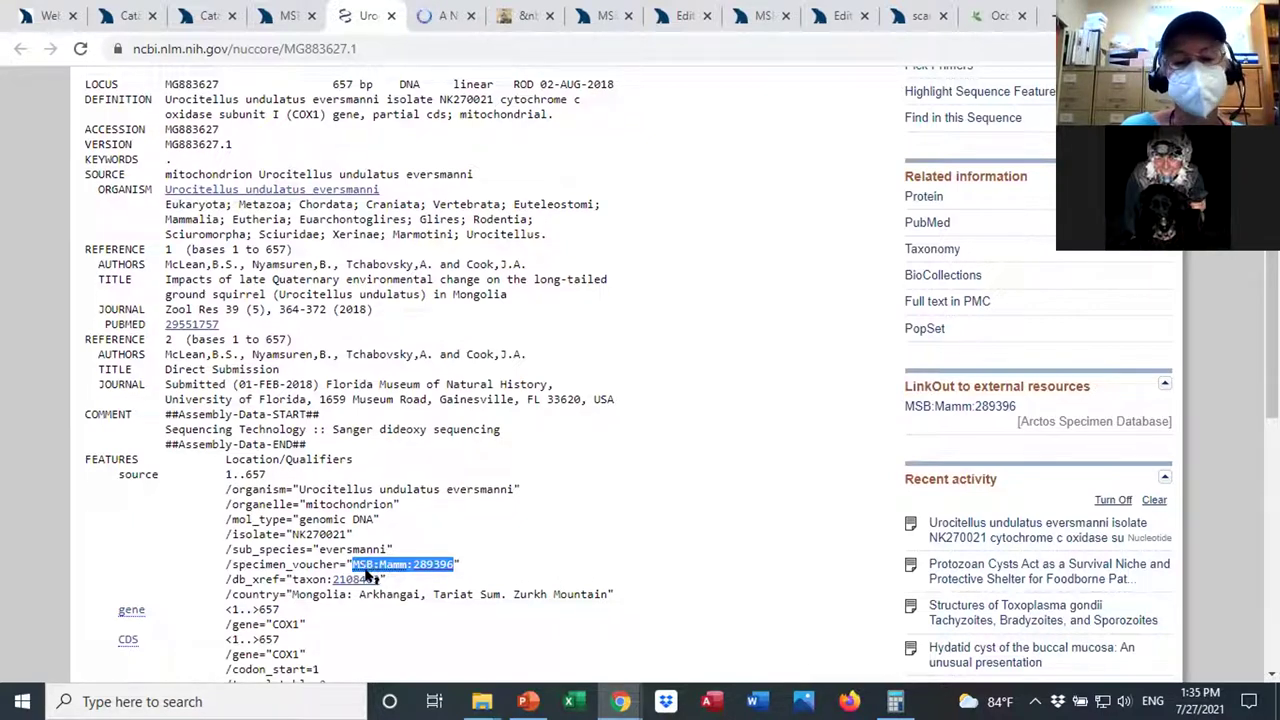
mouse_move(370, 568)
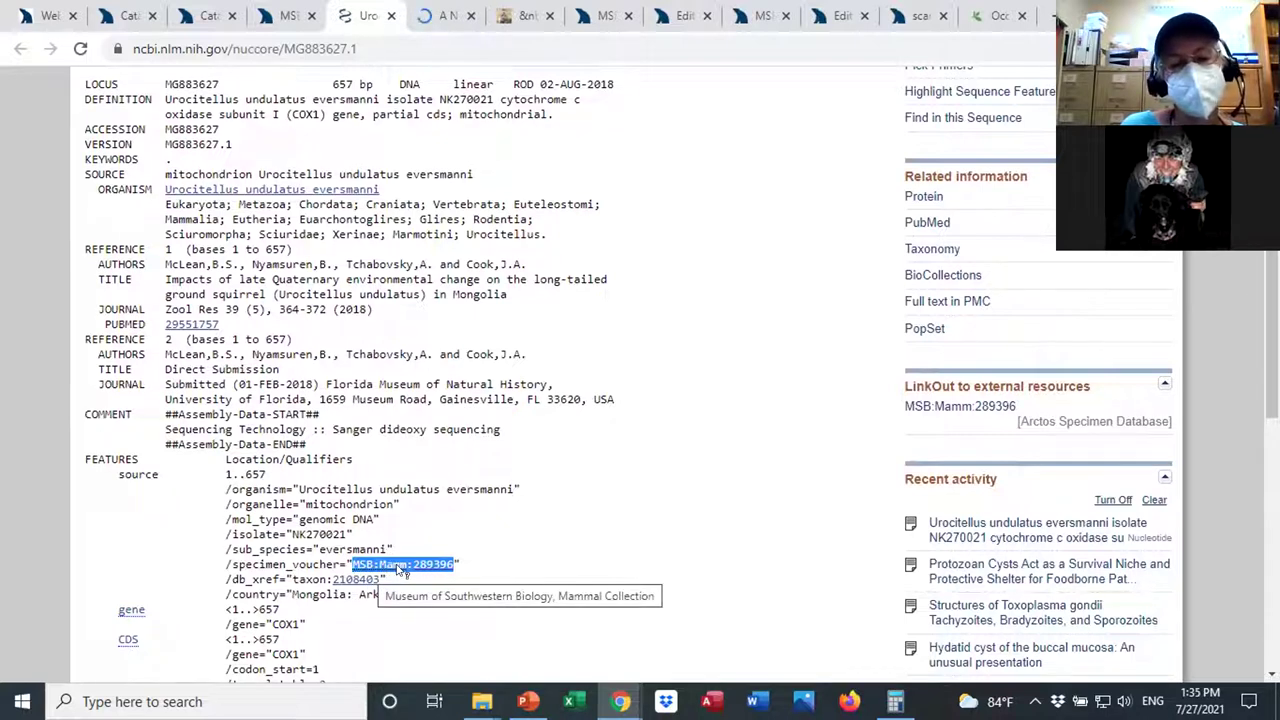
left_click(484, 556)
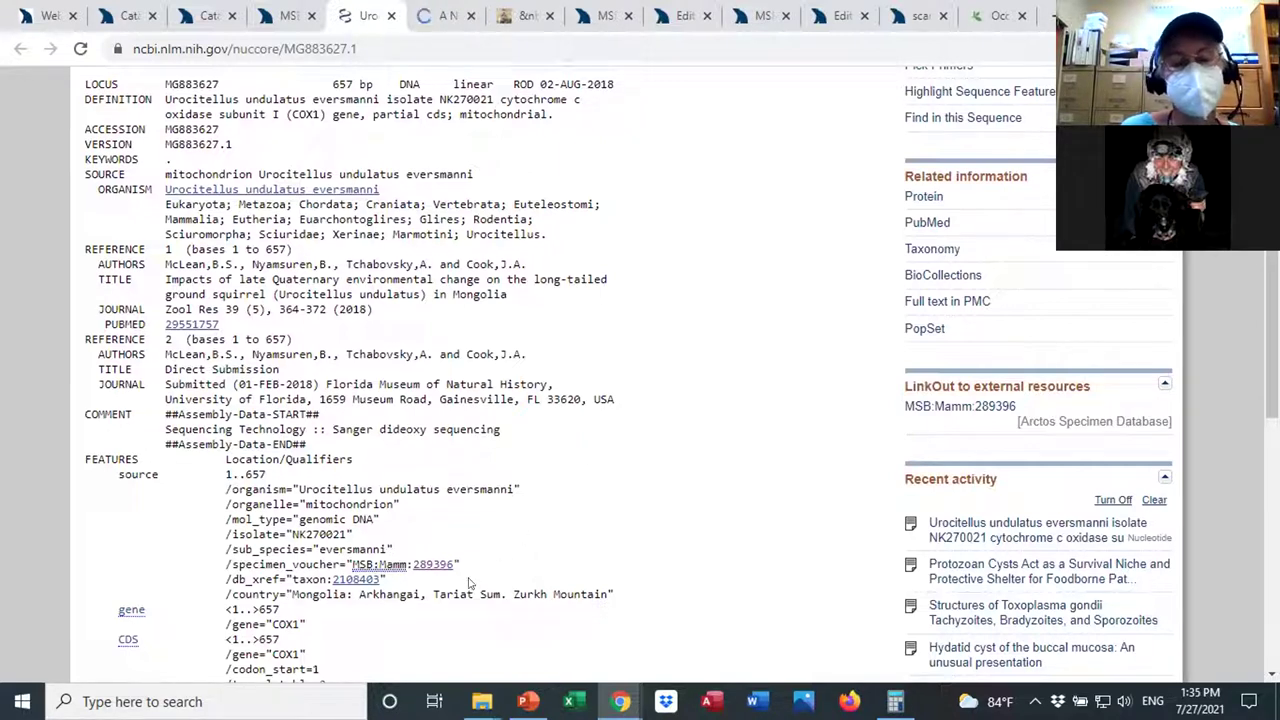
left_click_drag(1272, 323, 1272, 277)
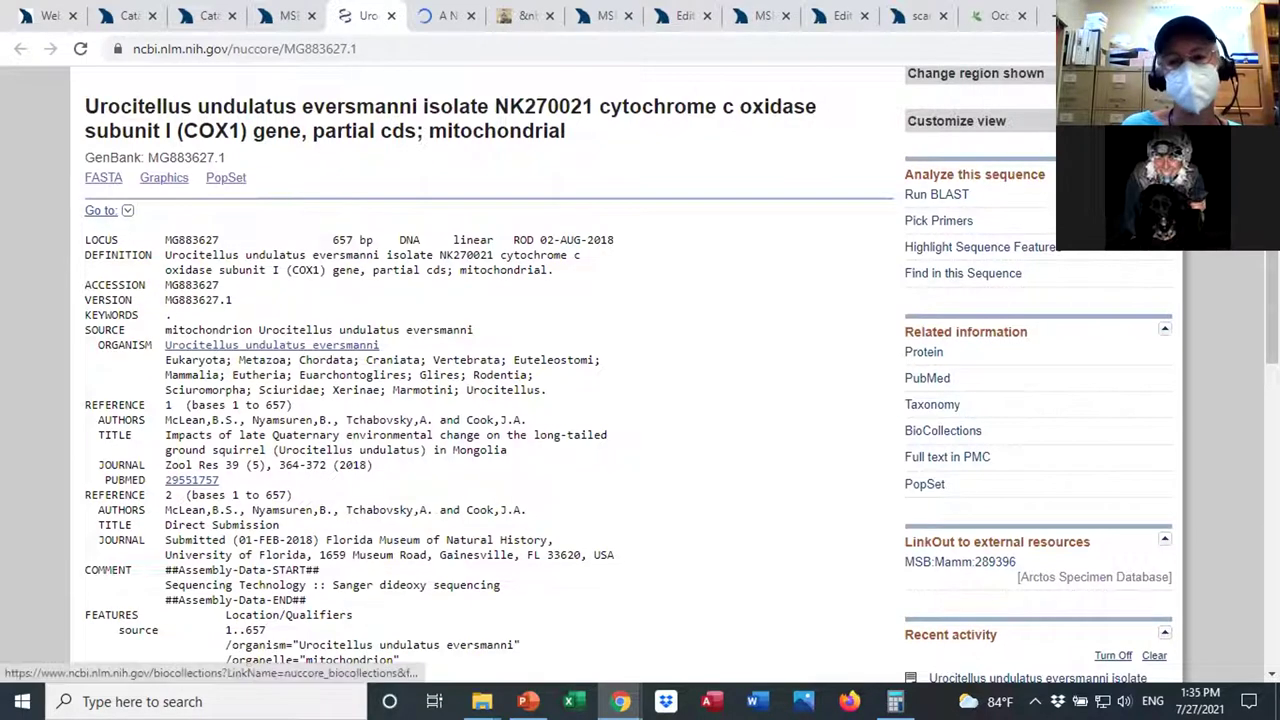
scroll(640, 374, "down", 1)
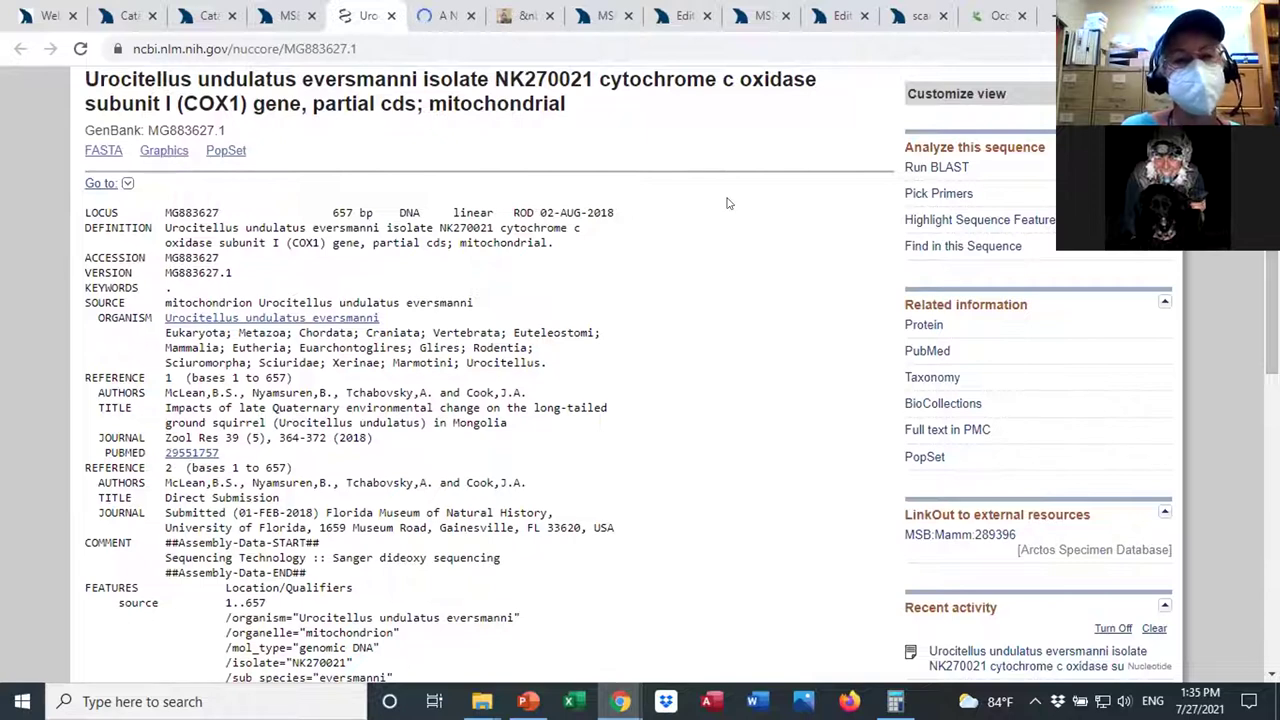
left_click(285, 16)
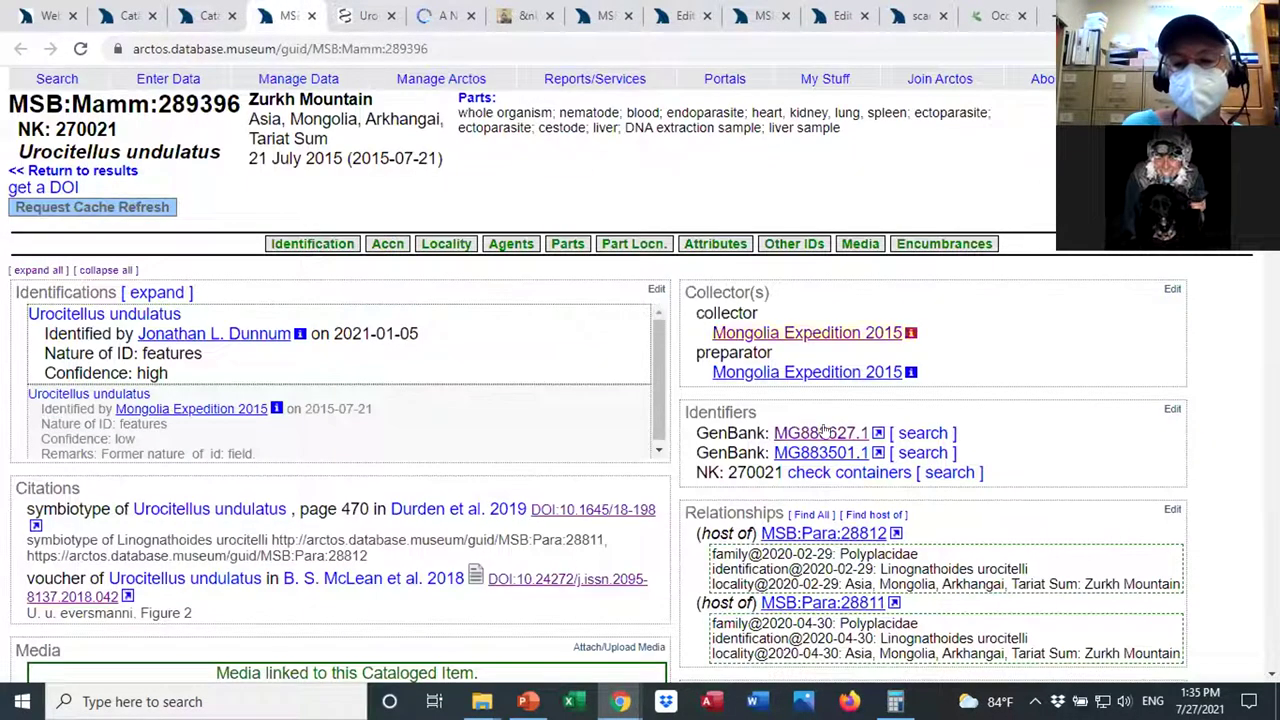
Draft a GenBank identifier 12345 in the Identifiers editor, discard it, and return to MG883627.1.
left_click(1172, 410)
left_click(559, 505)
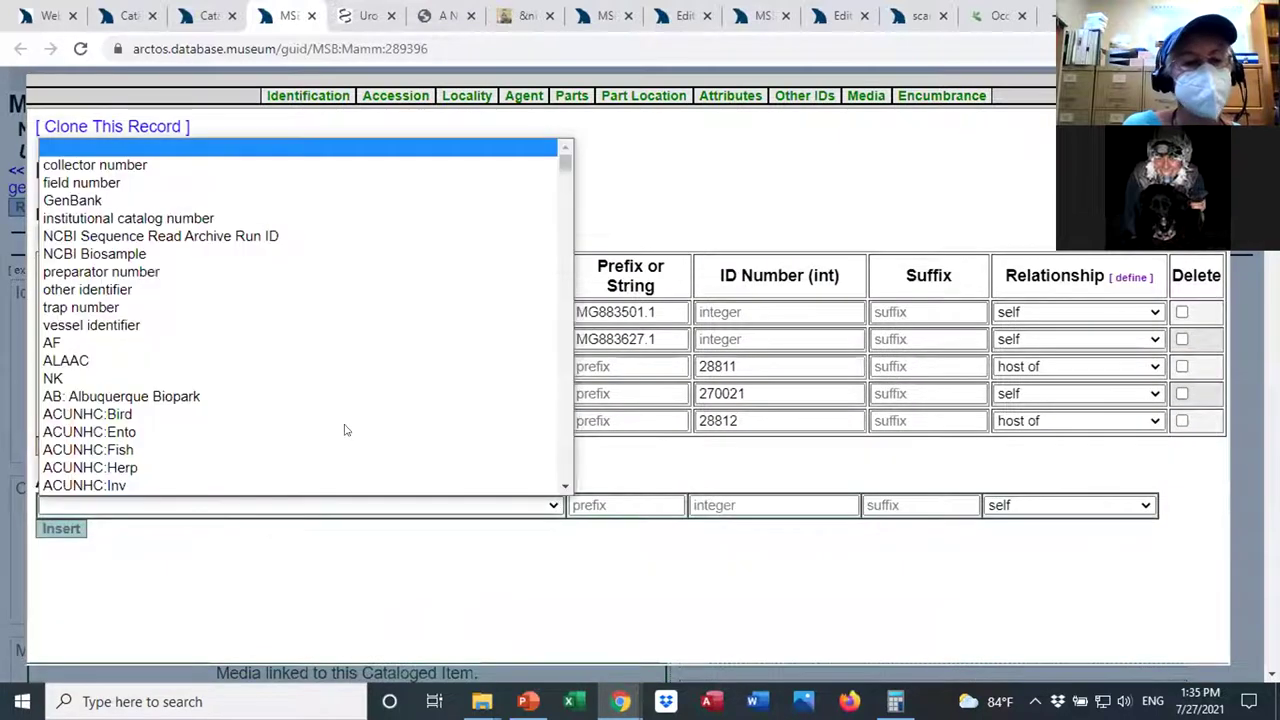
left_click(214, 201)
left_click(609, 505)
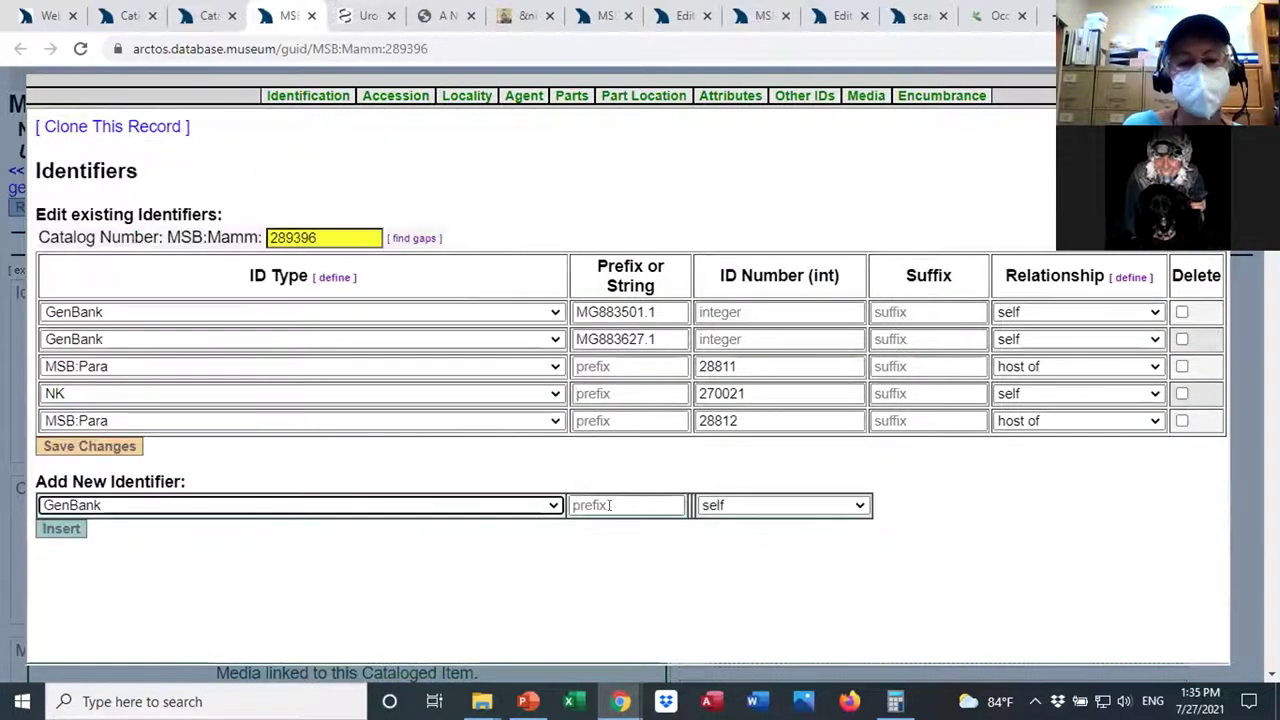
type("12345")
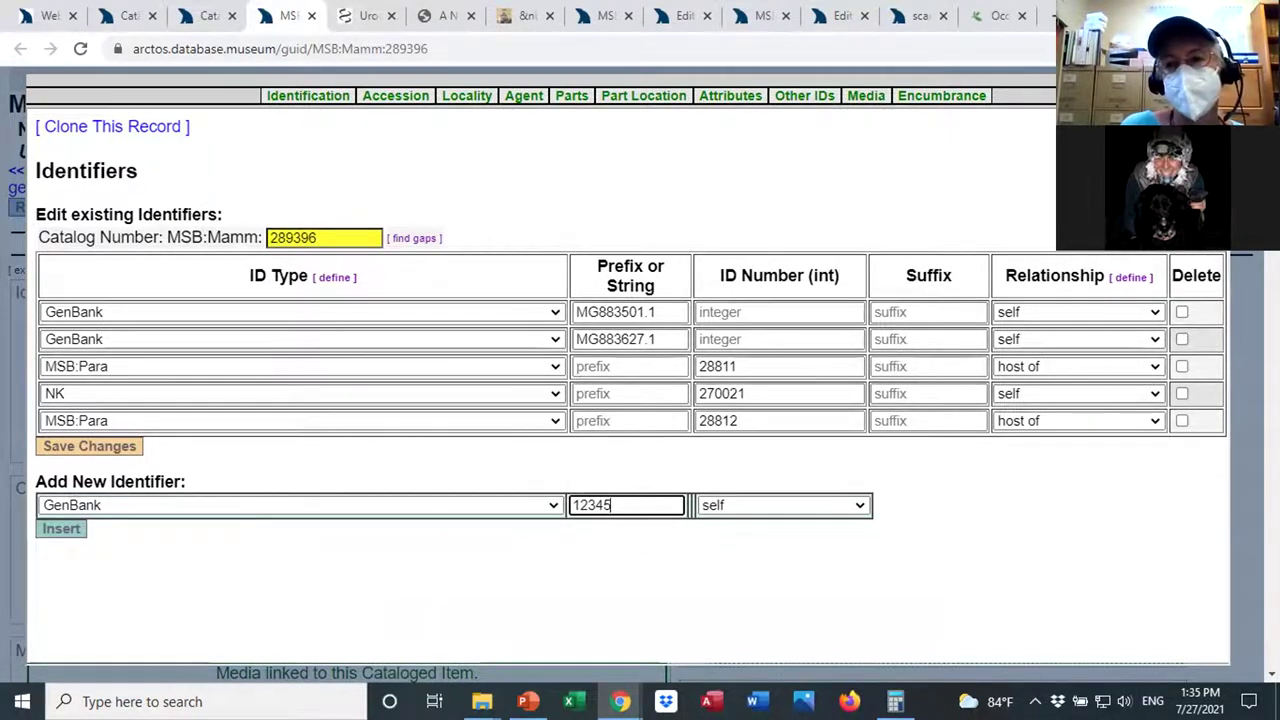
key("Escape")
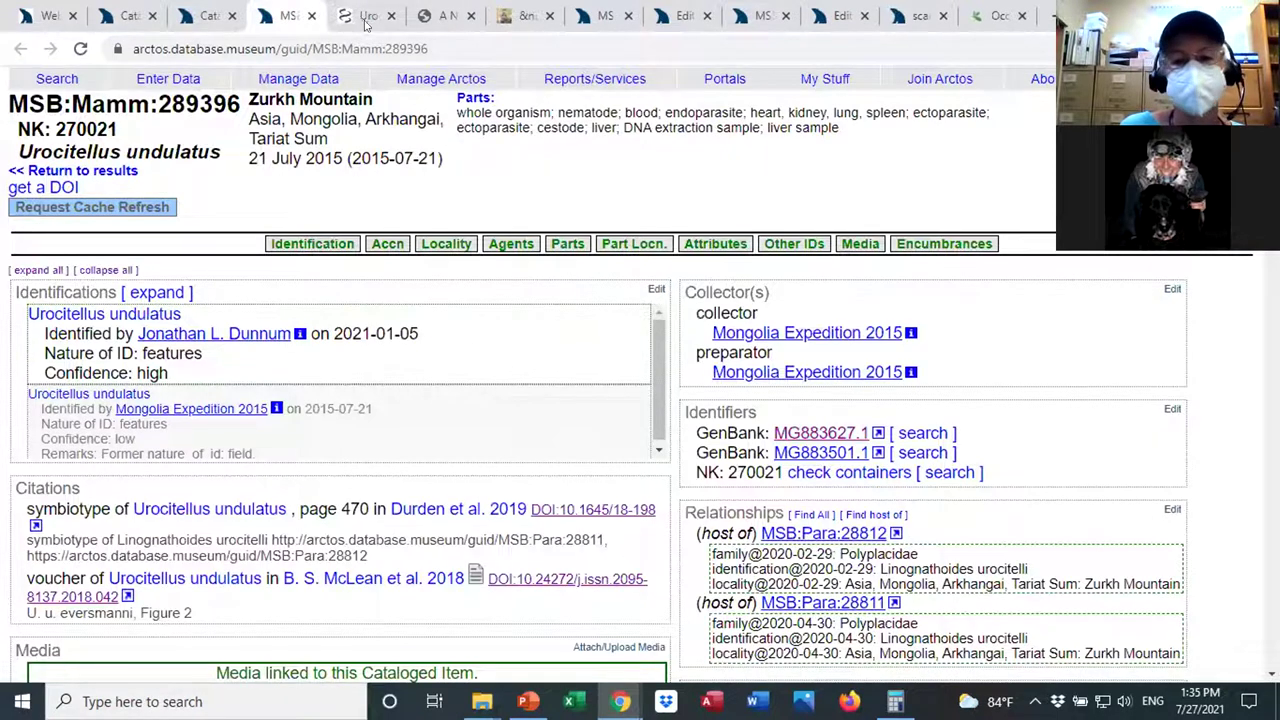
left_click(366, 18)
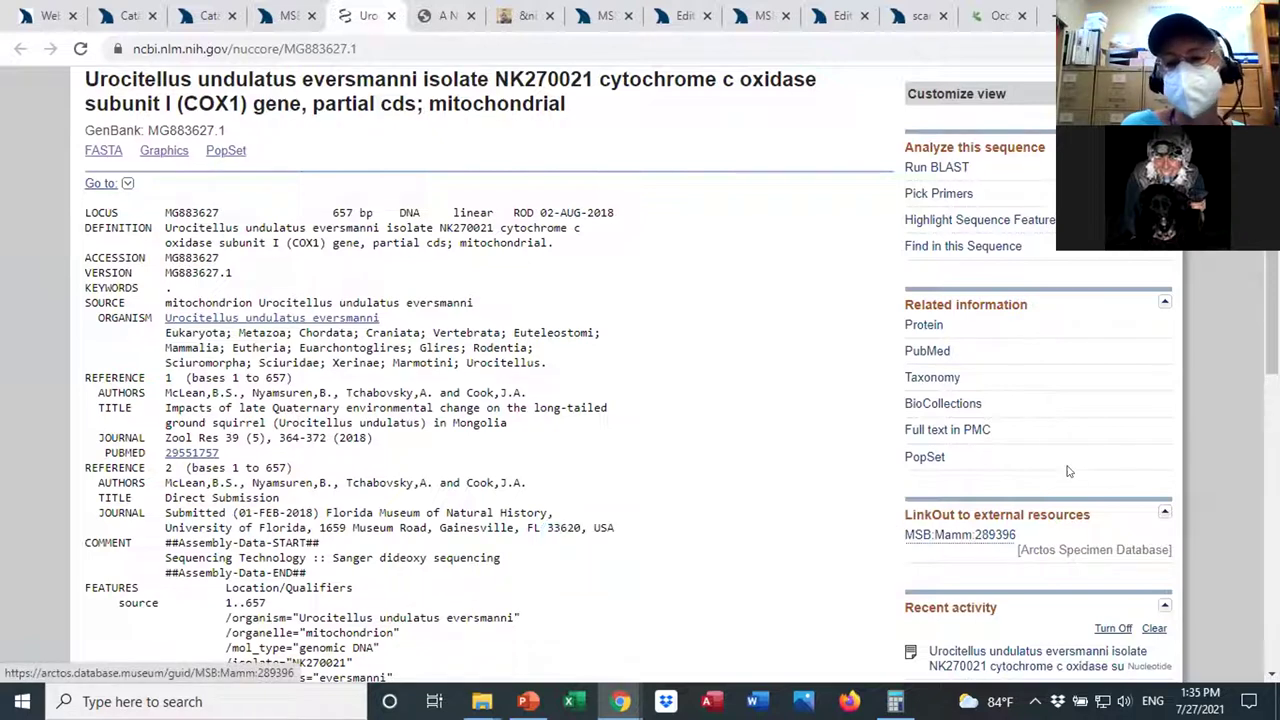
Follow the LinkOut link MSB:Mamm:289396 to the Arctos specimen record.
scroll(1155, 390, "down", 1)
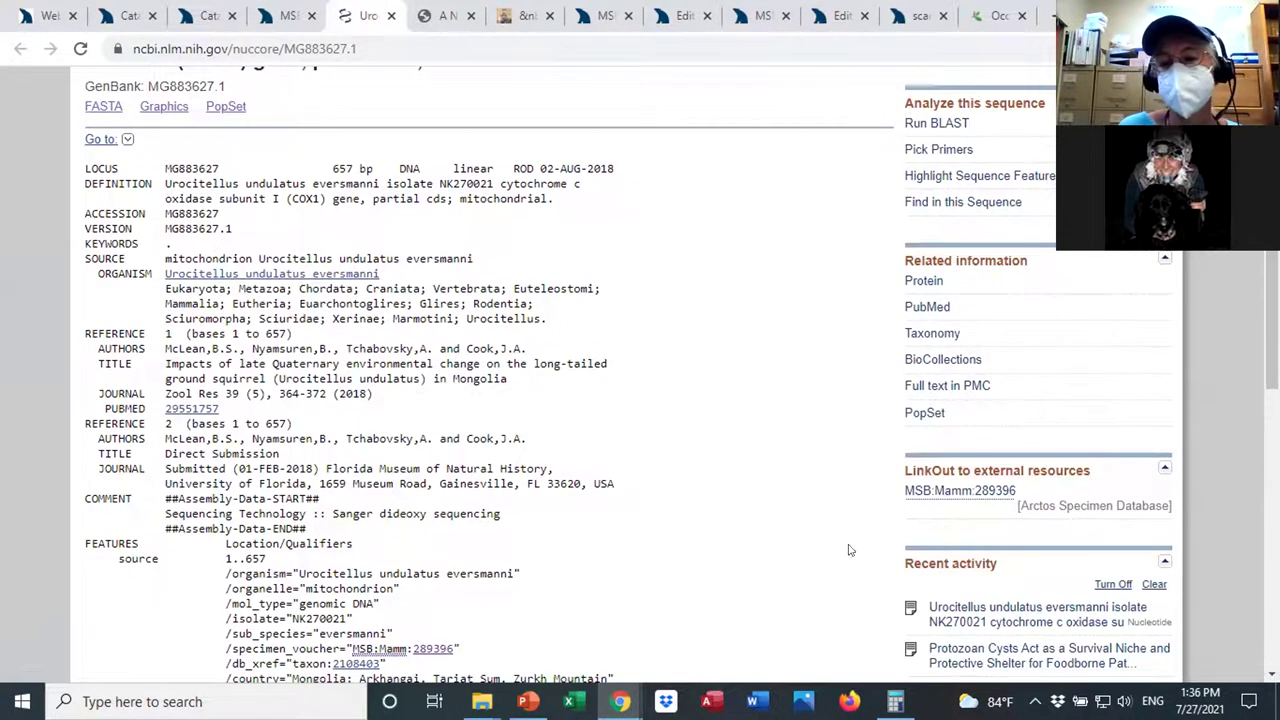
left_click(943, 492)
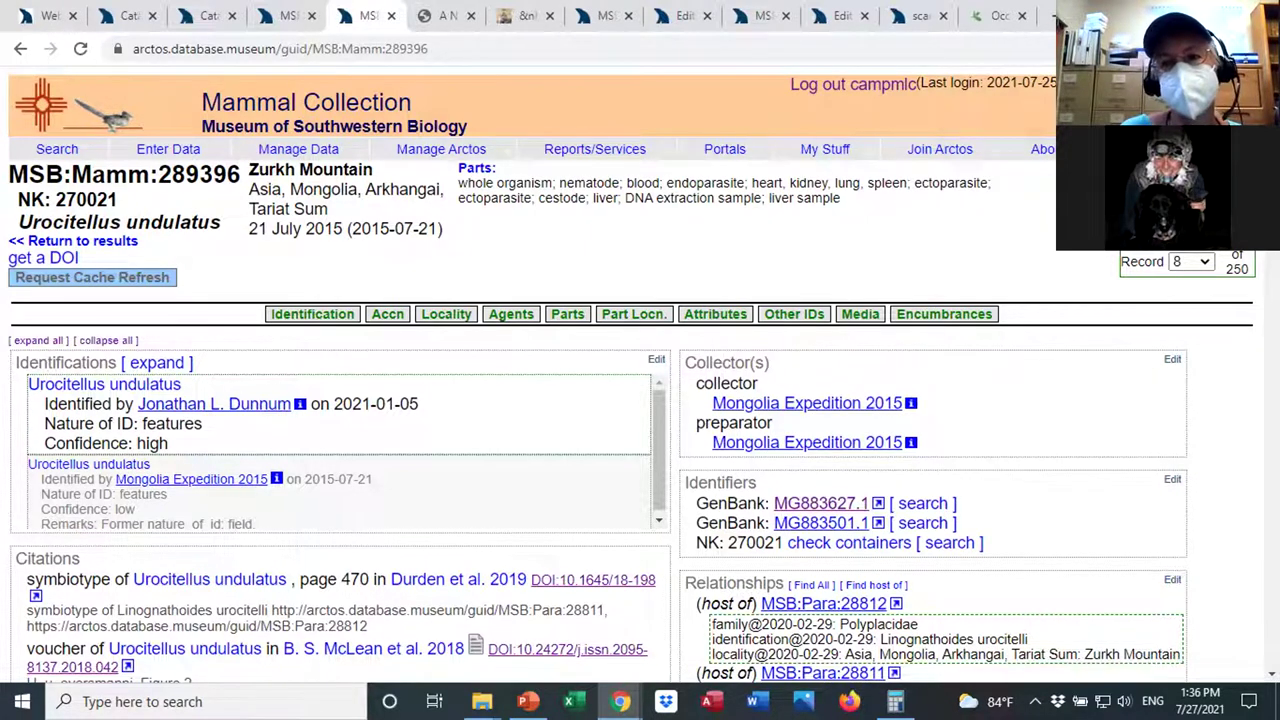
Highlight the GenBank identifier entry on the newly opened MSB:Mamm:289396 record.
scroll(640, 380, "down", 1)
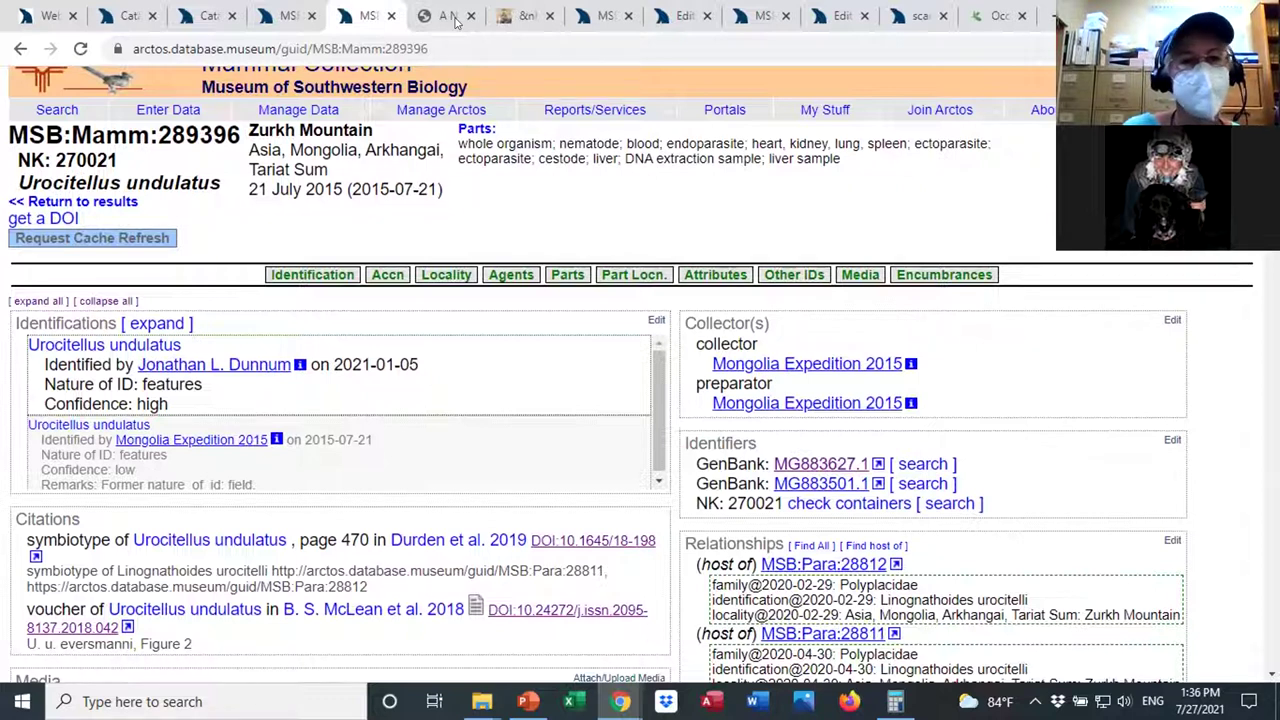
left_click_drag(985, 468, 692, 464)
left_click_drag(905, 566, 725, 553)
left_click(1039, 552)
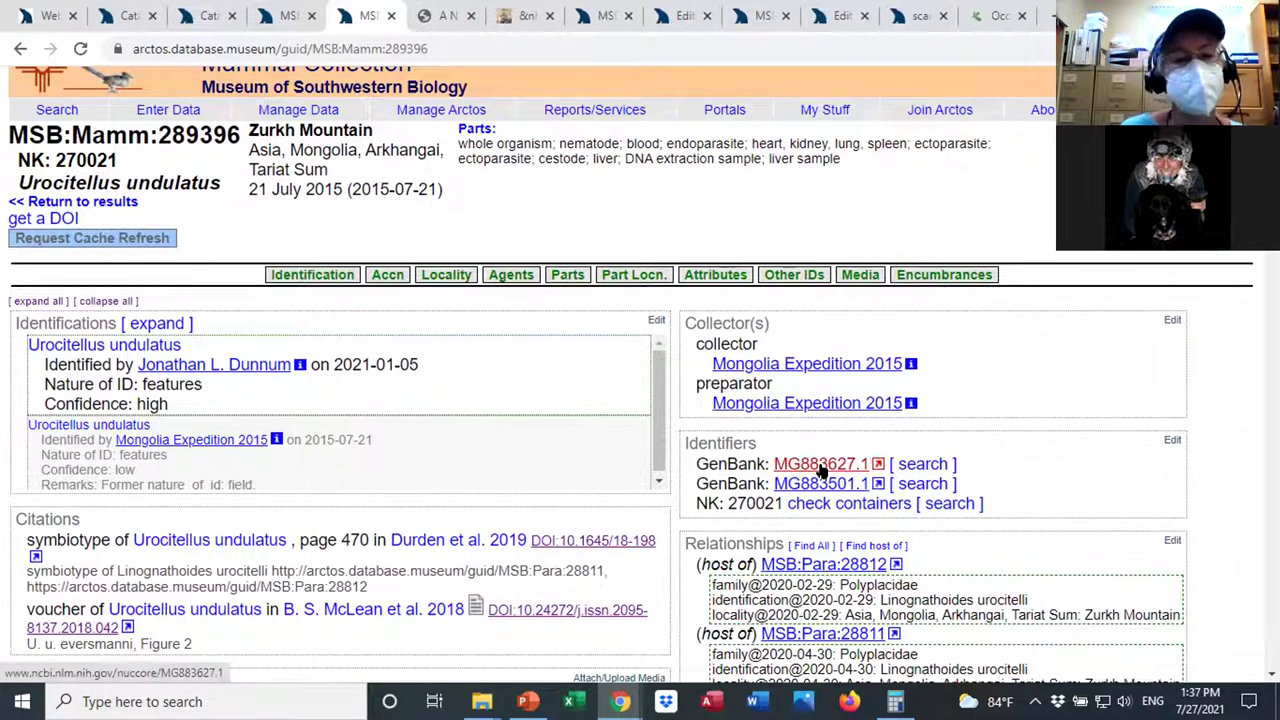
Switch to the earlier MSB:Mamm:289396 tab and scroll to its GBIF, iDigBio and GloBI links.
left_click(435, 50)
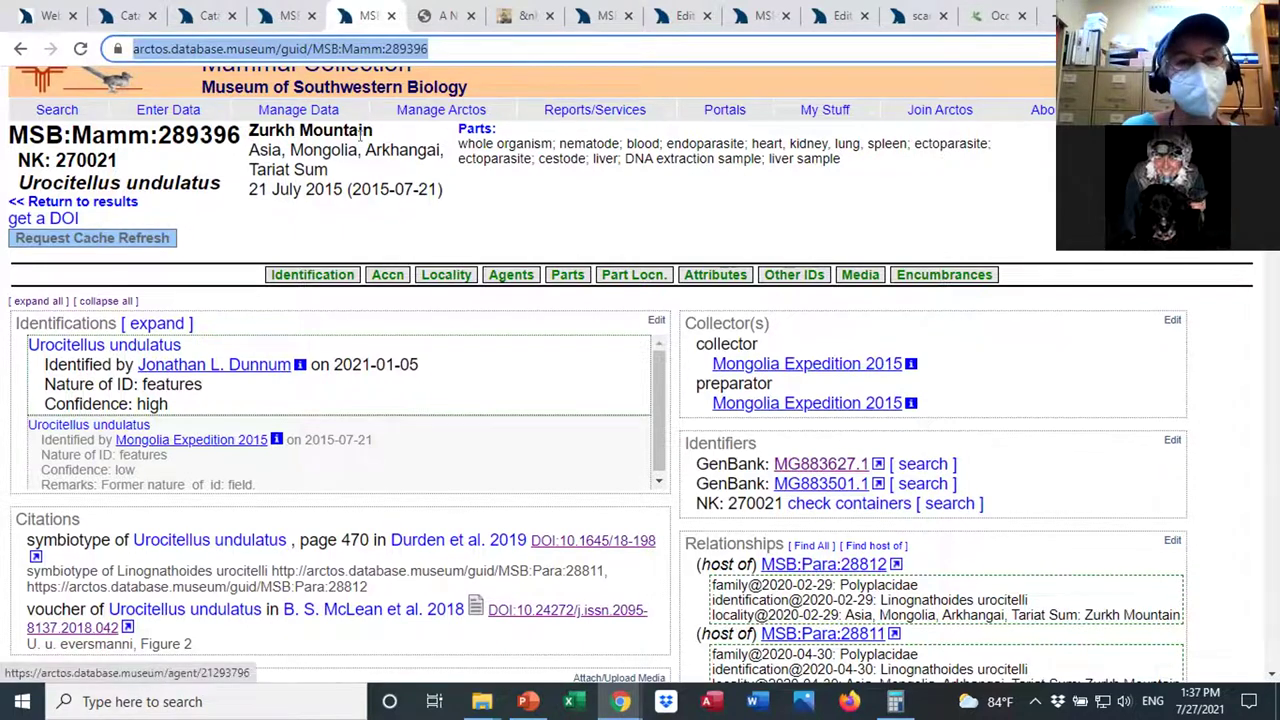
left_click(285, 14)
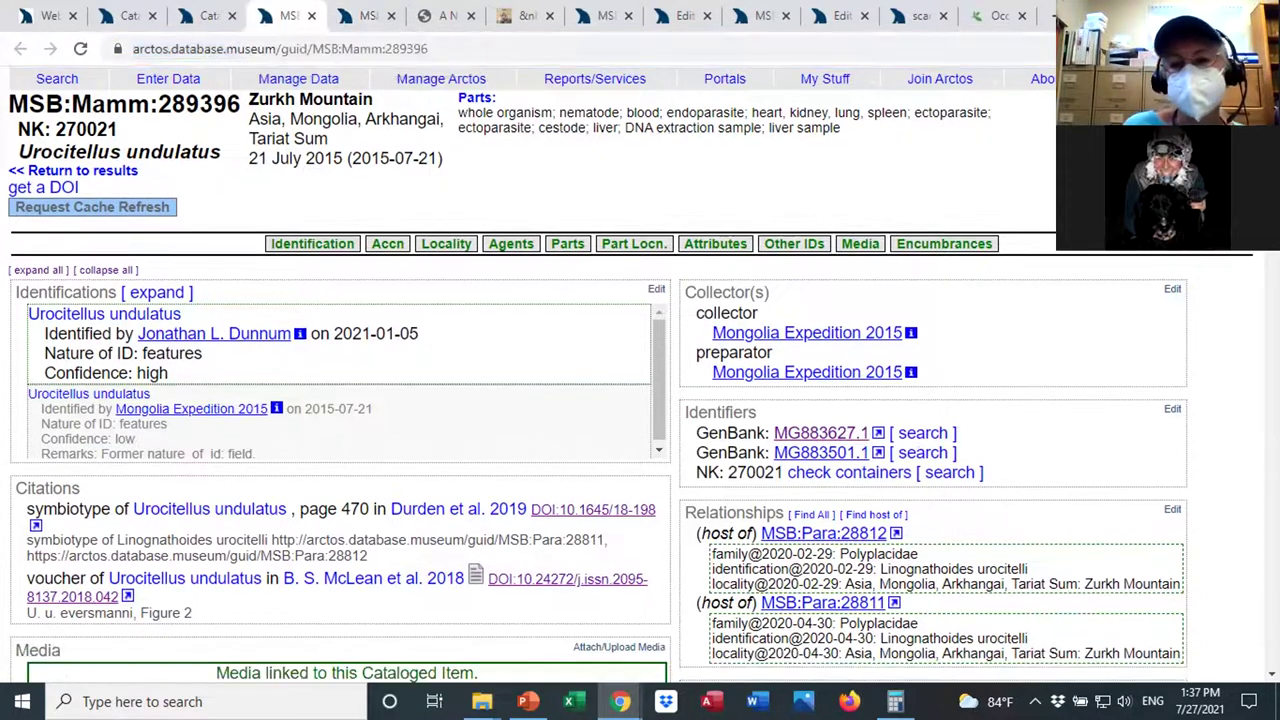
scroll(640, 370, "down", 2)
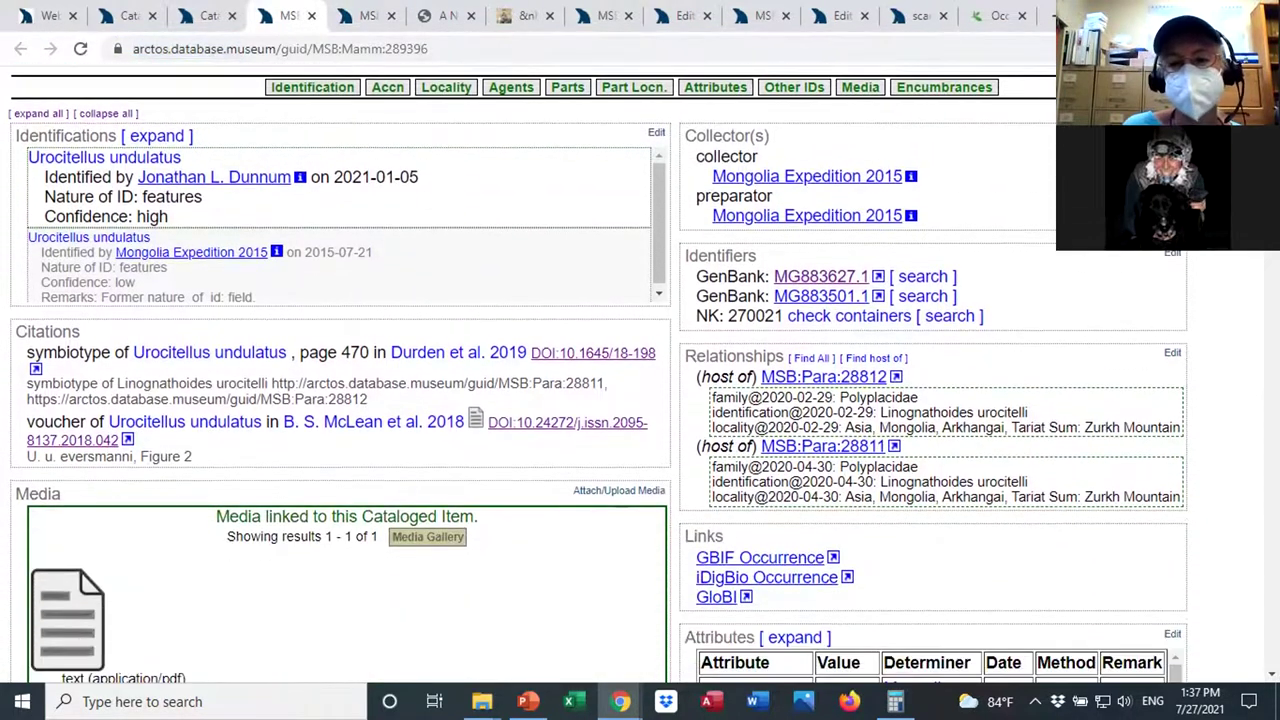
scroll(597, 374, "down", 1)
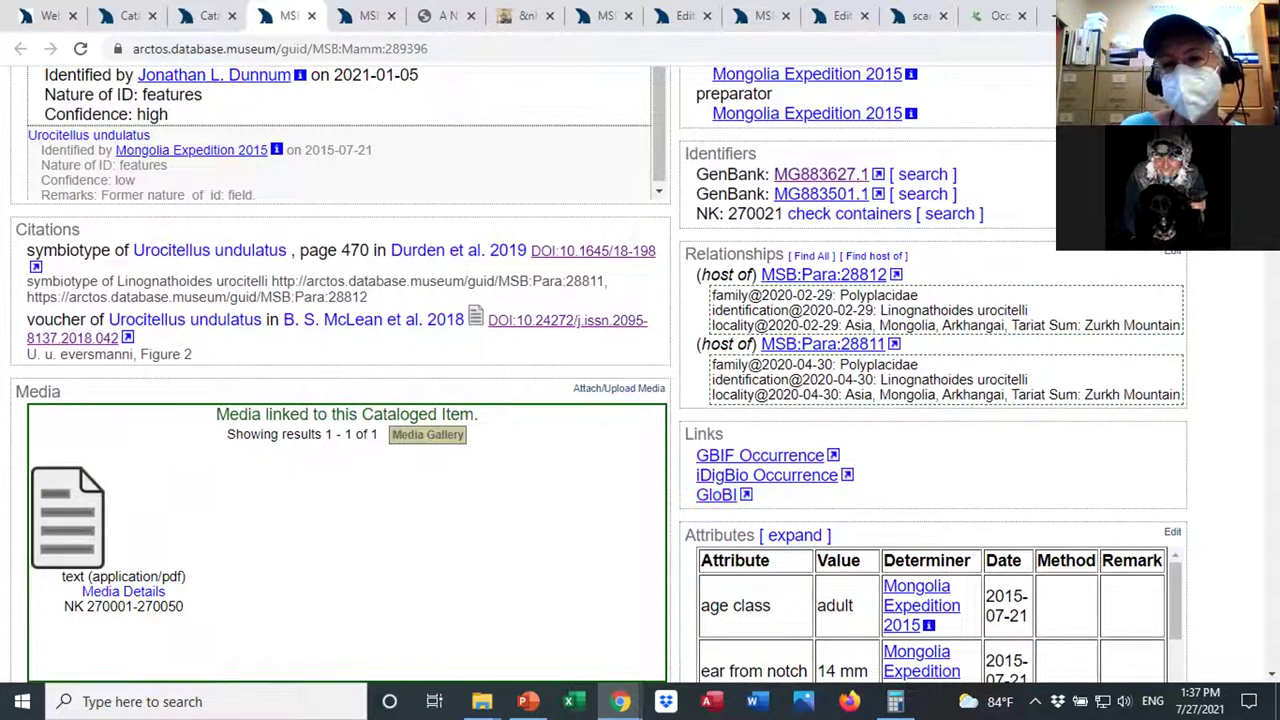
scroll(599, 375, "up", 1)
scroll(599, 375, "up", 2)
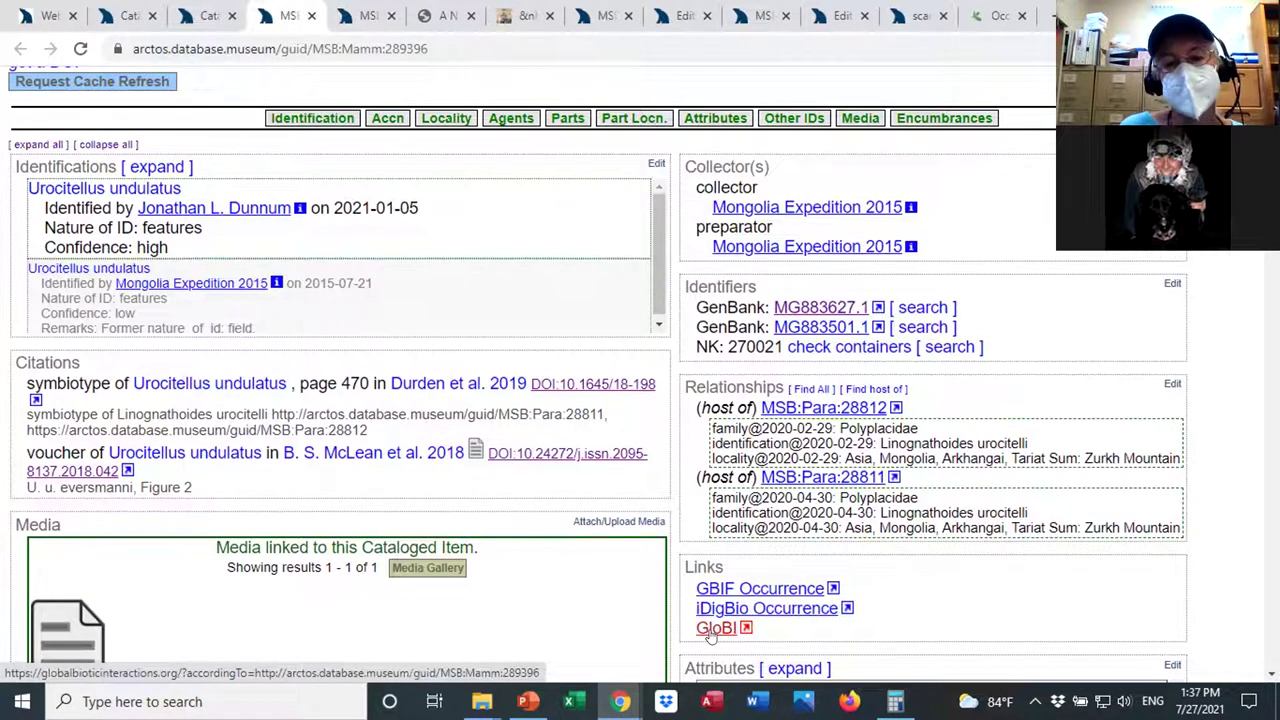
Review GloBI's Linognathoides urocitelli parasite interactions for the specimen, then return to the Arctos record.
left_click(712, 631)
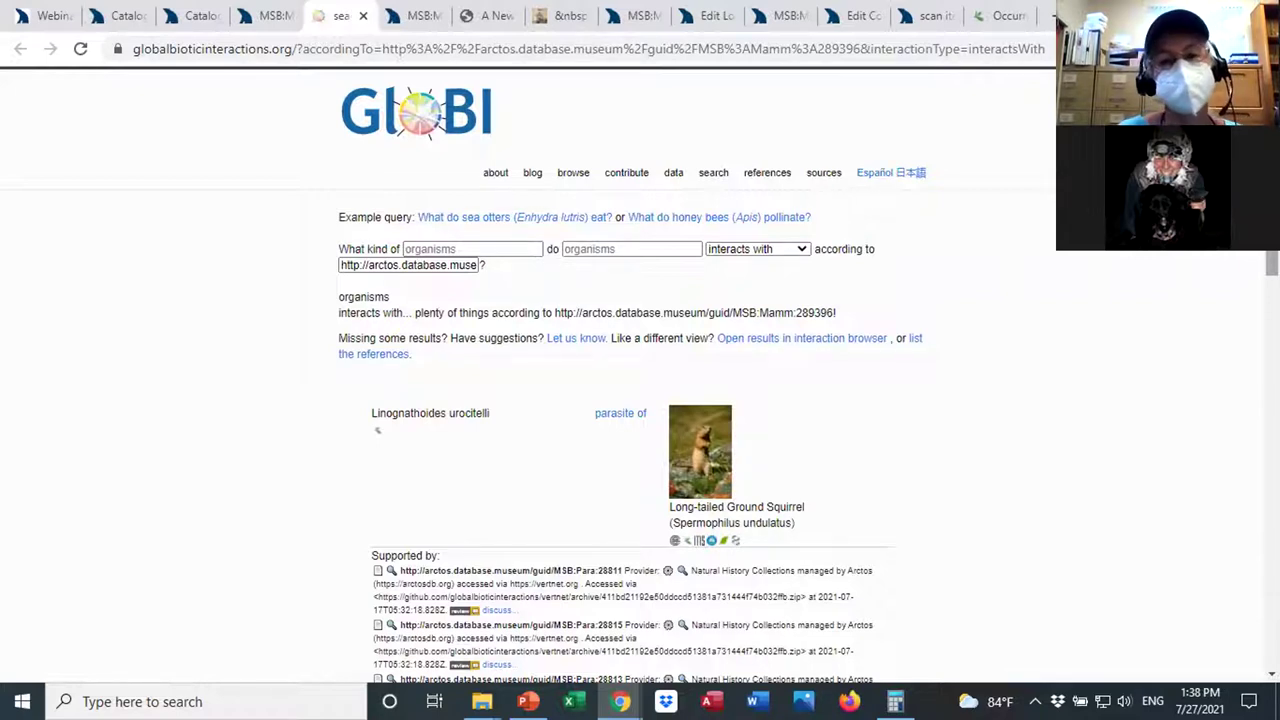
scroll(640, 374, "down", 1)
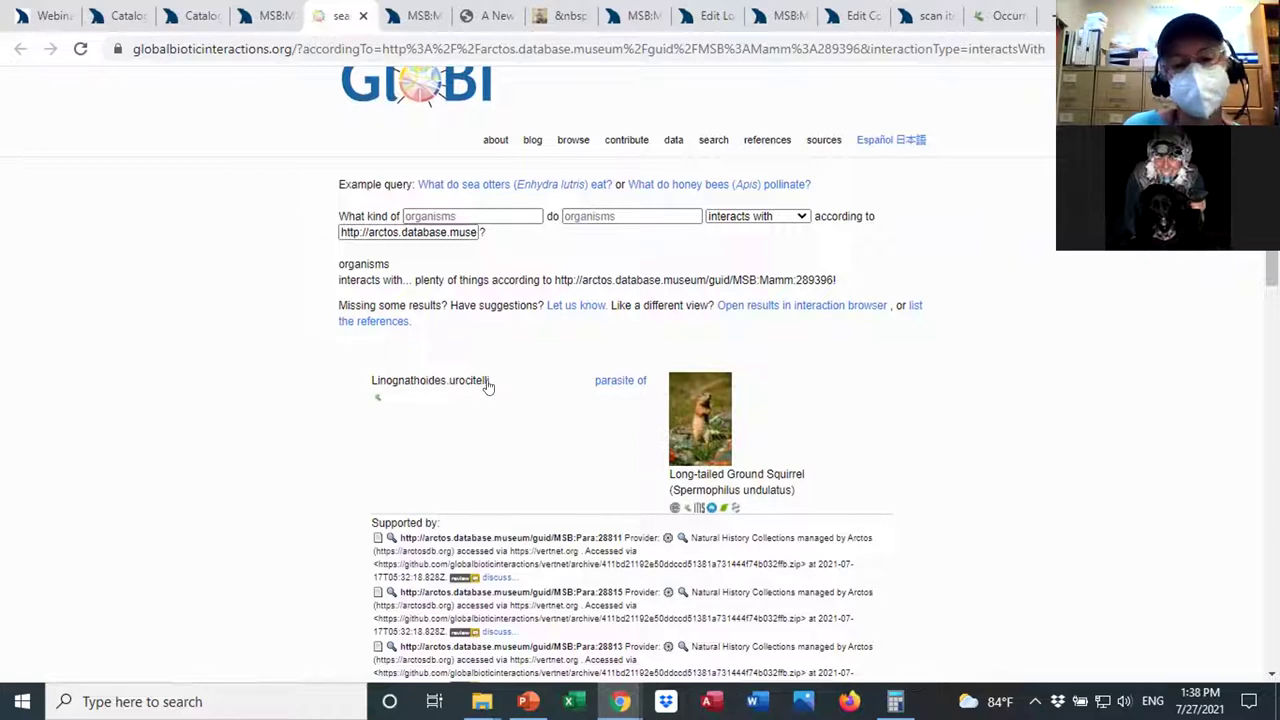
scroll(640, 400, "down", 3)
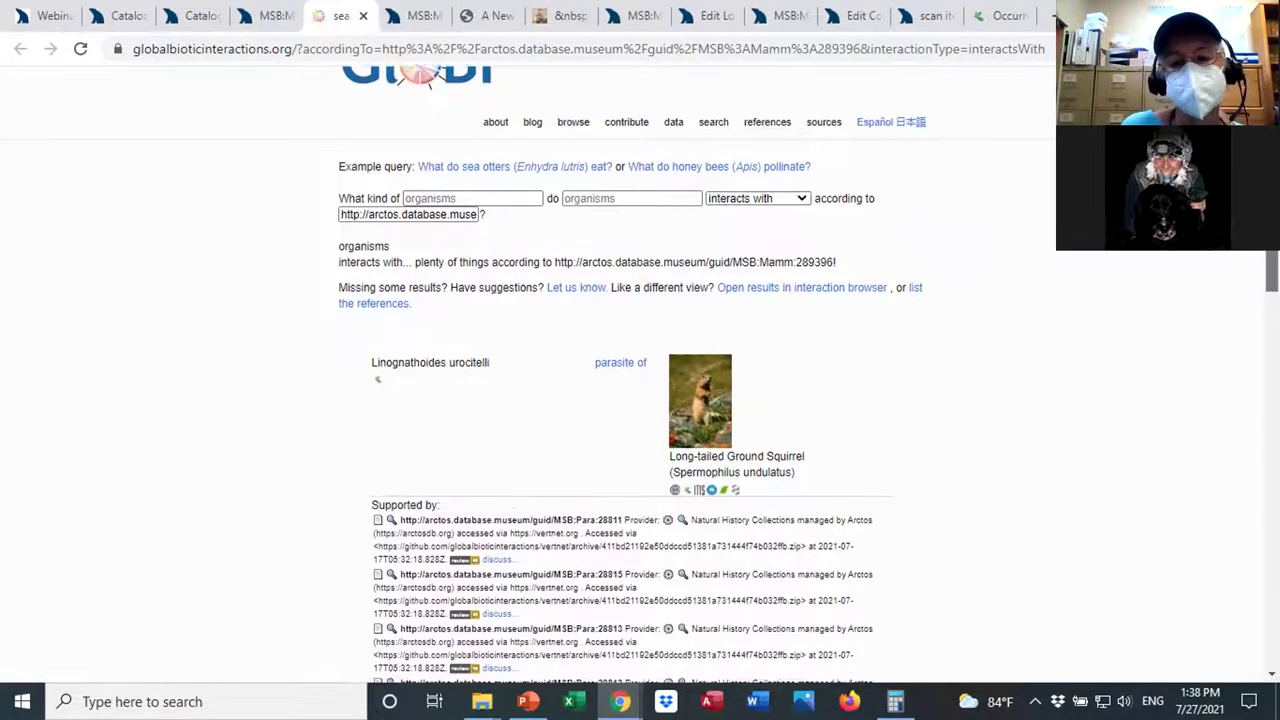
scroll(377, 133, "down", 1)
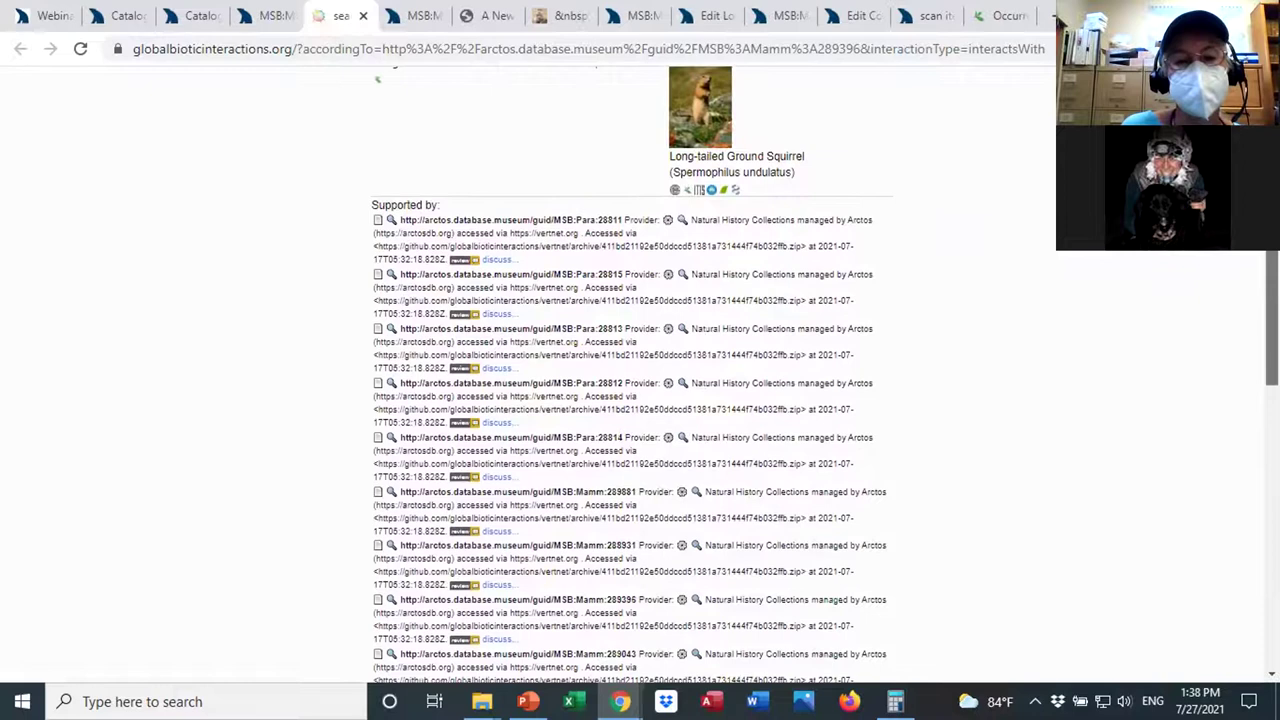
scroll(632, 400, "down", 1)
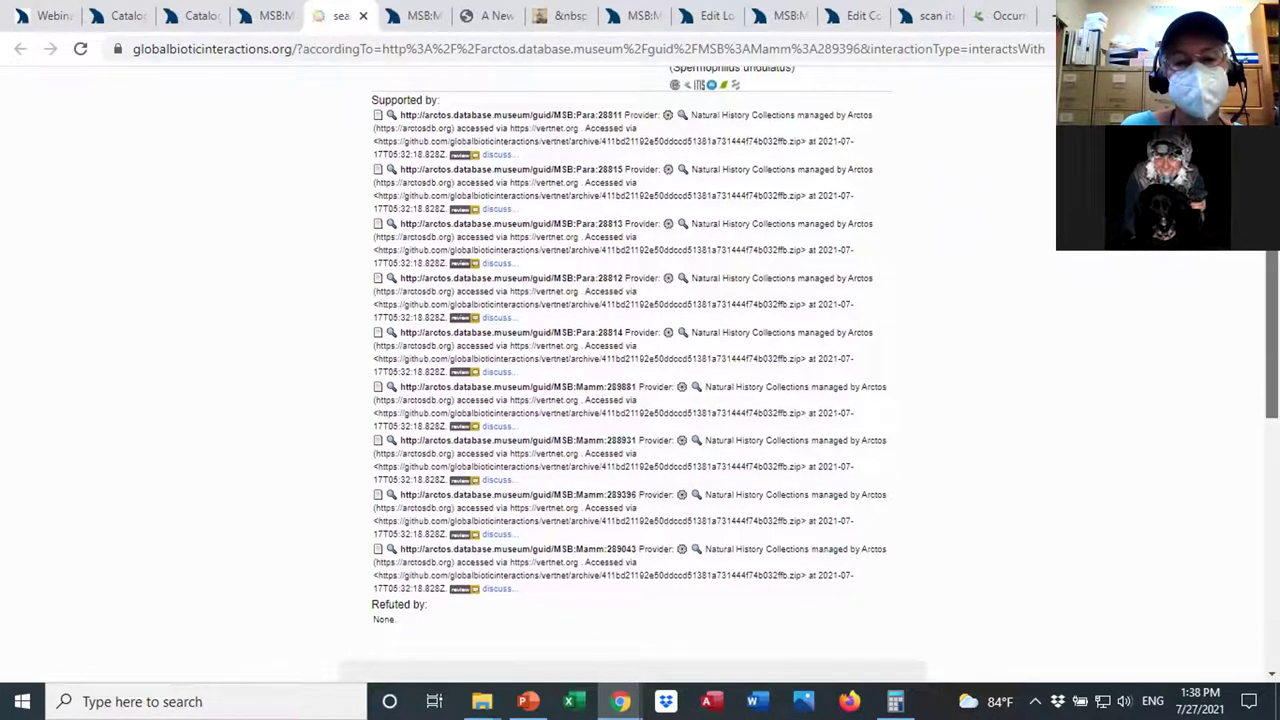
scroll(640, 380, "up", 1)
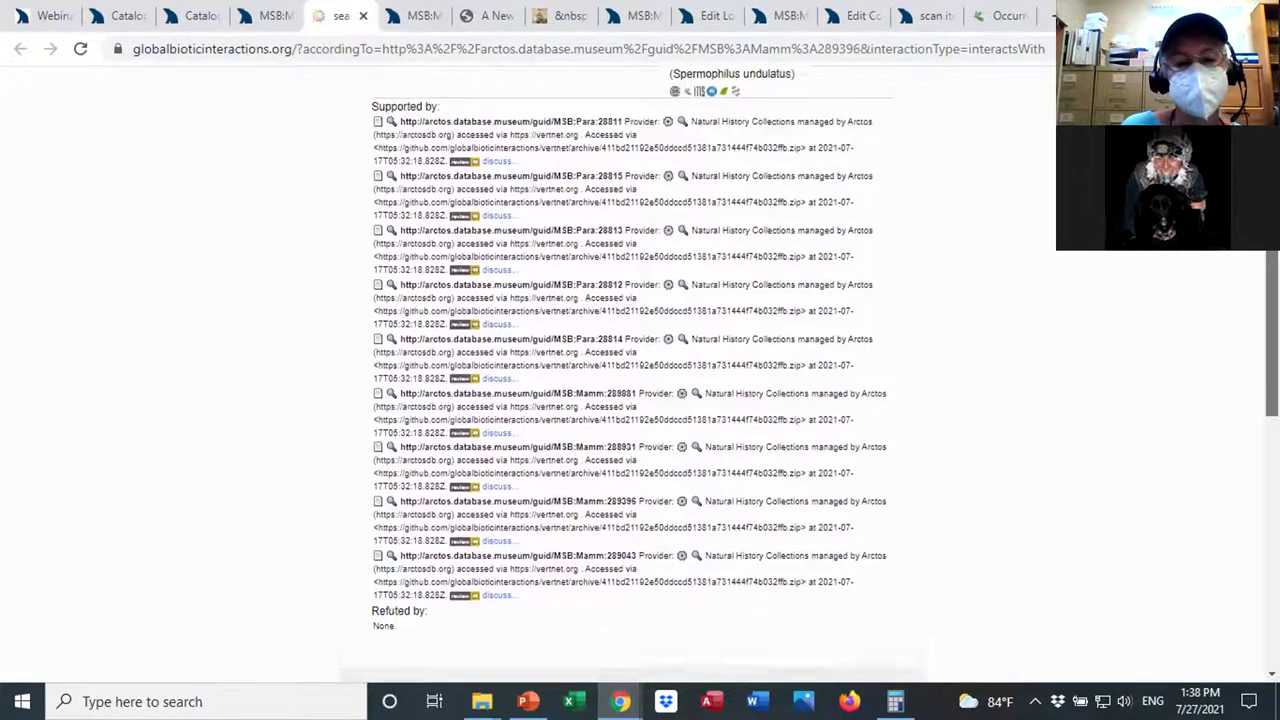
scroll(675, 488, "down", 3)
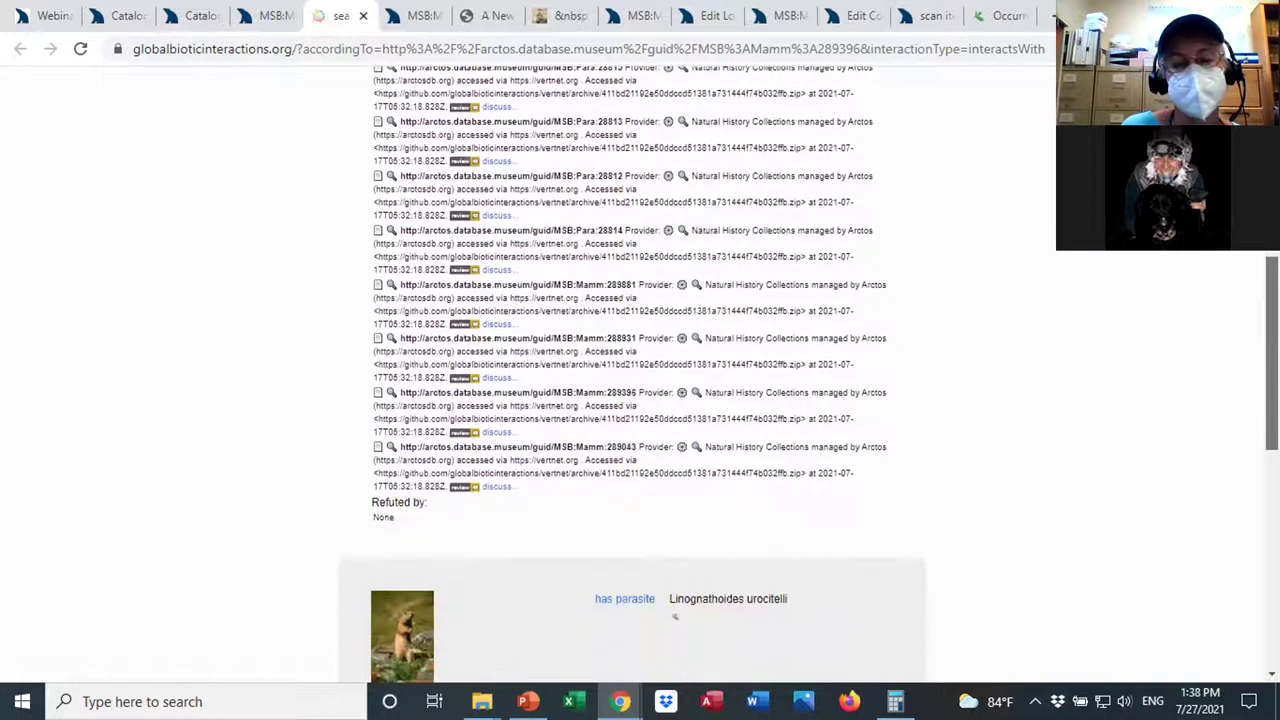
scroll(640, 380, "down", 3)
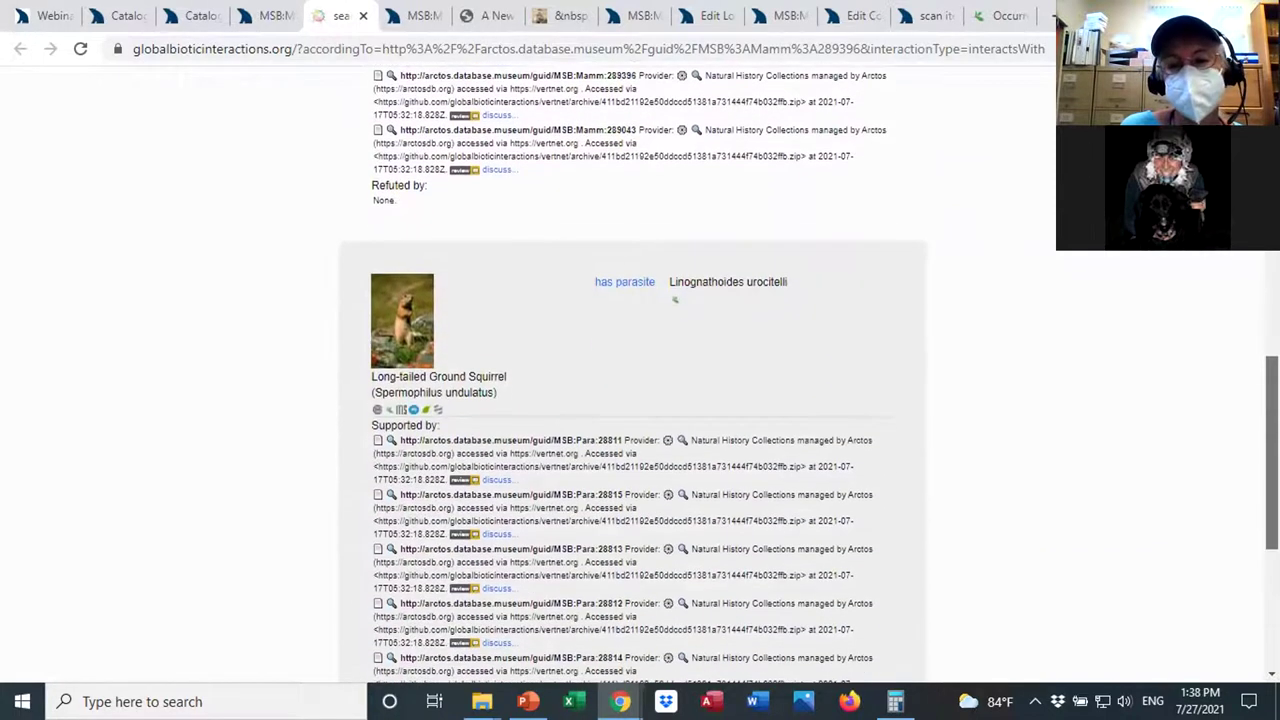
scroll(675, 200, "down", 3)
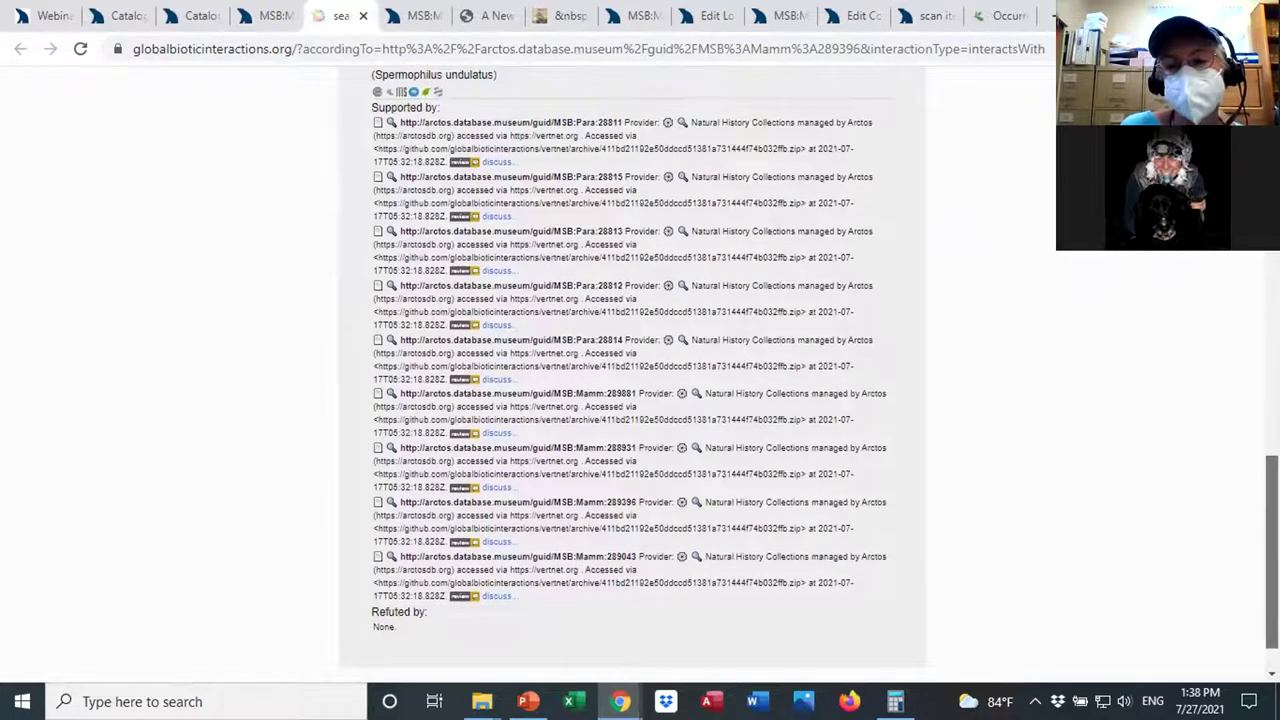
scroll(630, 360, "down", 1)
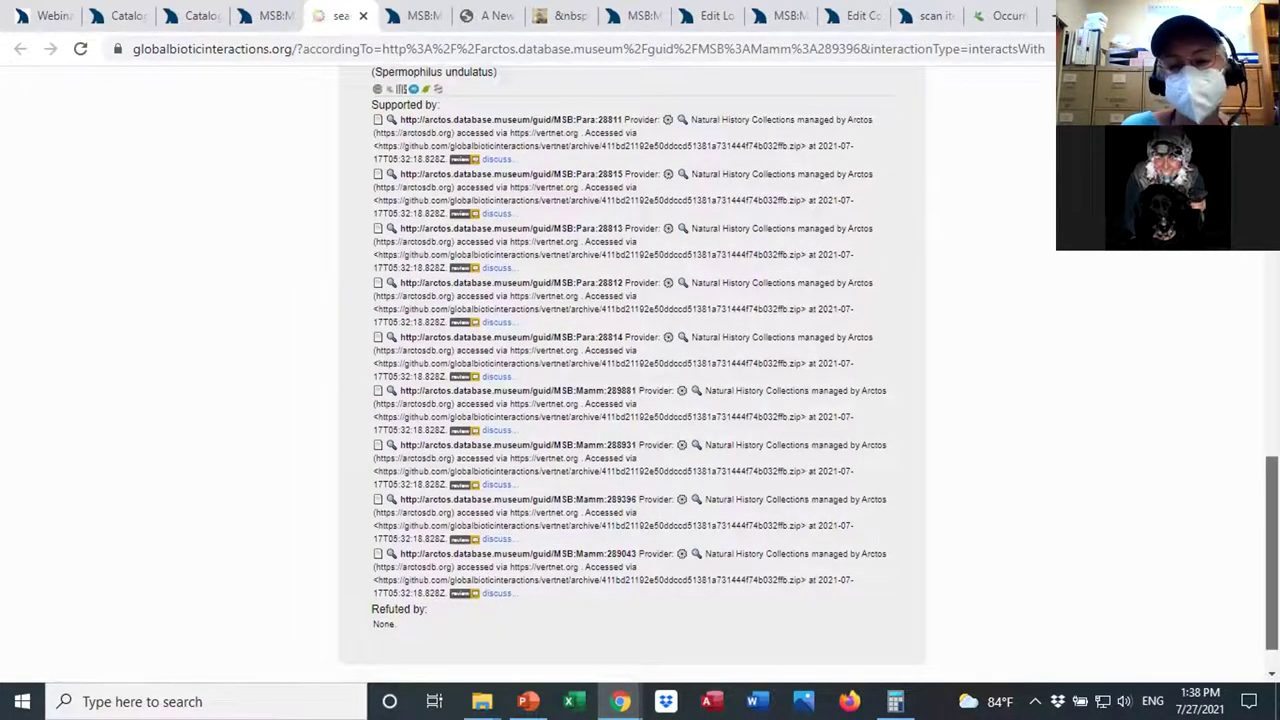
scroll(640, 375, "up", 1)
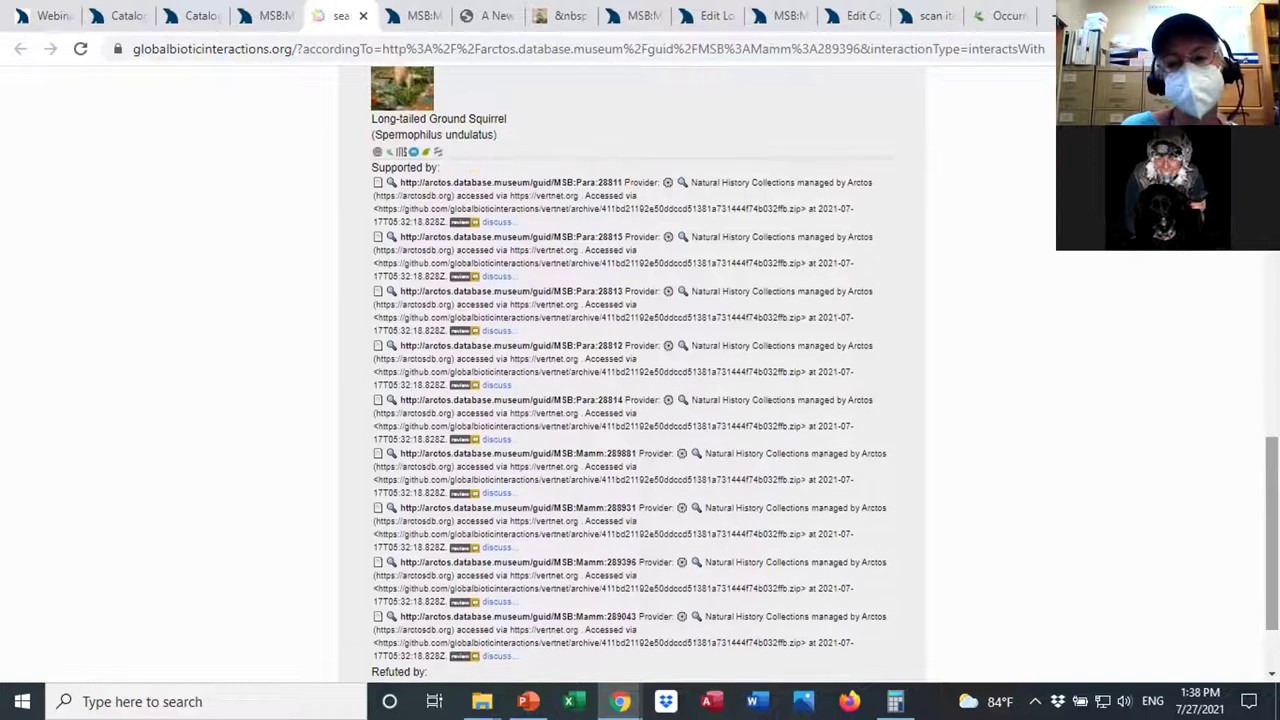
scroll(640, 375, "up", 10)
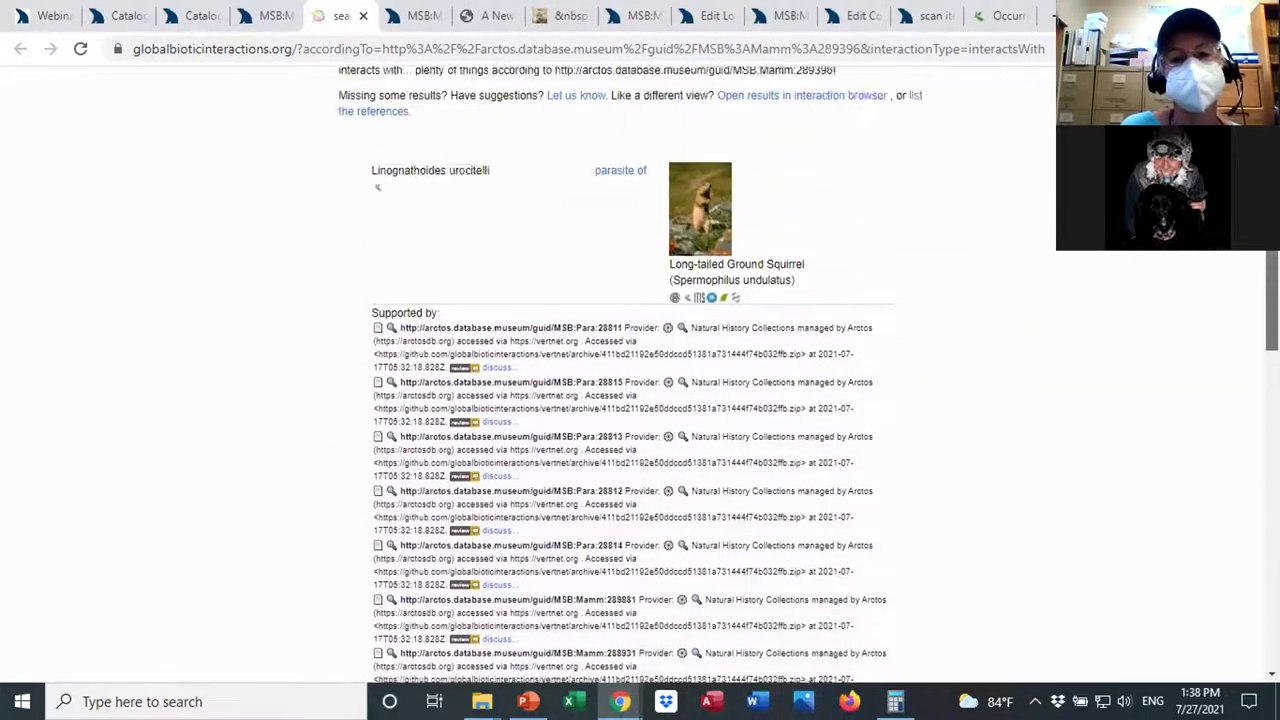
scroll(640, 375, "up", 4)
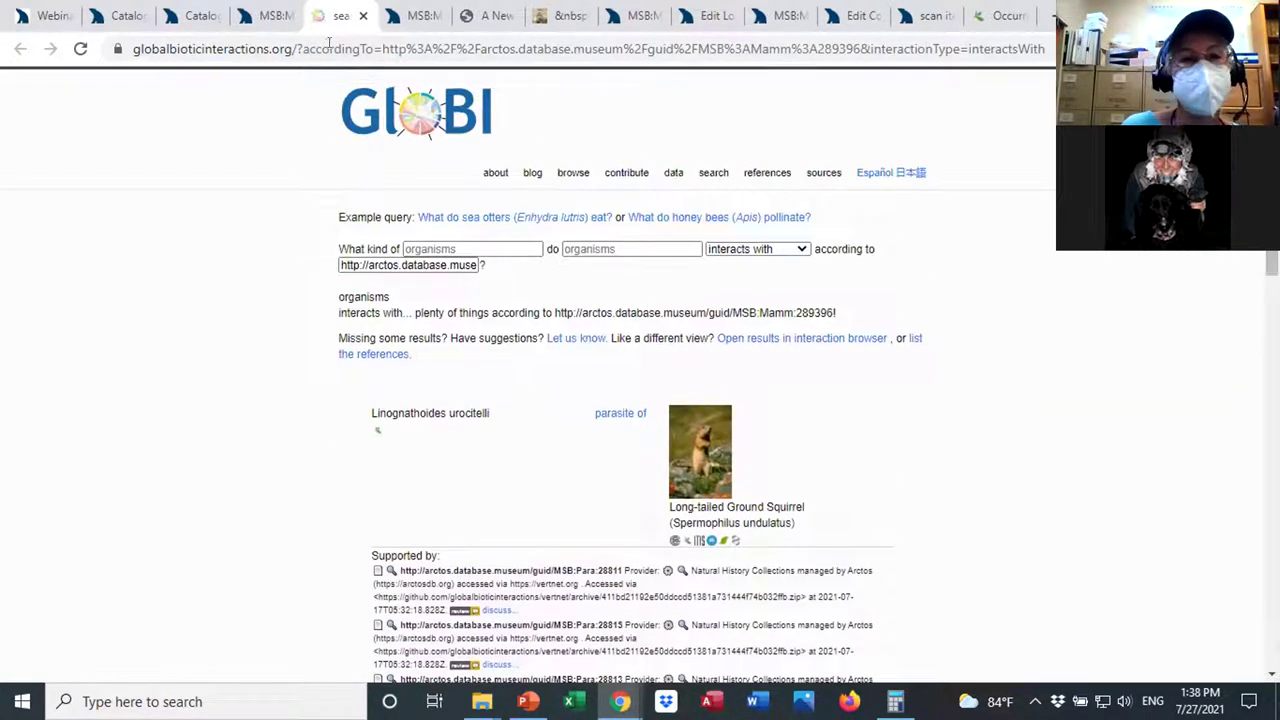
left_click(270, 17)
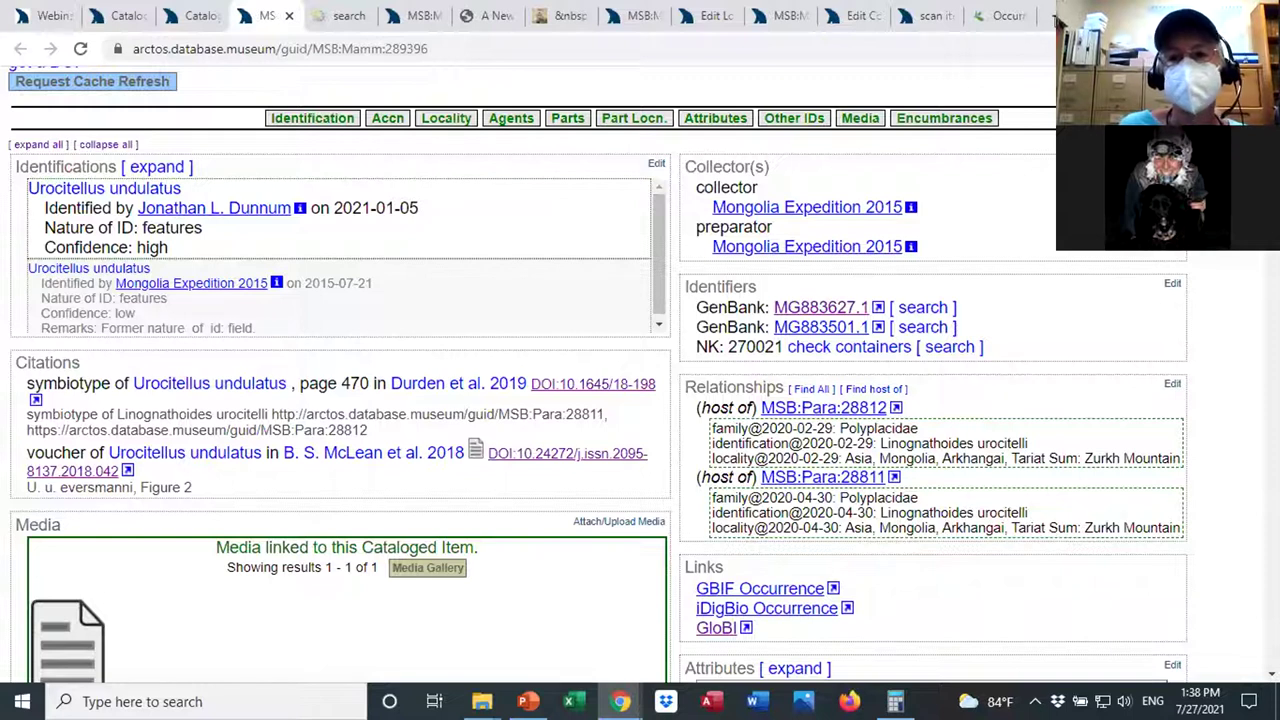
Search 'Ggbn' from a new tab to reach the GGBN portal.
left_click(1050, 16)
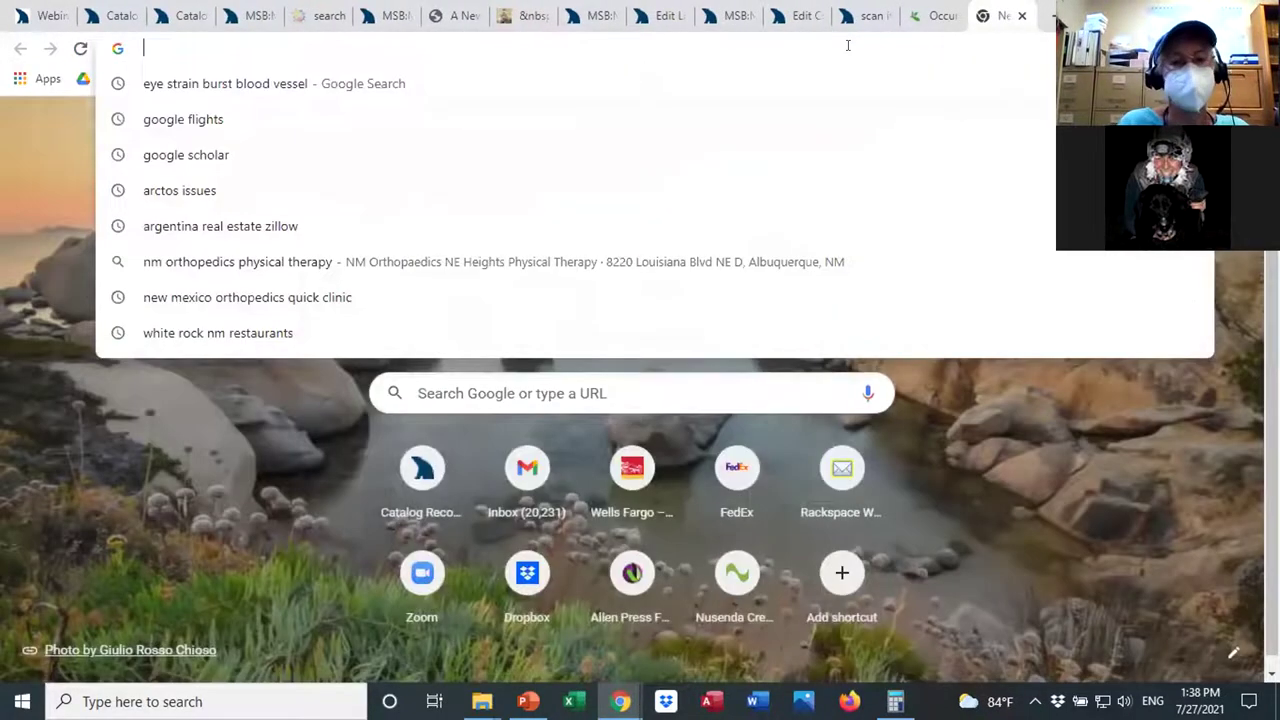
type("Ggg")
key("BackSpace")
type("bn")
key("Return")
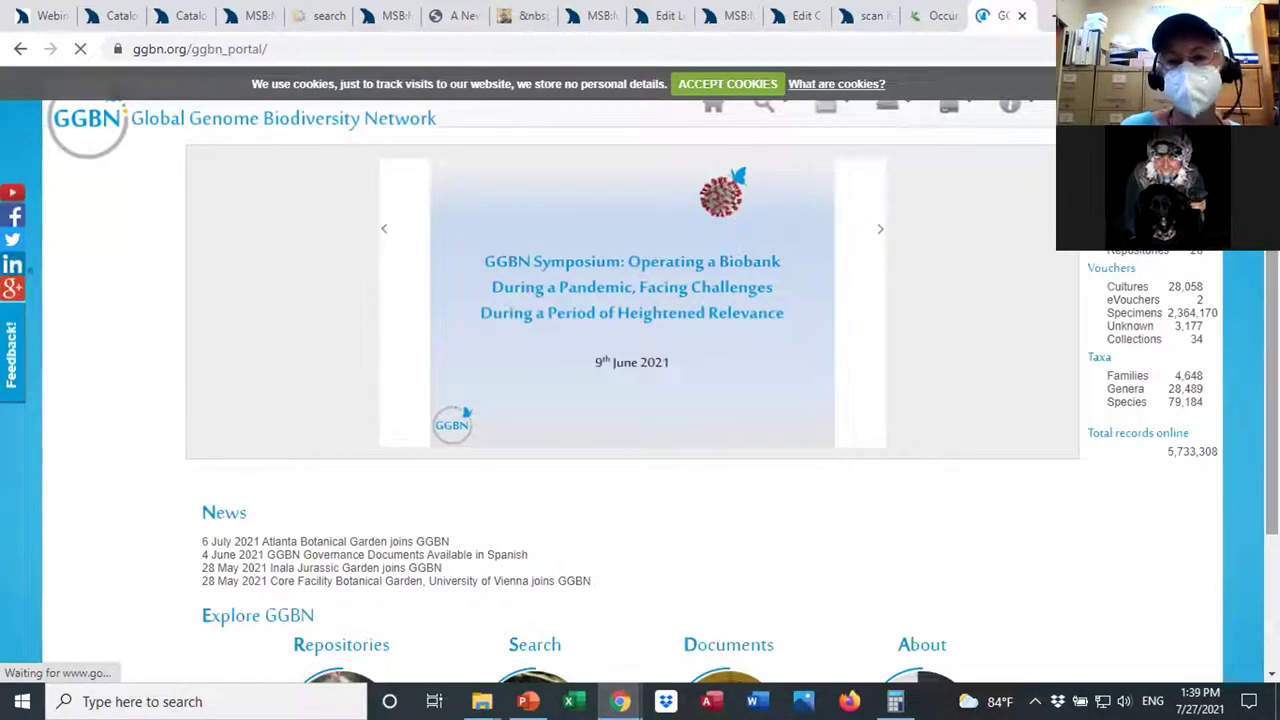
Scroll through the GGBN Members page's world map and member logos, such as Arctos and CSIRO.
scroll(632, 380, "down", 3)
scroll(640, 390, "up", 3)
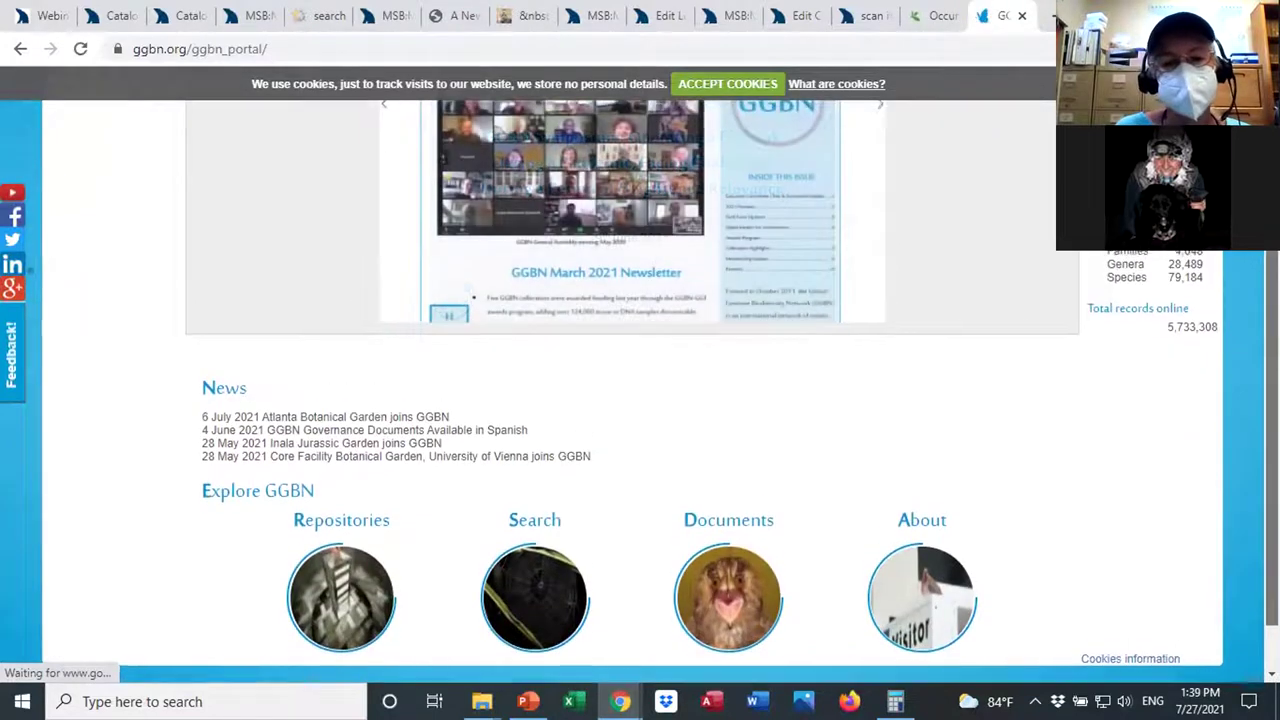
scroll(349, 519, "down", 1)
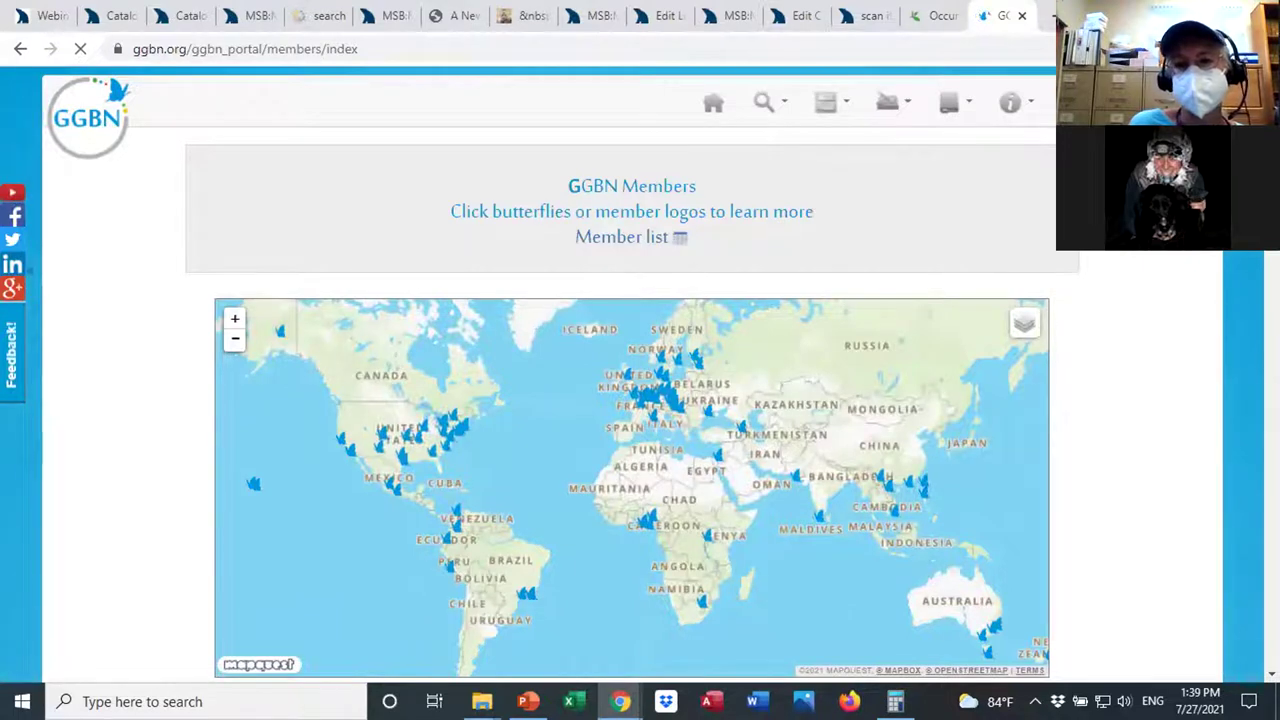
scroll(652, 371, "down", 1)
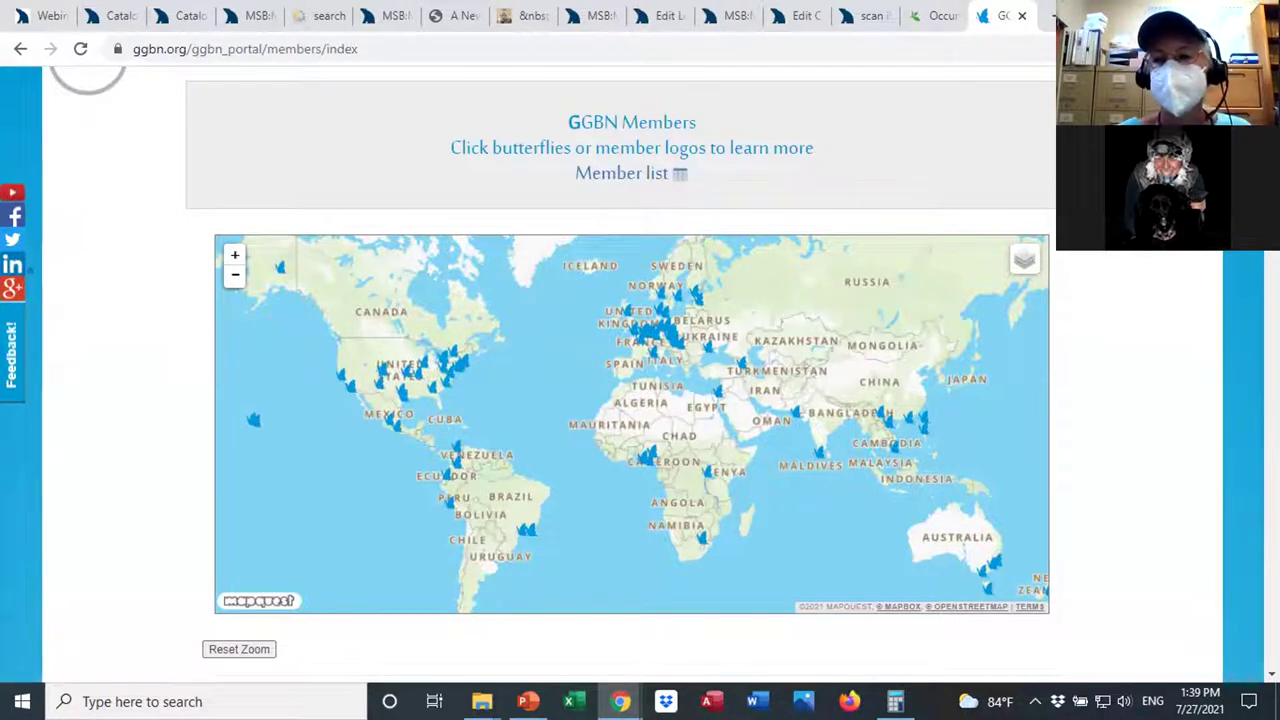
scroll(632, 400, "down", 5)
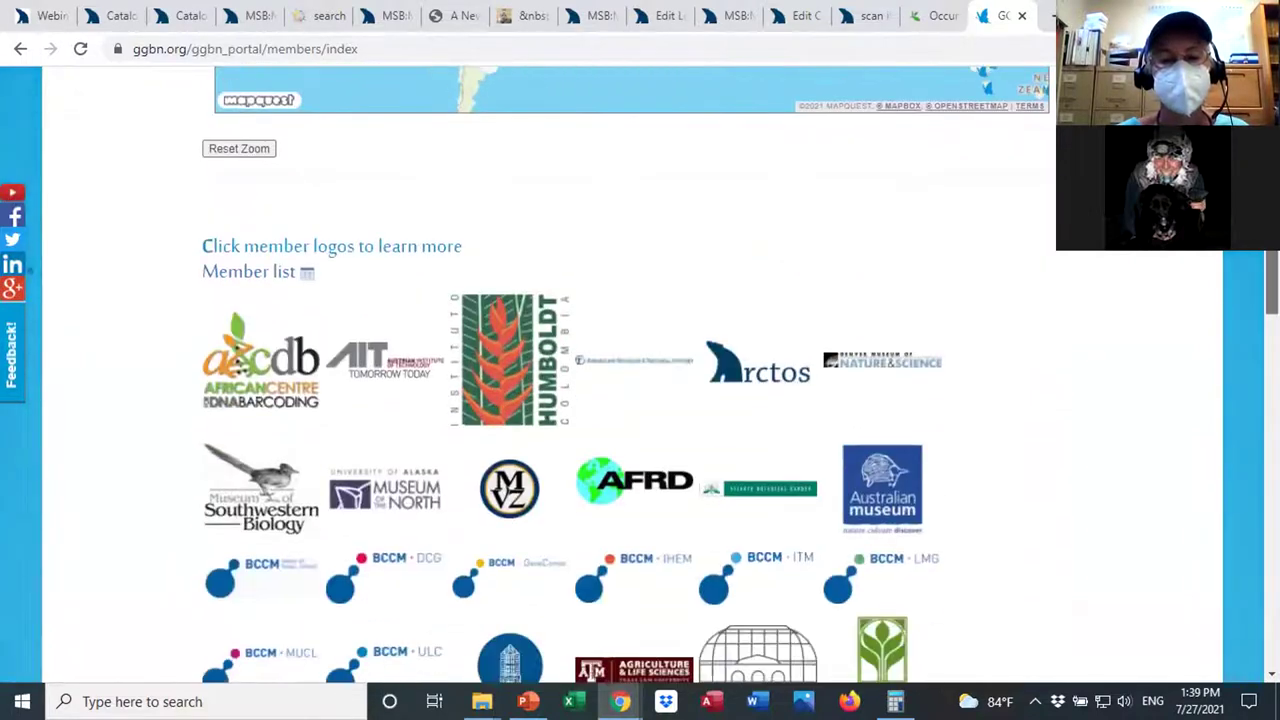
scroll(632, 400, "down", 1)
scroll(913, 424, "down", 4)
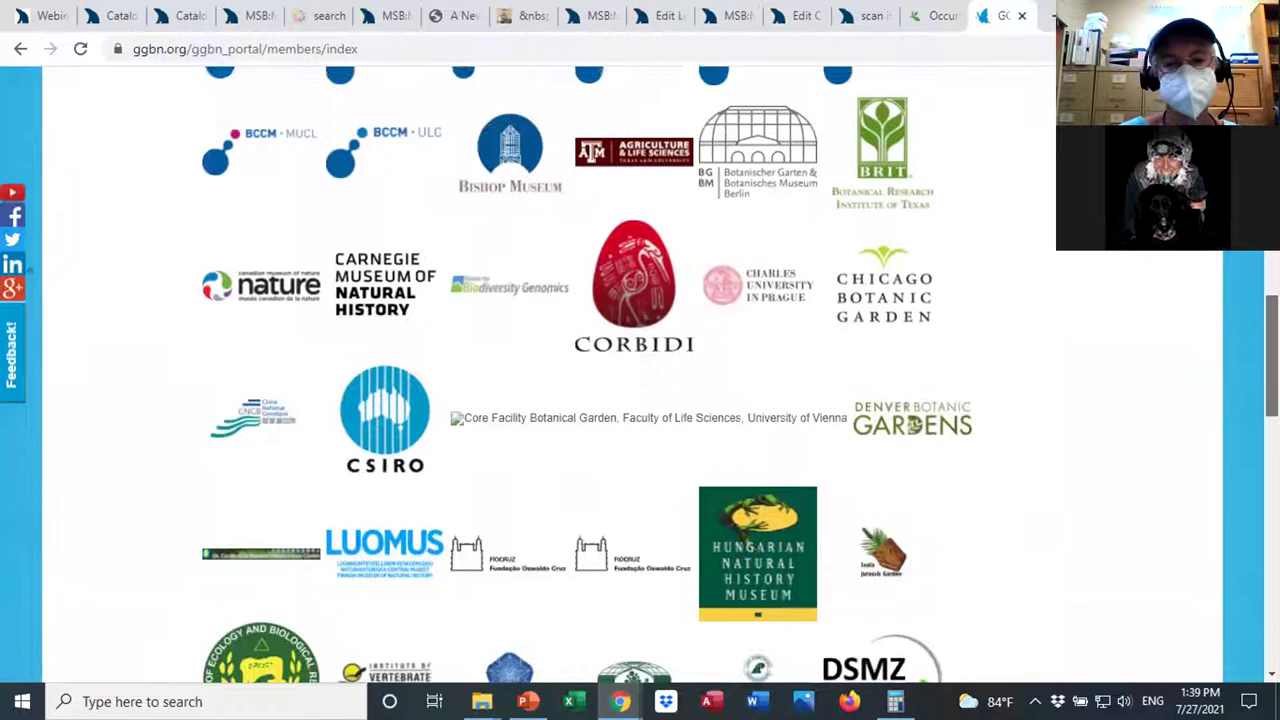
scroll(913, 424, "up", 8)
scroll(632, 380, "up", 2)
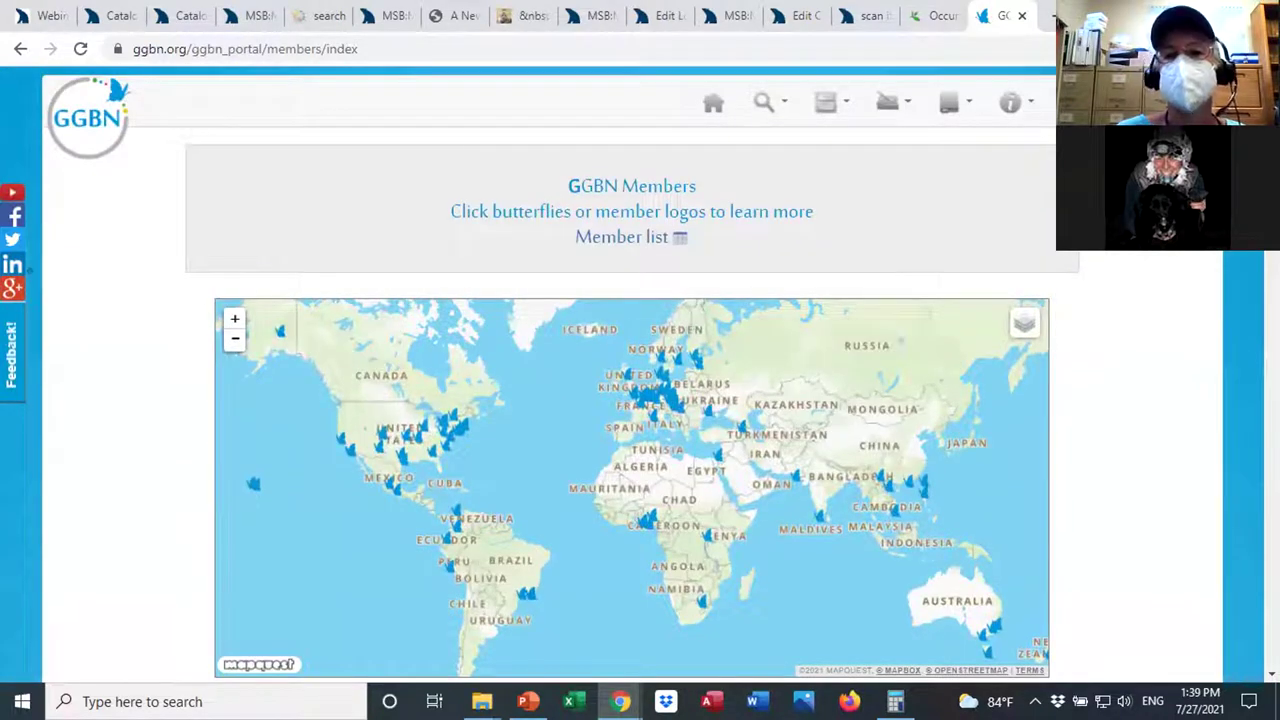
Go to Browse Collections, then to the Collection Statistics page.
left_click(776, 103)
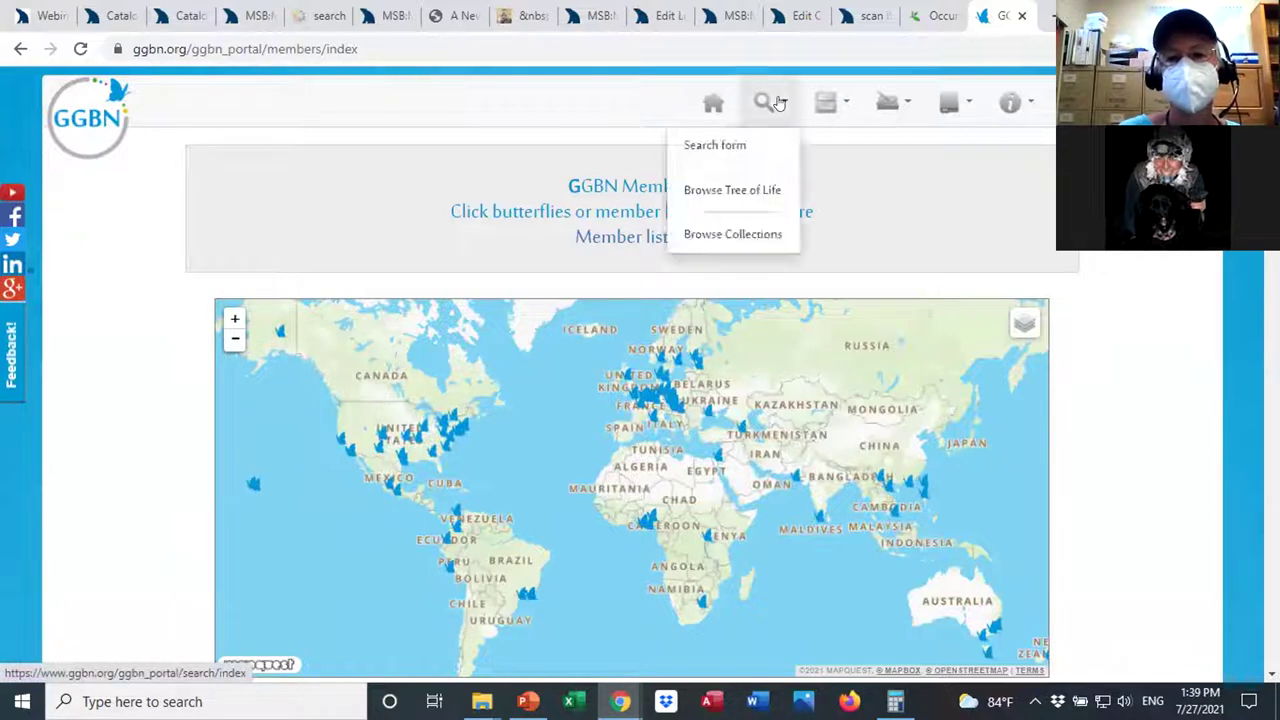
left_click(754, 235)
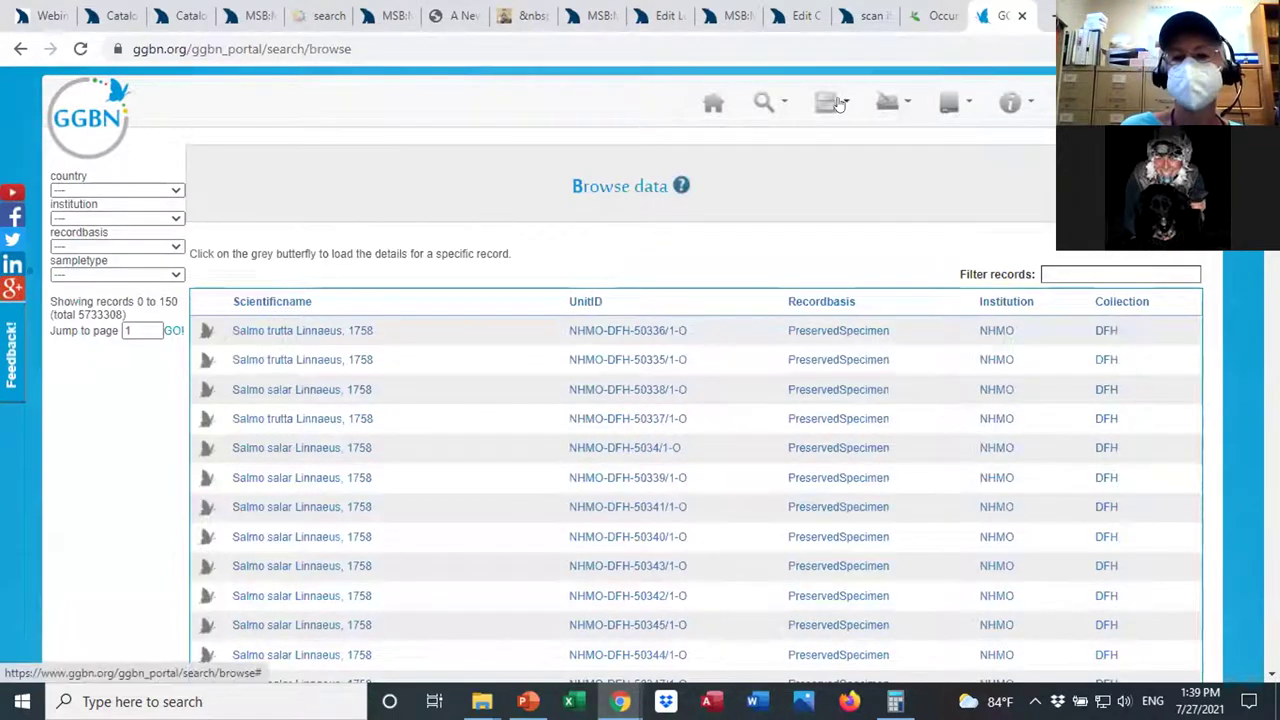
left_click(845, 104)
left_click(812, 189)
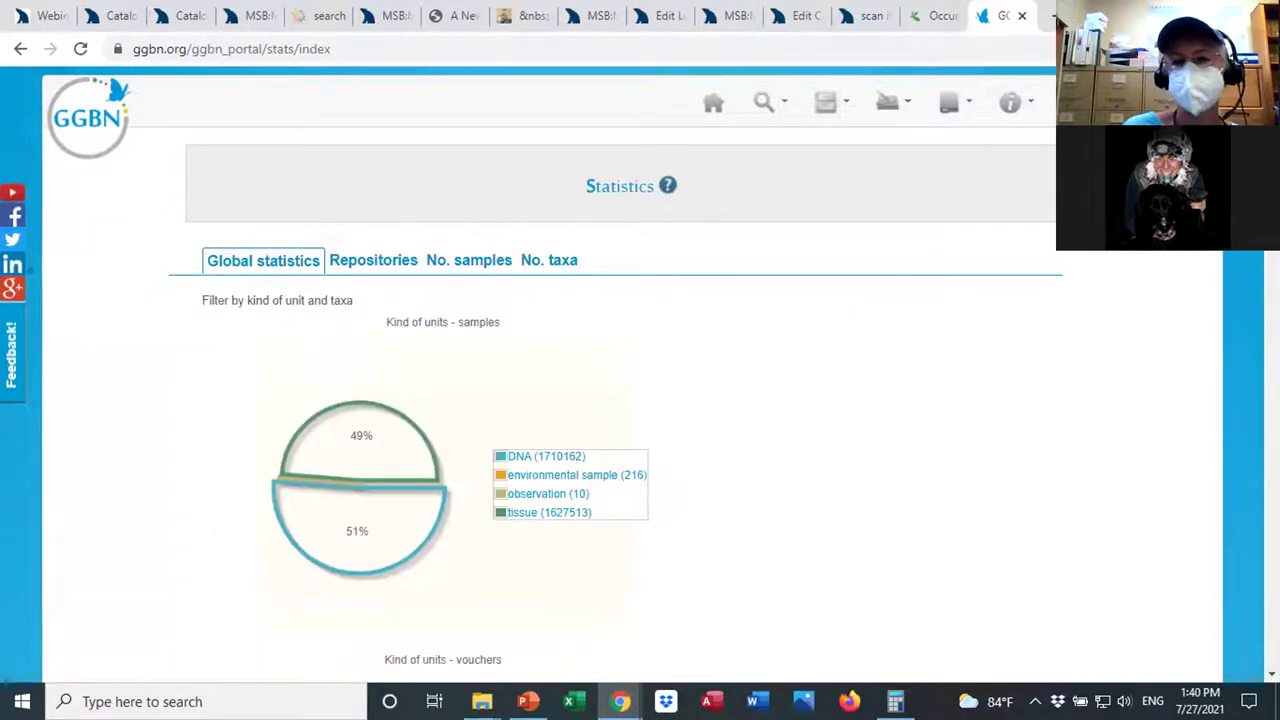
Chart sample records per repository, e.g. MSB, Albuquerque 610,217 and BIOUG, Guelph 1,500,515.
scroll(552, 364, "down", 2)
scroll(552, 364, "up", 2)
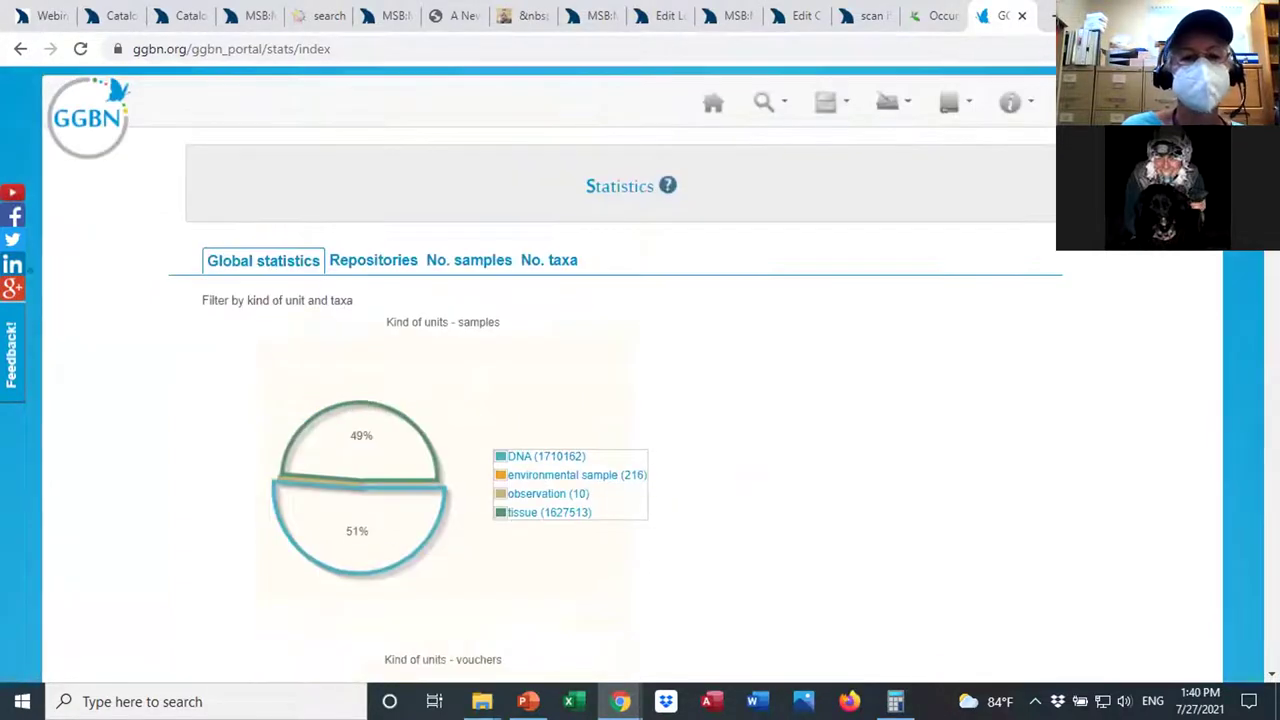
left_click(378, 262)
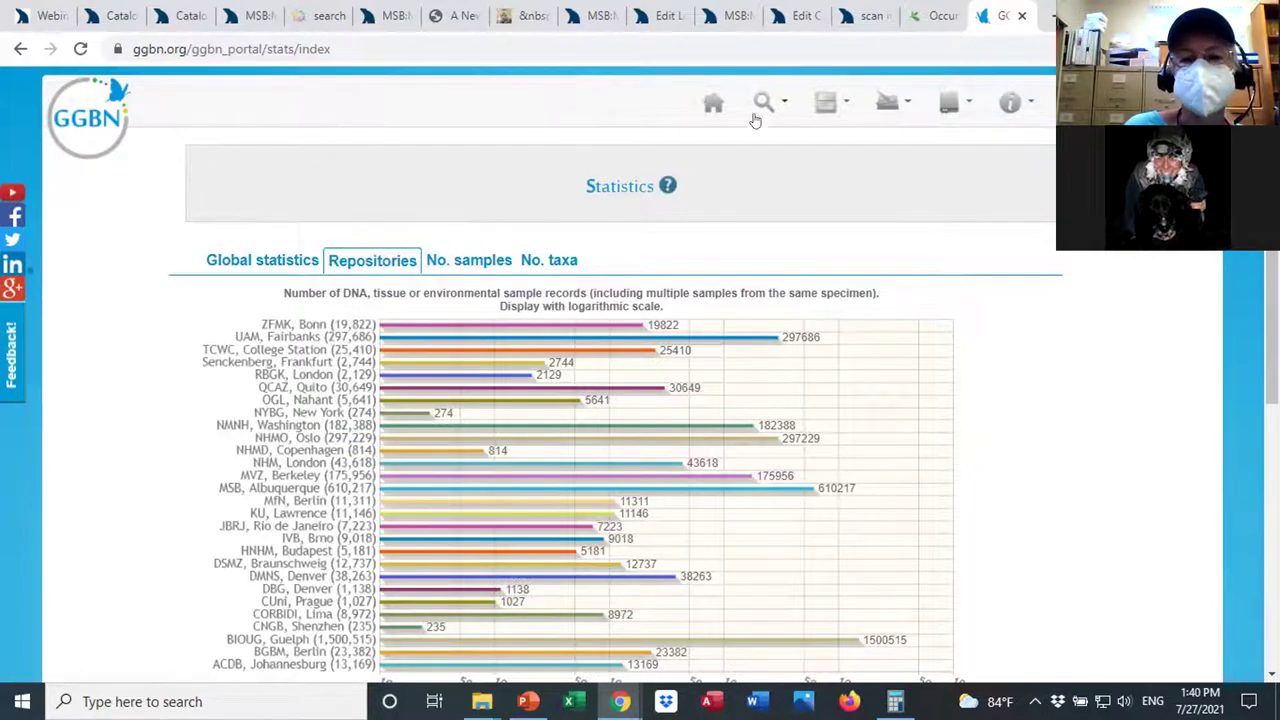
mouse_move(779, 104)
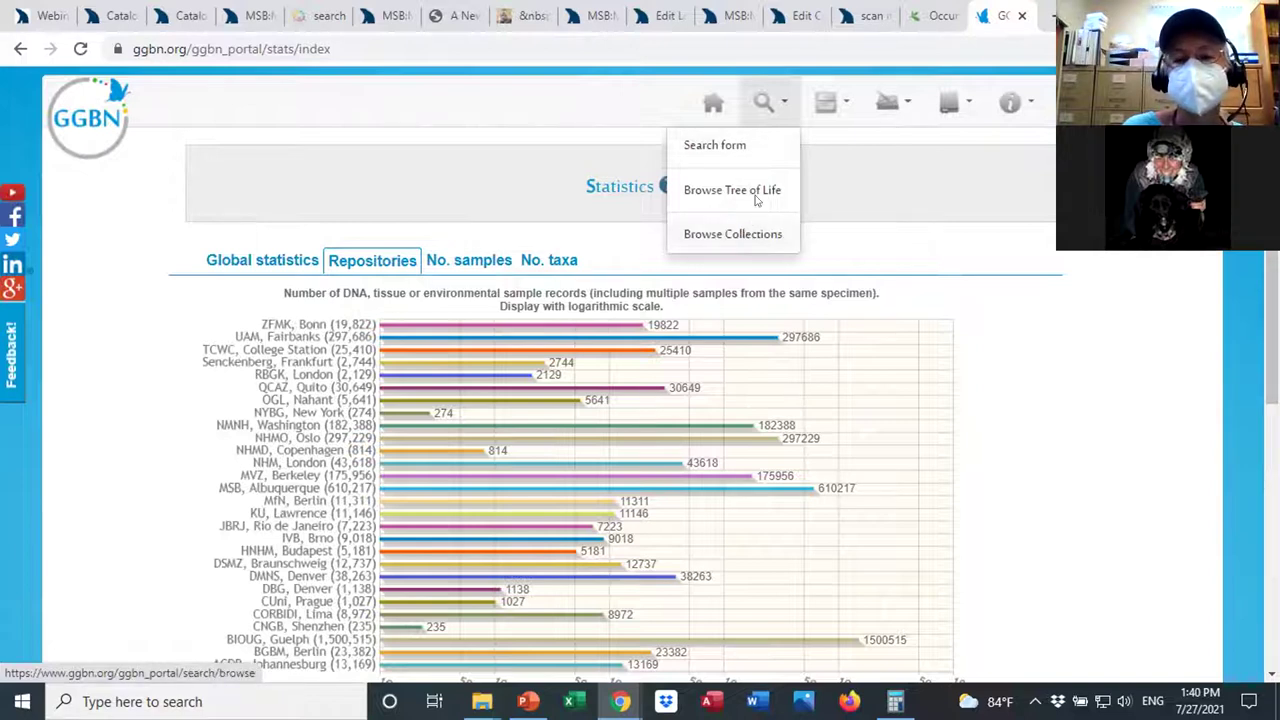
mouse_move(845, 104)
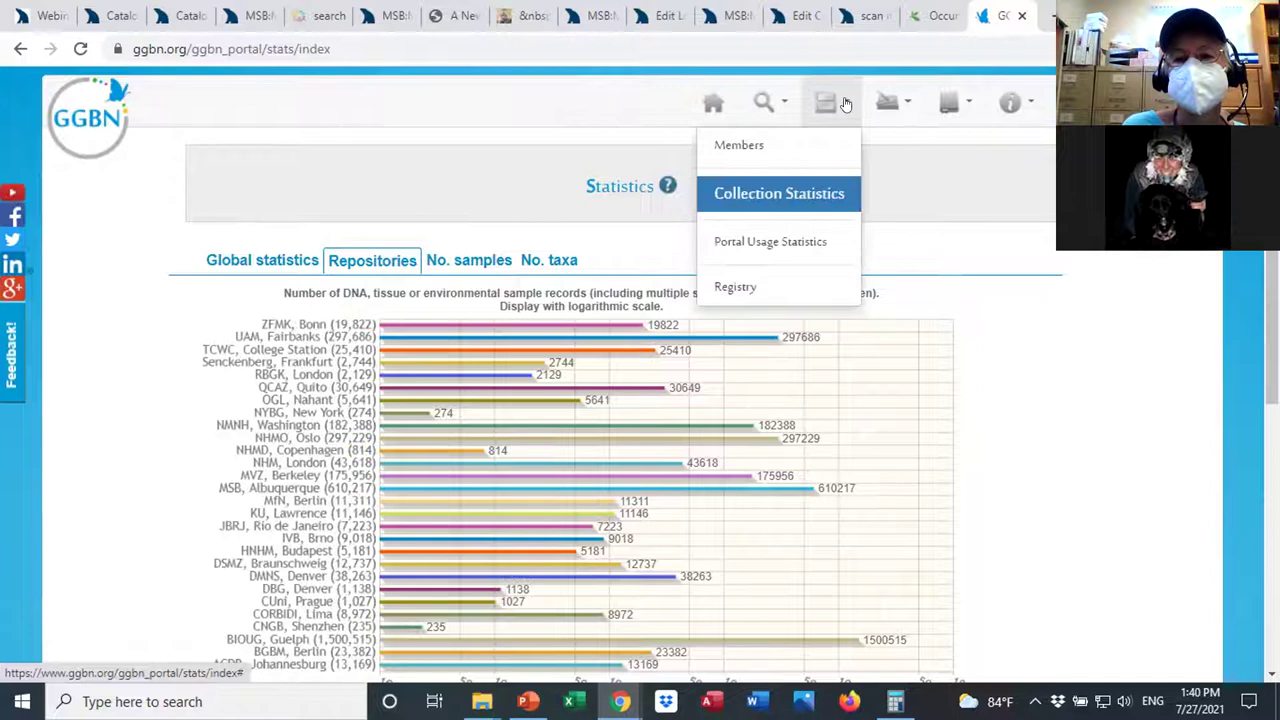
On the Members map, review the Museum of Southwestern Biology's details (610217 GGBN records), then close them.
left_click(775, 160)
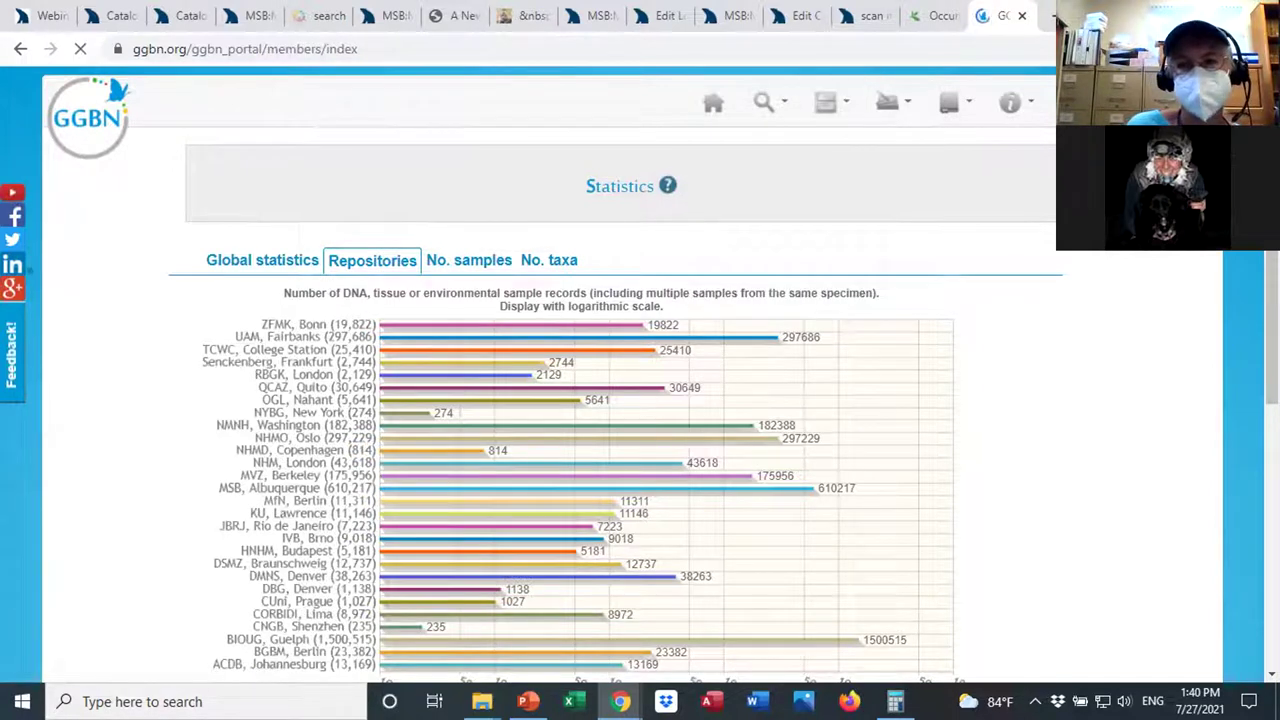
scroll(640, 400, "down", 7)
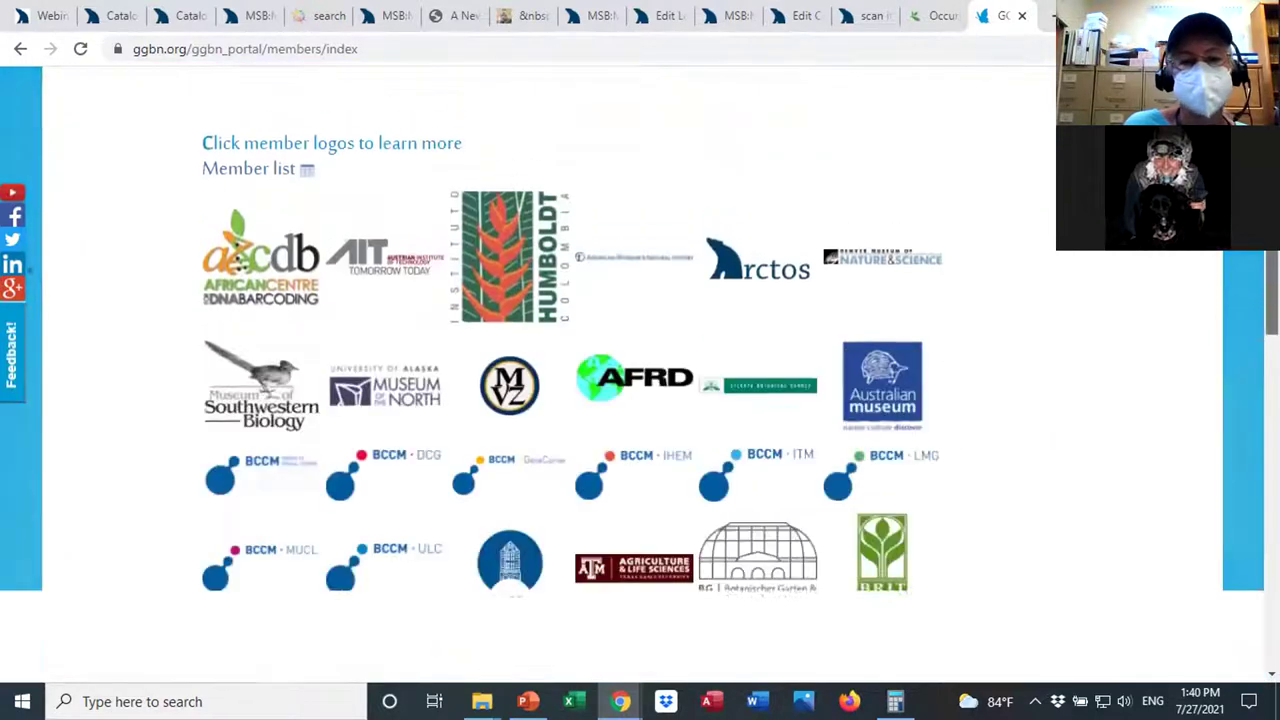
left_click(254, 390)
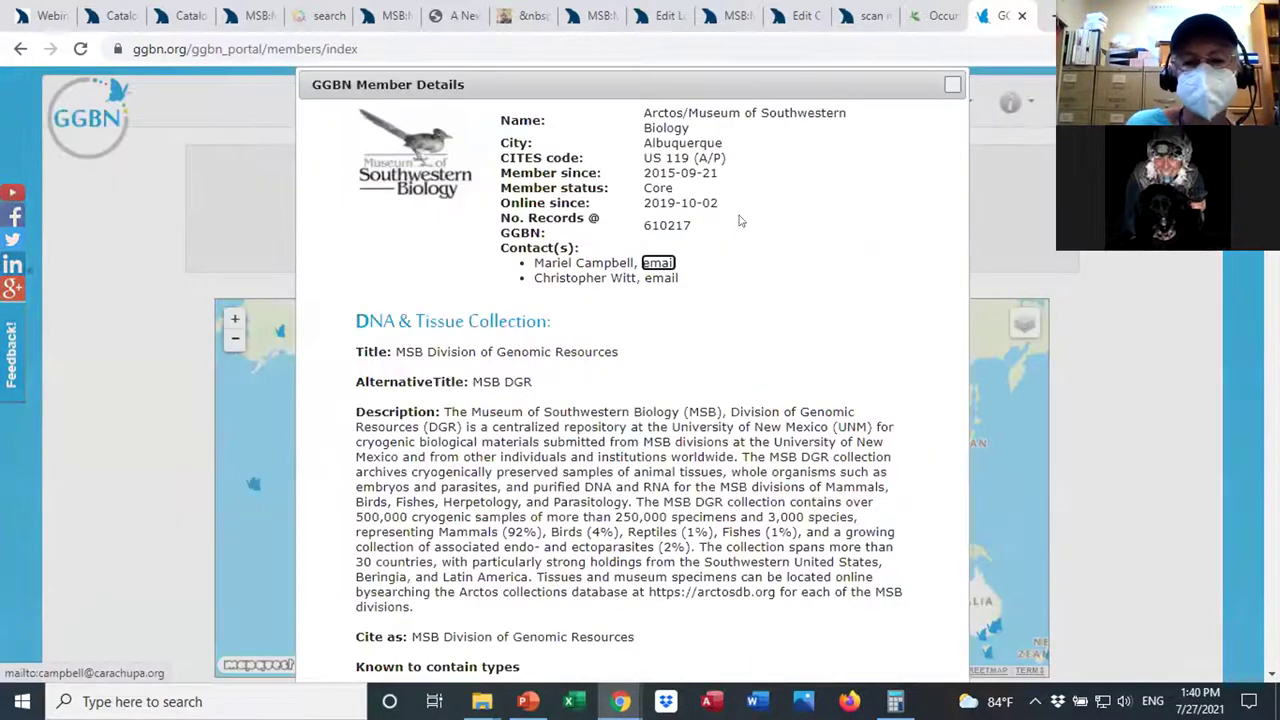
scroll(640, 380, "down", 4)
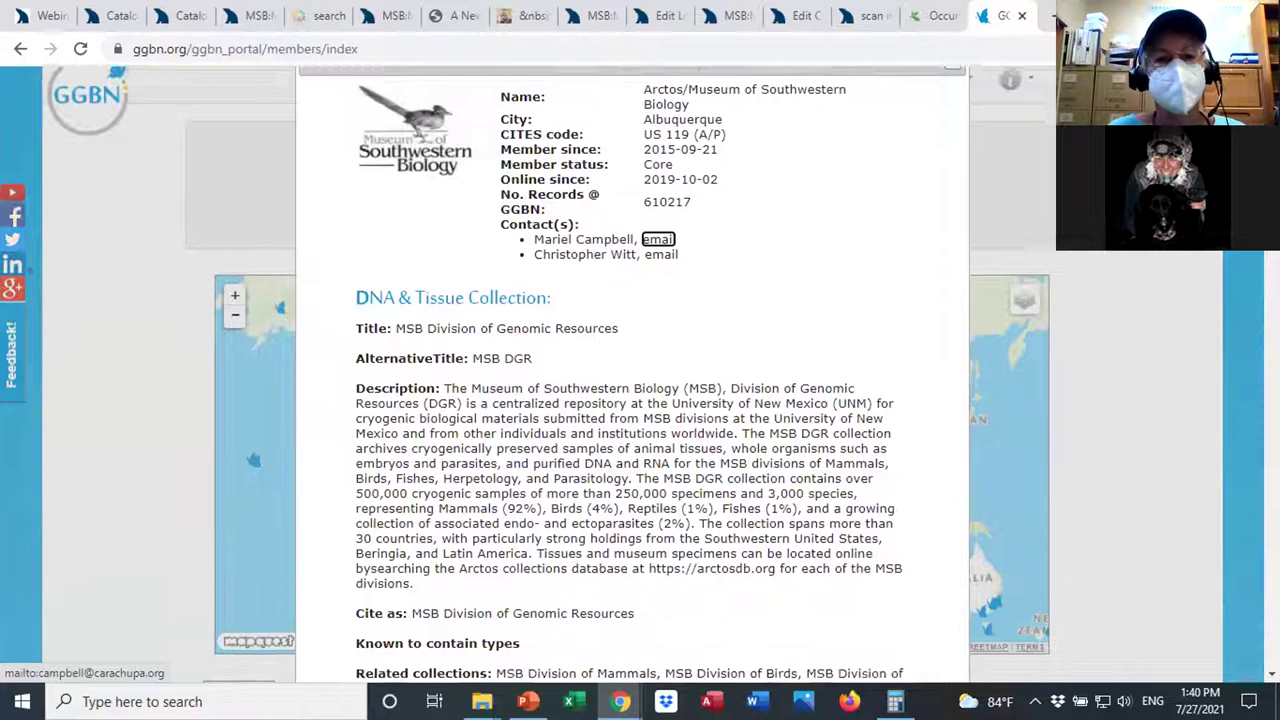
scroll(1250, 355, "down", 7)
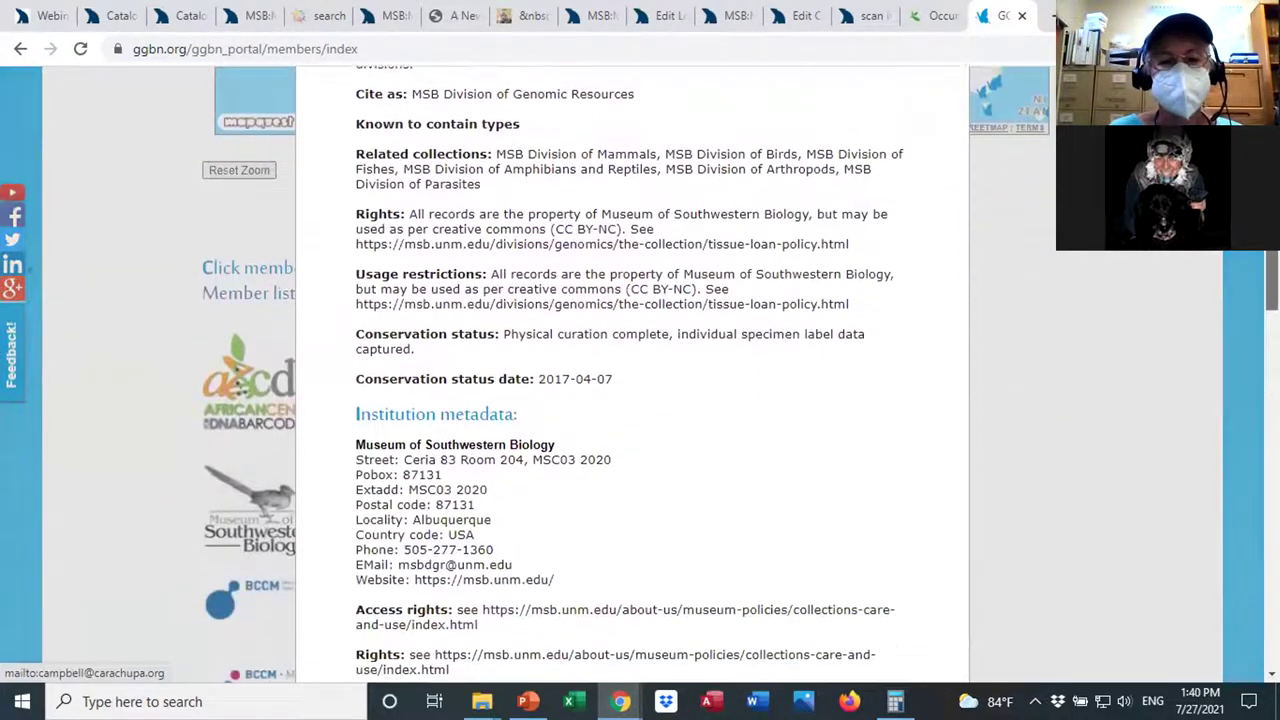
scroll(1250, 355, "up", 10)
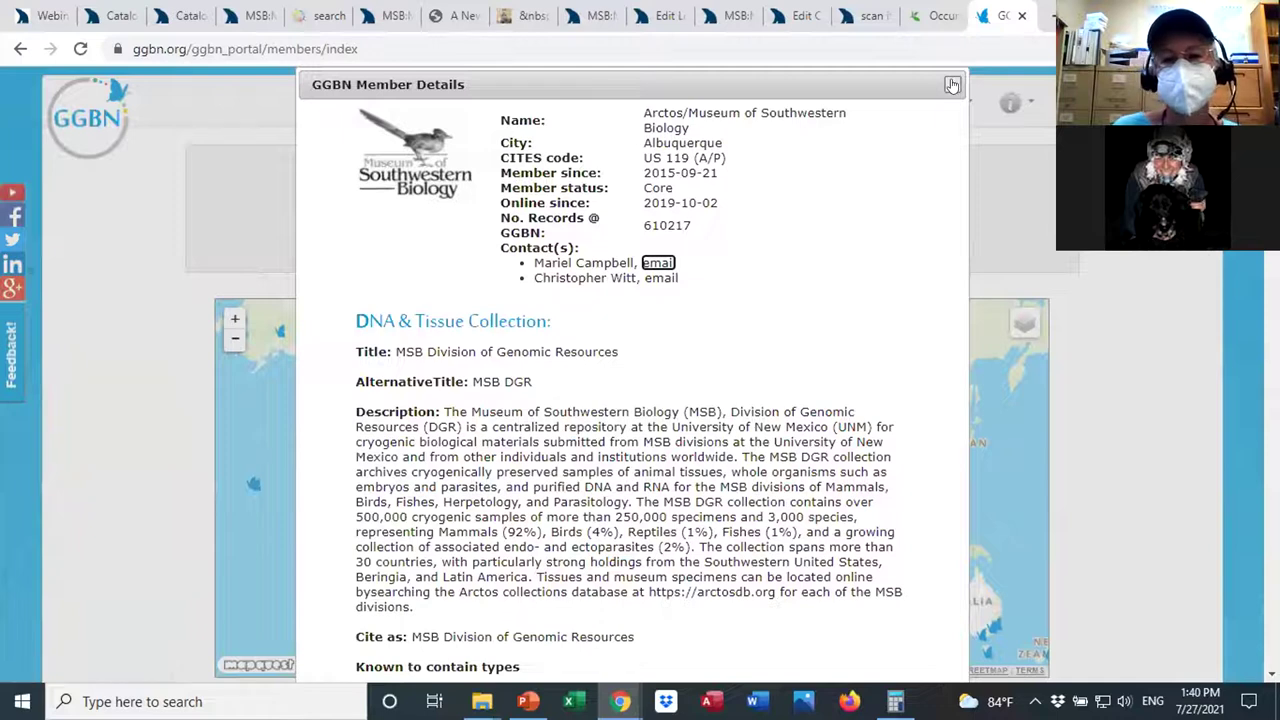
left_click(952, 87)
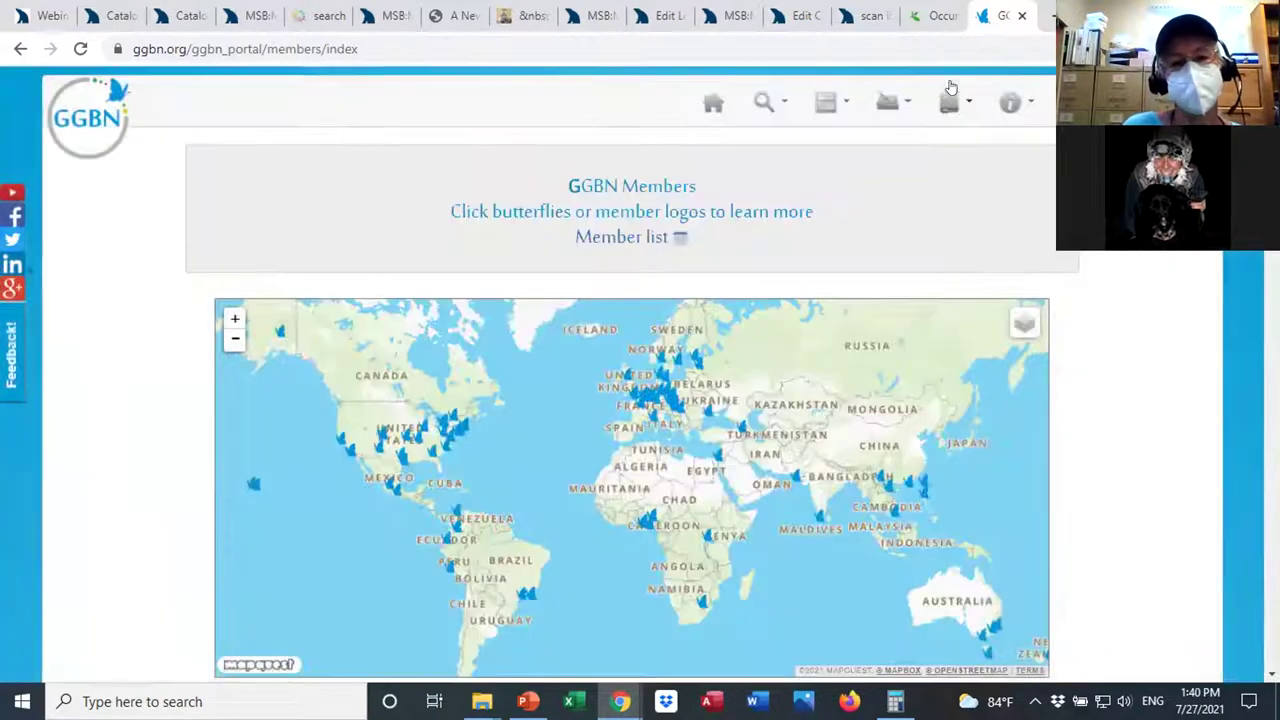
scroll(632, 400, "down", 2)
scroll(632, 400, "up", 1)
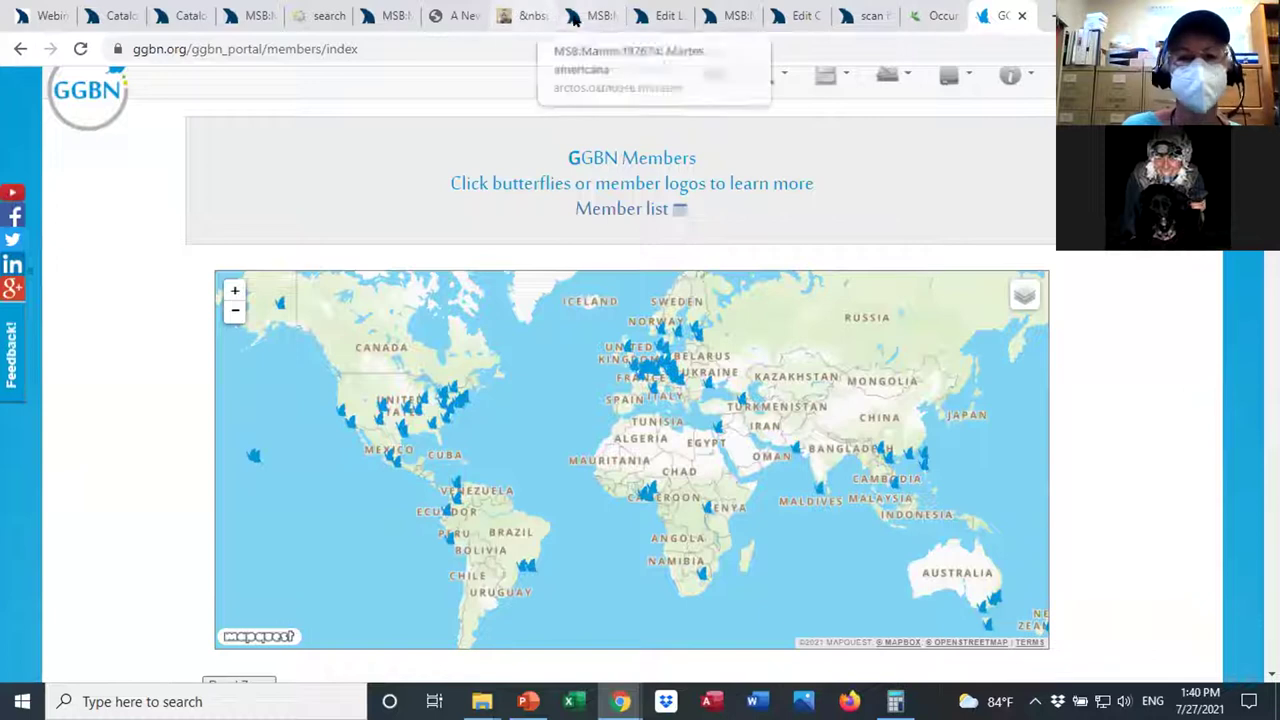
Switch to the MSB:Mamm:197674 Martes americana specimen tab and scroll to its top.
left_click(577, 20)
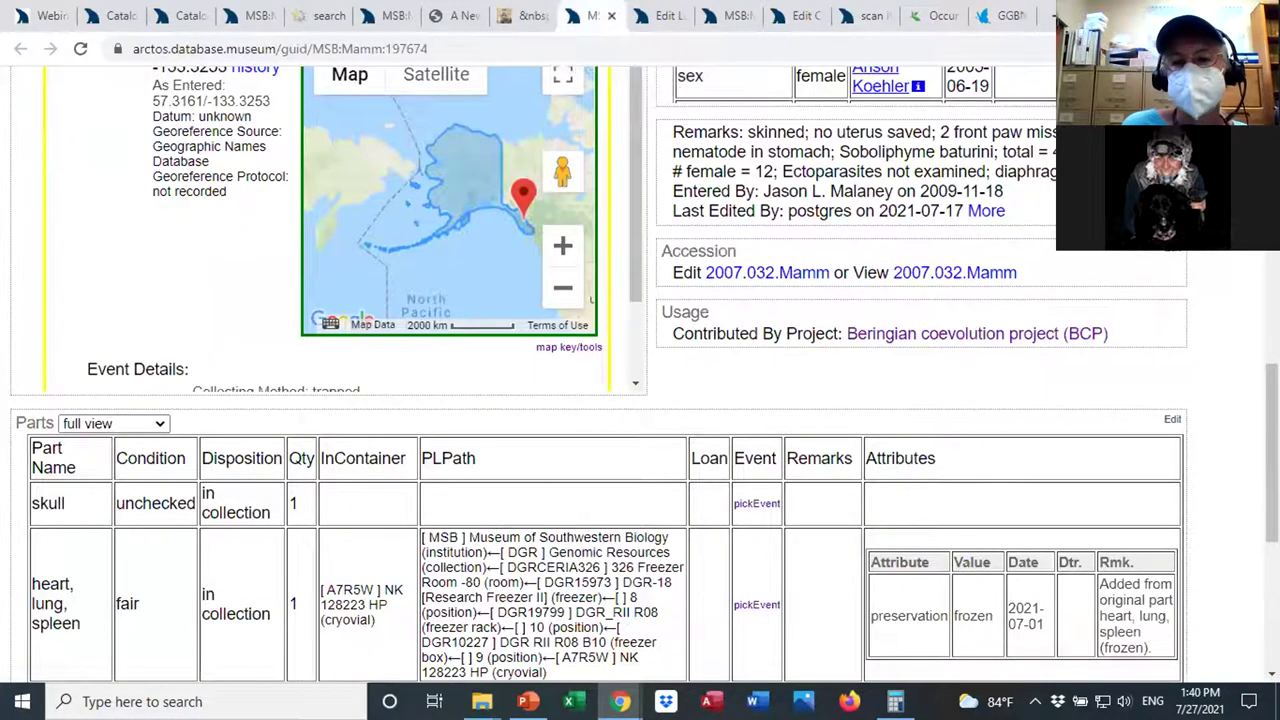
scroll(640, 375, "up", 2)
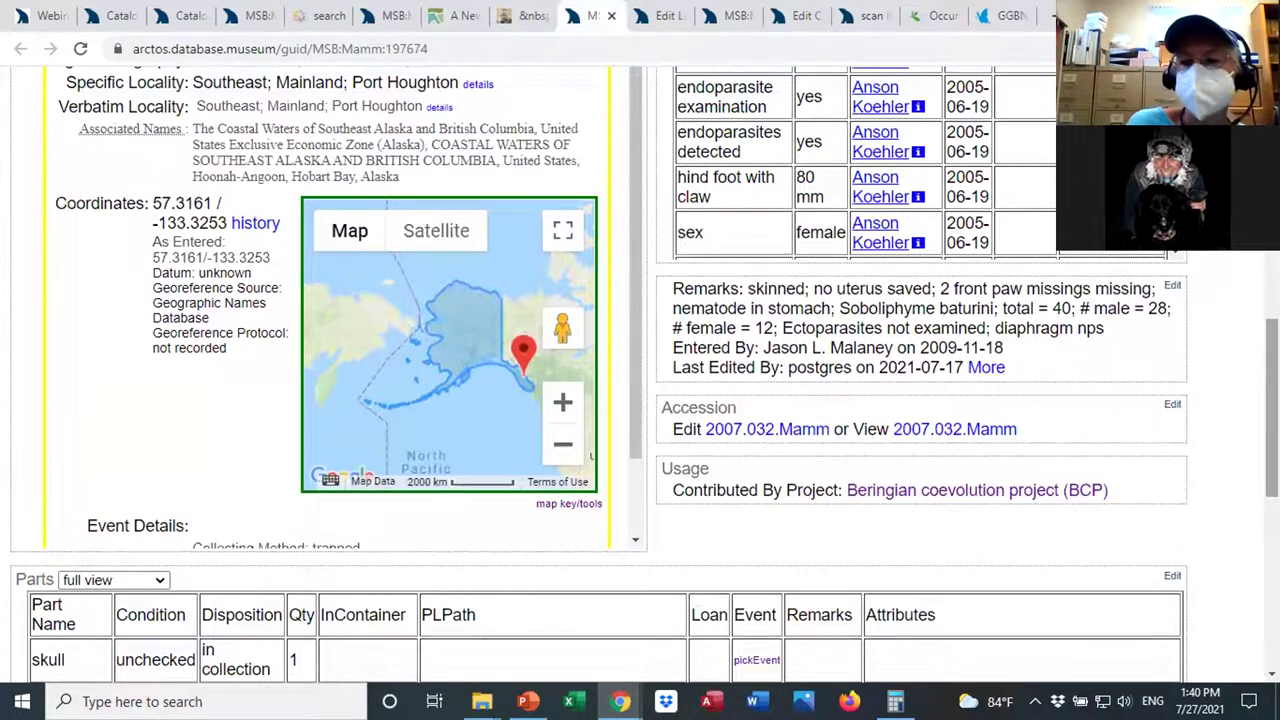
scroll(640, 375, "up", 10)
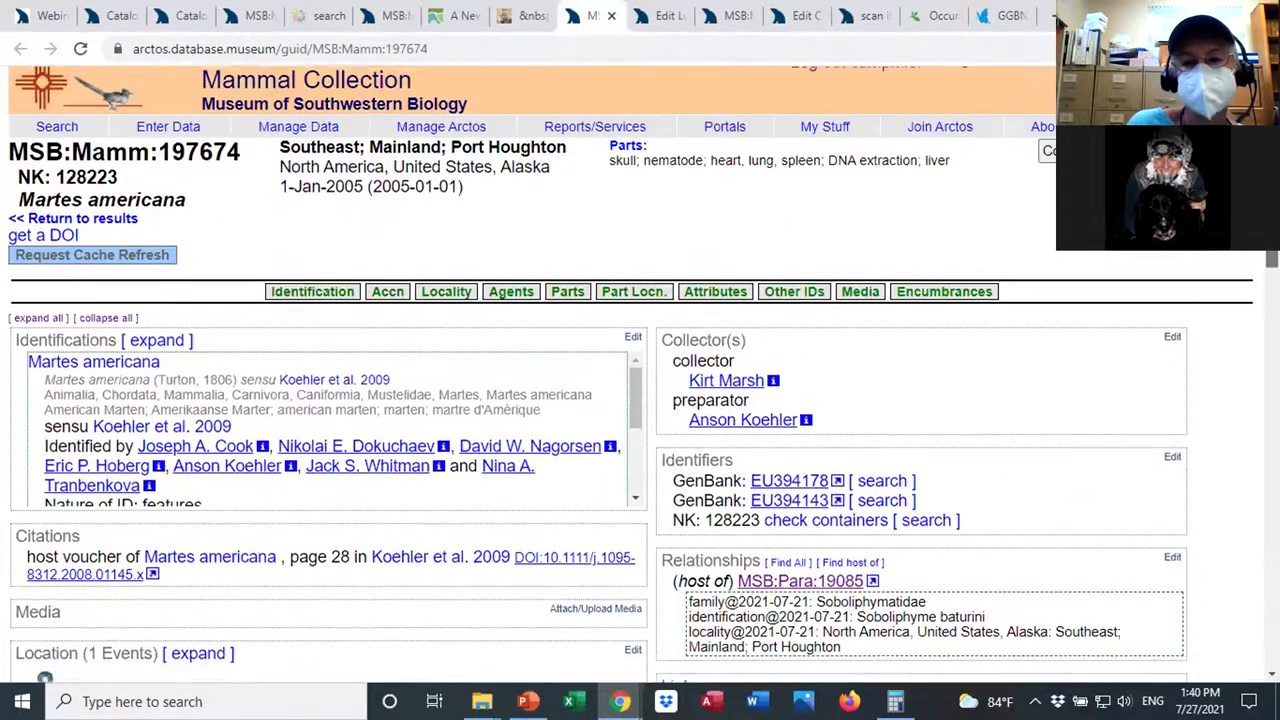
scroll(640, 375, "down", 1)
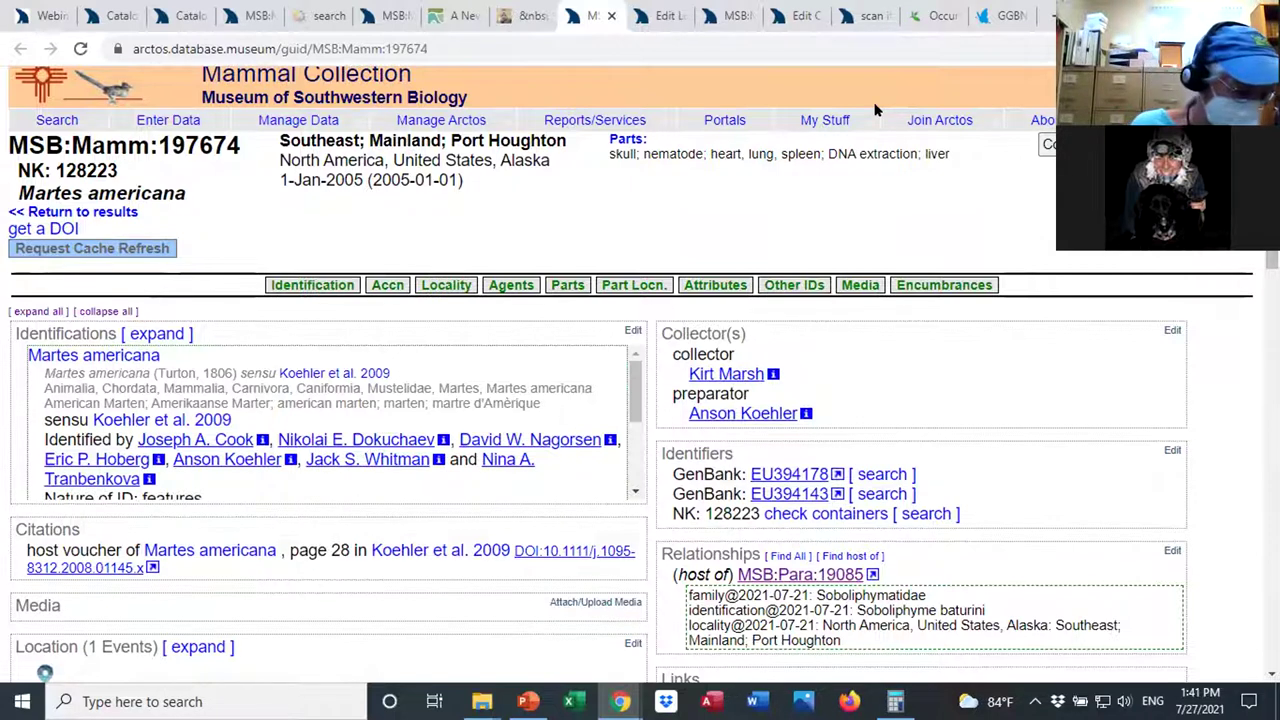
mouse_move(659, 120)
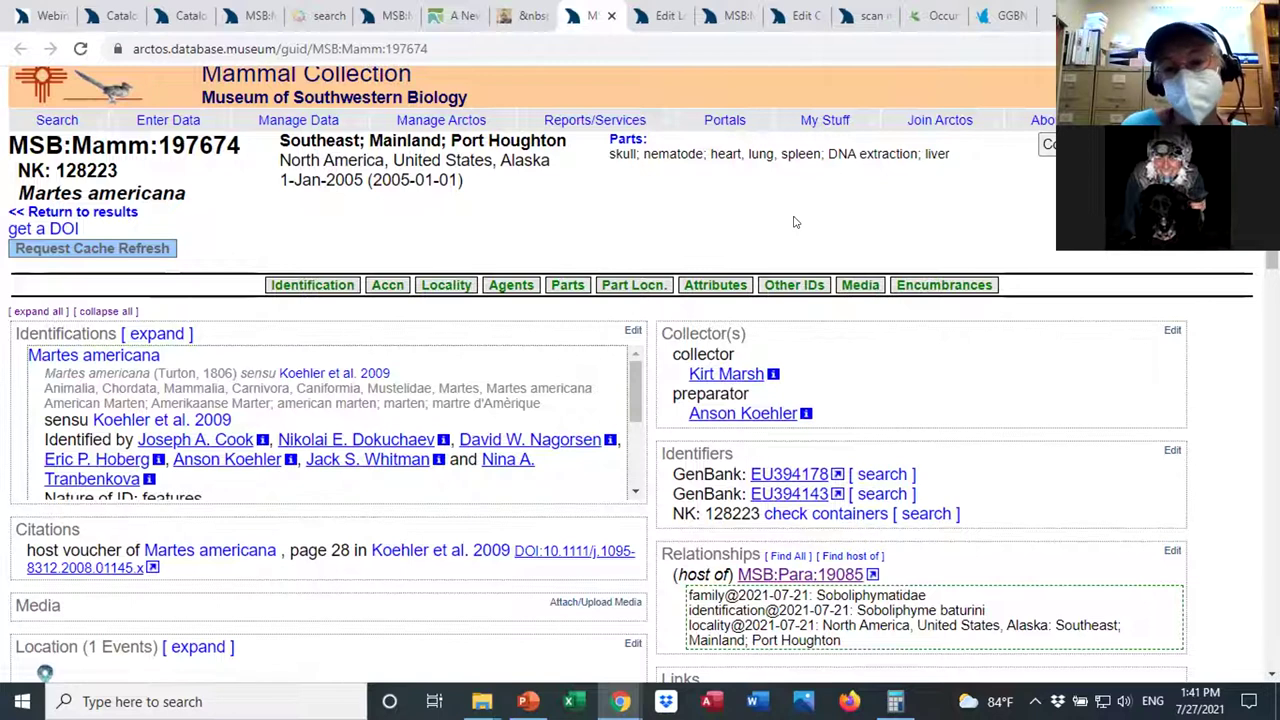
Show the Reports/Services > Find Low-Quality Data submenu with the GenBank discovery tool.
mouse_move(592, 120)
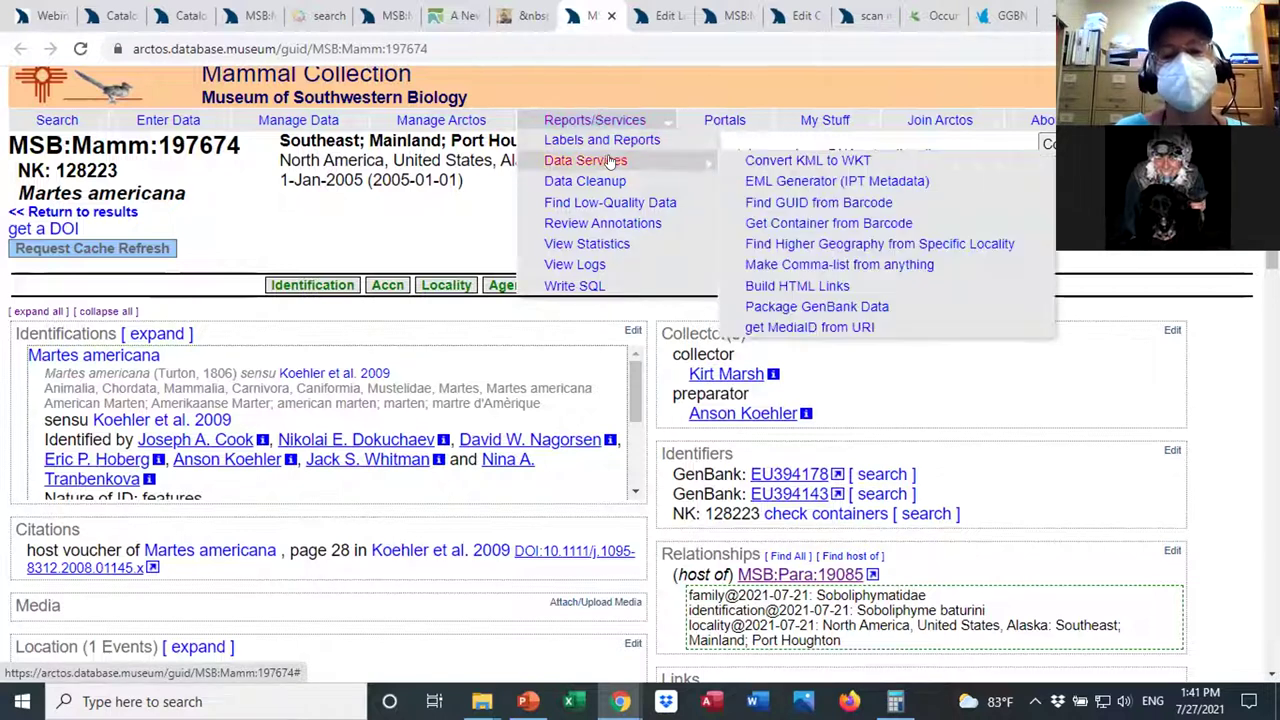
mouse_move(634, 207)
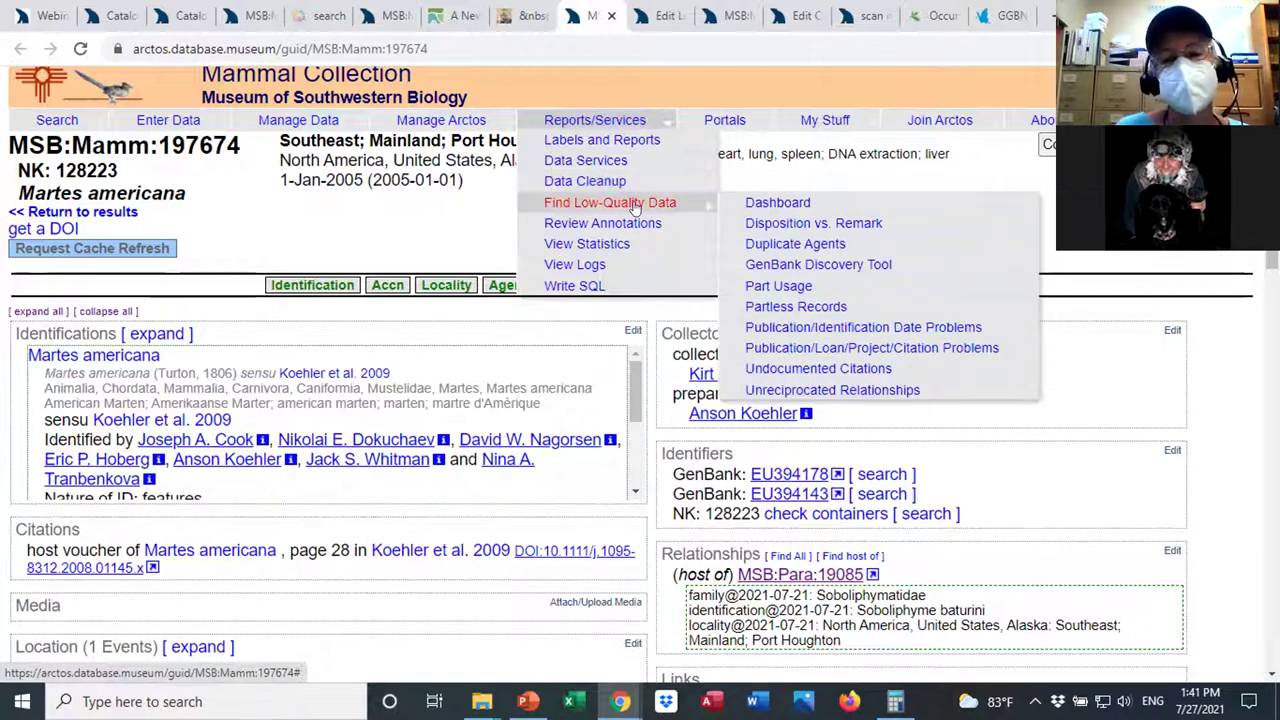
Open the GenBank Discovery Tool report and select the MSB:Mamm genbank_collection count of 481.
left_click(757, 268)
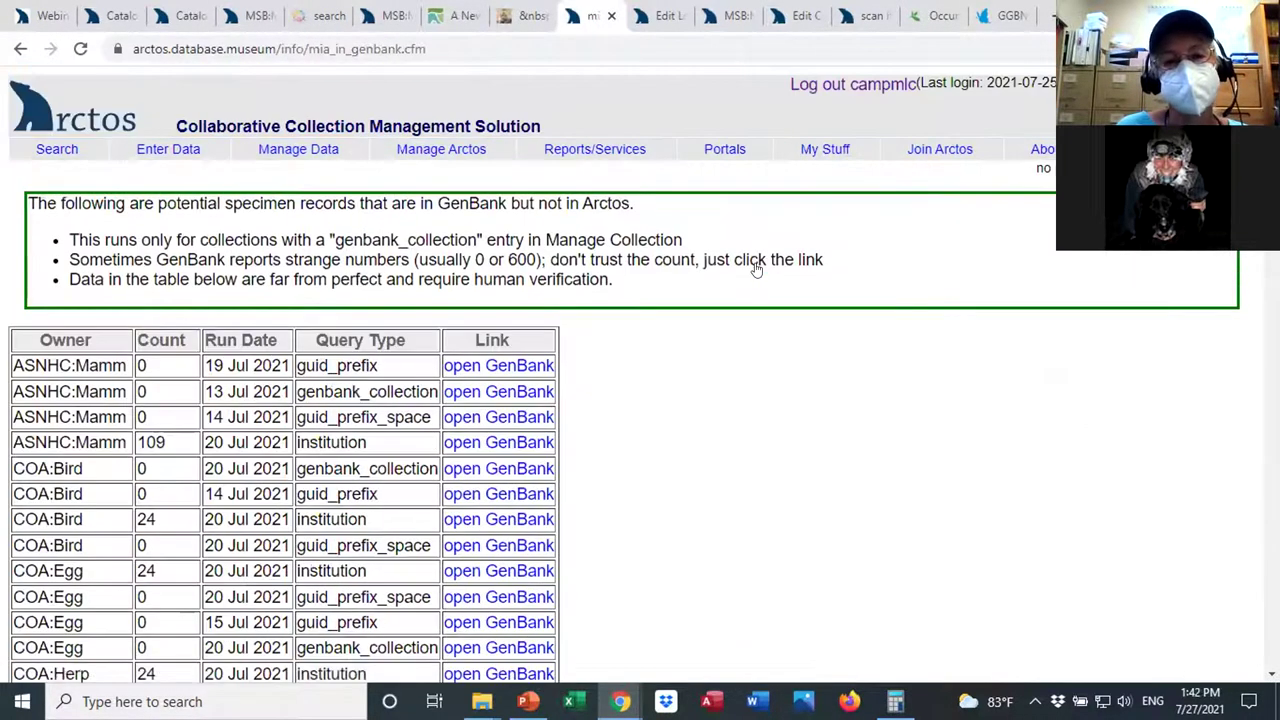
scroll(600, 400, "down", 8)
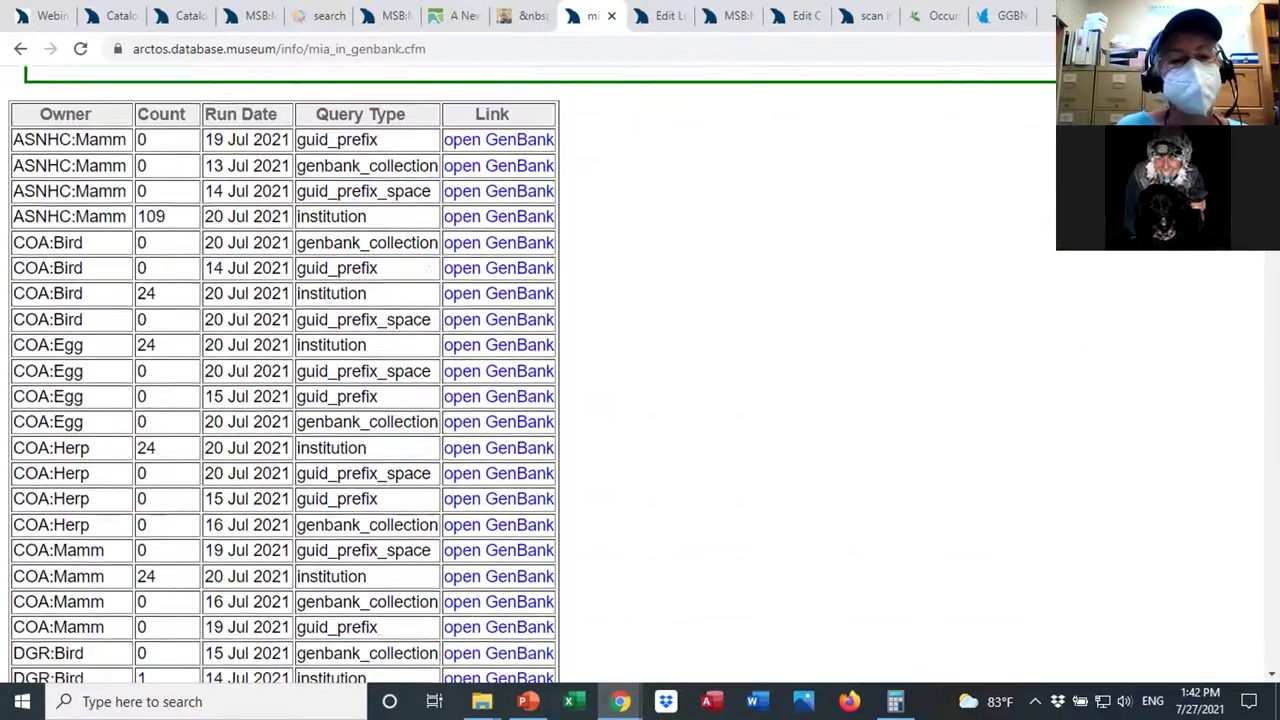
scroll(600, 400, "down", 1)
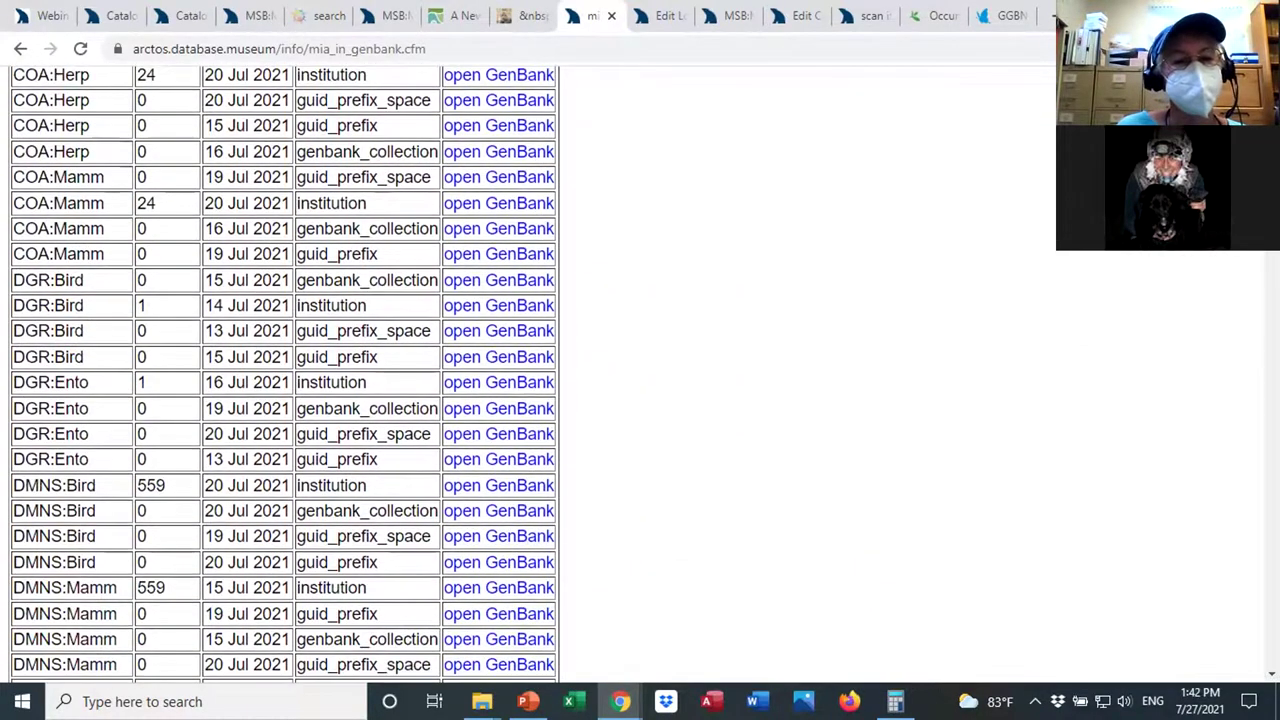
scroll(278, 374, "down", 2)
scroll(283, 374, "down", 1)
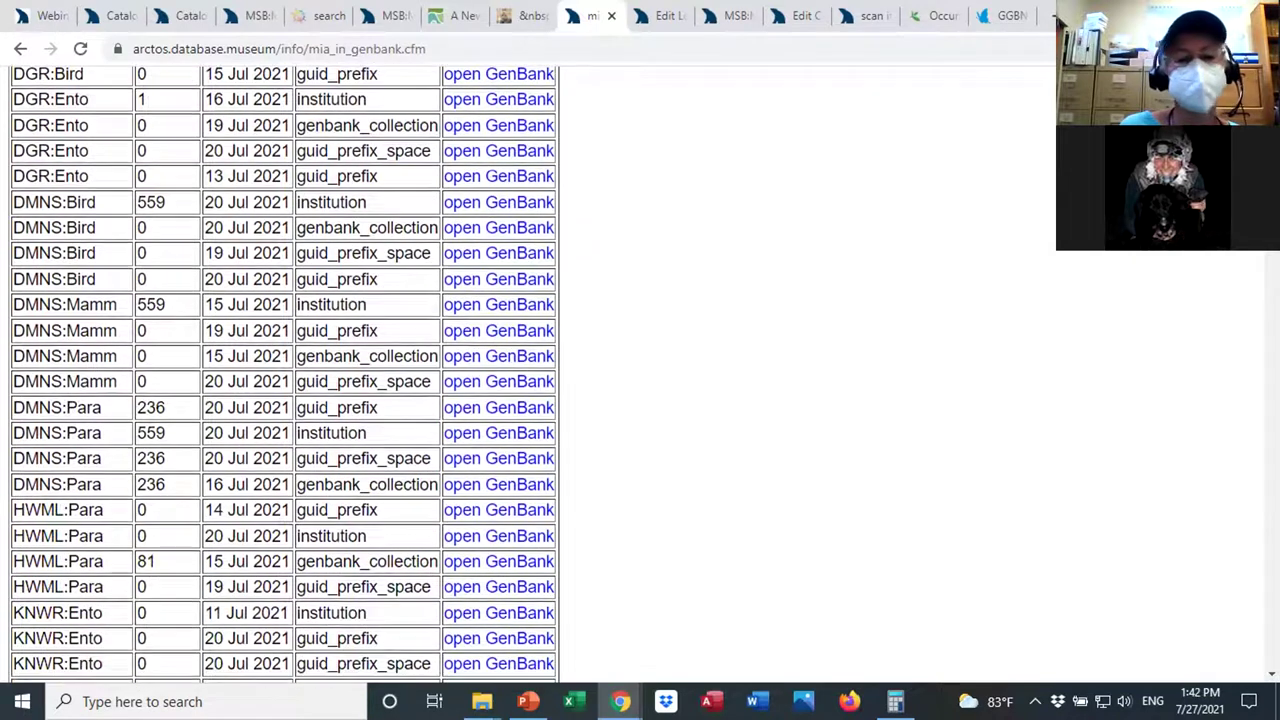
scroll(278, 374, "down", 1)
scroll(278, 374, "down", 2)
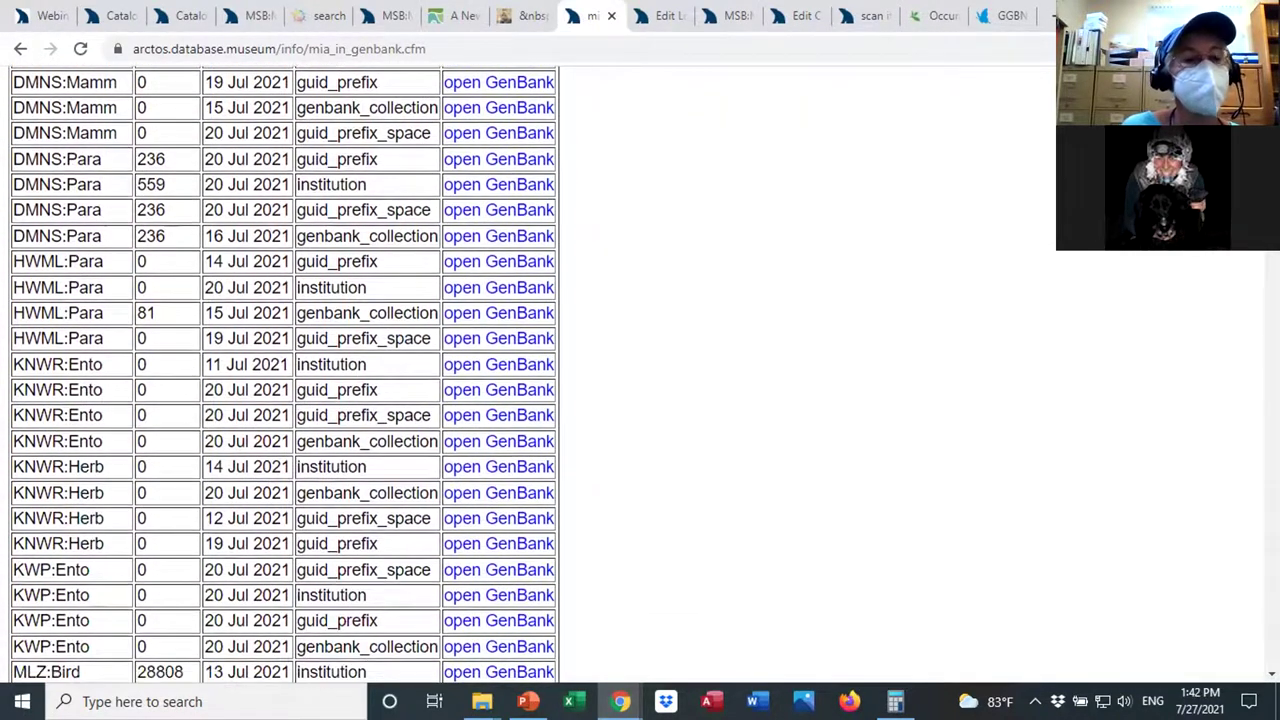
scroll(283, 375, "down", 3)
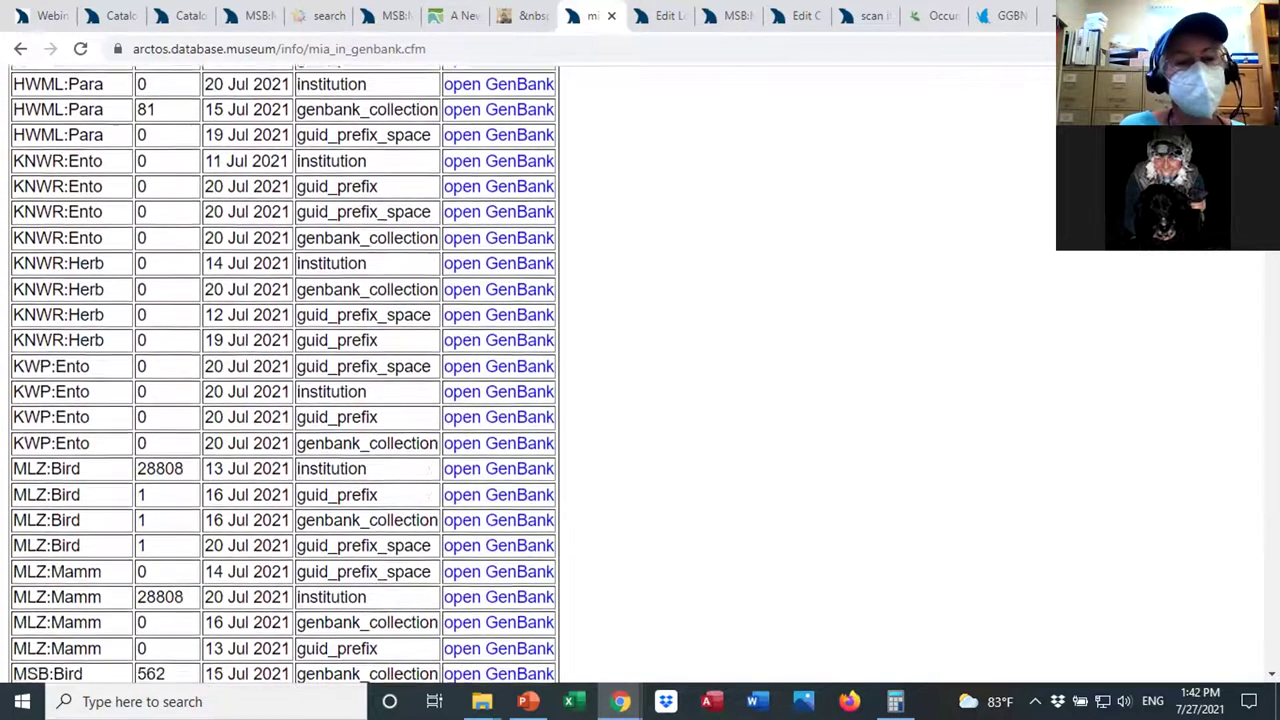
scroll(1248, 264, "down", 3)
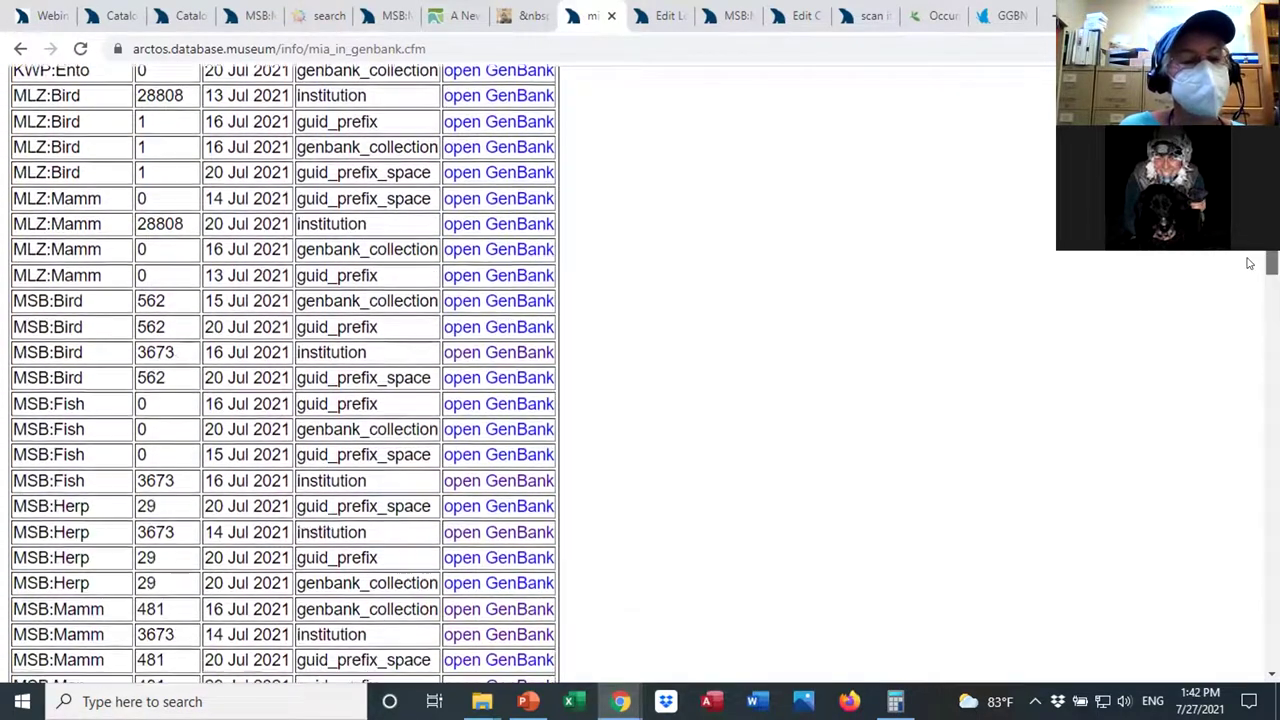
scroll(1248, 264, "down", 1)
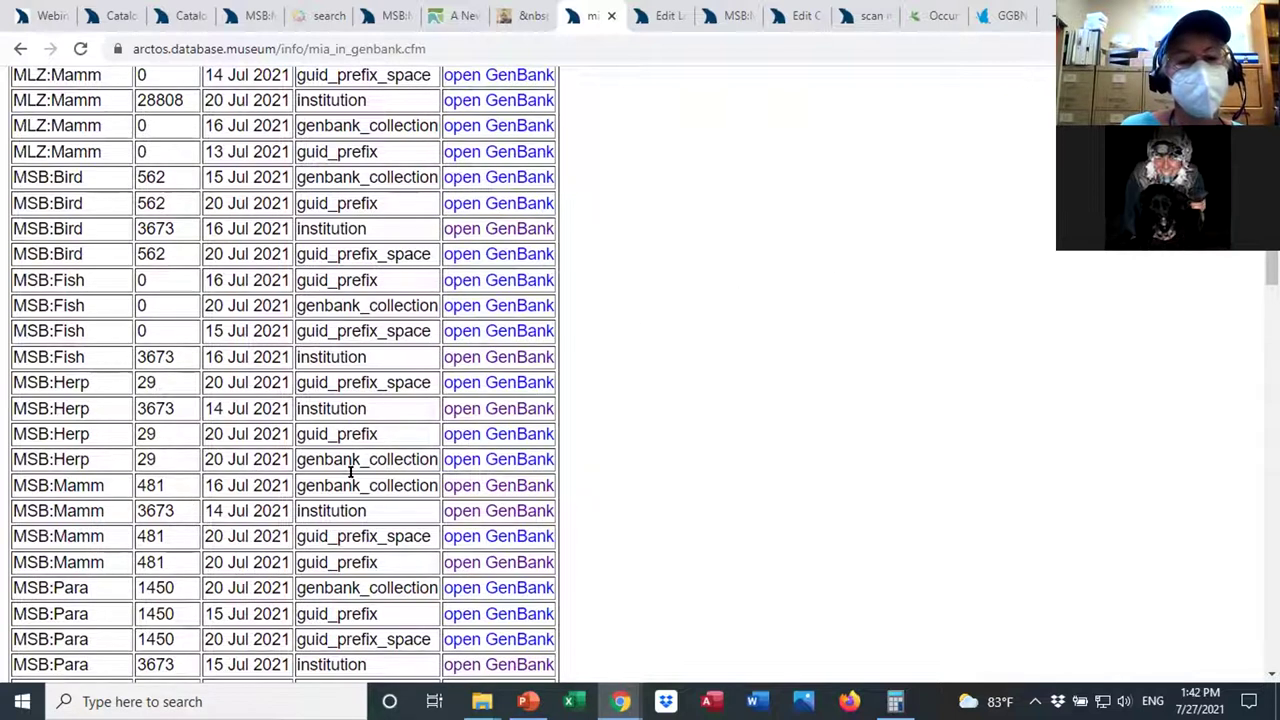
left_click_drag(172, 488, 133, 484)
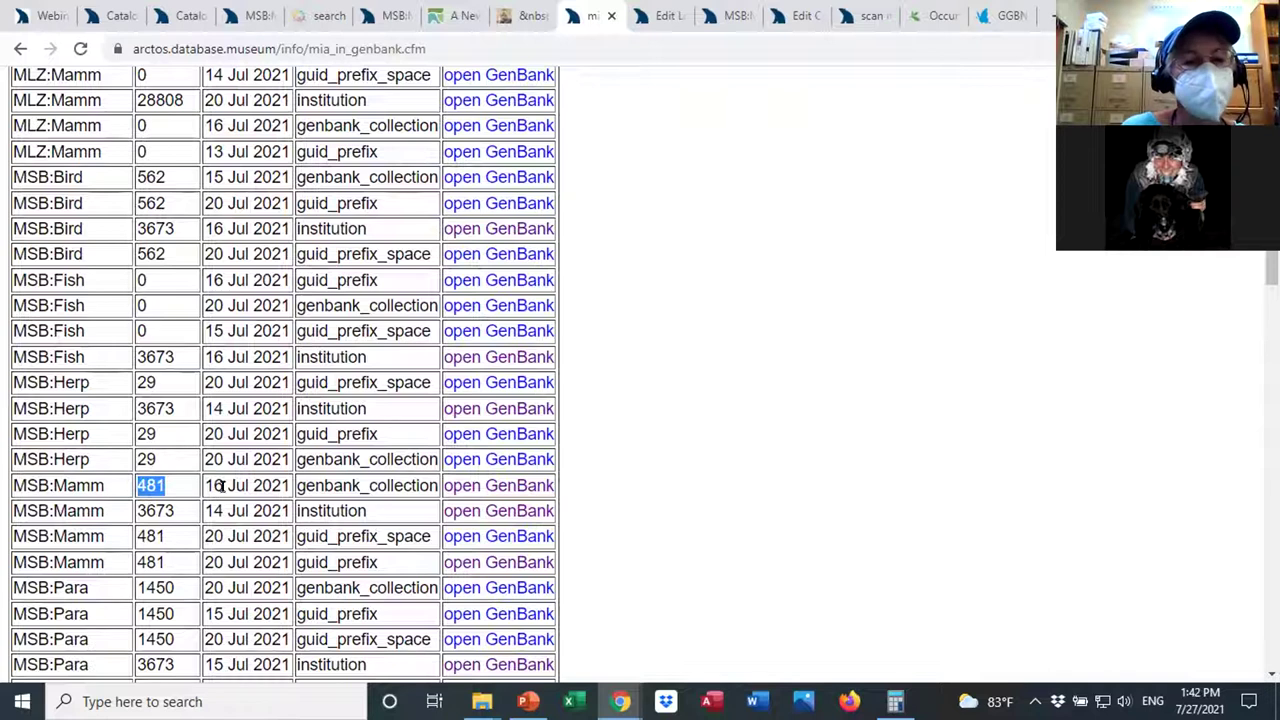
Open the GenBank search for MSB:Mamm's 481 records, showing results for collection MSB:Mamm[prop] NOT loprovarctos[filter].
left_click(485, 487)
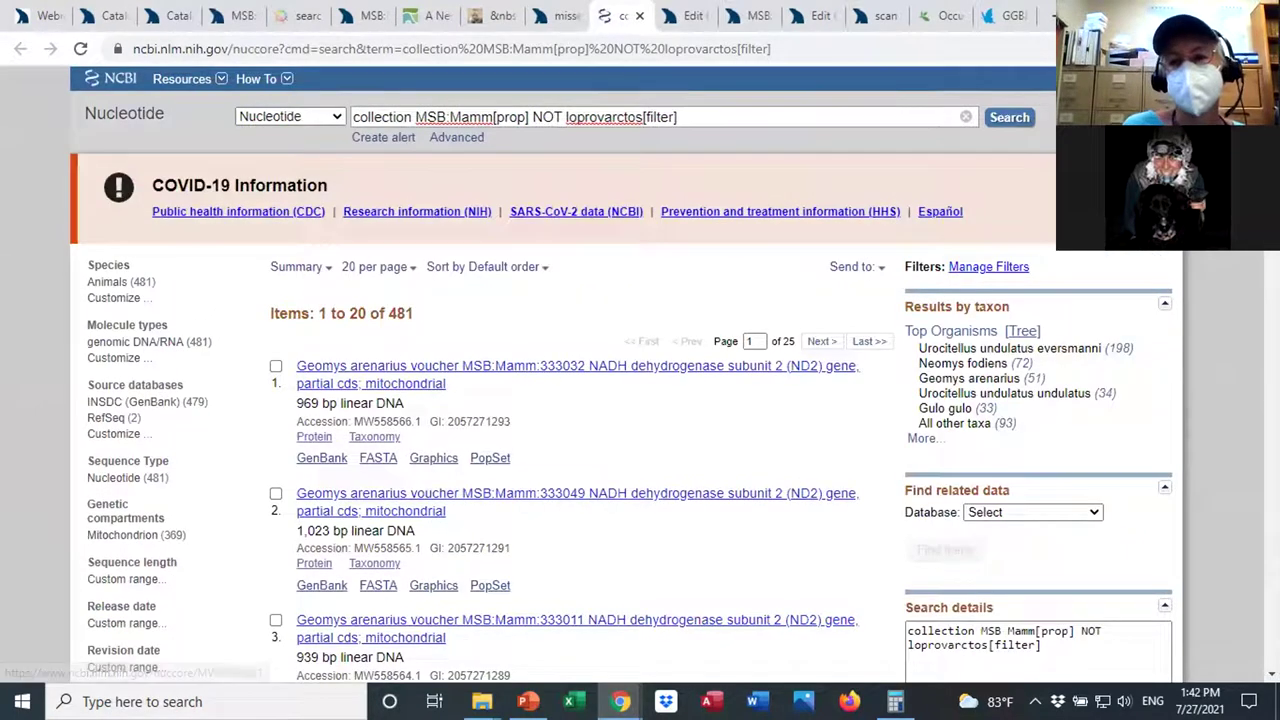
scroll(720, 400, "down", 1)
scroll(620, 374, "down", 1)
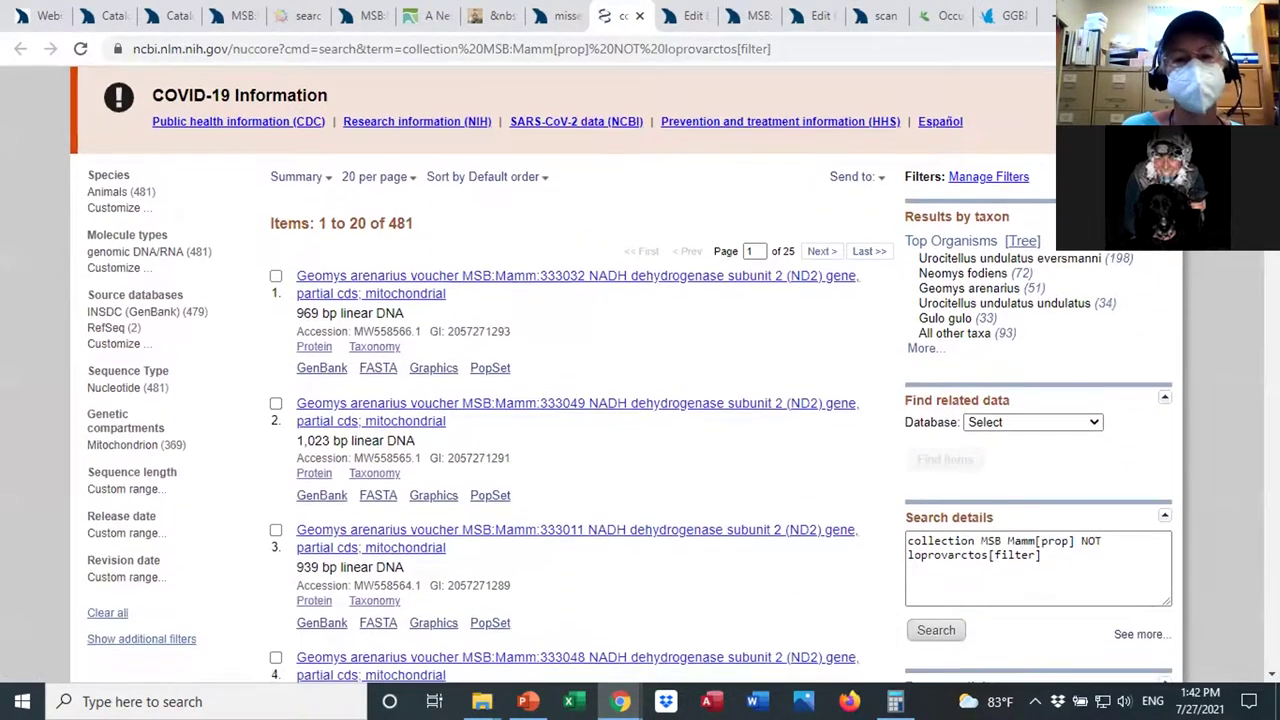
scroll(620, 374, "down", 1)
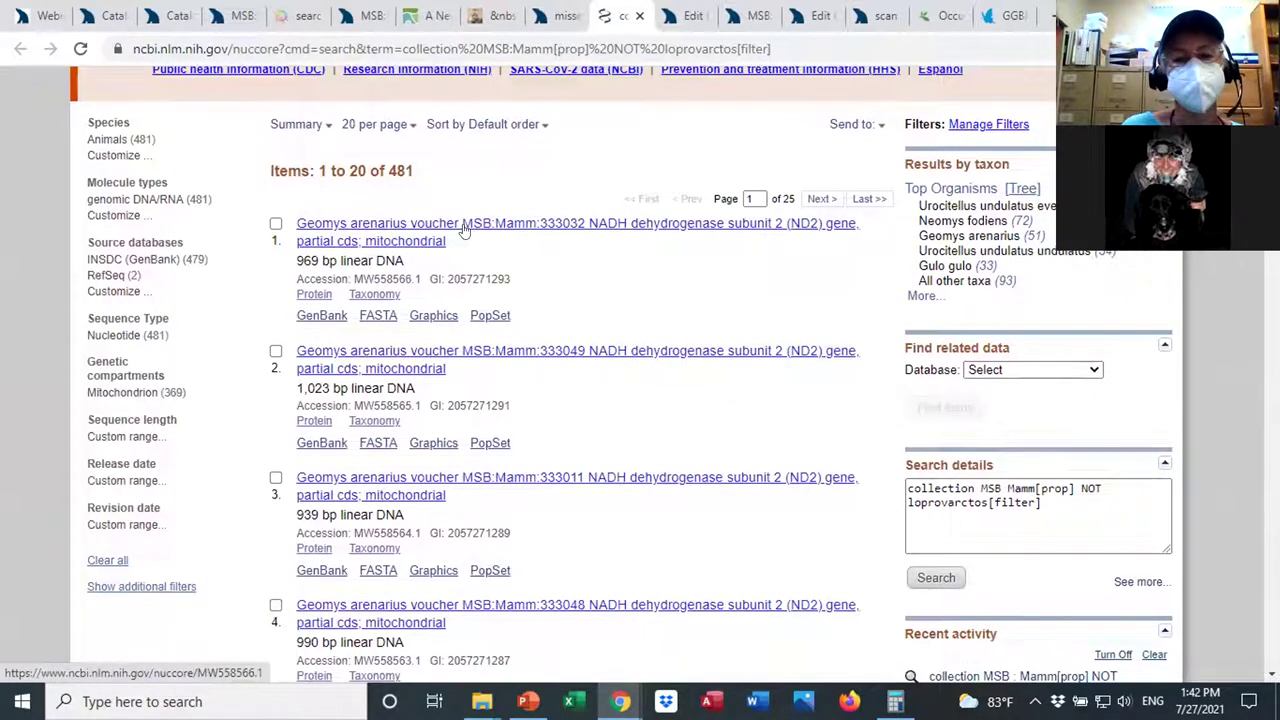
left_click(538, 226)
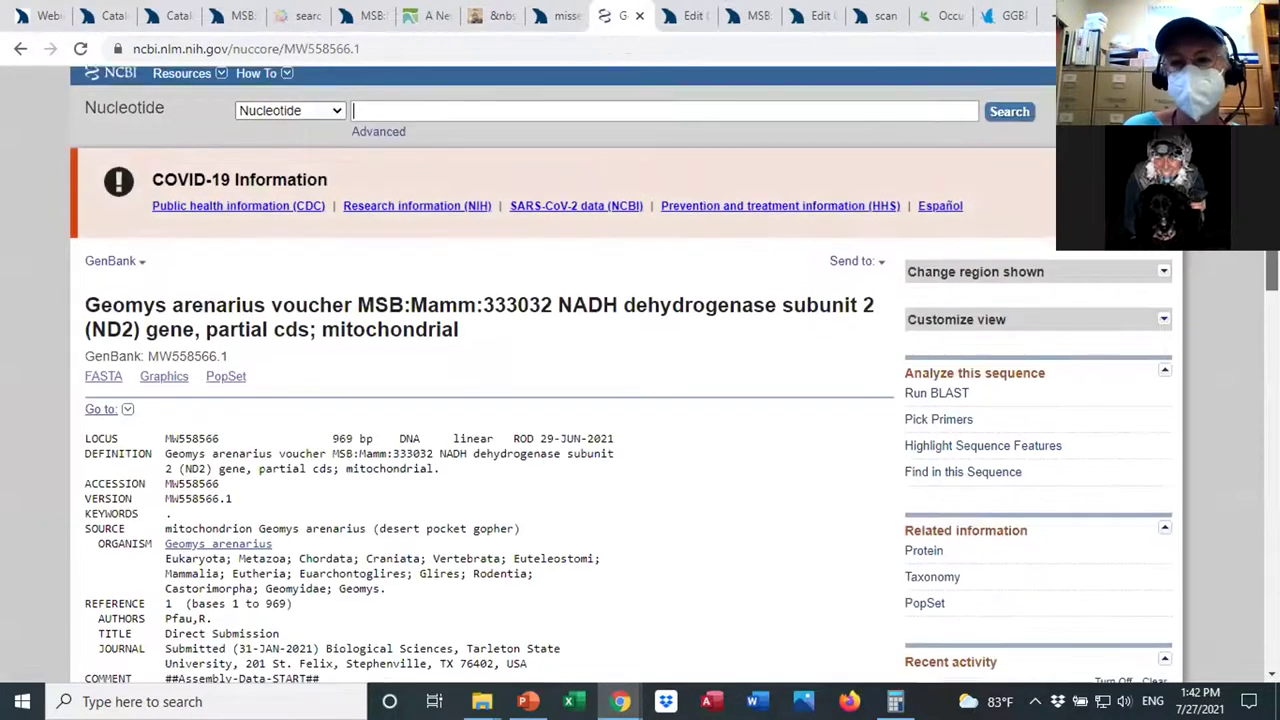
scroll(560, 400, "down", 5)
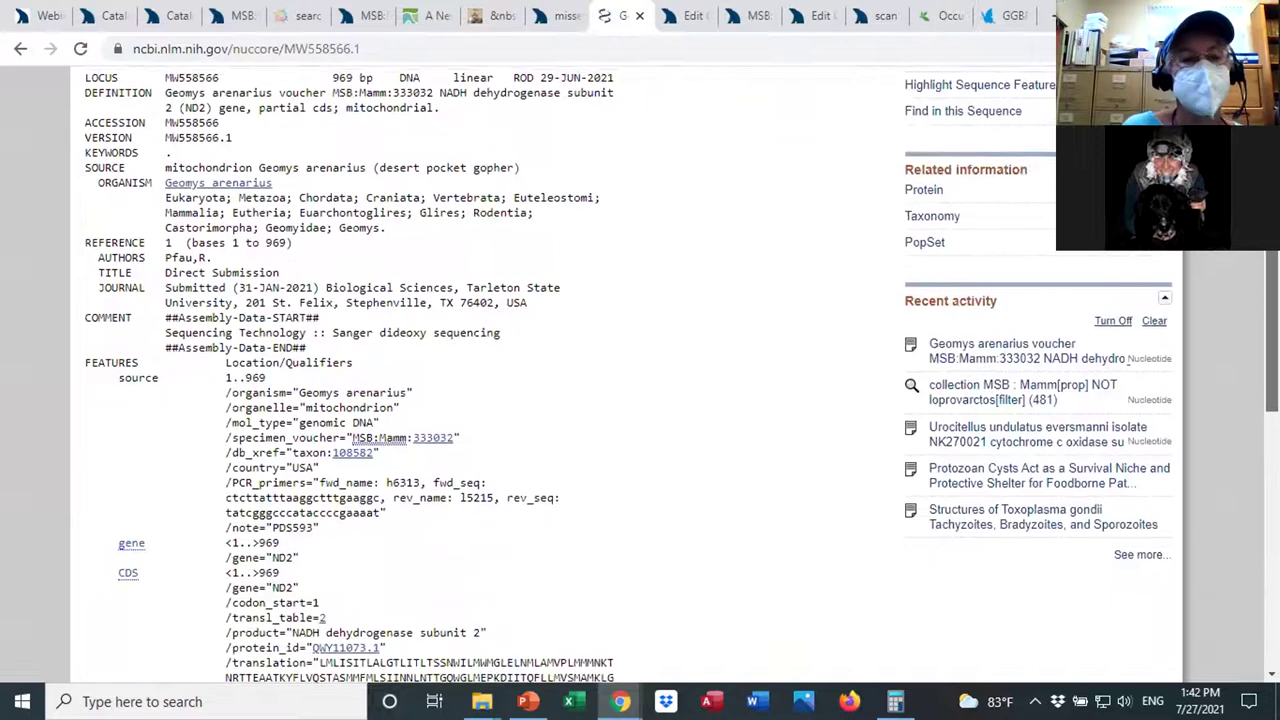
left_click_drag(453, 437, 352, 437)
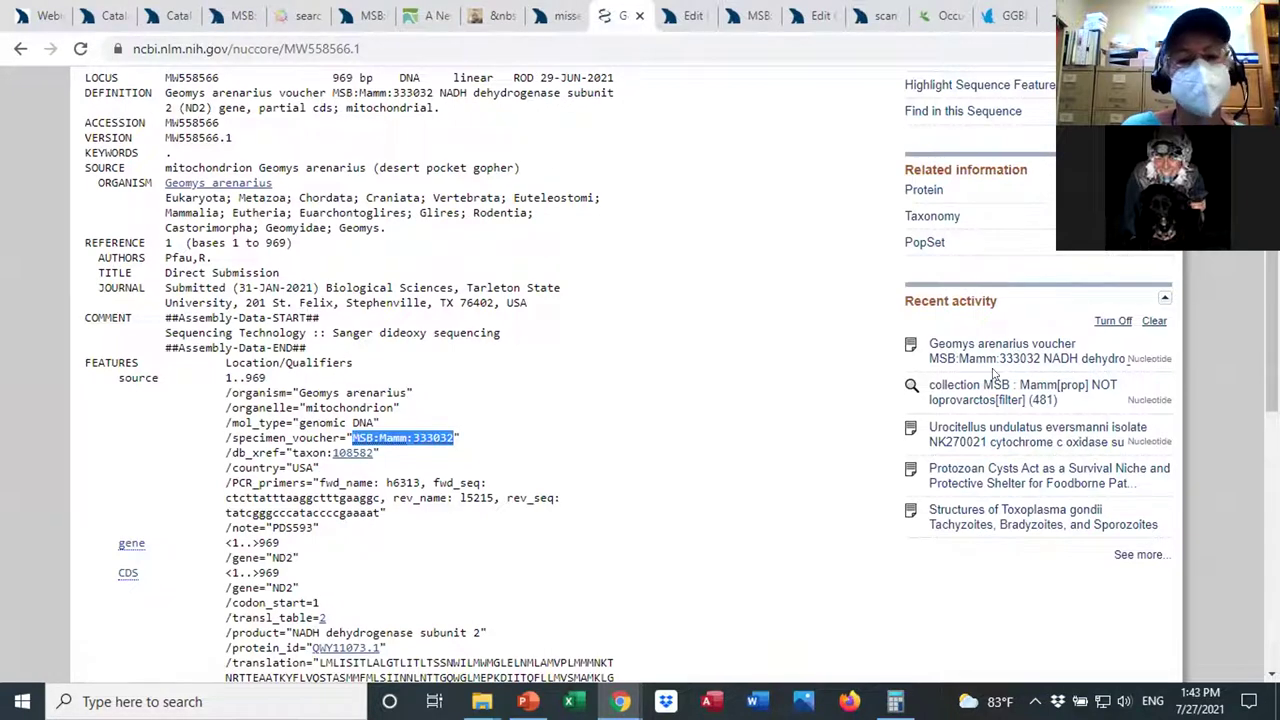
scroll(640, 400, "down", 2)
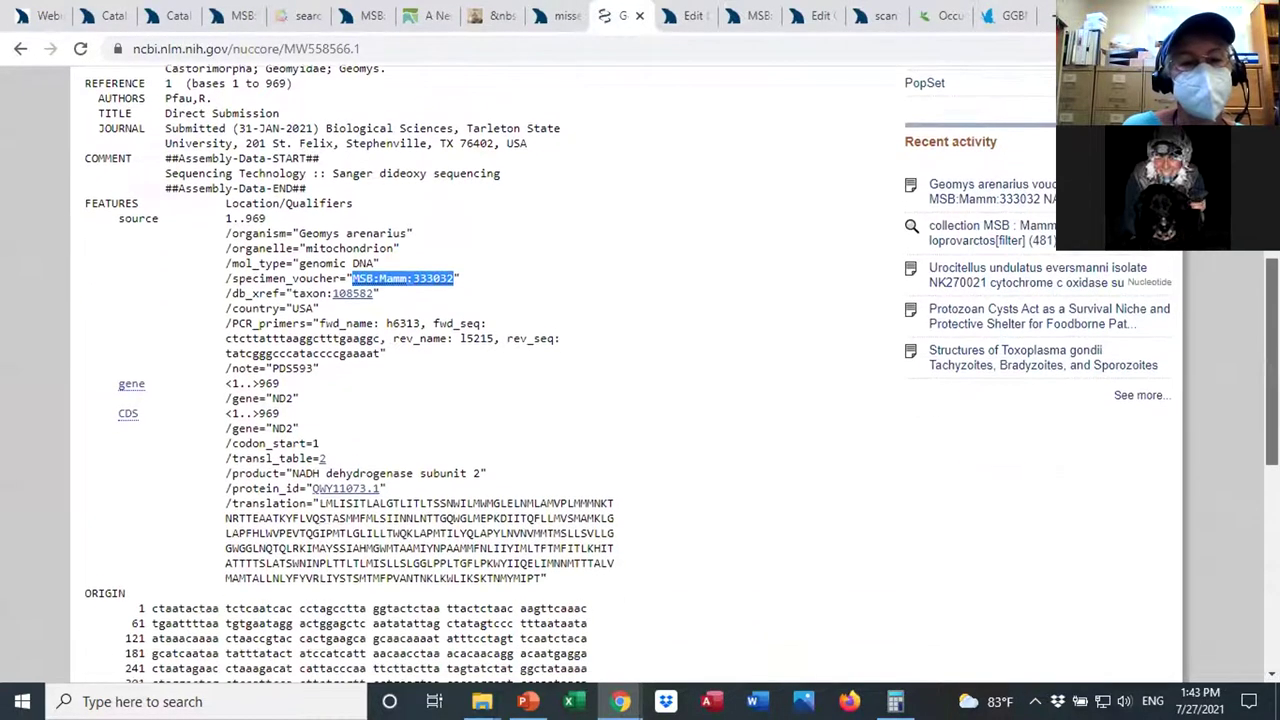
scroll(640, 400, "up", 1)
scroll(640, 400, "up", 3)
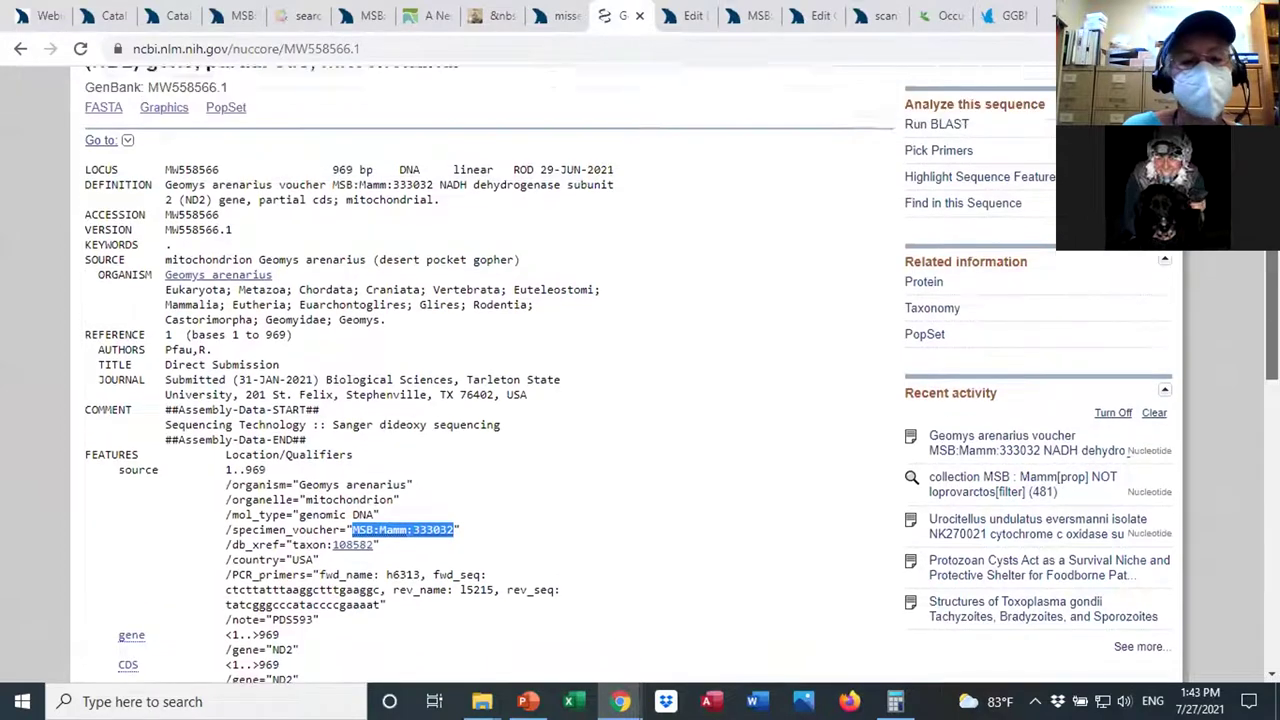
left_click(805, 387)
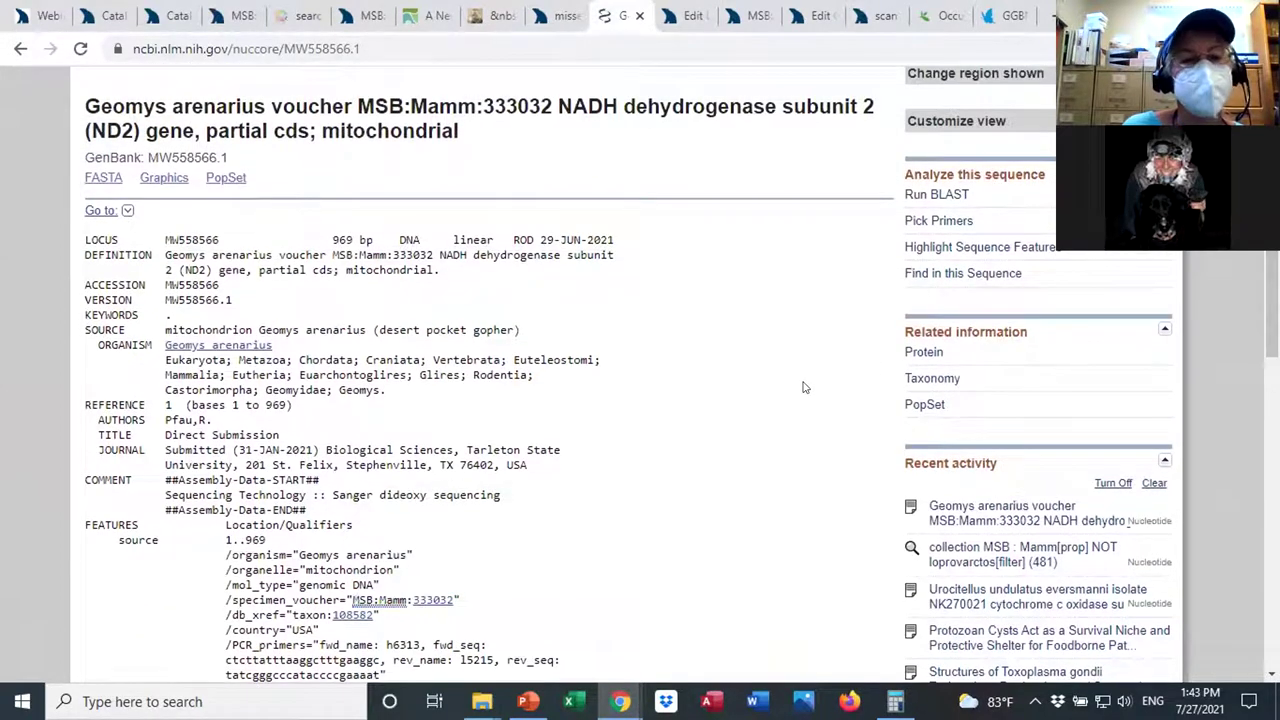
left_click(560, 16)
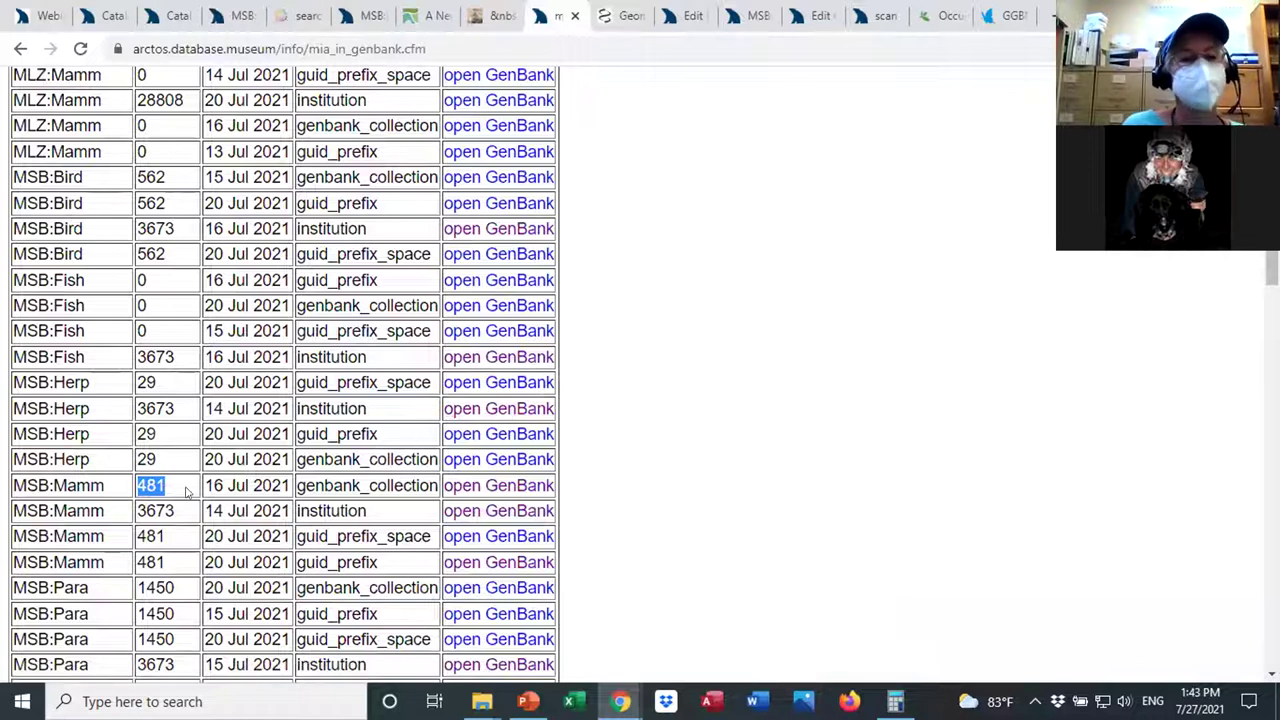
left_click(607, 18)
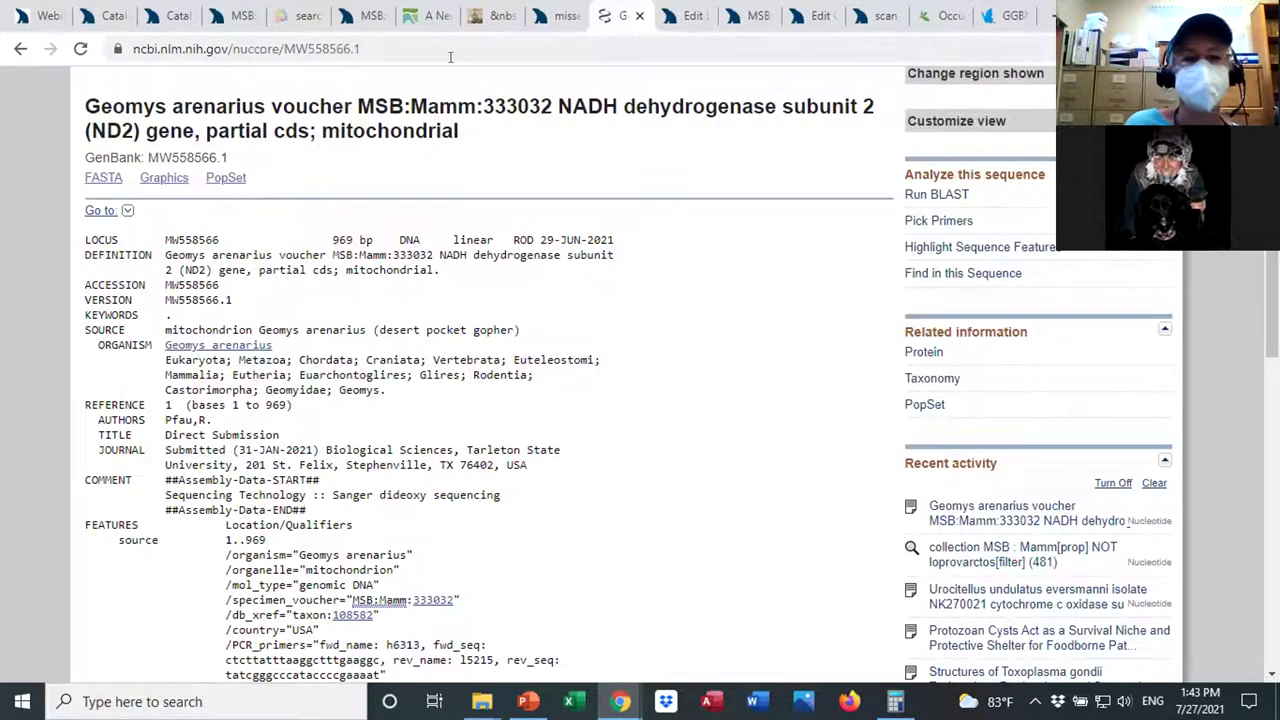
left_click(20, 48)
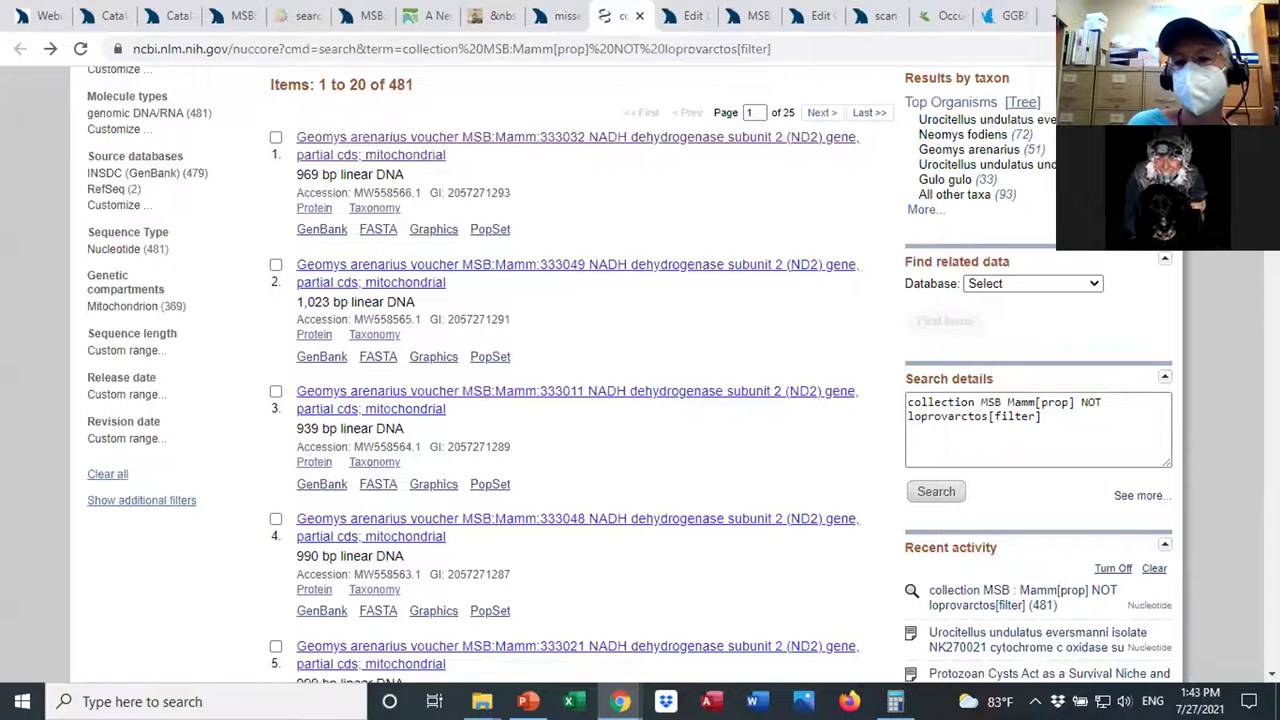
scroll(815, 312, "up", 2)
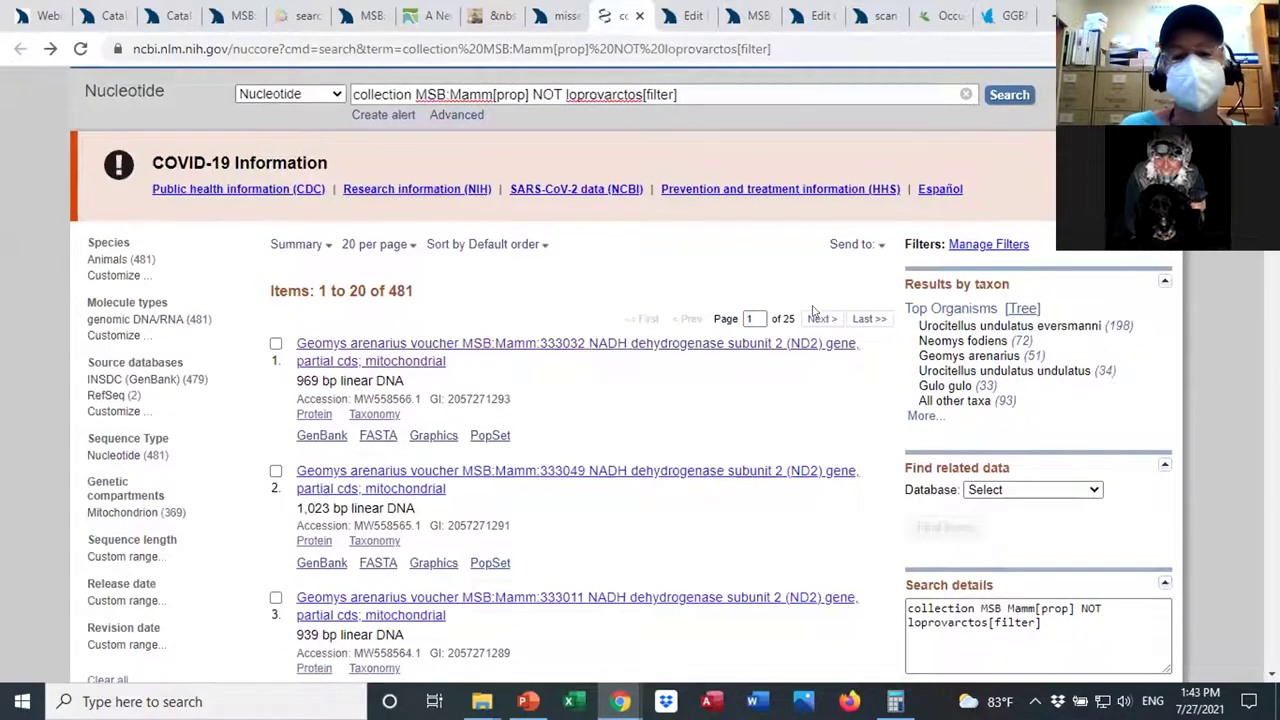
left_click(876, 247)
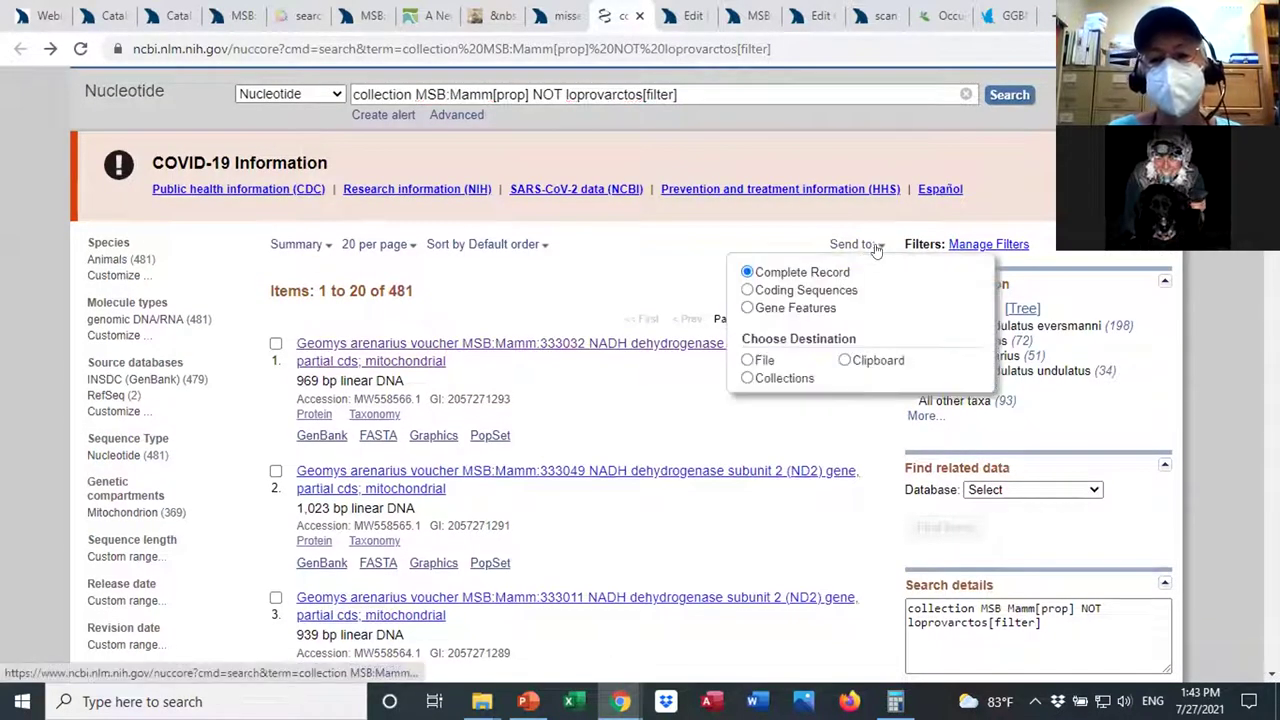
left_click(747, 360)
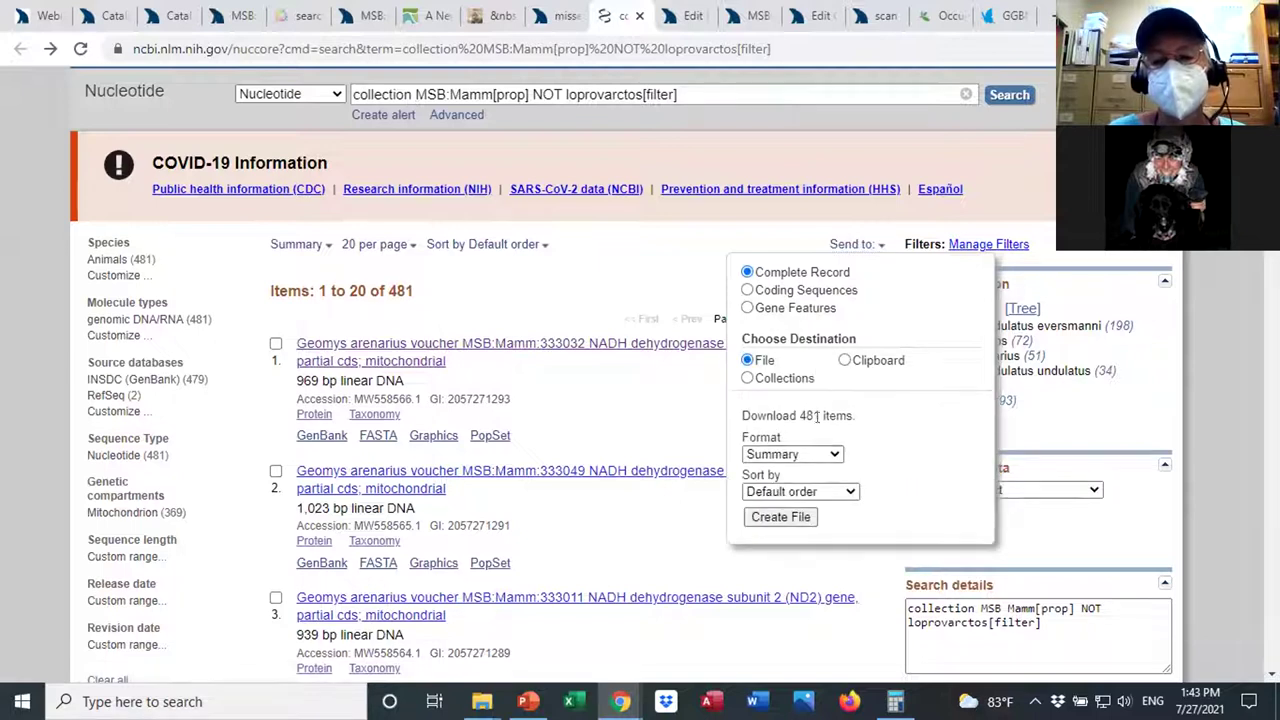
left_click(836, 454)
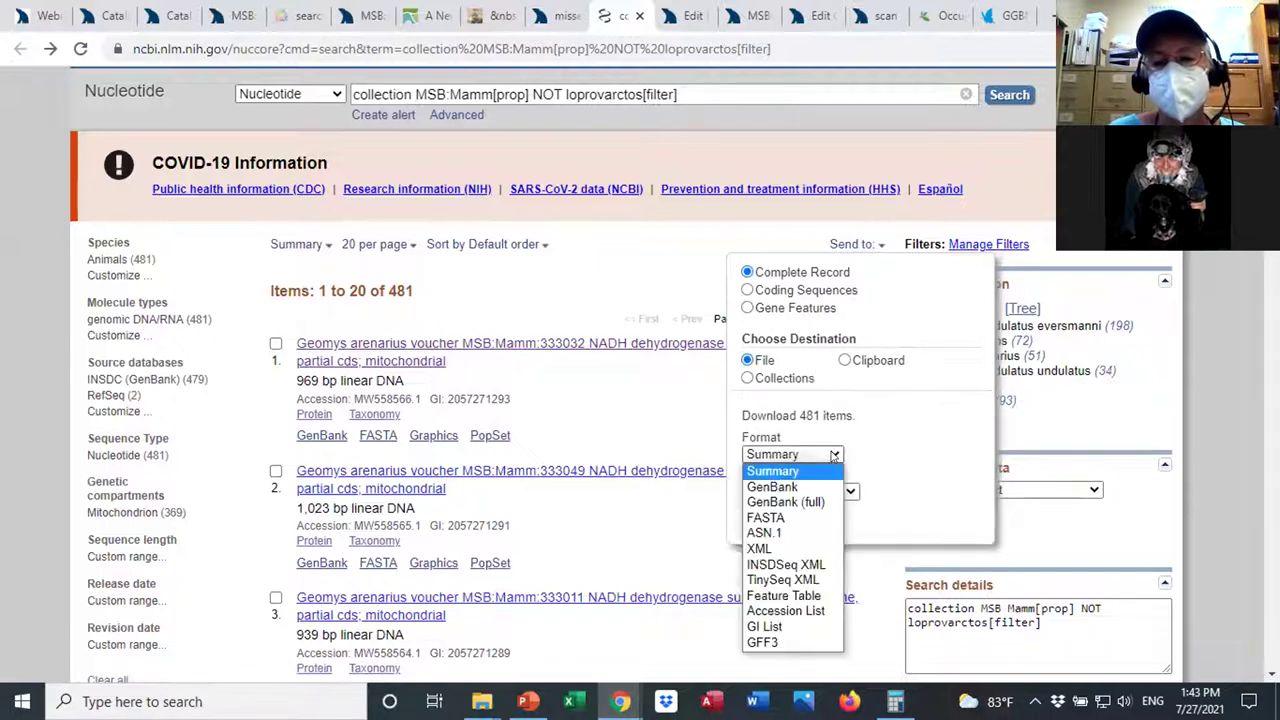
left_click(805, 503)
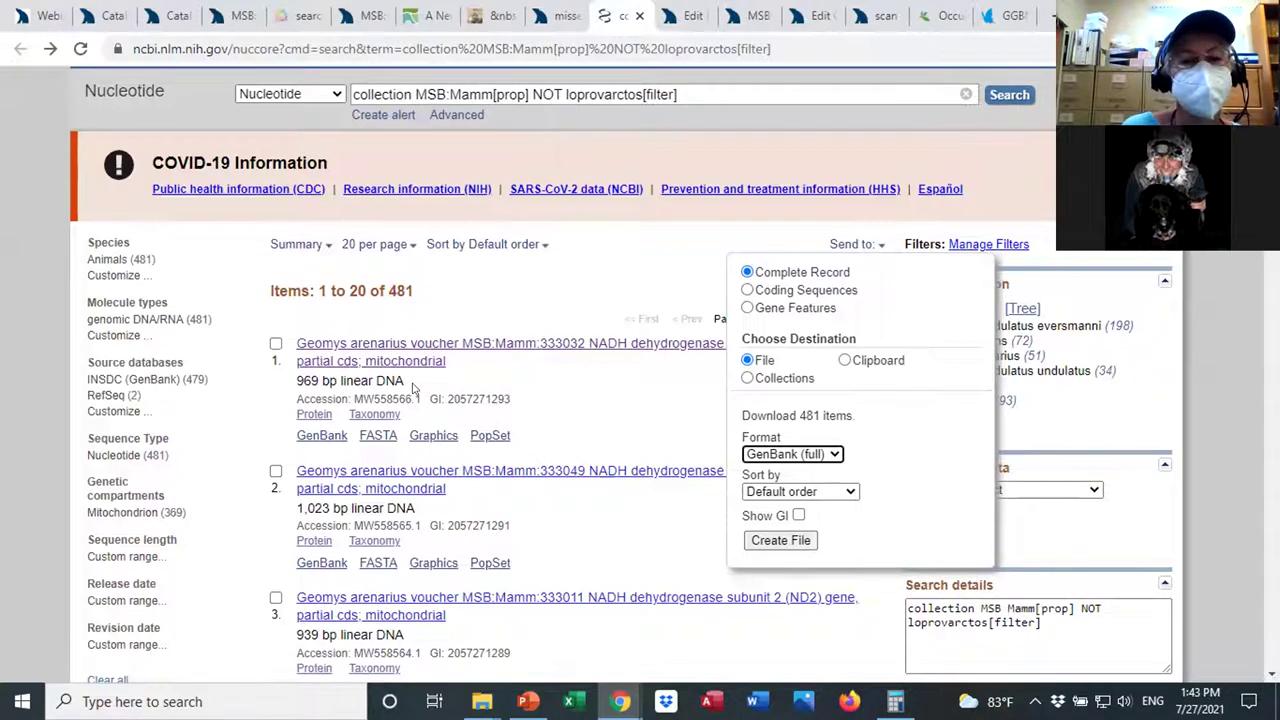
left_click_drag(414, 392, 350, 398)
left_click(868, 243)
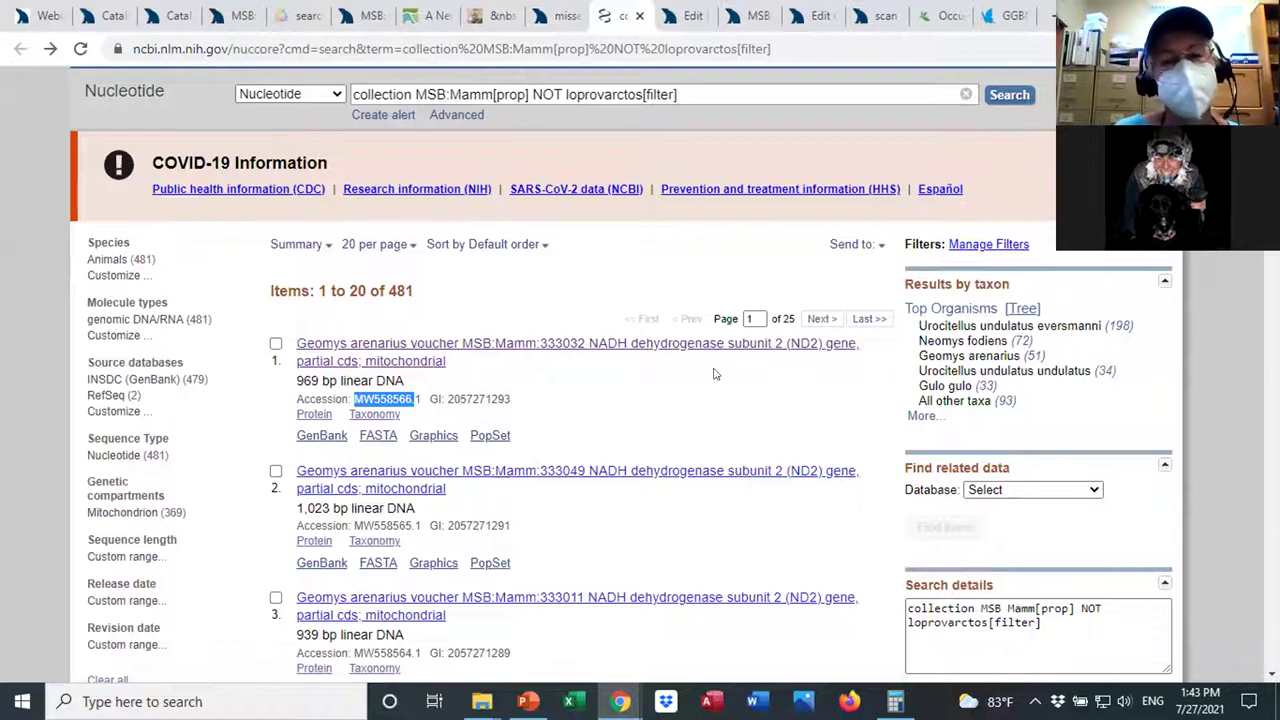
scroll(620, 400, "down", 3)
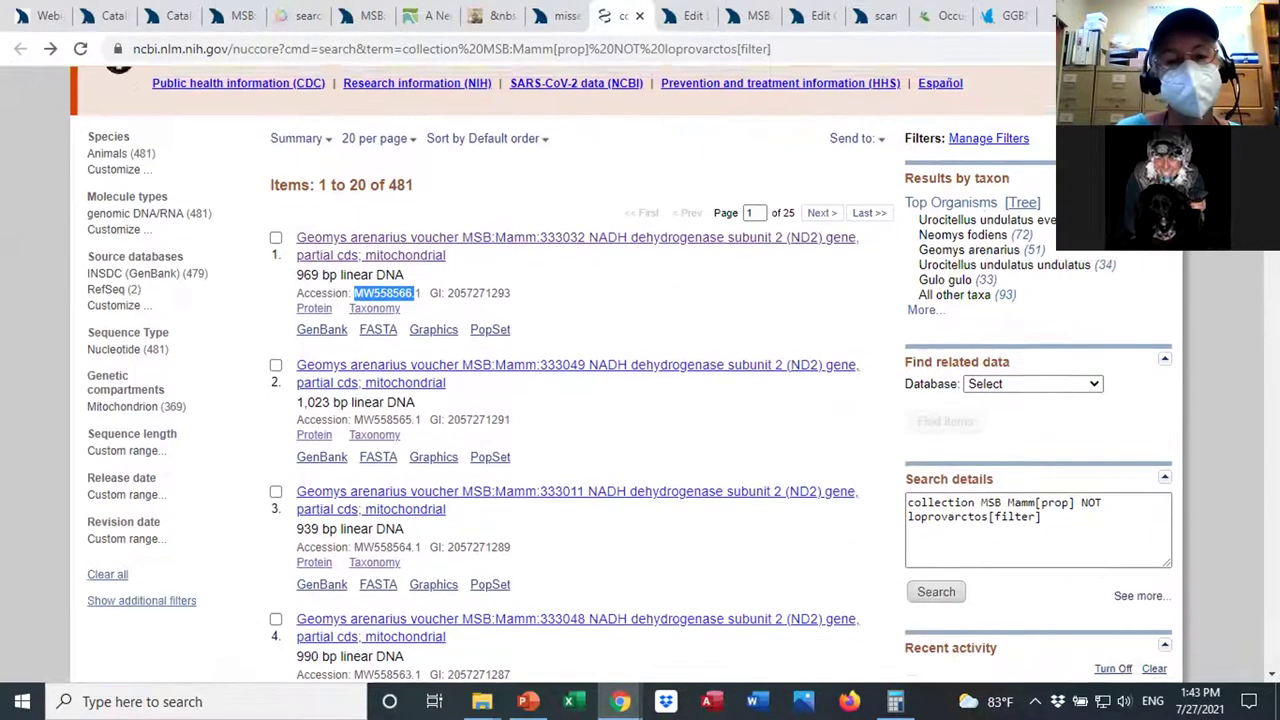
scroll(620, 400, "down", 6)
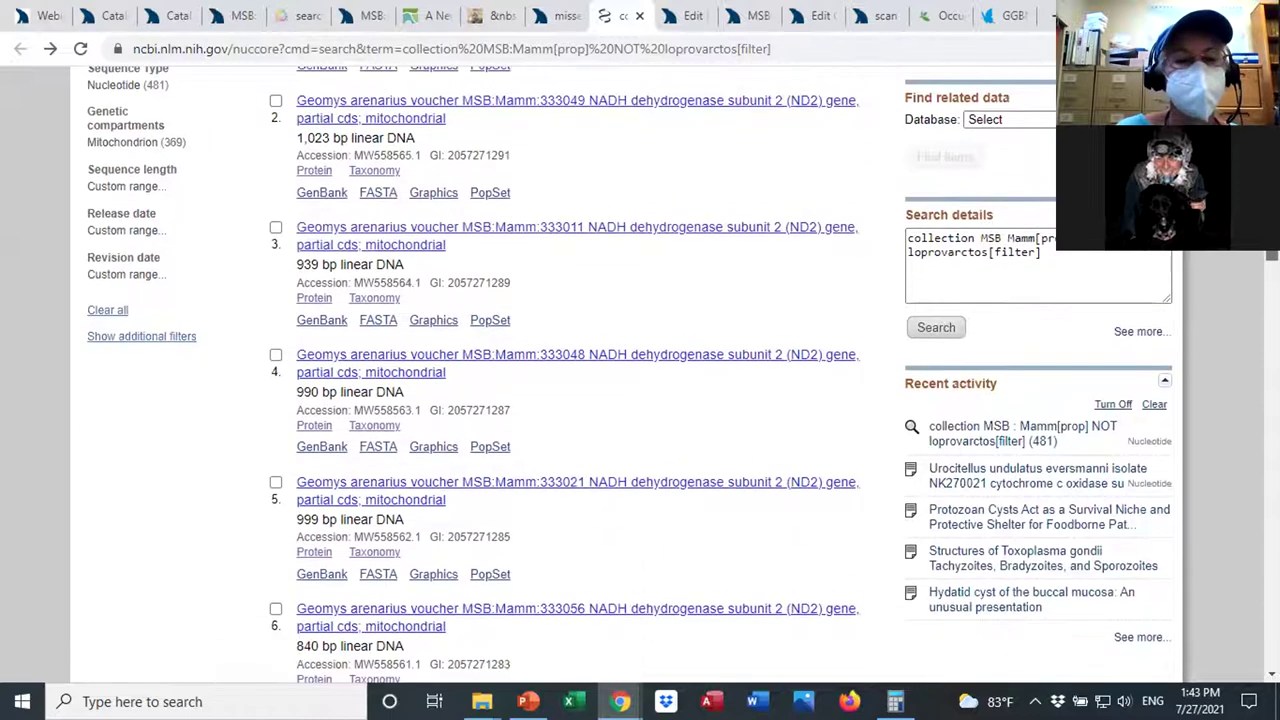
scroll(620, 400, "up", 9)
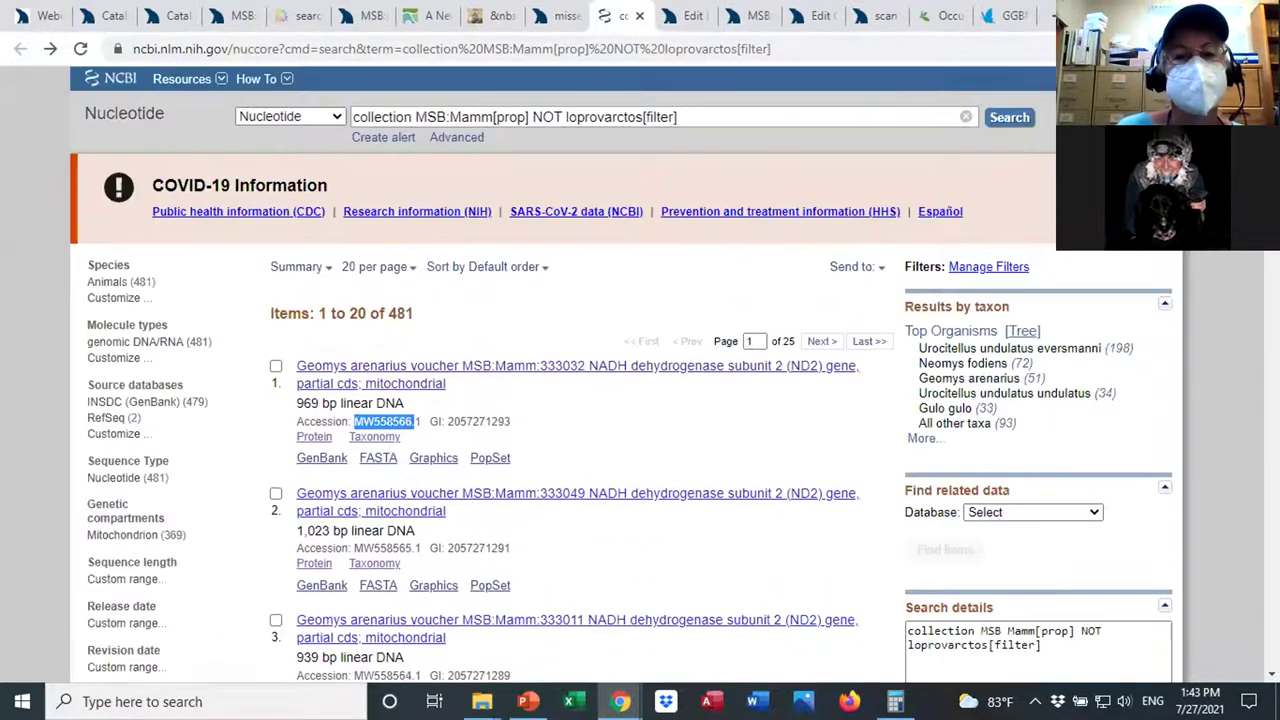
Switch back to the Arctos mia_in_genbank report tab and scroll to its top.
left_click(560, 15)
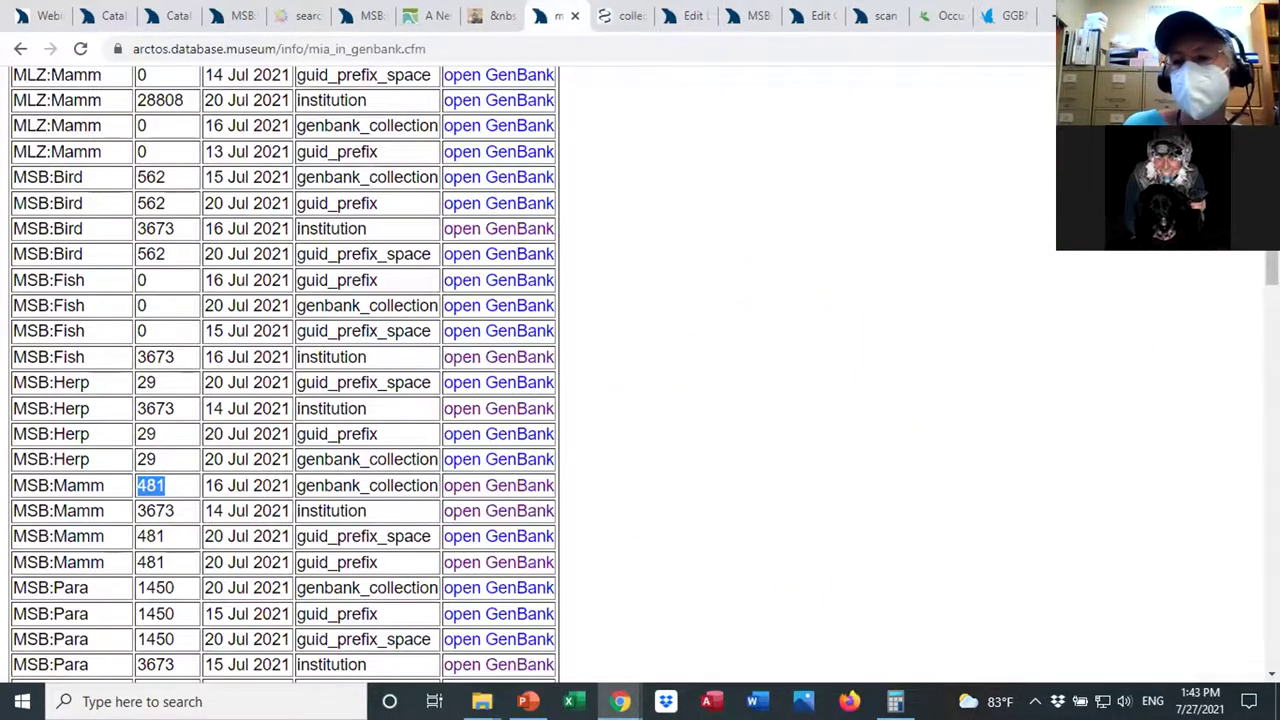
scroll(400, 400, "up", 10)
scroll(520, 100, "up", 2)
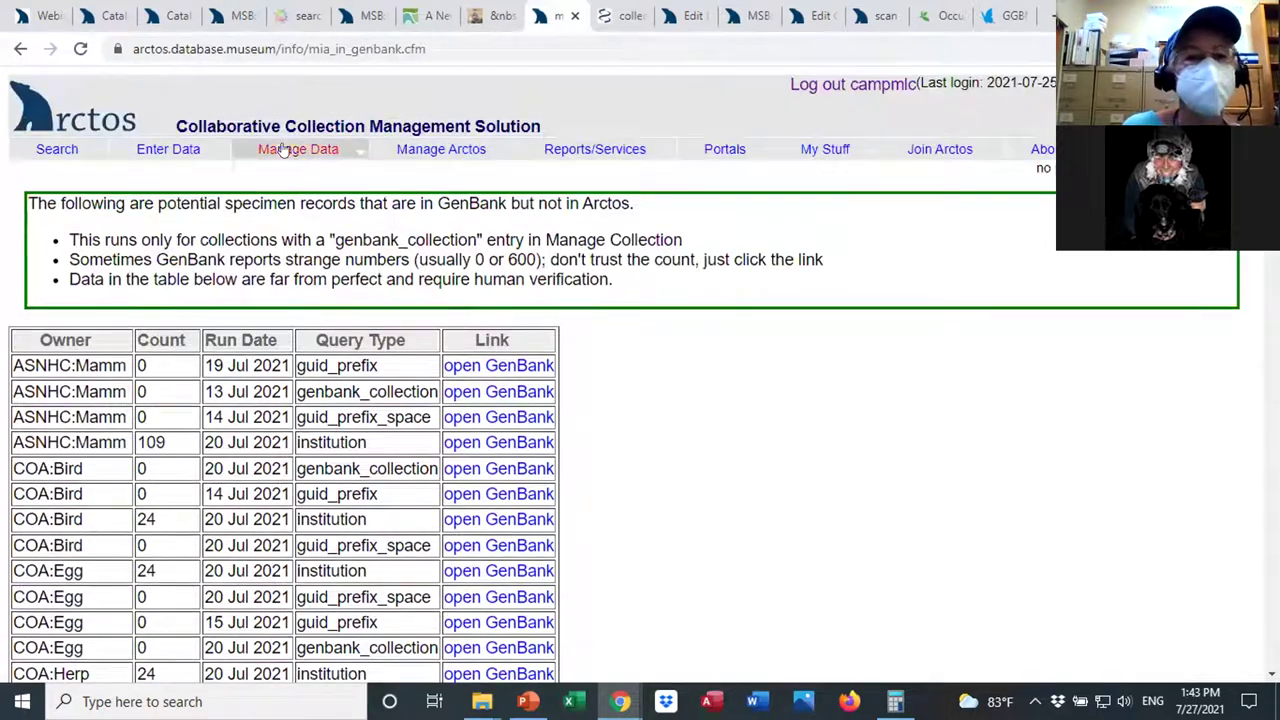
mouse_move(188, 157)
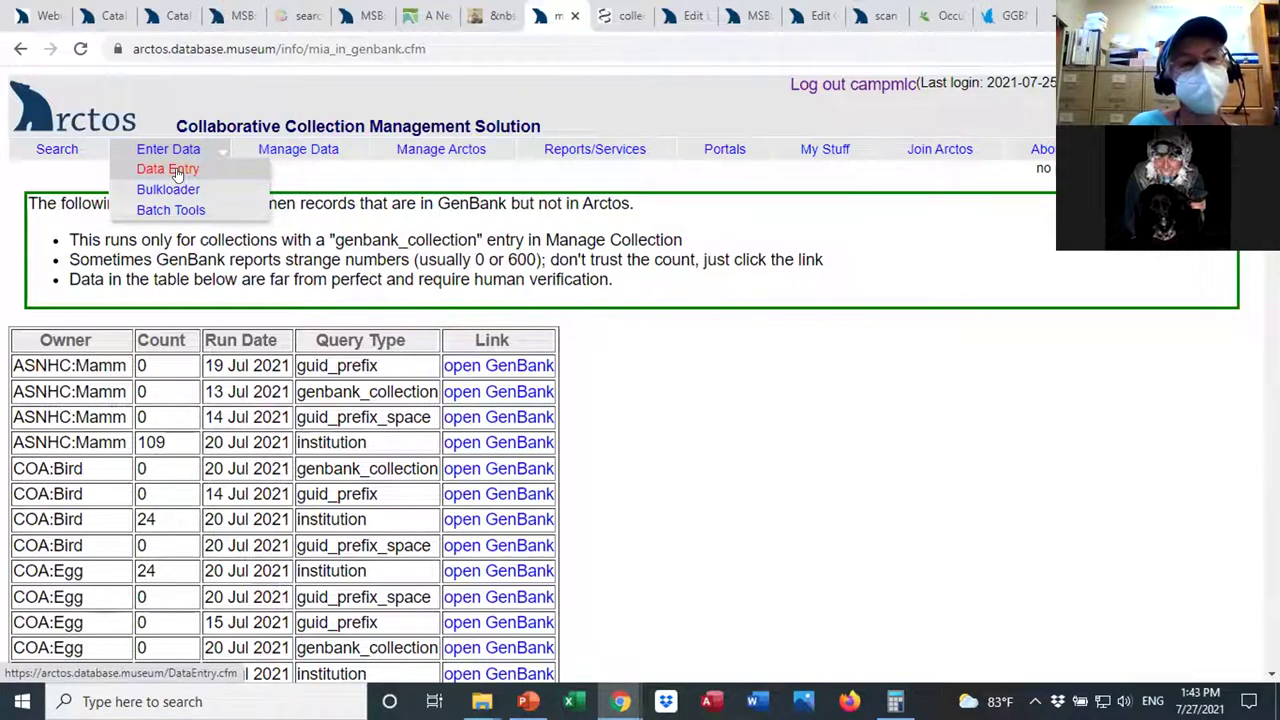
In Data Entry, load a blank 'Enter a new MSB:Mamm Record' template.
left_click(175, 172)
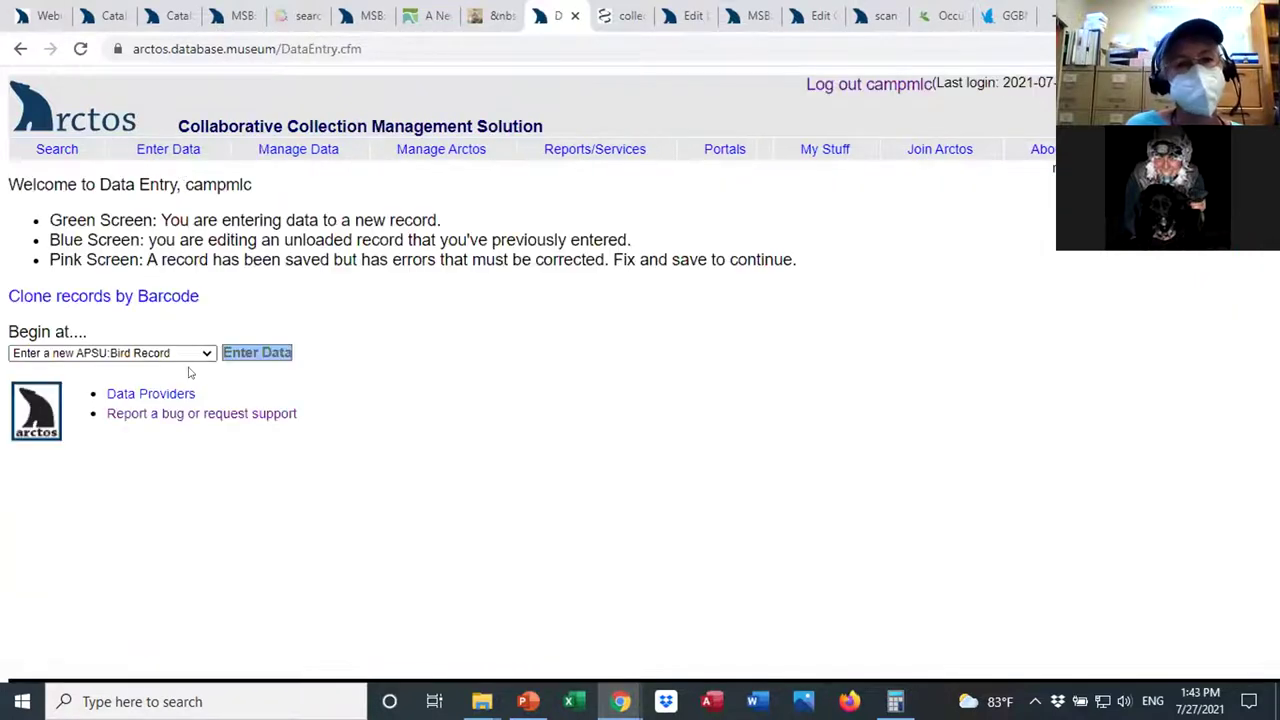
left_click(200, 355)
left_click_drag(209, 395, 205, 466)
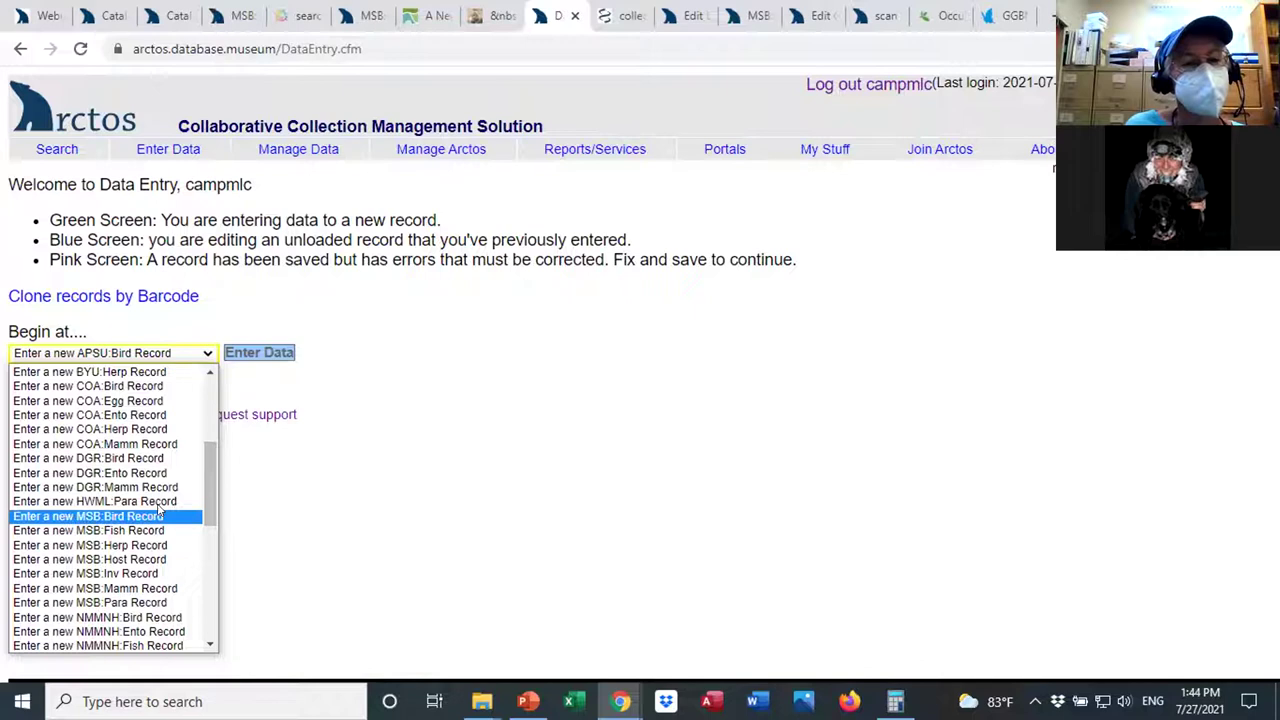
left_click(140, 590)
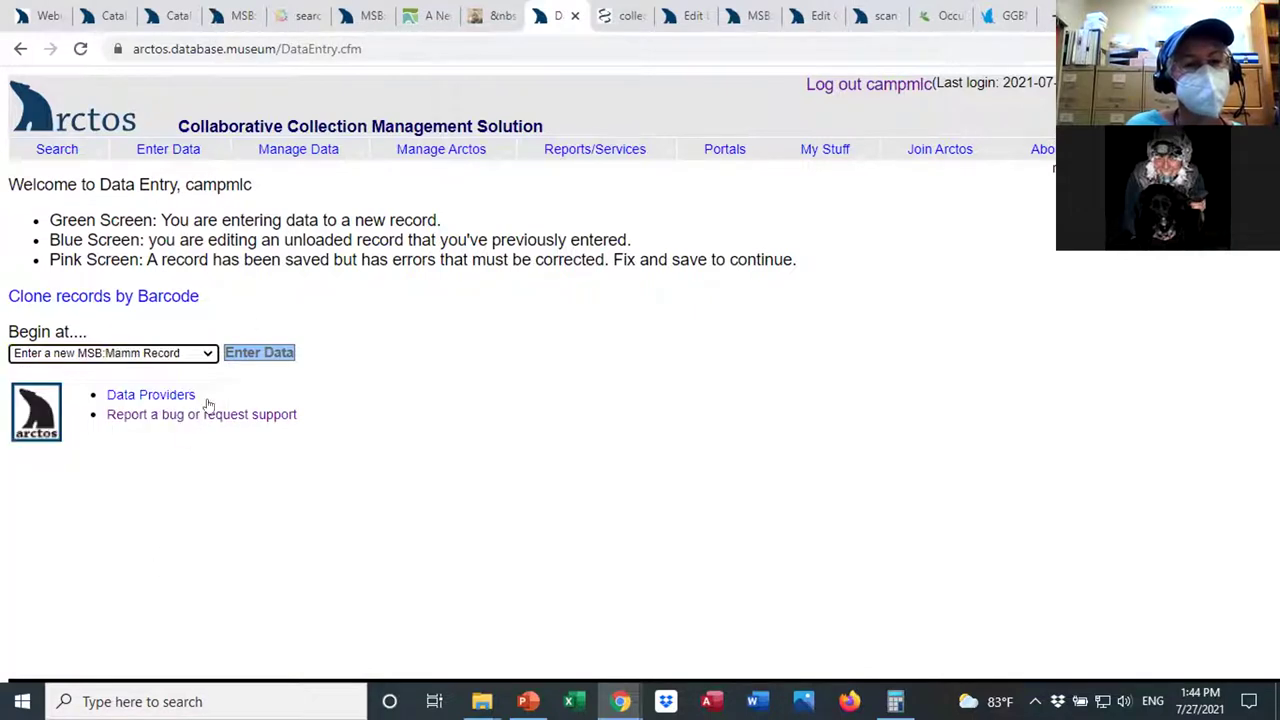
left_click(234, 353)
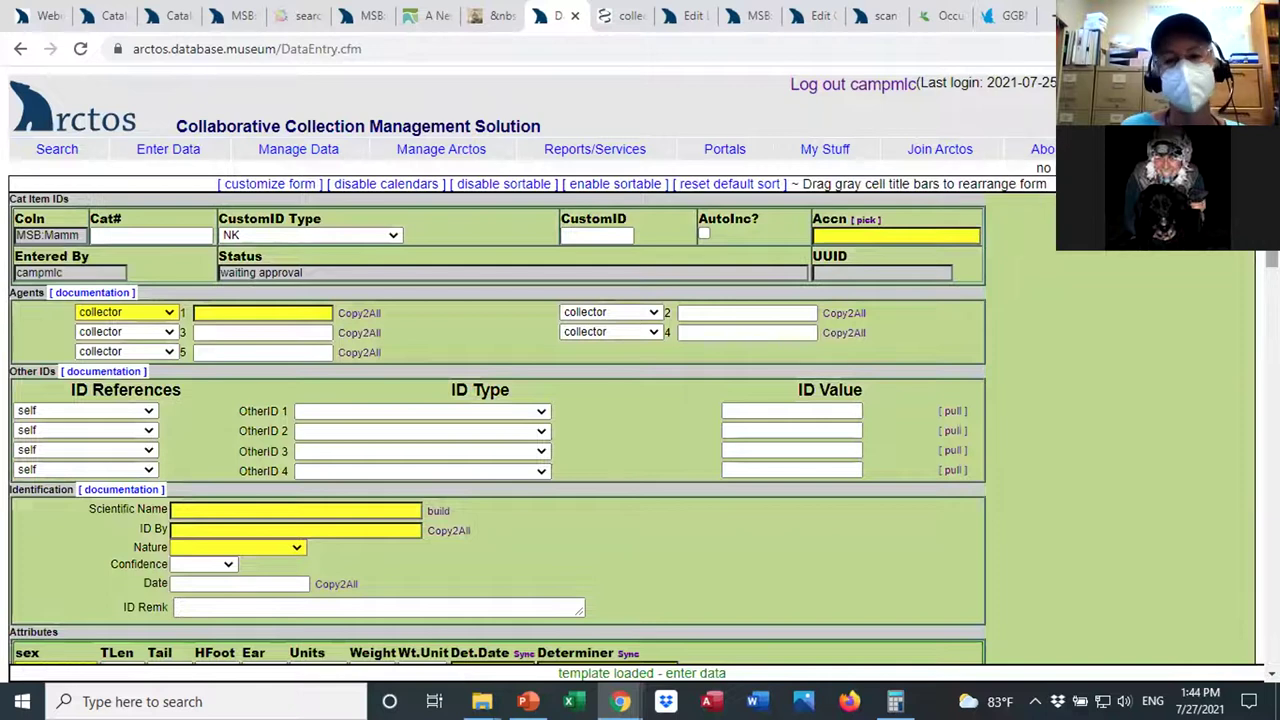
scroll(640, 400, "down", 1)
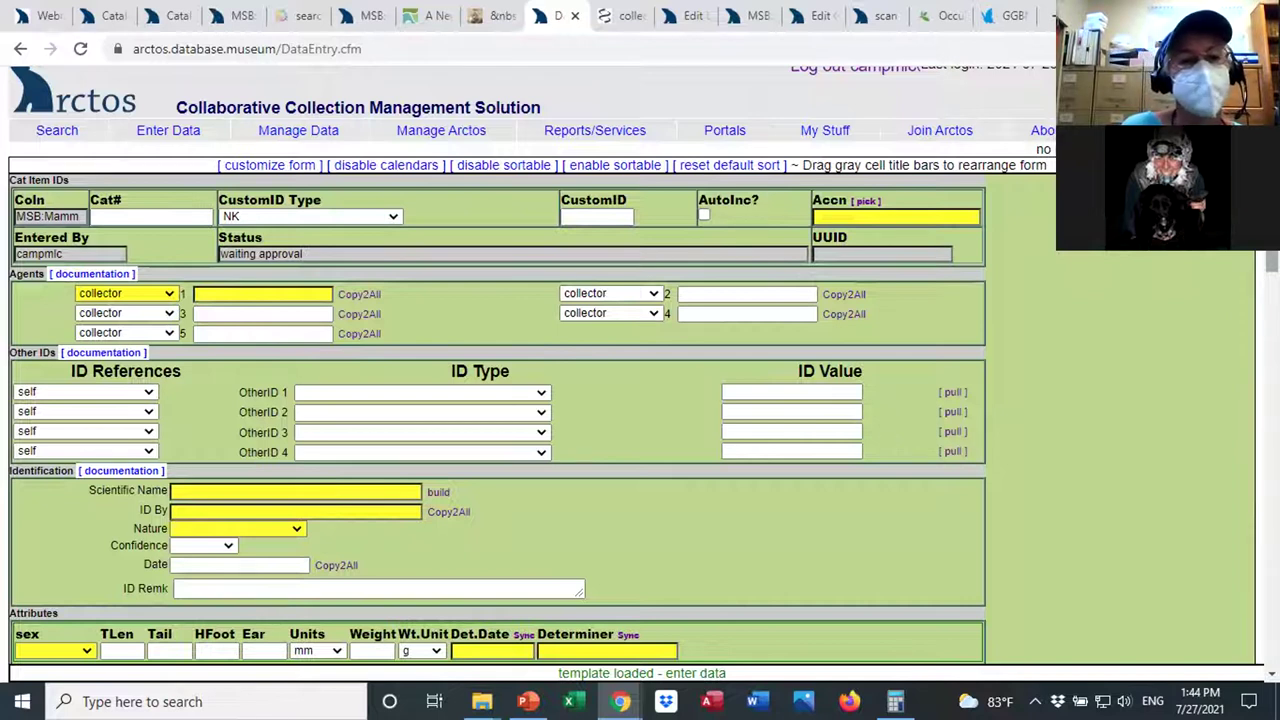
scroll(1270, 262, "down", 1)
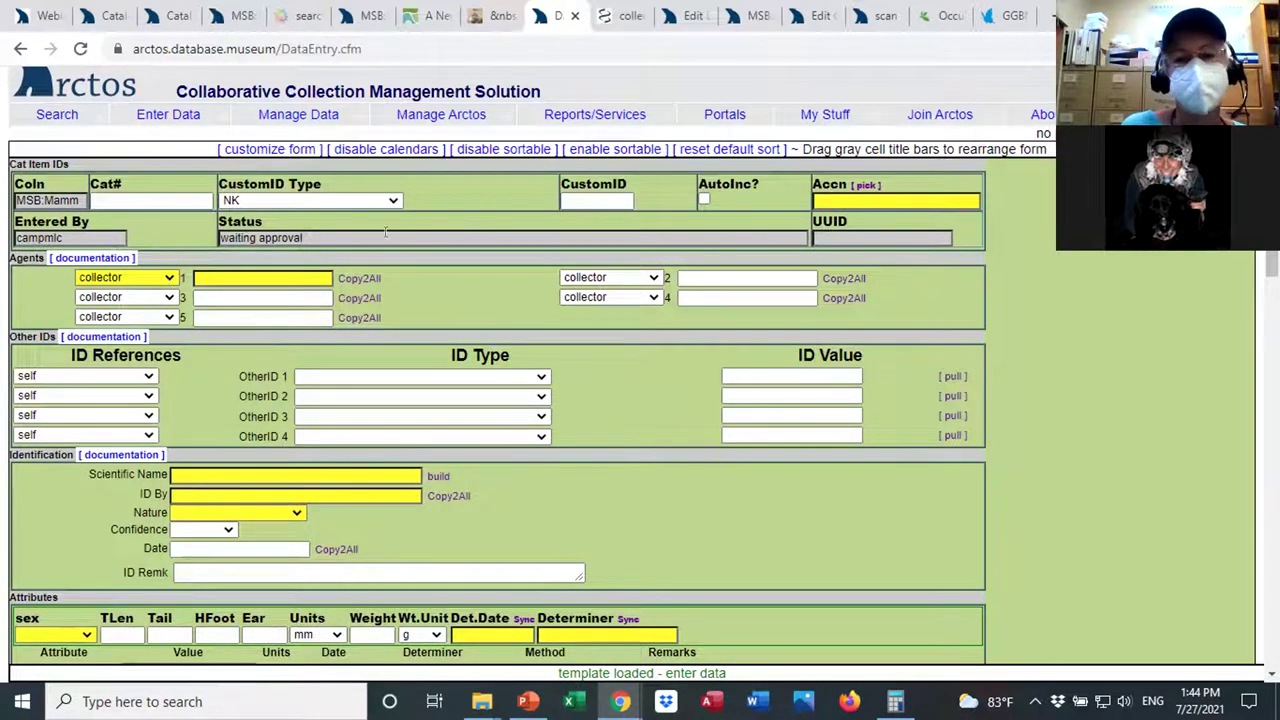
scroll(330, 278, "down", 3)
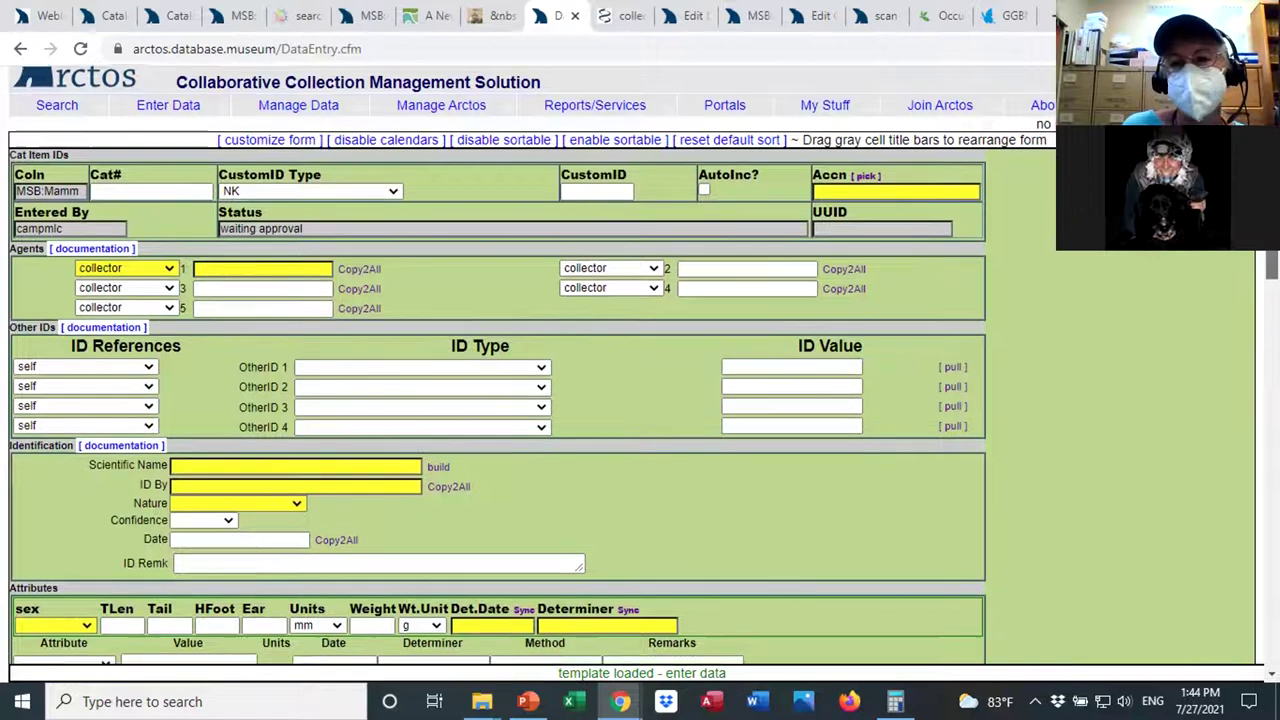
Pick Canis lupus baileyi as the scientific name and type the collector's name into collector 1.
left_click(322, 298)
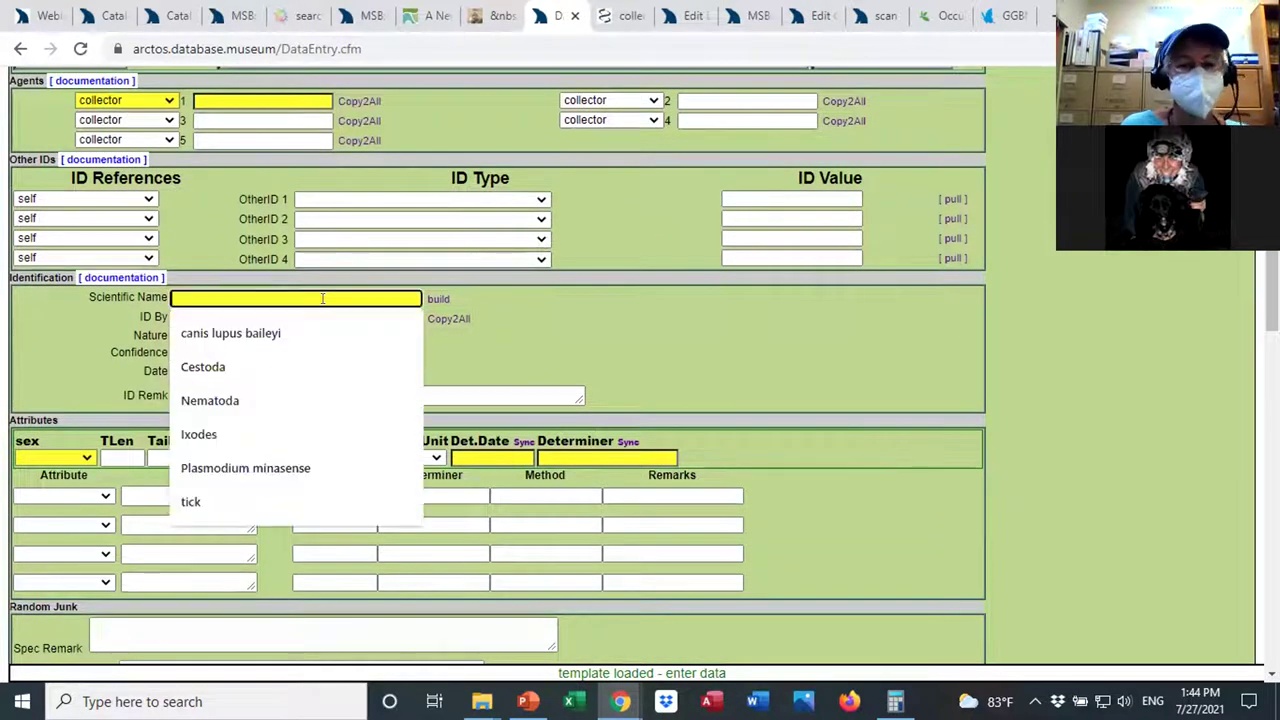
left_click(292, 333)
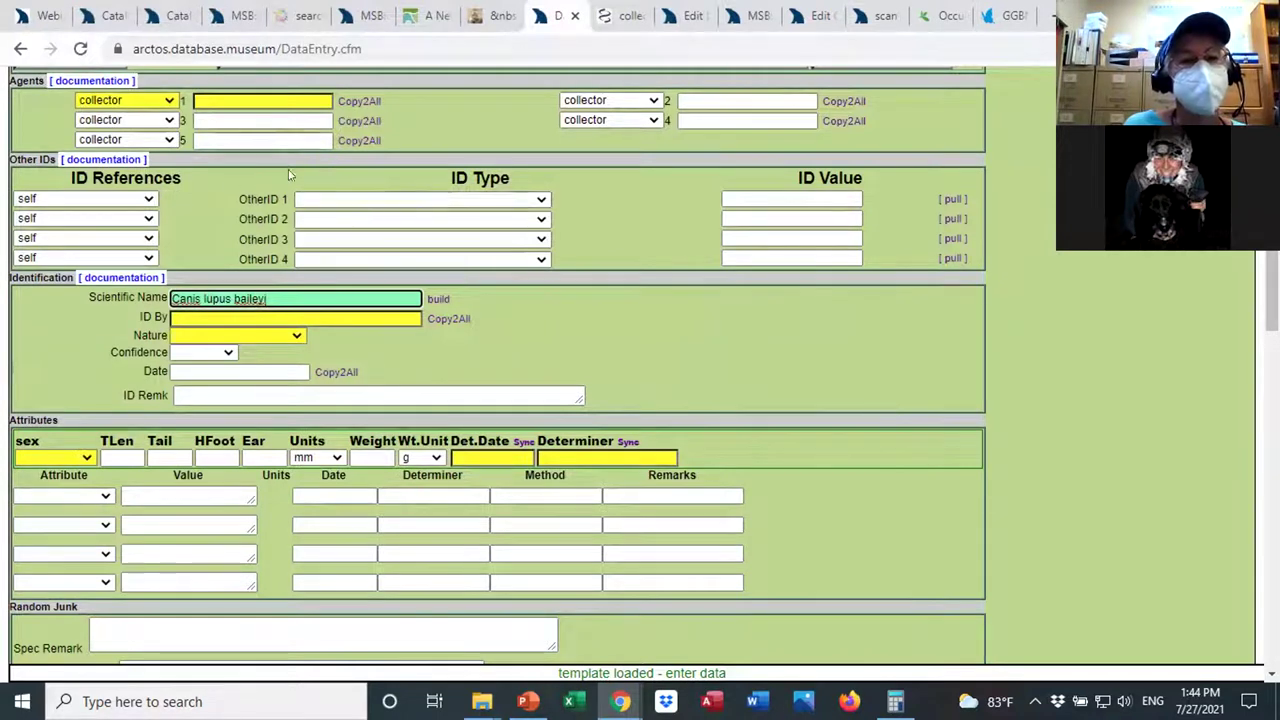
left_click(233, 100)
type("jos")
key("BackSpace")
key("BackSpace")
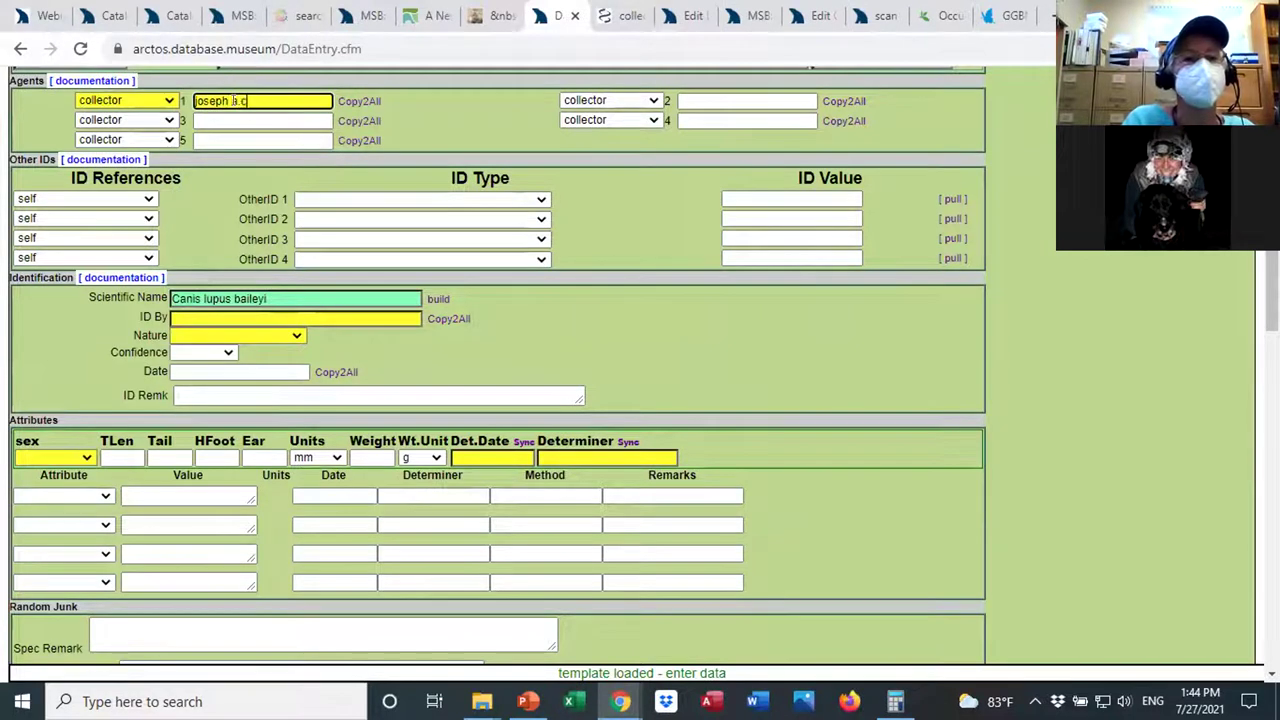
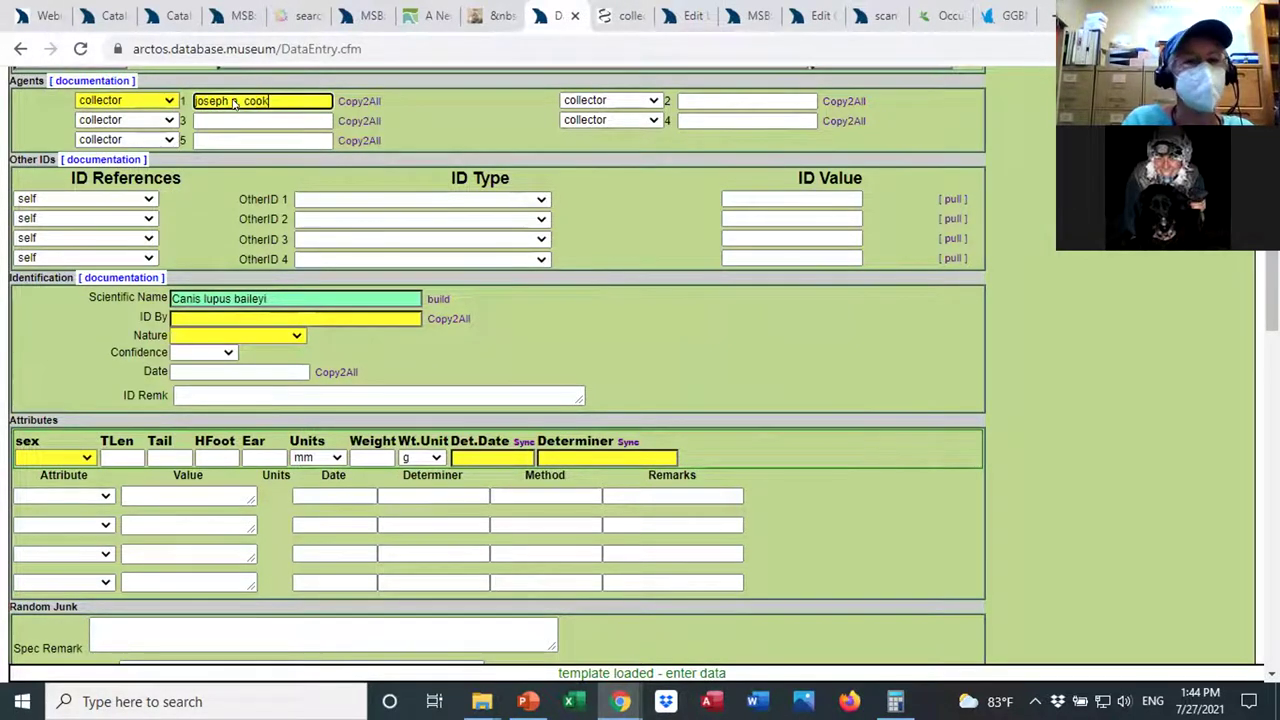
key("Tab")
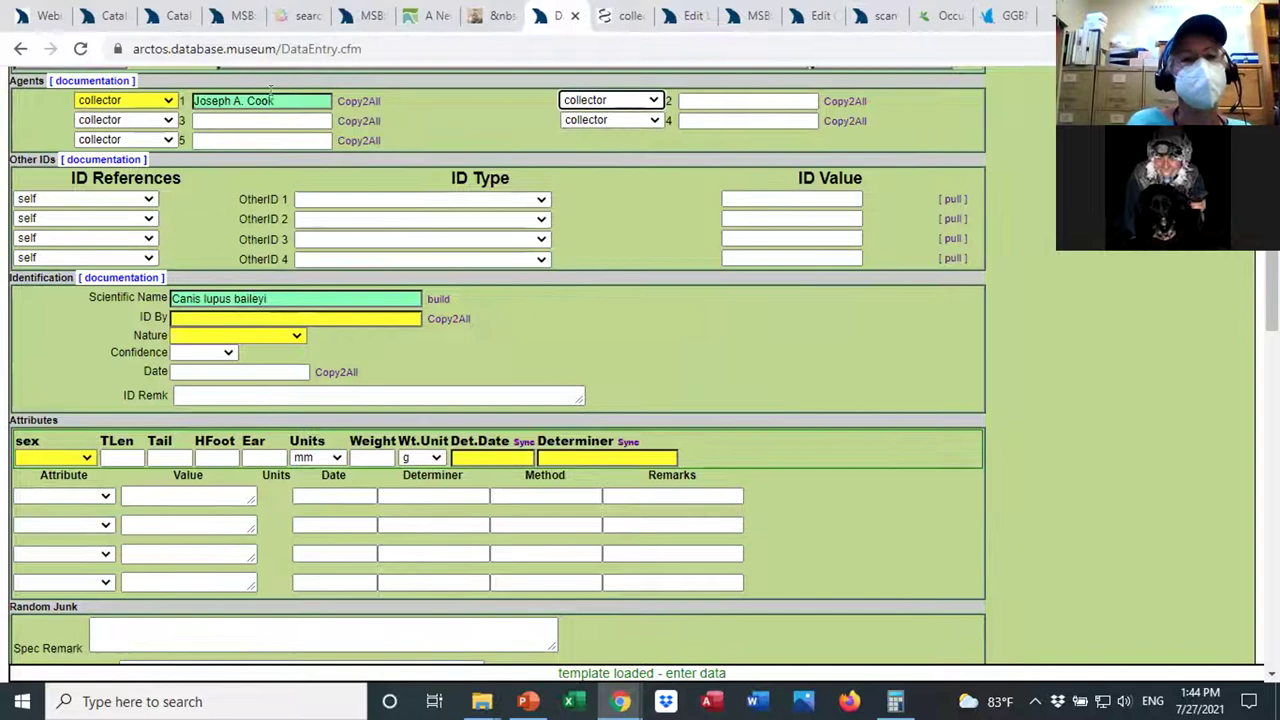
left_click_drag(264, 101, 193, 101)
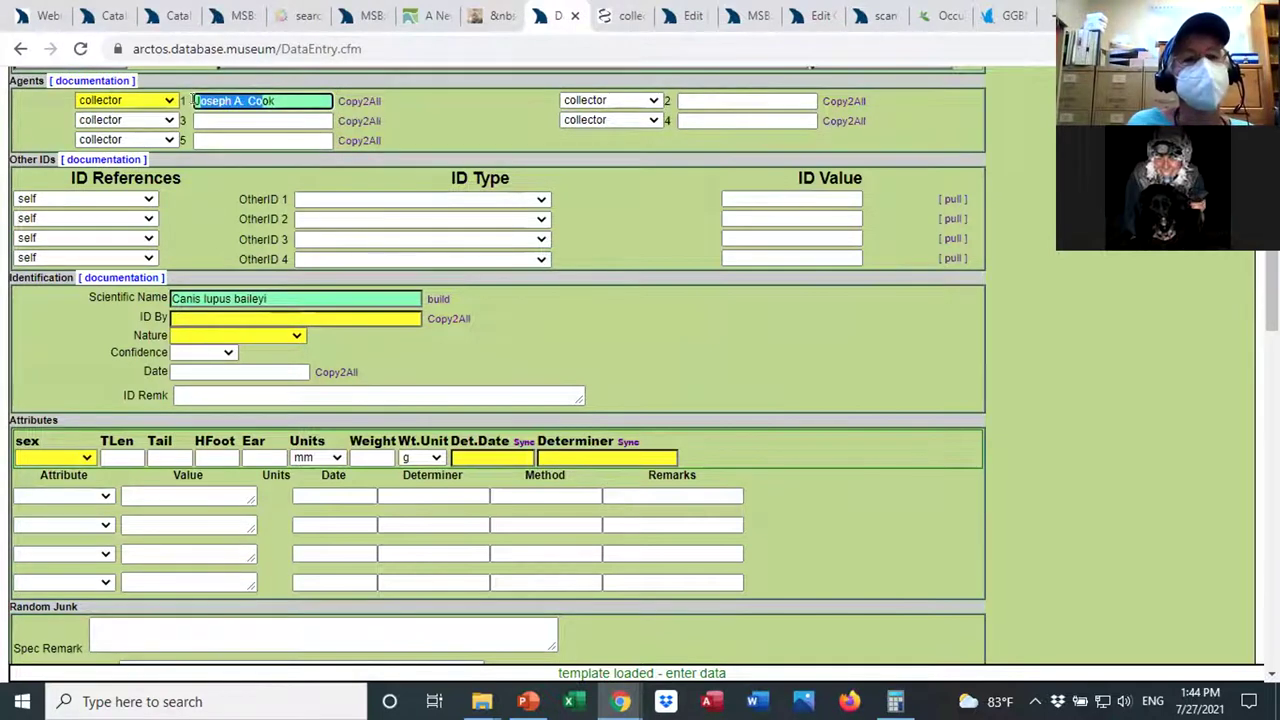
left_click_drag(297, 97, 188, 100)
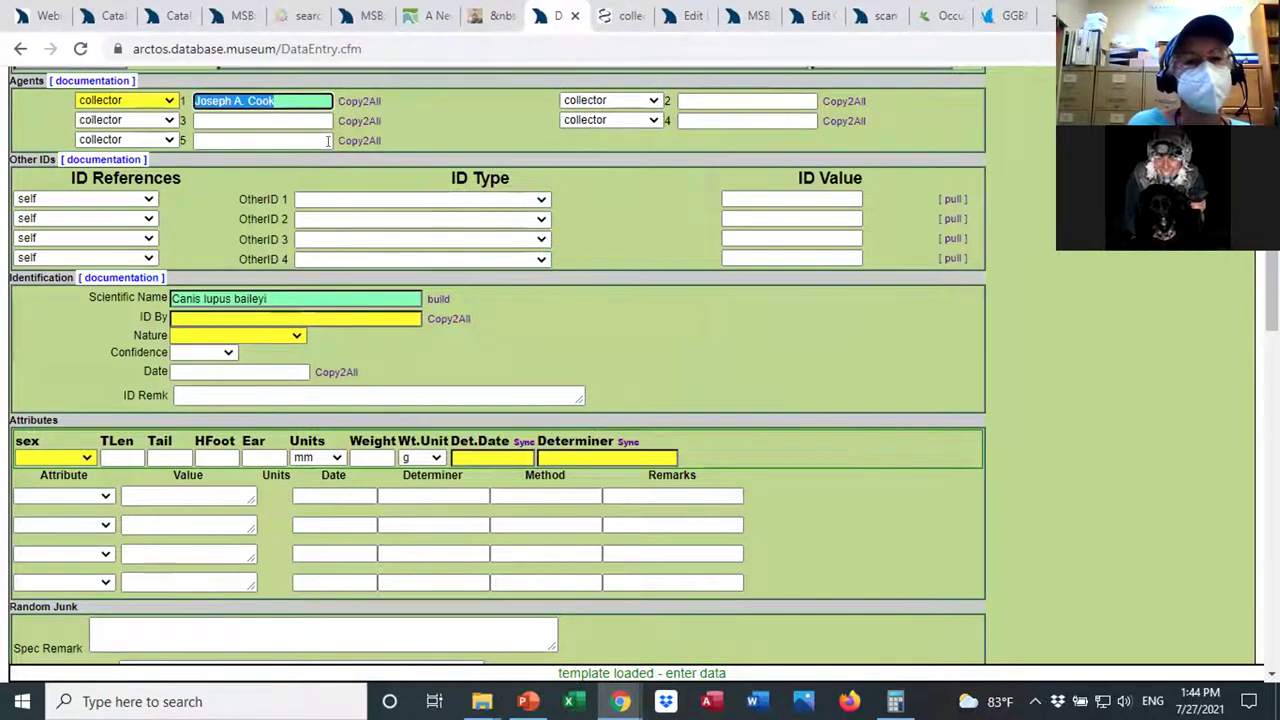
left_click(906, 296)
Enter 'kidney, liver' as the first part name with condition excellent.
scroll(906, 296, "down", 2)
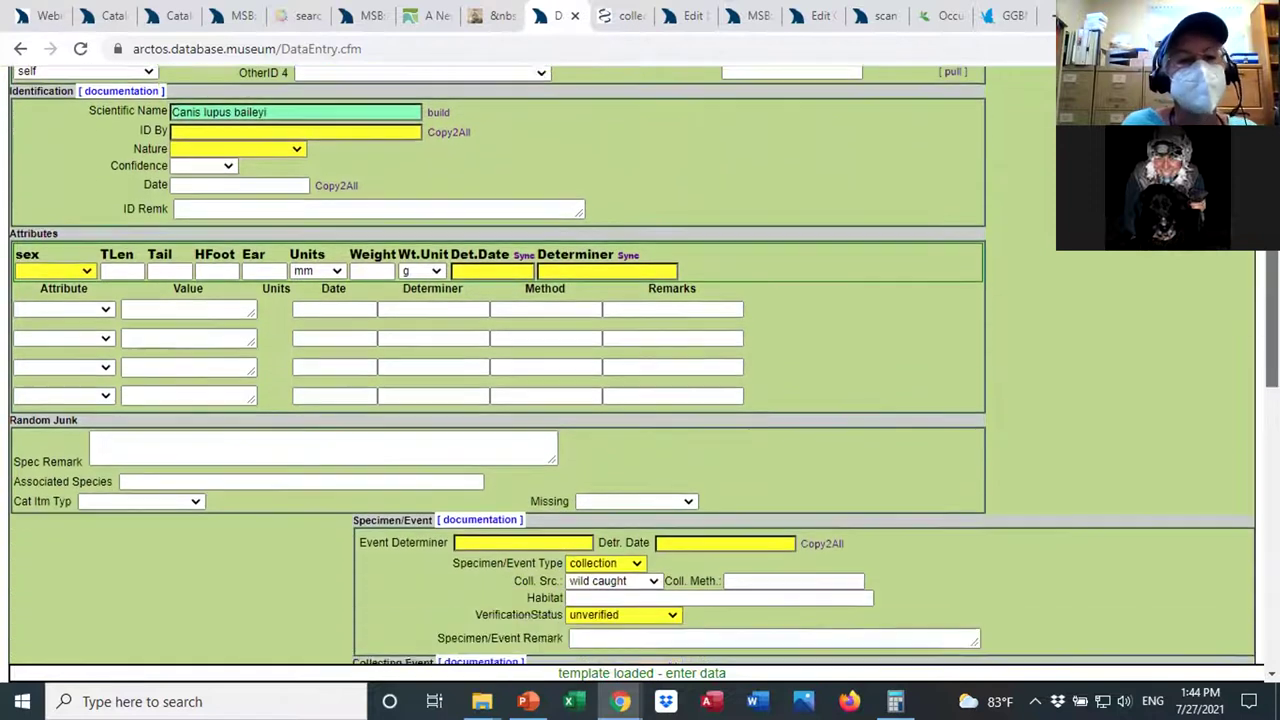
scroll(640, 364, "down", 3)
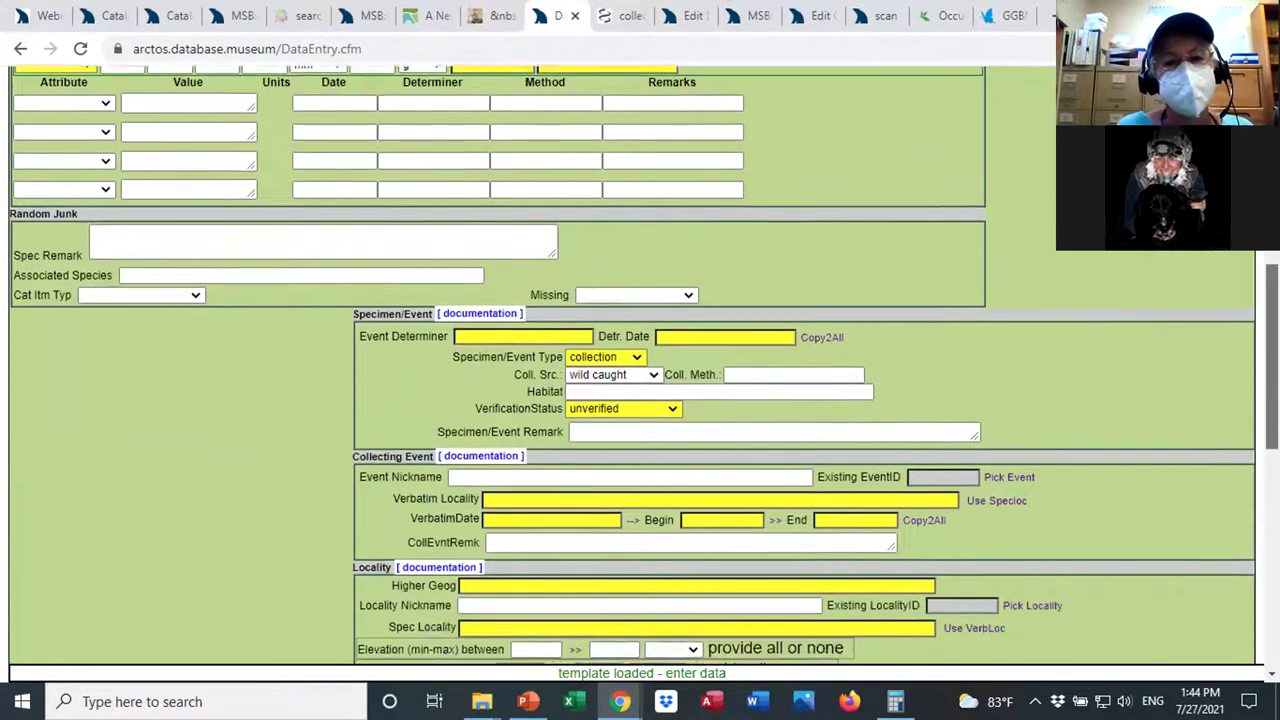
scroll(640, 364, "down", 4)
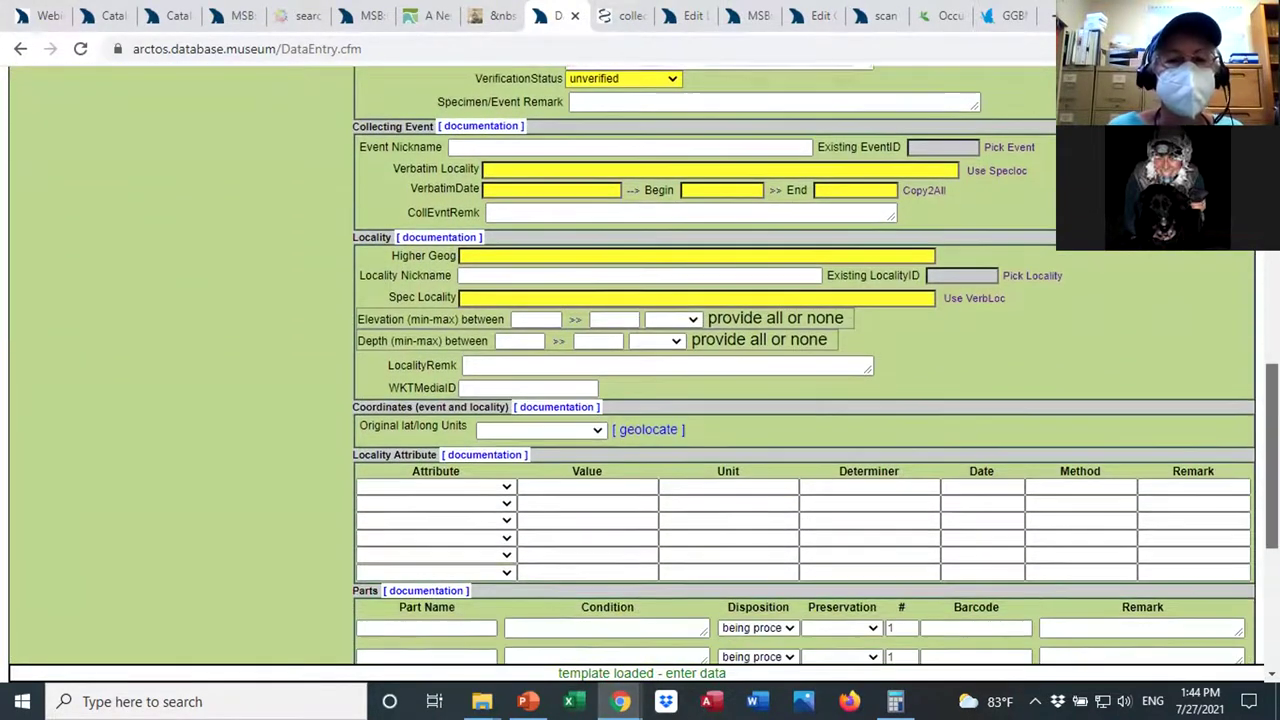
scroll(381, 465, "down", 3)
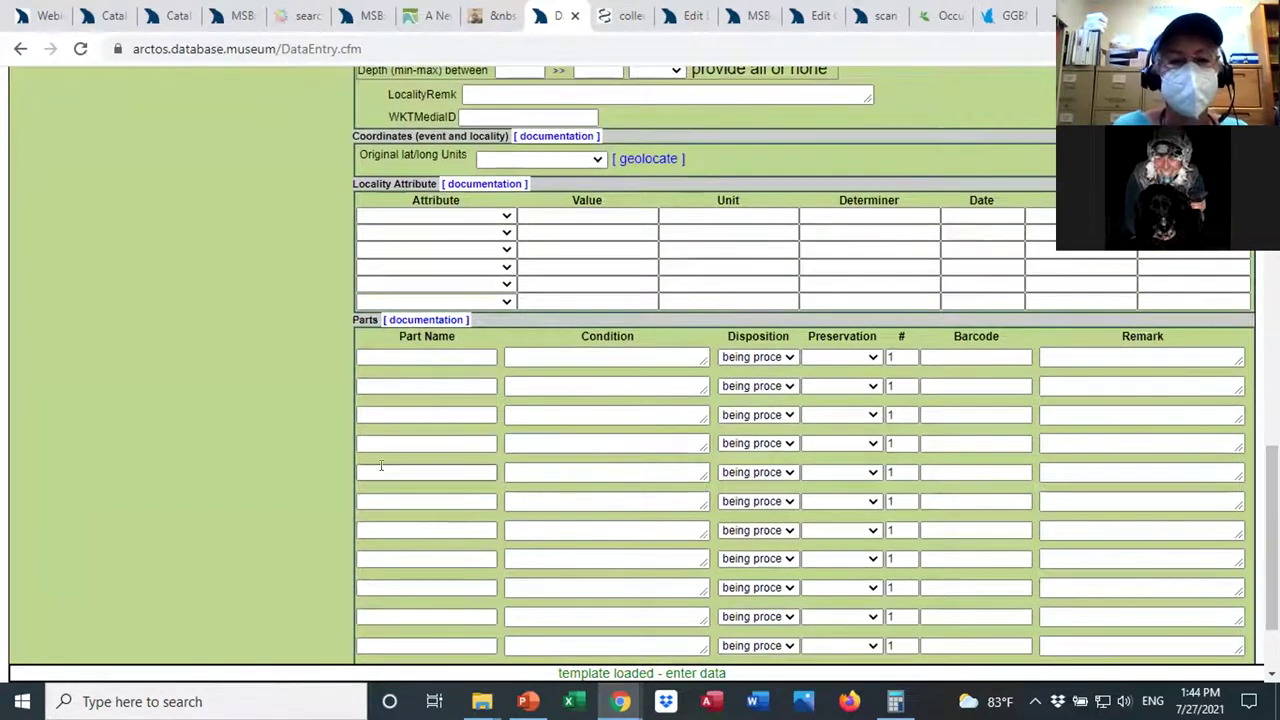
left_click(418, 358)
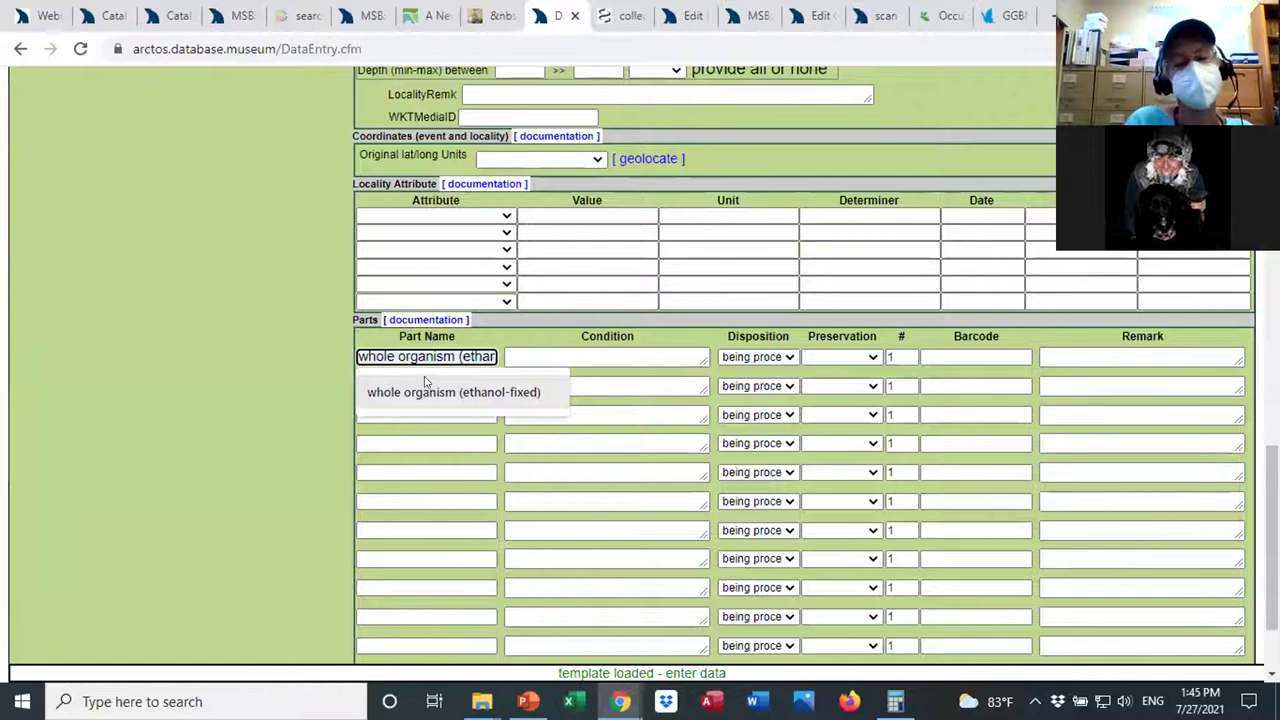
type("liver")
key("Tab")
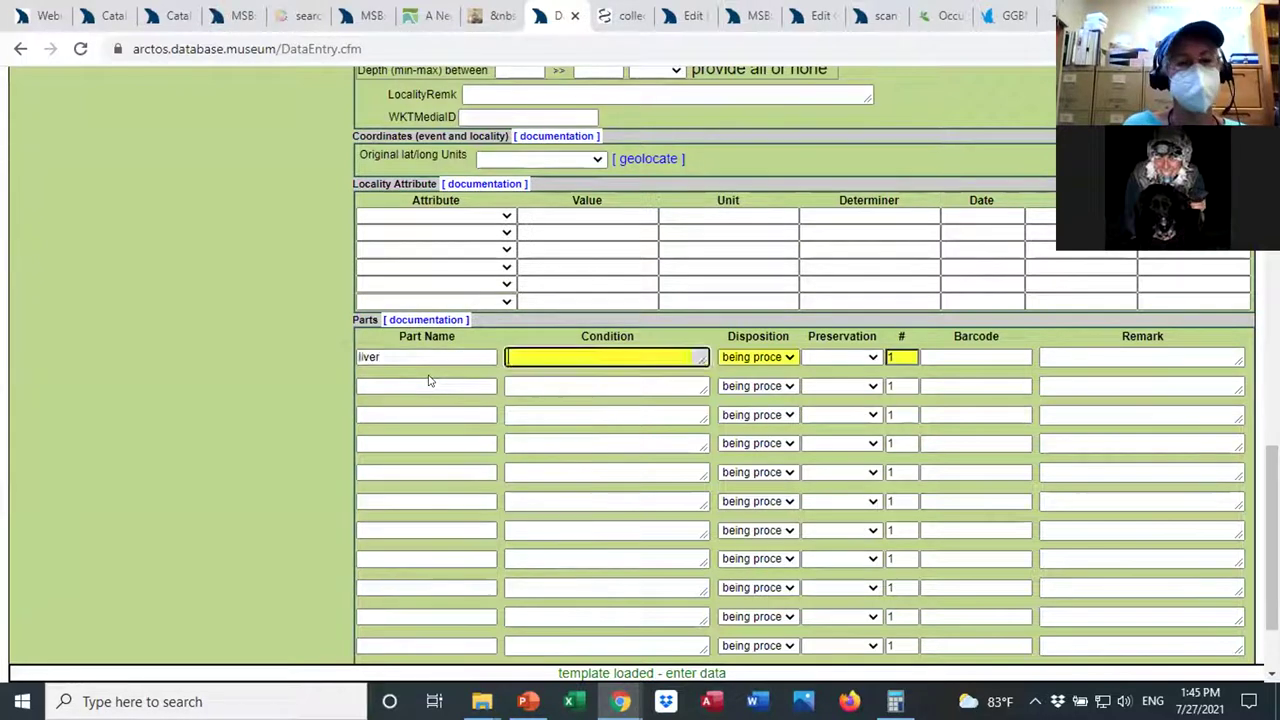
scroll(170, 290, "down", 1)
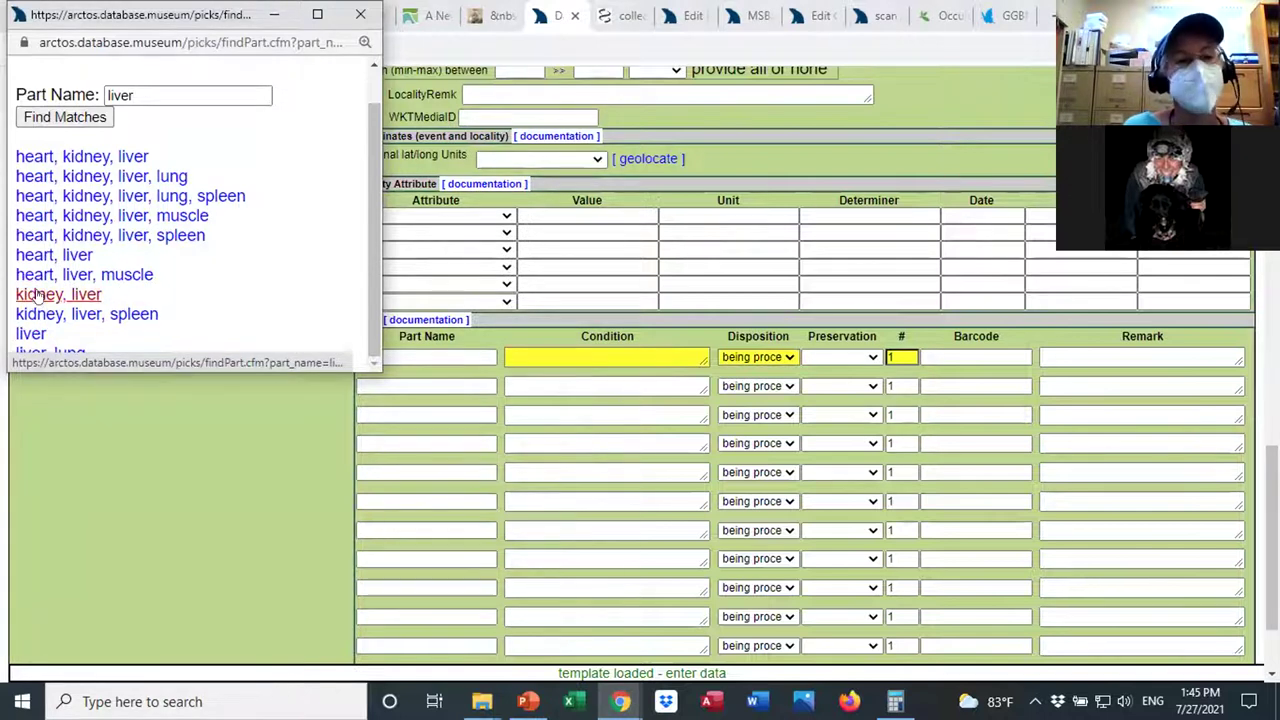
left_click(39, 295)
type("excellent")
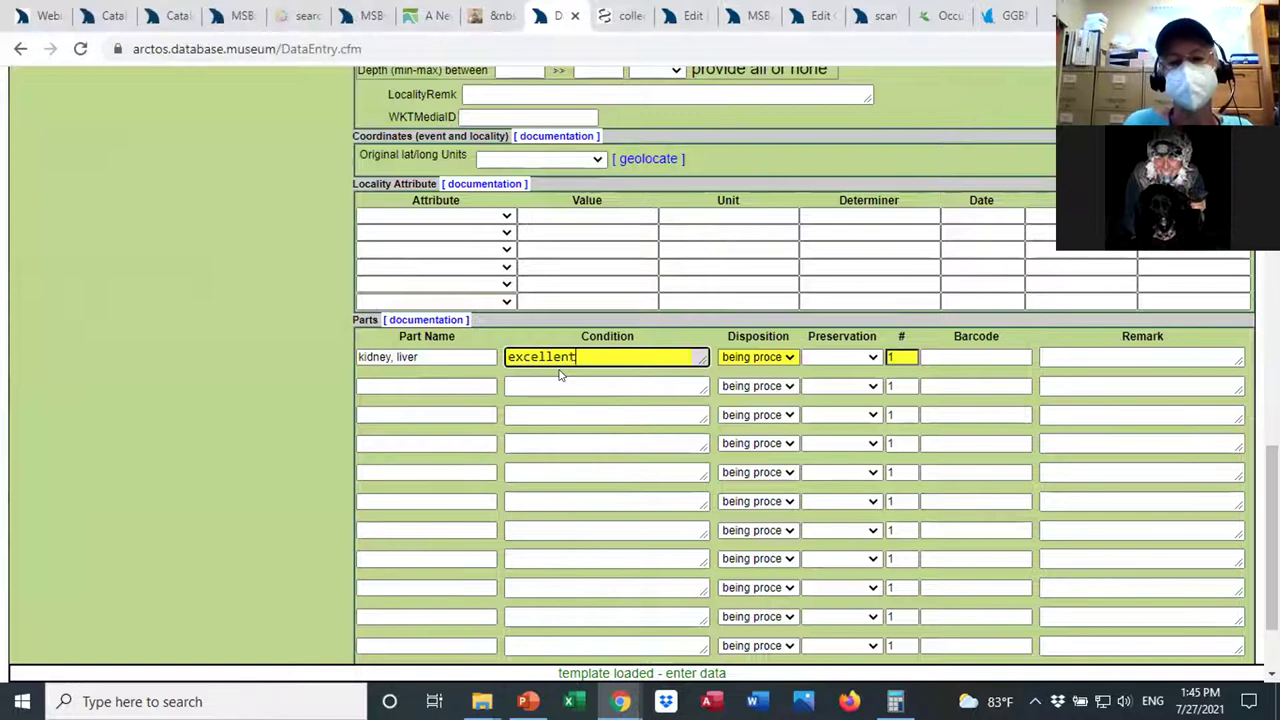
Set the first part's disposition to in collection and its preservation to EDTA.
left_click(757, 357)
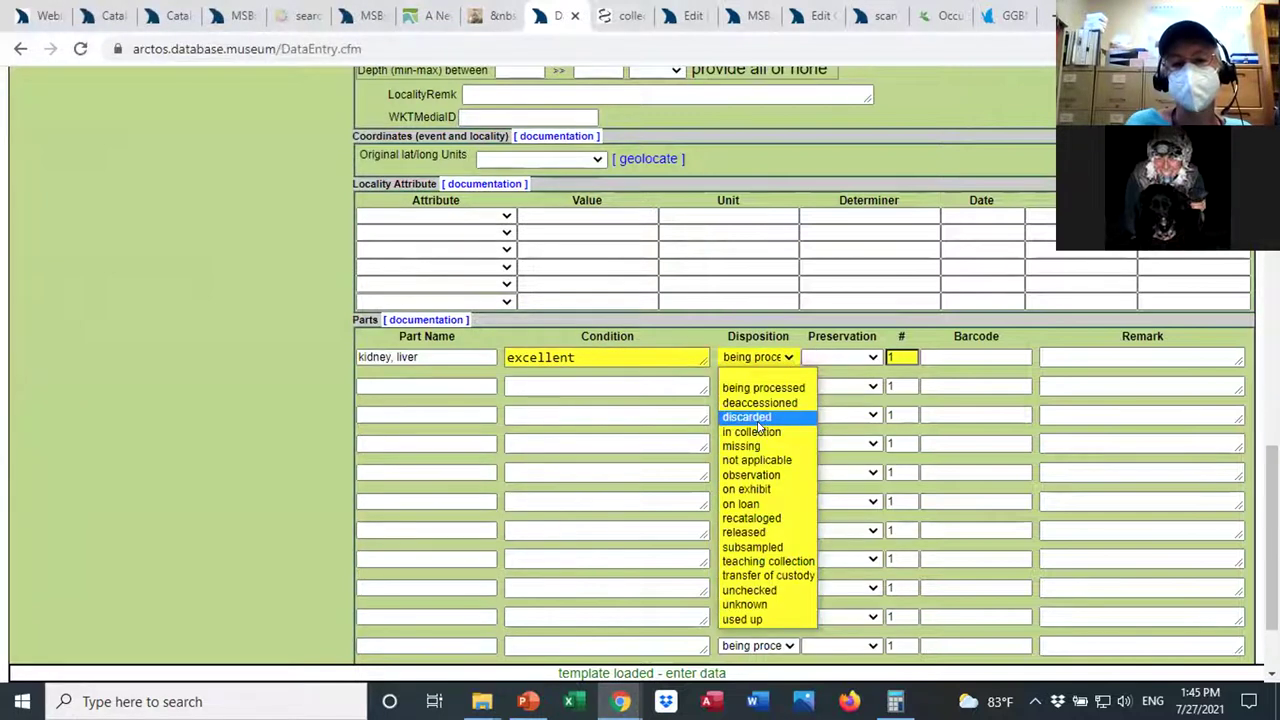
left_click(758, 432)
left_click(872, 358)
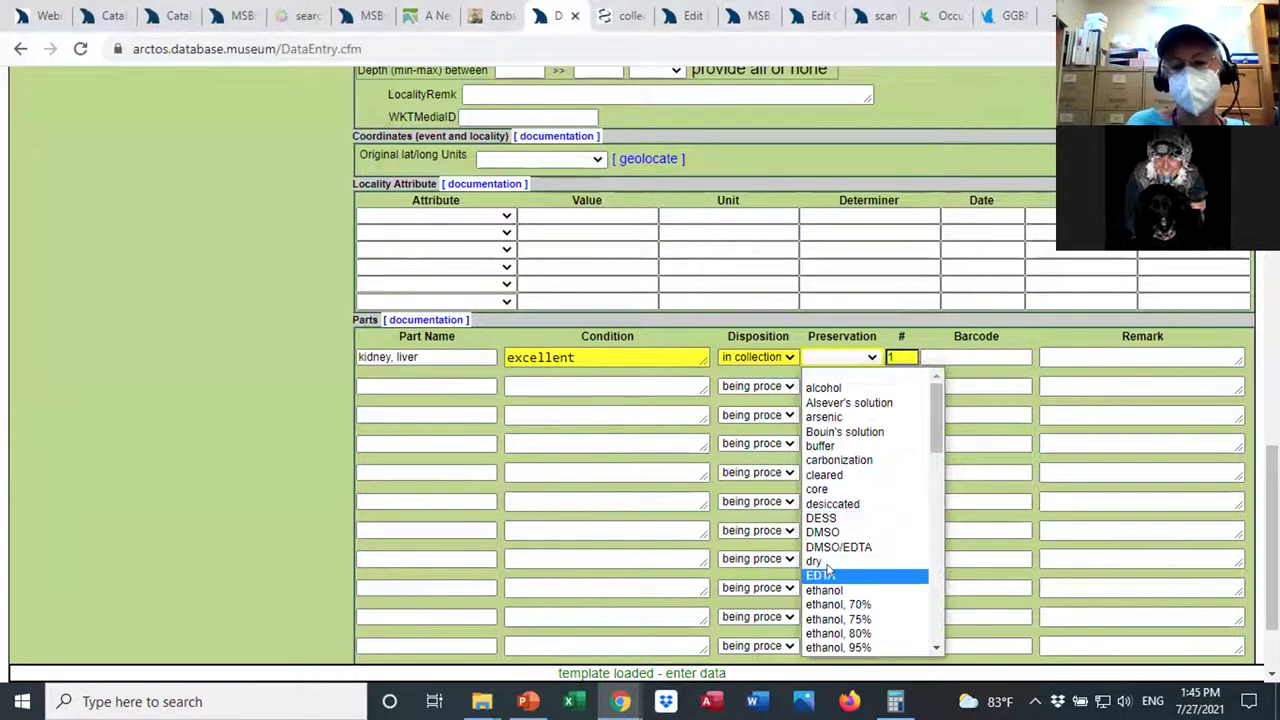
left_click(826, 576)
left_click(941, 353)
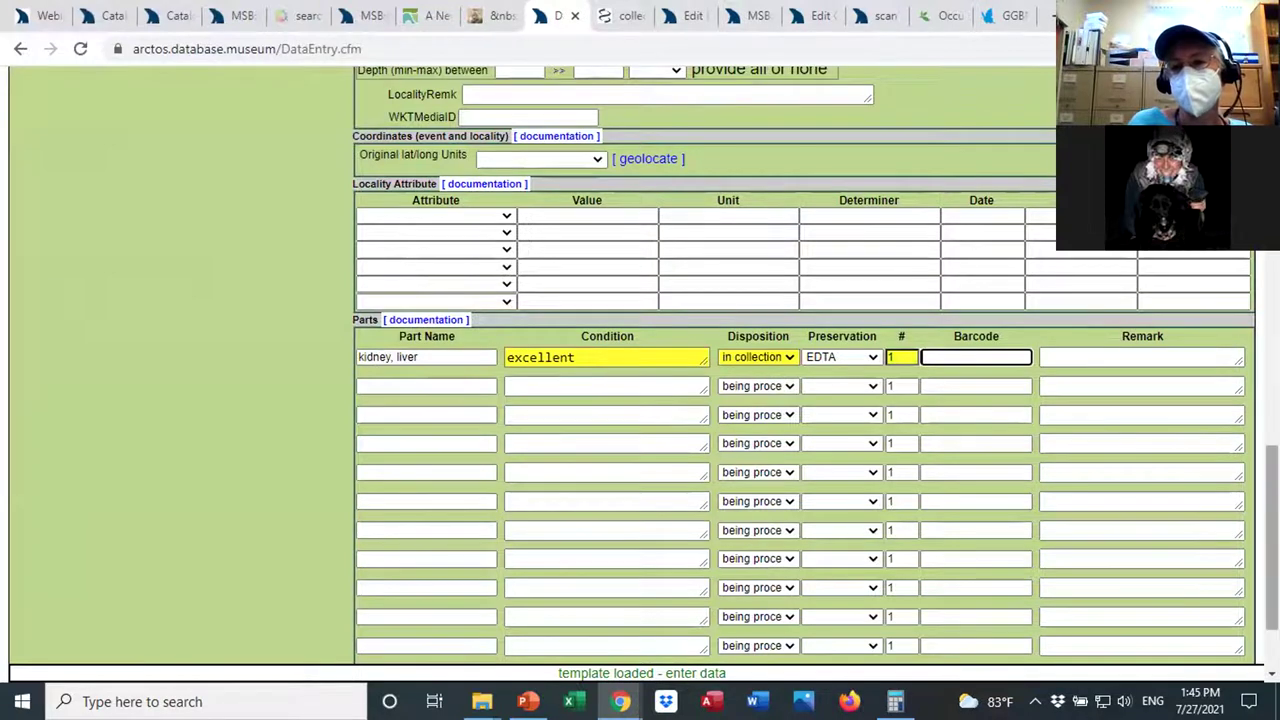
scroll(1272, 540, "down", 1)
scroll(1272, 540, "down", 1)
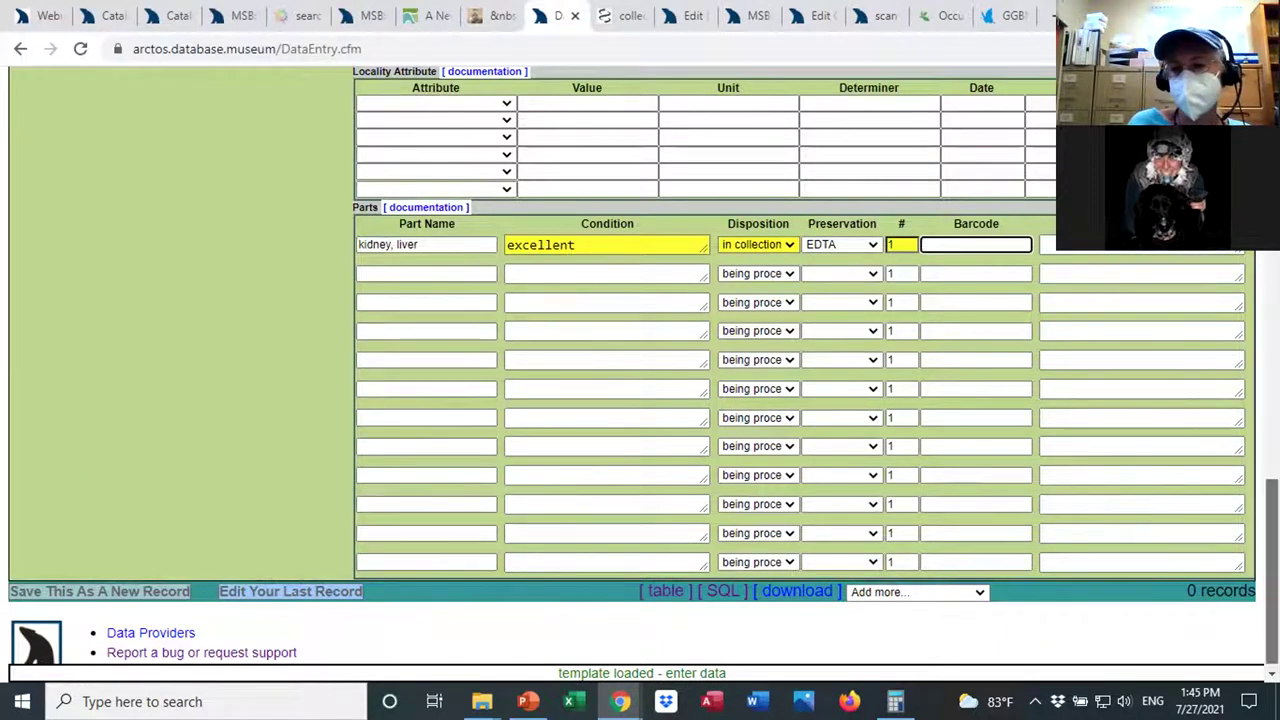
scroll(1272, 560, "down", 1)
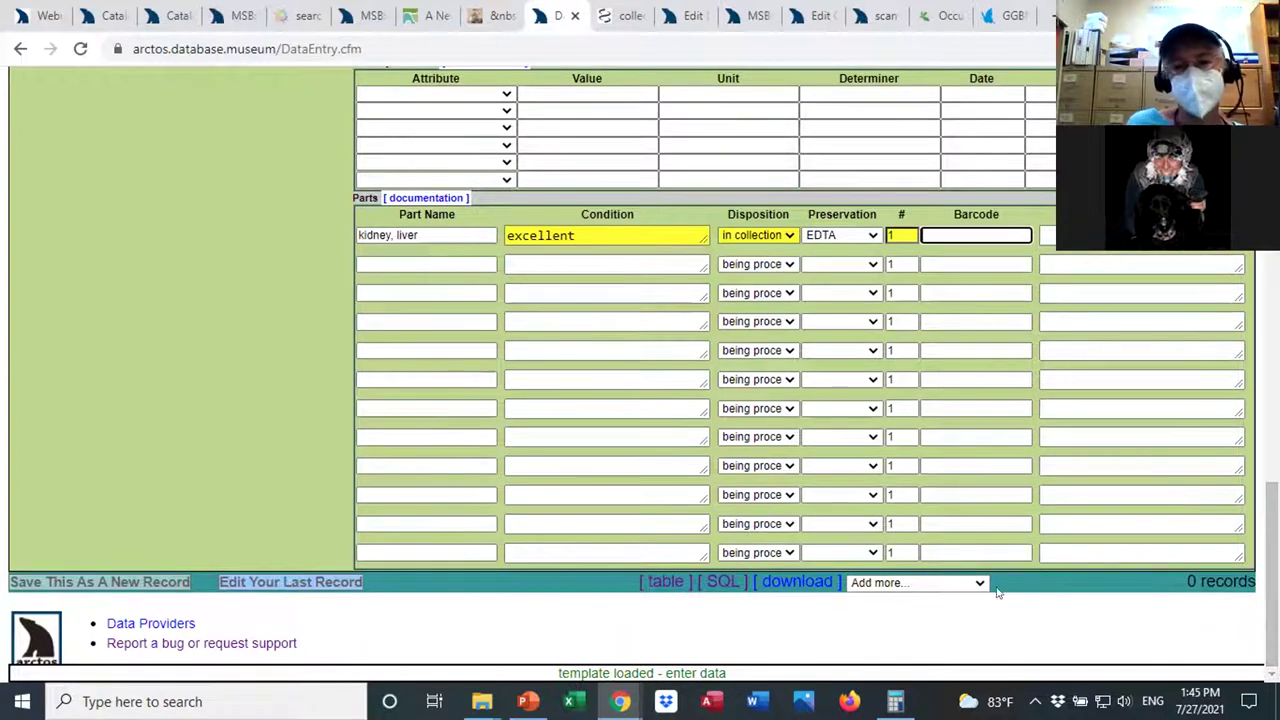
Add another specimen part named 'heart, kidney, liver'.
left_click(975, 583)
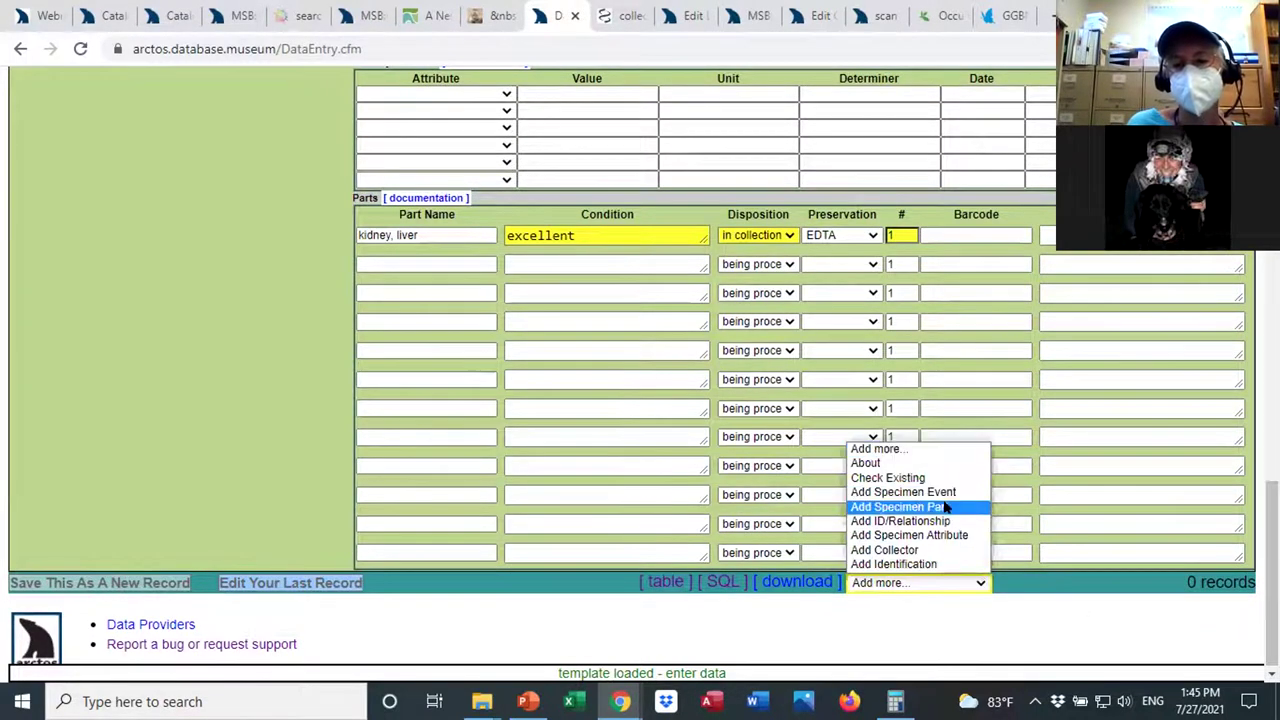
left_click(944, 506)
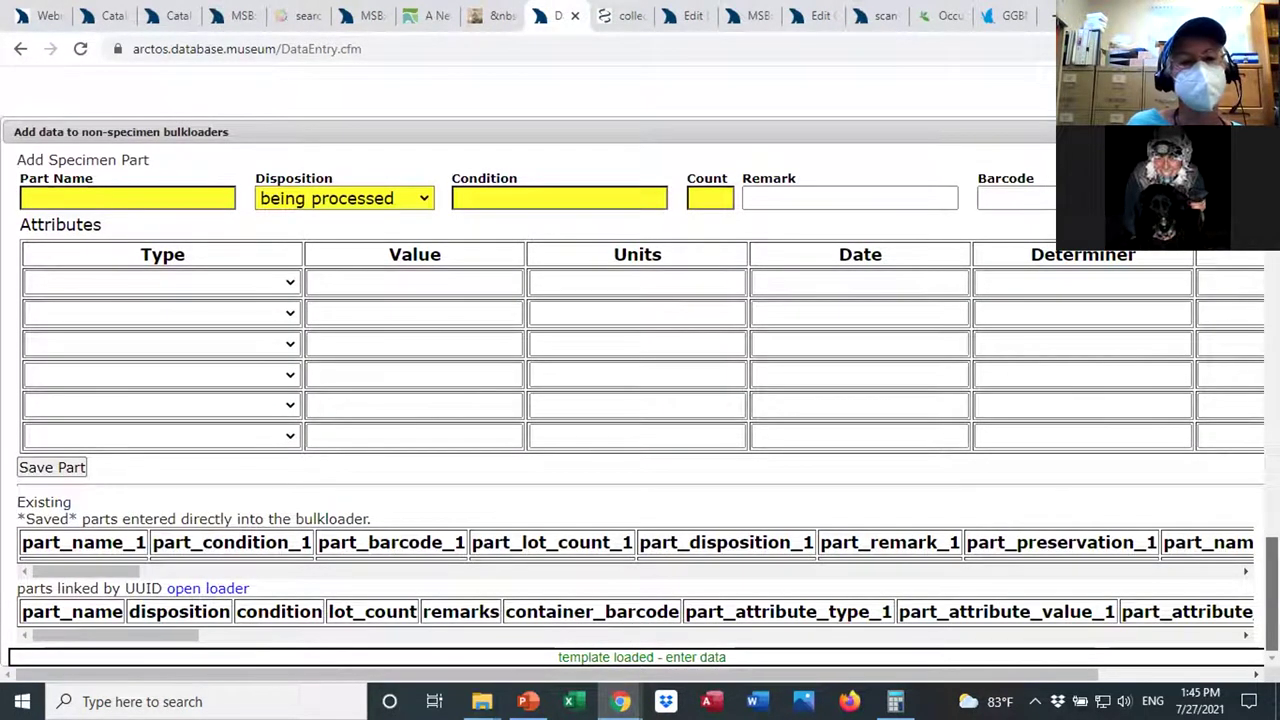
left_click(133, 197)
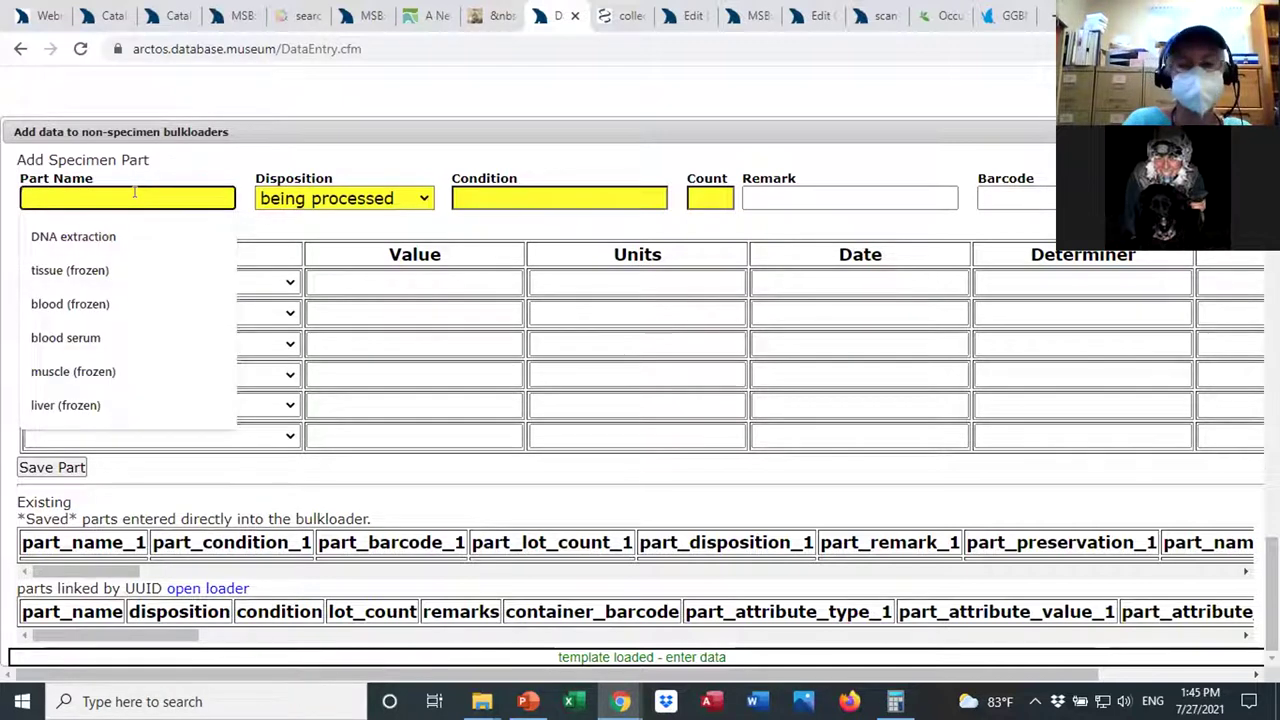
type("liver")
key("Tab")
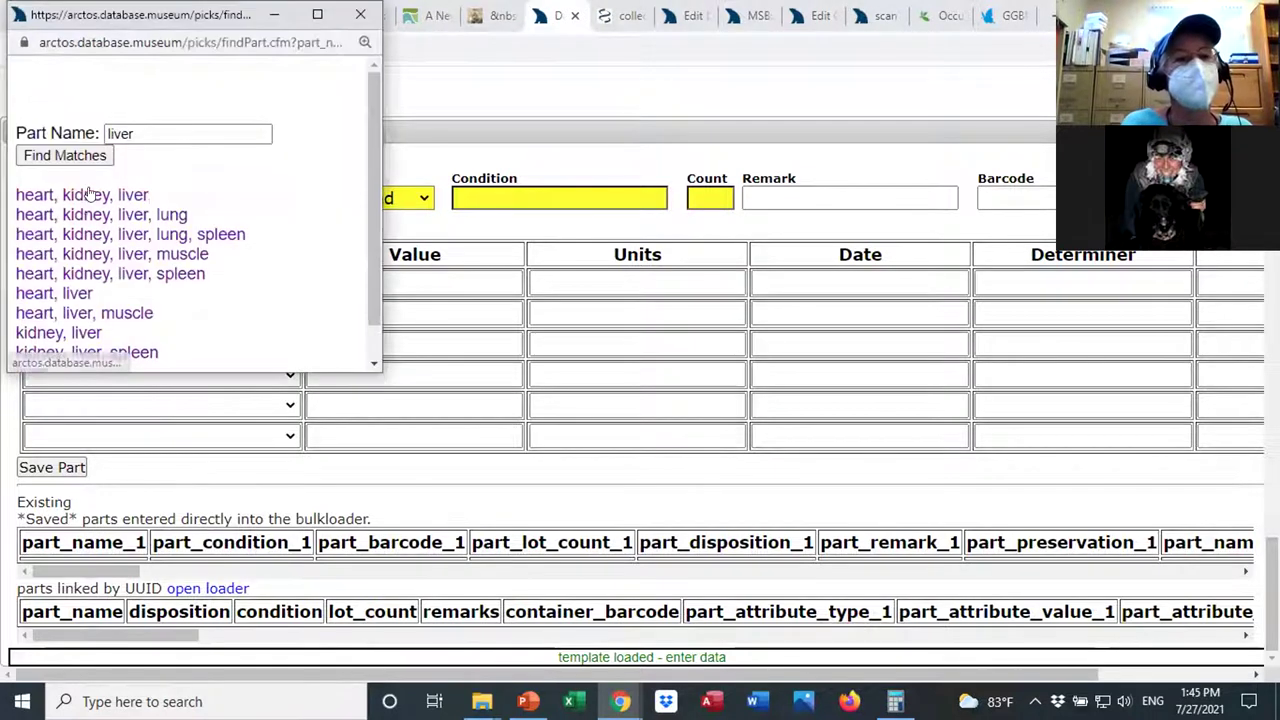
left_click(84, 196)
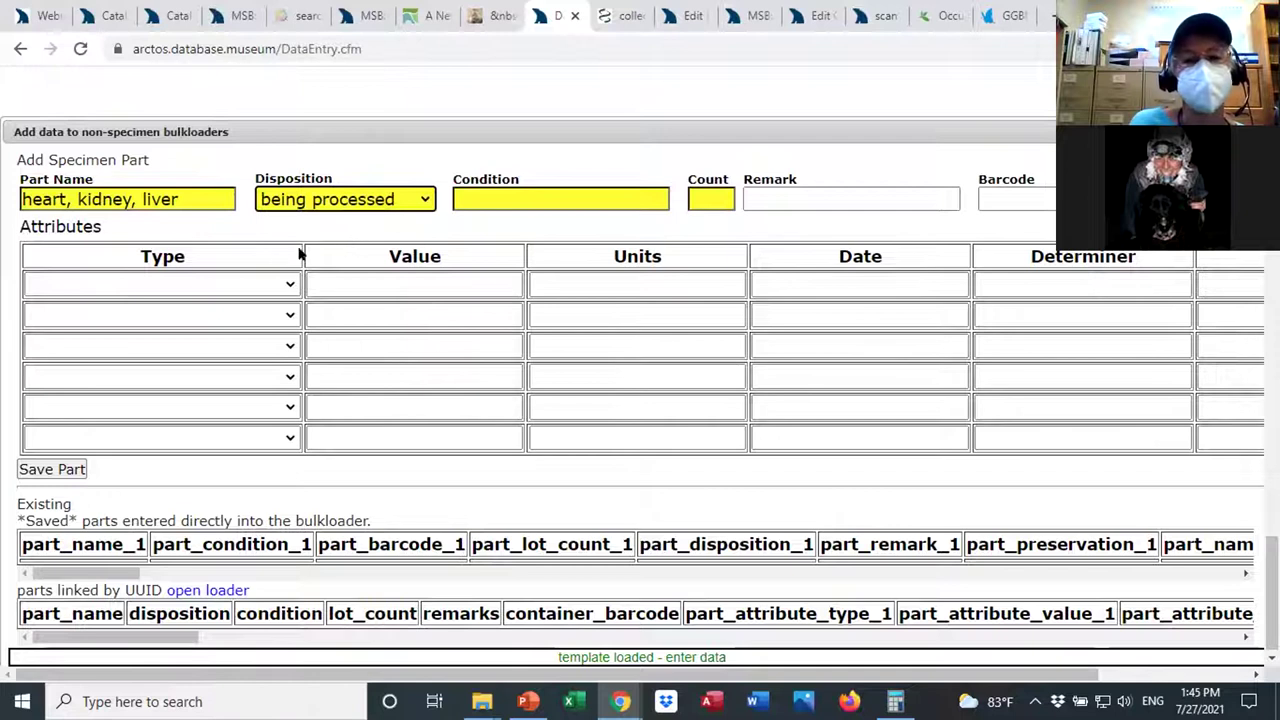
Make the first part attribute a preservation of ethanol, 95%.
left_click(289, 284)
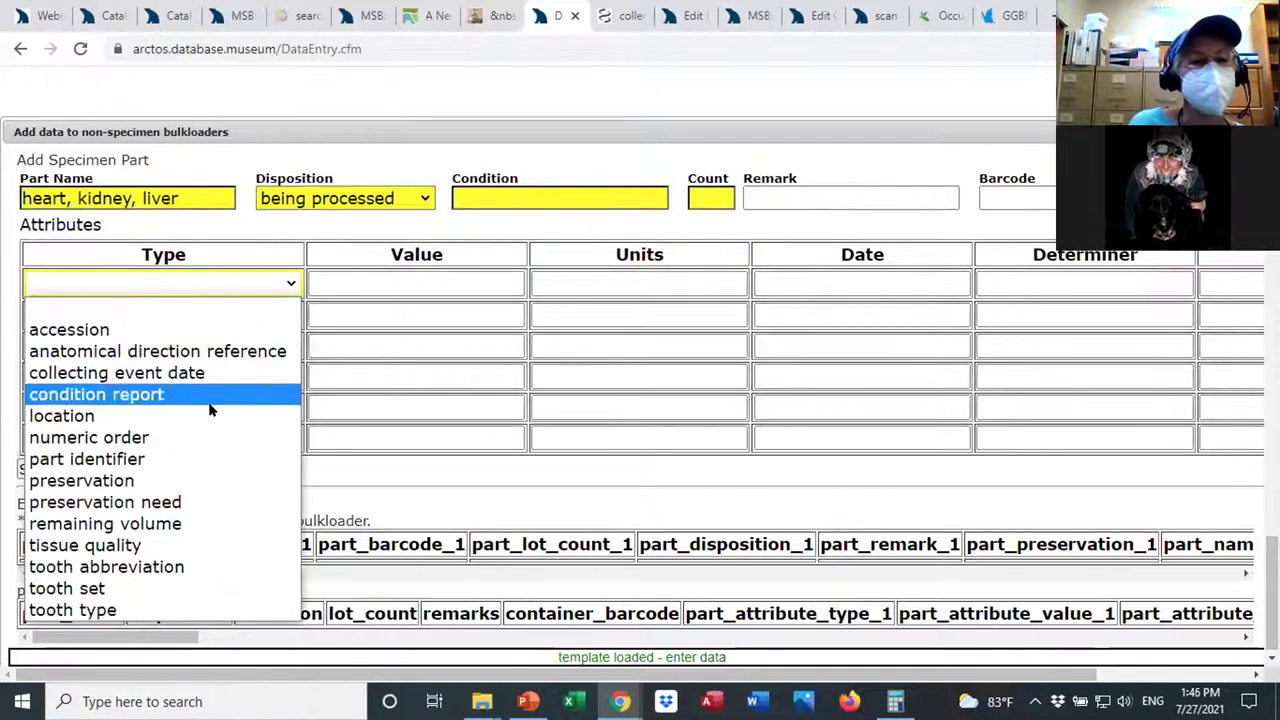
left_click(160, 486)
left_click(340, 284)
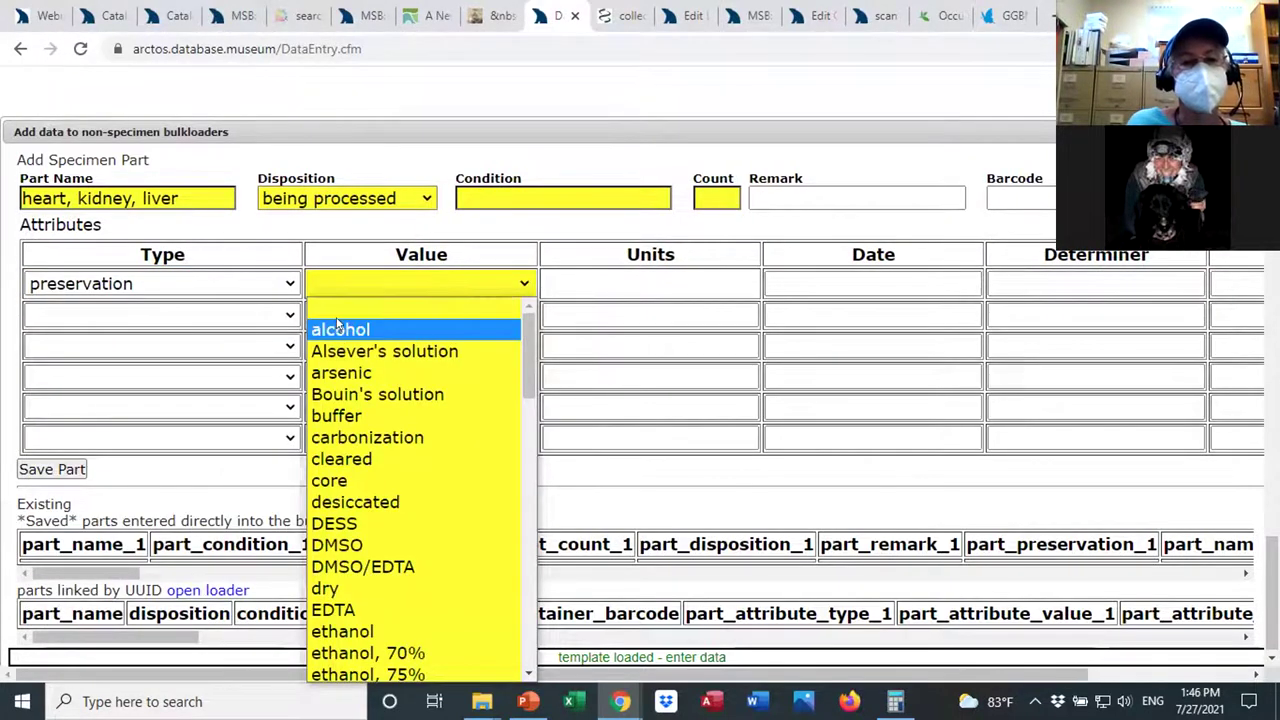
left_click(338, 325)
left_click(524, 286)
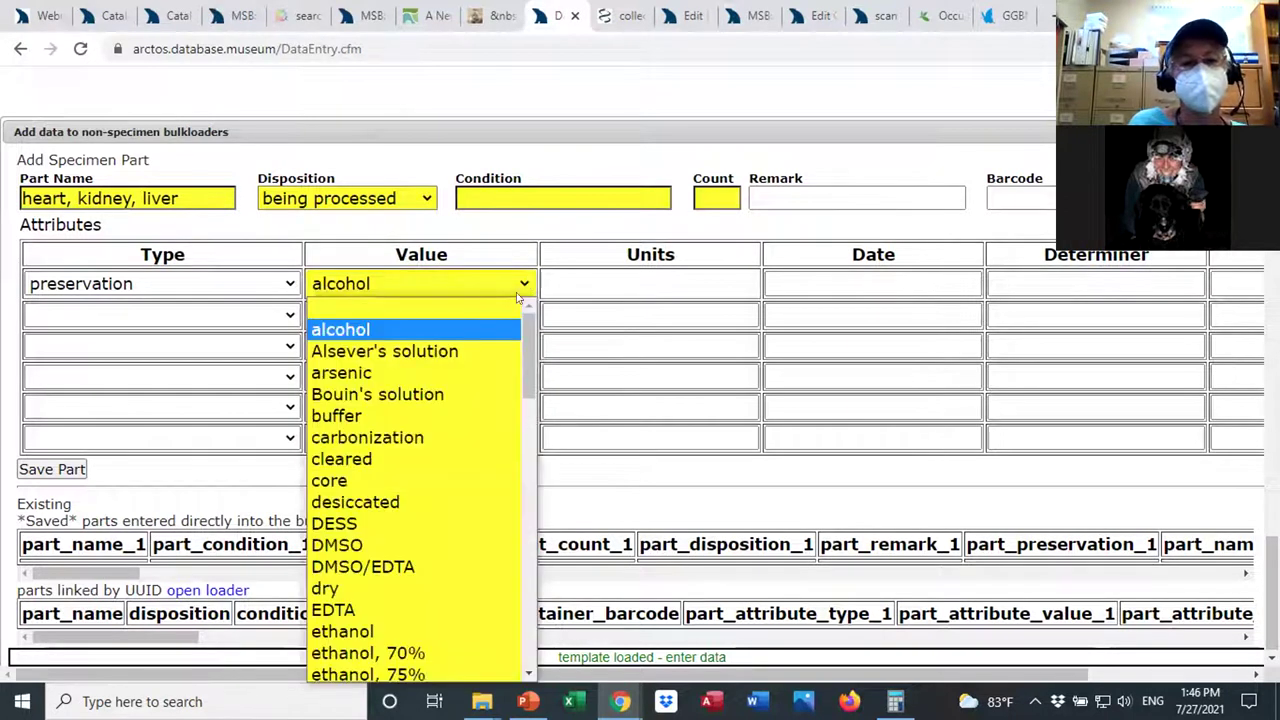
scroll(430, 410, "down", 3)
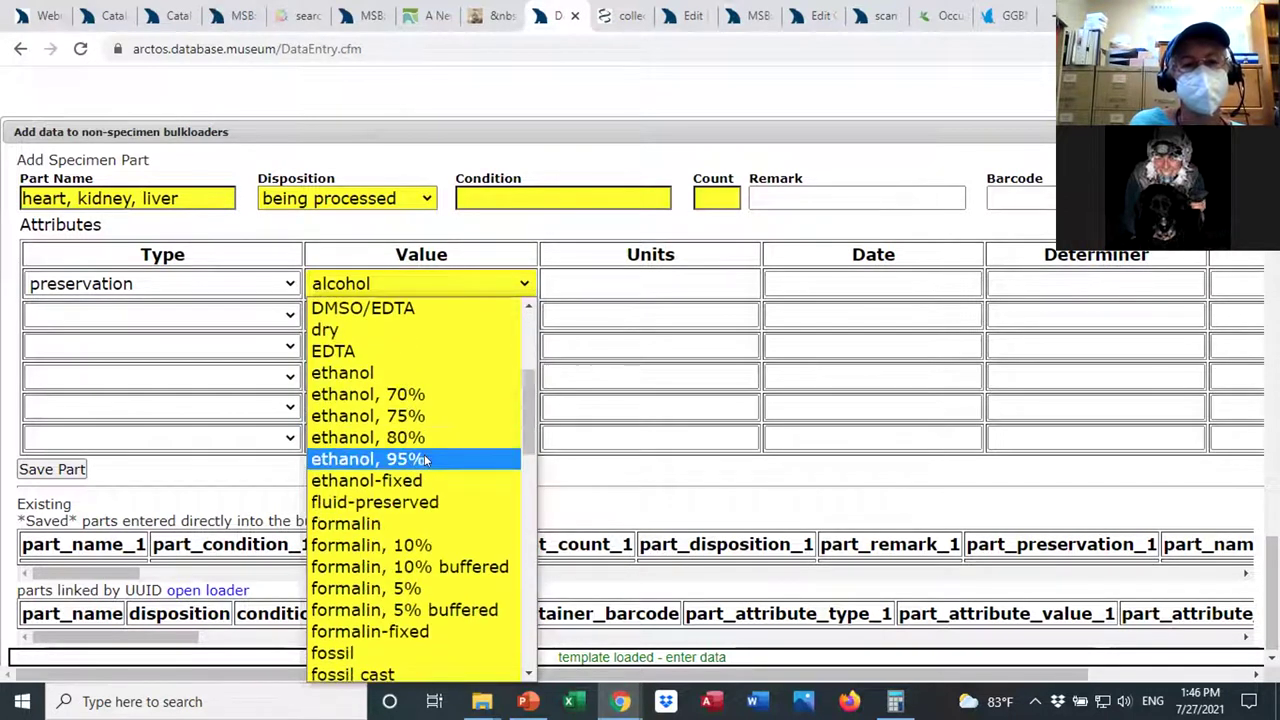
left_click(424, 459)
Make the second part attribute a preservation of frozen.
left_click(229, 316)
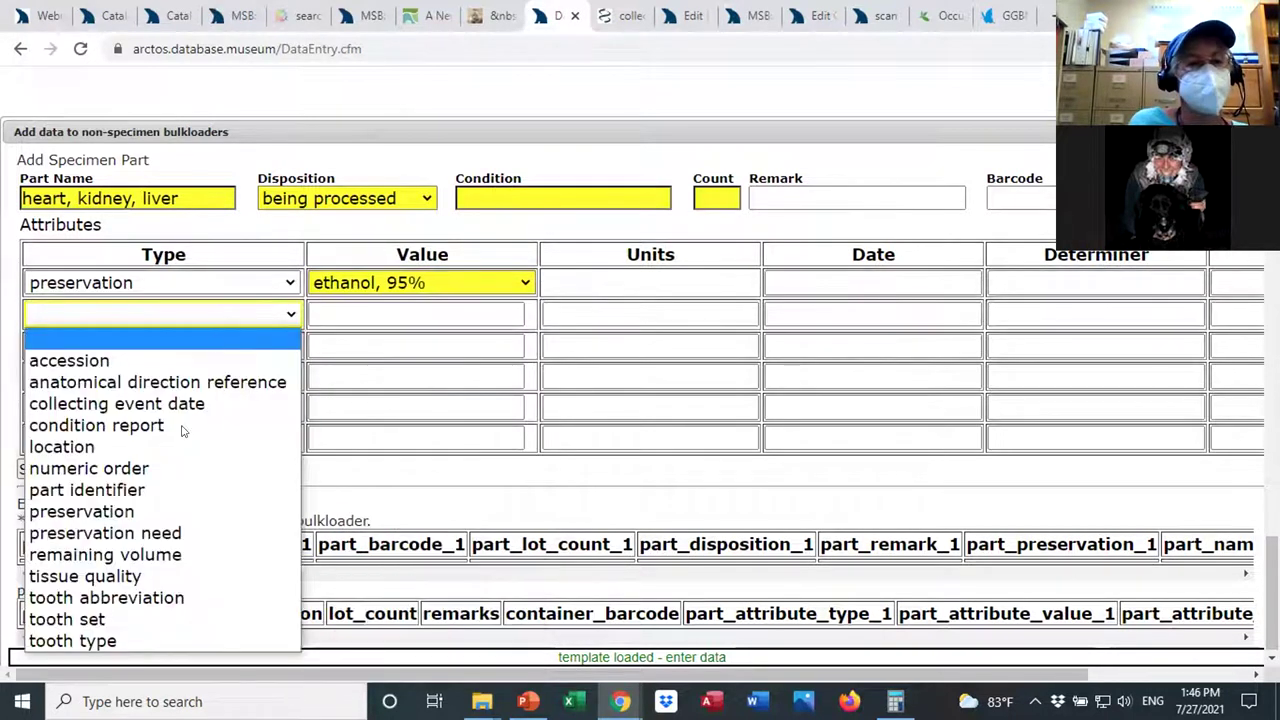
left_click(150, 511)
left_click(368, 314)
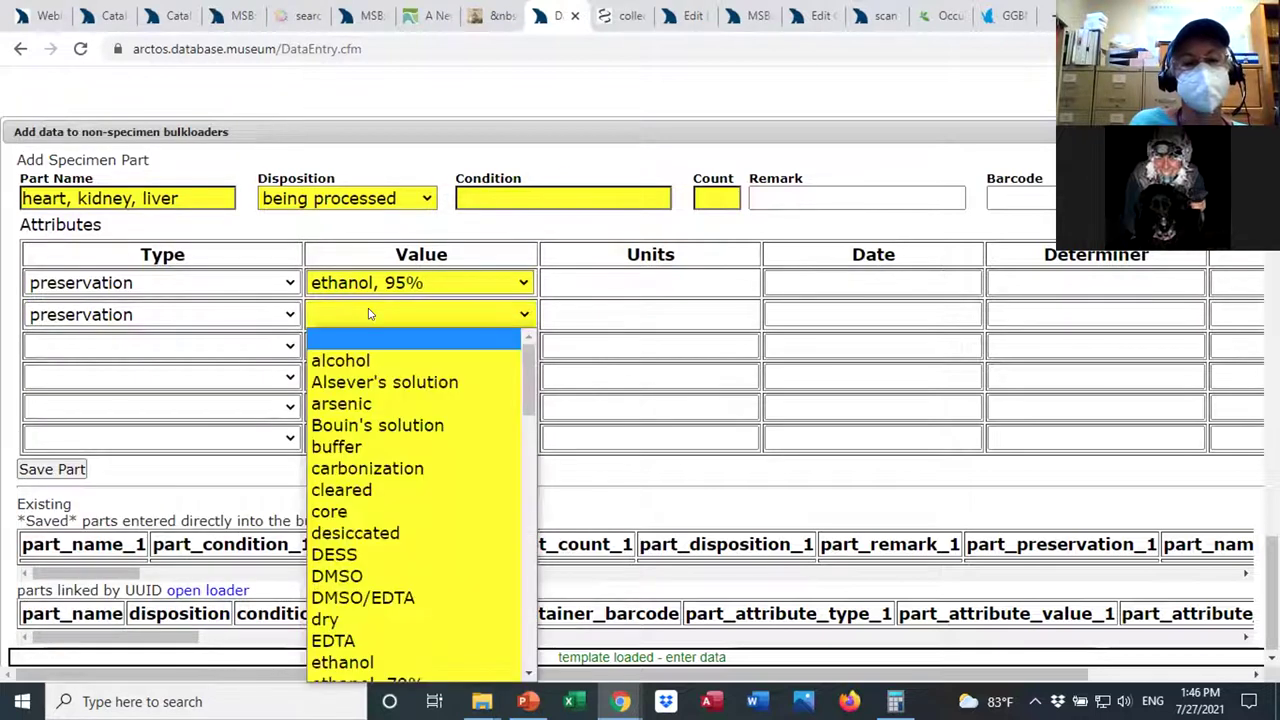
left_click_drag(528, 380, 526, 483)
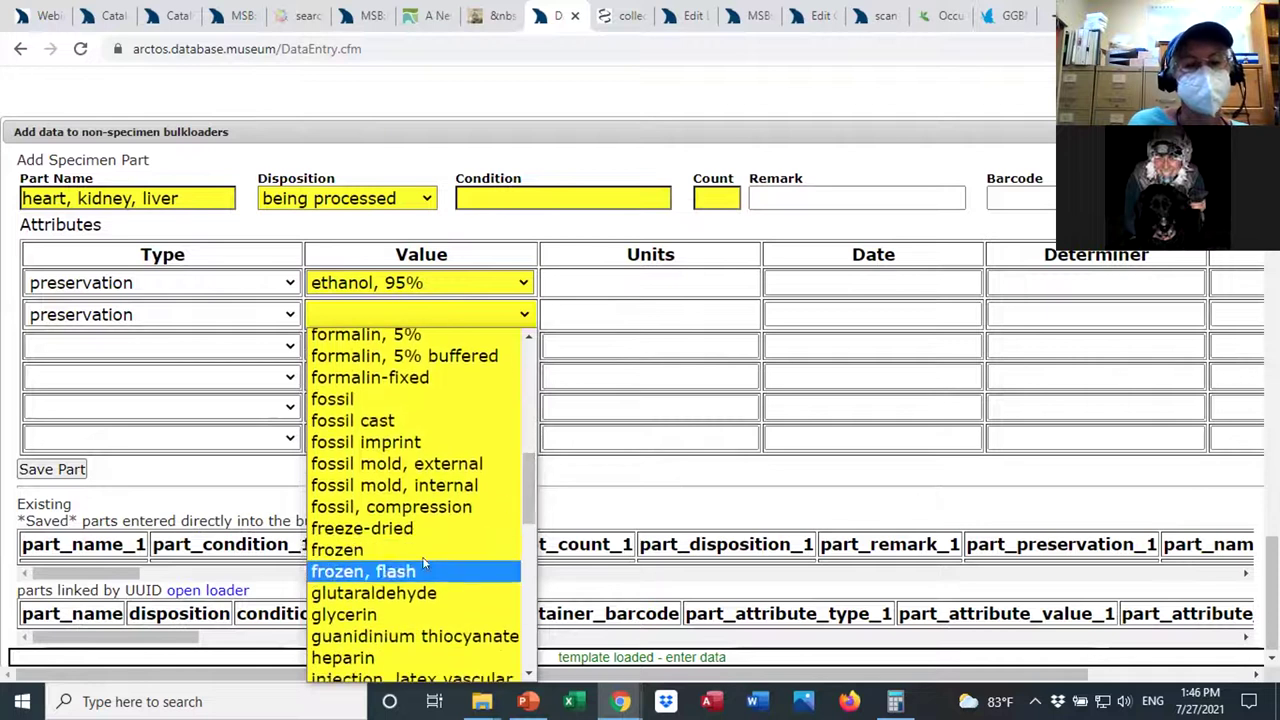
left_click(420, 546)
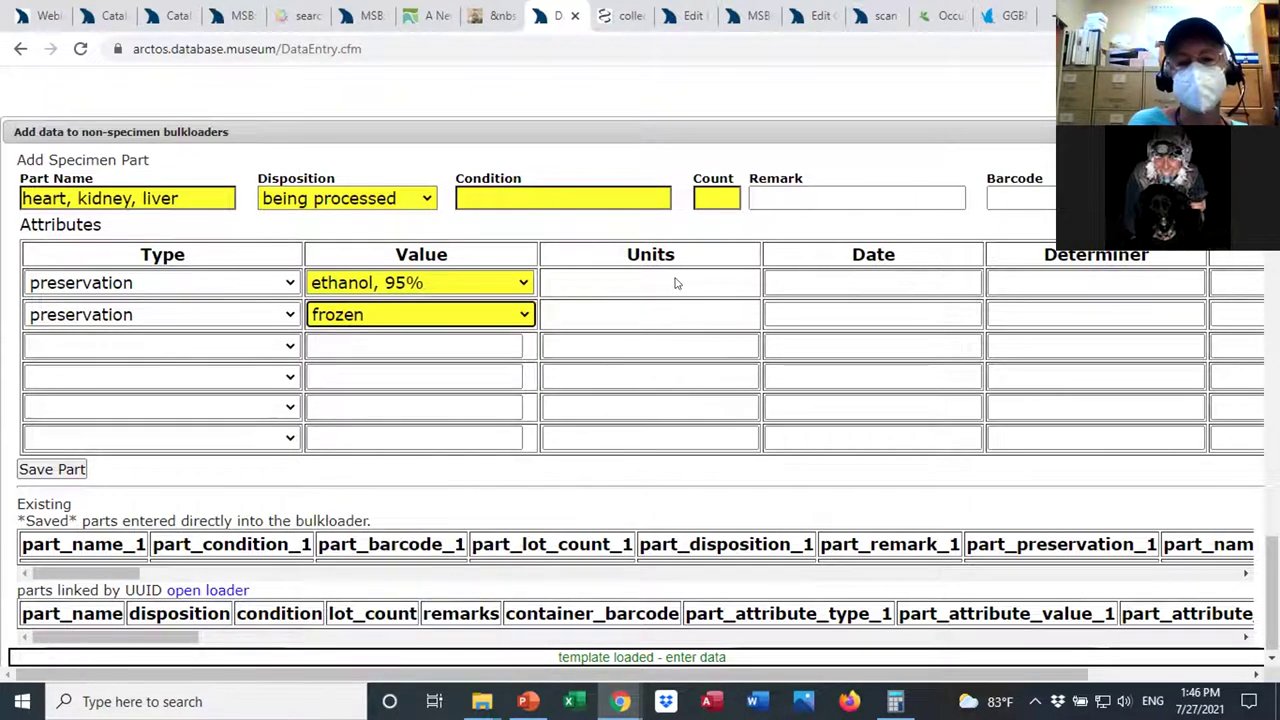
Date the two preservation attributes 2021-01-01 and 2021-07-01.
left_click(821, 282)
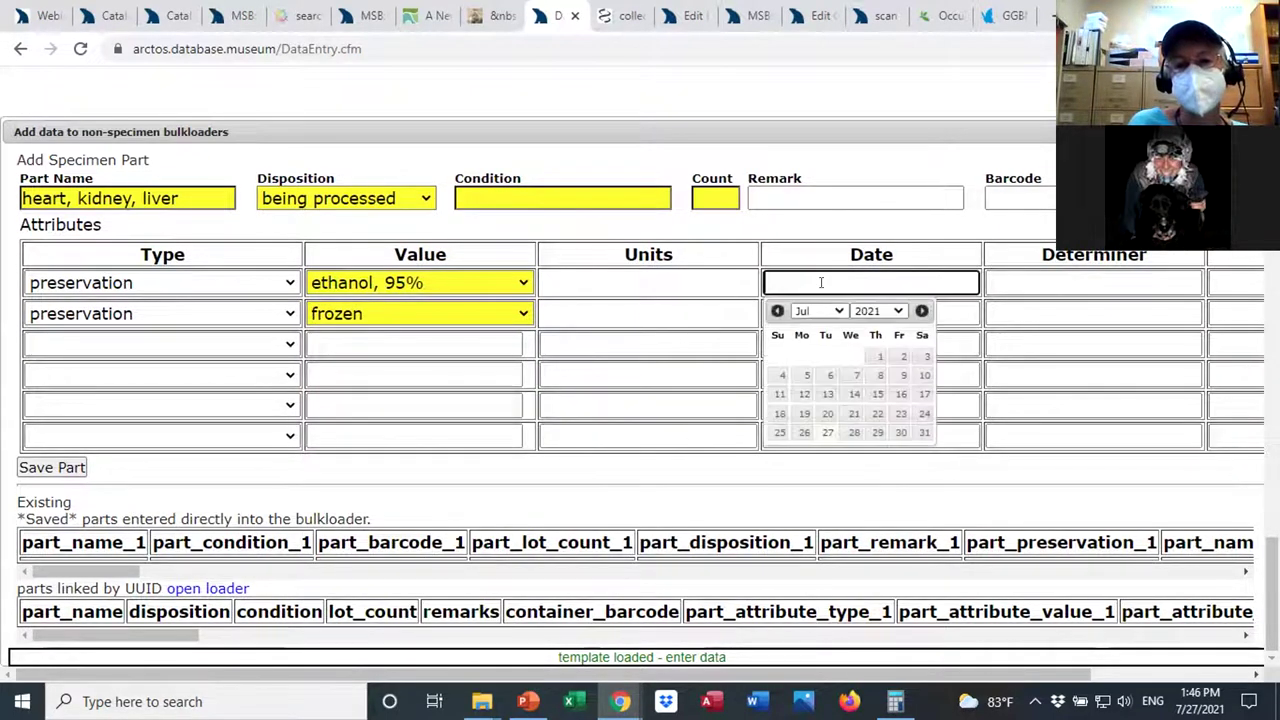
type("1")
key("BackSpace")
type("2021")
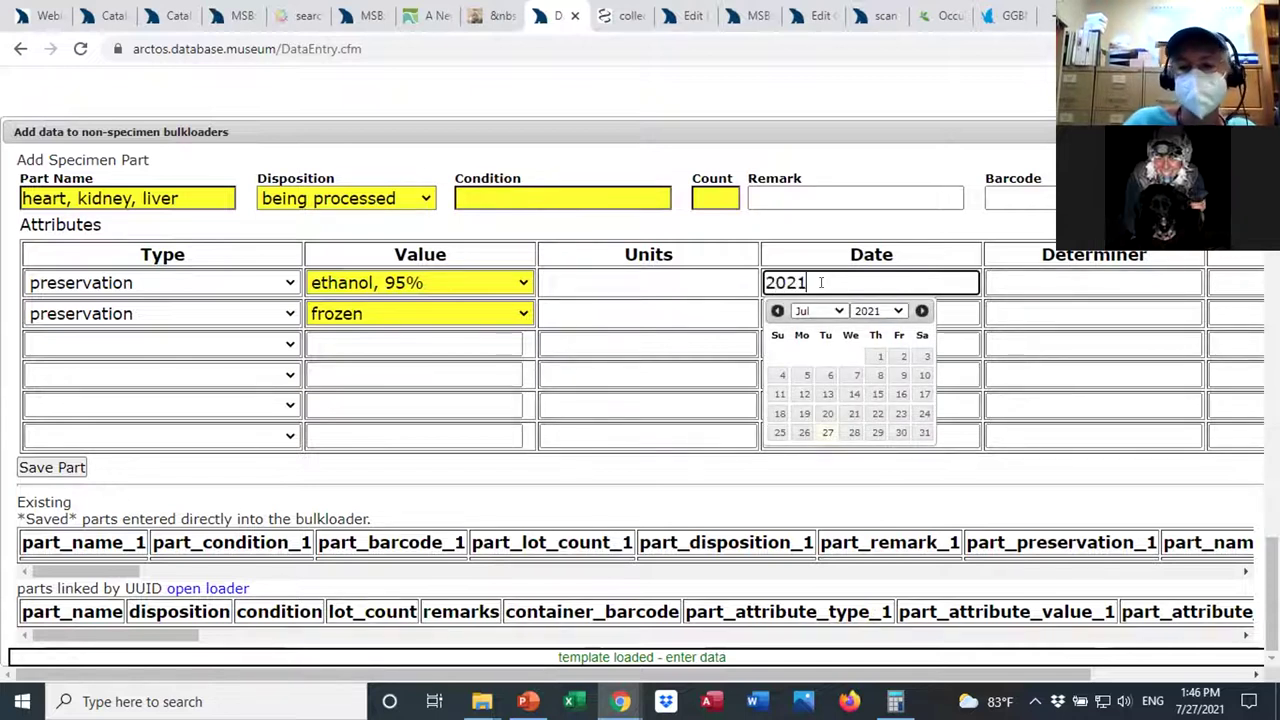
type("-01-01")
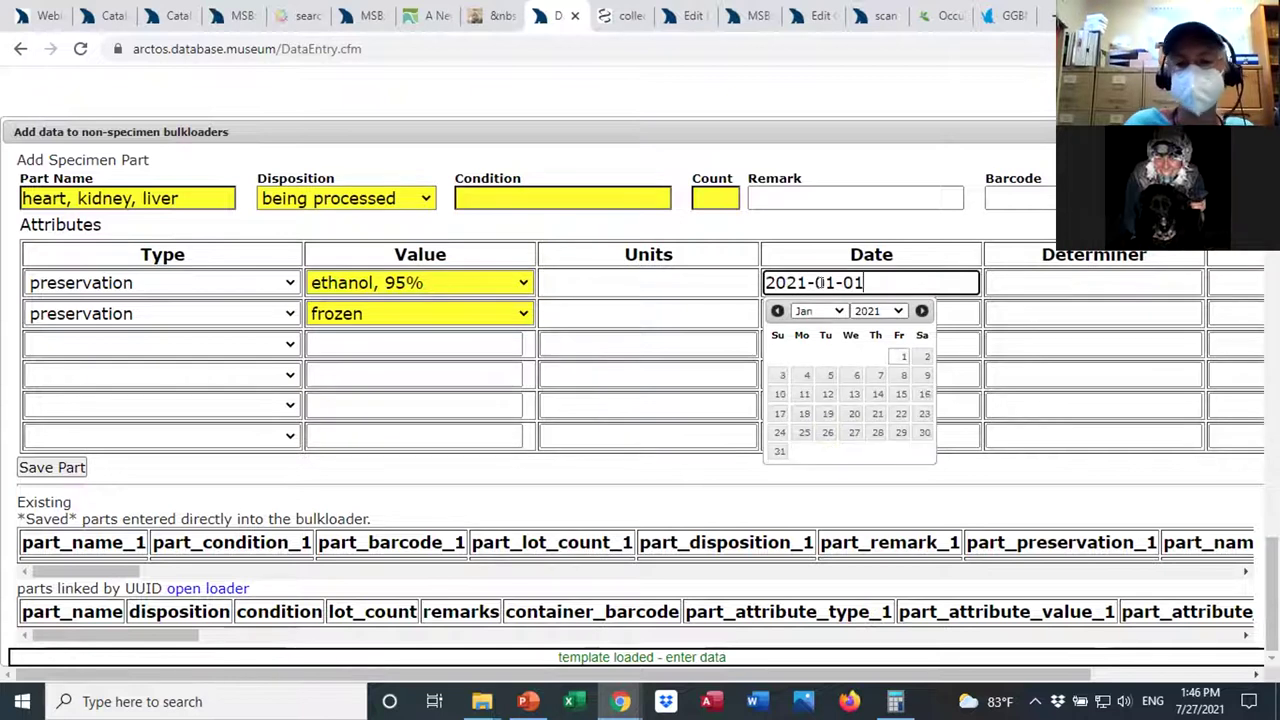
left_click(1090, 313)
left_click(943, 312)
type("2021-07")
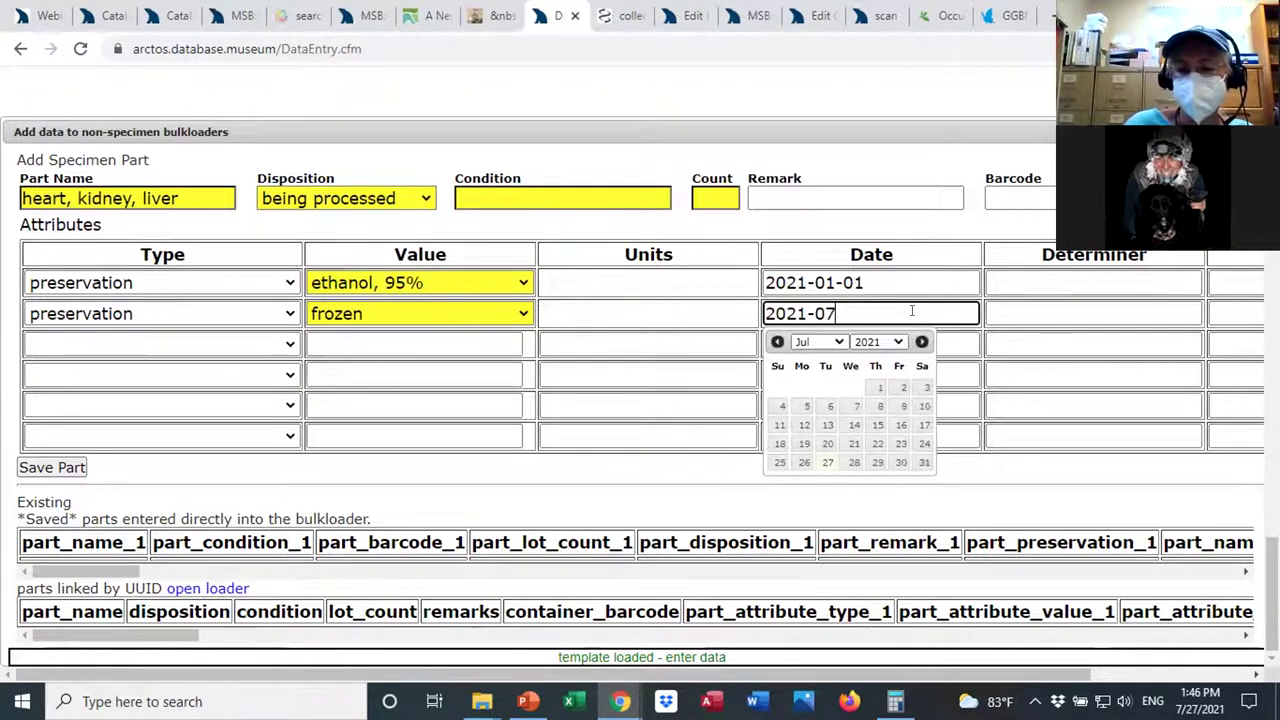
type("-01")
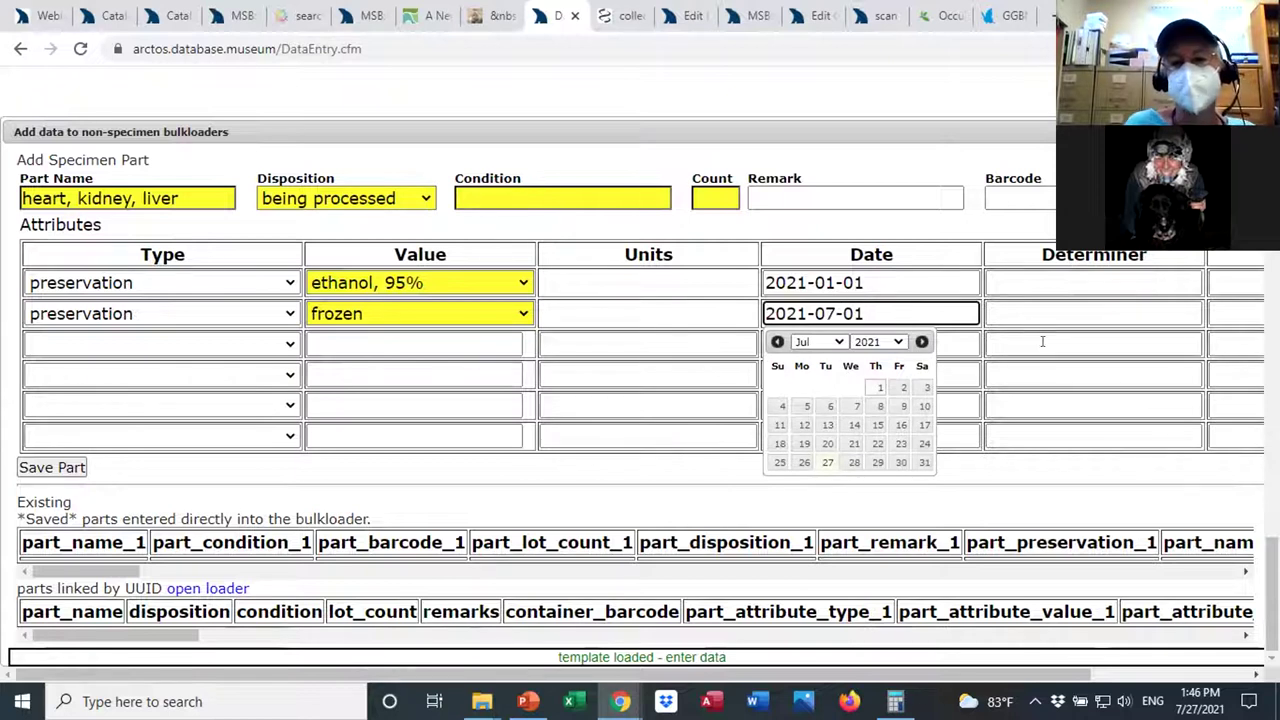
left_click(1043, 342)
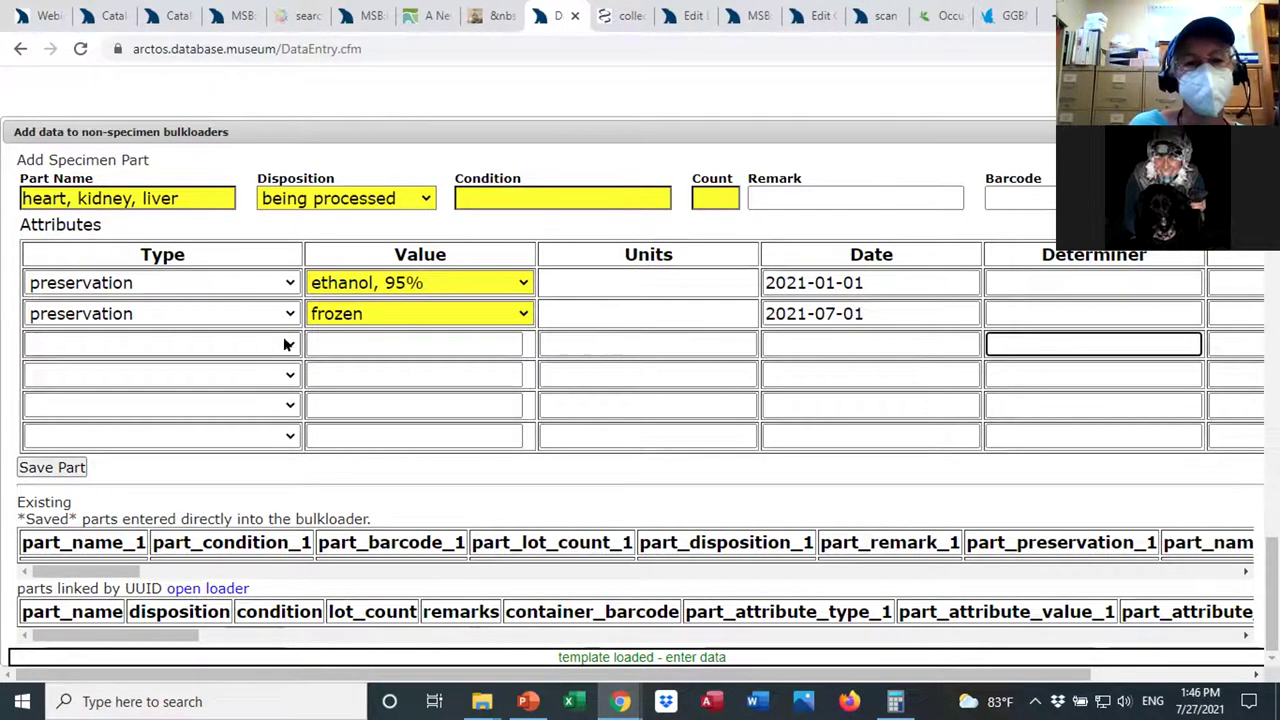
left_click(289, 343)
left_click(457, 356)
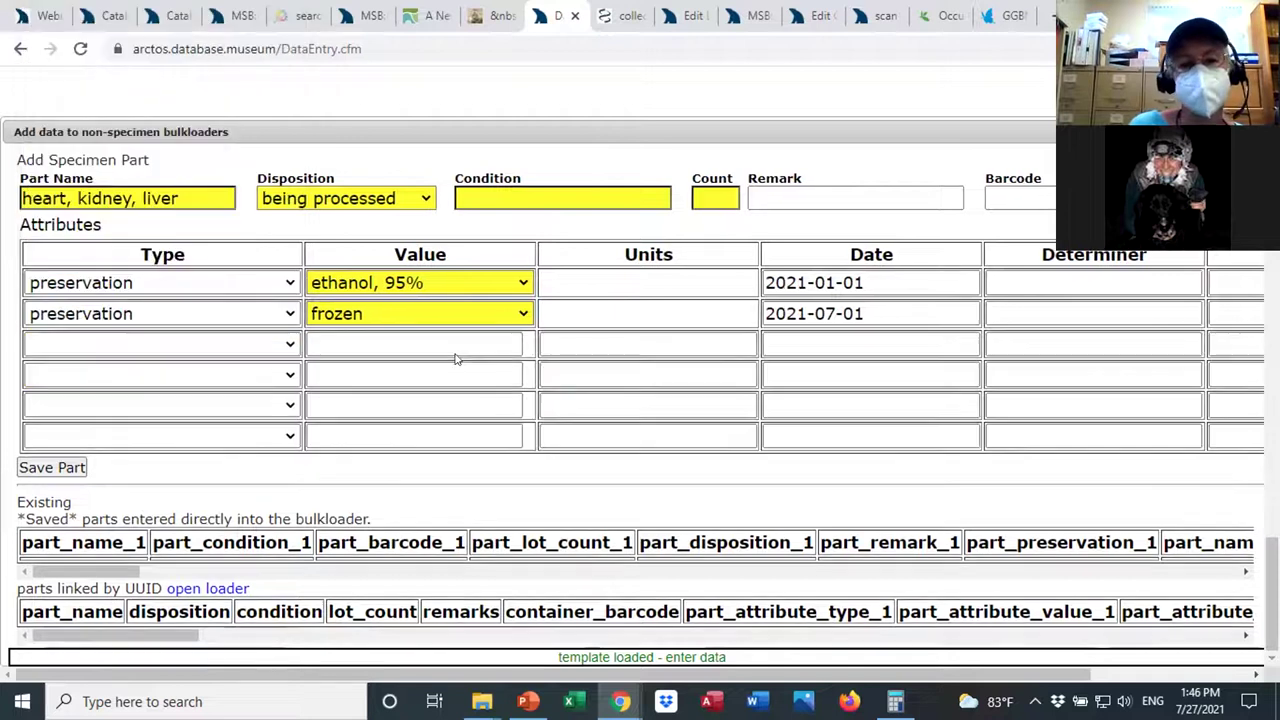
Enter determiner names for both attributes, matching the first to a known agent.
left_click(1016, 276)
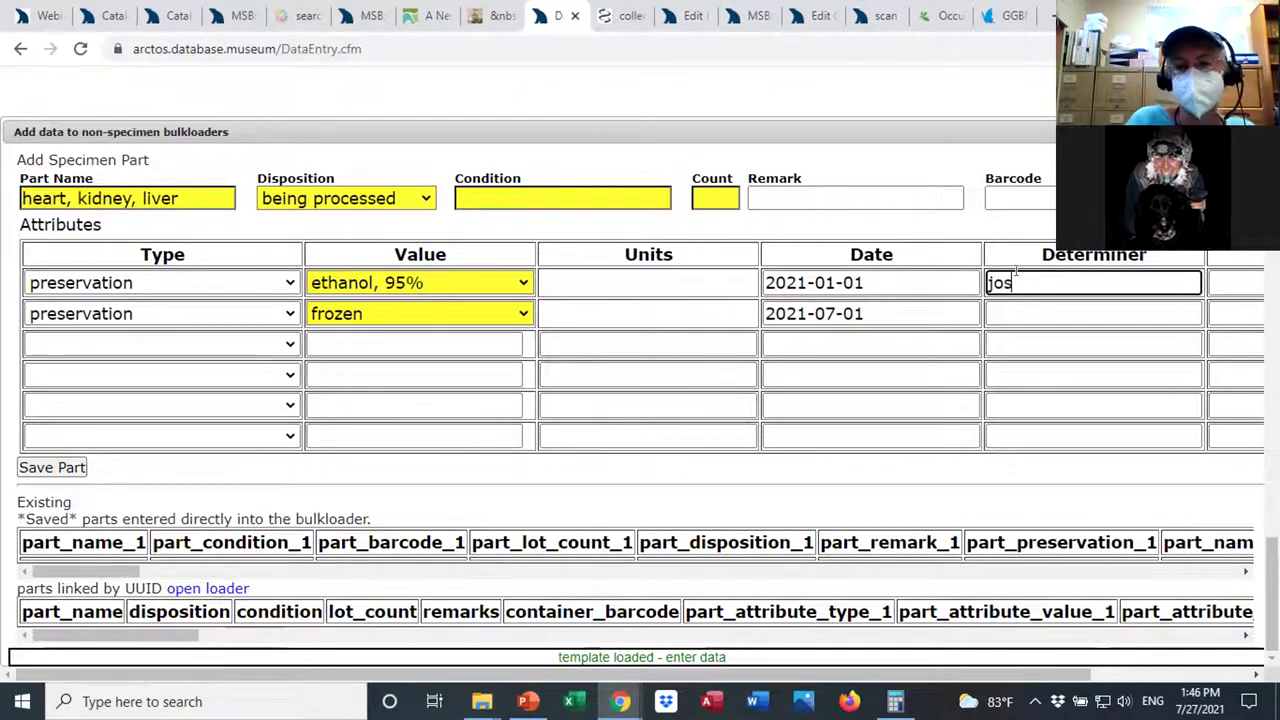
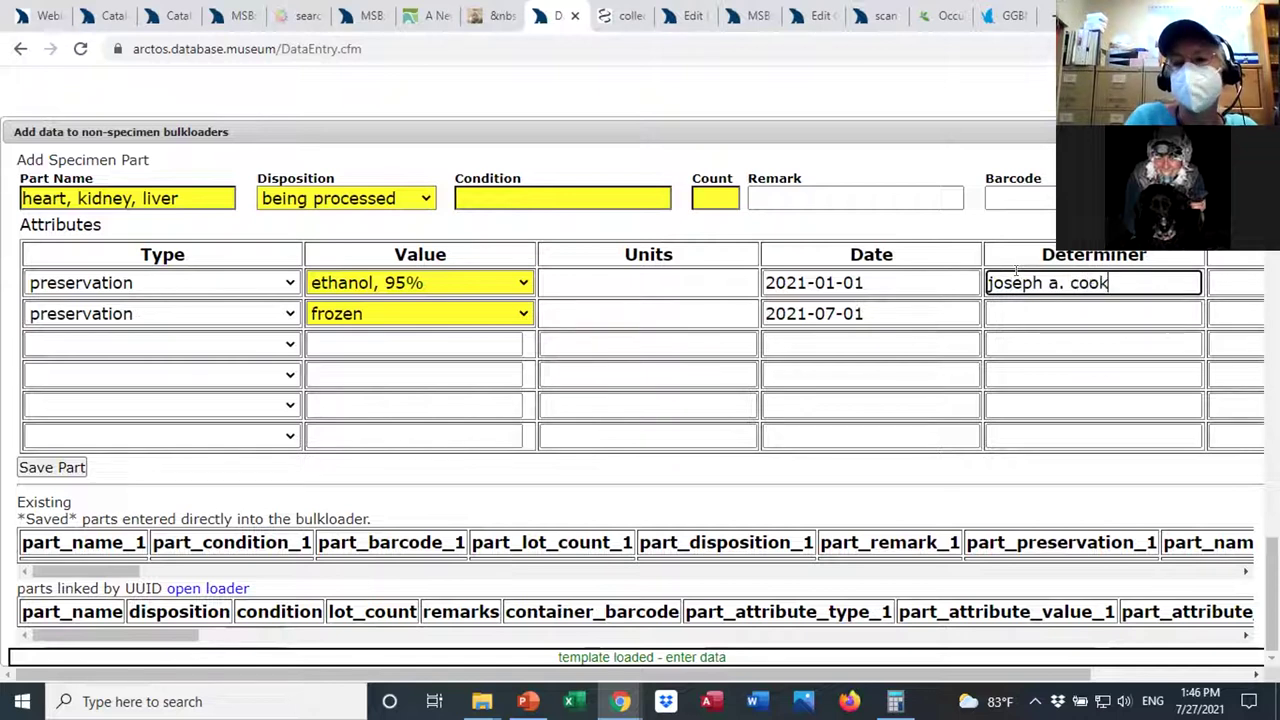
left_click(1013, 313)
type("mi")
key("BackSpace")
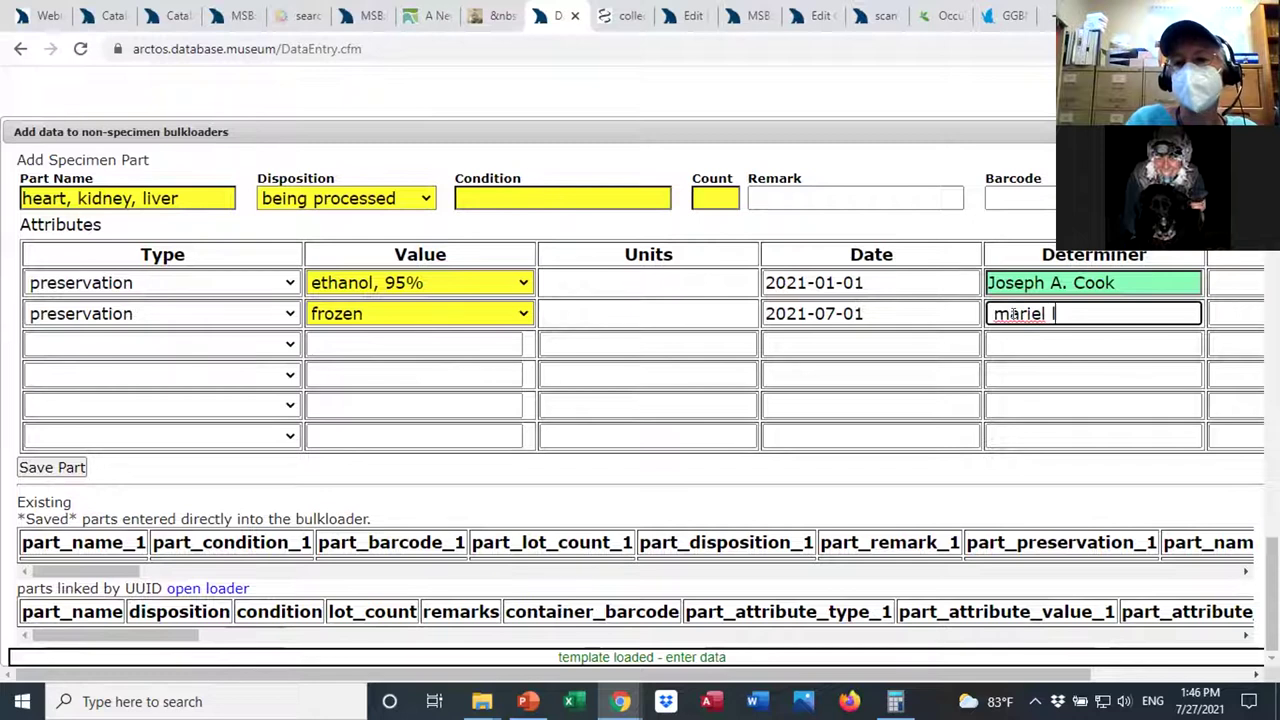
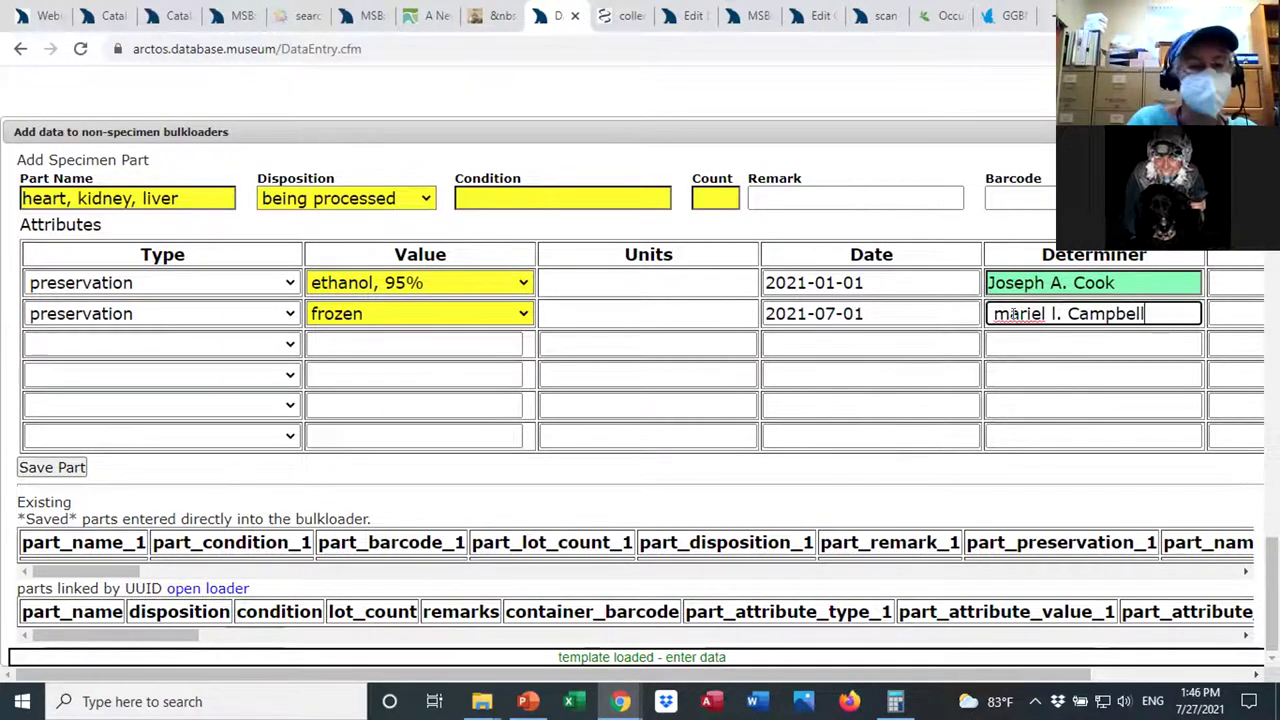
key("Tab")
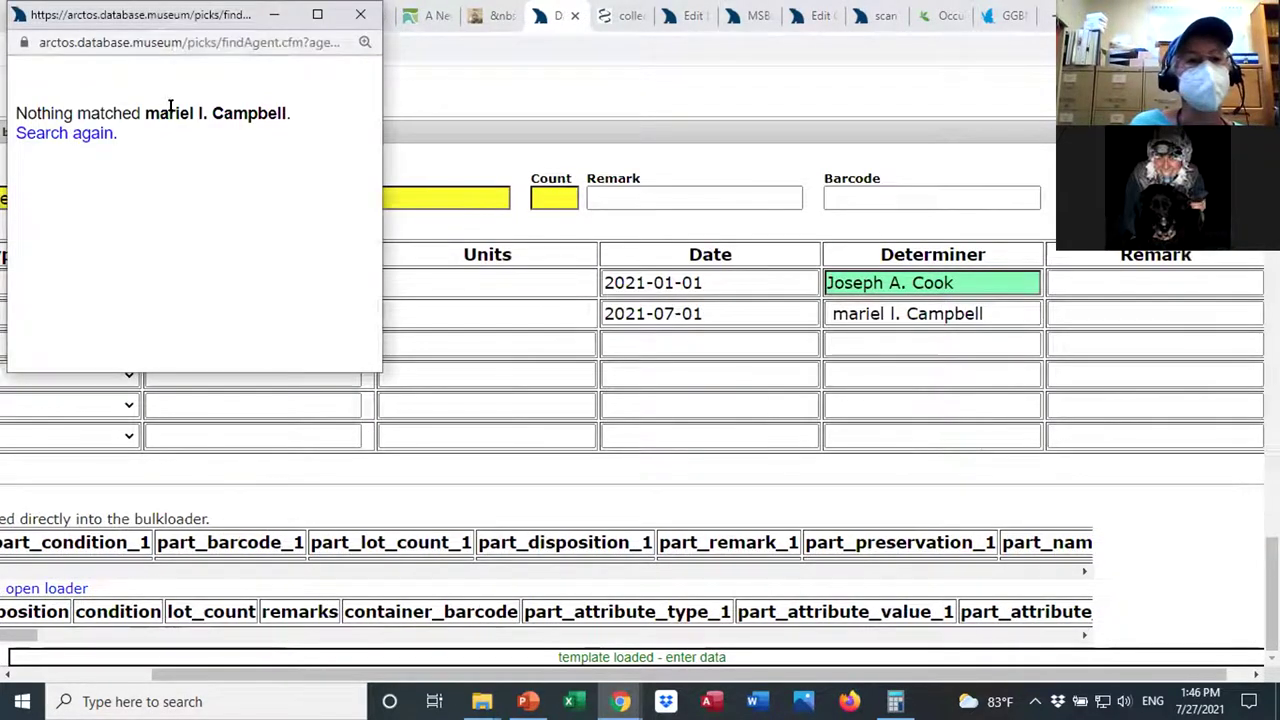
Search the agent picker by name and set the matching agent as the second determiner.
left_click(84, 134)
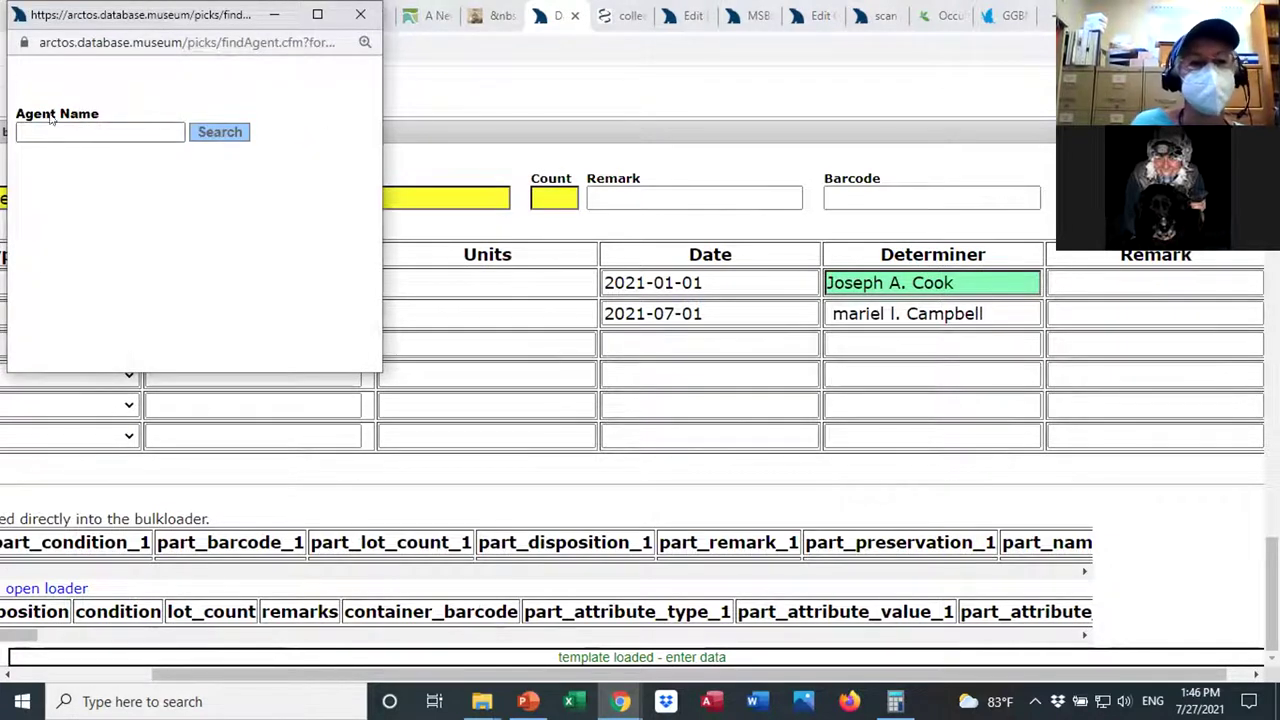
left_click(50, 118)
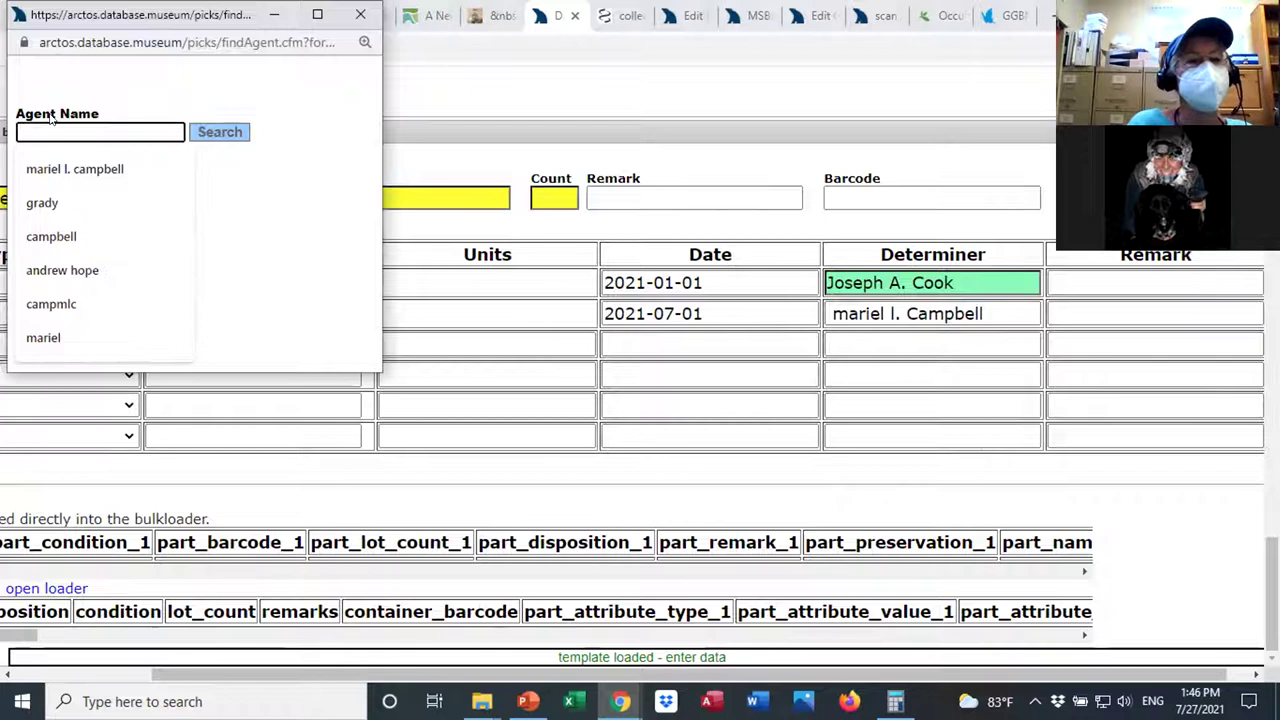
left_click(51, 236)
left_click_drag(74, 132, 6, 131)
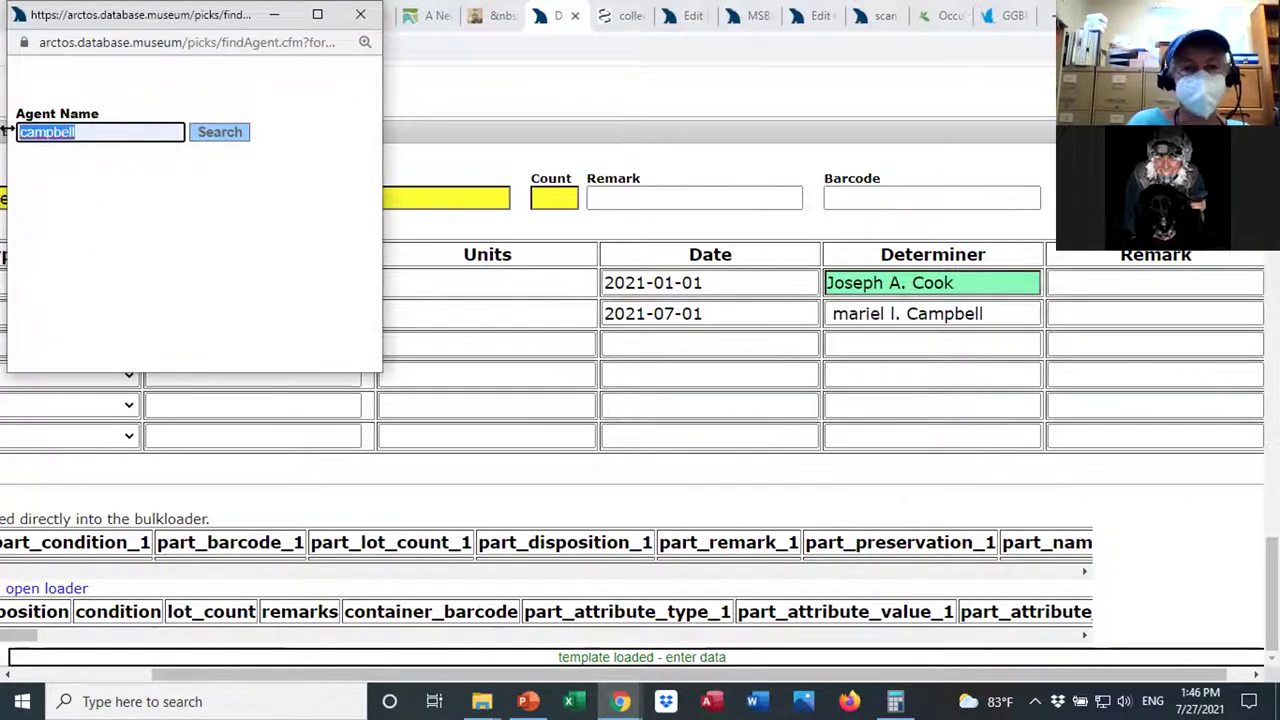
type("mariel")
left_click(43, 205)
left_click(212, 134)
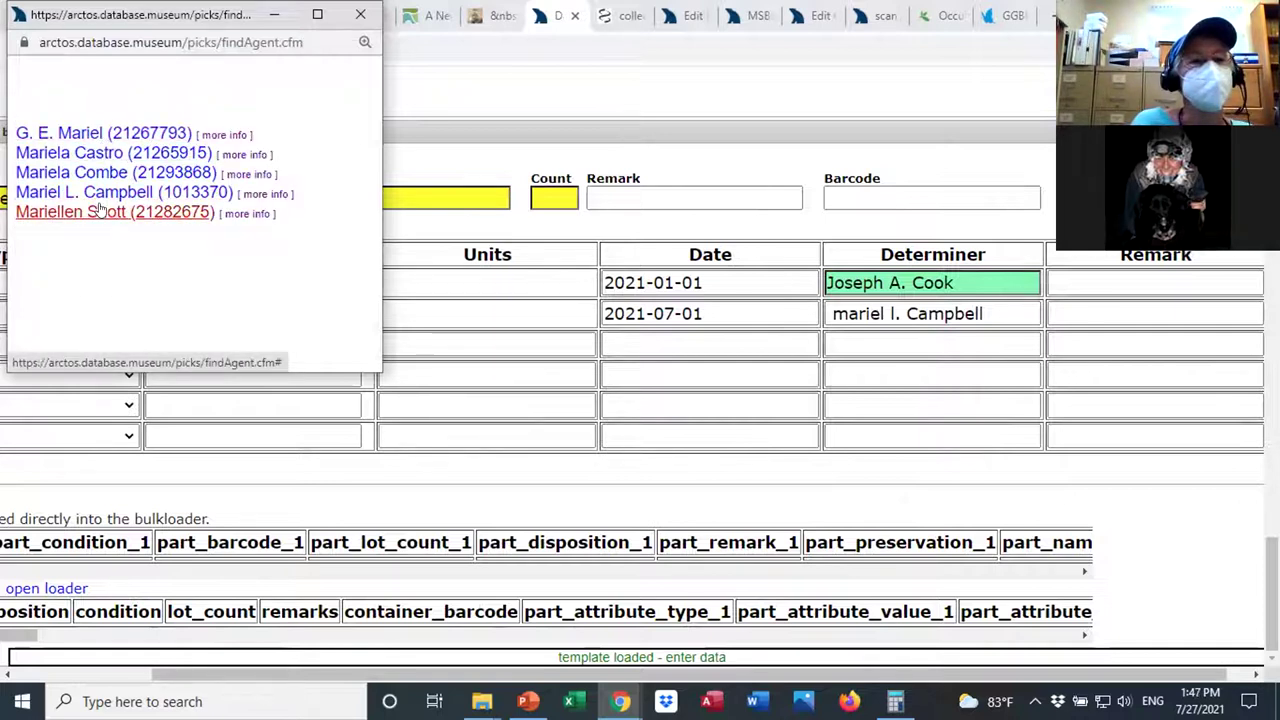
left_click(100, 192)
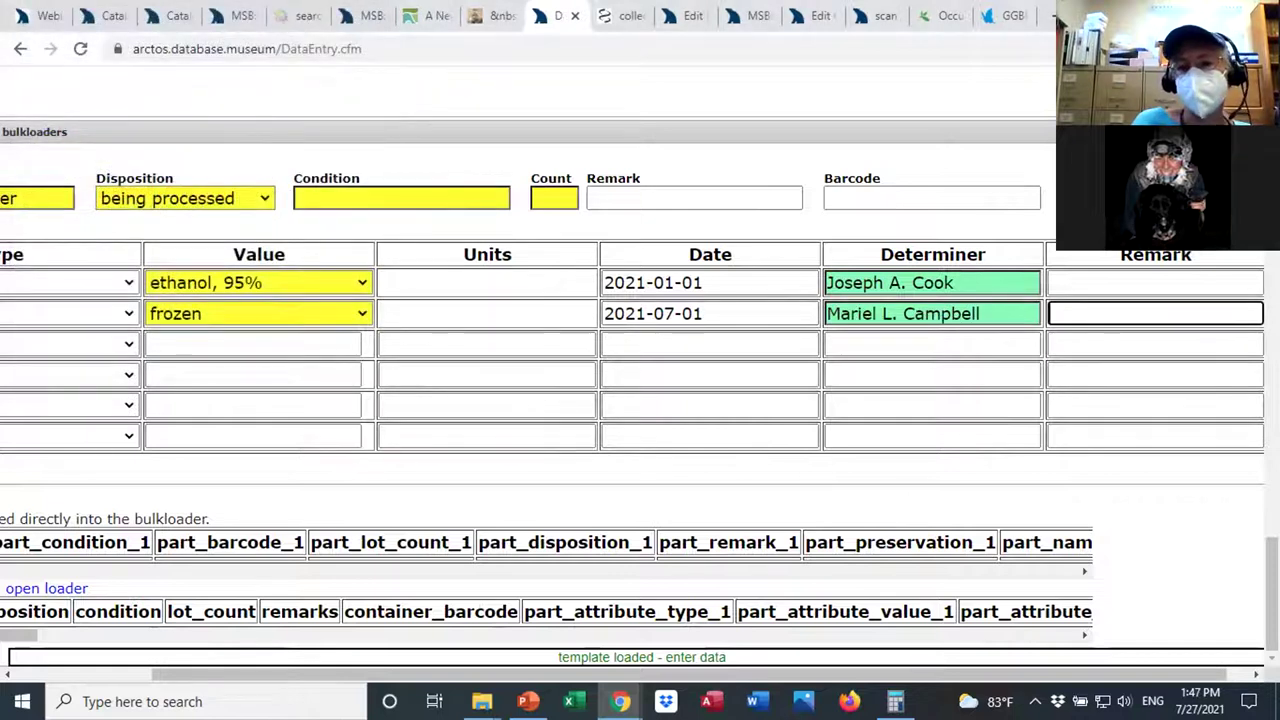
left_click_drag(1157, 674, 1020, 674)
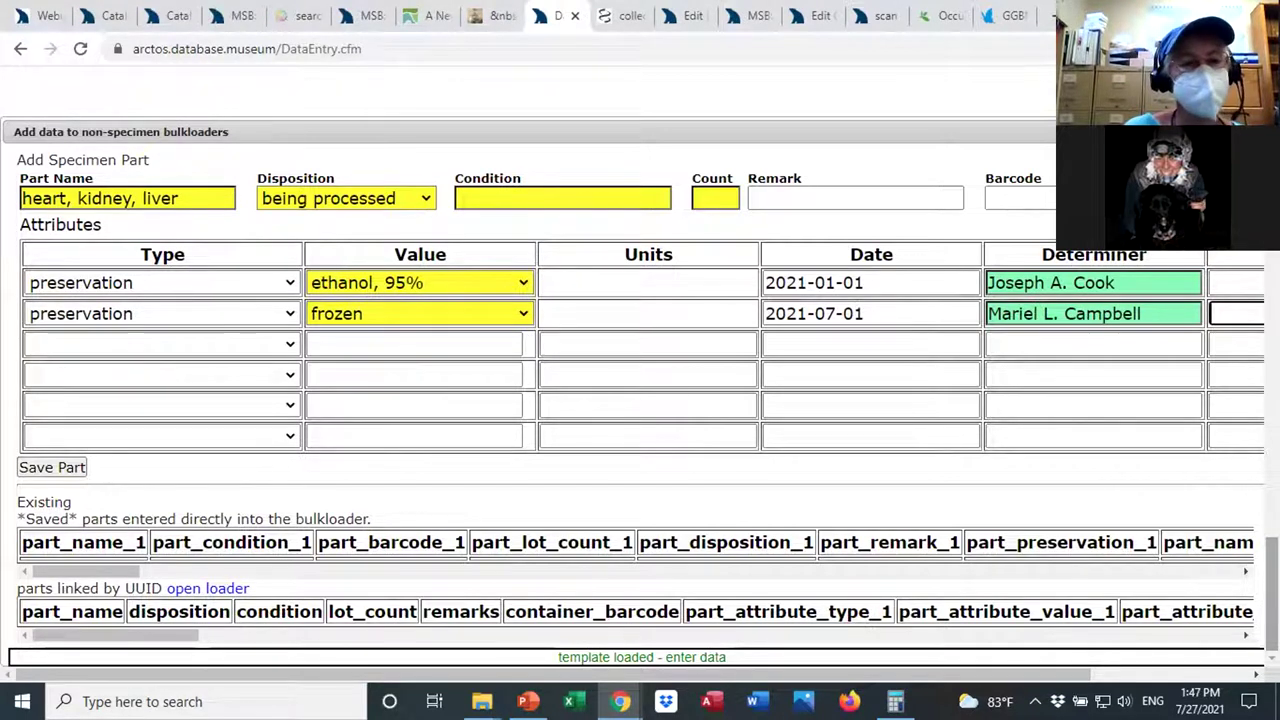
scroll(640, 440, "up", 1)
scroll(640, 440, "up", 1)
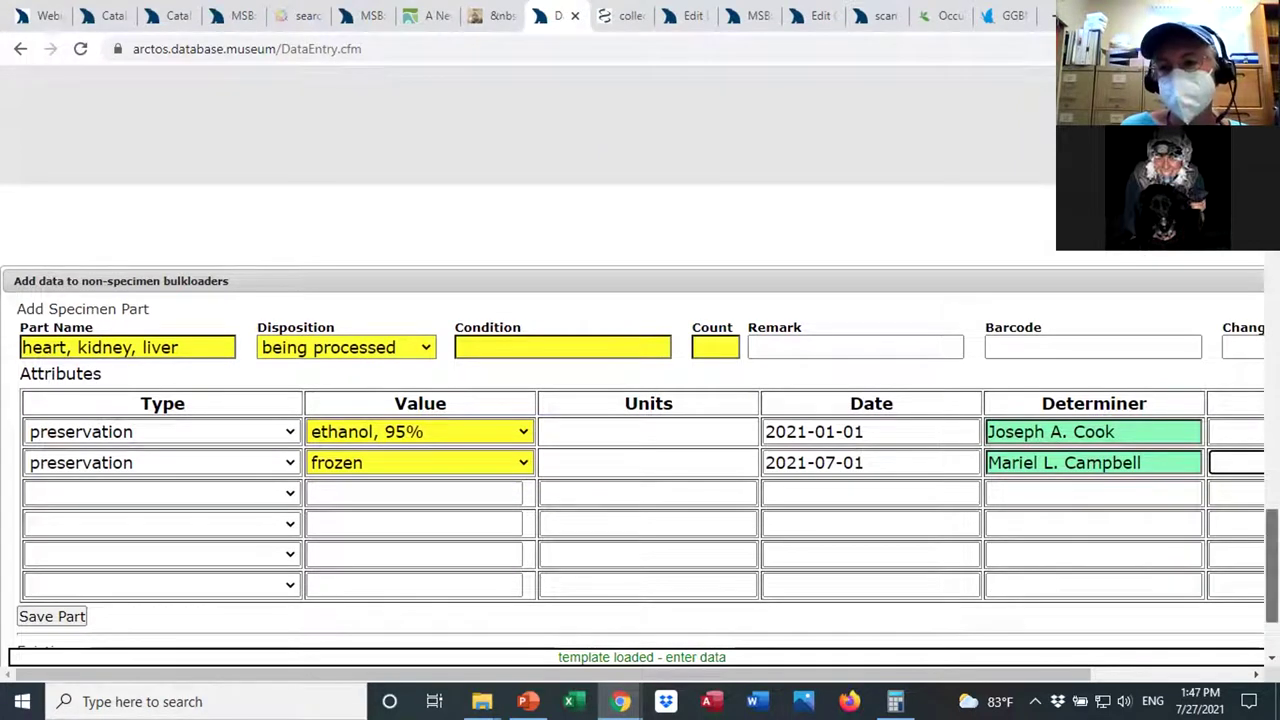
scroll(640, 440, "down", 1)
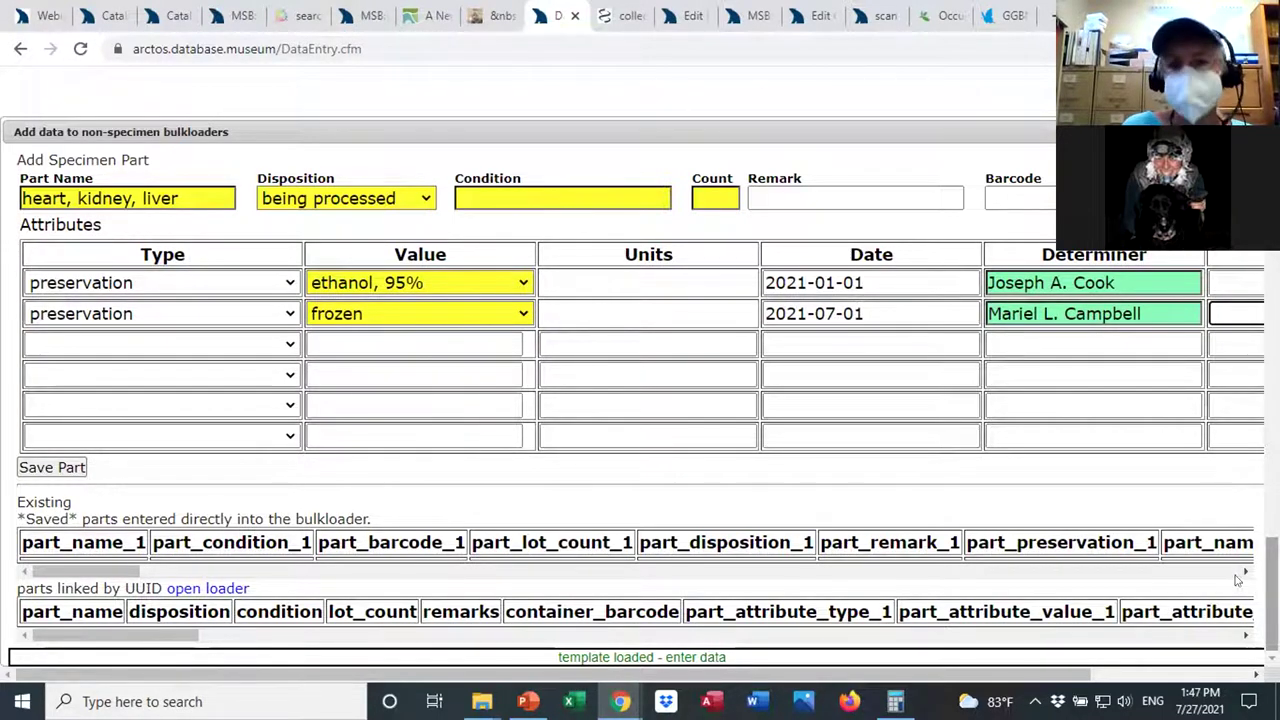
On record MSB:Mamm:210449, highlight the same-individual relationship and scroll to the parts.
left_click(752, 18)
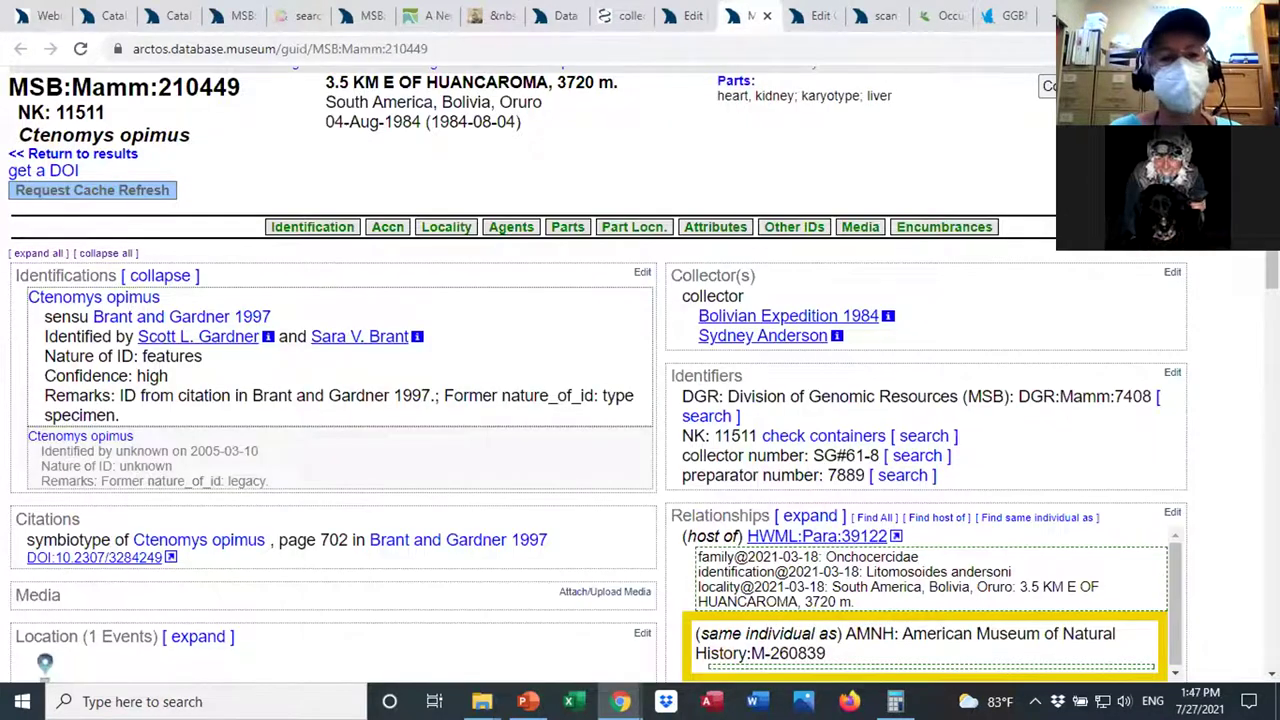
scroll(1255, 360, "down", 3)
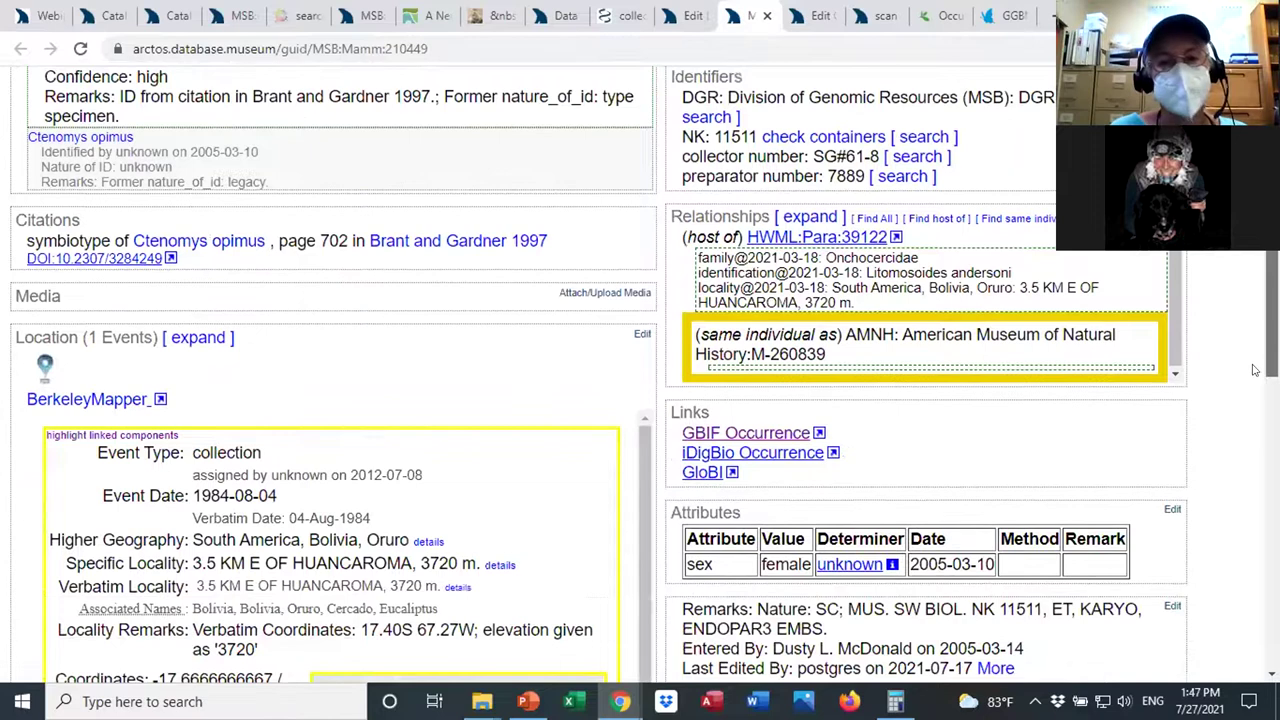
scroll(1255, 370, "down", 8)
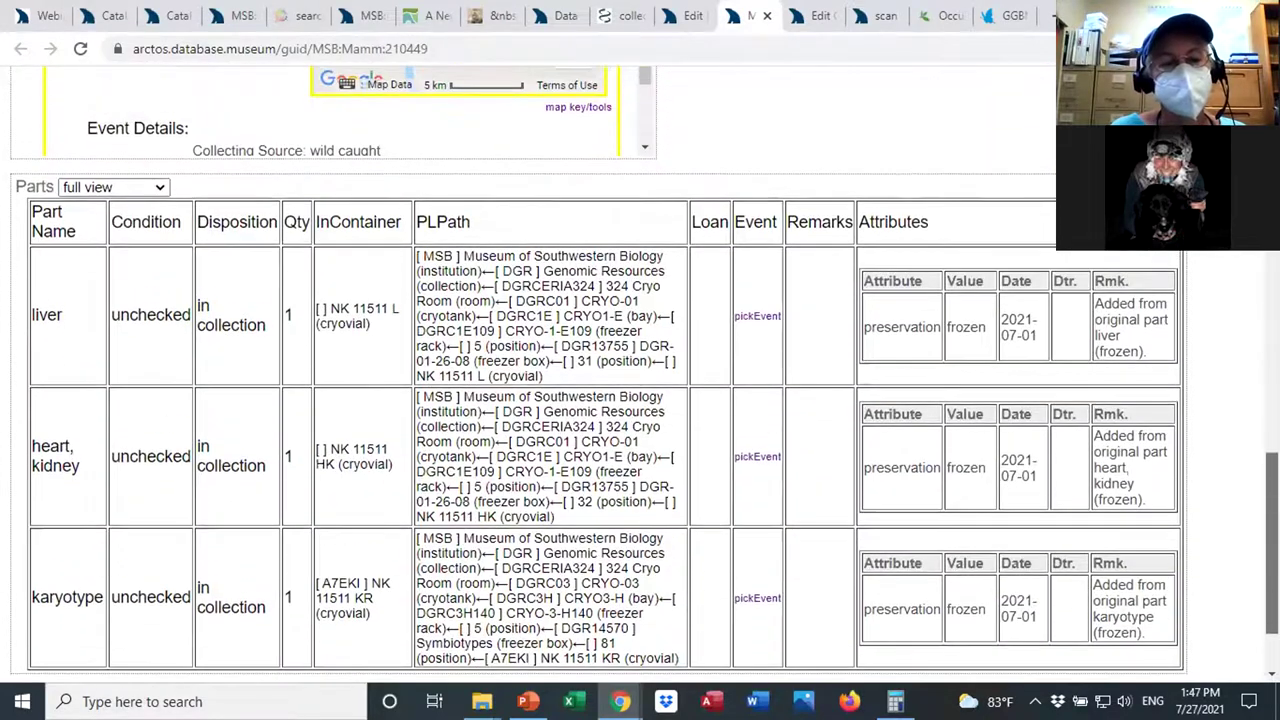
scroll(841, 535, "up", 10)
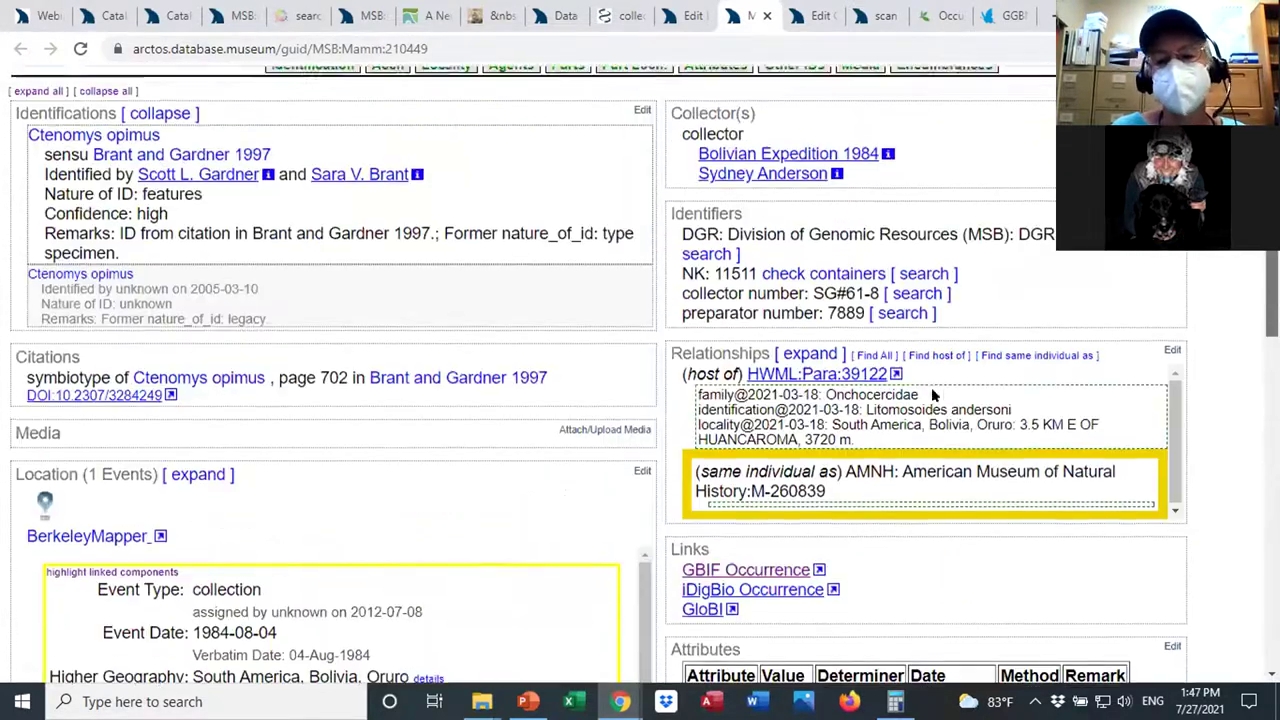
left_click_drag(841, 535, 696, 512)
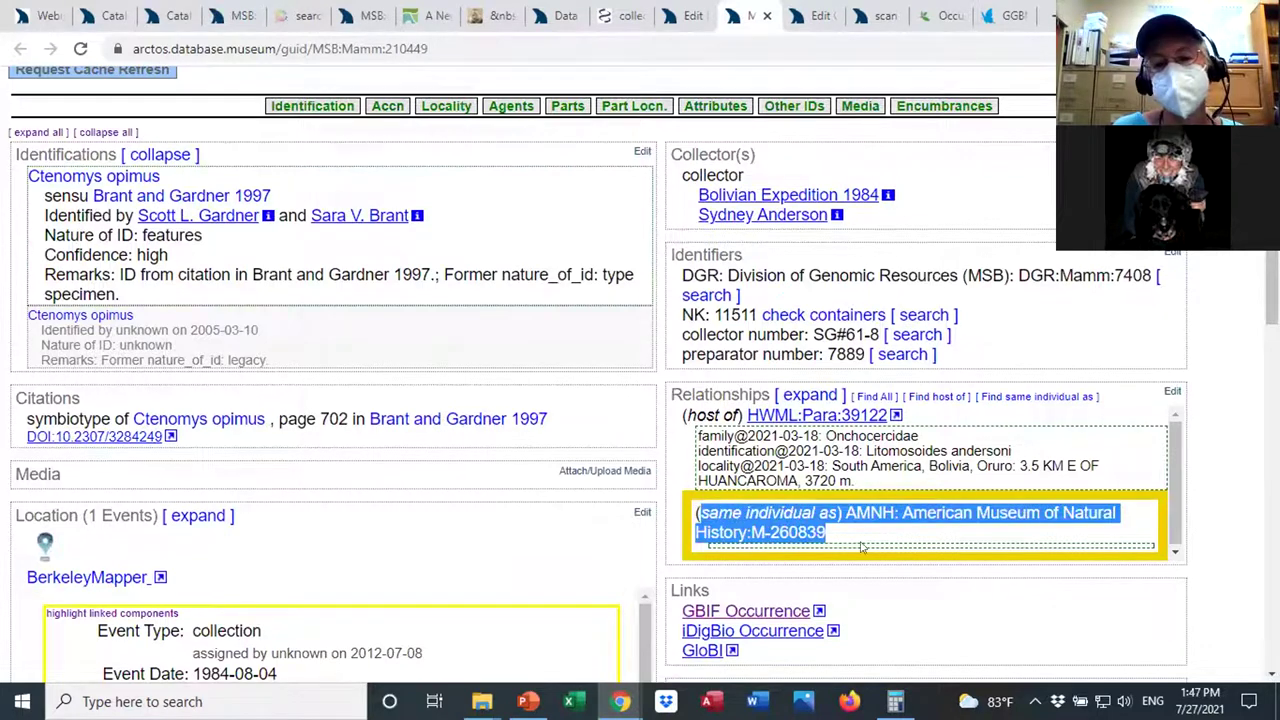
left_click(1227, 394)
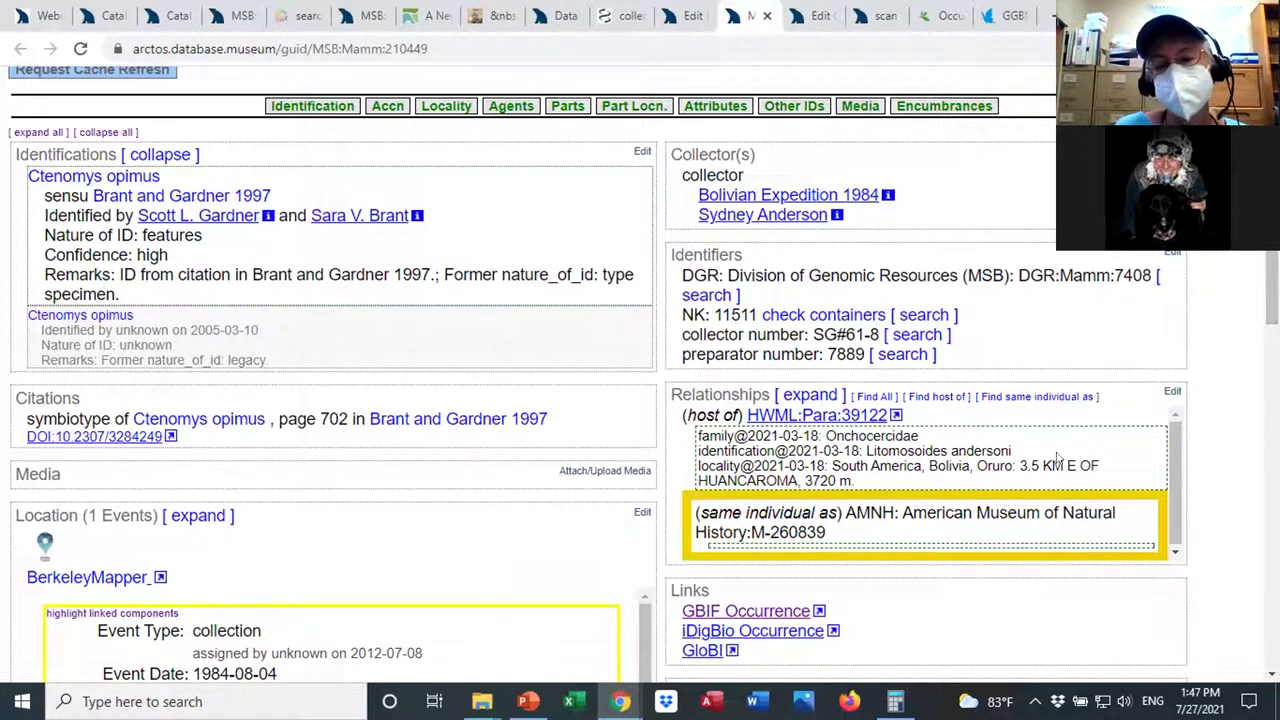
left_click_drag(847, 545, 697, 512)
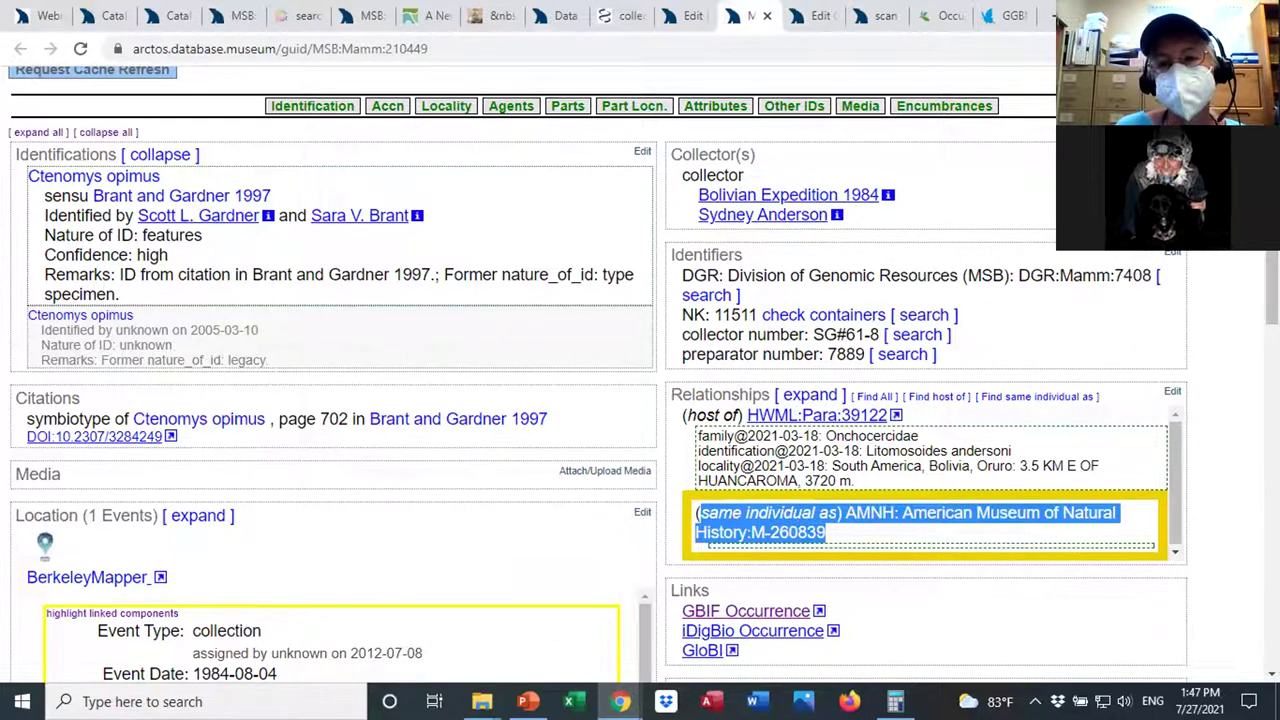
left_click_drag(1272, 280, 1250, 582)
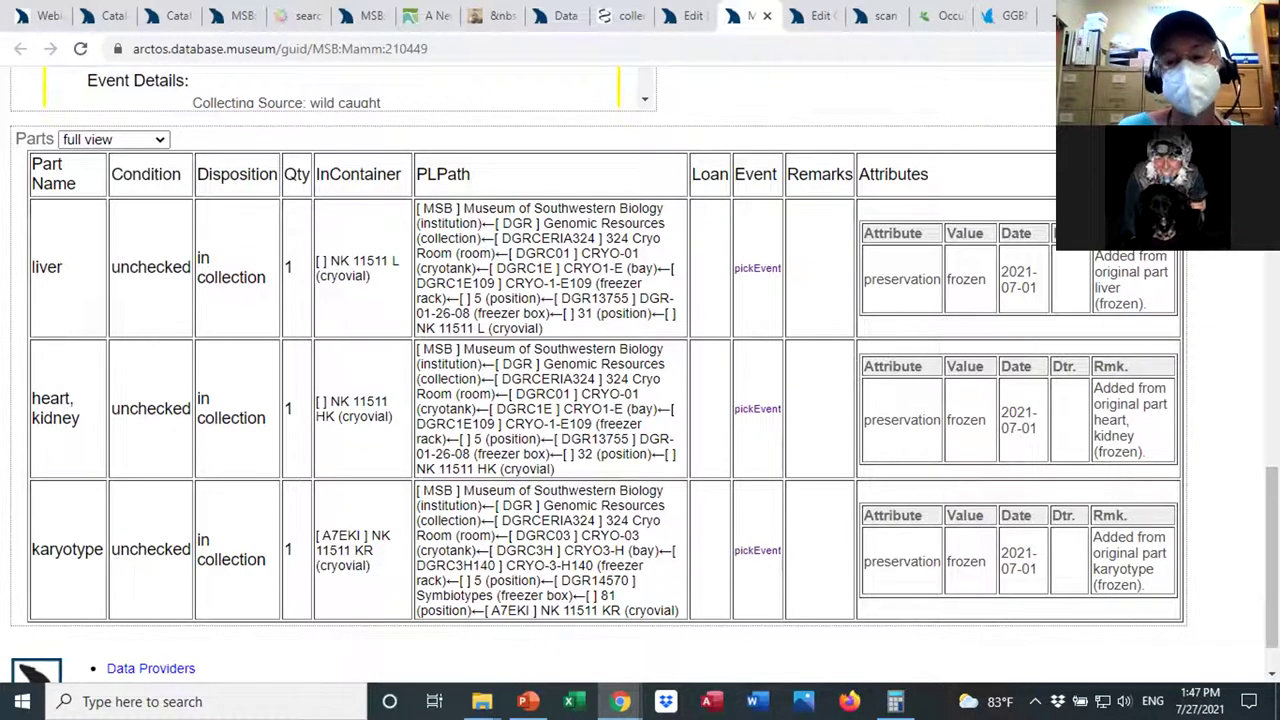
scroll(640, 400, "up", 1)
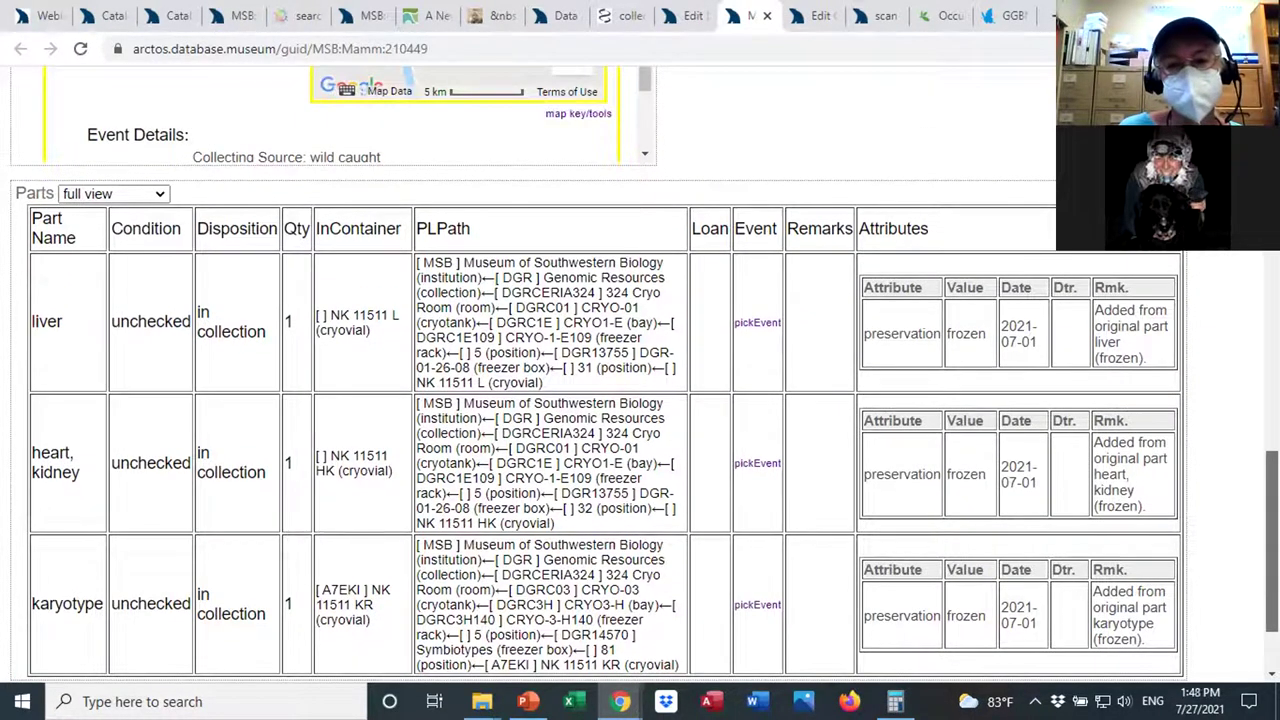
scroll(640, 400, "up", 10)
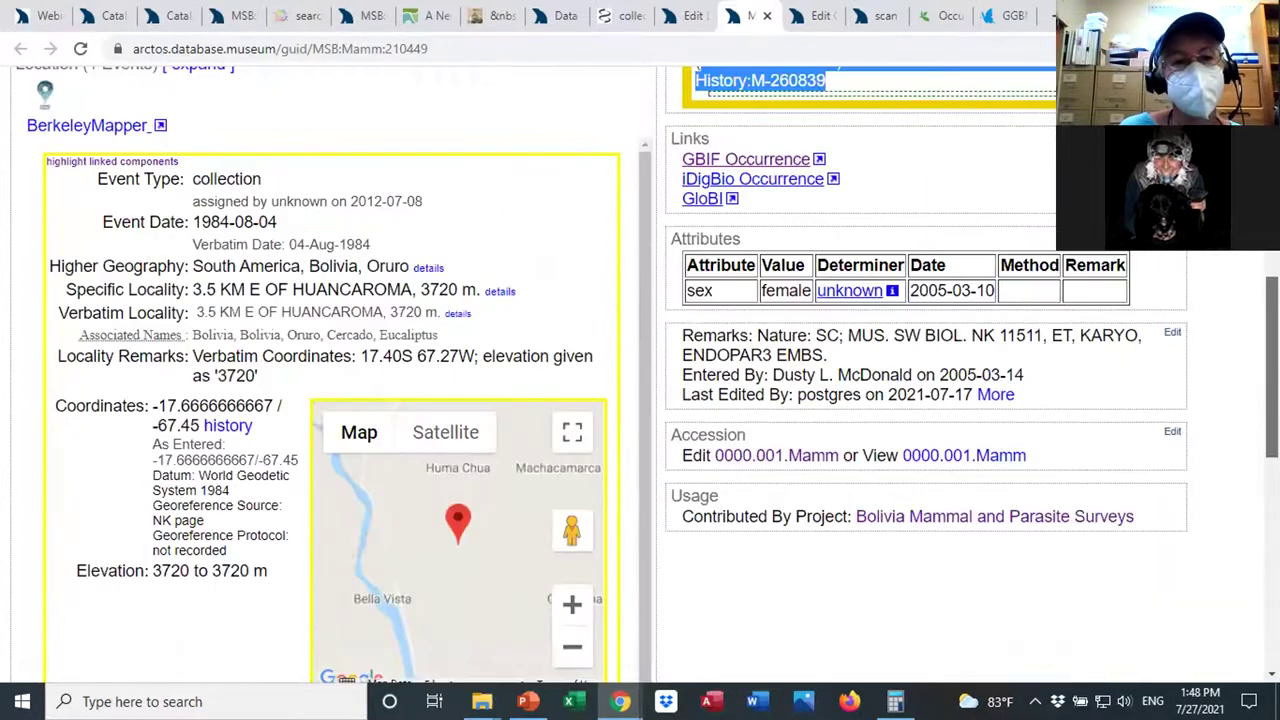
scroll(640, 400, "up", 5)
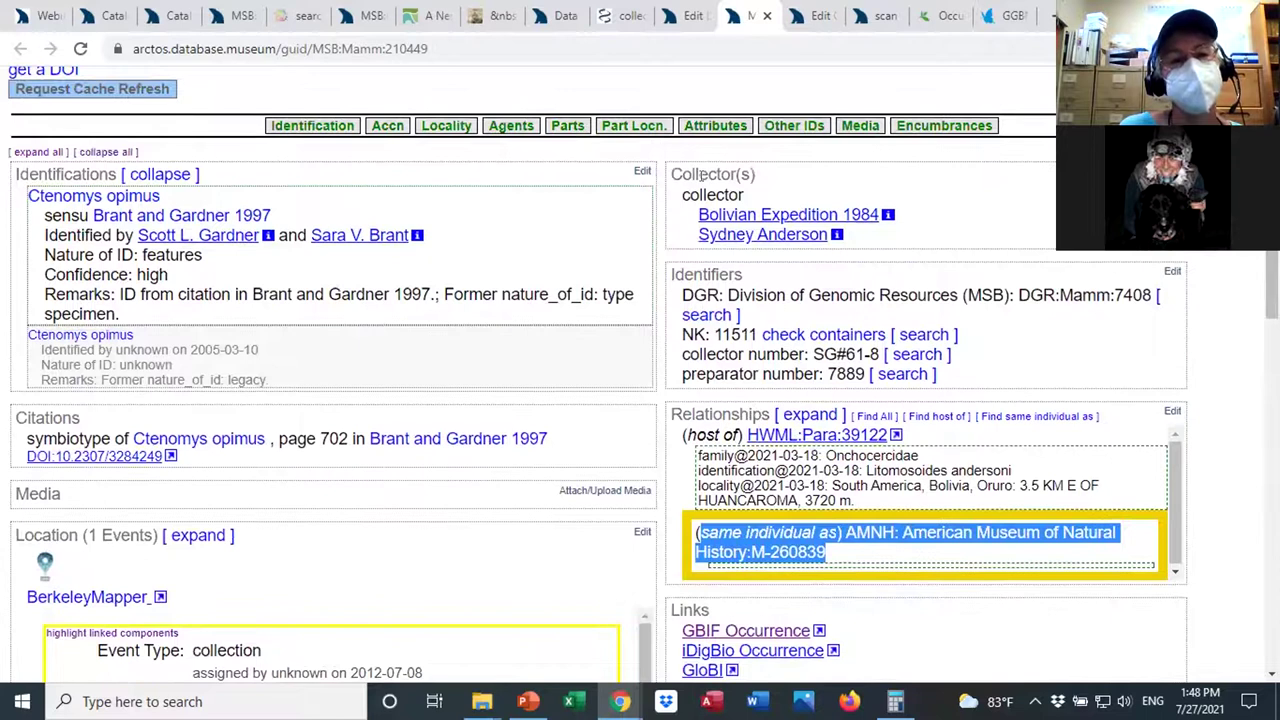
left_click_drag(203, 194, 26, 194)
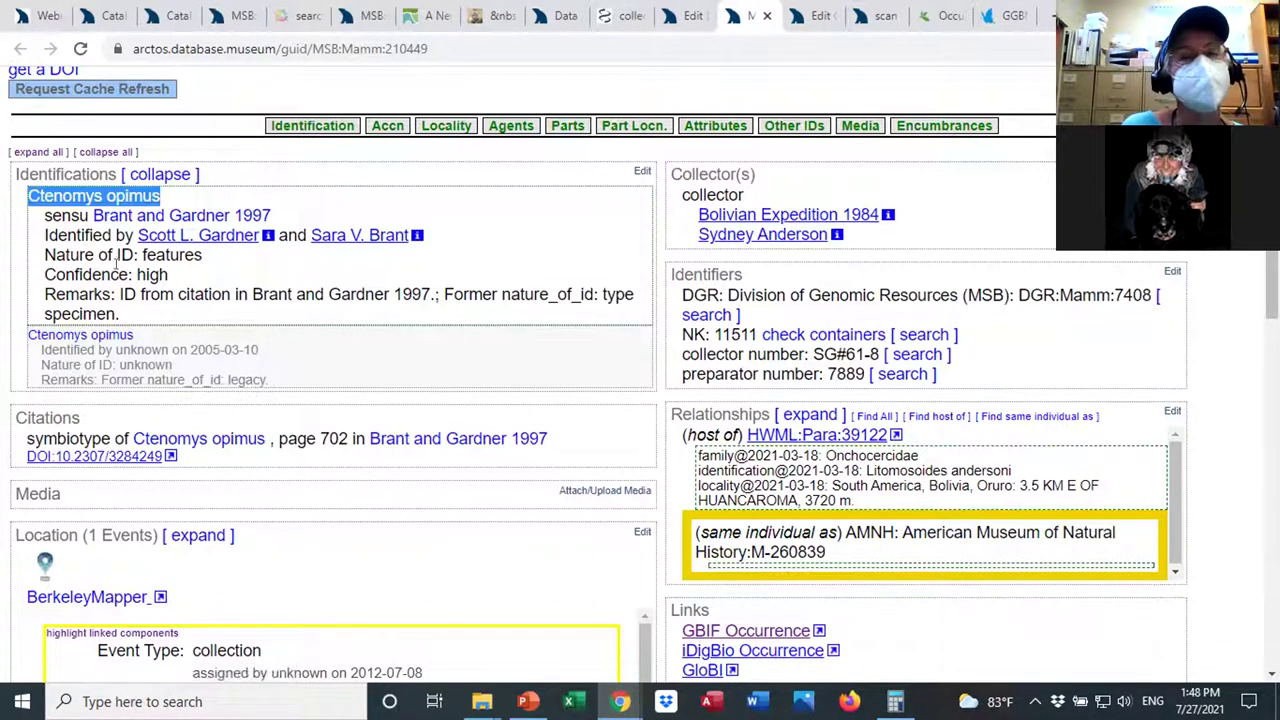
left_click(229, 278)
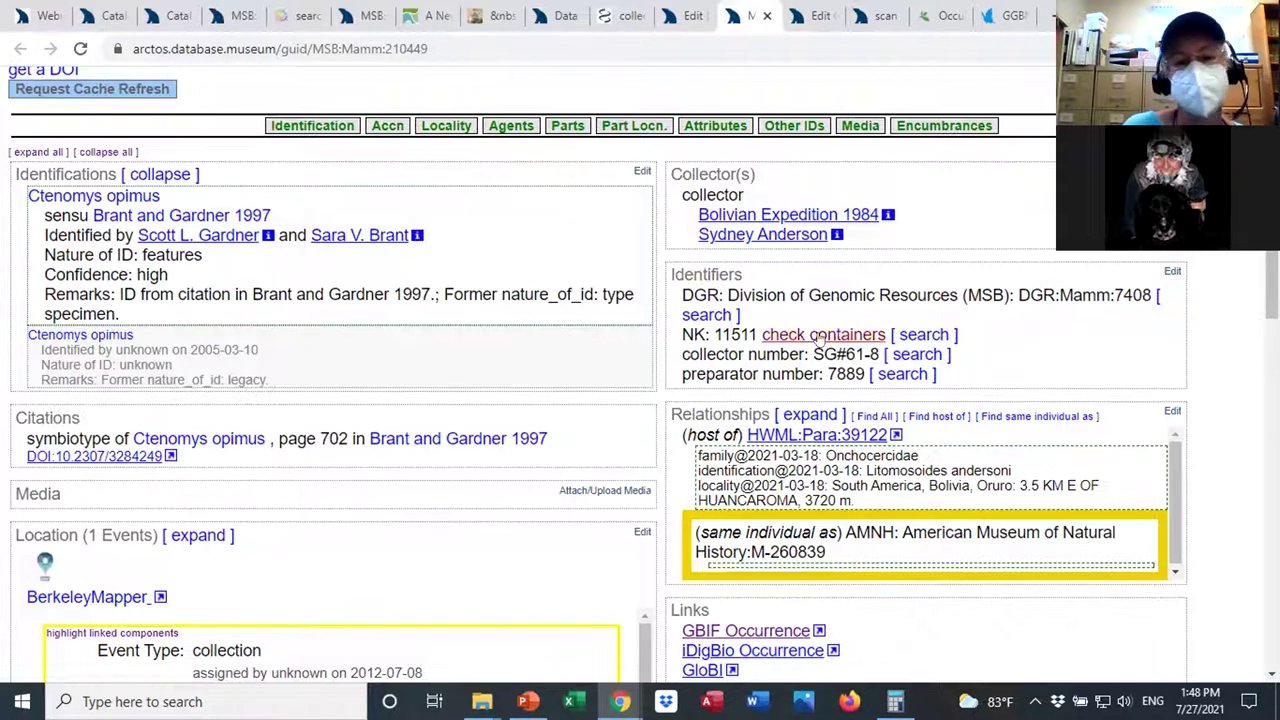
scroll(167, 322, "down", 3)
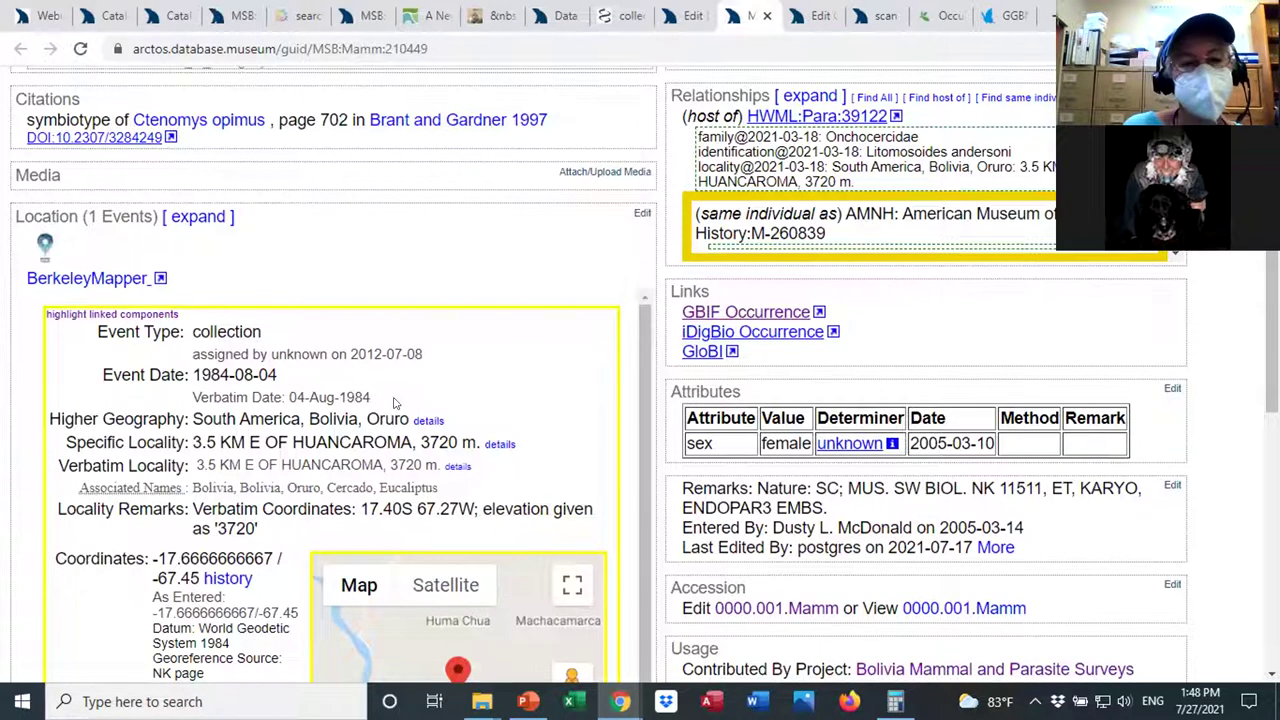
left_click_drag(394, 401, 290, 390)
left_click(472, 402)
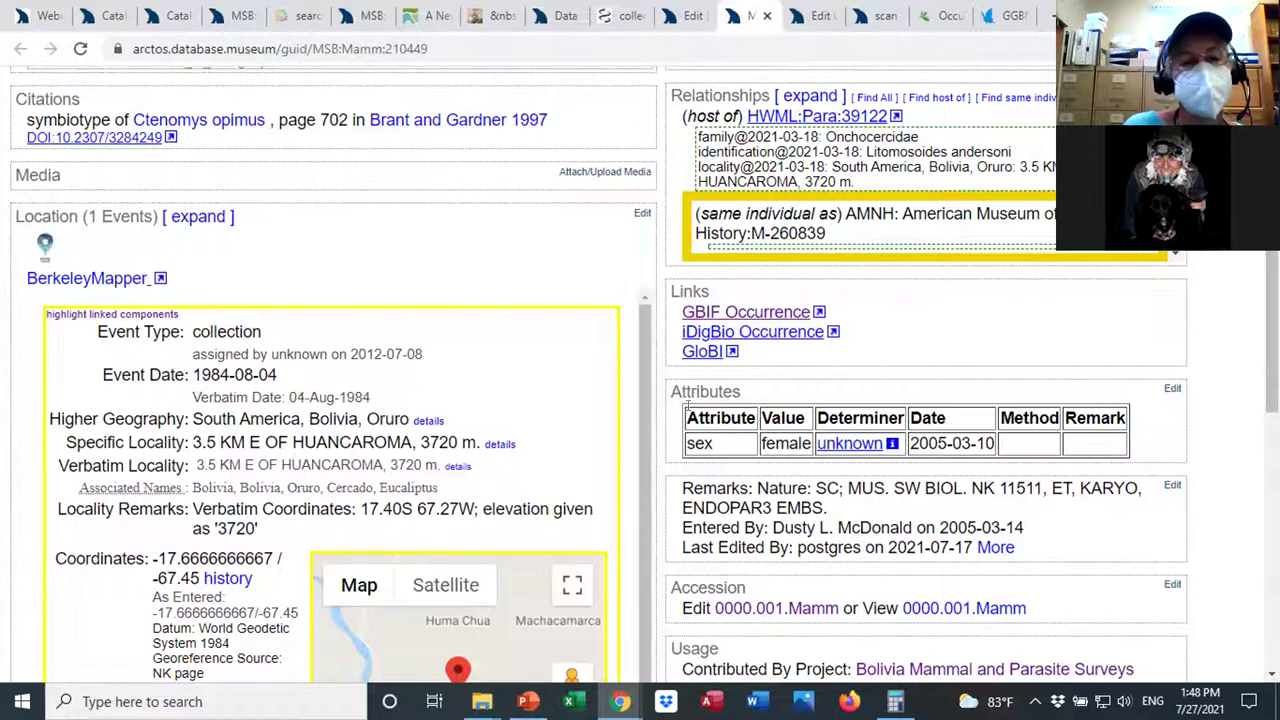
scroll(1085, 357, "down", 8)
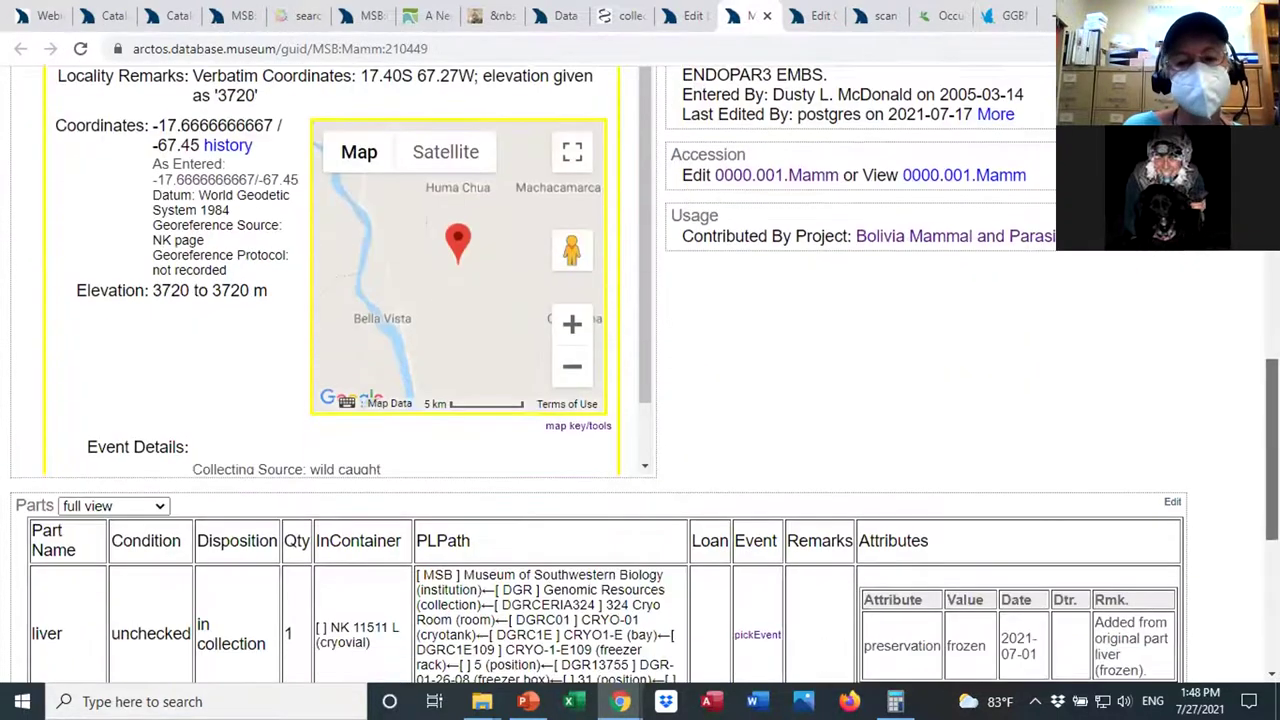
scroll(645, 374, "down", 1)
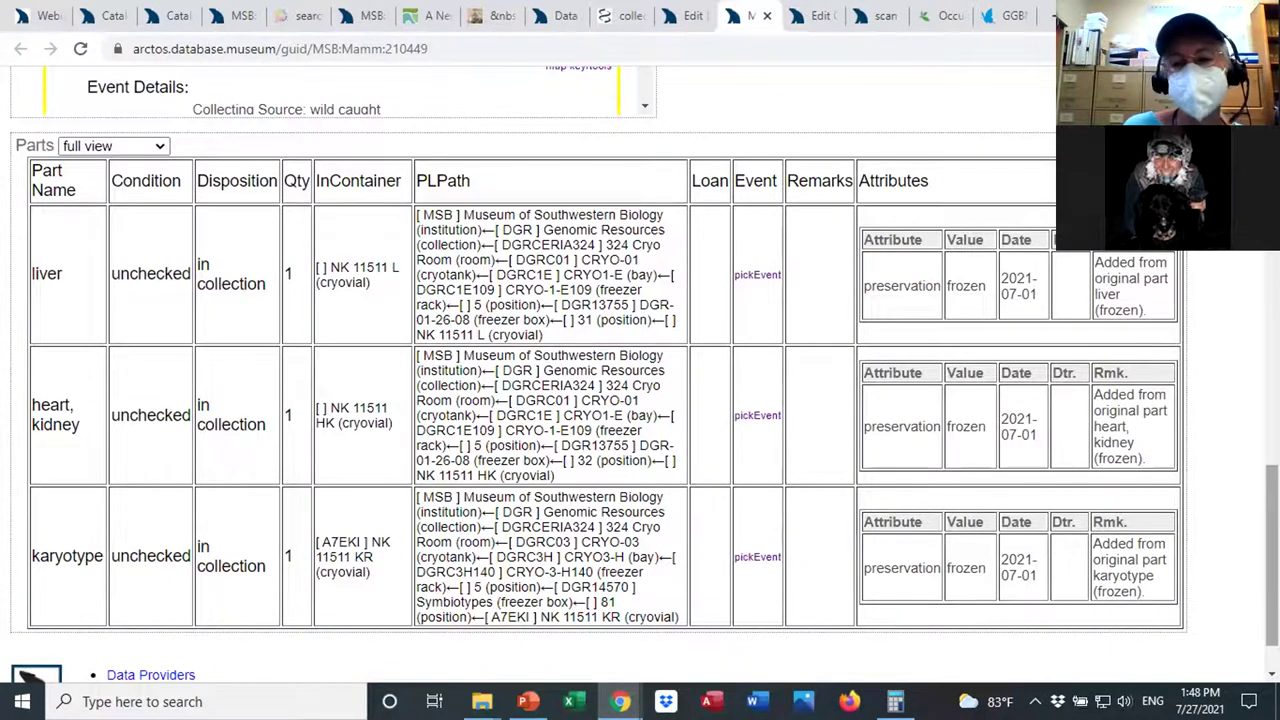
scroll(640, 374, "up", 1)
scroll(640, 374, "down", 1)
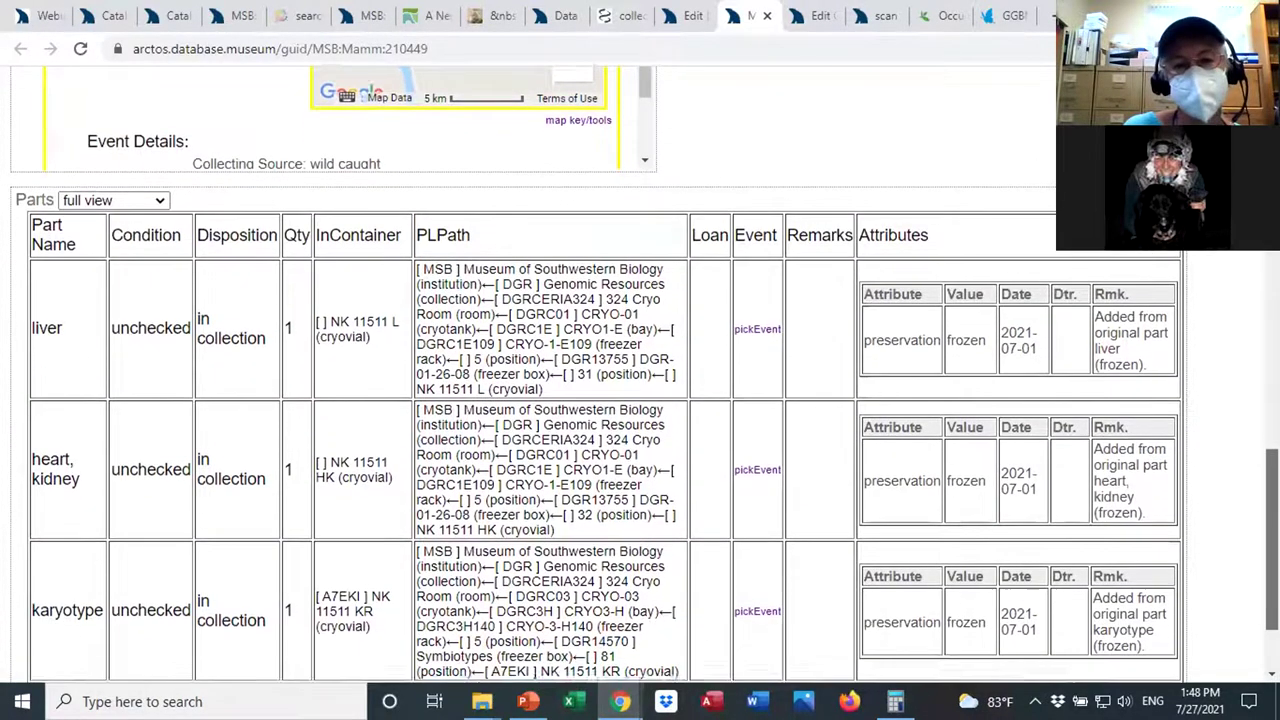
scroll(640, 374, "up", 4)
scroll(640, 374, "up", 7)
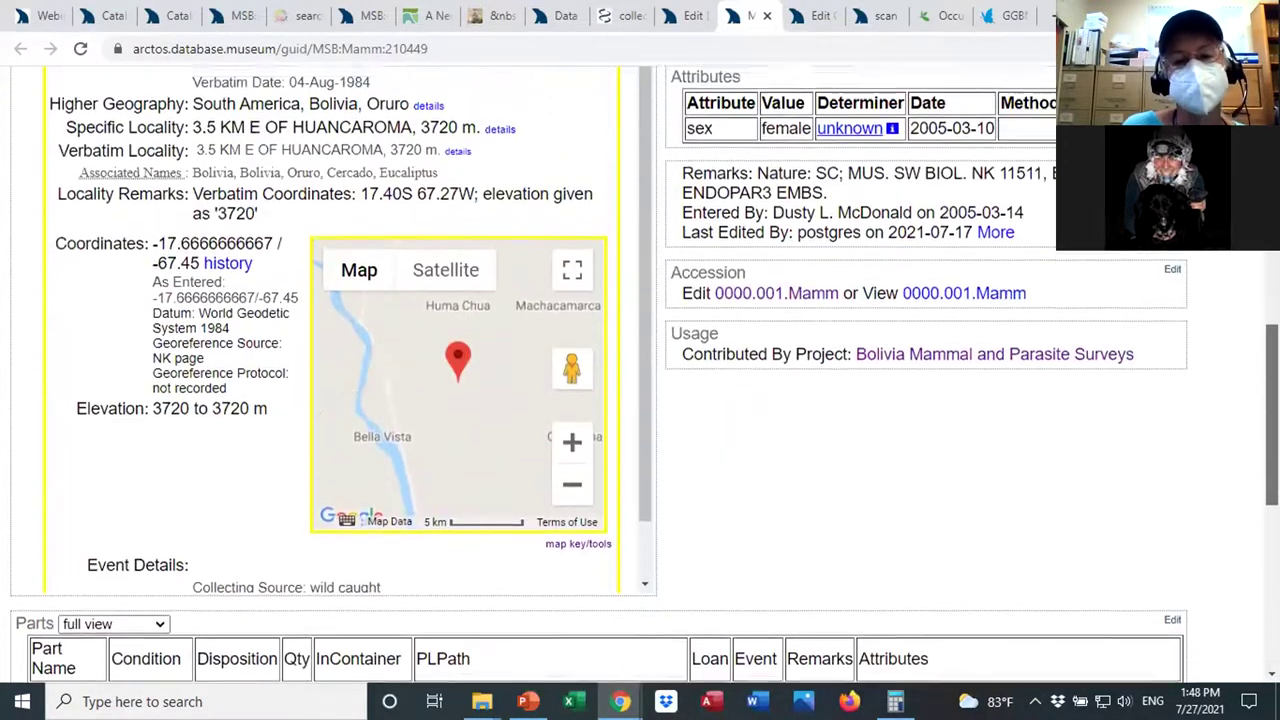
scroll(640, 374, "up", 1)
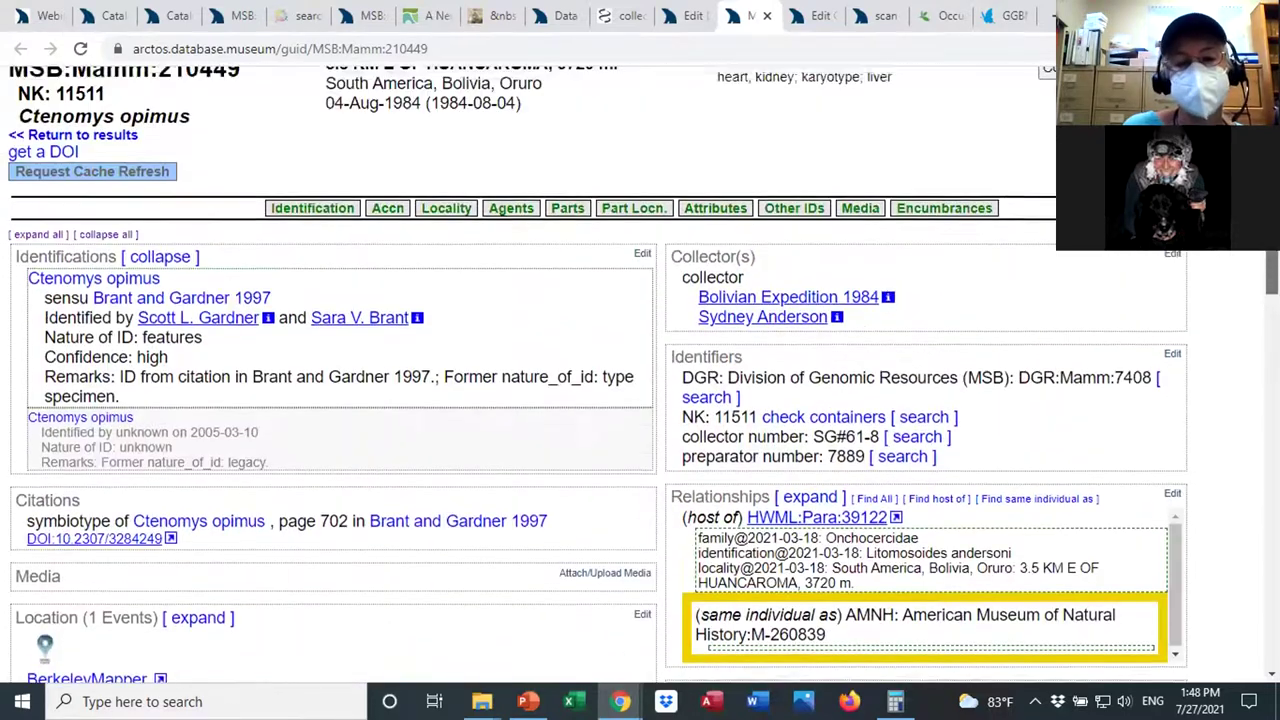
scroll(640, 374, "down", 1)
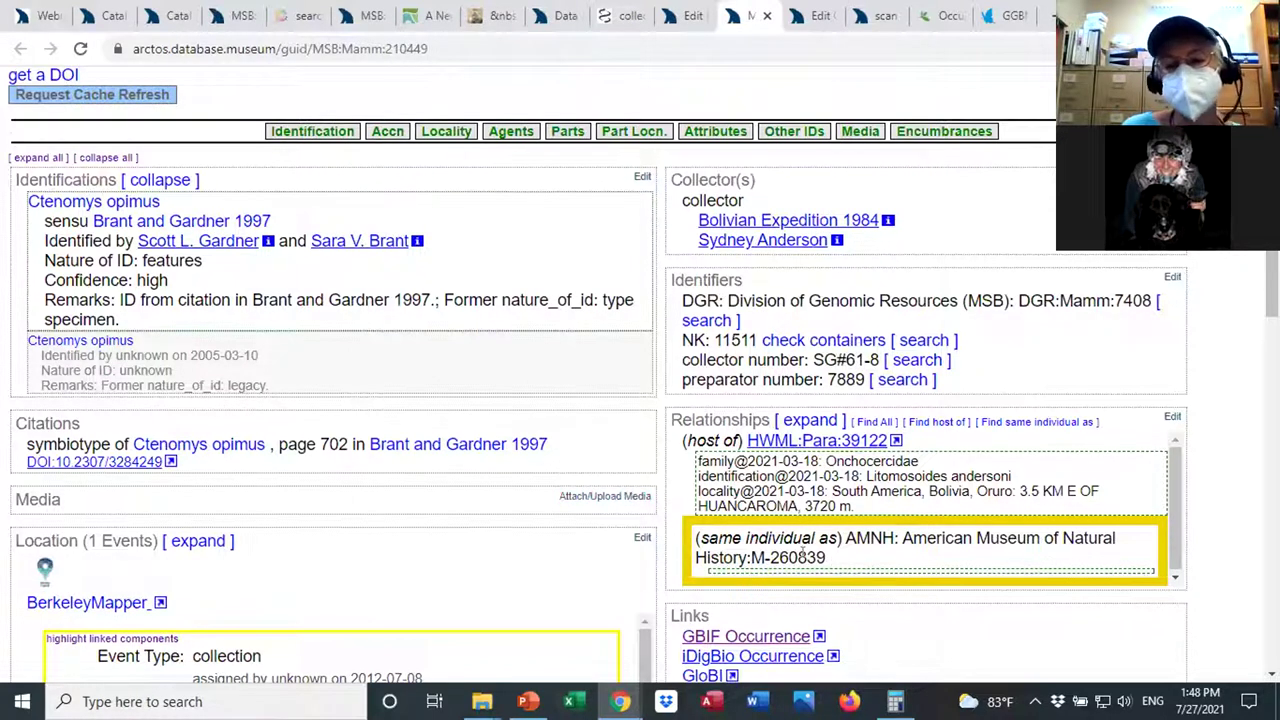
left_click_drag(830, 566, 689, 535)
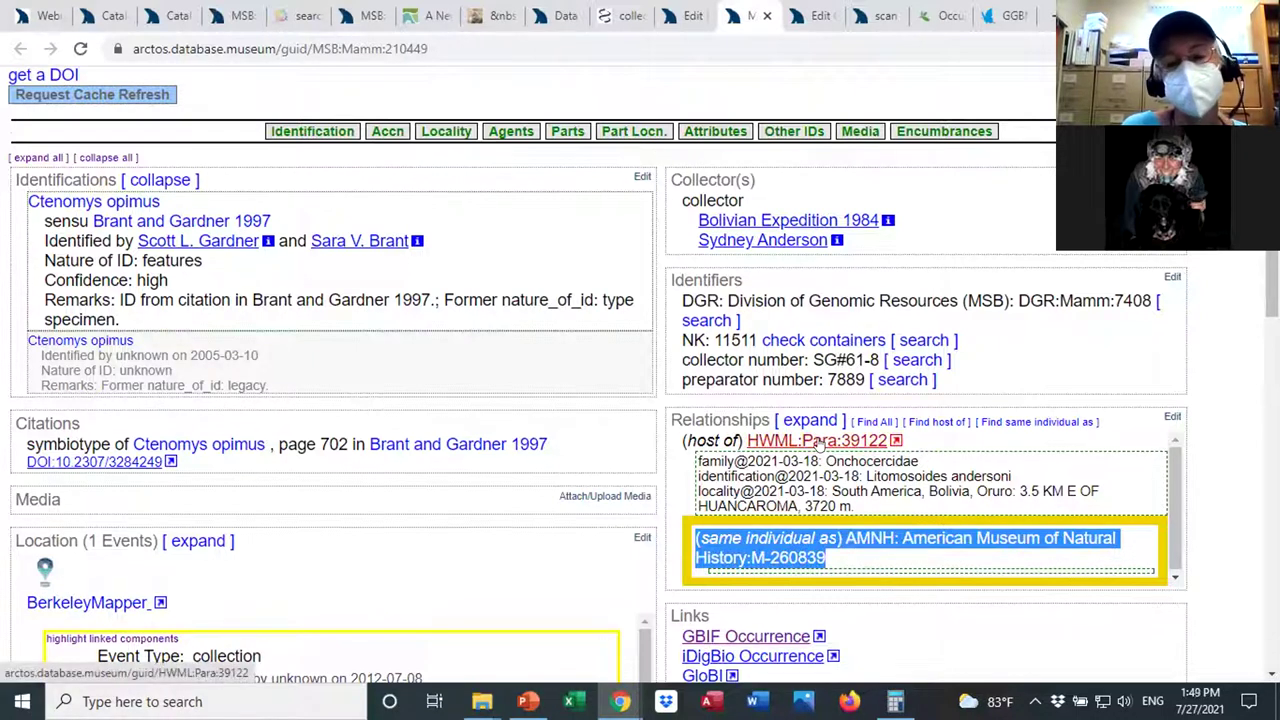
left_click(818, 441)
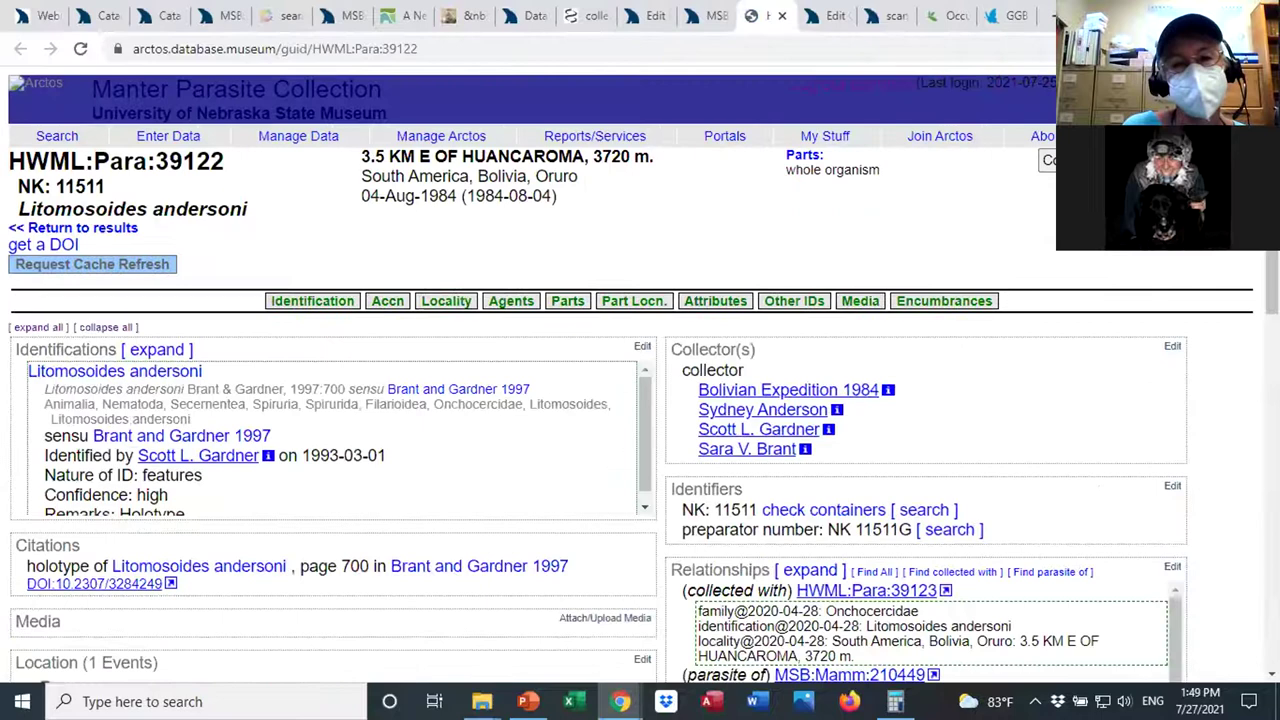
scroll(1238, 414, "down", 3)
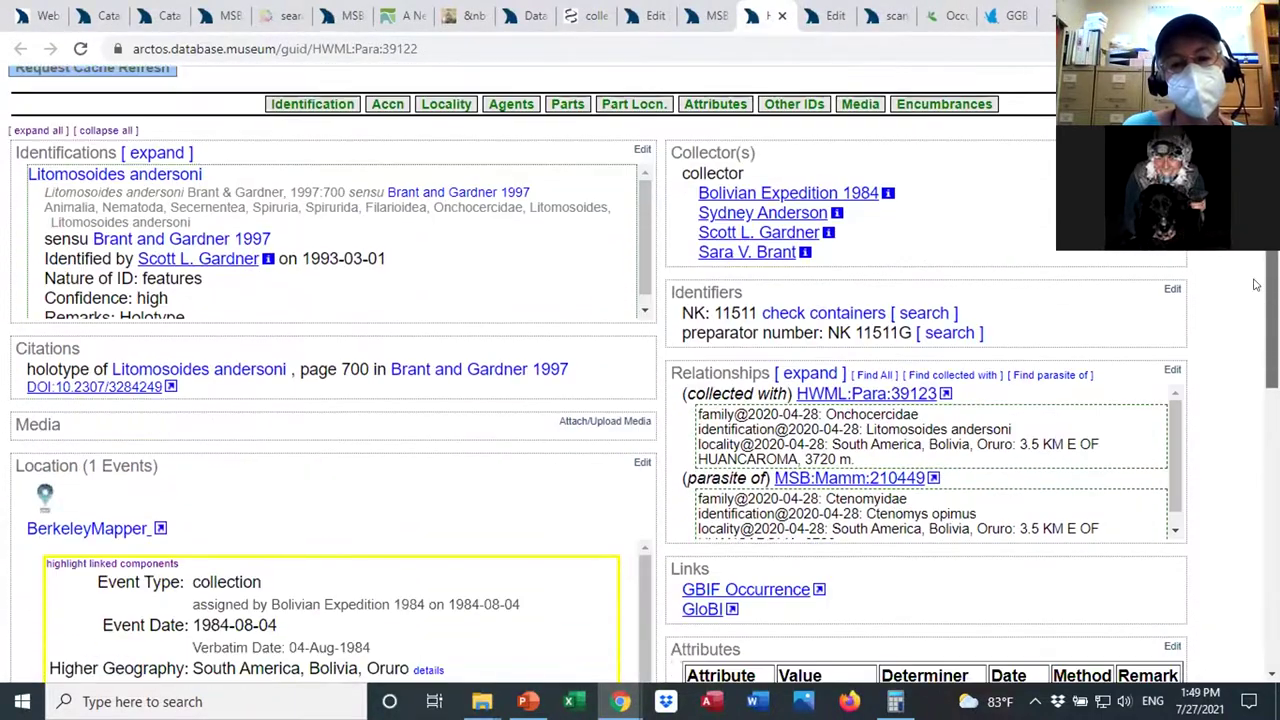
scroll(1238, 414, "down", 3)
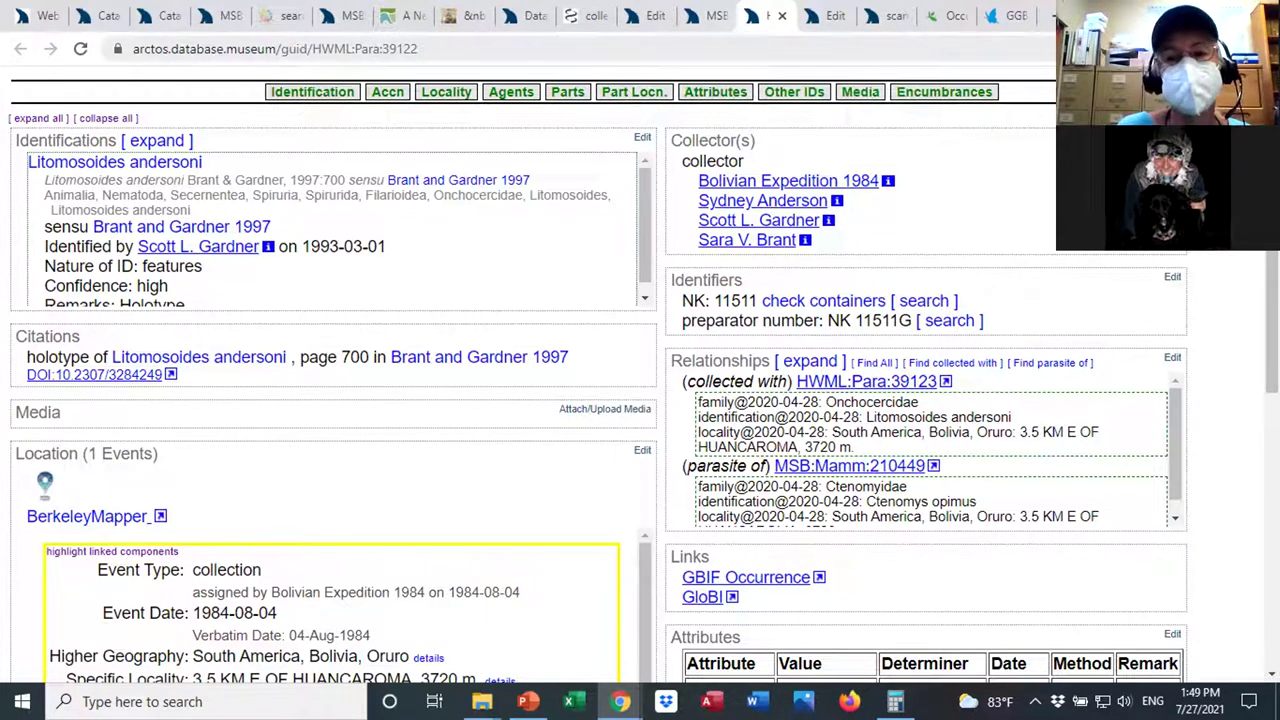
left_click(705, 28)
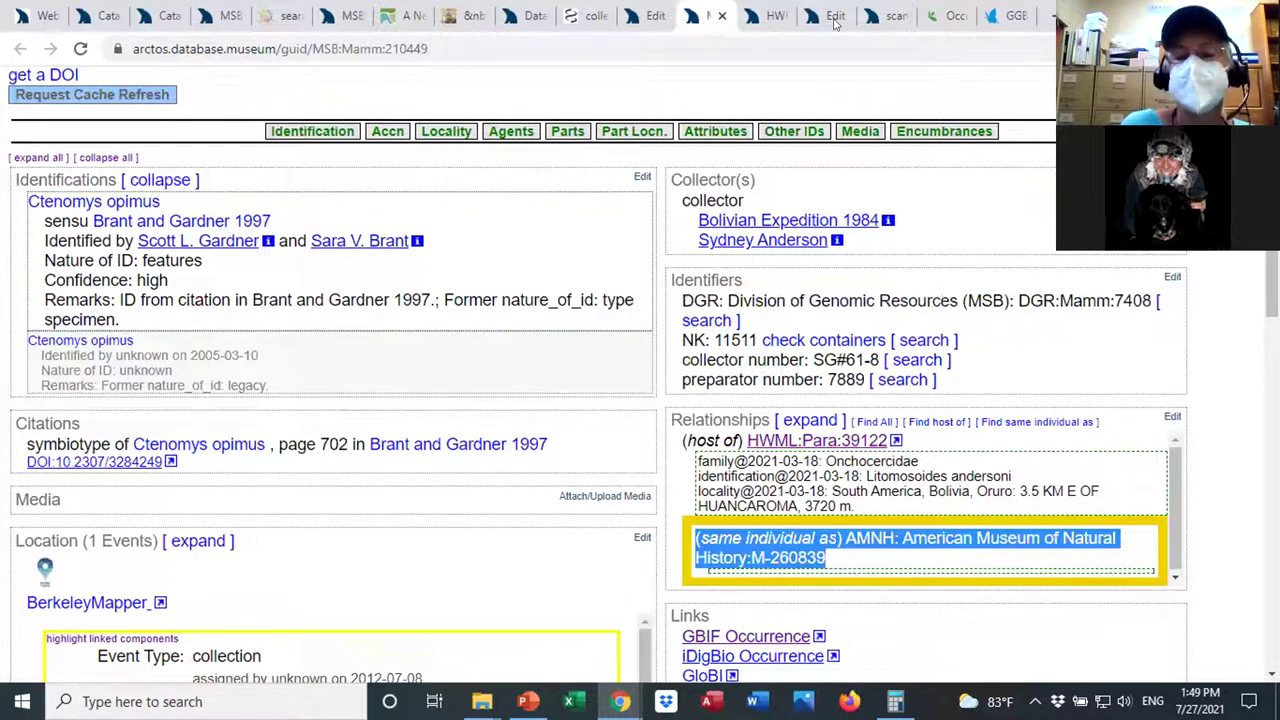
Go to record MSB:Mamm:289396 and expand its full identification history.
scroll(640, 380, "up", 2)
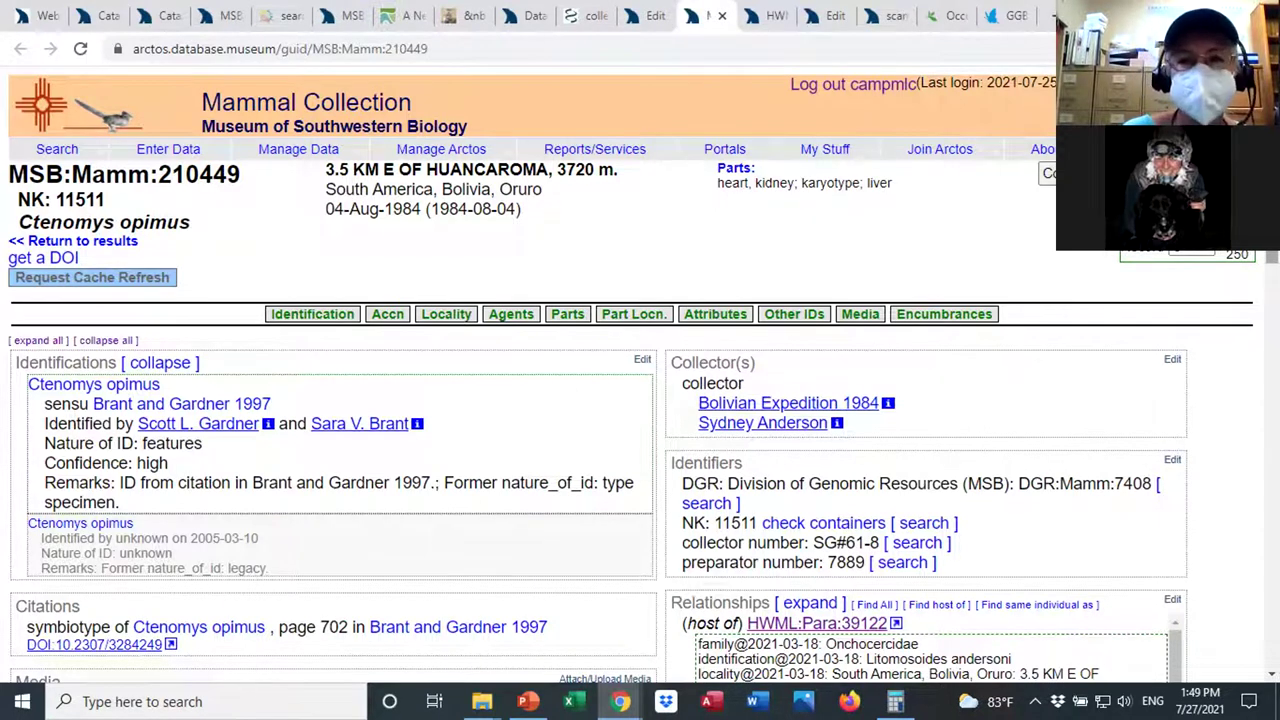
scroll(640, 400, "down", 2)
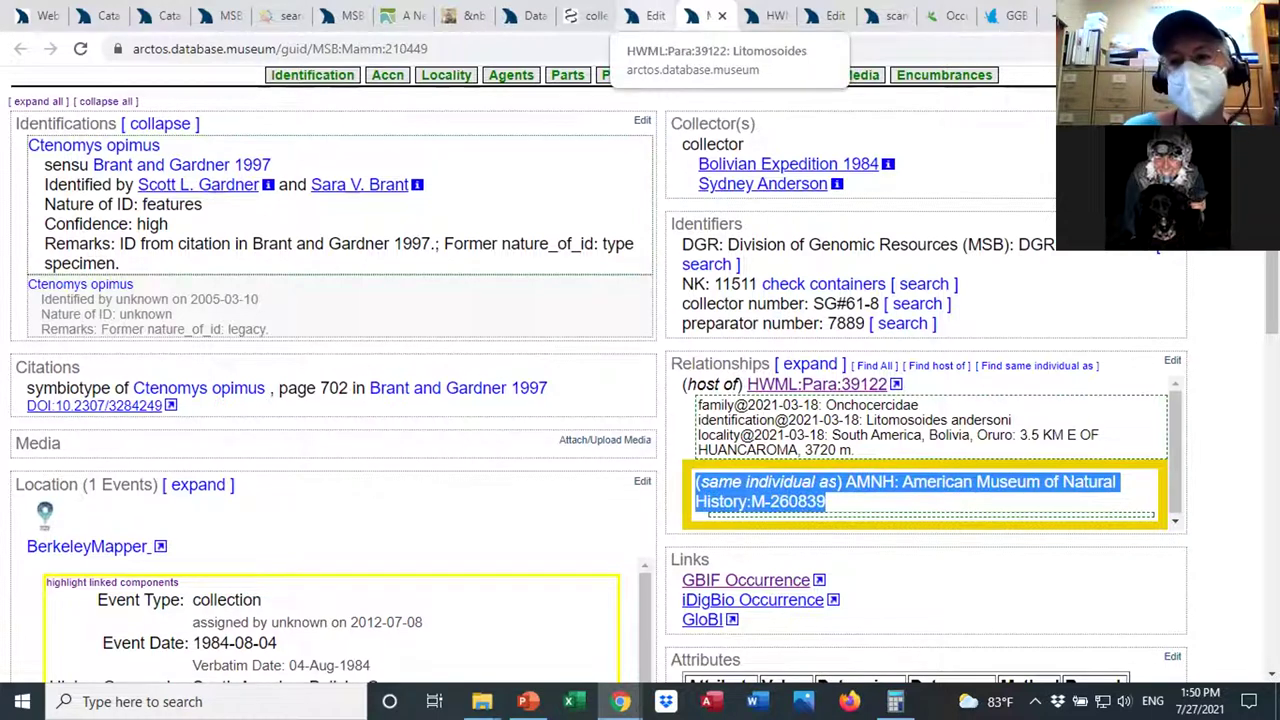
scroll(406, 174, "up", 1)
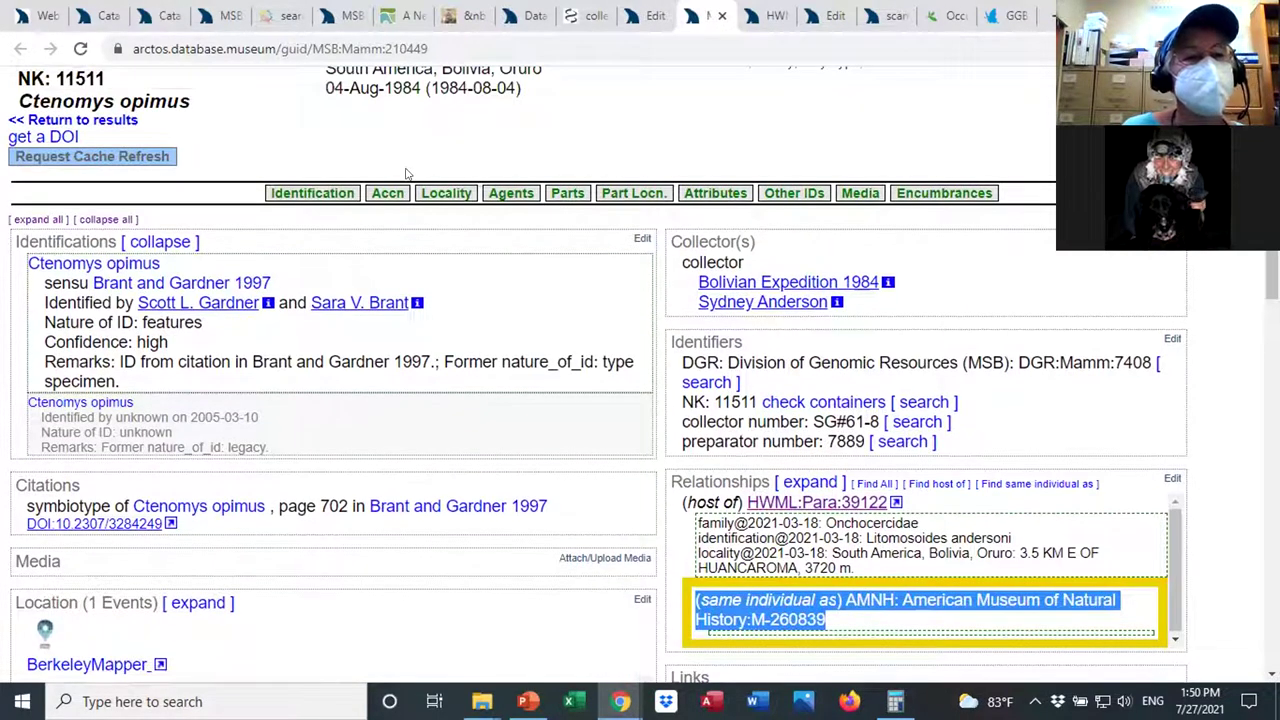
left_click(650, 17)
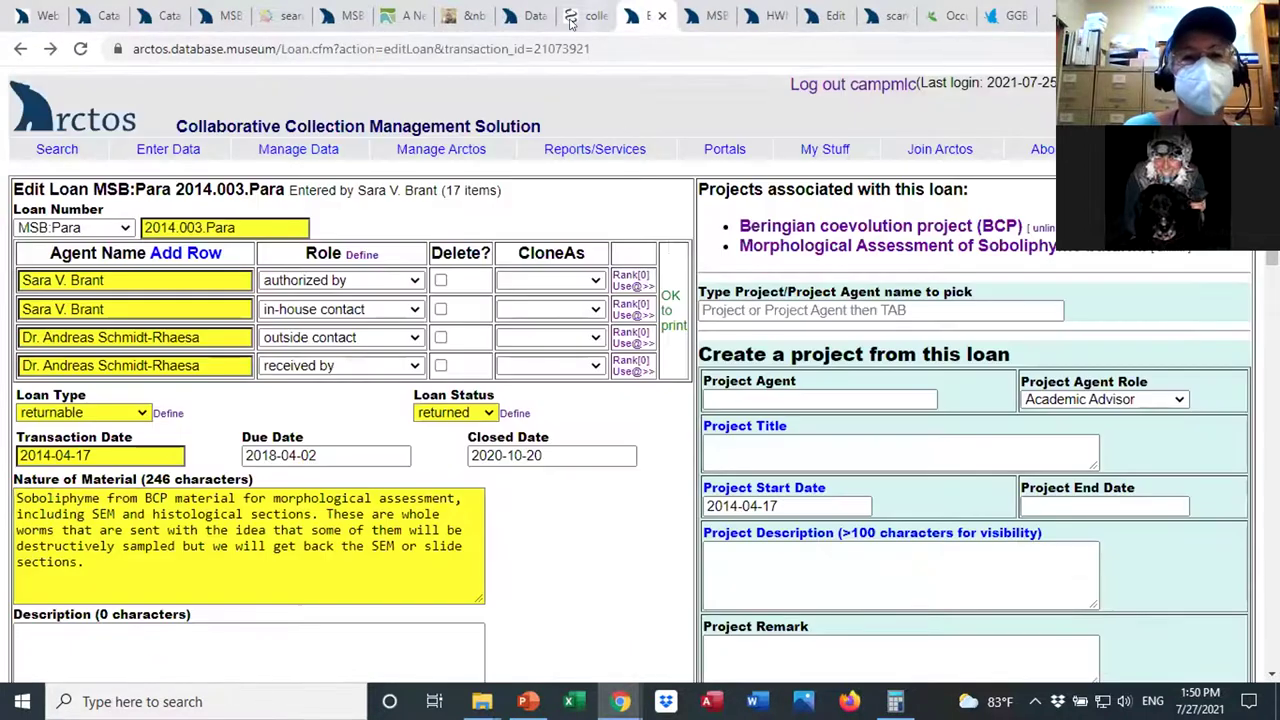
left_click(518, 18)
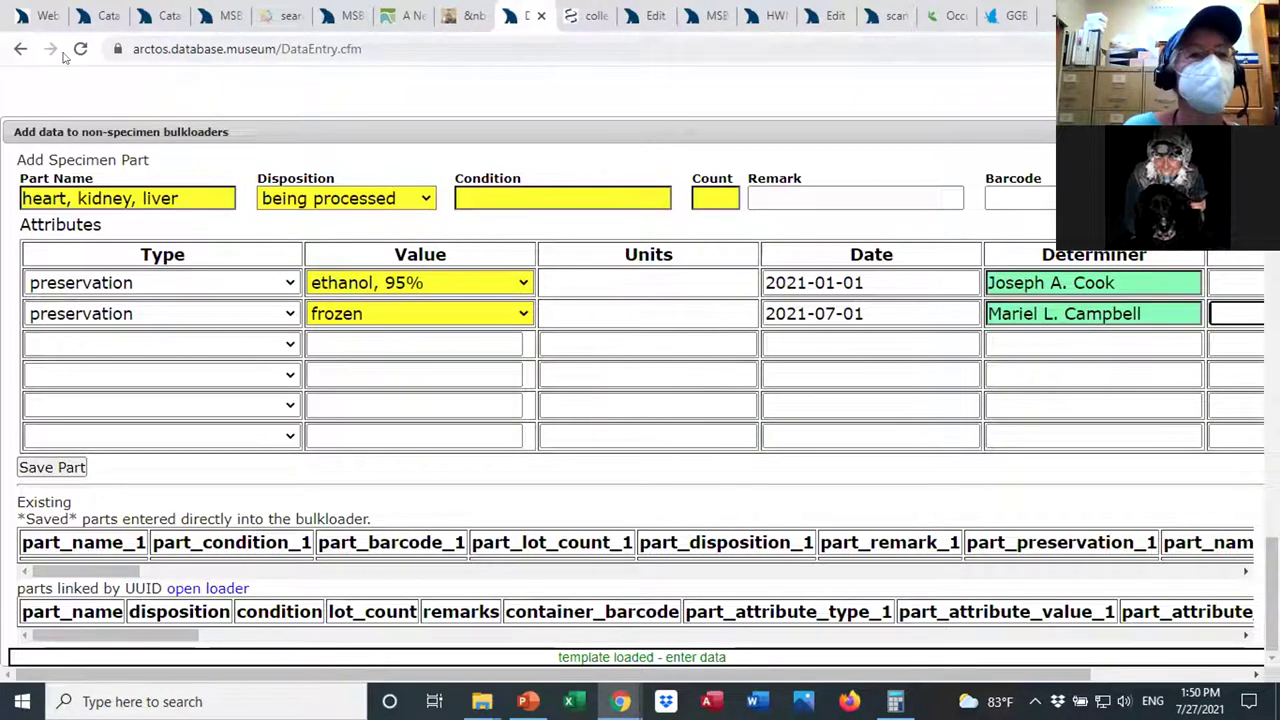
left_click(20, 48)
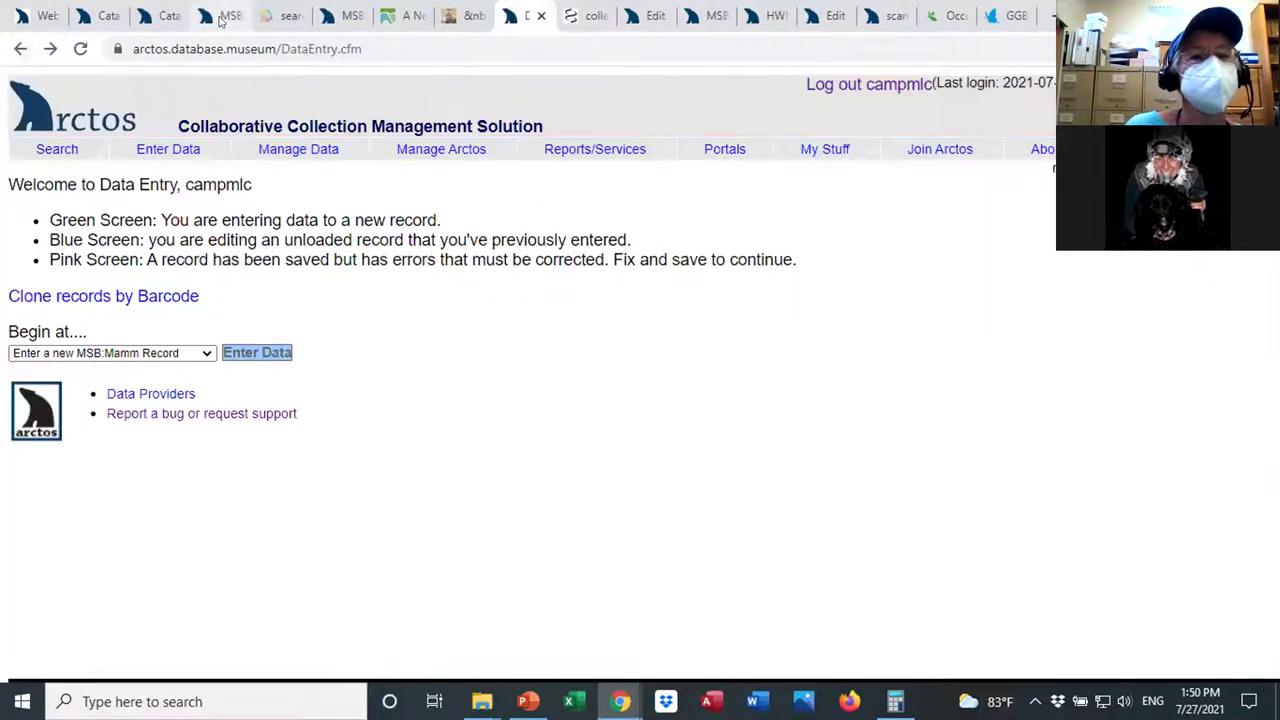
left_click(216, 16)
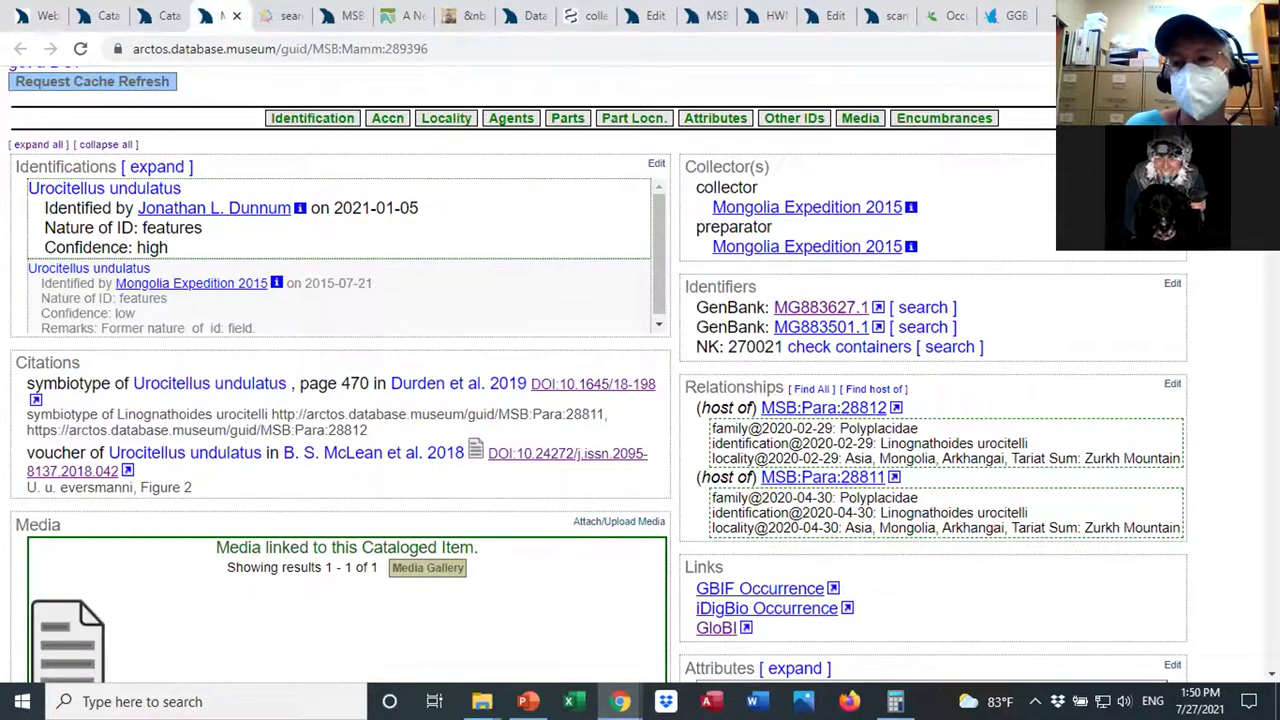
scroll(640, 370, "up", 2)
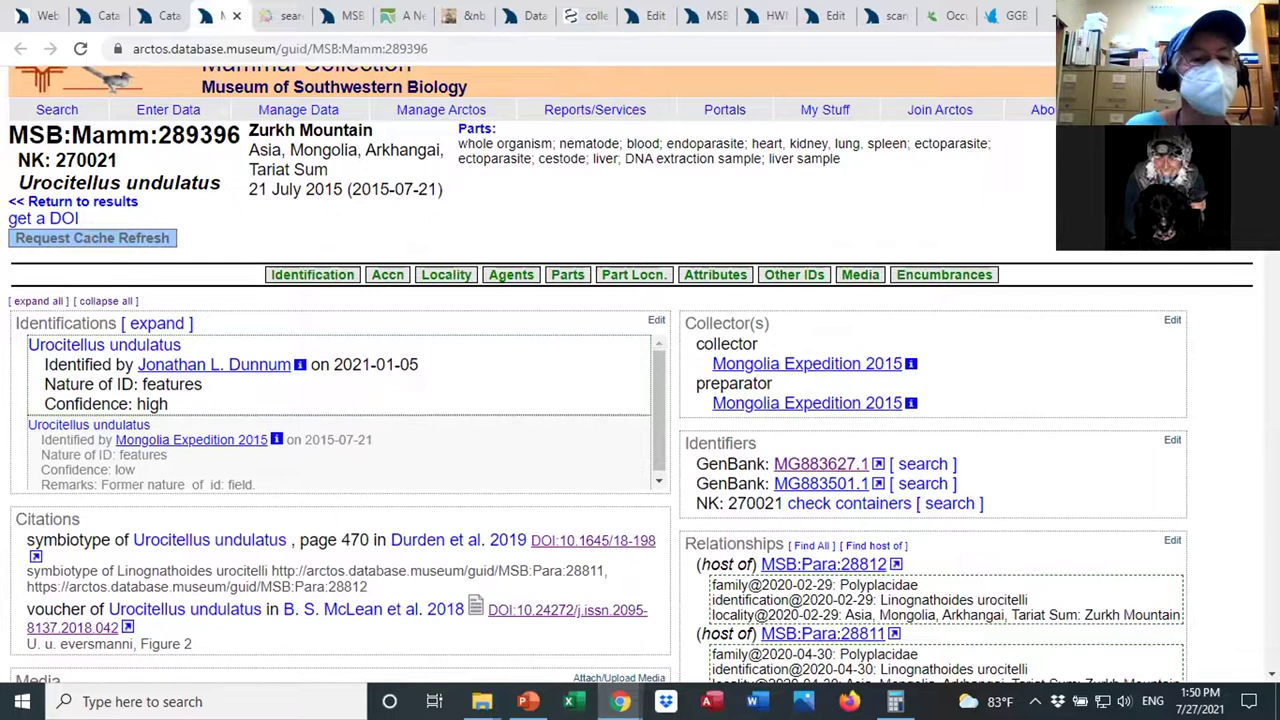
left_click(157, 323)
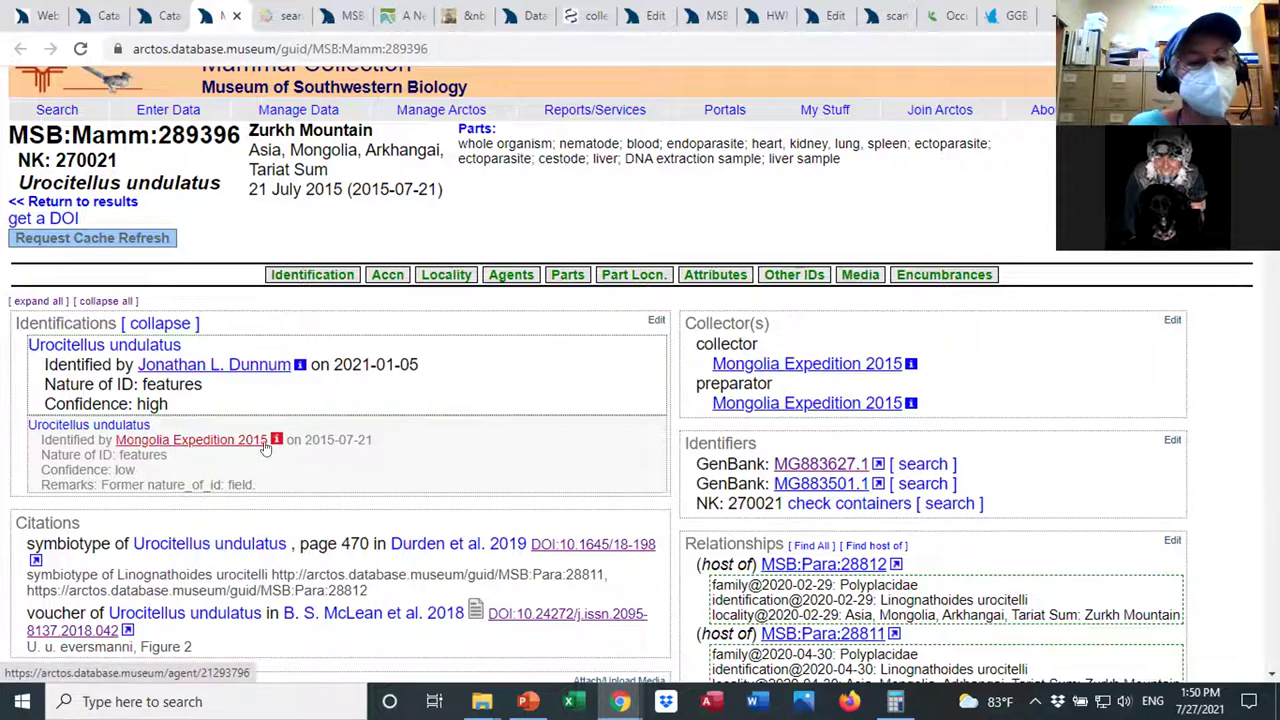
Point out the identifications' confidence, remarks and nature of ID, then open the Urocitellus undulatus taxon.
left_click_drag(136, 470, 114, 453)
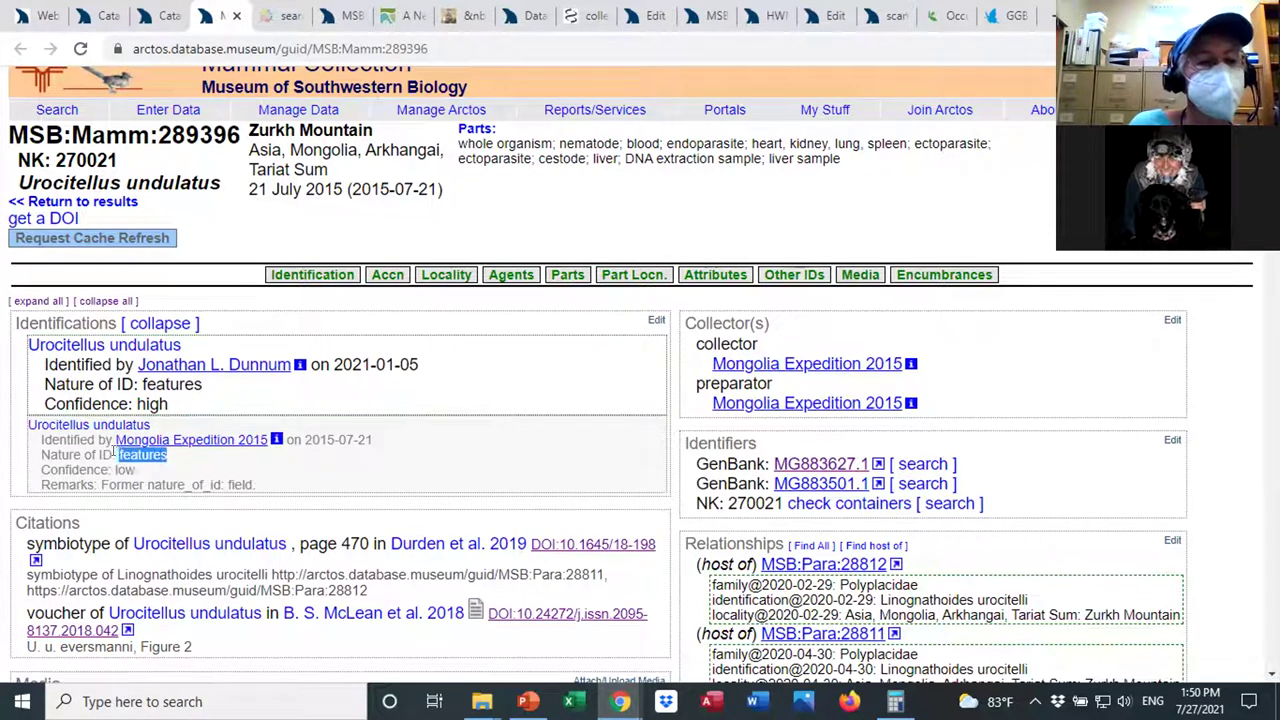
left_click_drag(258, 487, 100, 484)
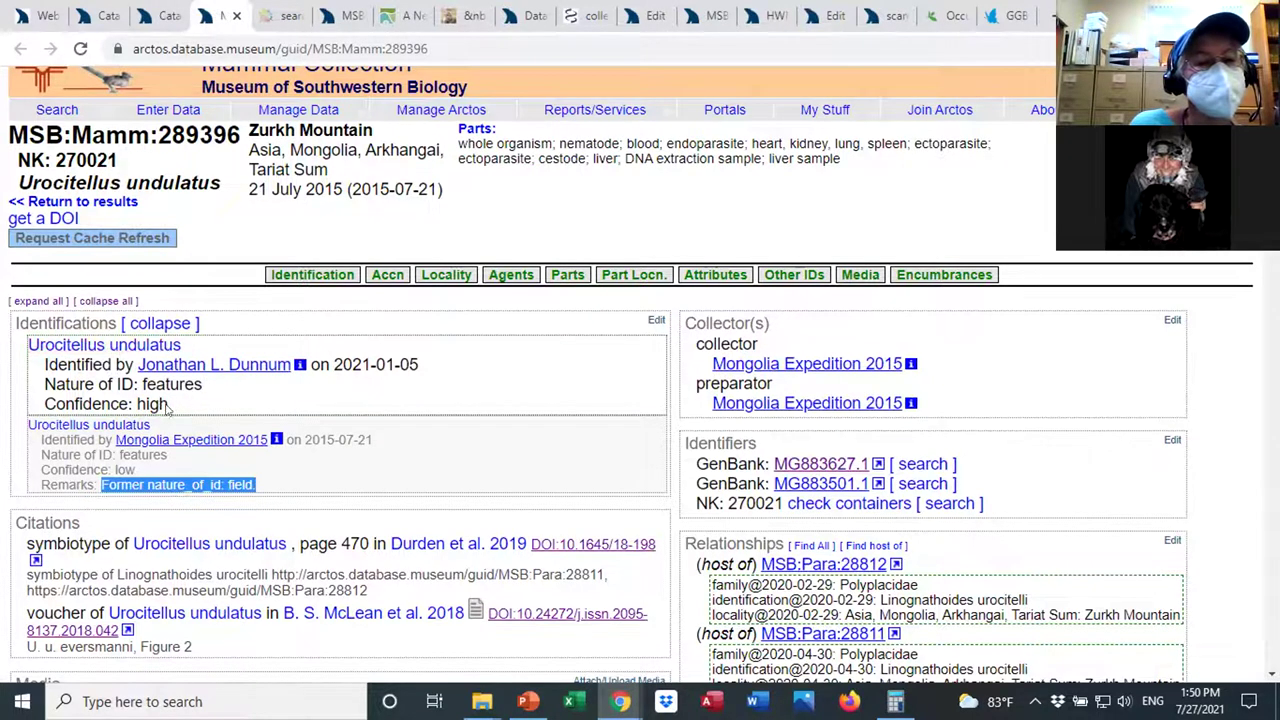
left_click_drag(172, 404, 131, 403)
left_click_drag(204, 386, 140, 385)
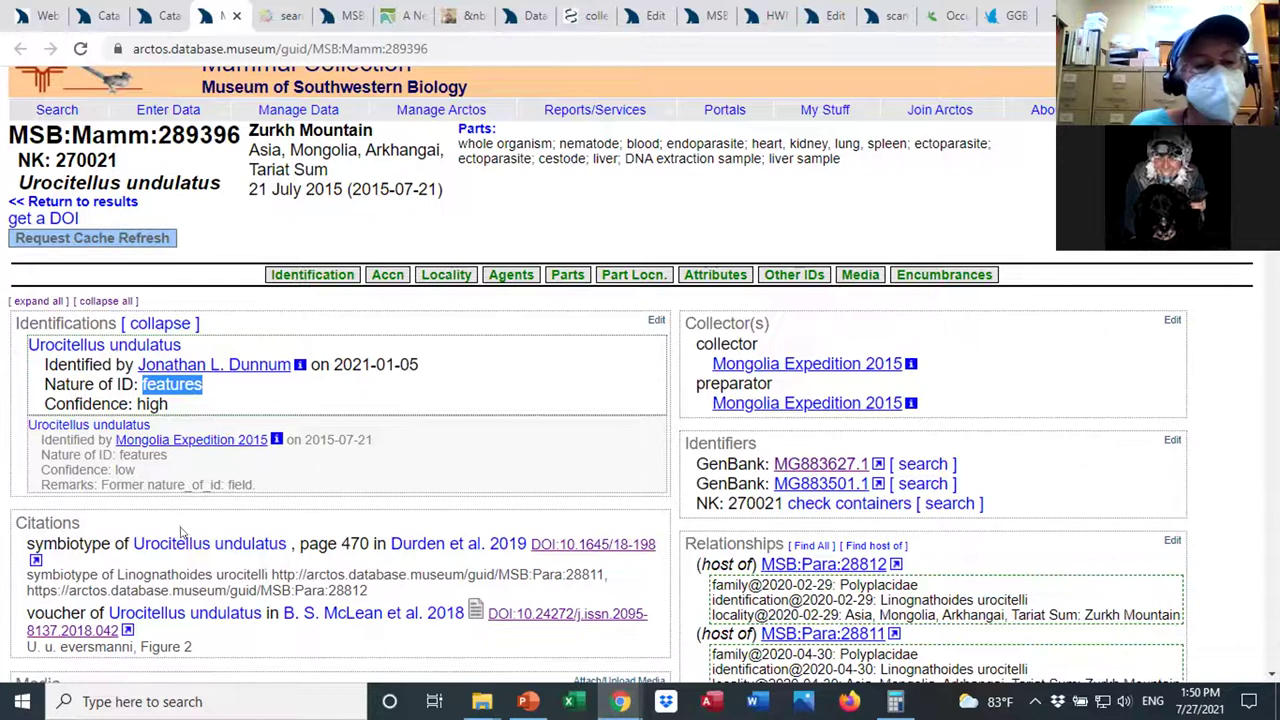
left_click(113, 346)
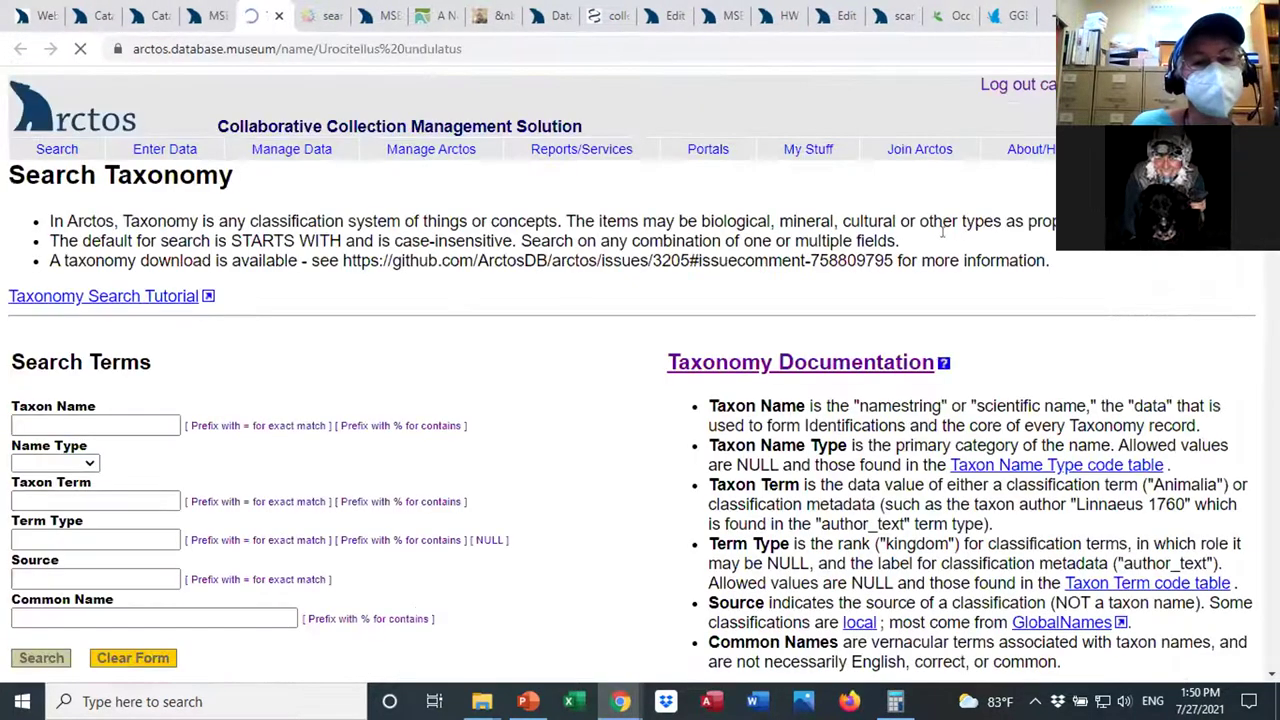
Scroll the Urocitellus undulatus taxon page and open its Arctos classification for editing.
scroll(942, 232, "down", 7)
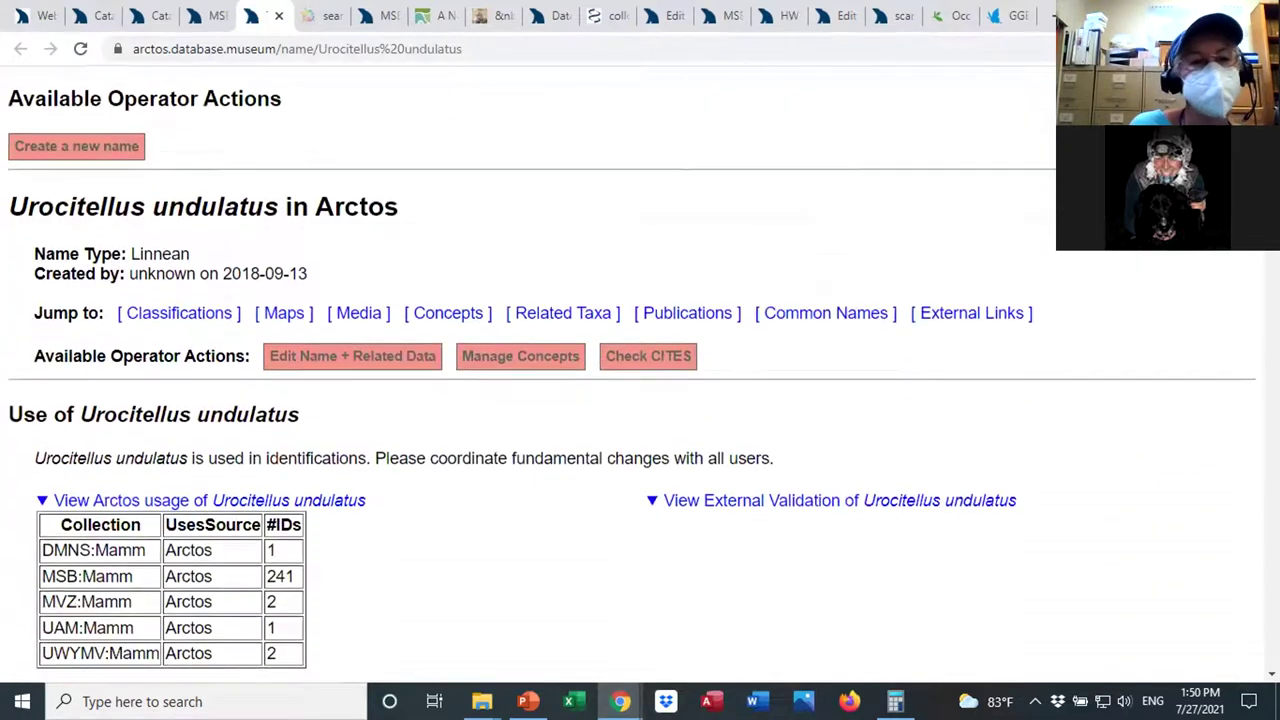
scroll(632, 378, "down", 1)
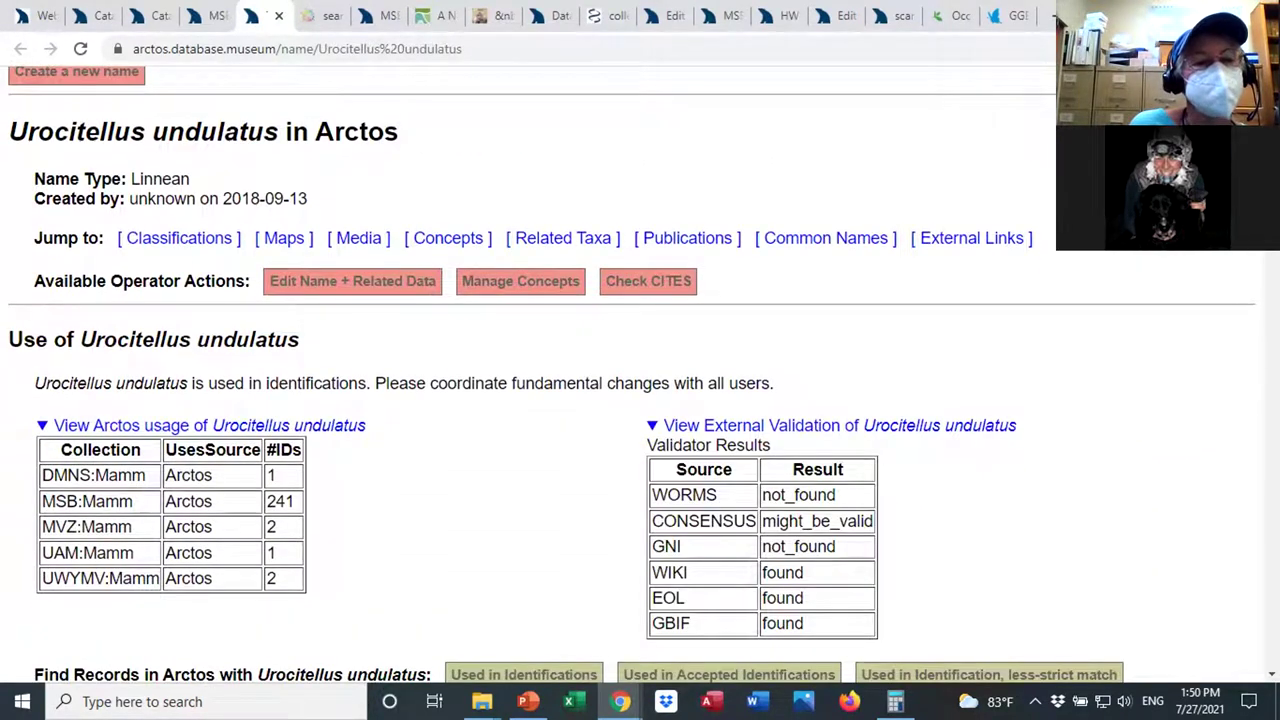
scroll(632, 378, "down", 3)
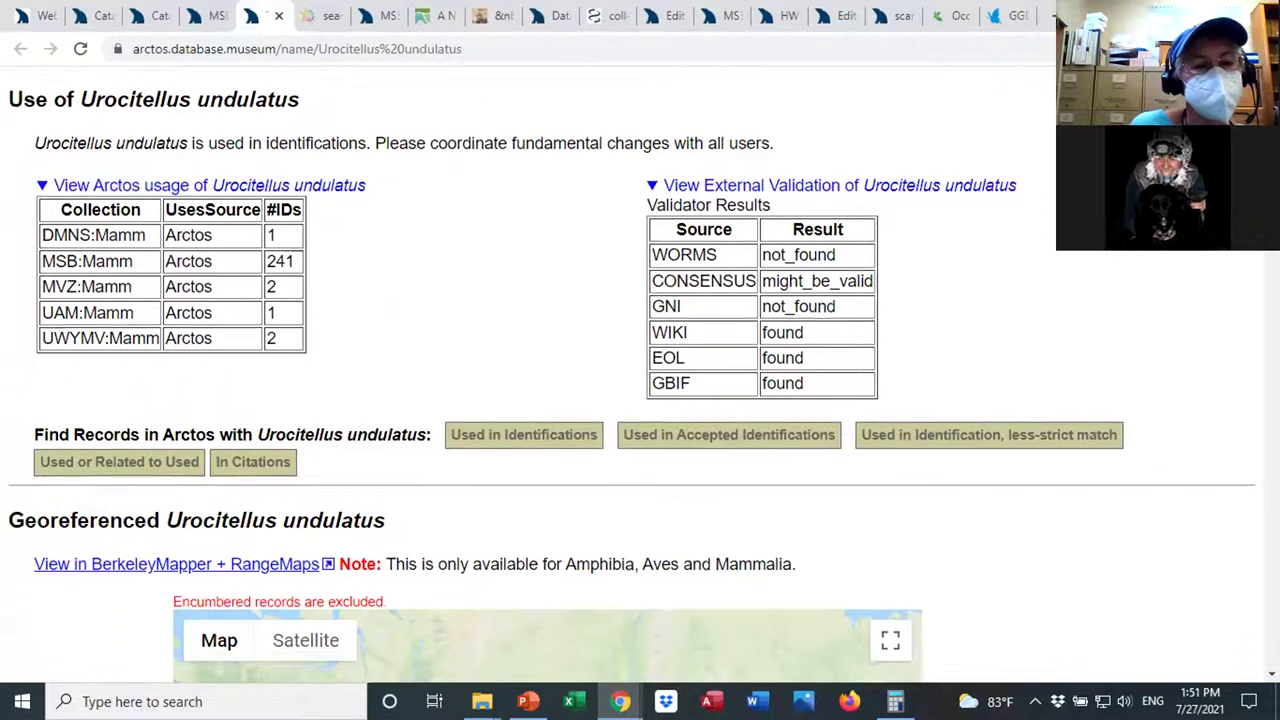
scroll(632, 380, "down", 8)
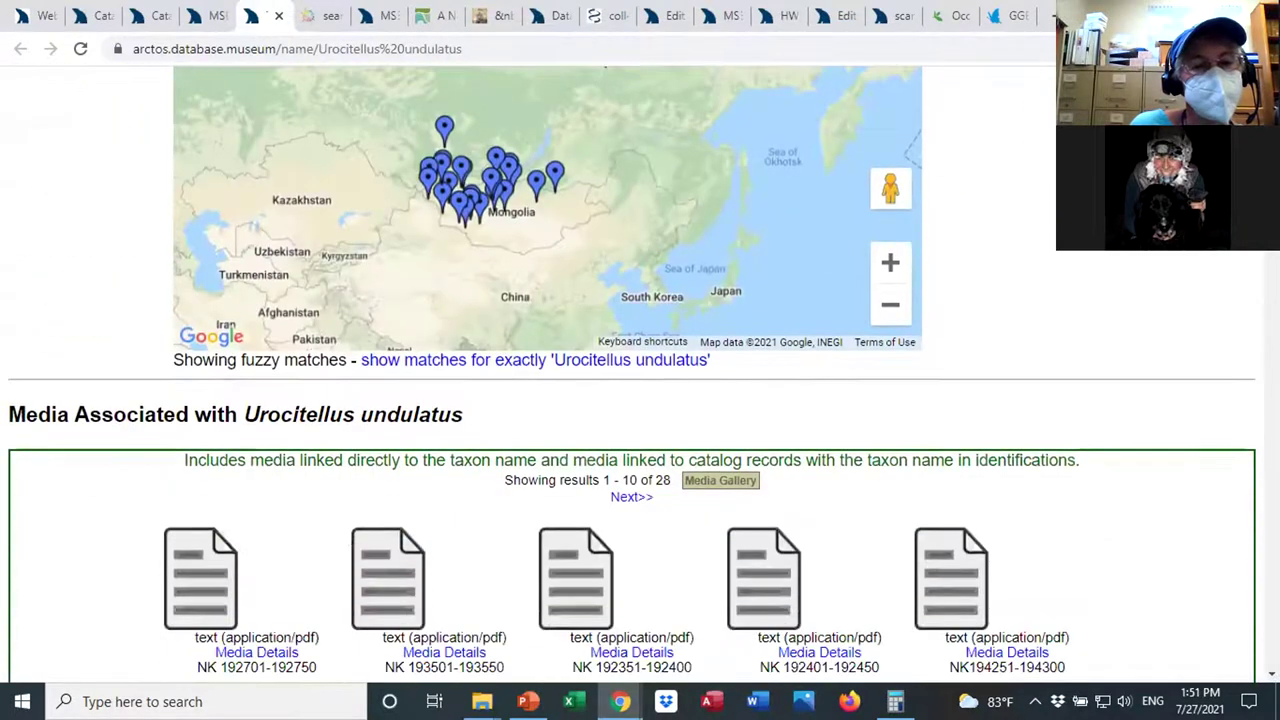
scroll(632, 378, "down", 6)
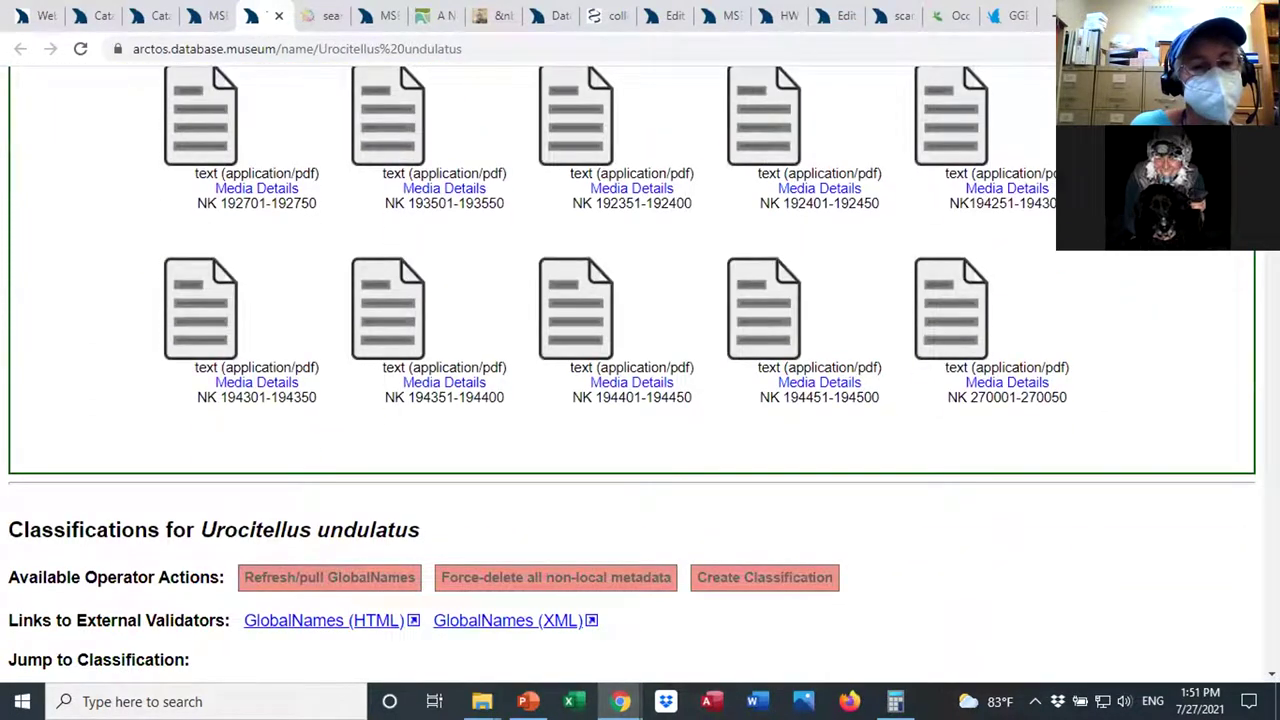
scroll(632, 378, "down", 5)
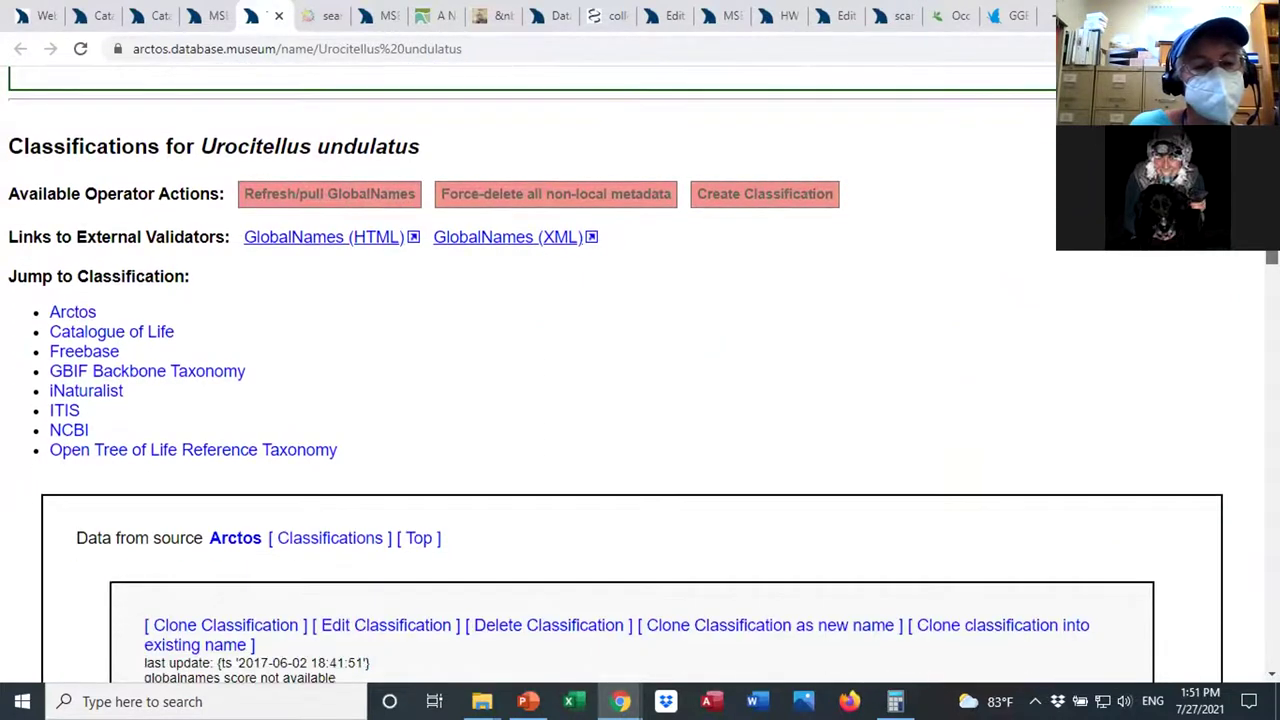
scroll(632, 378, "up", 12)
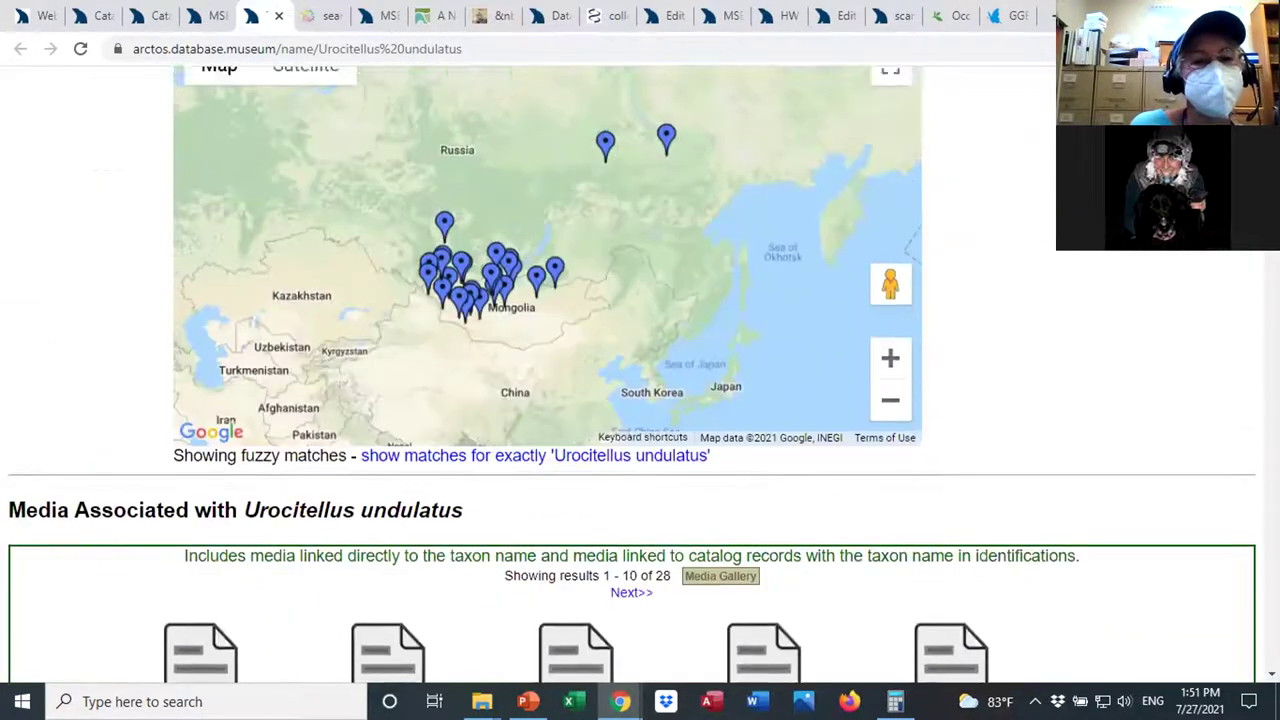
scroll(632, 378, "up", 5)
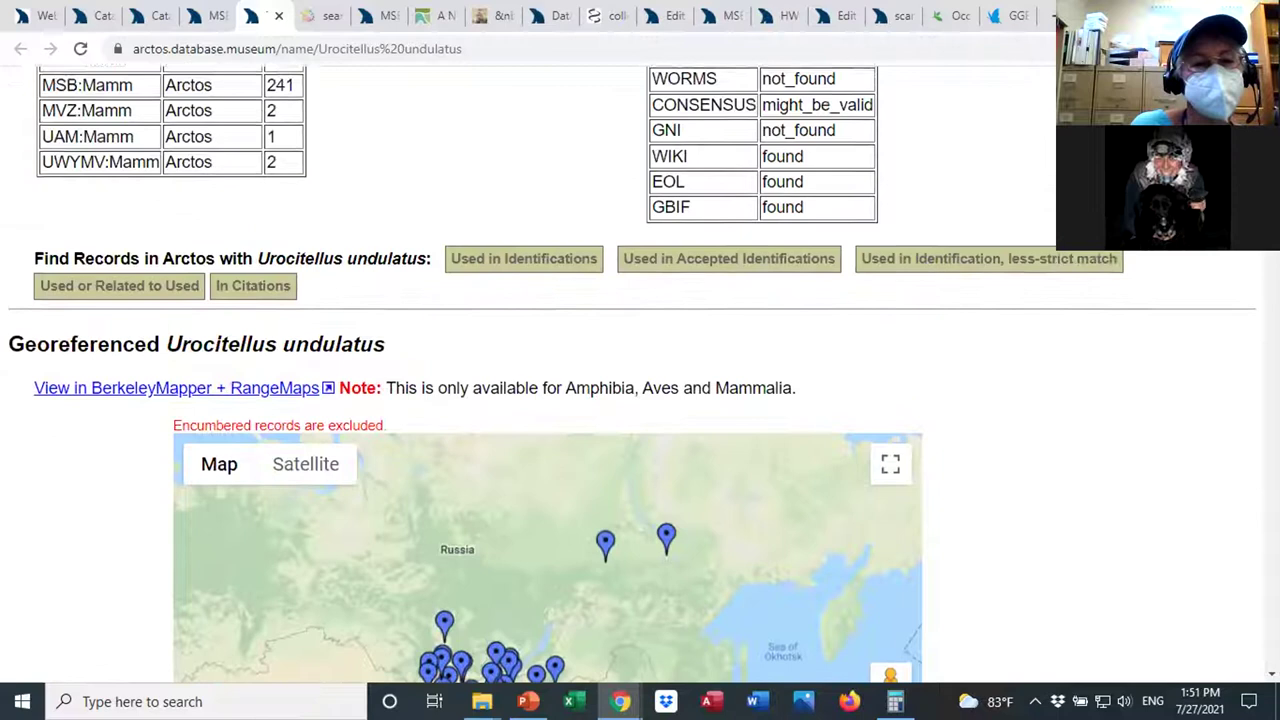
scroll(632, 378, "up", 5)
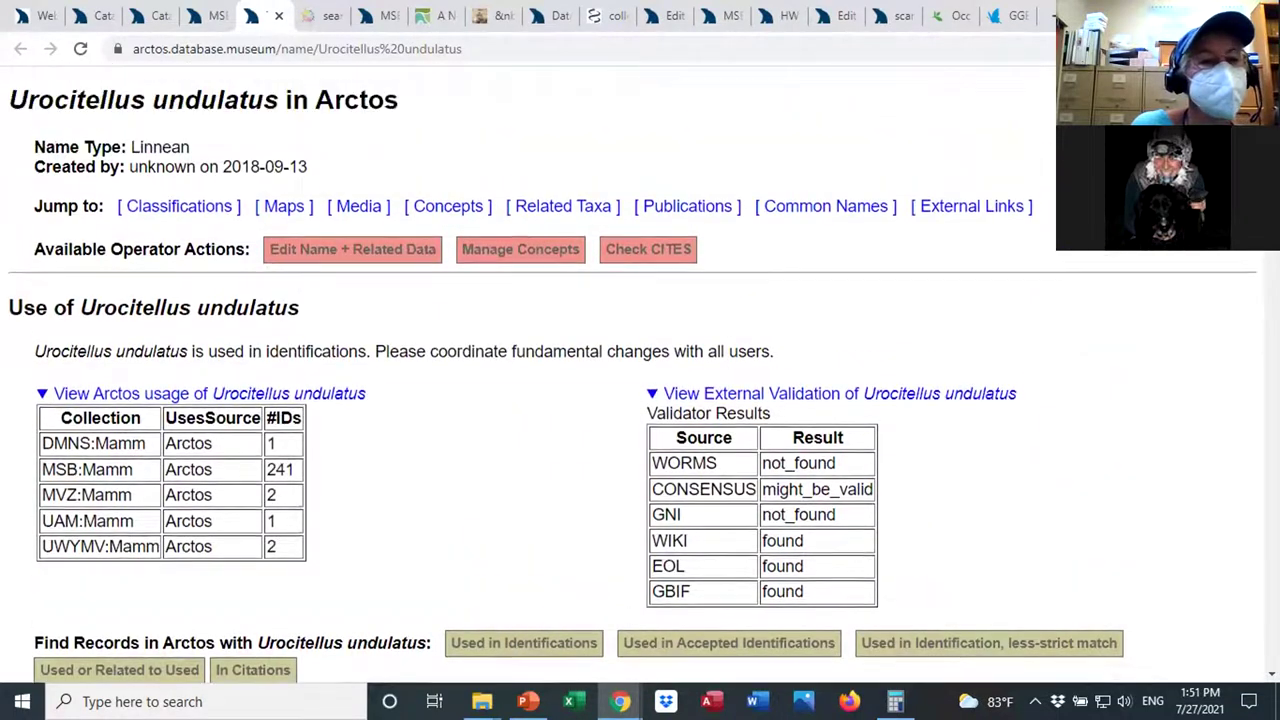
scroll(632, 378, "up", 1)
scroll(632, 378, "up", 1)
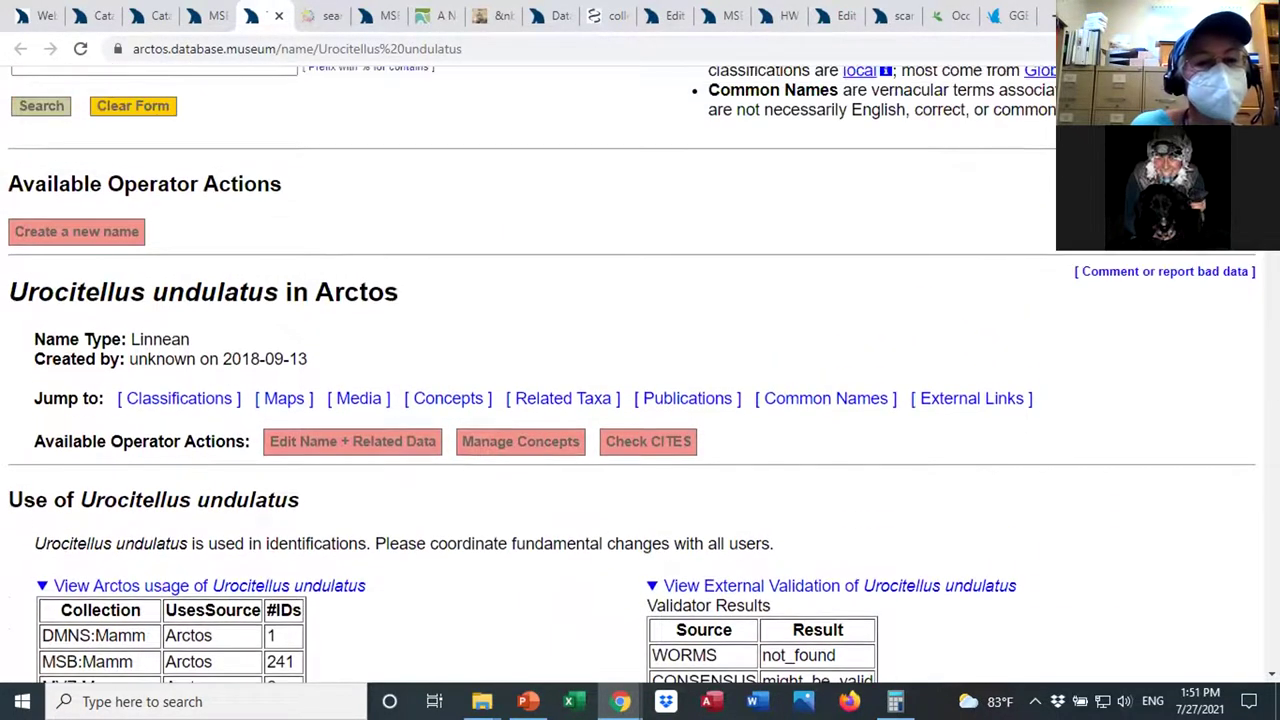
scroll(632, 378, "up", 3)
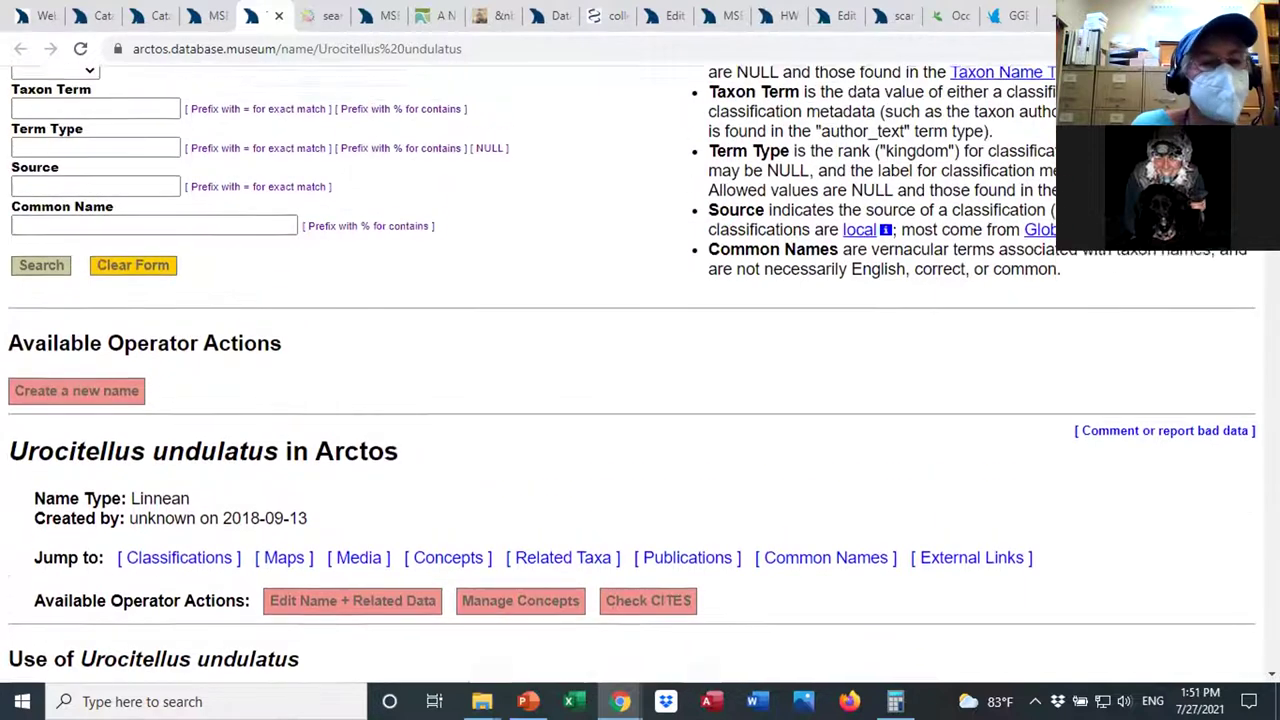
scroll(632, 378, "up", 3)
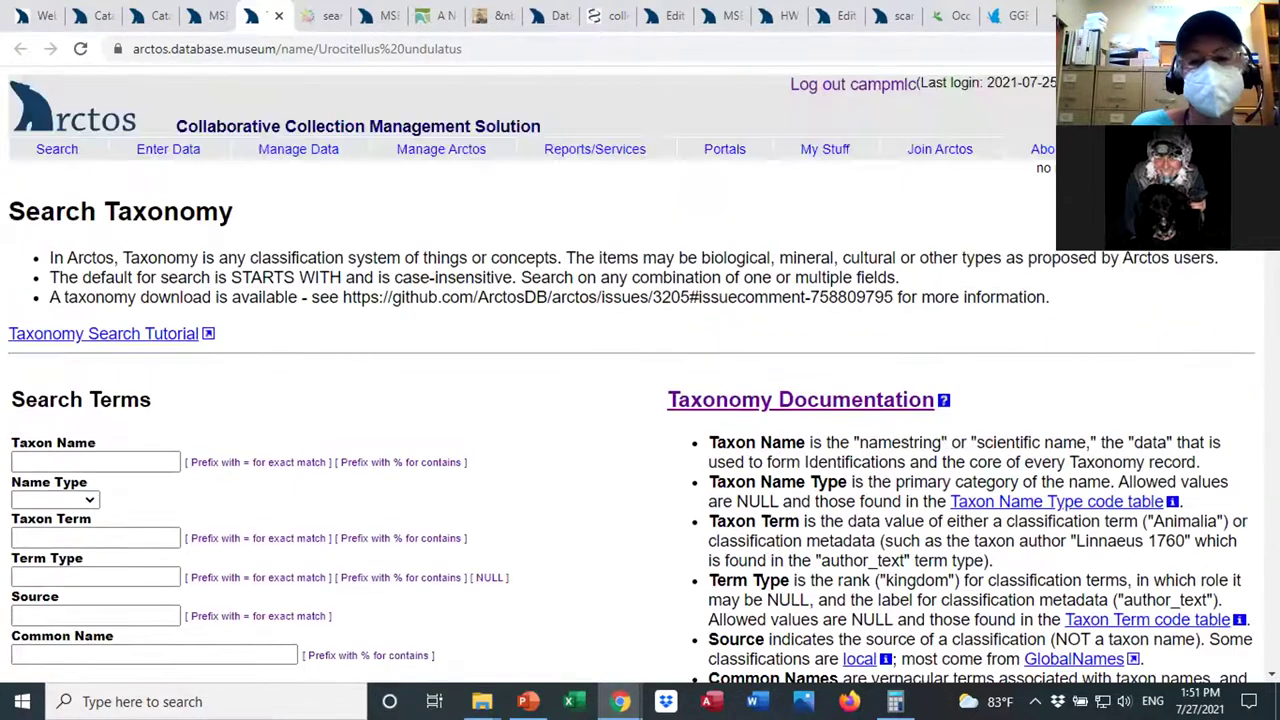
scroll(632, 378, "down", 1)
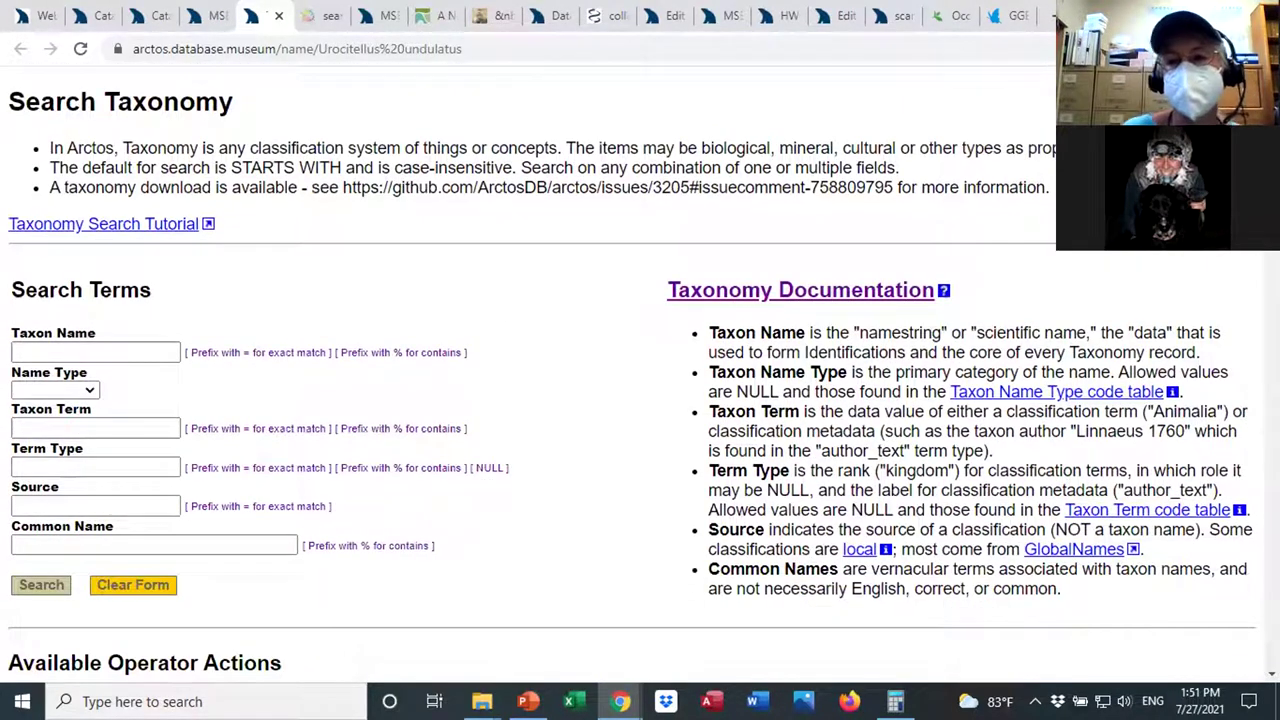
scroll(632, 378, "down", 5)
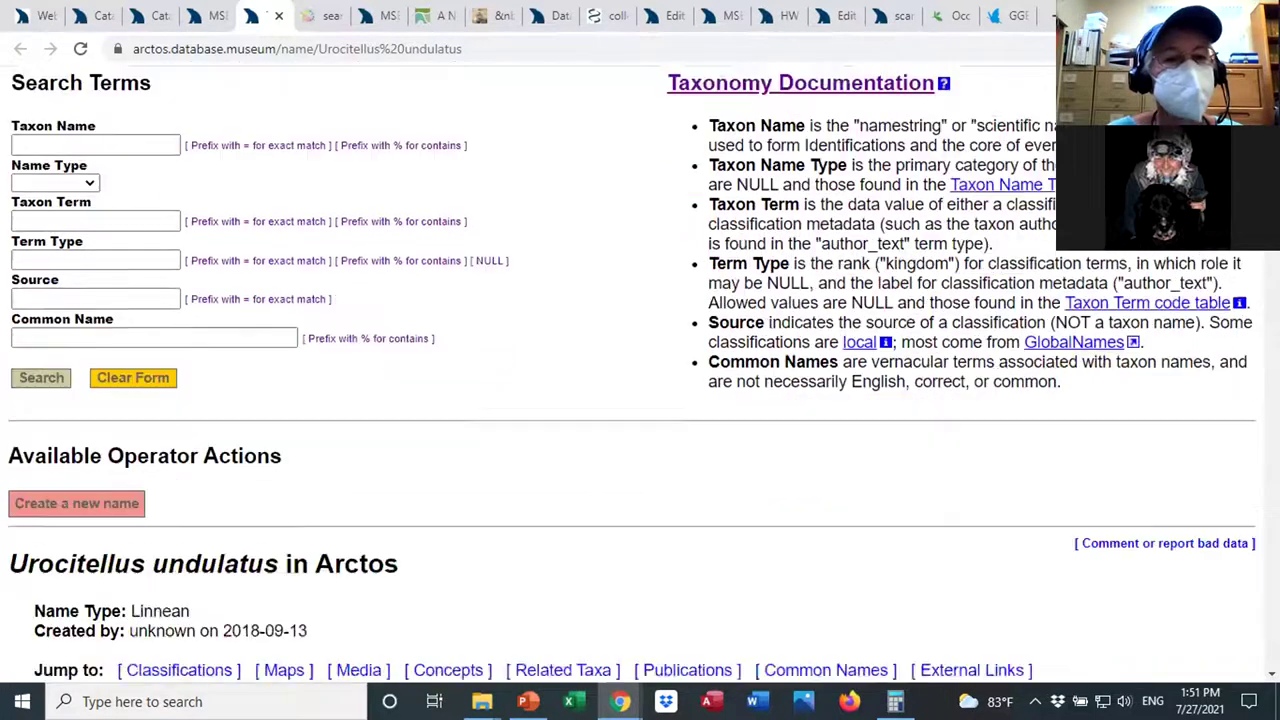
scroll(632, 378, "down", 4)
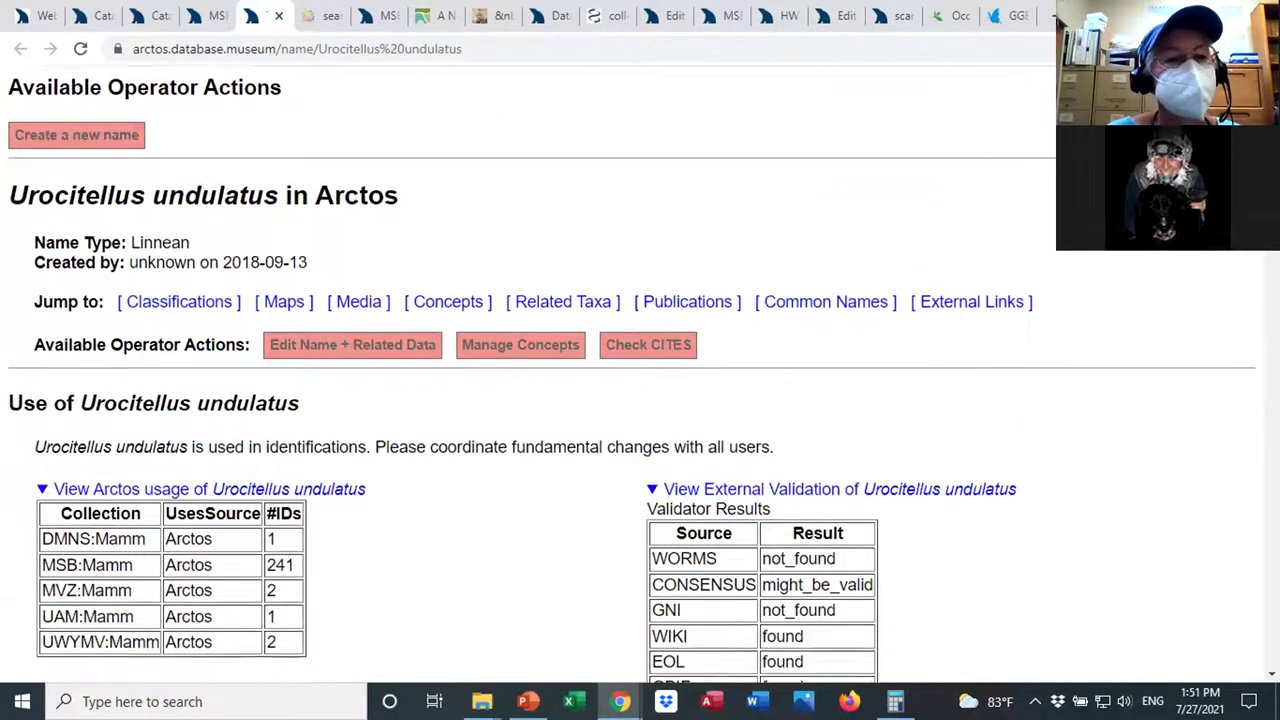
scroll(632, 378, "down", 6)
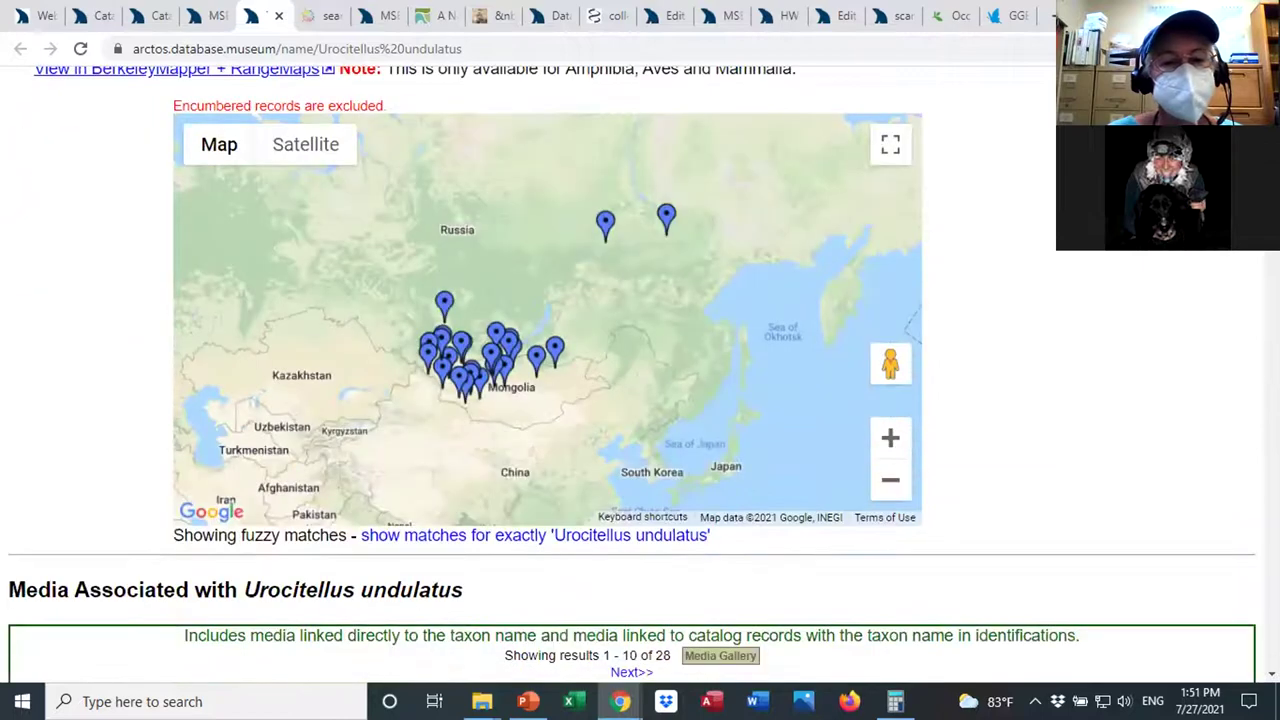
scroll(632, 378, "up", 3)
scroll(632, 378, "down", 8)
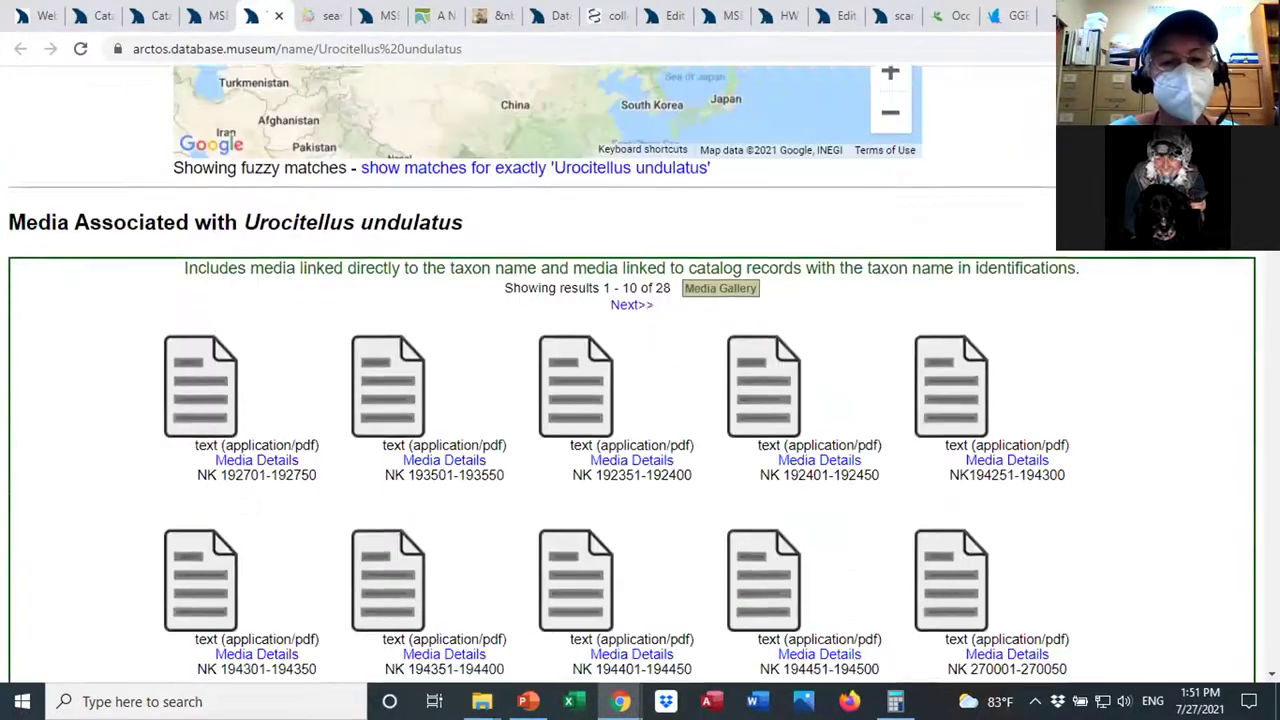
scroll(632, 378, "down", 7)
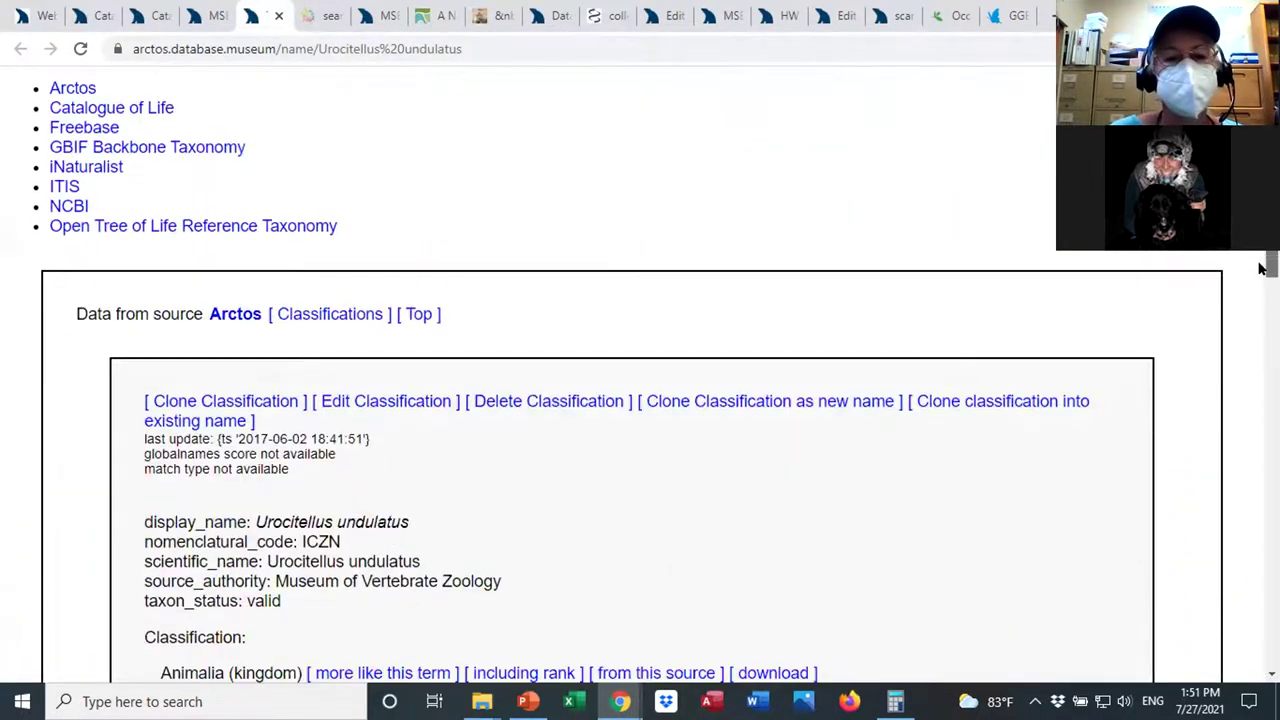
scroll(731, 123, "down", 1)
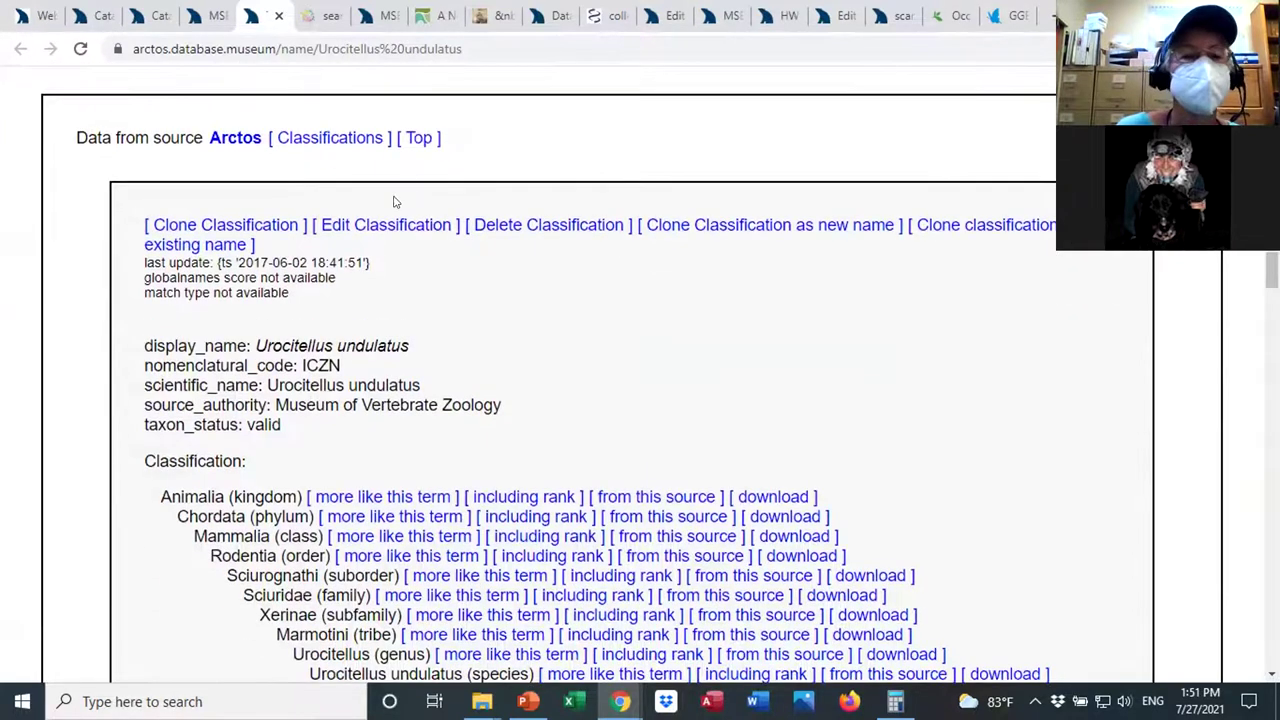
left_click(366, 226)
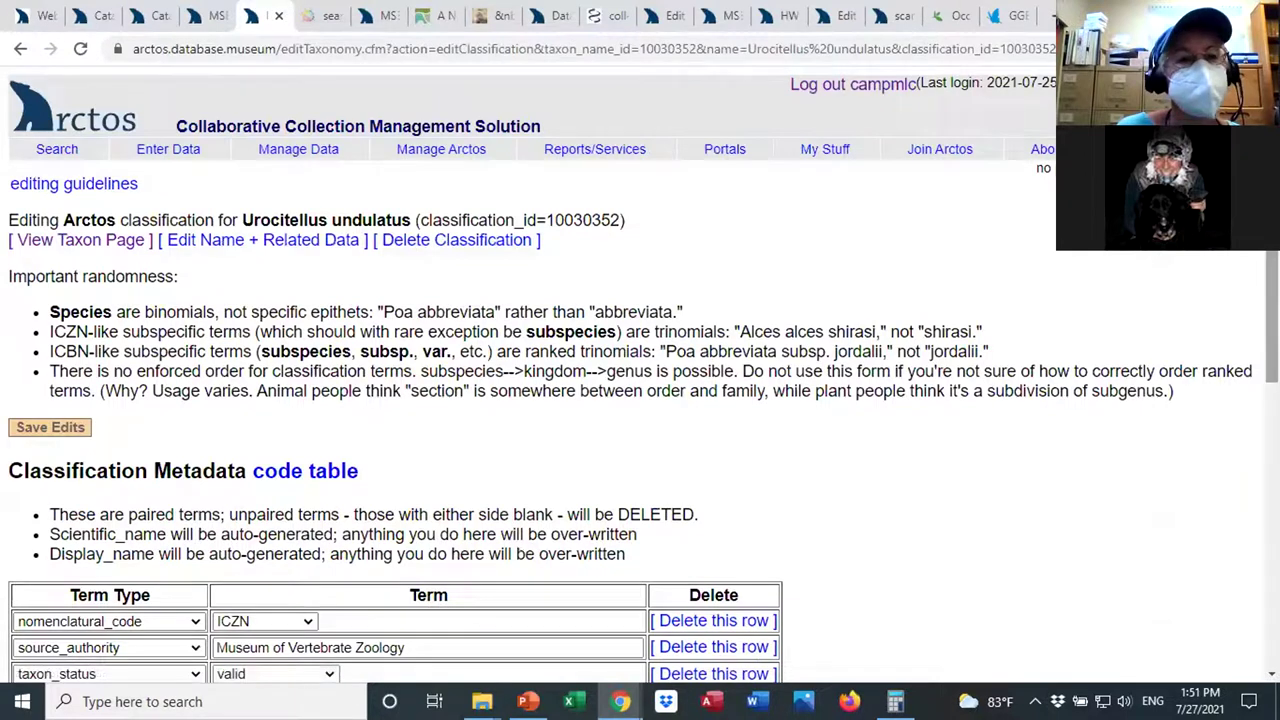
Open the name and related data editor for Urocitellus undulatus.
scroll(1221, 268, "down", 1)
scroll(1221, 268, "up", 1)
mouse_move(263, 77)
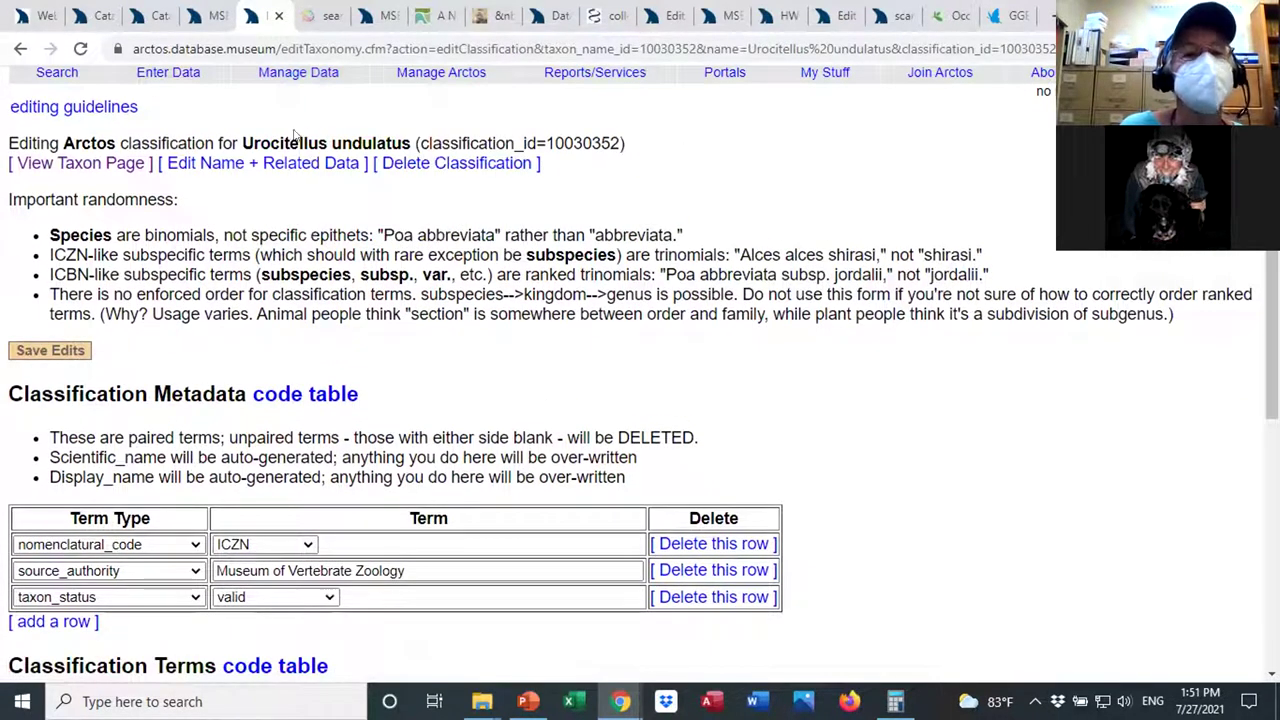
left_click(262, 163)
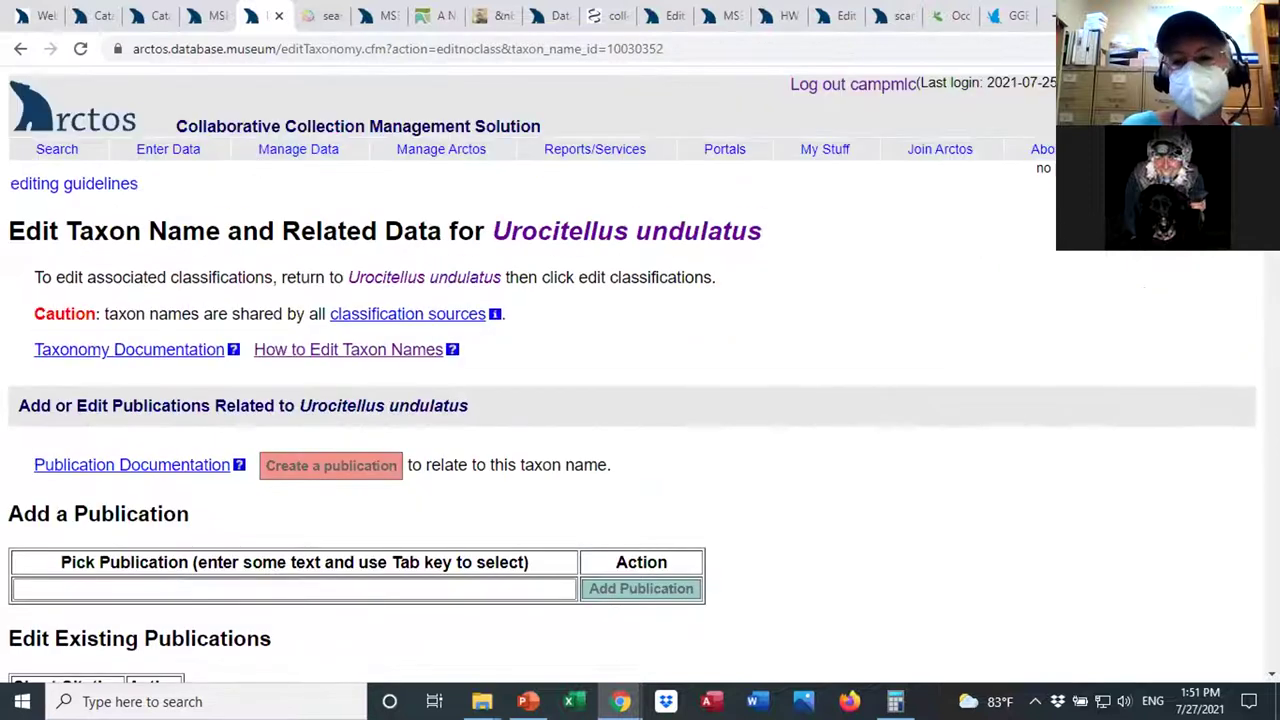
Create a 'synonym of' relationship to Spermophilus undulatus and return to the taxon page.
scroll(1260, 289, "down", 5)
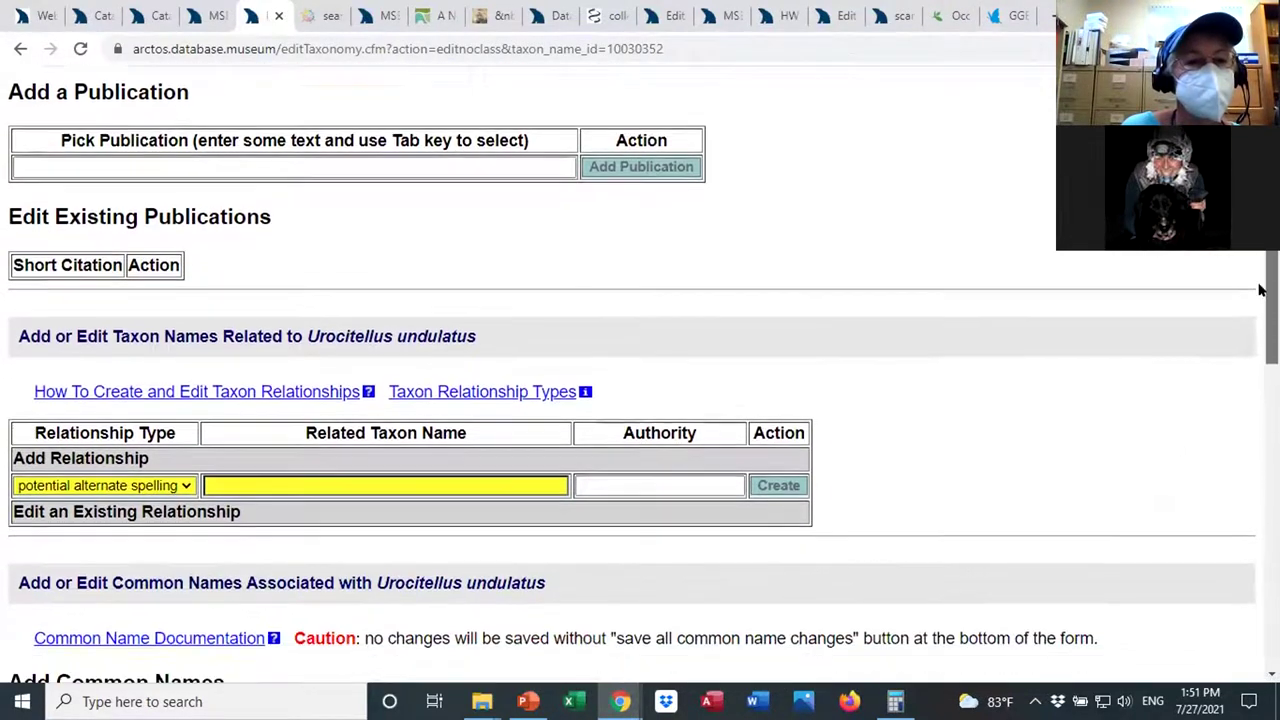
scroll(1260, 289, "down", 1)
left_click(185, 414)
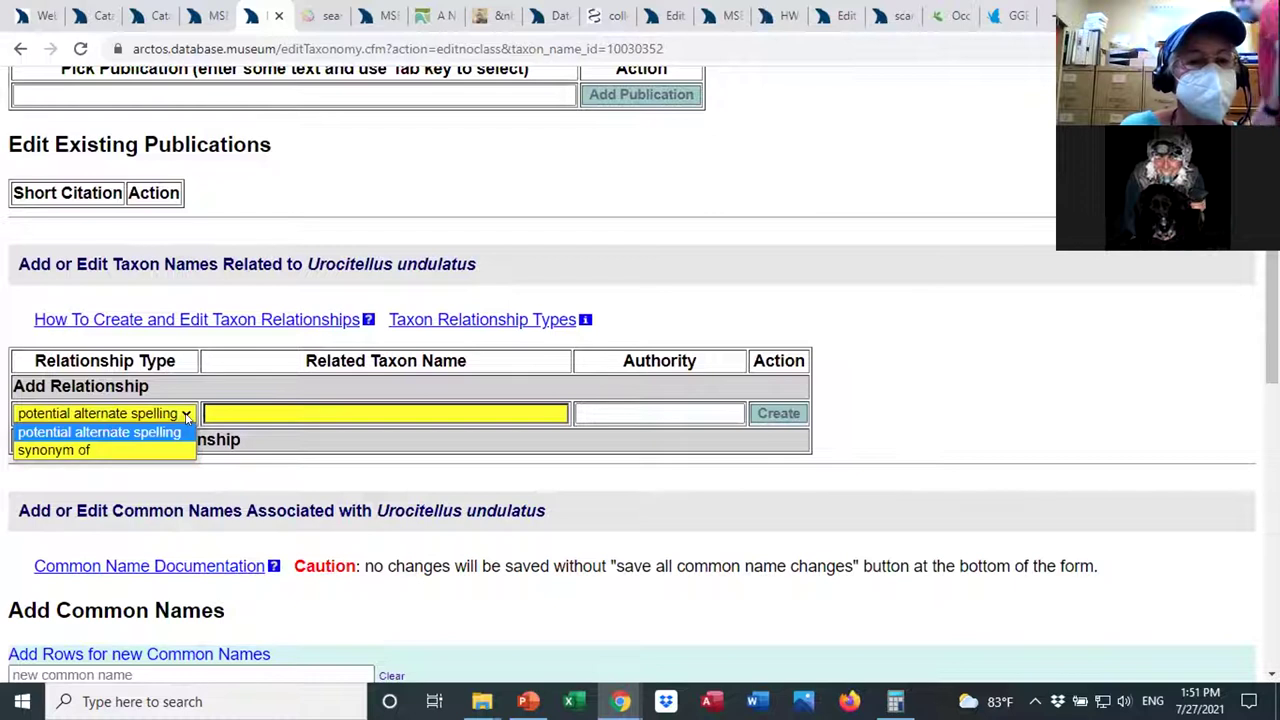
left_click(157, 449)
left_click(248, 410)
type("Spermoph")
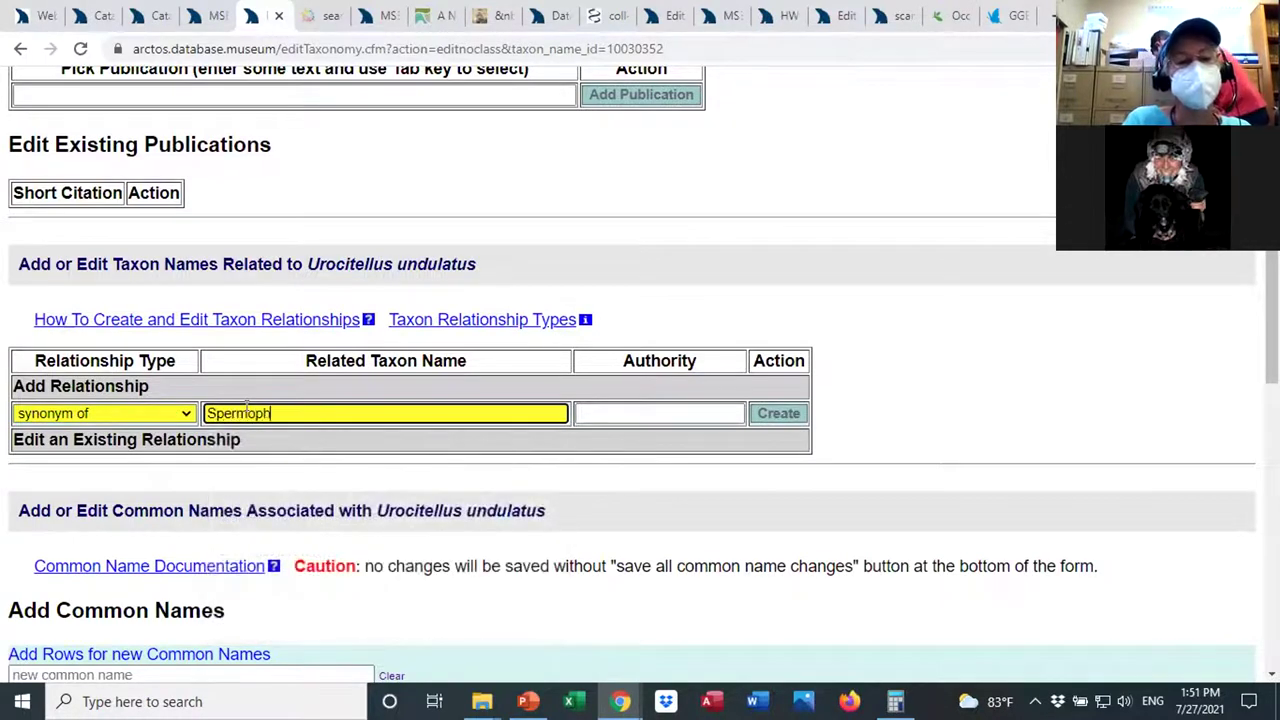
type("ilus undulatus")
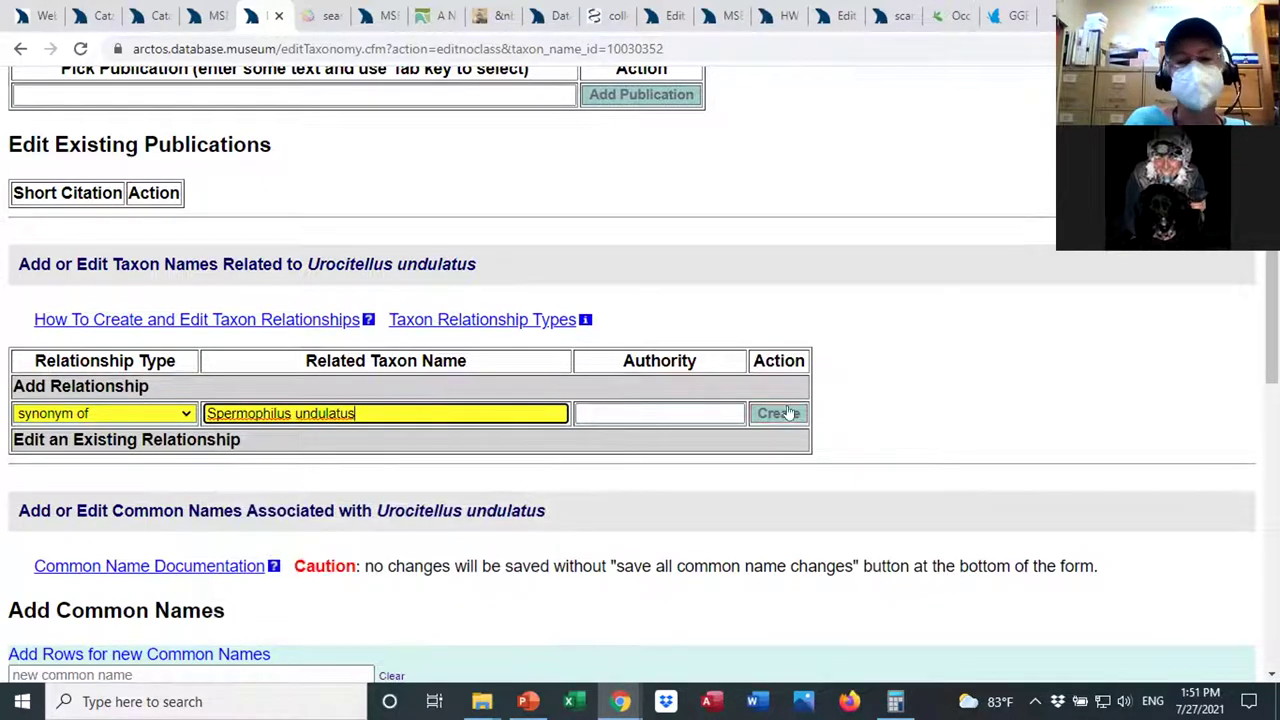
left_click(693, 407)
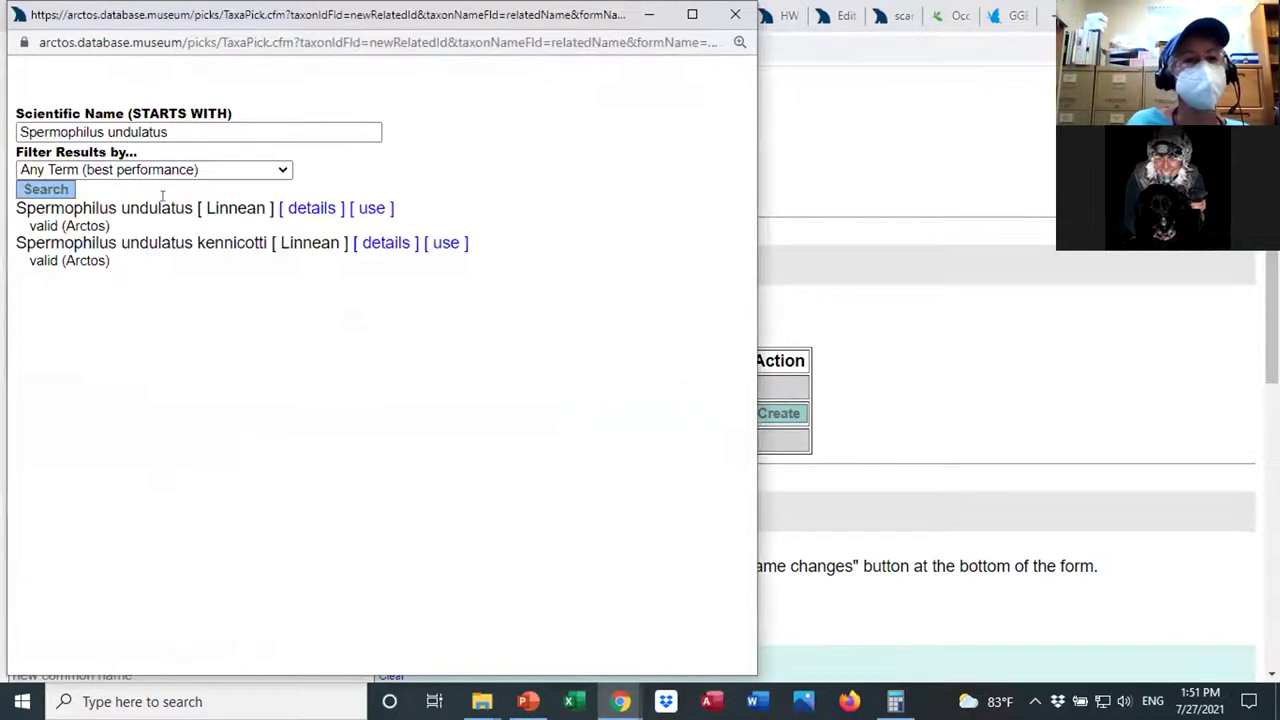
left_click(366, 209)
left_click(775, 414)
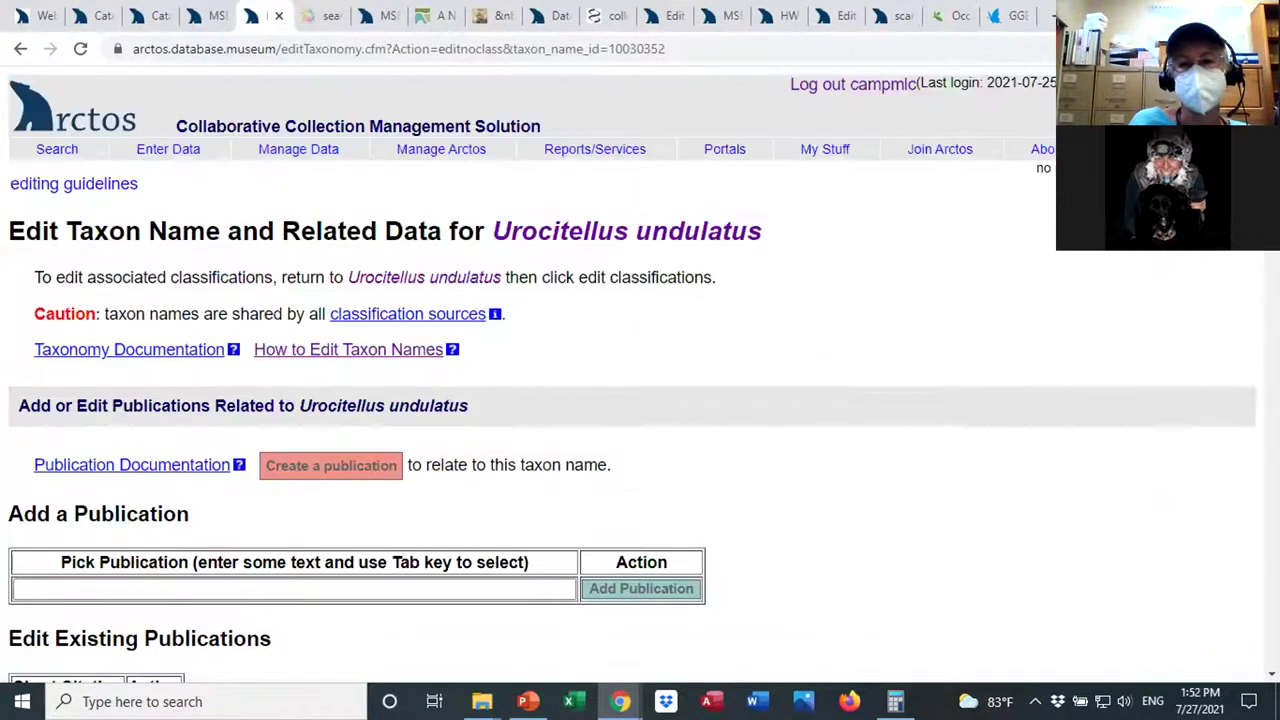
scroll(640, 370, "down", 3)
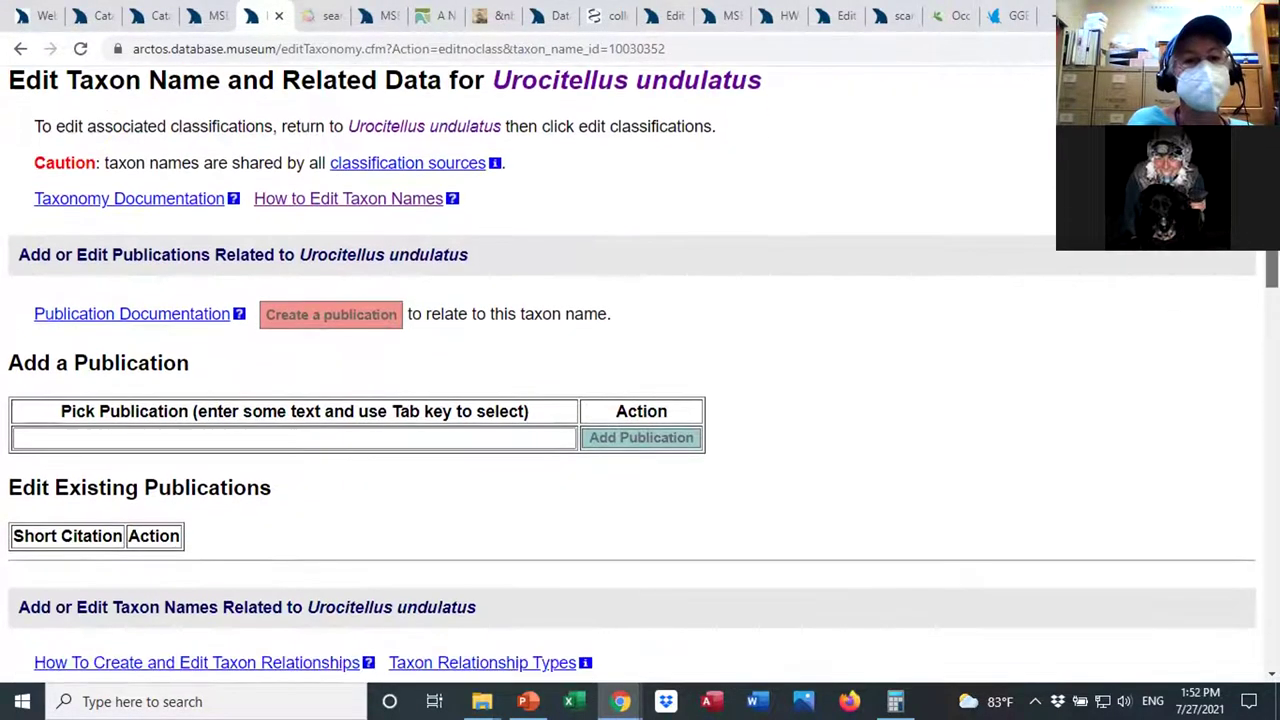
scroll(291, 214, "up", 3)
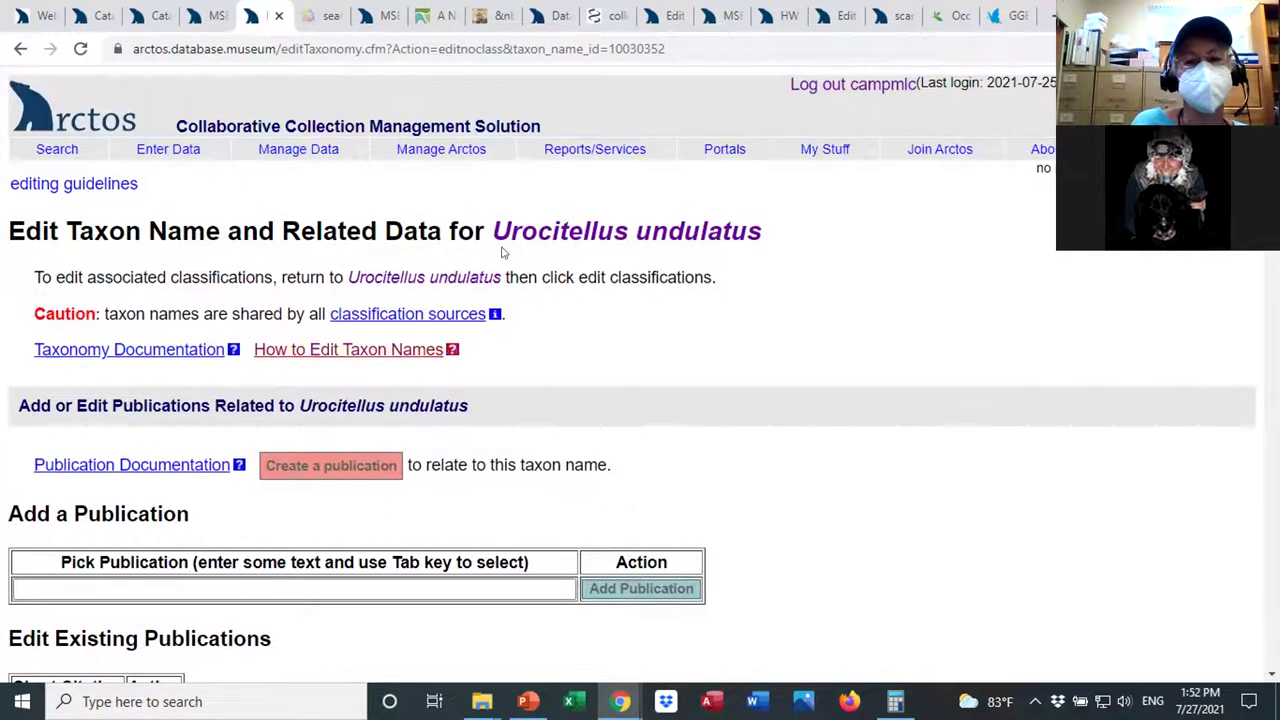
left_click(441, 279)
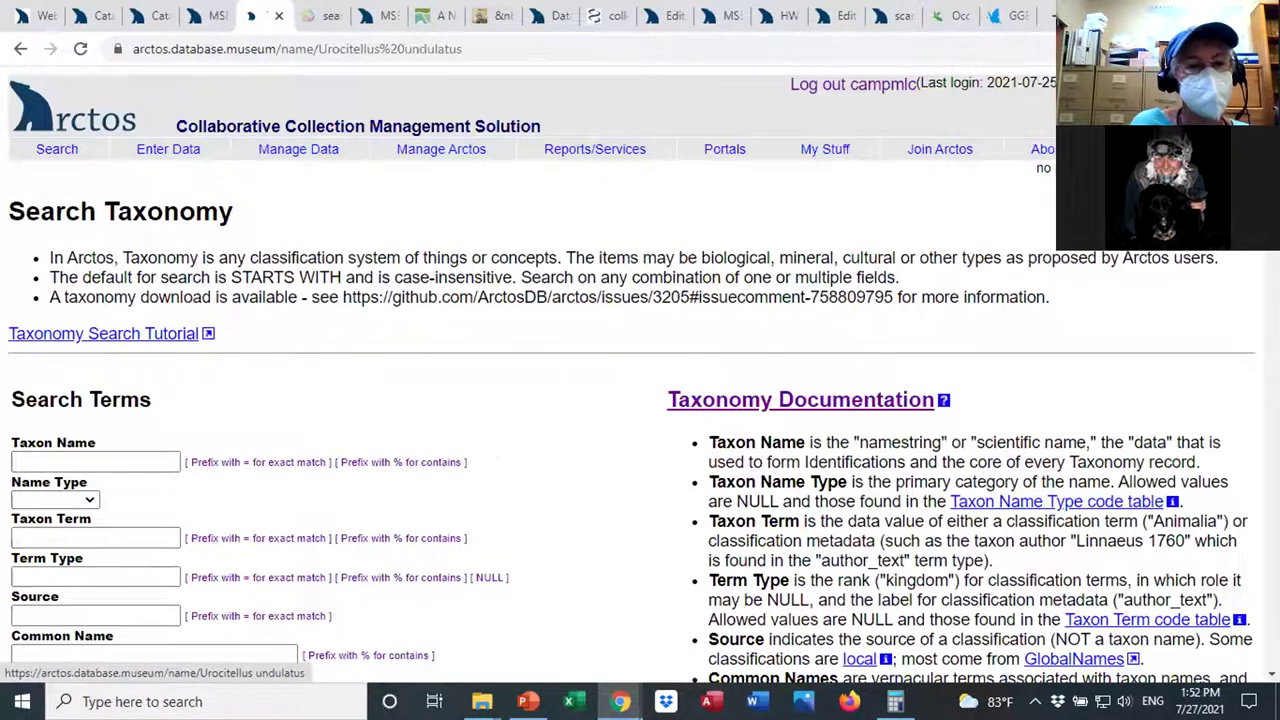
Scroll to the related taxa and highlight the 'synonym of Spermophilus undulatus' line.
scroll(530, 400, "down", 1)
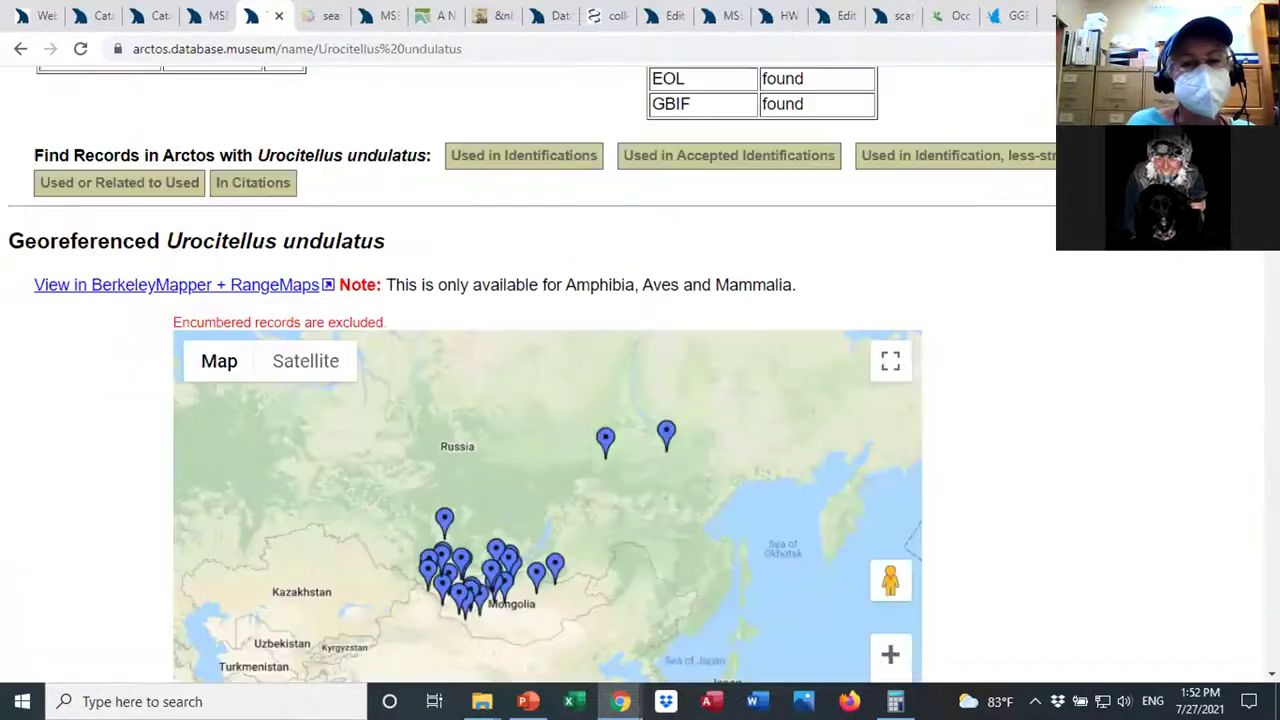
scroll(530, 400, "down", 1)
scroll(640, 400, "down", 2)
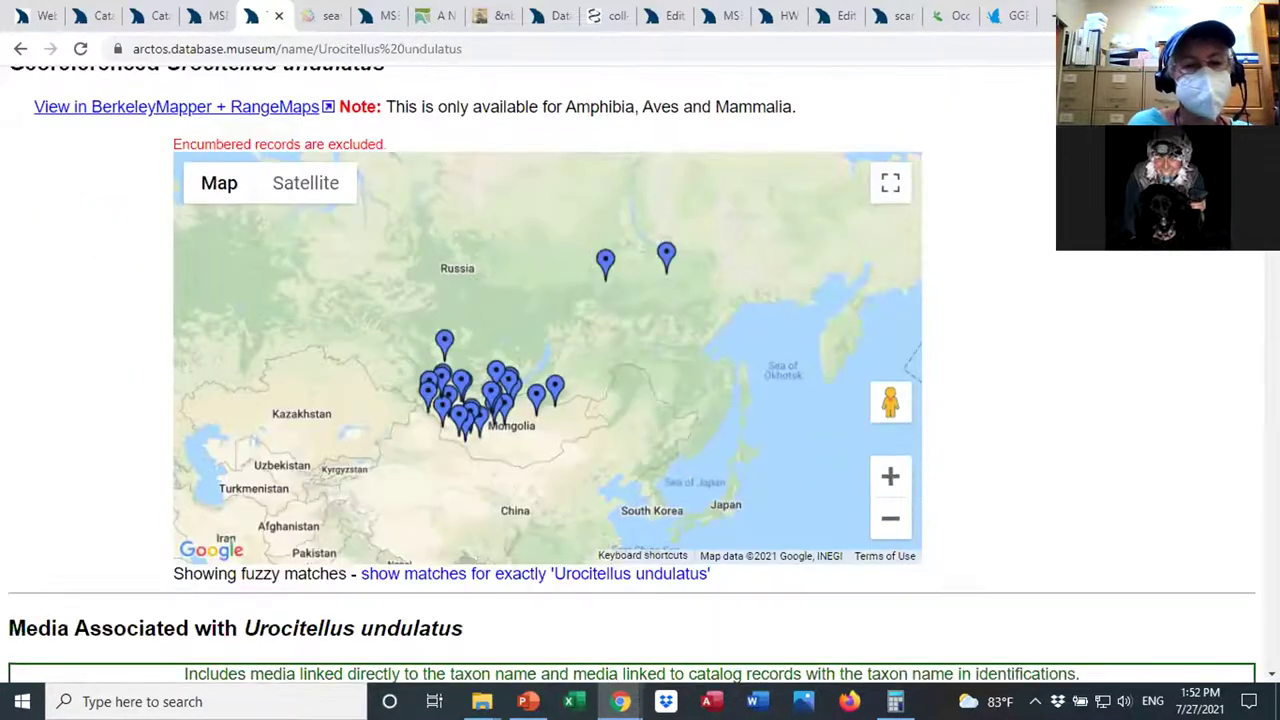
scroll(697, 231, "down", 7)
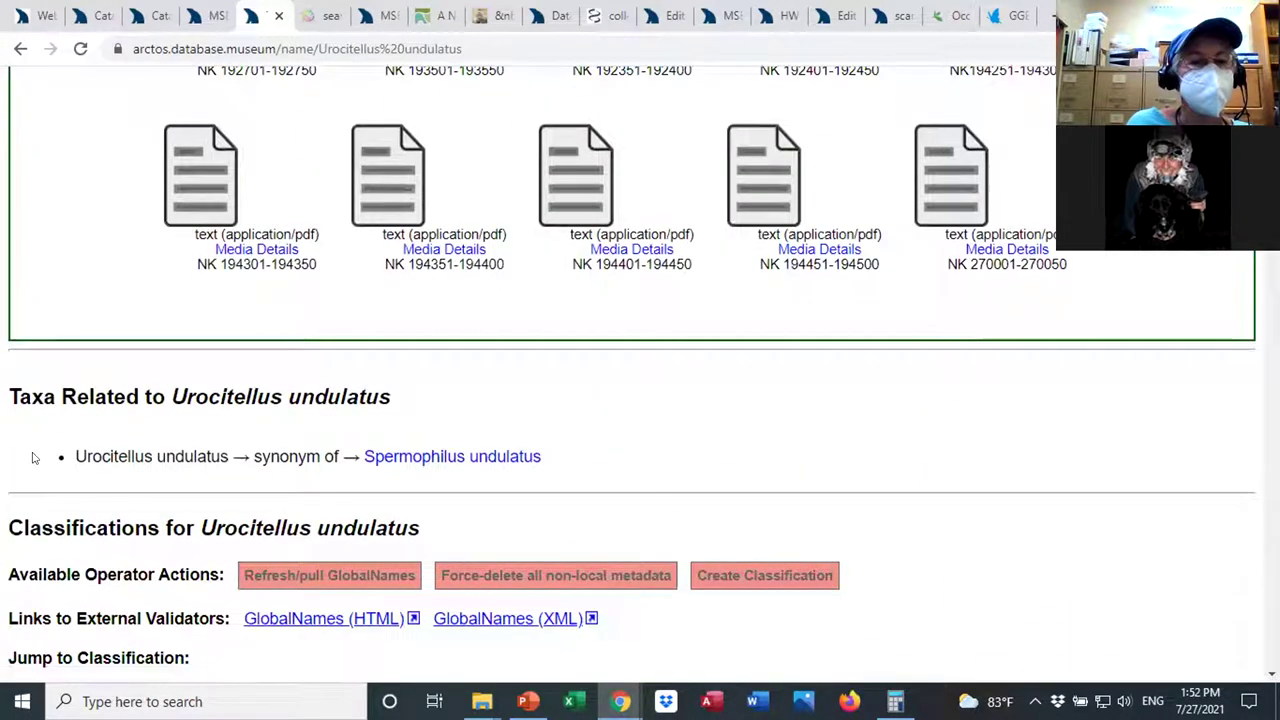
triple_click(518, 523)
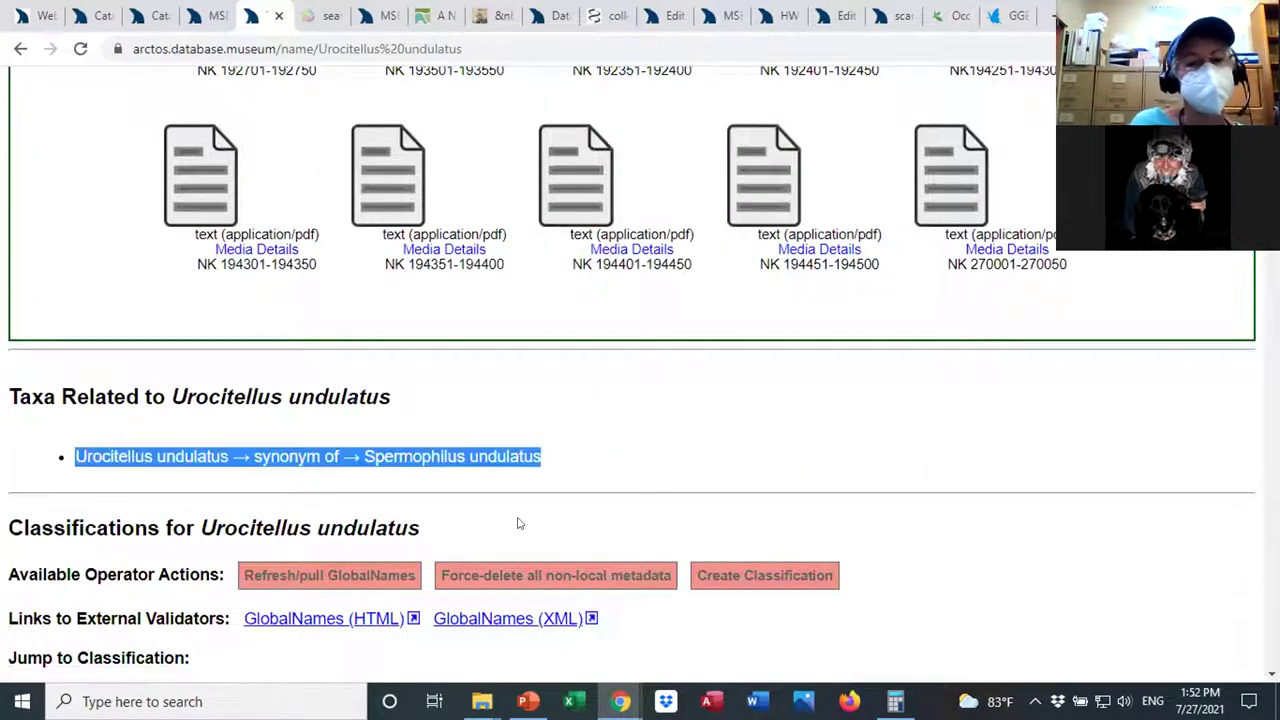
left_click(634, 459)
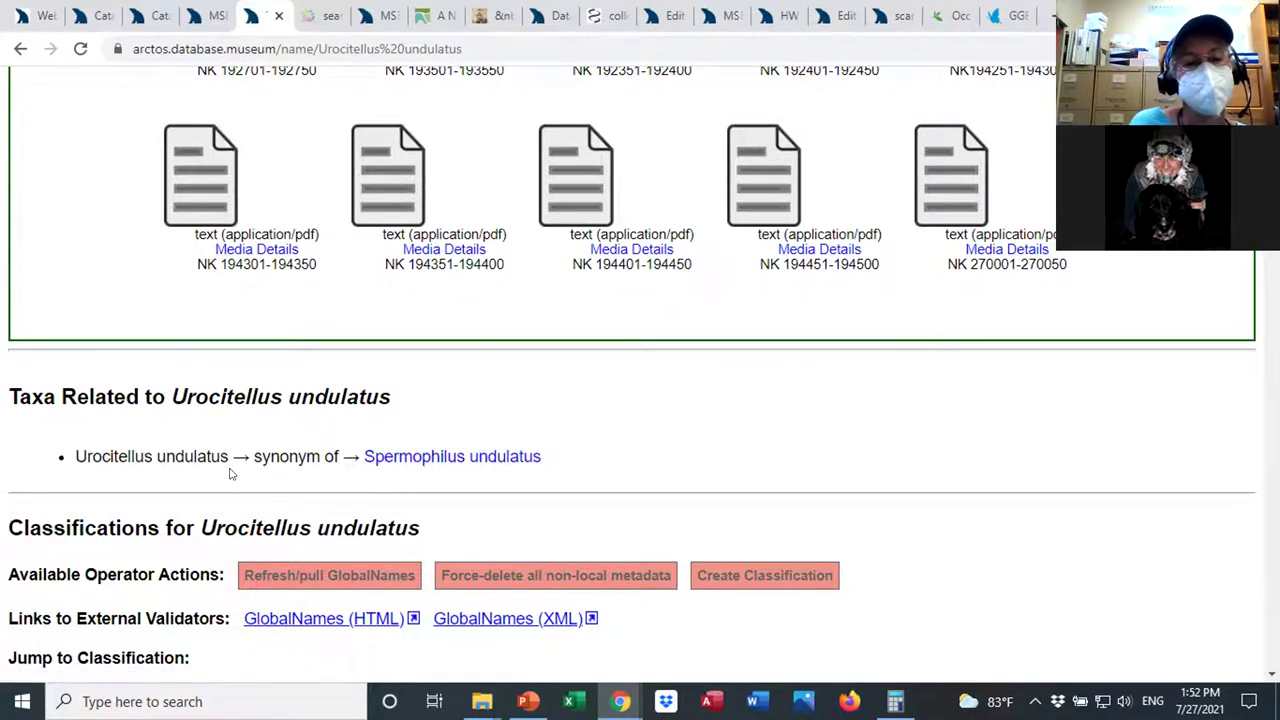
left_click_drag(224, 456, 71, 457)
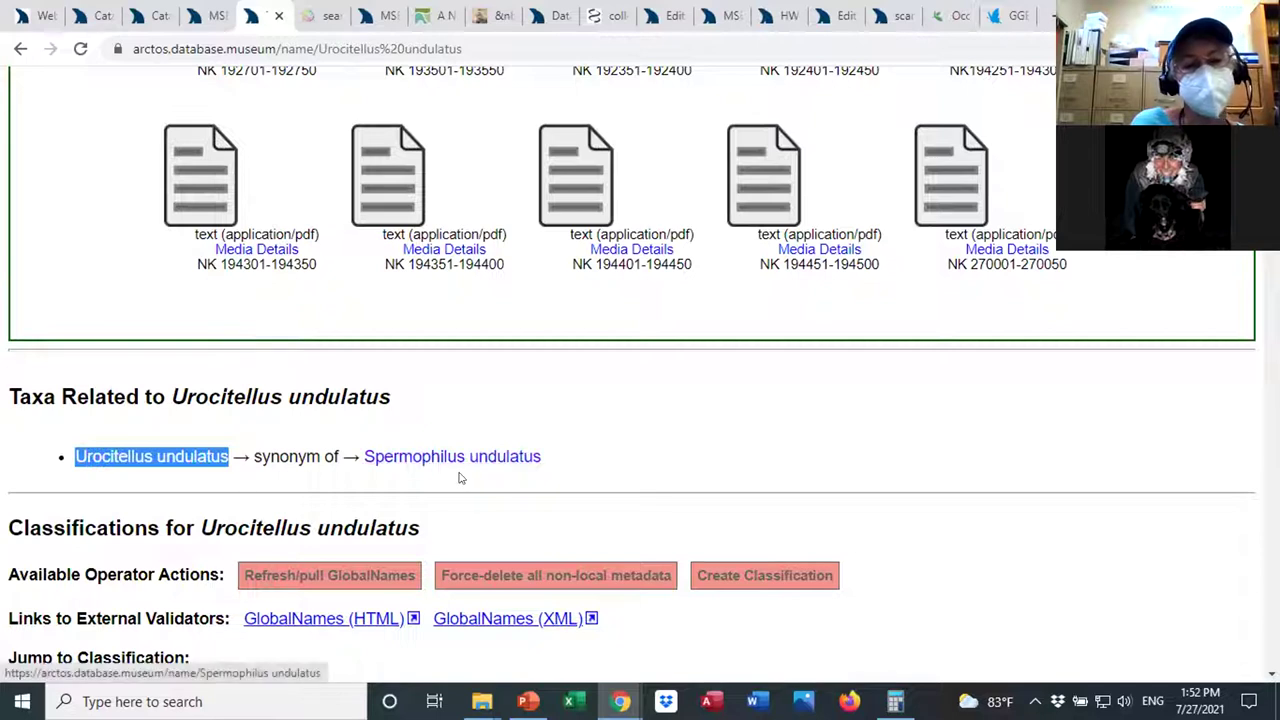
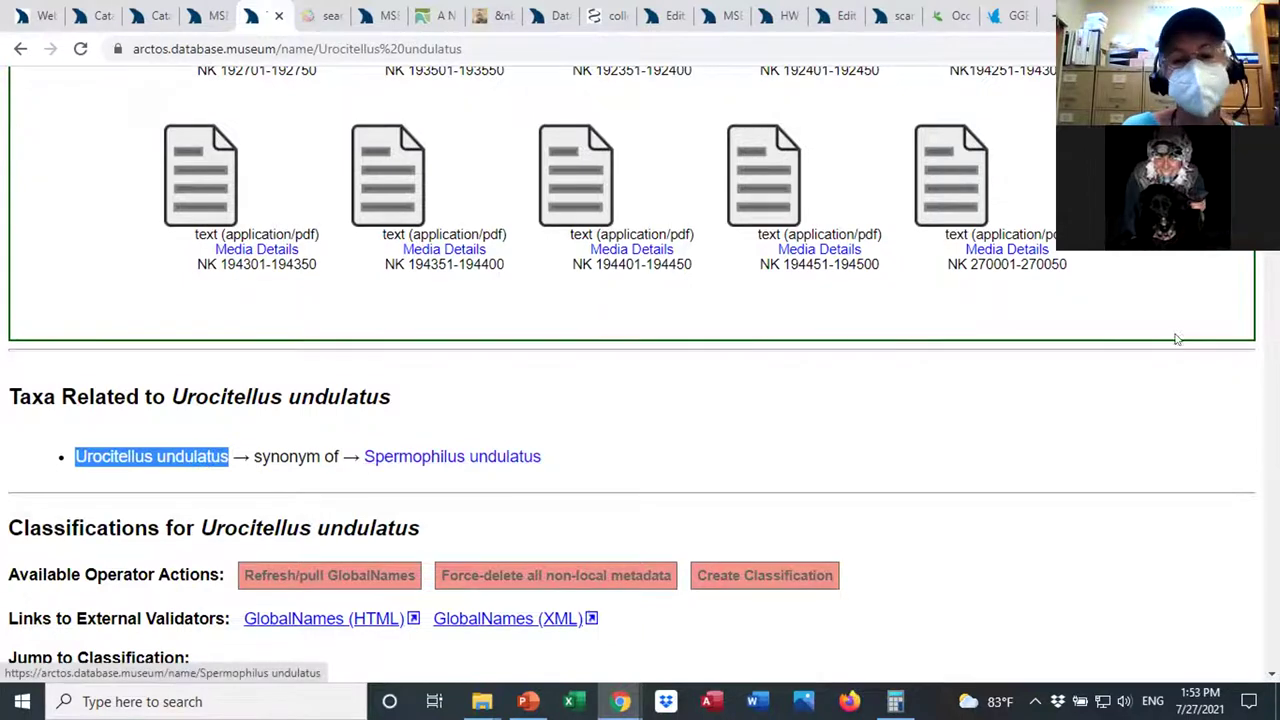
Run the taxonomy search for names starting with Spermophilus, returning 190 taxon names.
scroll(632, 374, "up", 10)
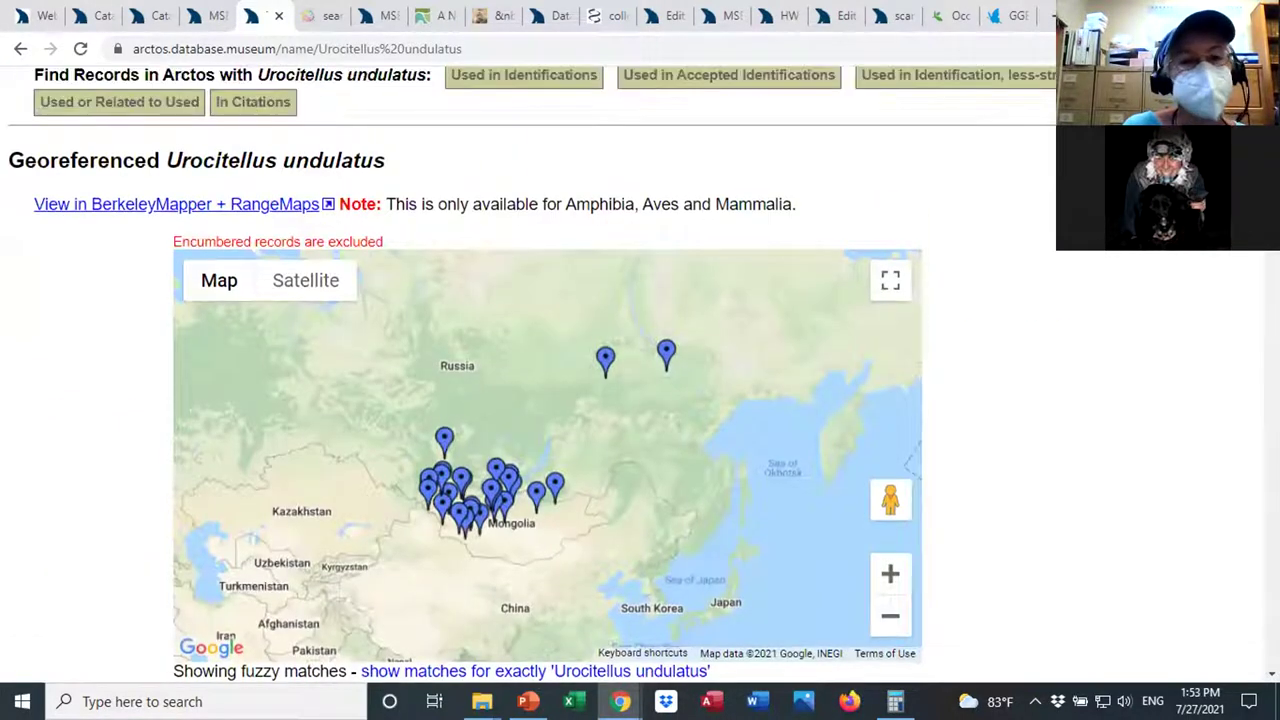
scroll(117, 480, "up", 1)
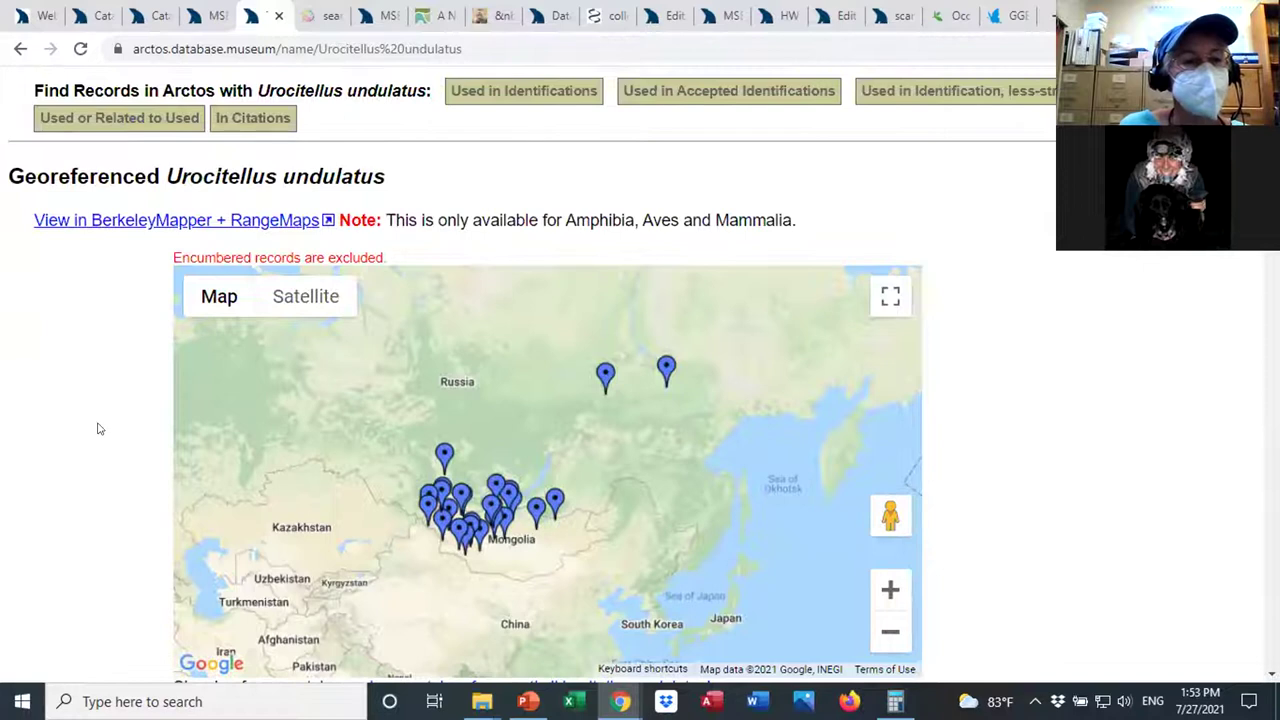
scroll(100, 401, "up", 2)
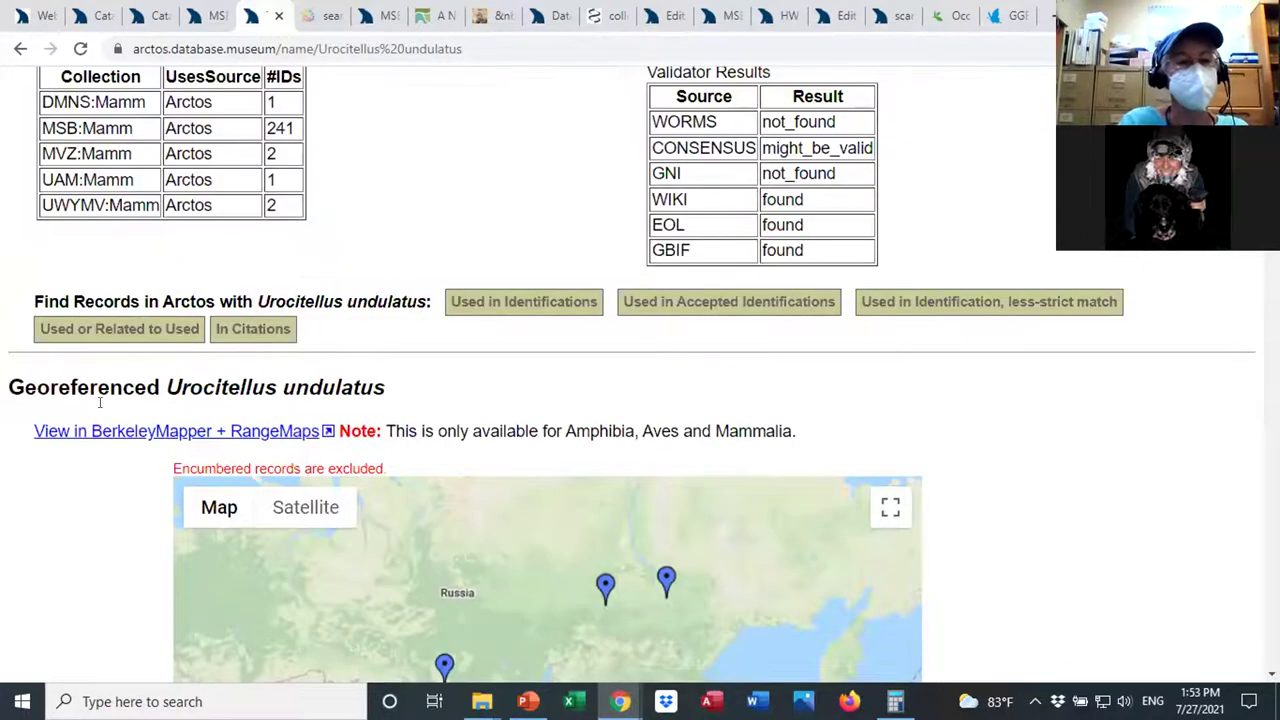
scroll(100, 401, "up", 3)
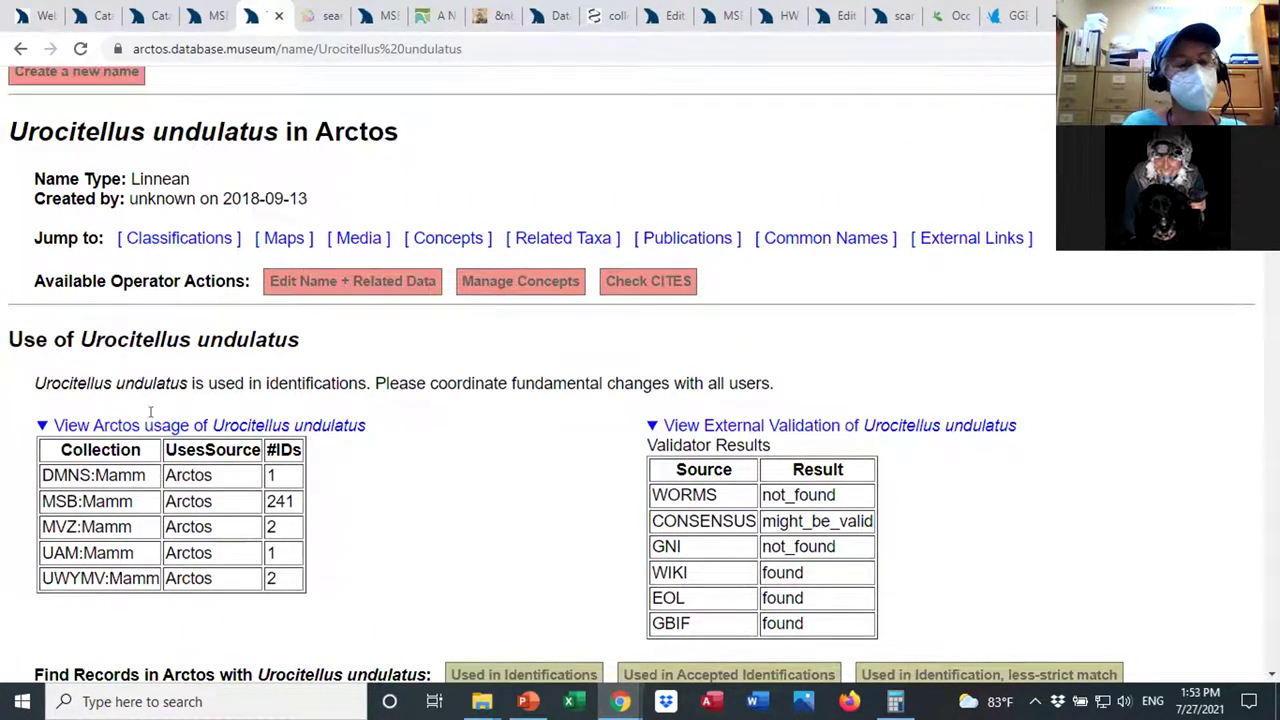
scroll(151, 411, "up", 4)
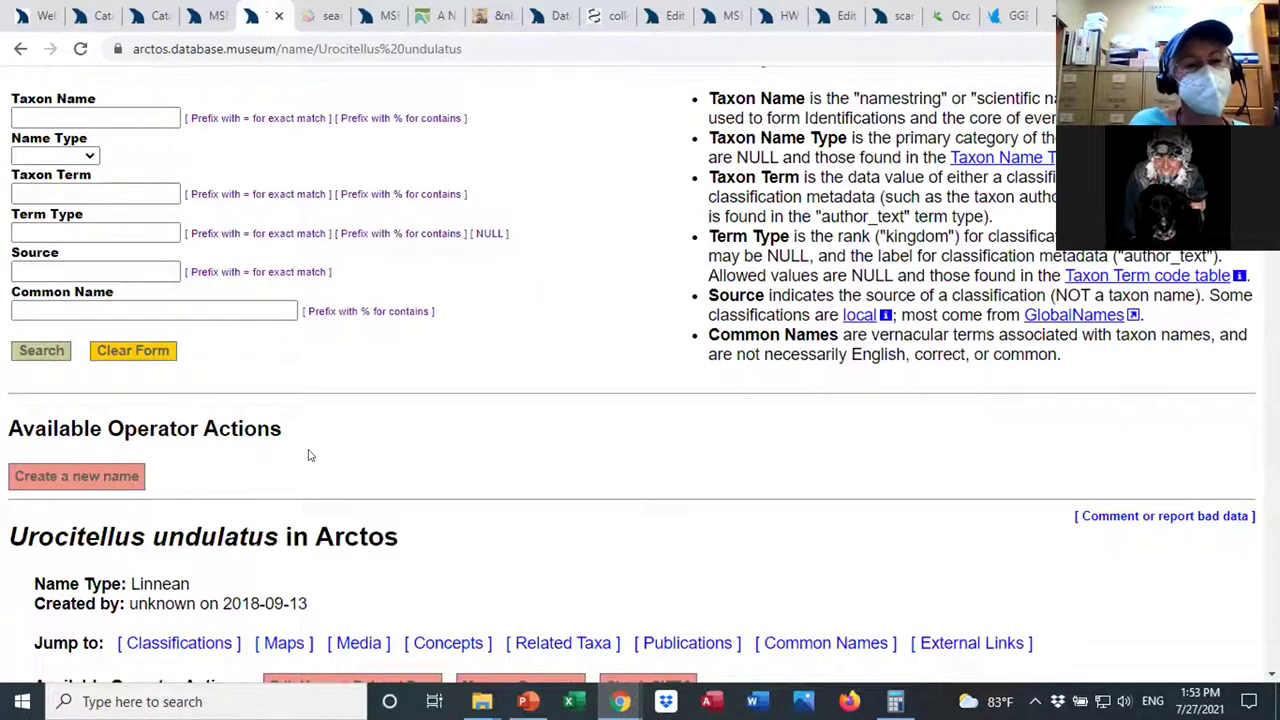
scroll(308, 455, "up", 2)
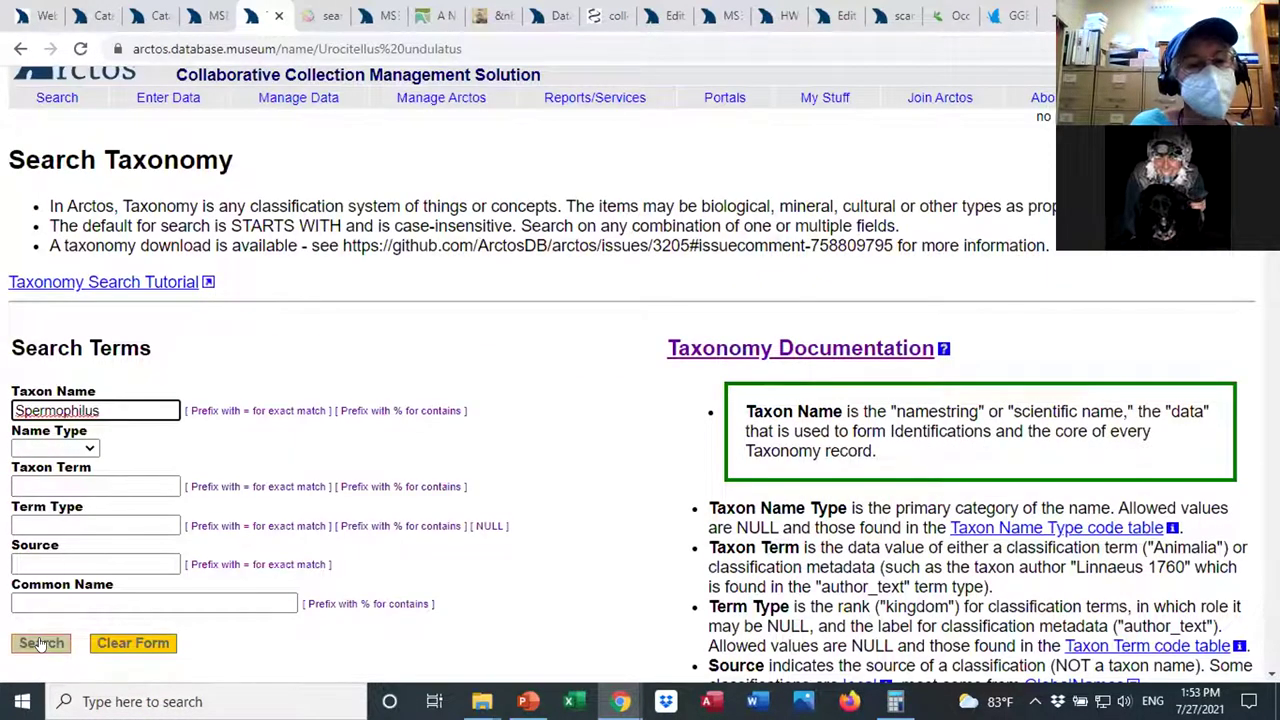
left_click(40, 643)
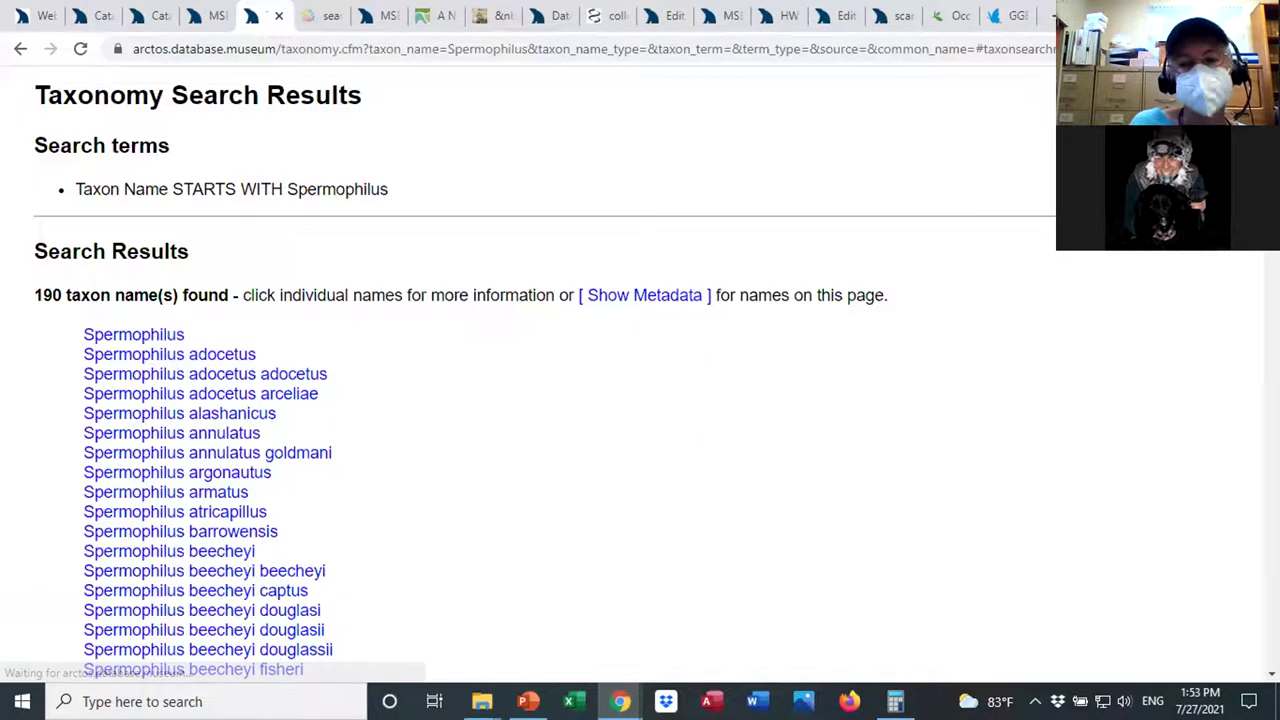
Review the Spermophilus results and briefly highlight Spermophilus beecheyi.
scroll(528, 380, "down", 2)
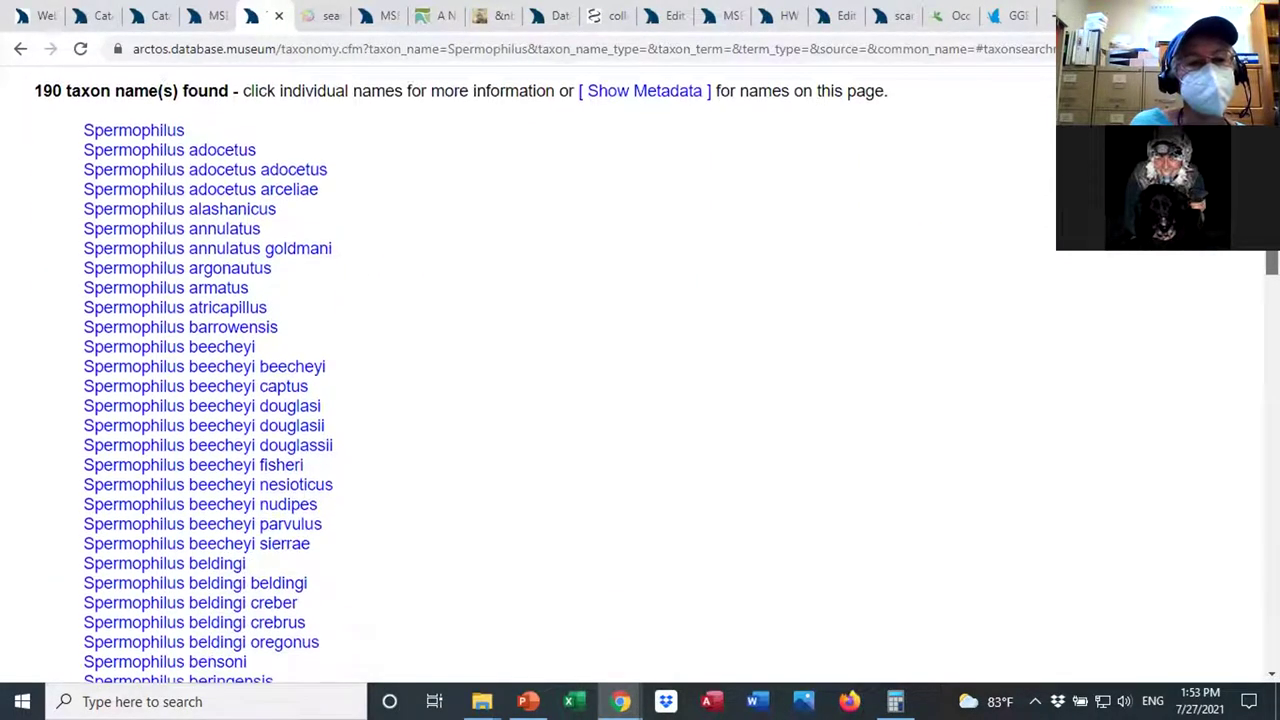
scroll(640, 380, "down", 1)
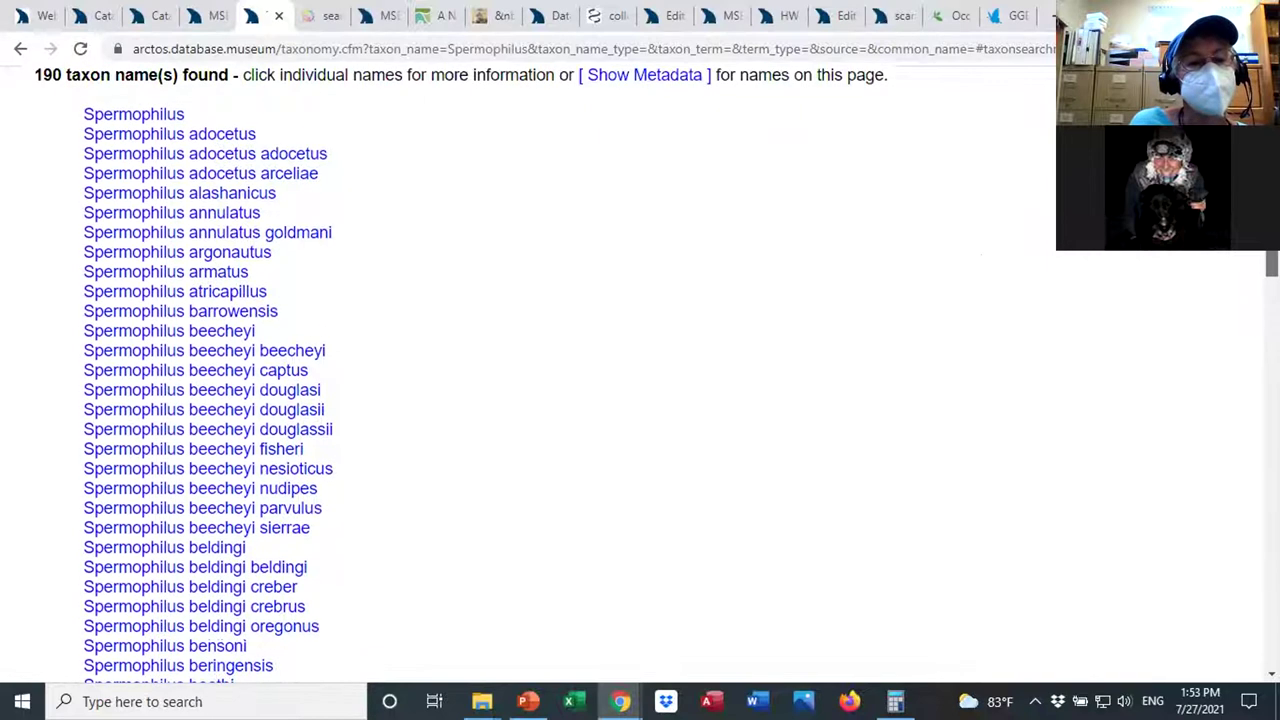
scroll(586, 266, "up", 1)
left_click_drag(205, 386, 63, 394)
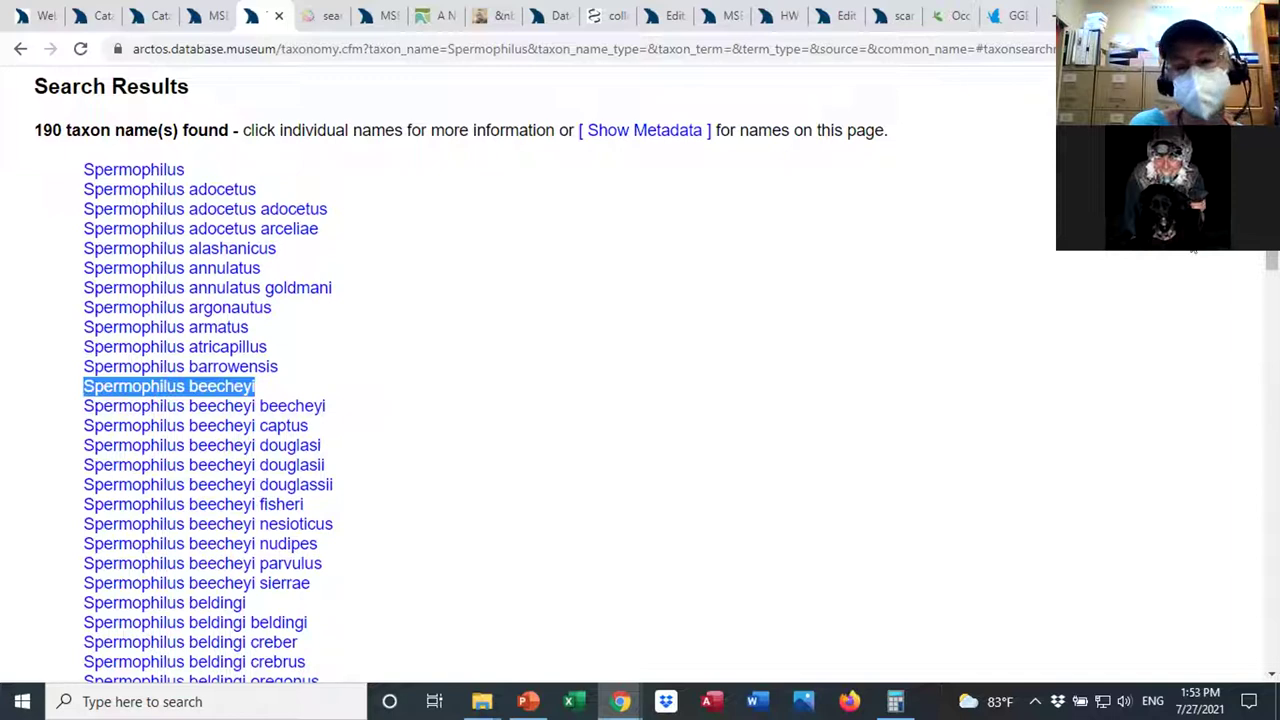
left_click(710, 292)
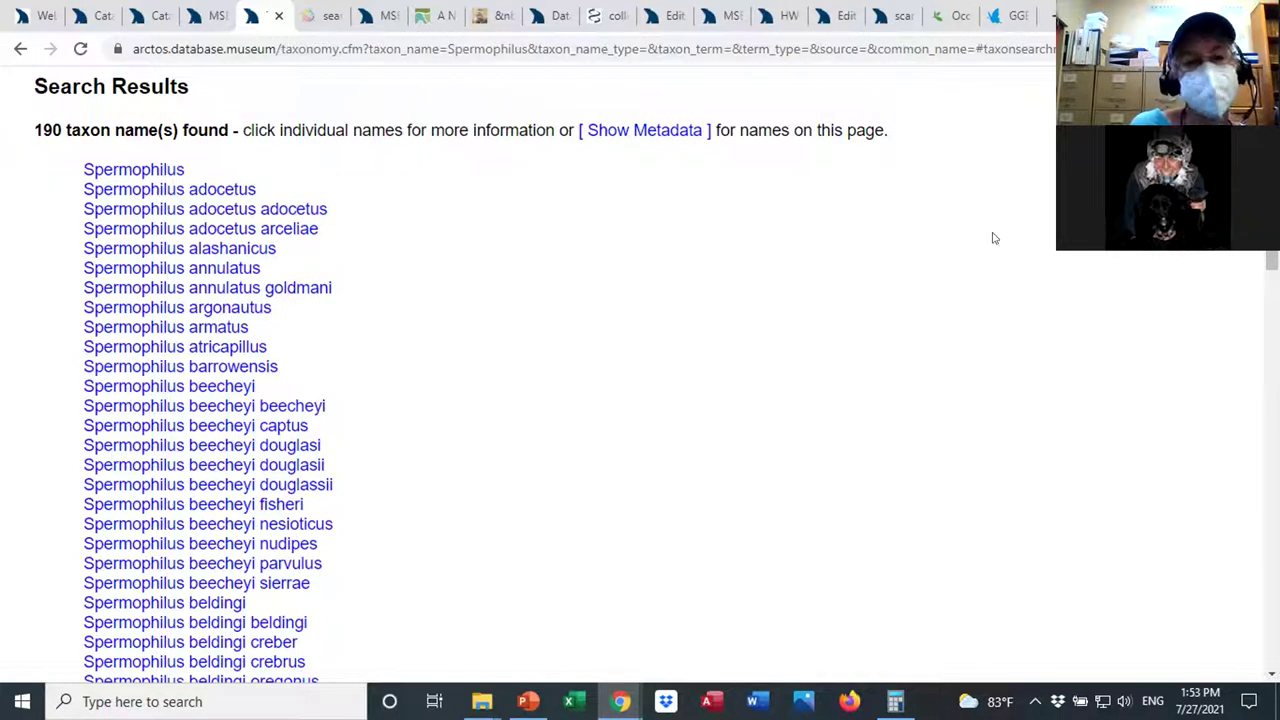
Highlight the Spermophilus term in Taxon Name, then return to the results list.
scroll(640, 370, "up", 2)
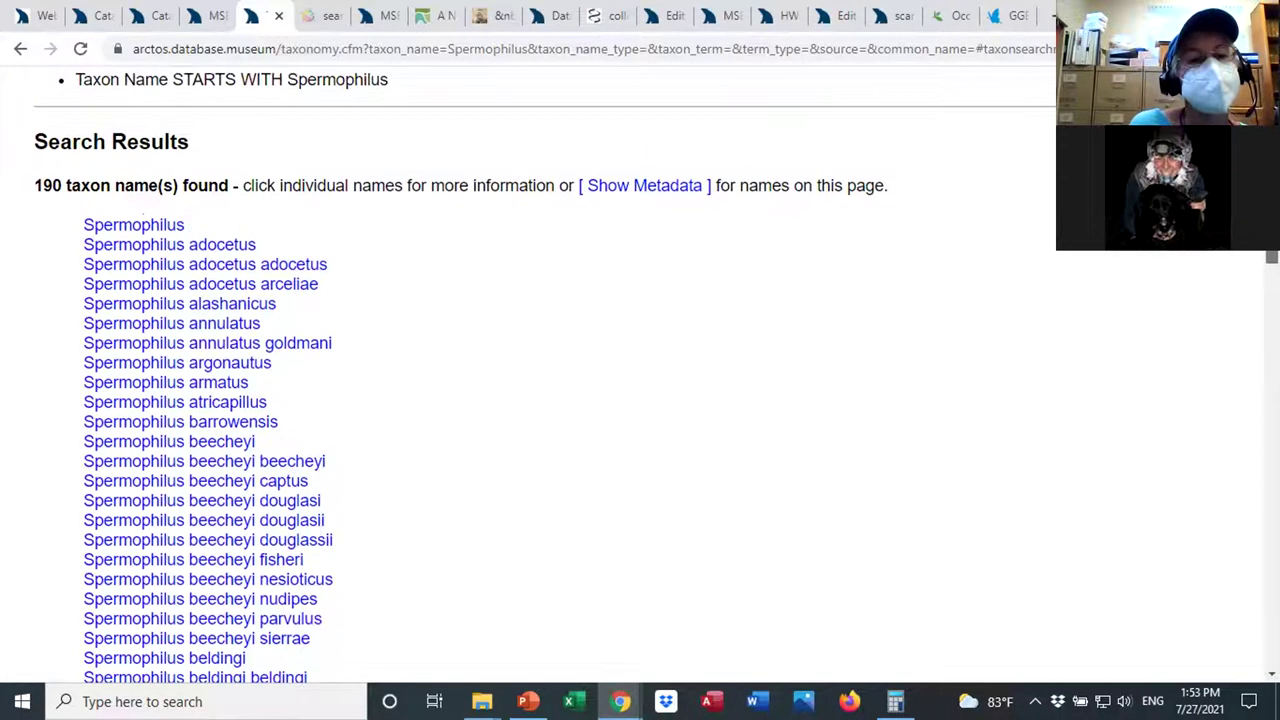
scroll(640, 370, "up", 4)
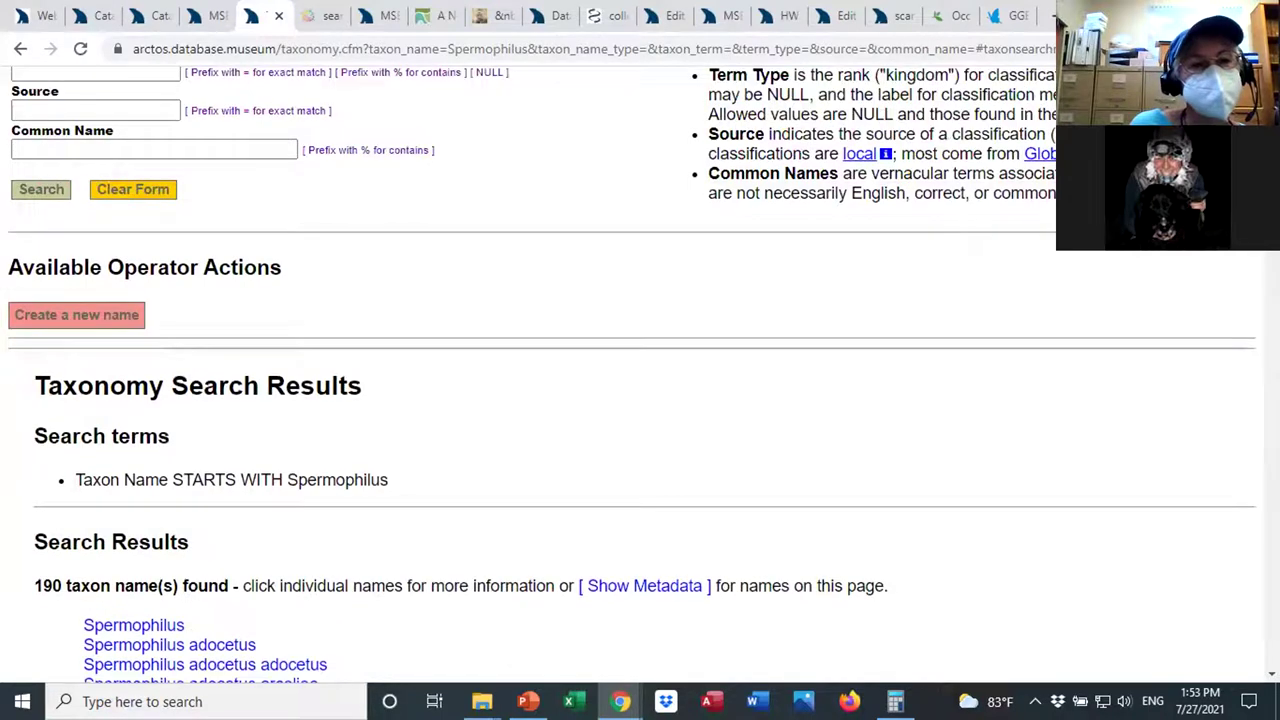
scroll(113, 205, "up", 2)
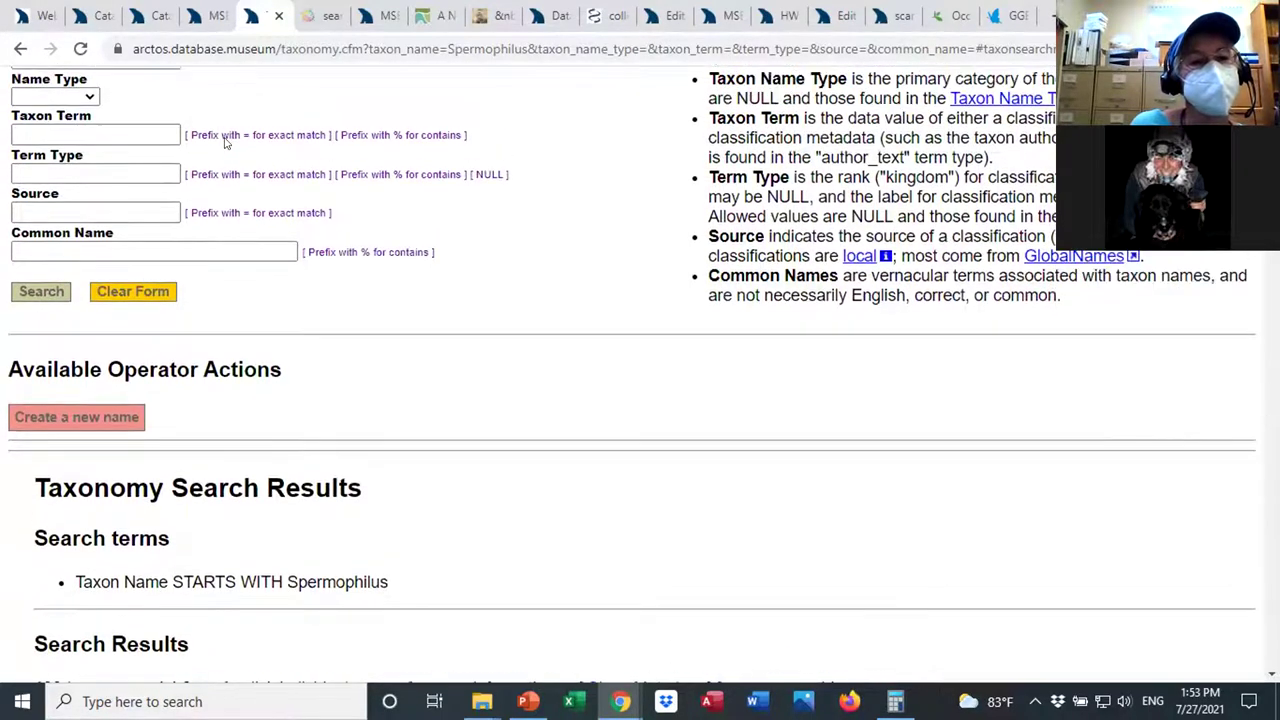
scroll(113, 205, "up", 2)
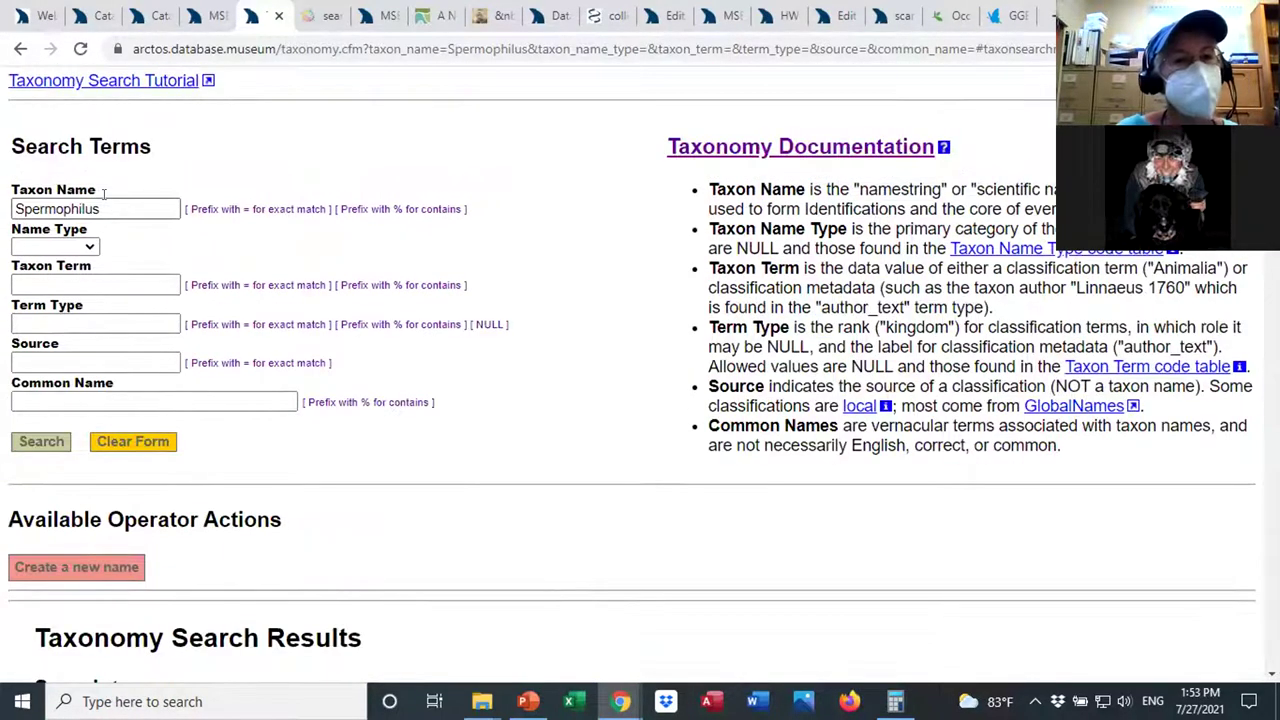
left_click_drag(172, 208, 10, 205)
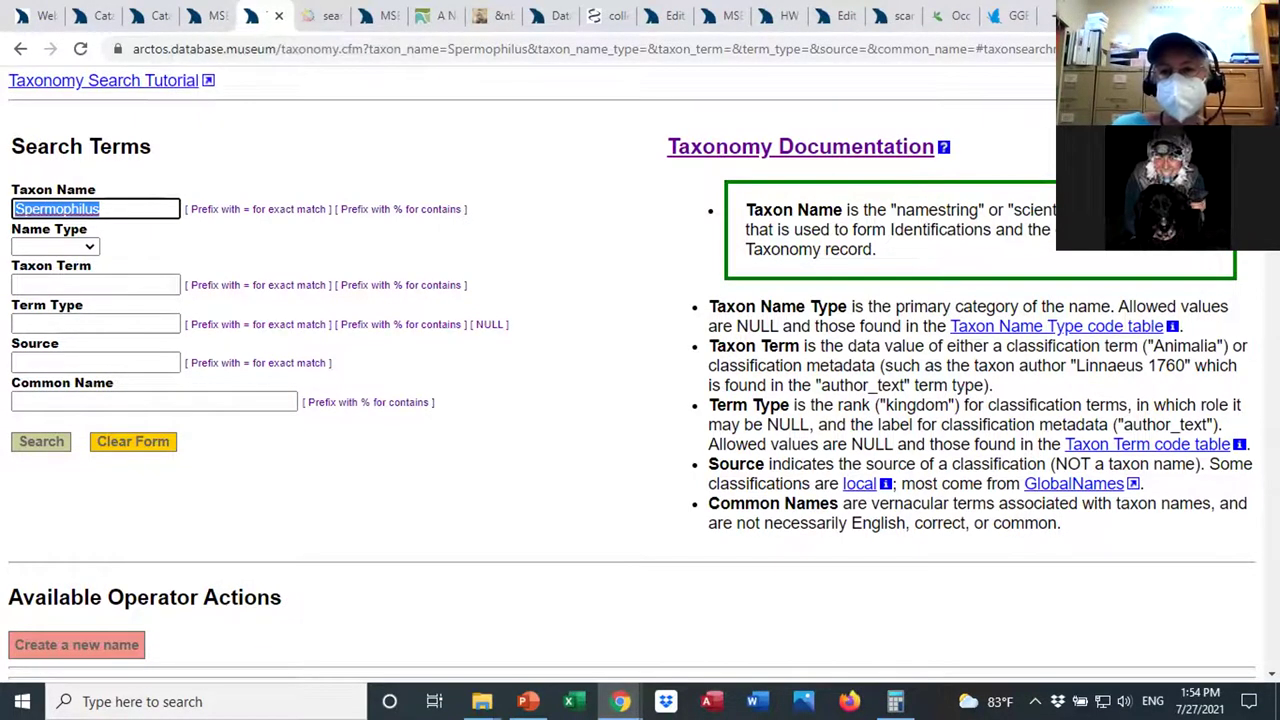
scroll(633, 378, "down", 3)
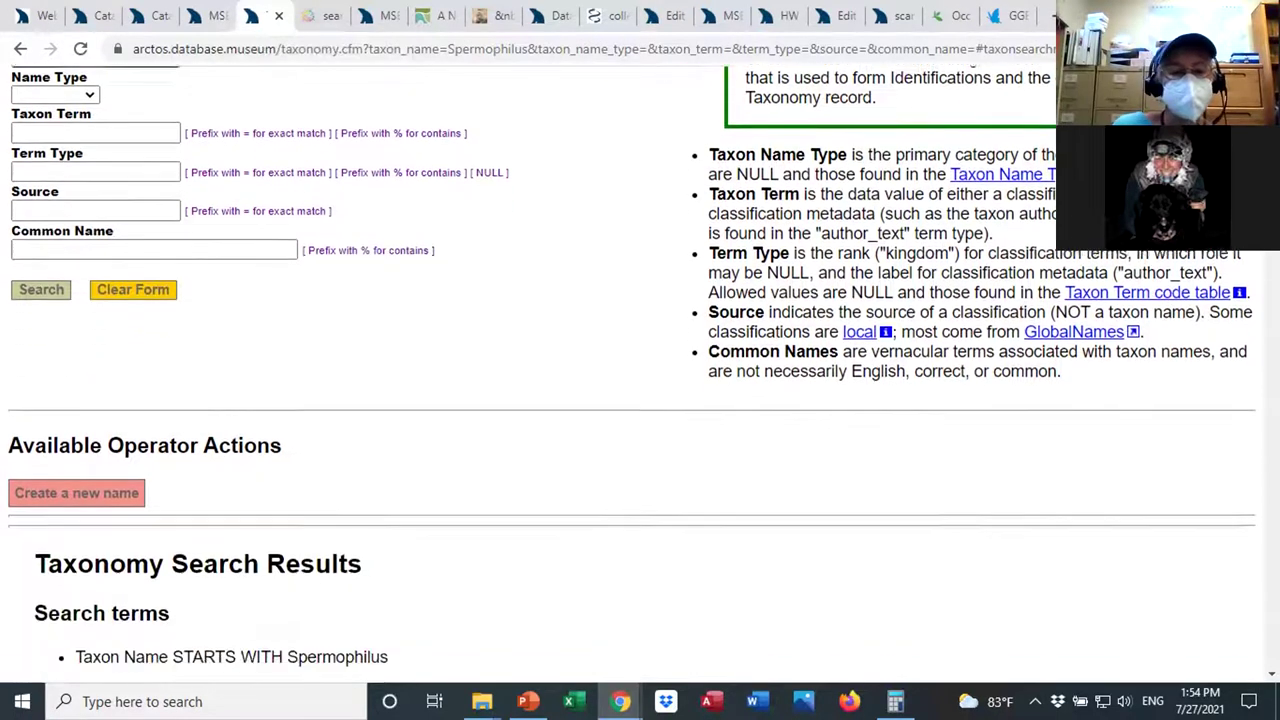
scroll(633, 378, "down", 2)
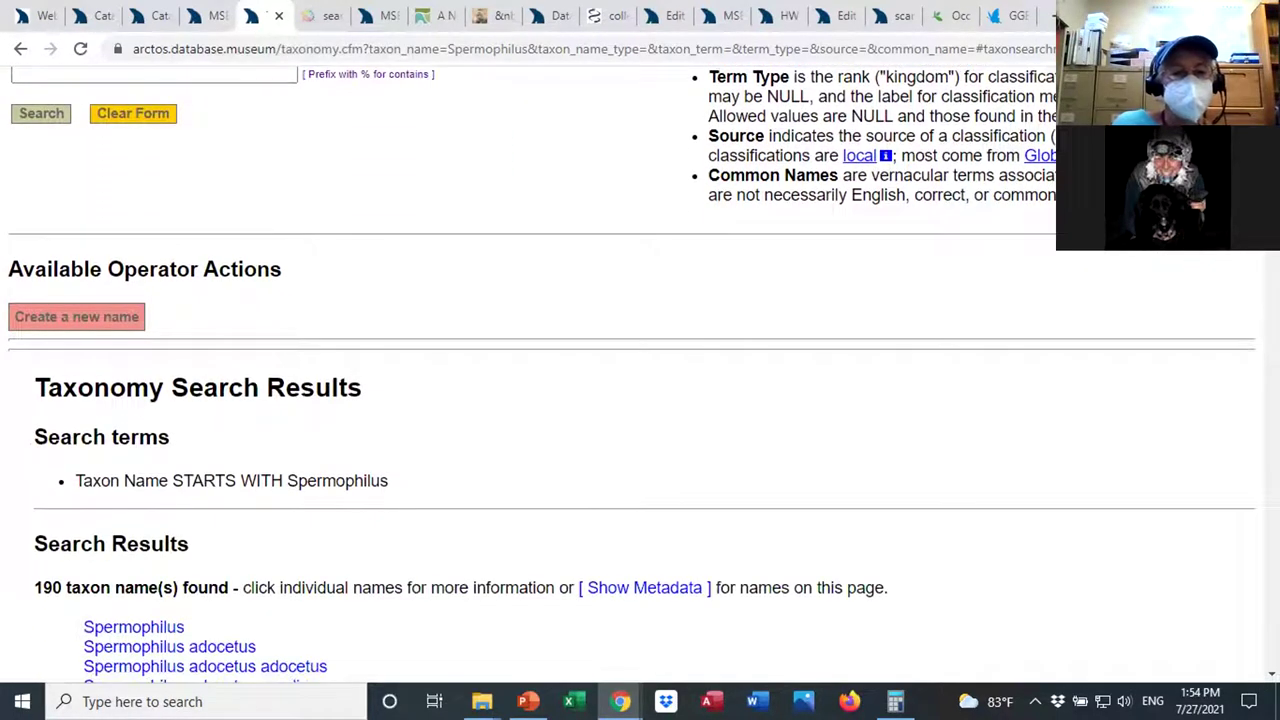
scroll(633, 378, "down", 2)
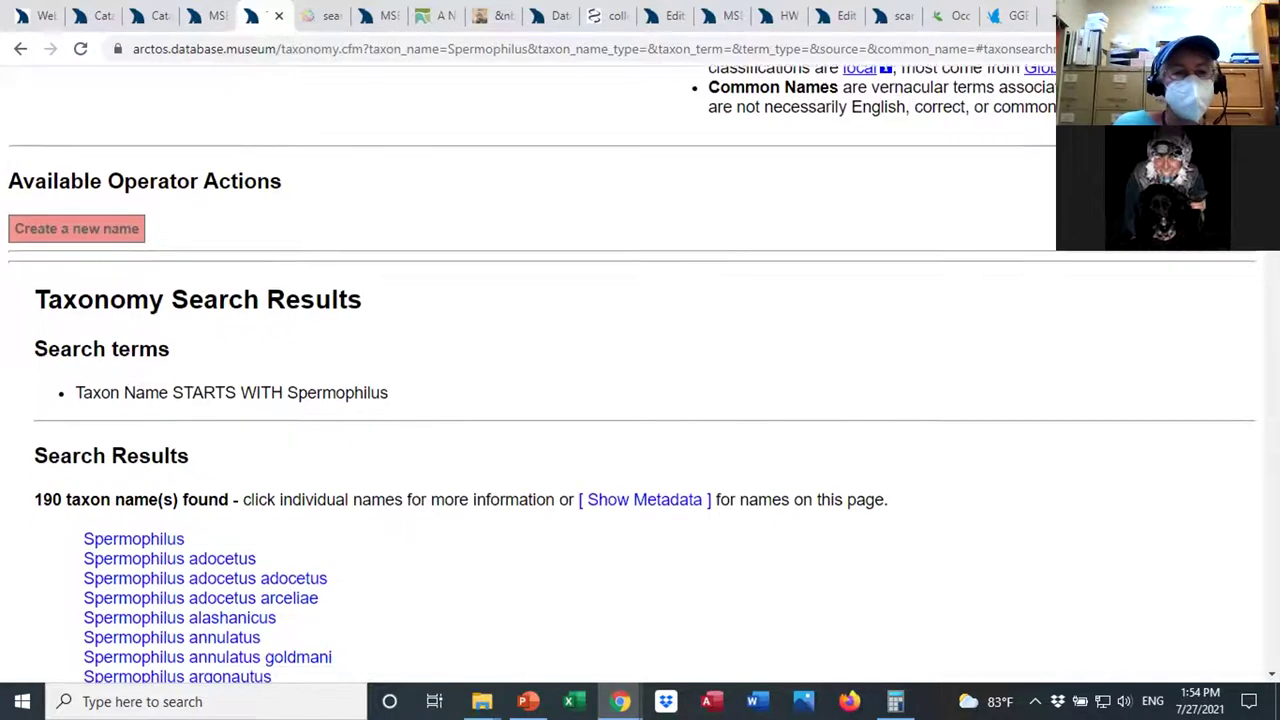
scroll(633, 378, "down", 1)
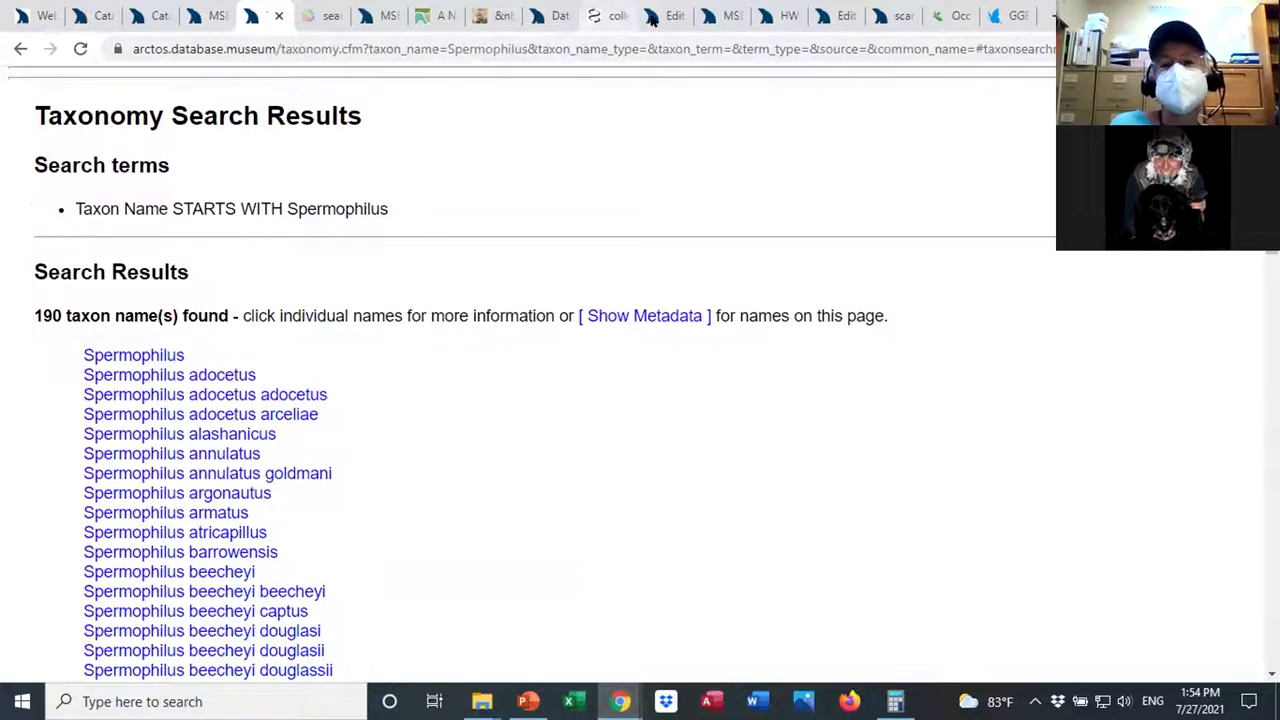
Open the Catalog Records search form from the Search menu.
left_click(148, 16)
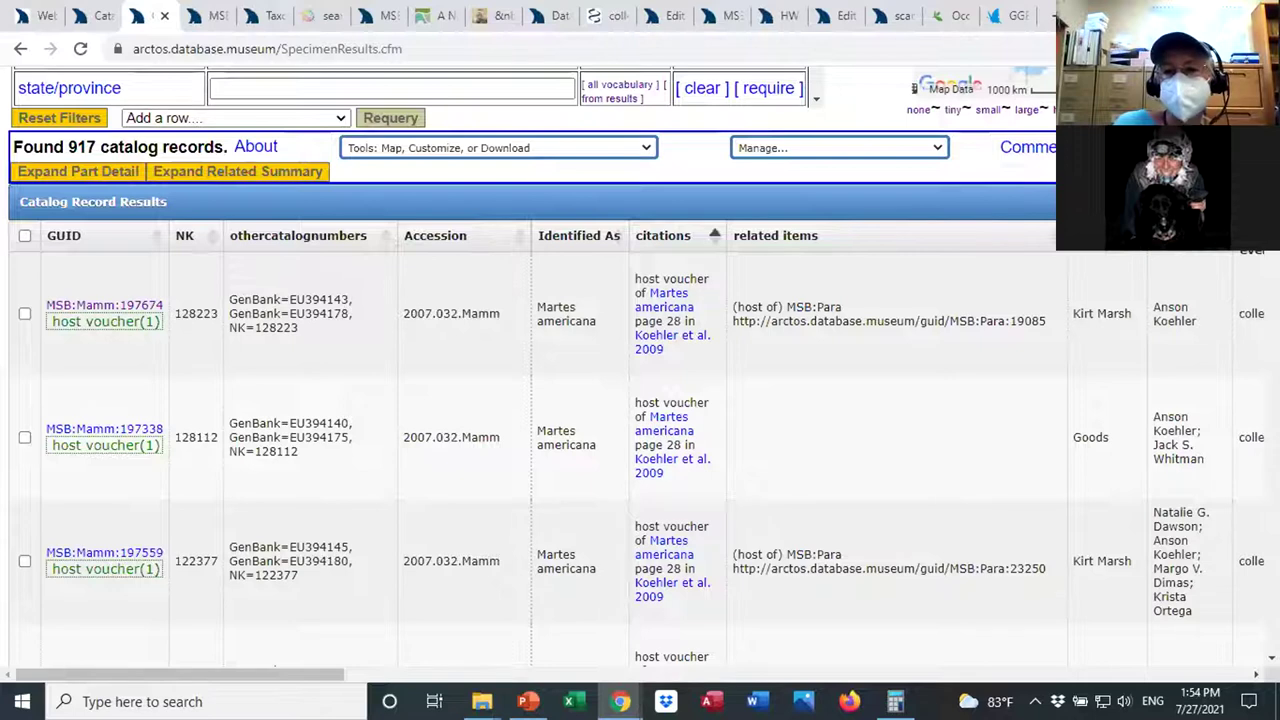
scroll(640, 380, "up", 5)
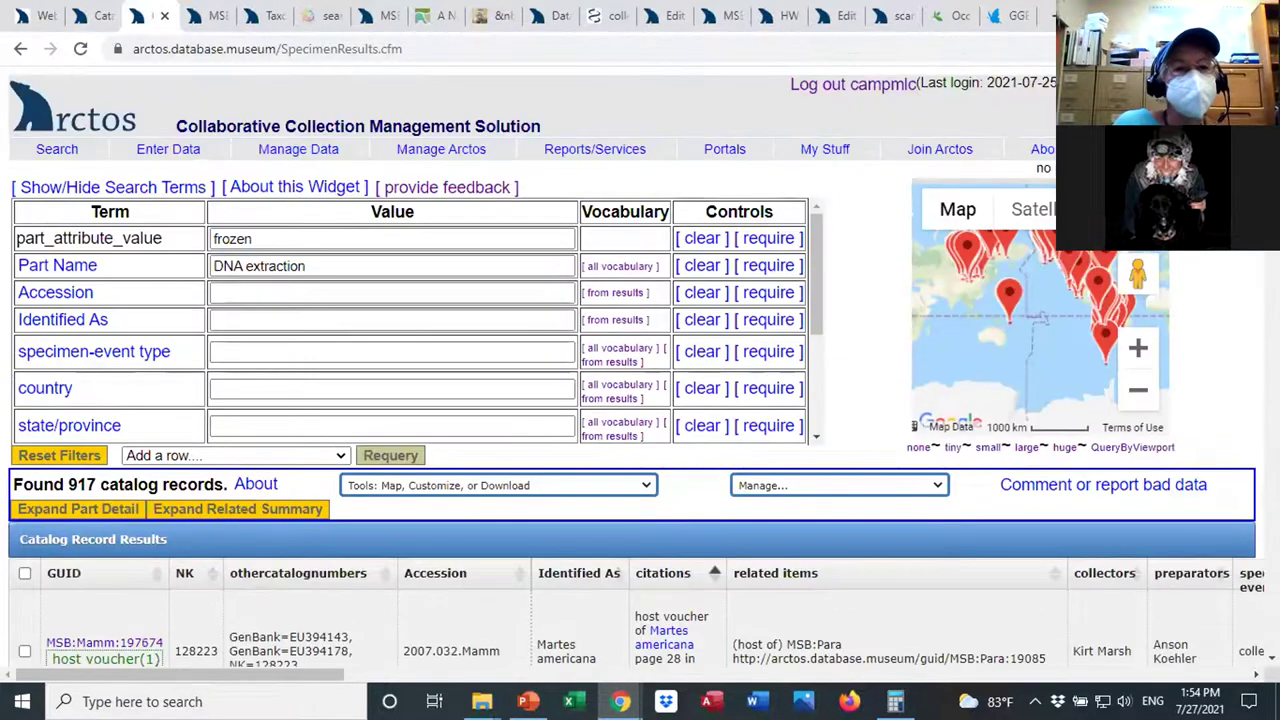
mouse_move(165, 150)
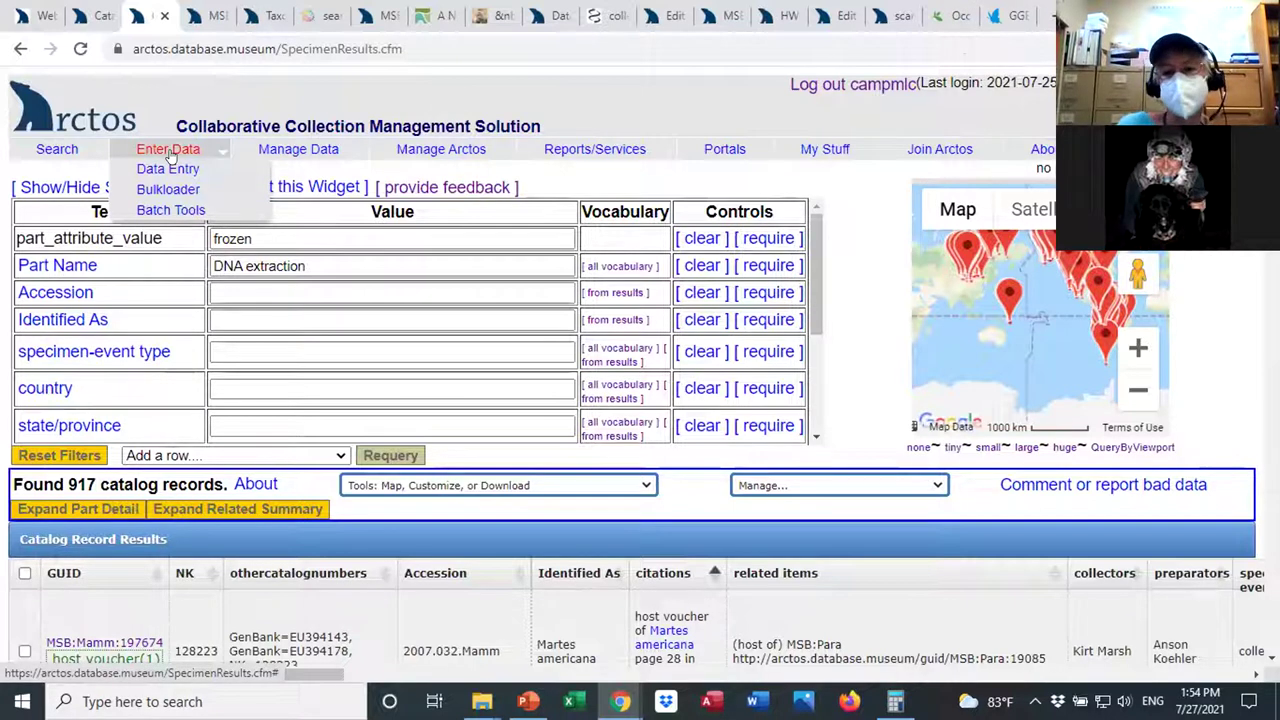
mouse_move(62, 152)
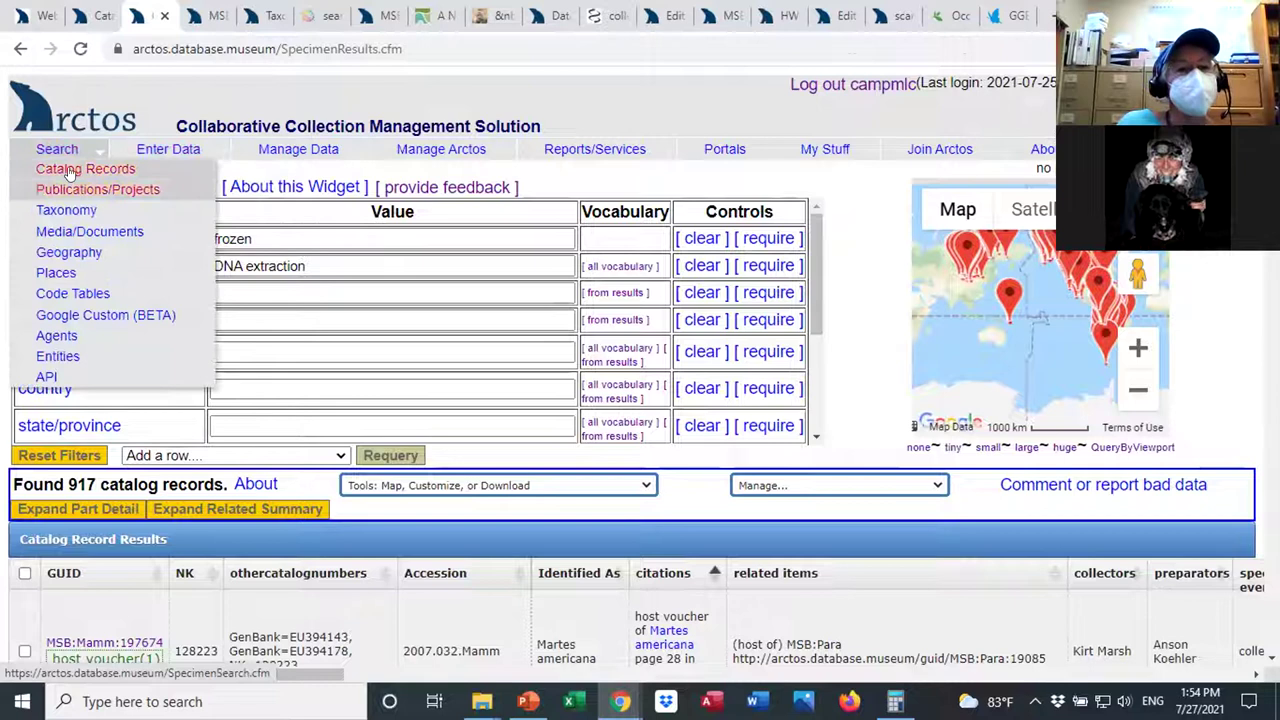
left_click(68, 170)
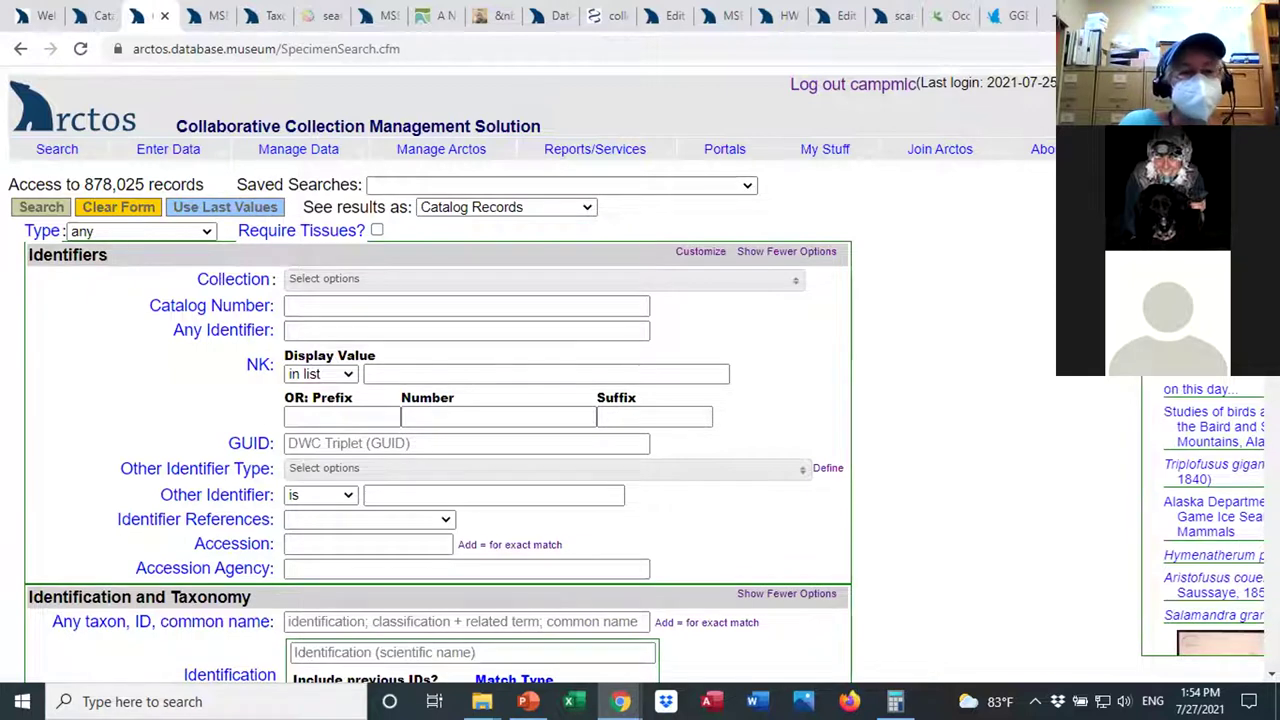
Browse the Collection choices in the search form, close them, and return to the page header.
scroll(532, 374, "down", 2)
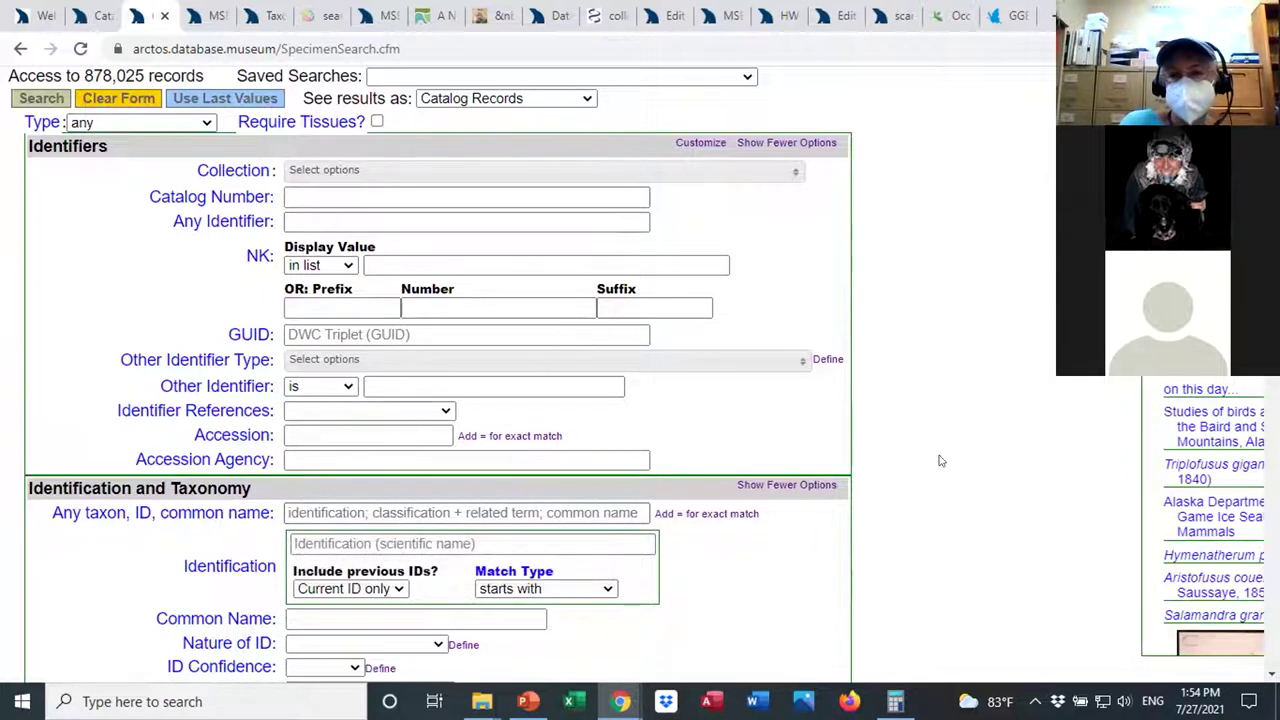
left_click(548, 511)
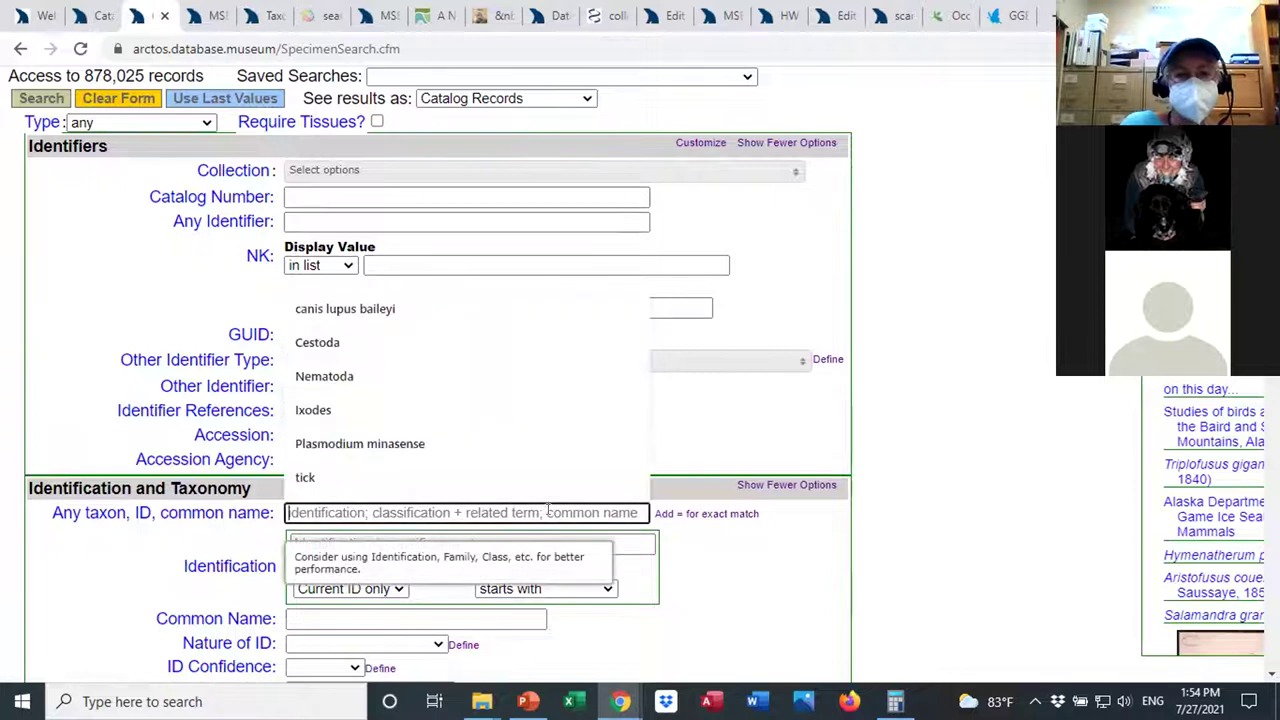
left_click(795, 172)
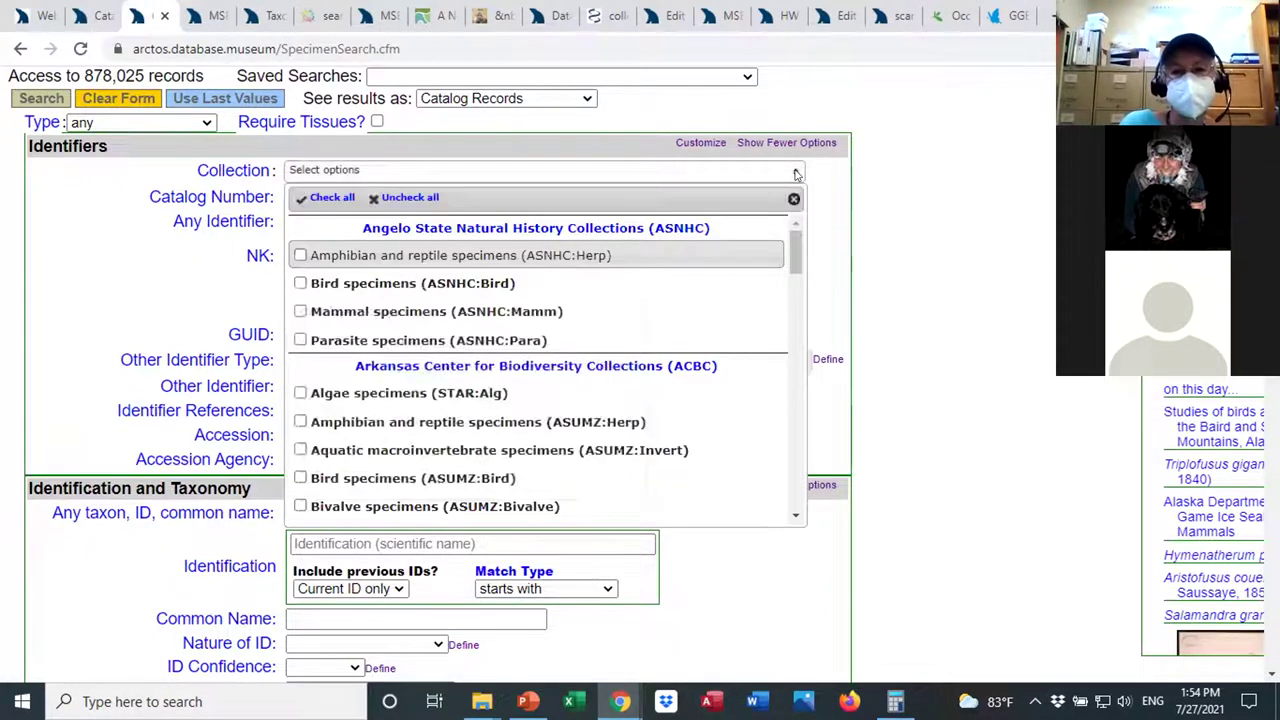
left_click_drag(797, 260, 790, 488)
left_click(890, 354)
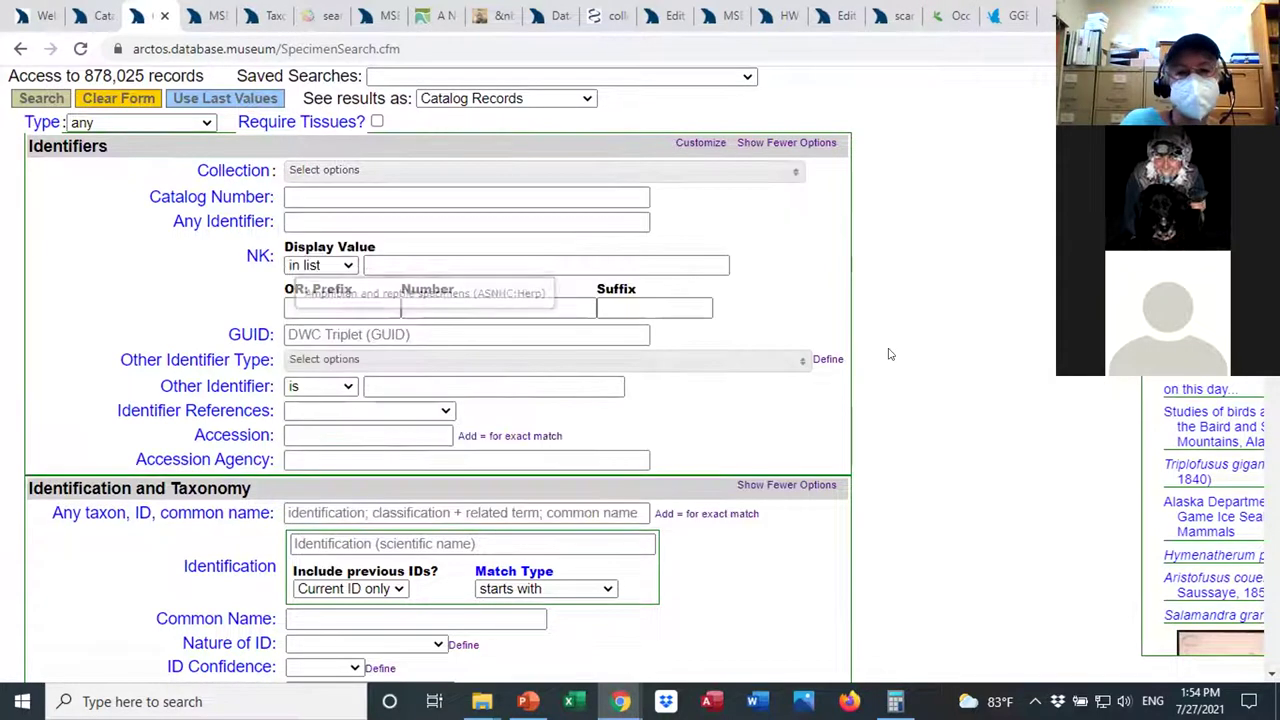
scroll(907, 247, "up", 1)
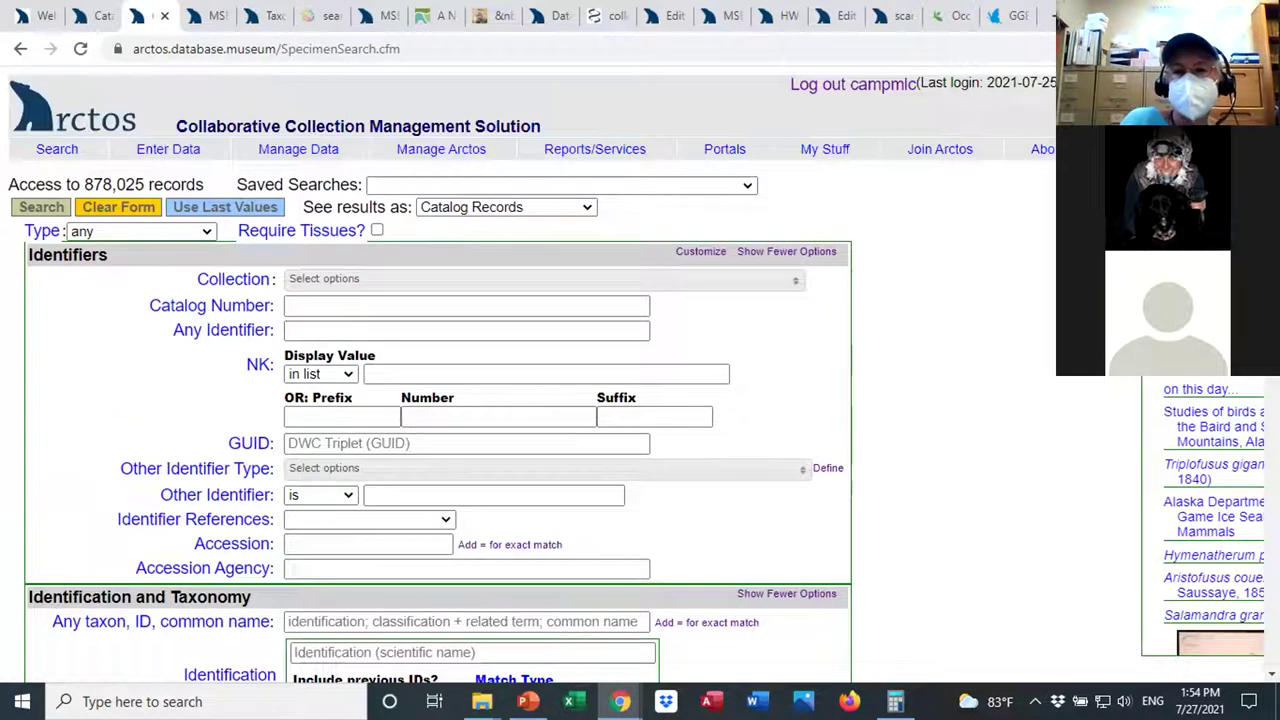
Log out and start a catalog record search limited to Bird specimens (MVZ:Bird).
left_click(858, 86)
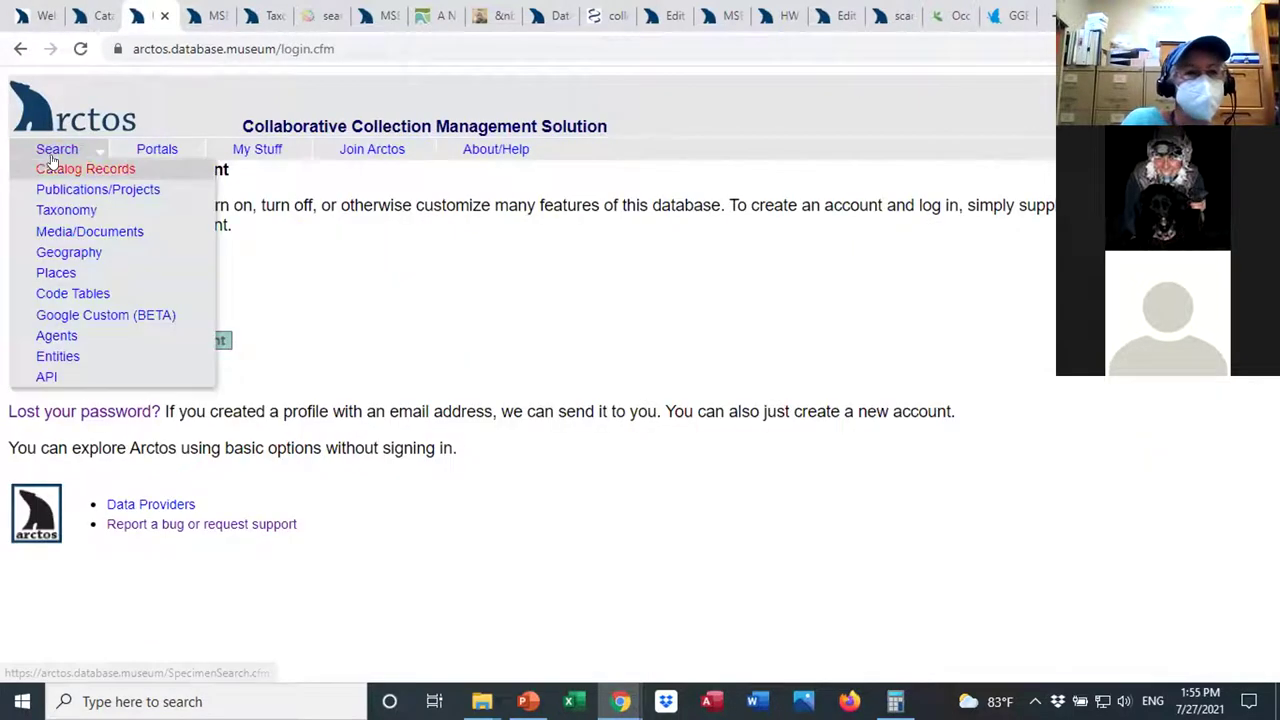
left_click(51, 170)
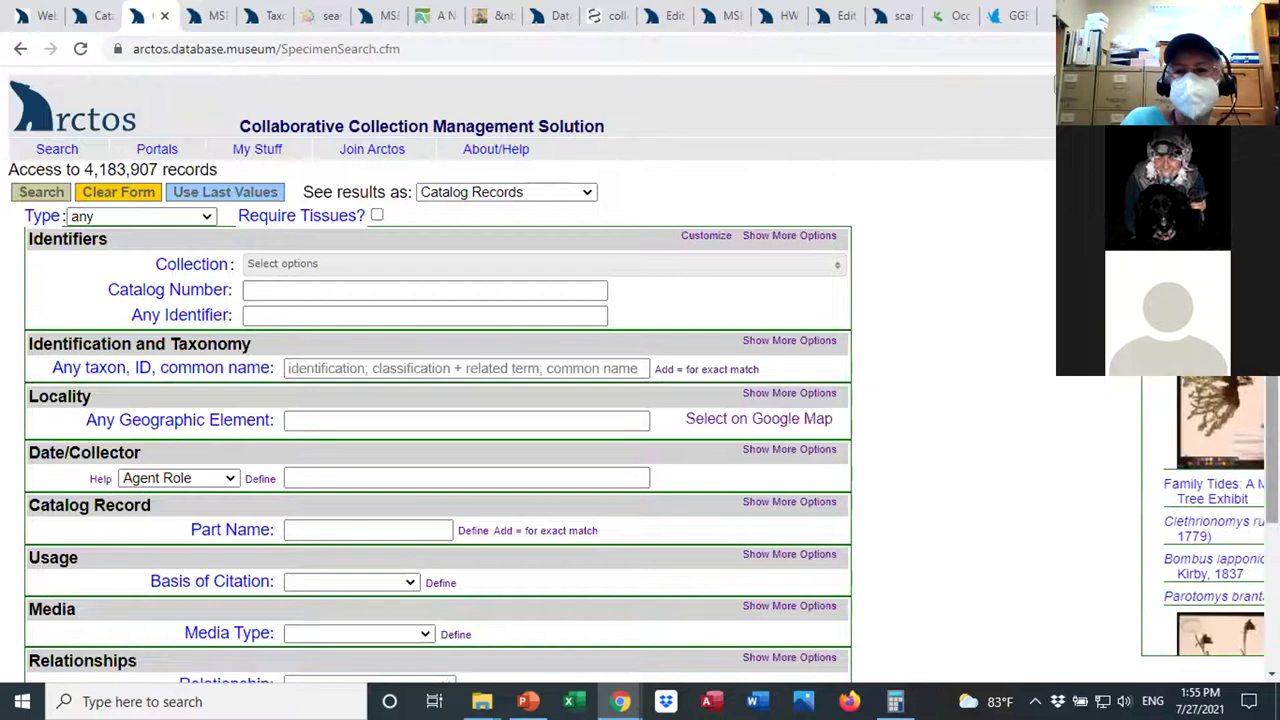
left_click(815, 264)
left_click_drag(836, 336, 834, 464)
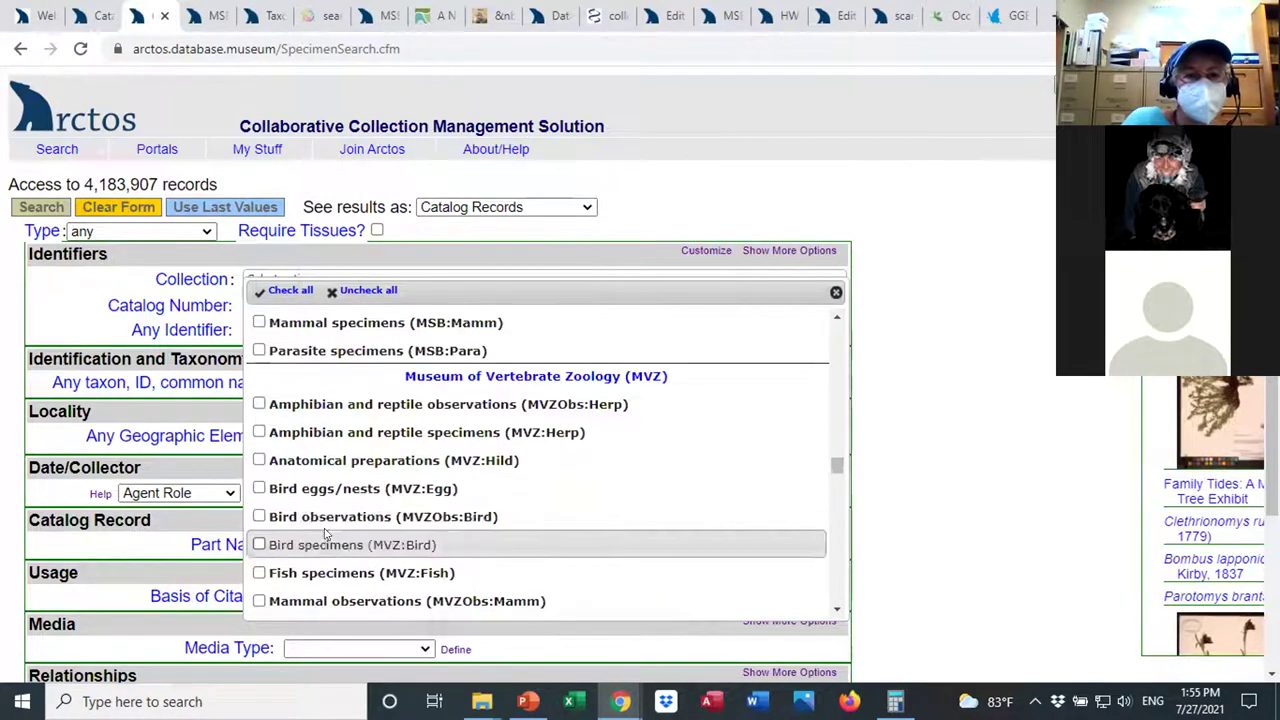
left_click(259, 545)
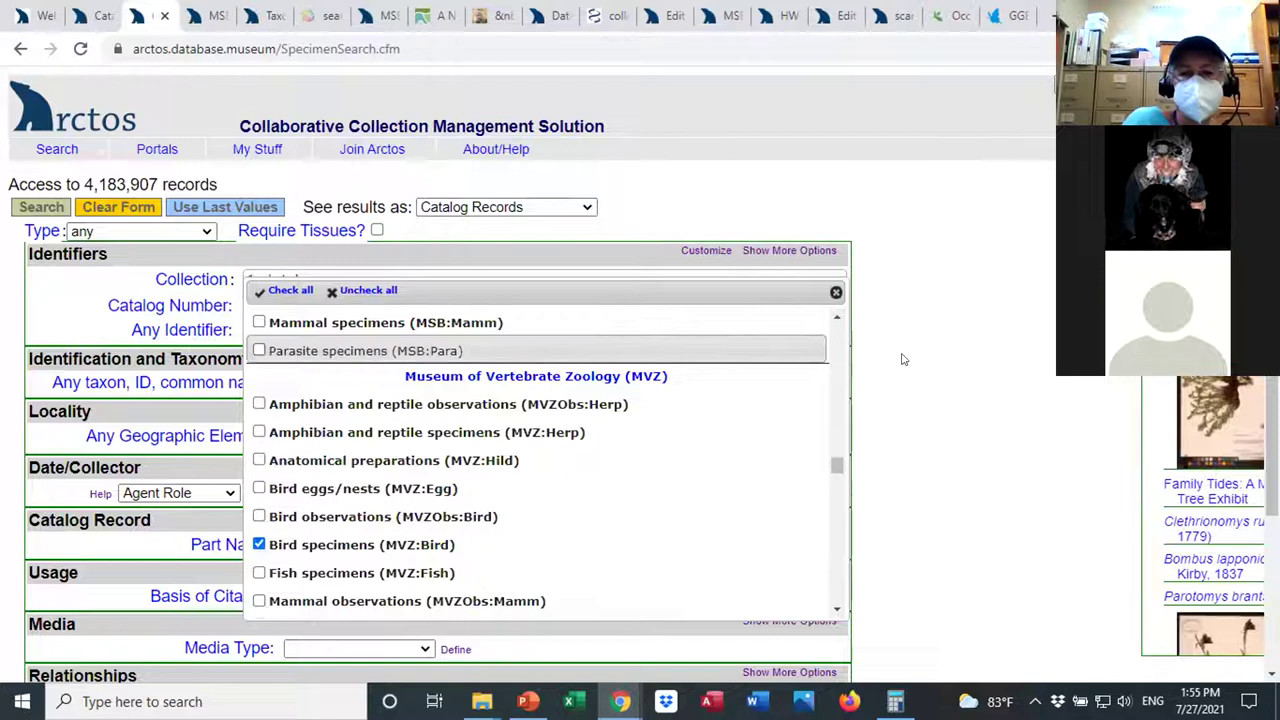
left_click(903, 357)
left_click(336, 385)
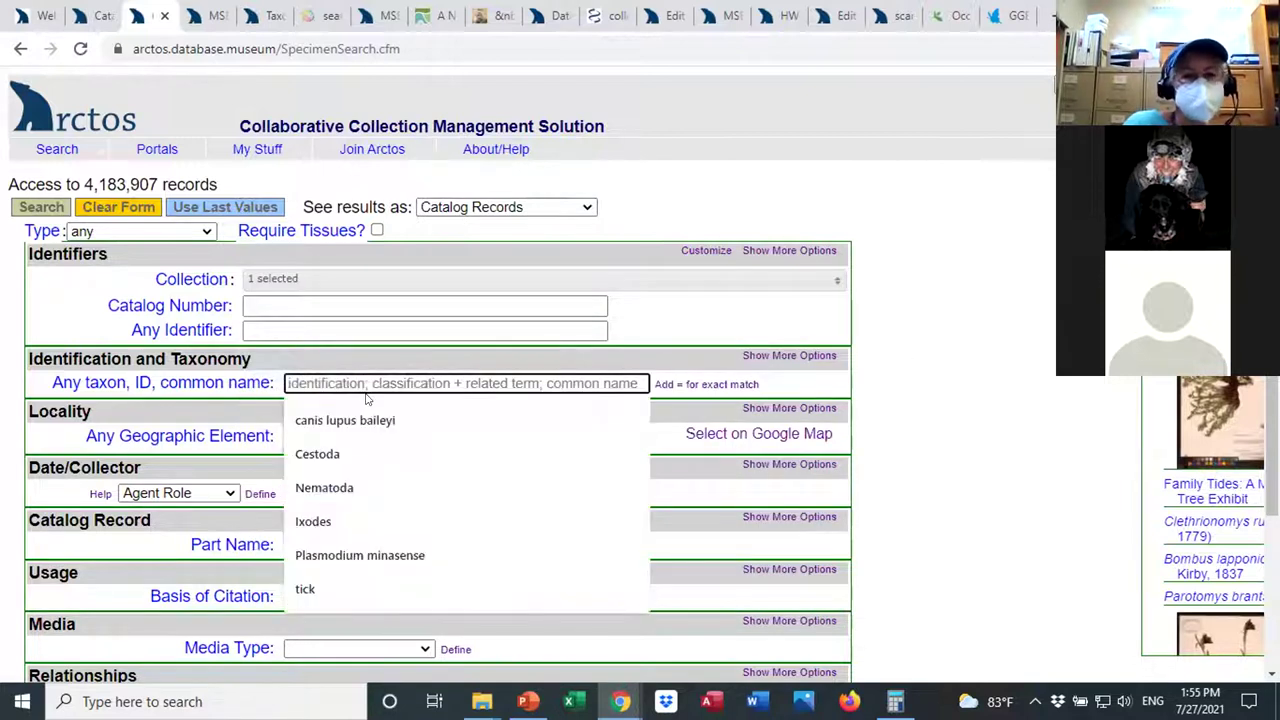
Filter by Other Identifier Type NCBI Biosample, search, and open record MVZ:Bird:191951.
left_click(788, 251)
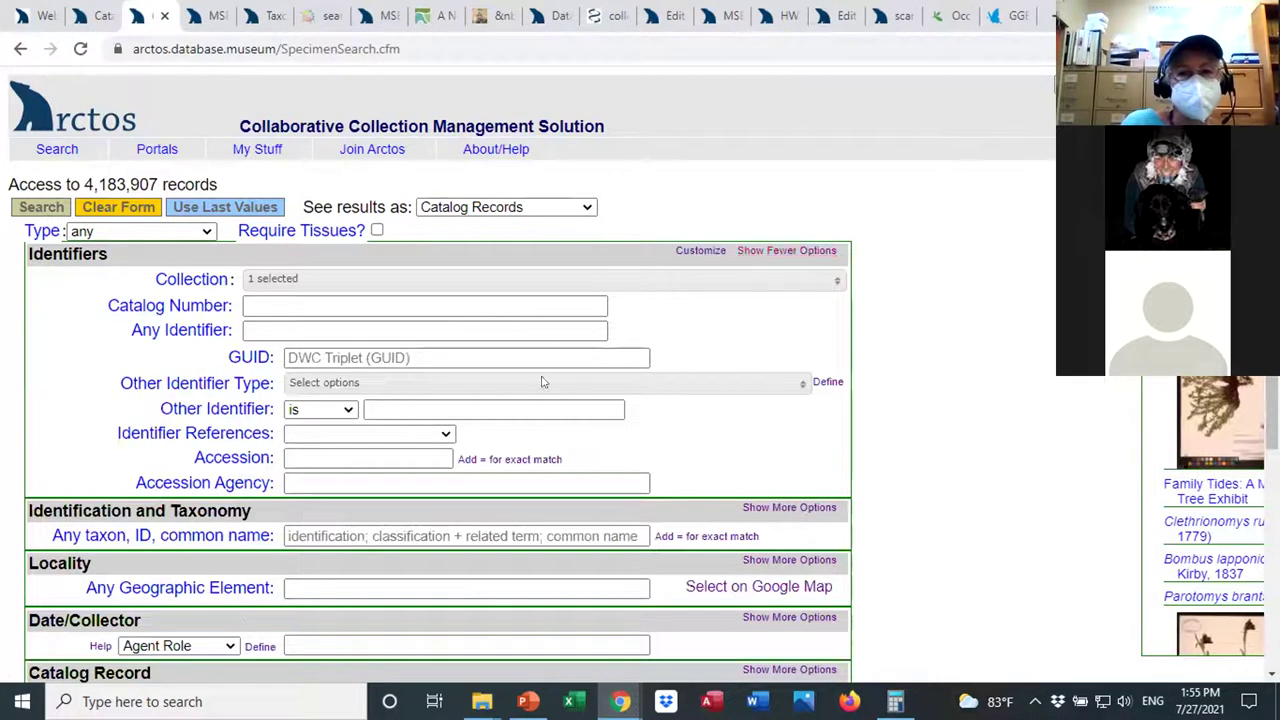
left_click(384, 383)
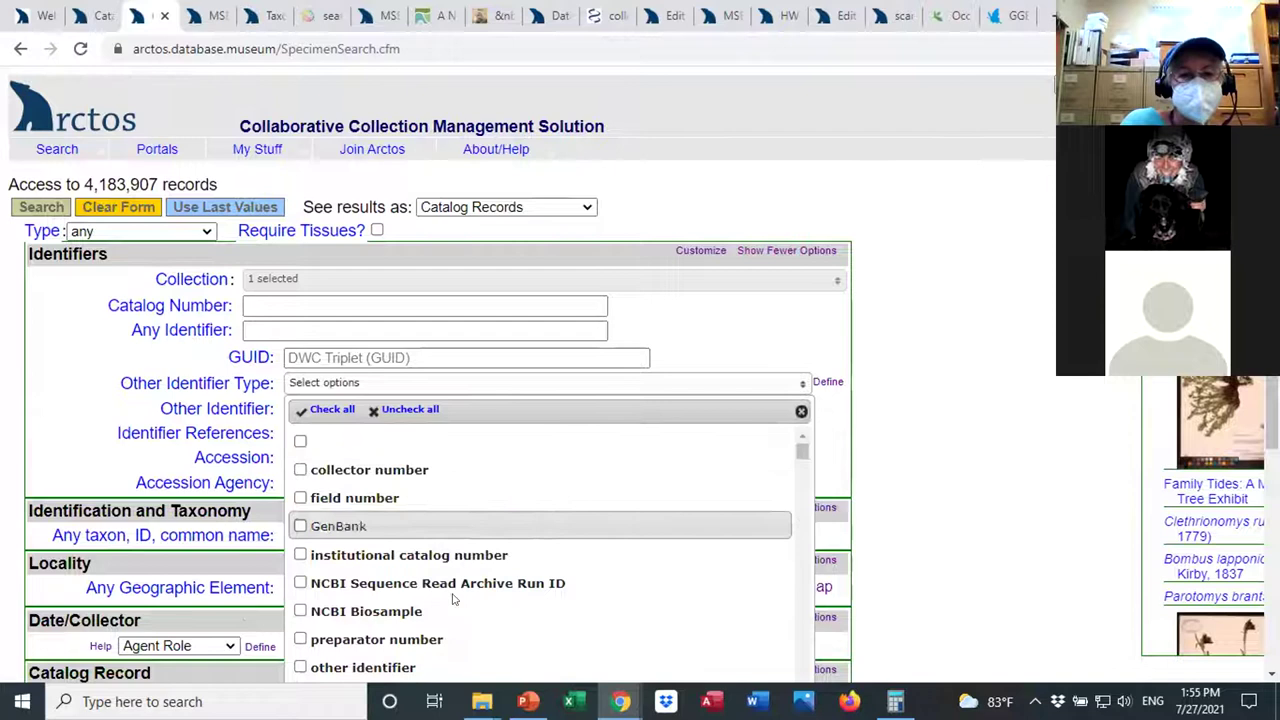
left_click(409, 611)
left_click(963, 403)
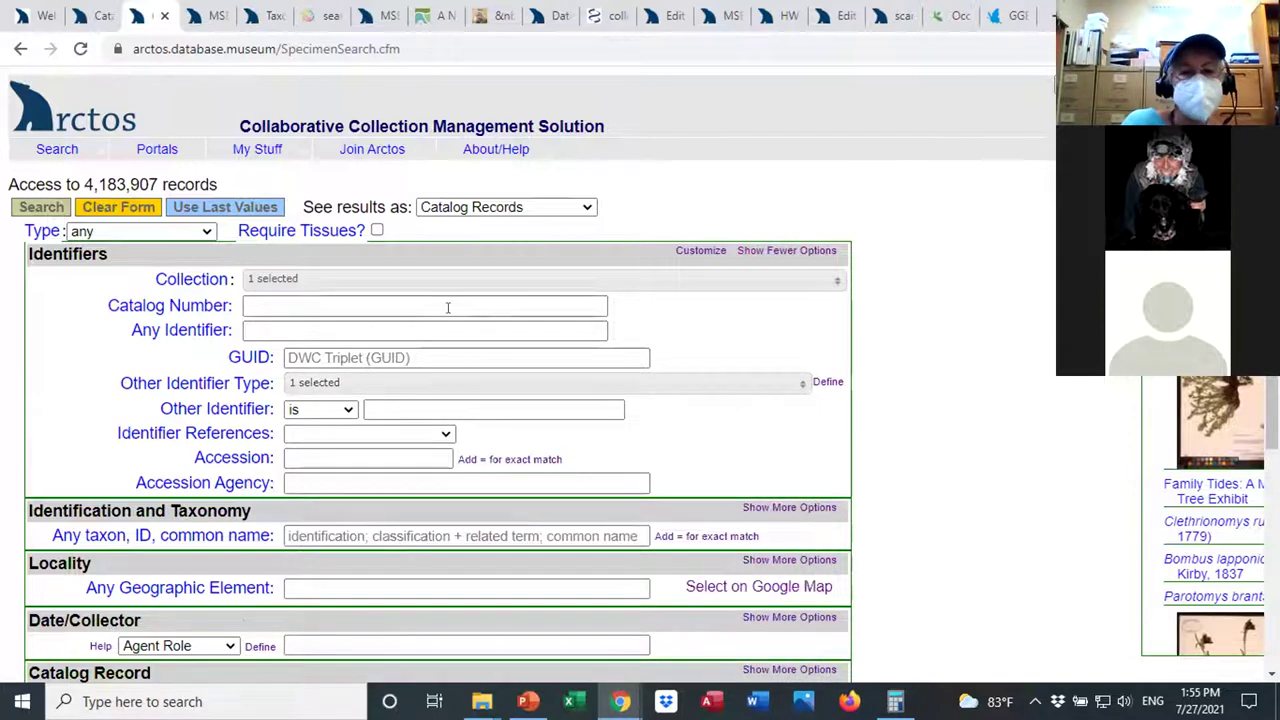
left_click(37, 206)
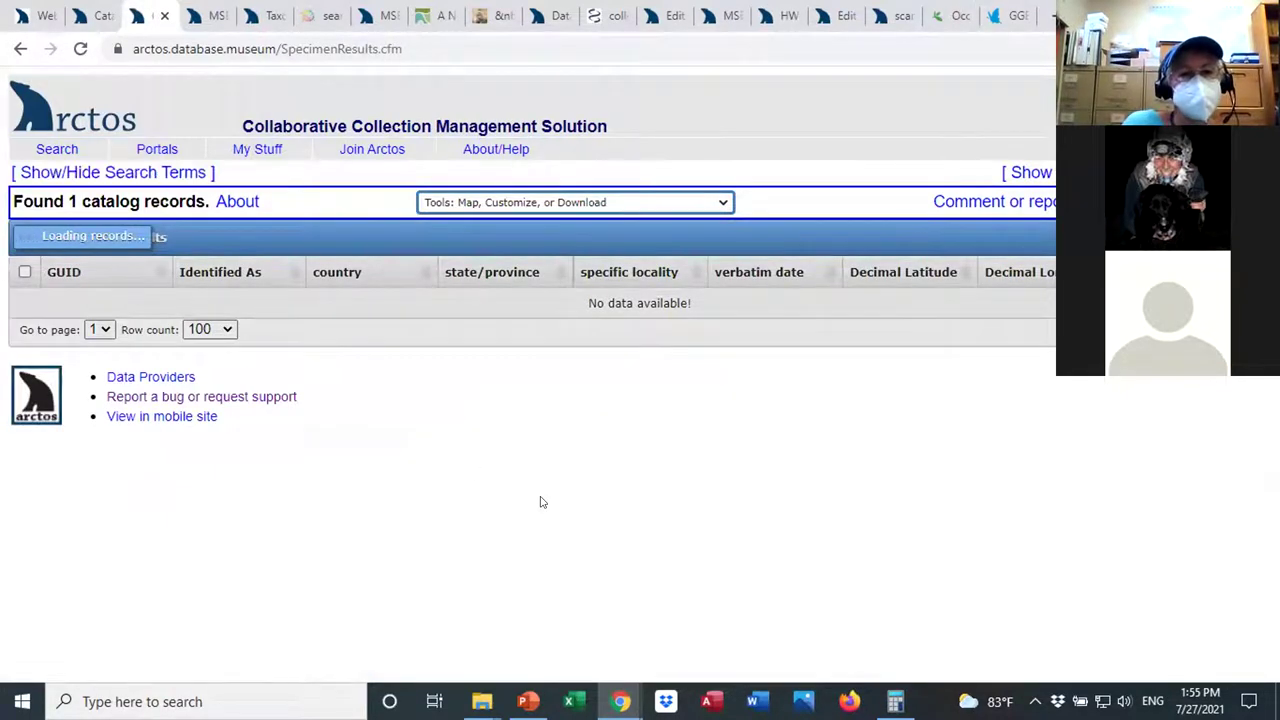
left_click(108, 309)
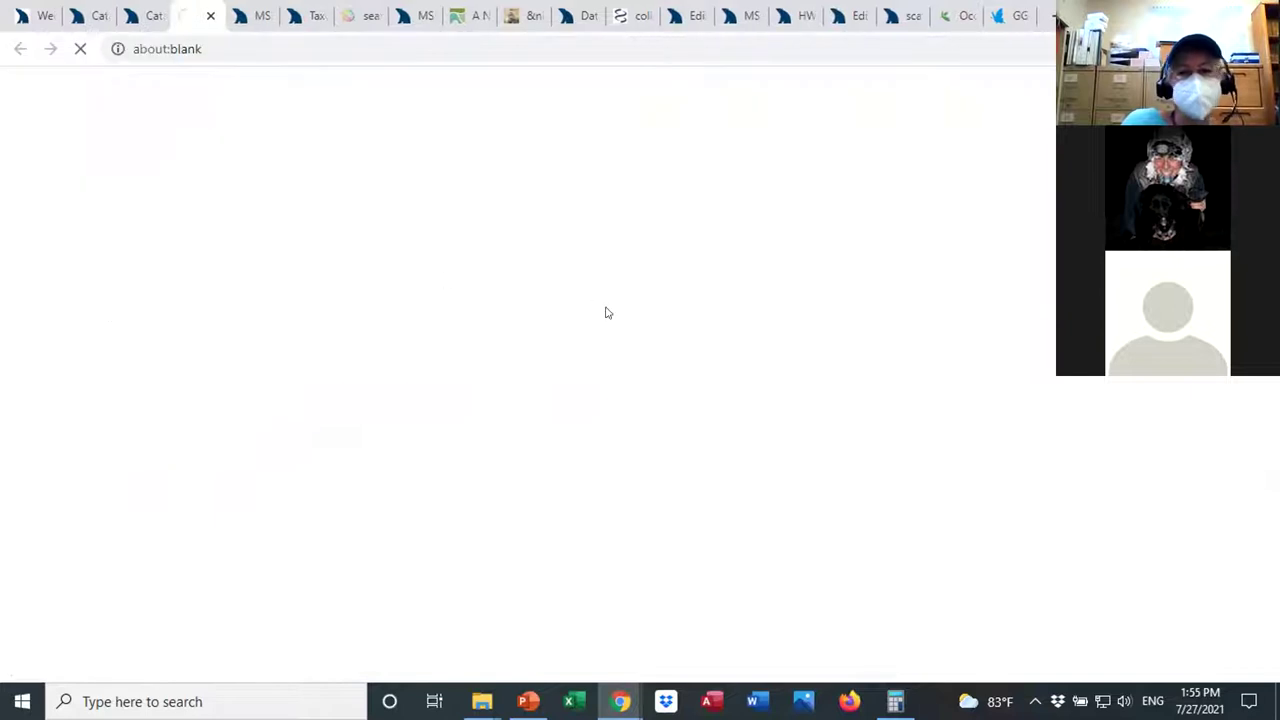
scroll(598, 374, "down", 1)
scroll(965, 217, "down", 1)
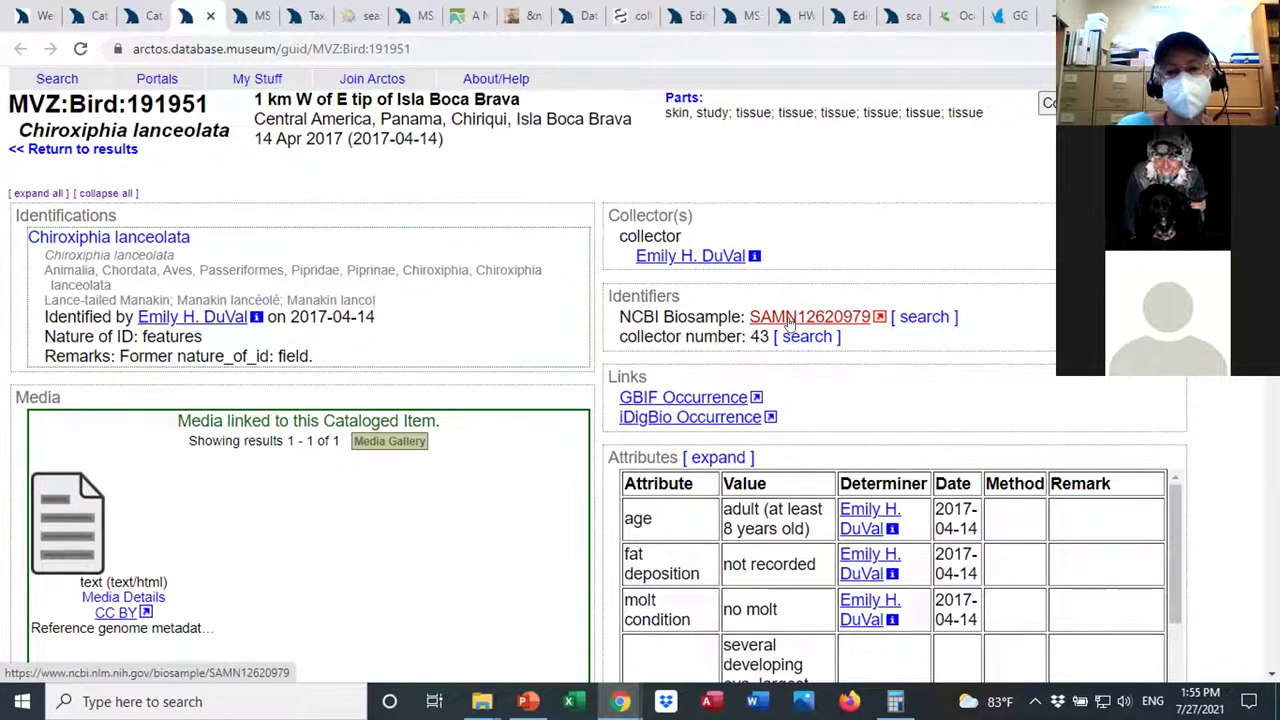
Review BioSample SAMN12620979's attributes, description and BioProjects, including voucher MVZ:Bird:191951.
left_click(789, 317)
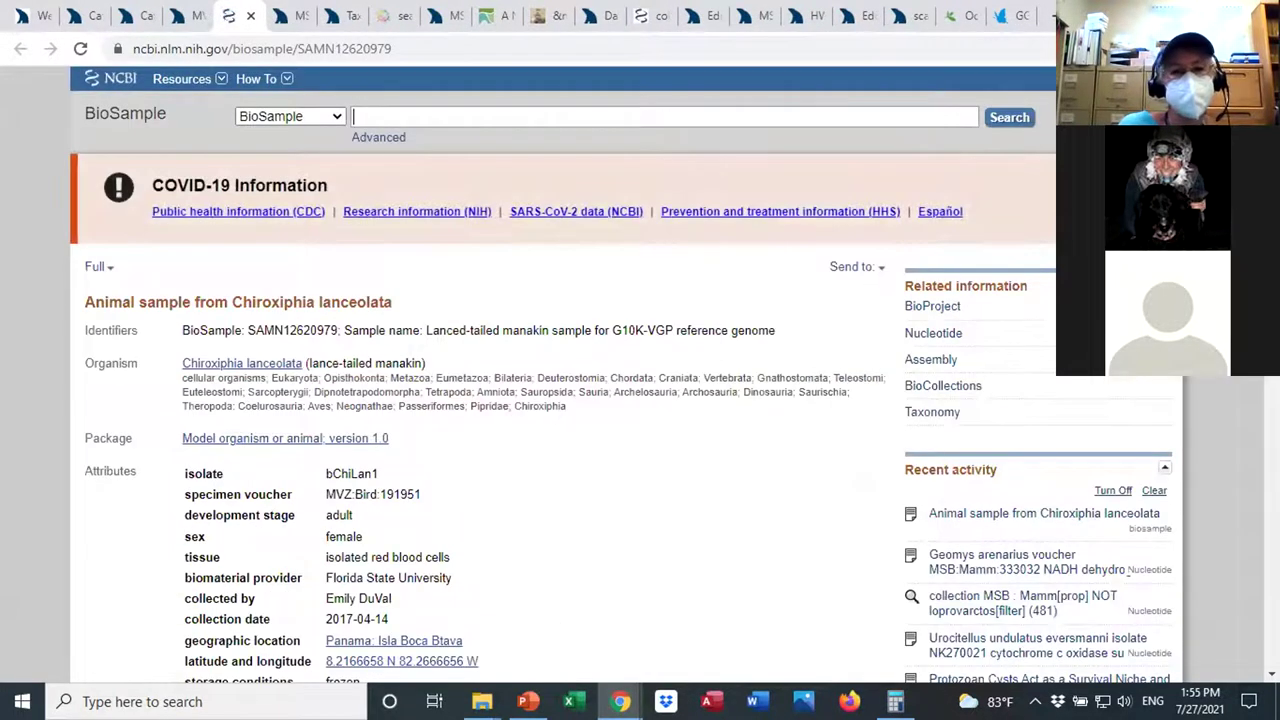
scroll(620, 374, "down", 2)
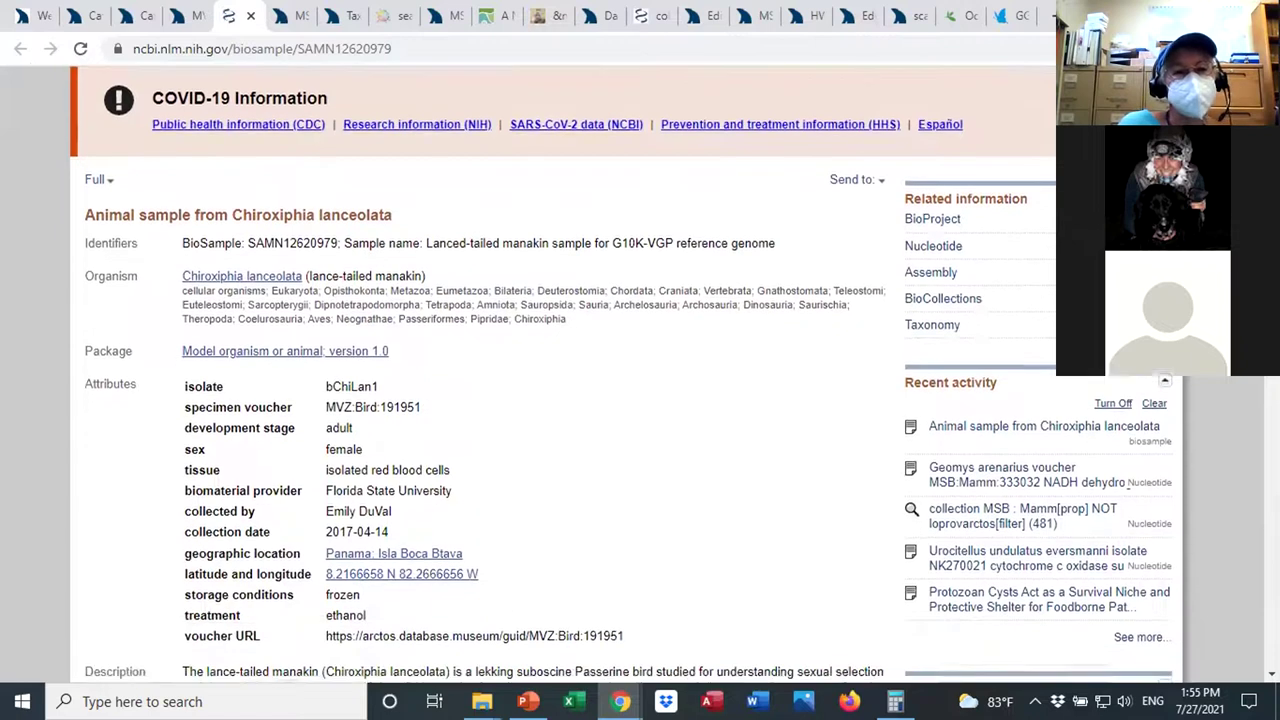
scroll(620, 374, "down", 2)
scroll(620, 374, "down", 3)
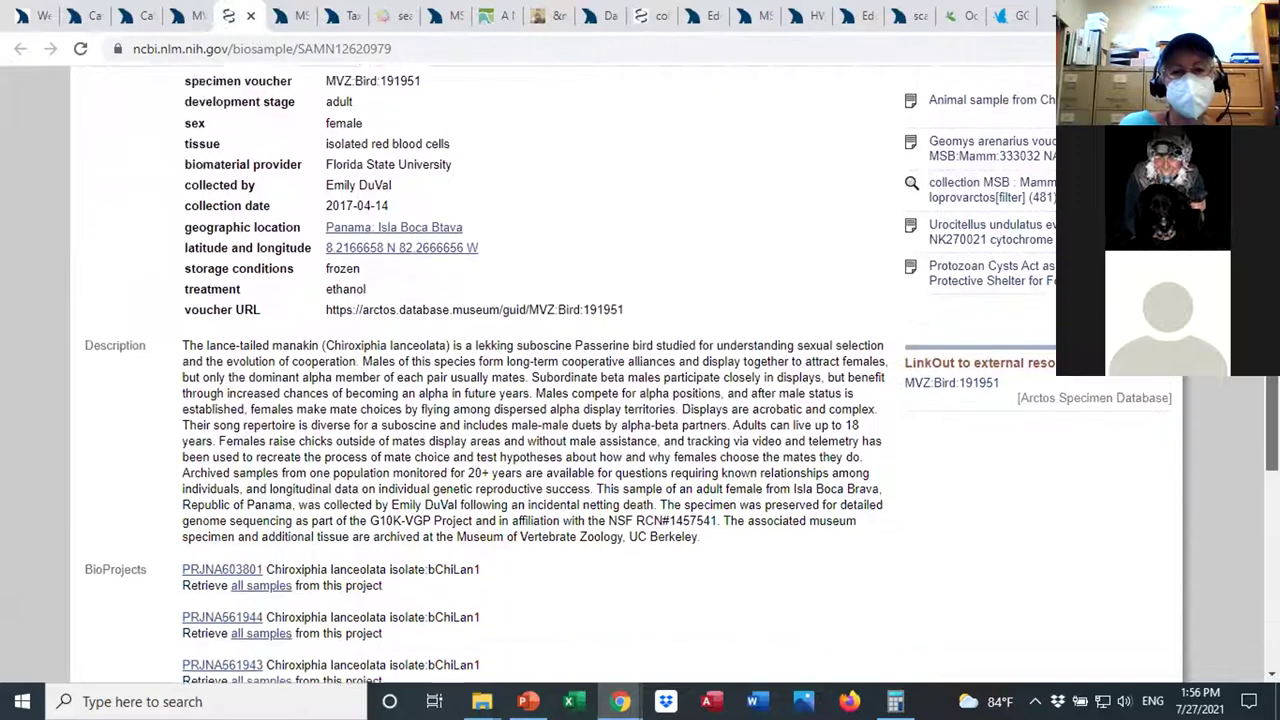
scroll(1223, 399, "down", 2)
scroll(1215, 465, "down", 1)
scroll(1212, 470, "down", 1)
scroll(1210, 475, "up", 4)
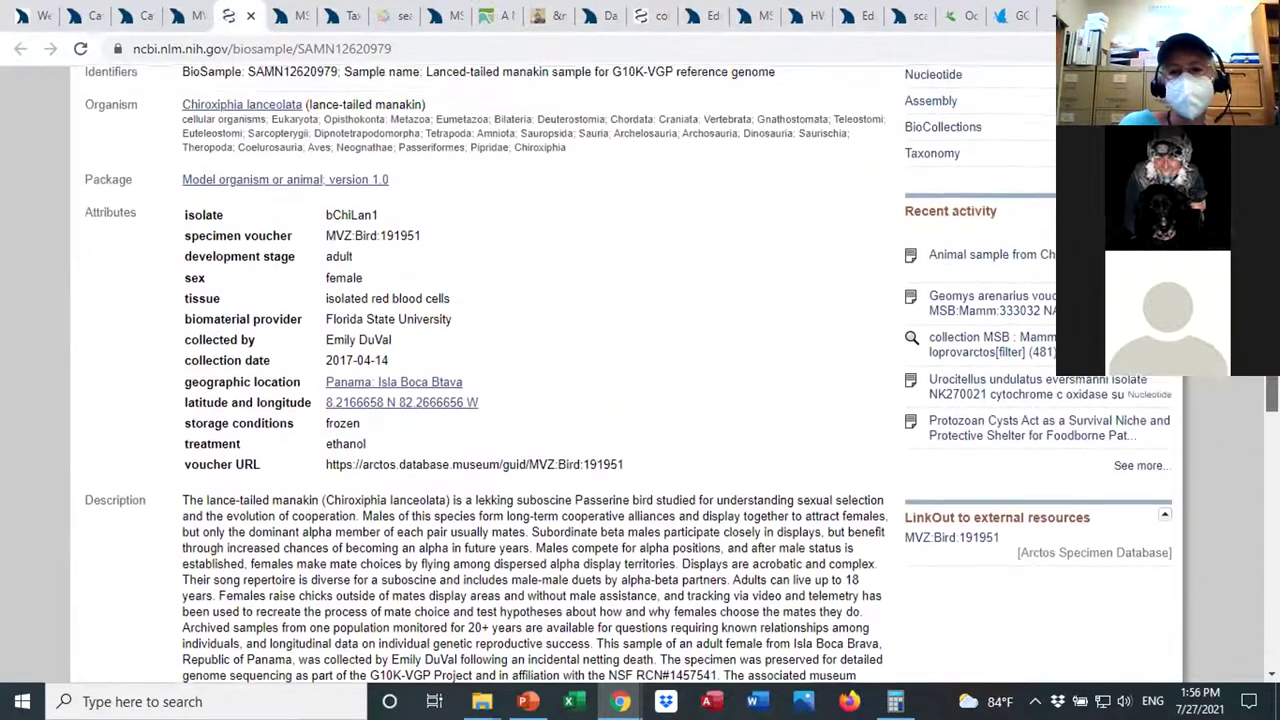
scroll(1210, 475, "up", 2)
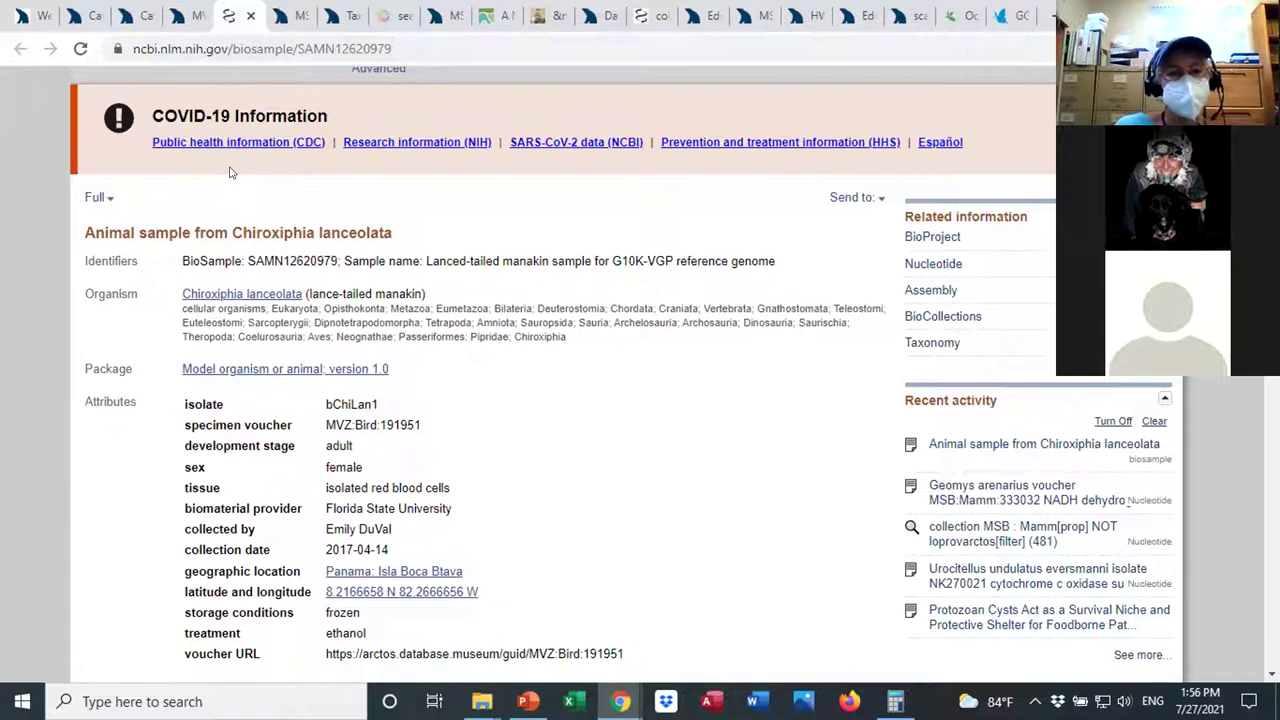
left_click(197, 17)
Review MVZ:Bird:191951's Location and Usage sections, including accession 15487, then show the Search menu.
scroll(640, 400, "down", 6)
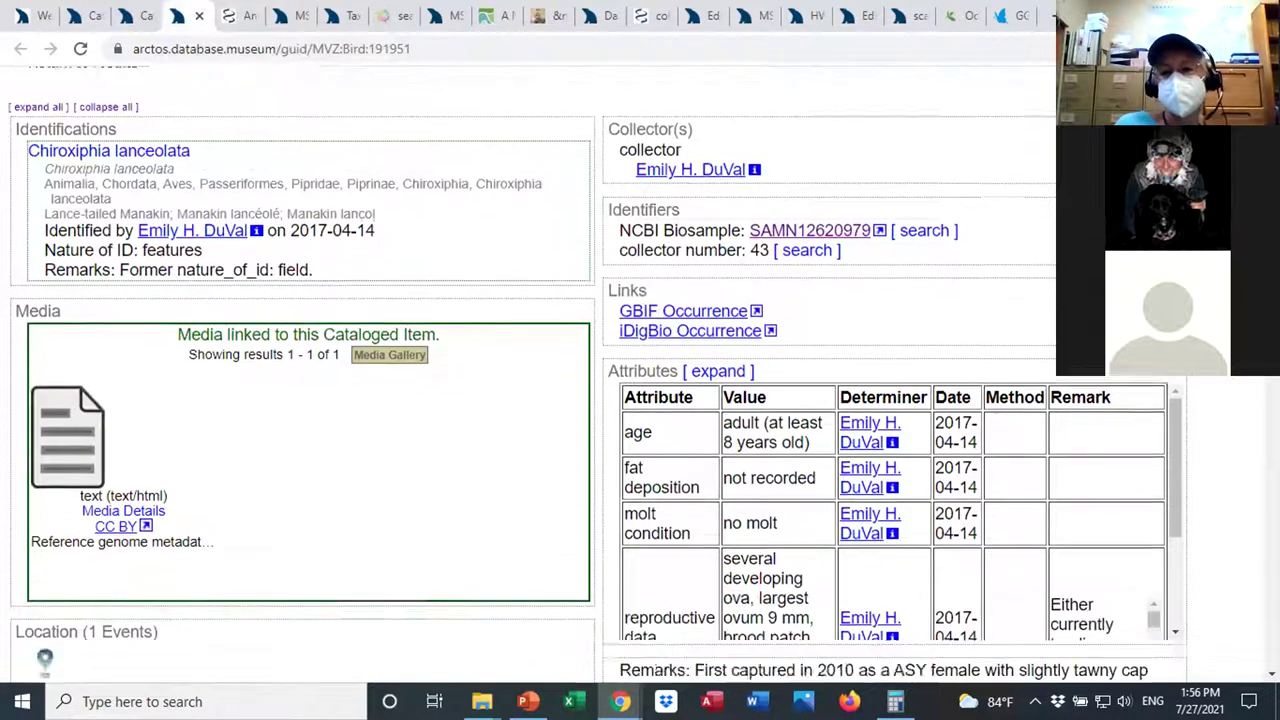
scroll(640, 400, "down", 1)
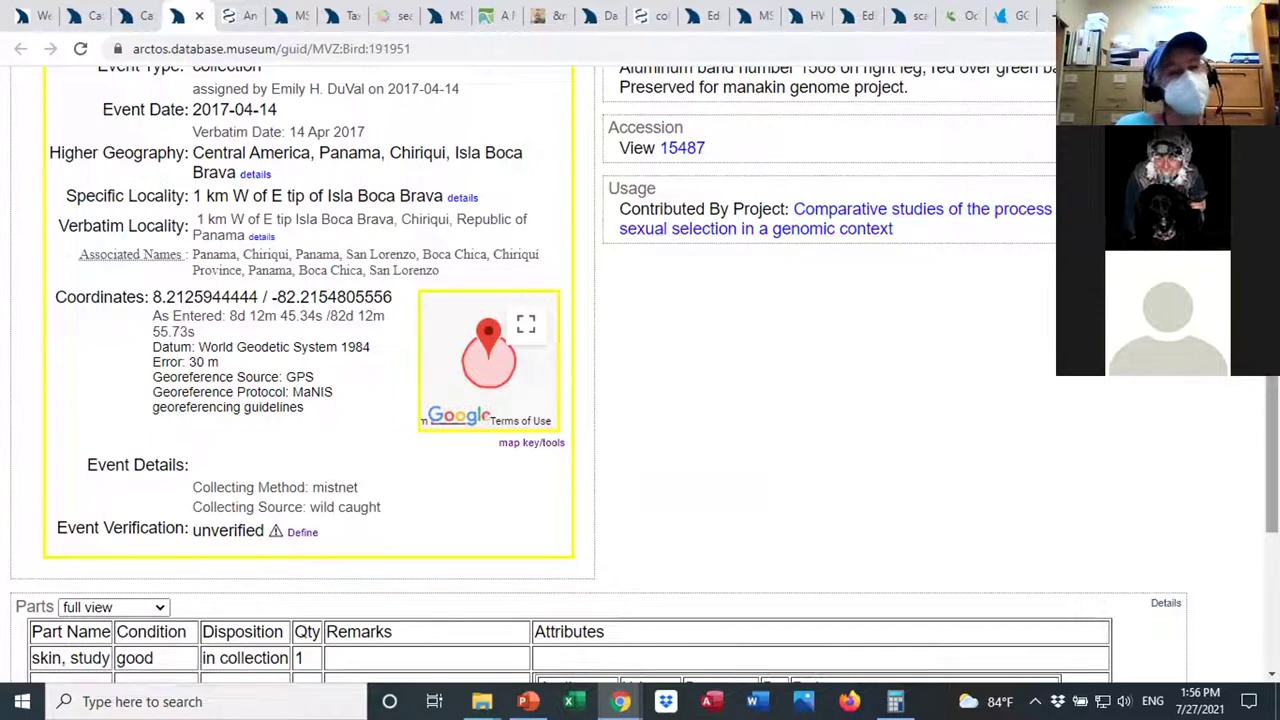
scroll(640, 376, "up", 2)
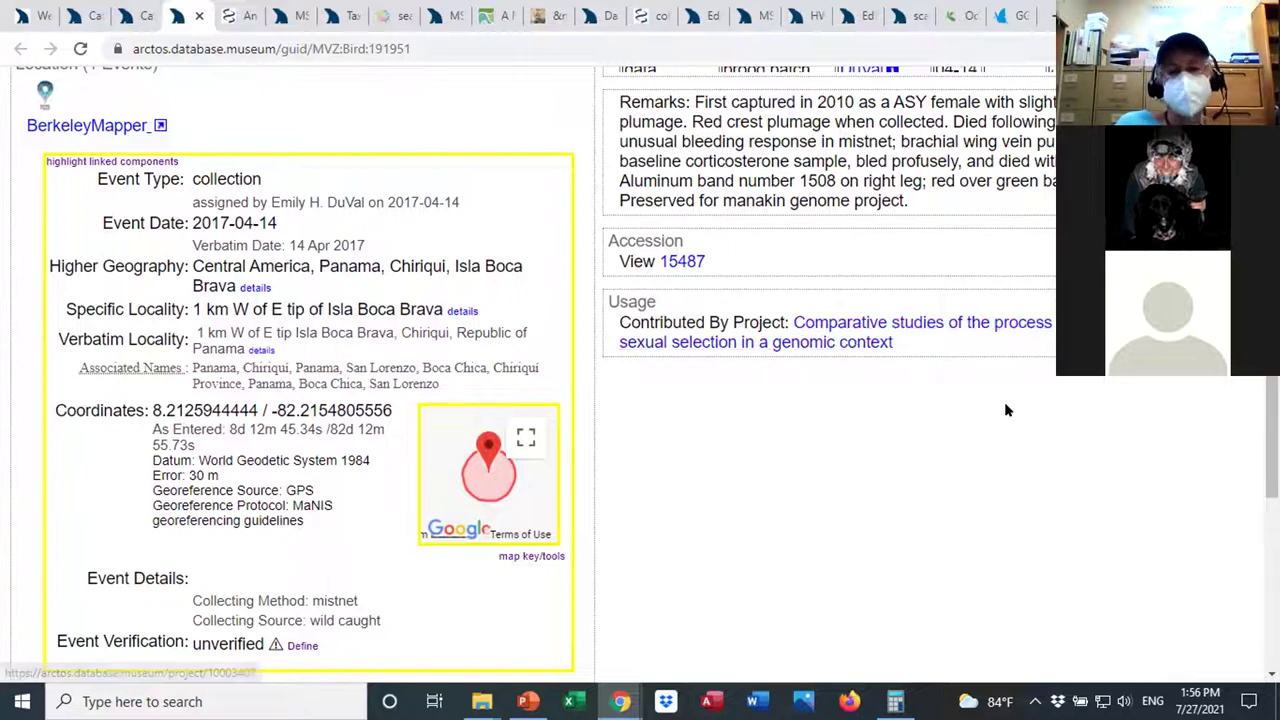
scroll(640, 370, "up", 4)
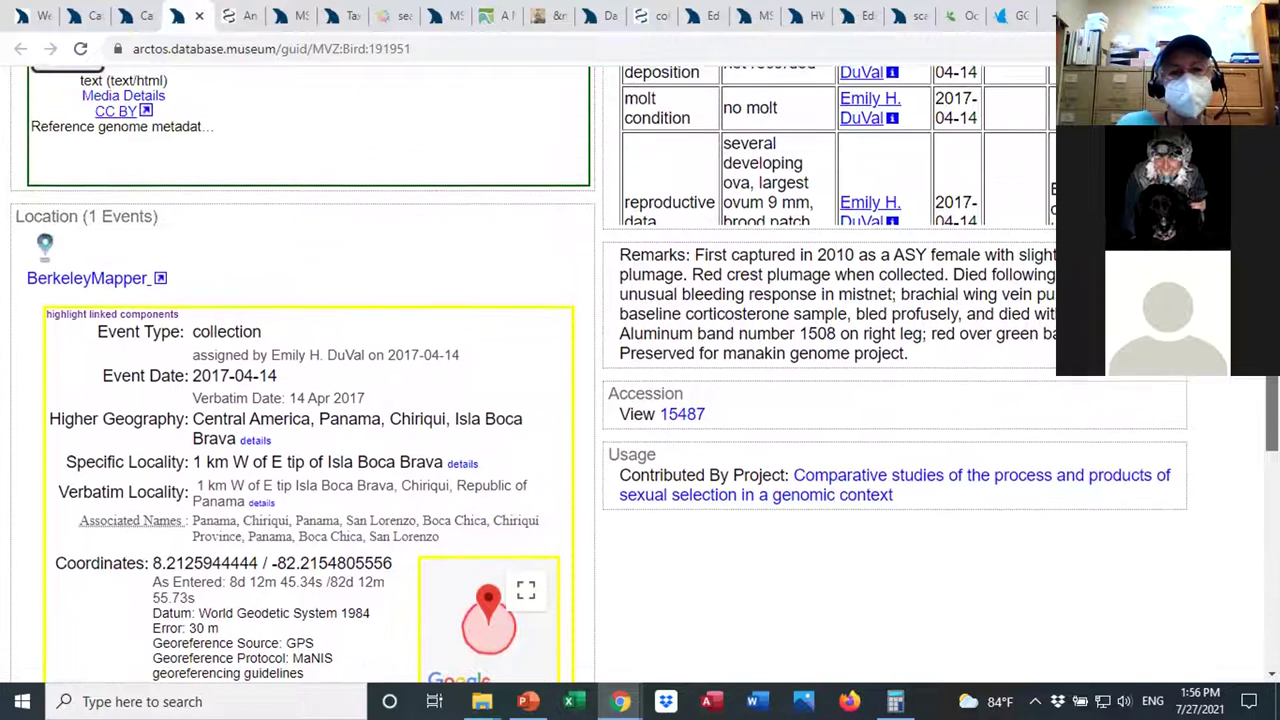
scroll(640, 370, "up", 4)
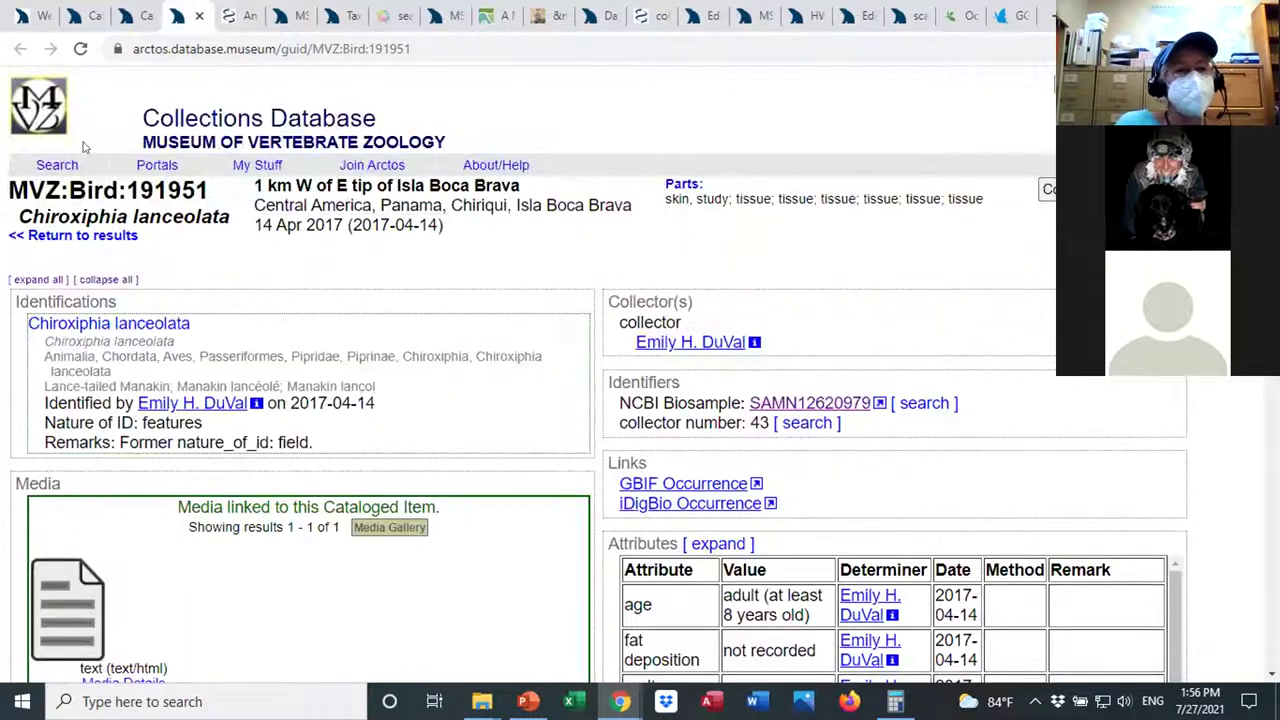
mouse_move(57, 165)
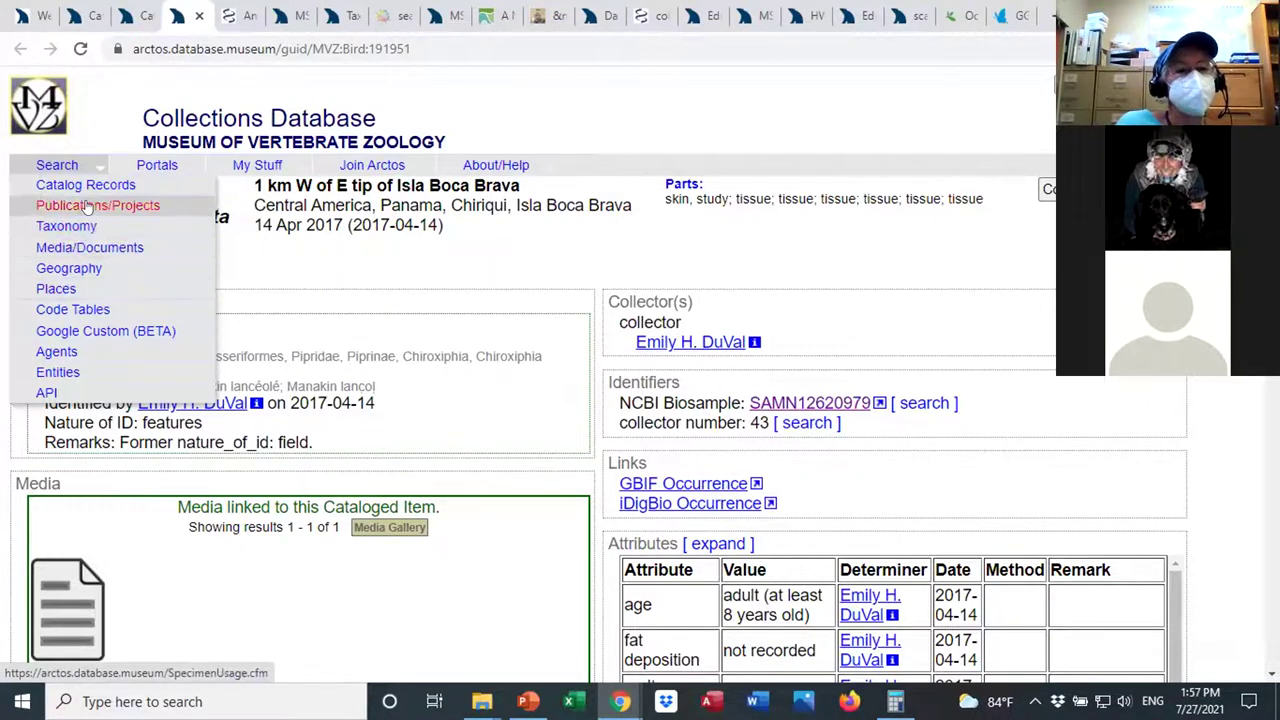
Search Publications/Projects for 'junco' in Title or Full Citation.
left_click(88, 206)
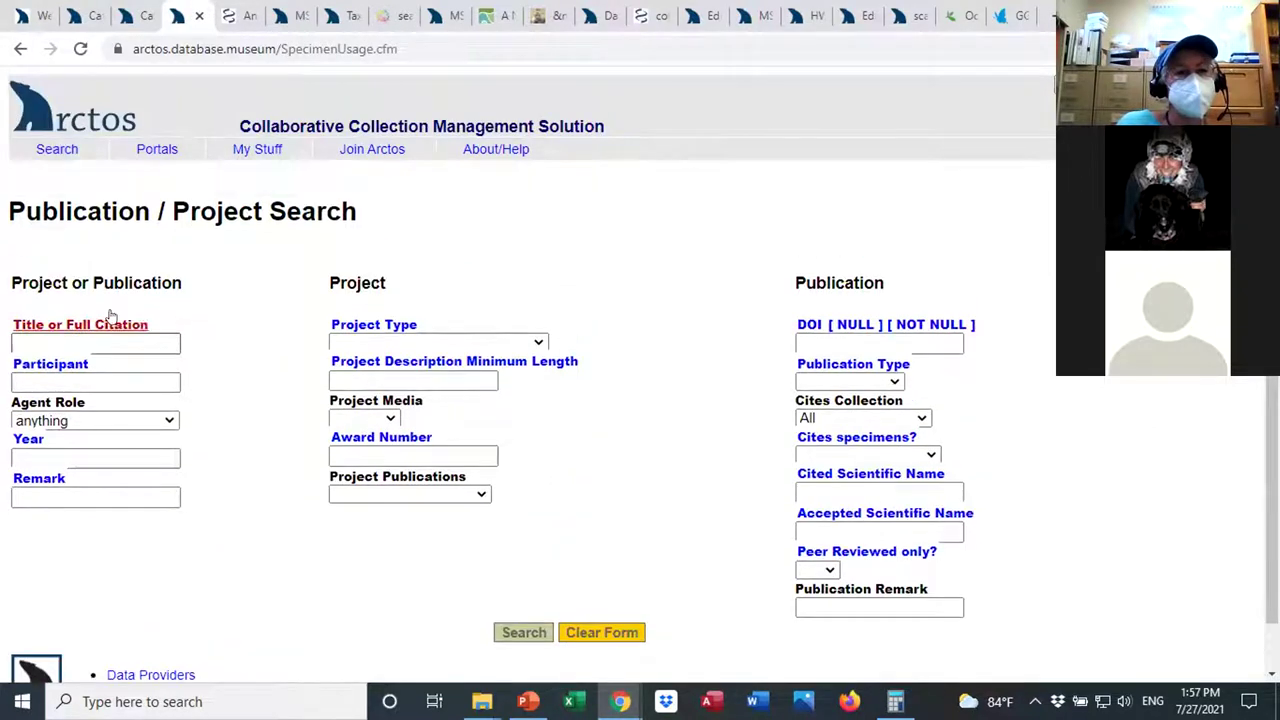
left_click(100, 341)
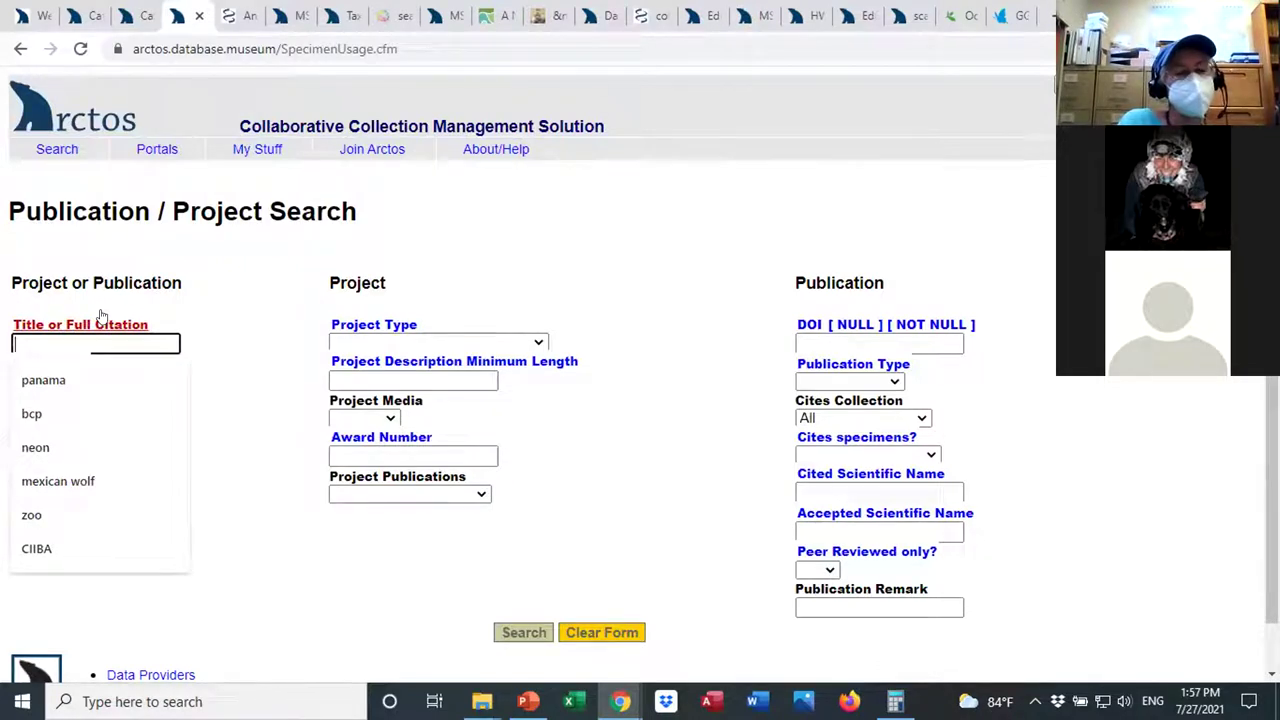
type("junco")
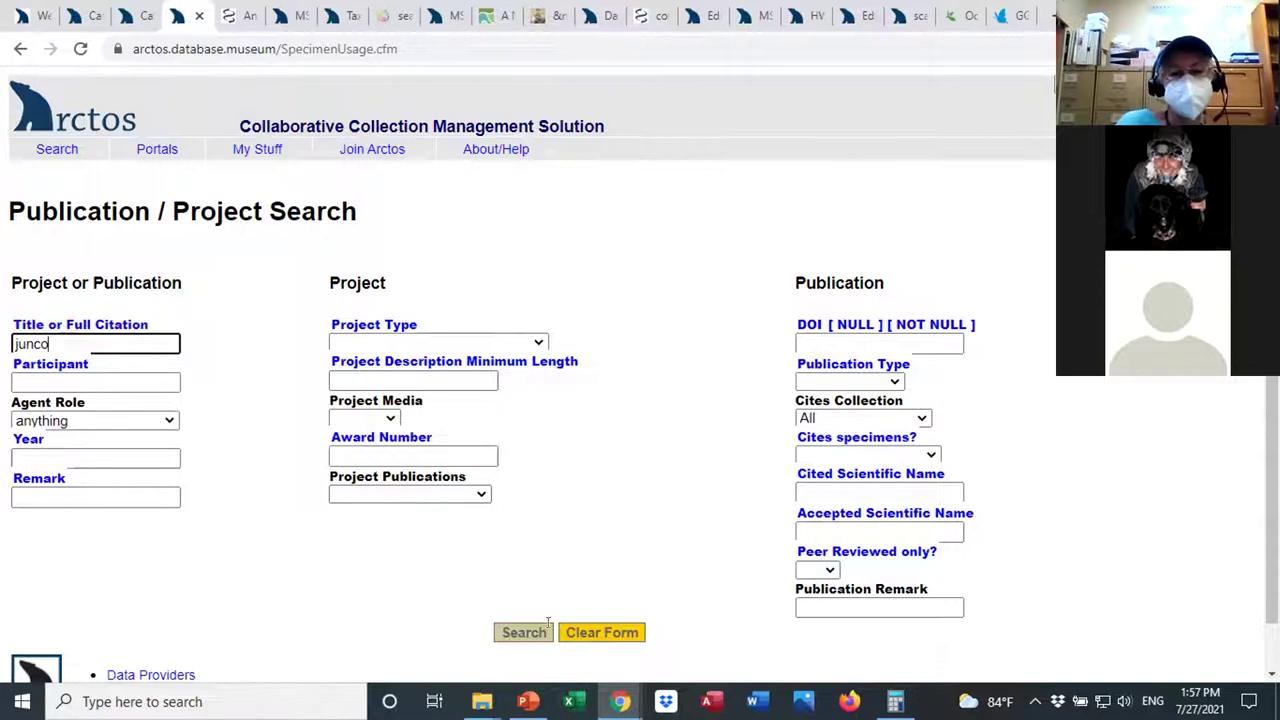
left_click(528, 634)
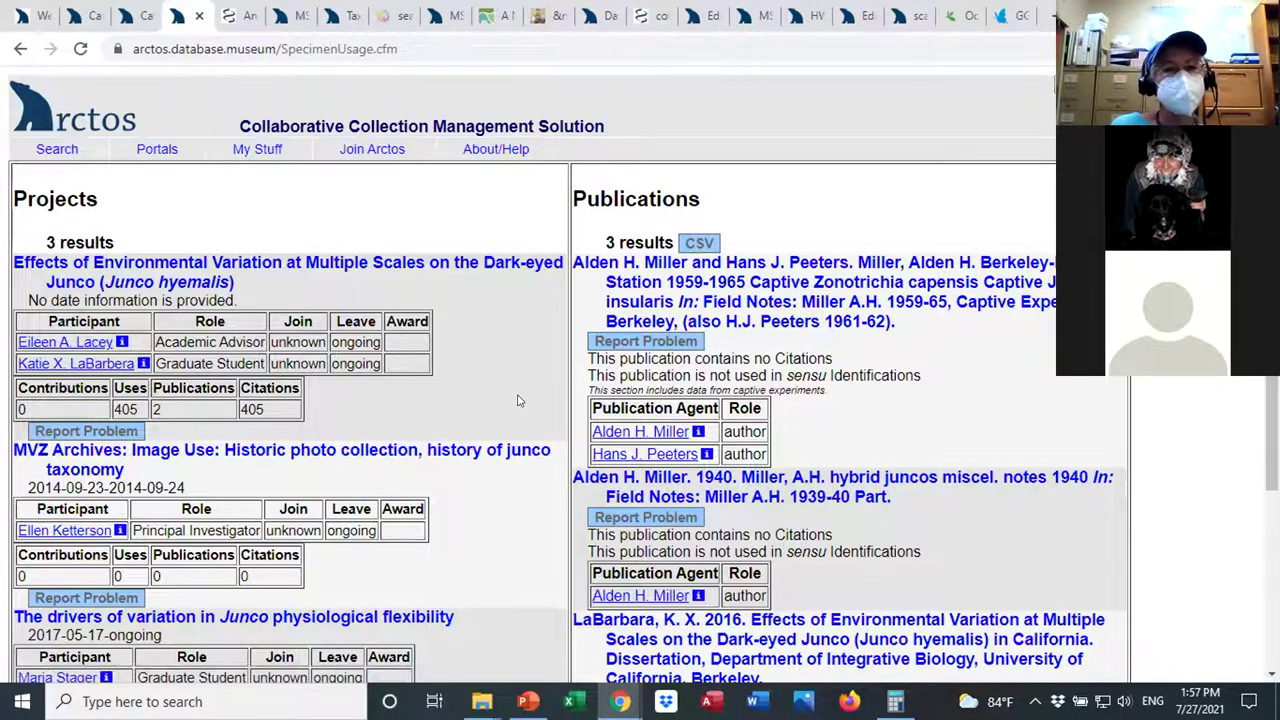
scroll(508, 343, "up", 1)
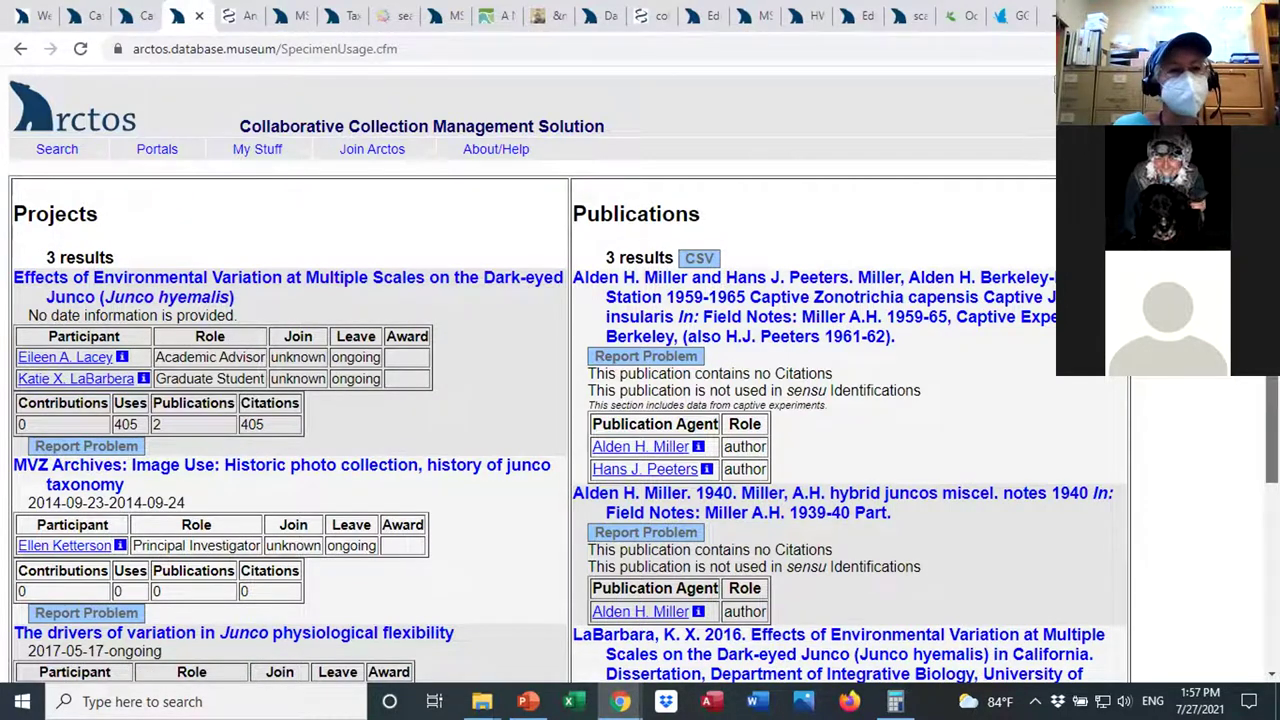
scroll(1272, 430, "down", 1)
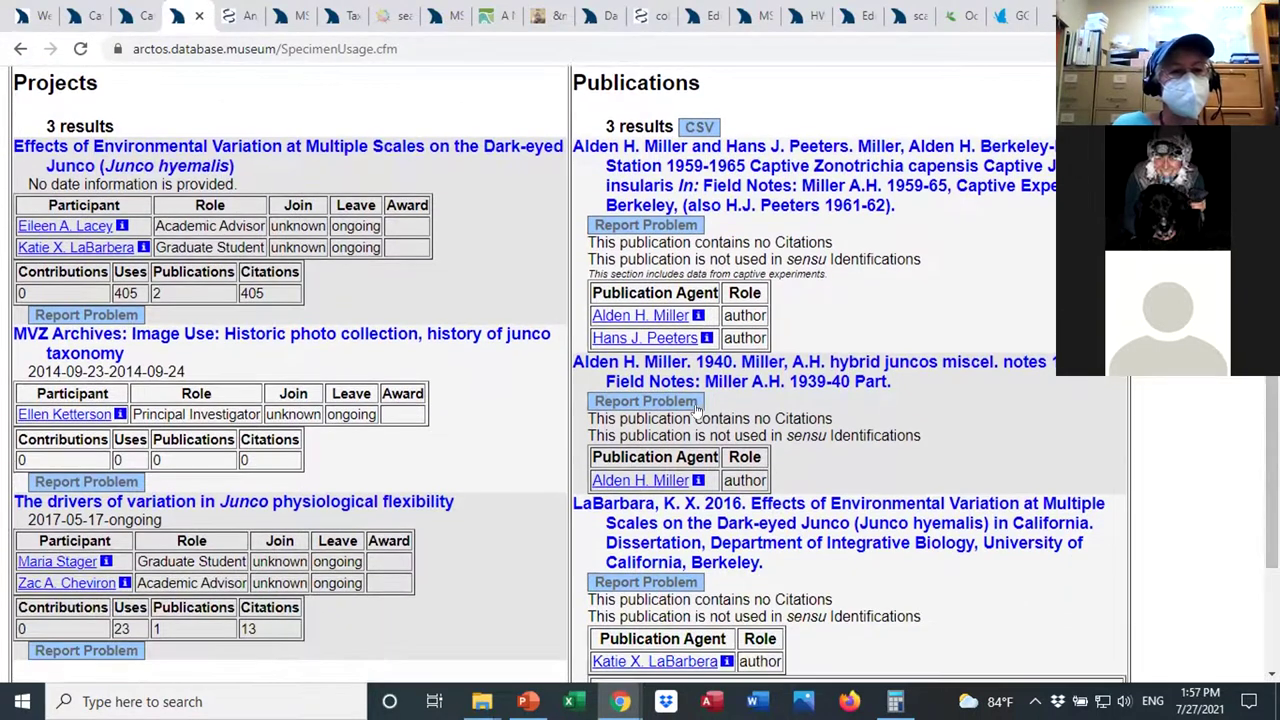
Open the Junco physiological flexibility project and review its 1 publication, 23 catalog records and 4 contributing projects.
left_click(322, 502)
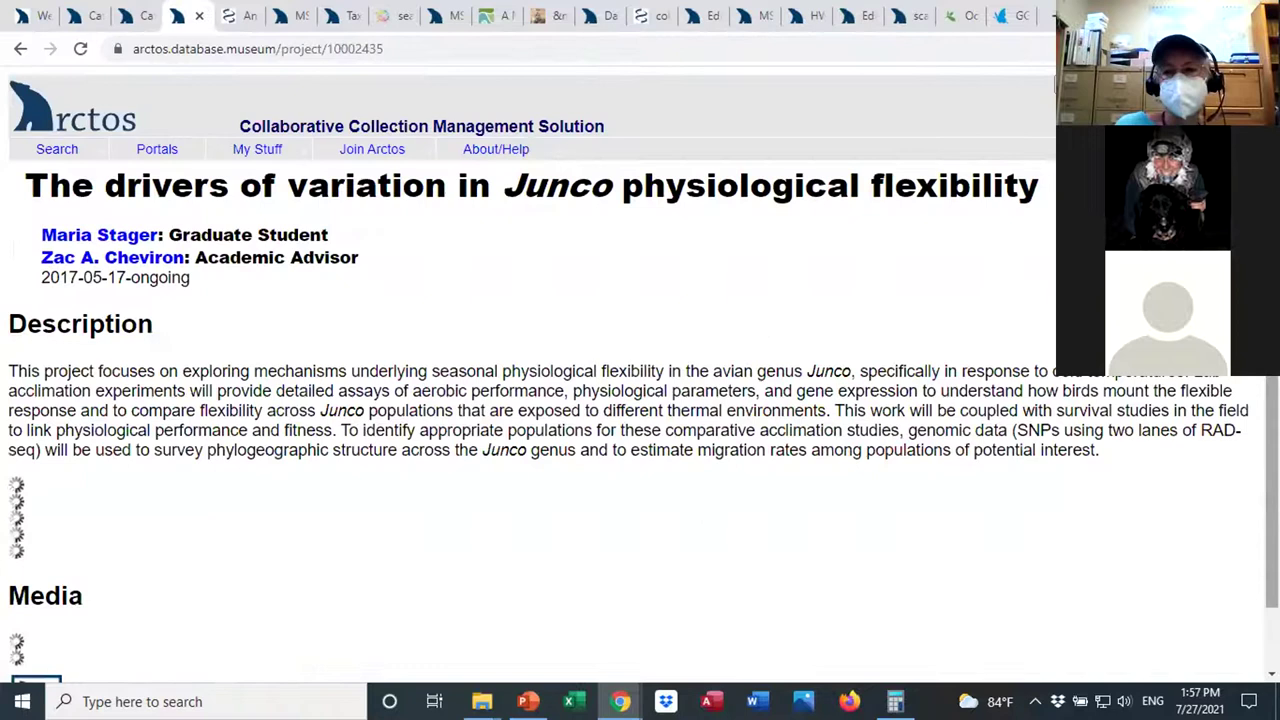
scroll(640, 375, "down", 1)
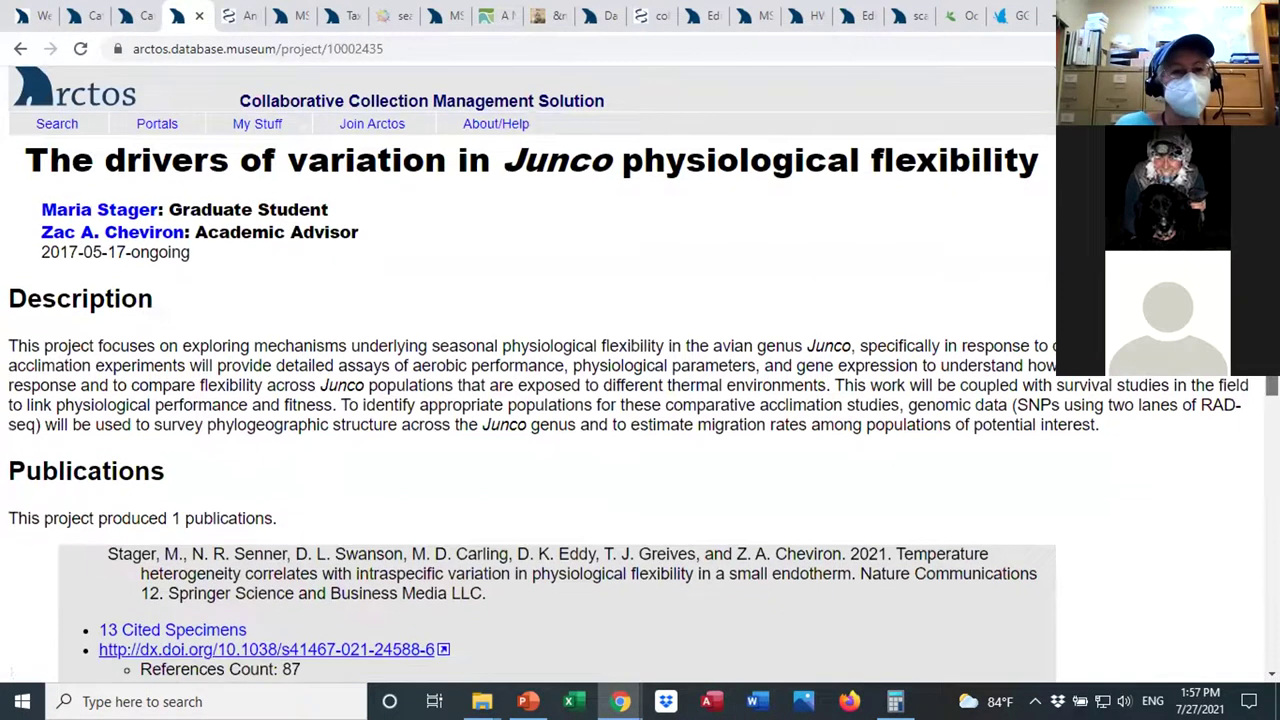
scroll(640, 375, "down", 1)
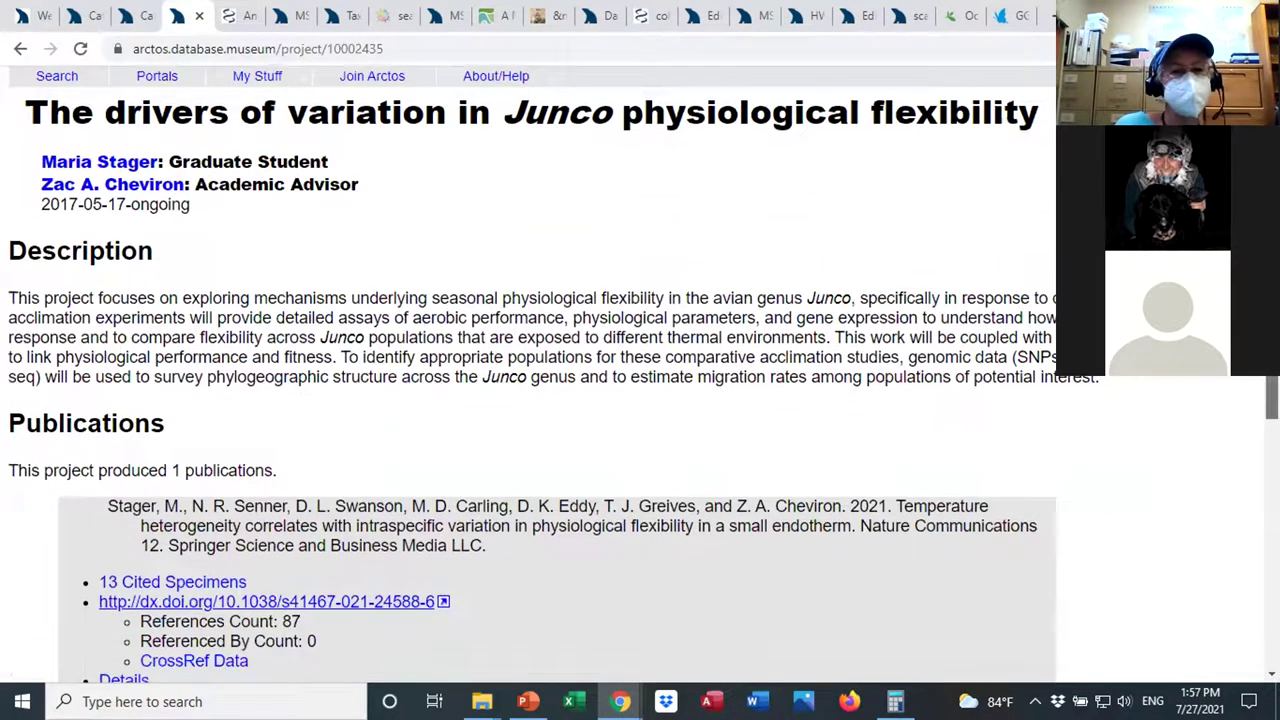
scroll(640, 375, "down", 3)
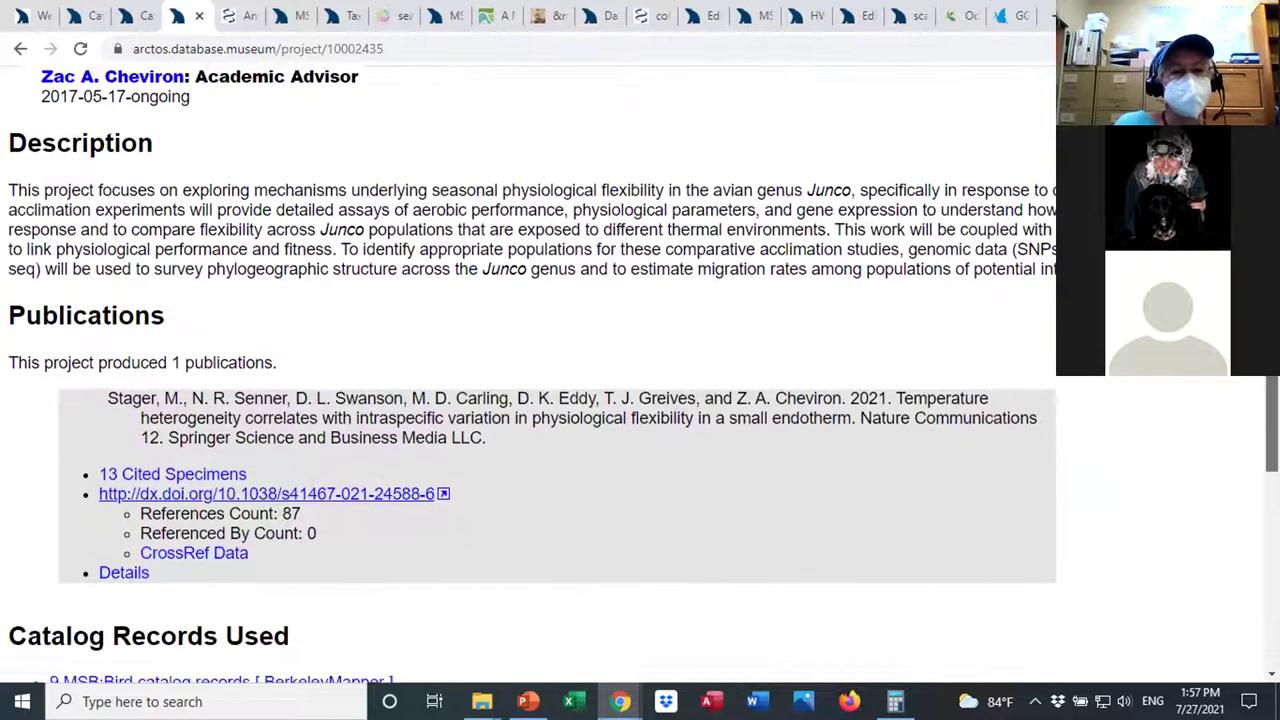
scroll(640, 375, "down", 2)
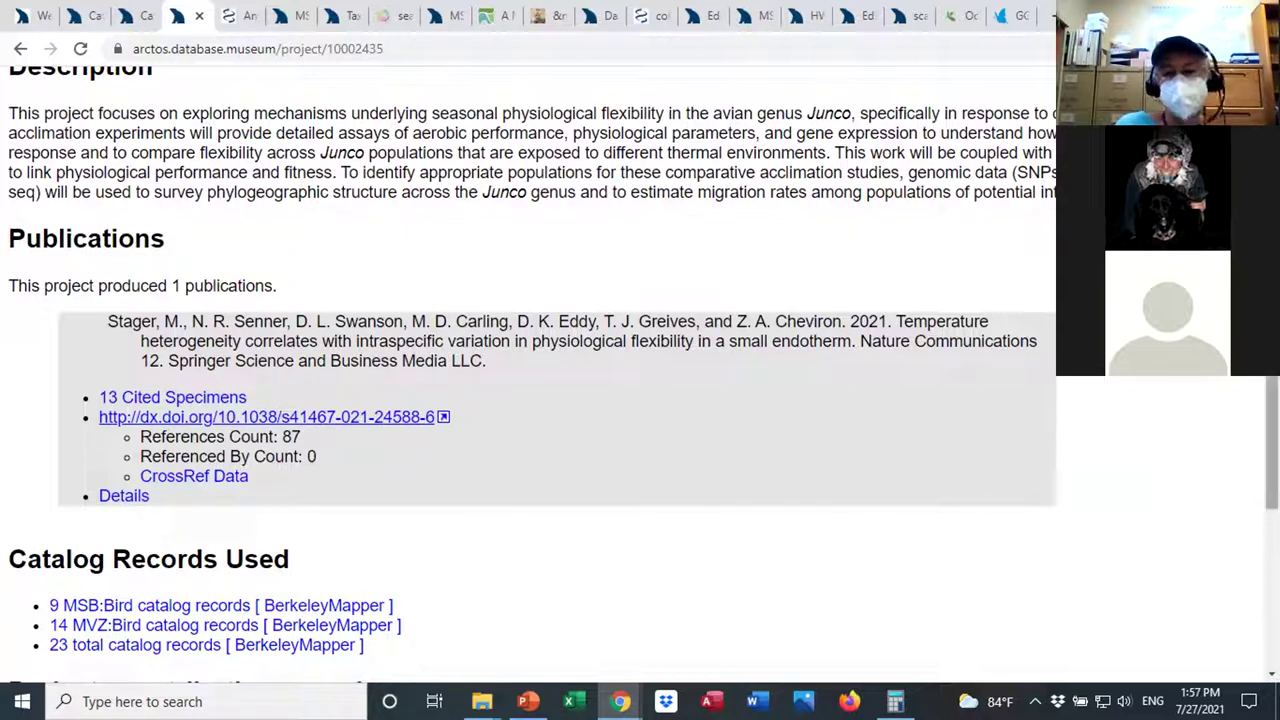
scroll(640, 375, "down", 5)
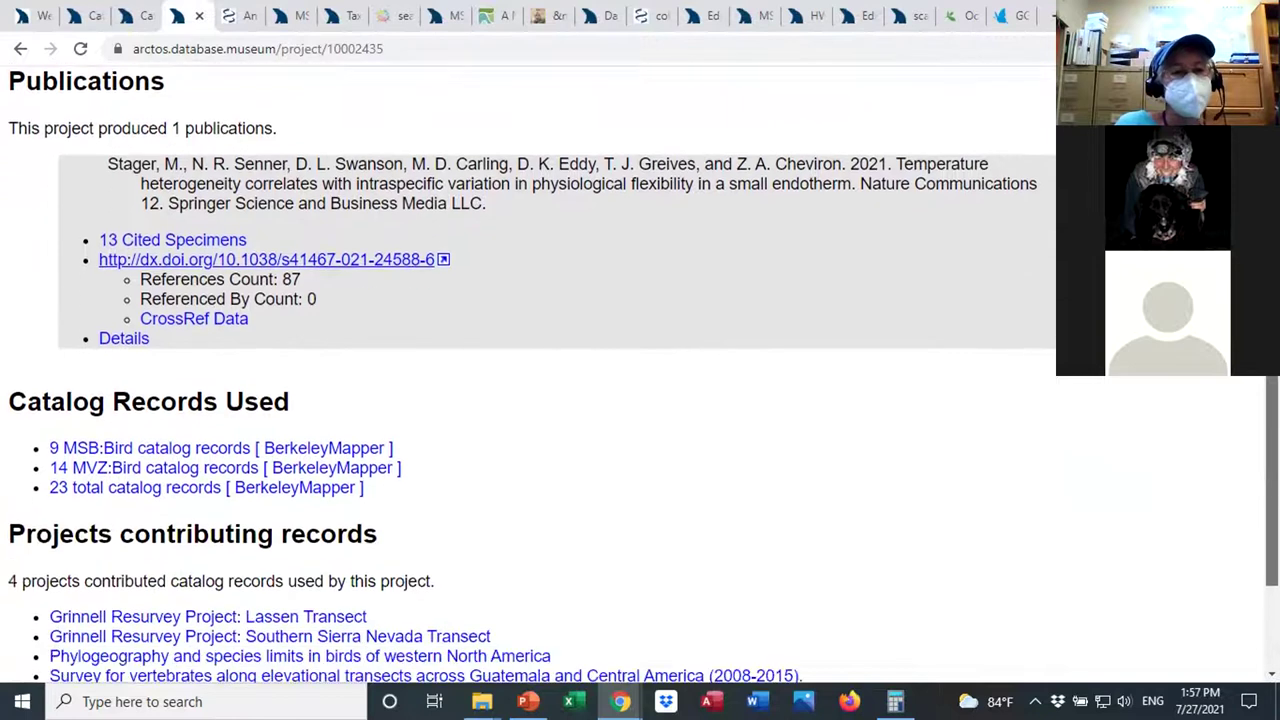
scroll(1257, 528, "down", 2)
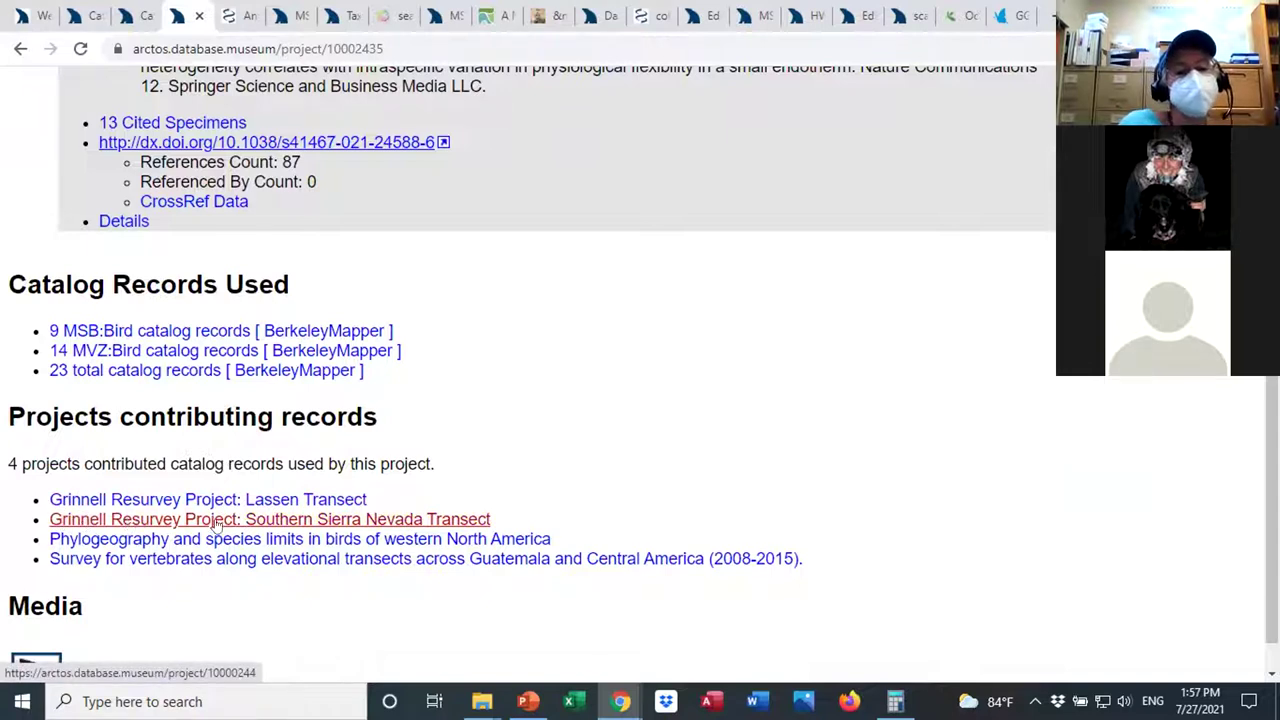
left_click_drag(802, 566, 26, 486)
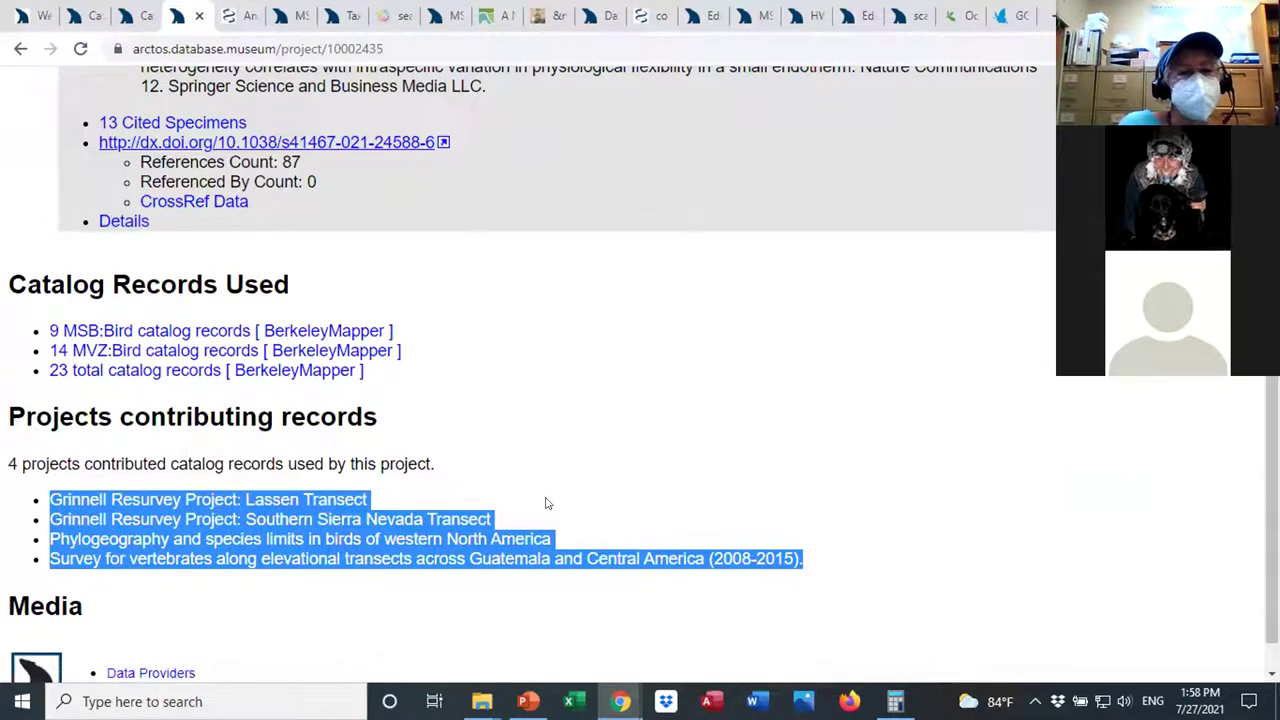
left_click(661, 490)
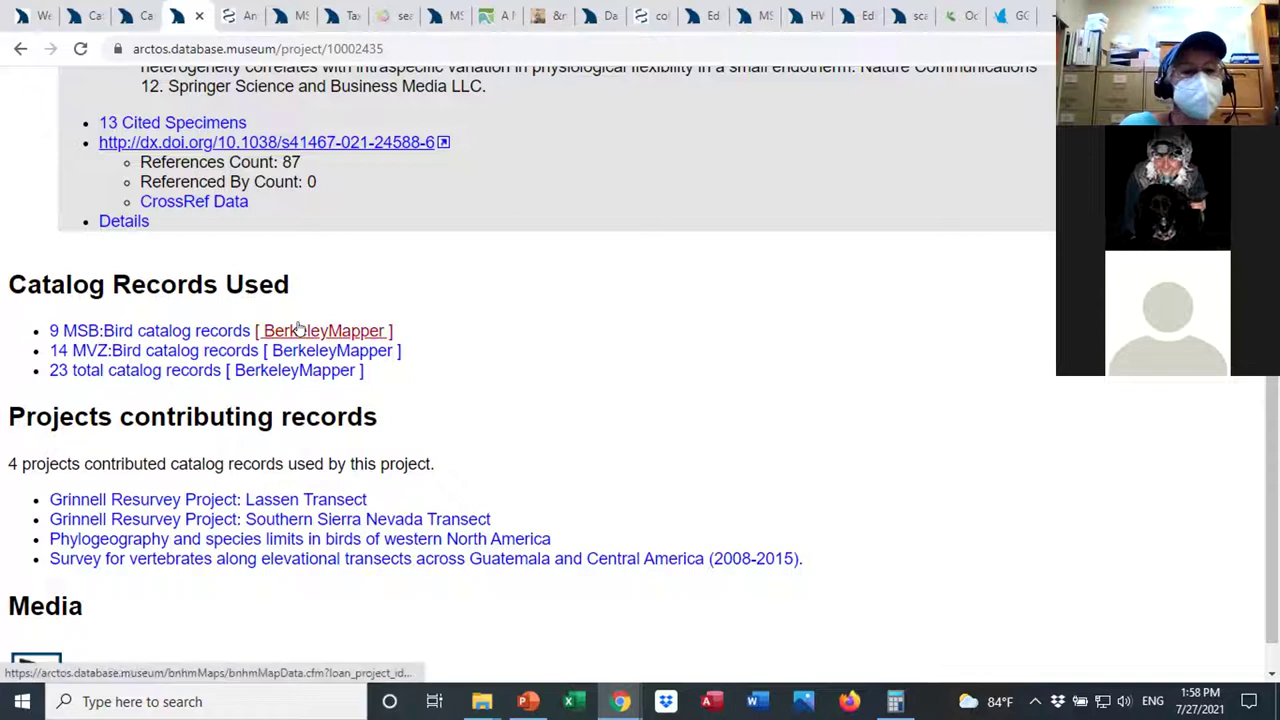
scroll(1248, 428, "up", 2)
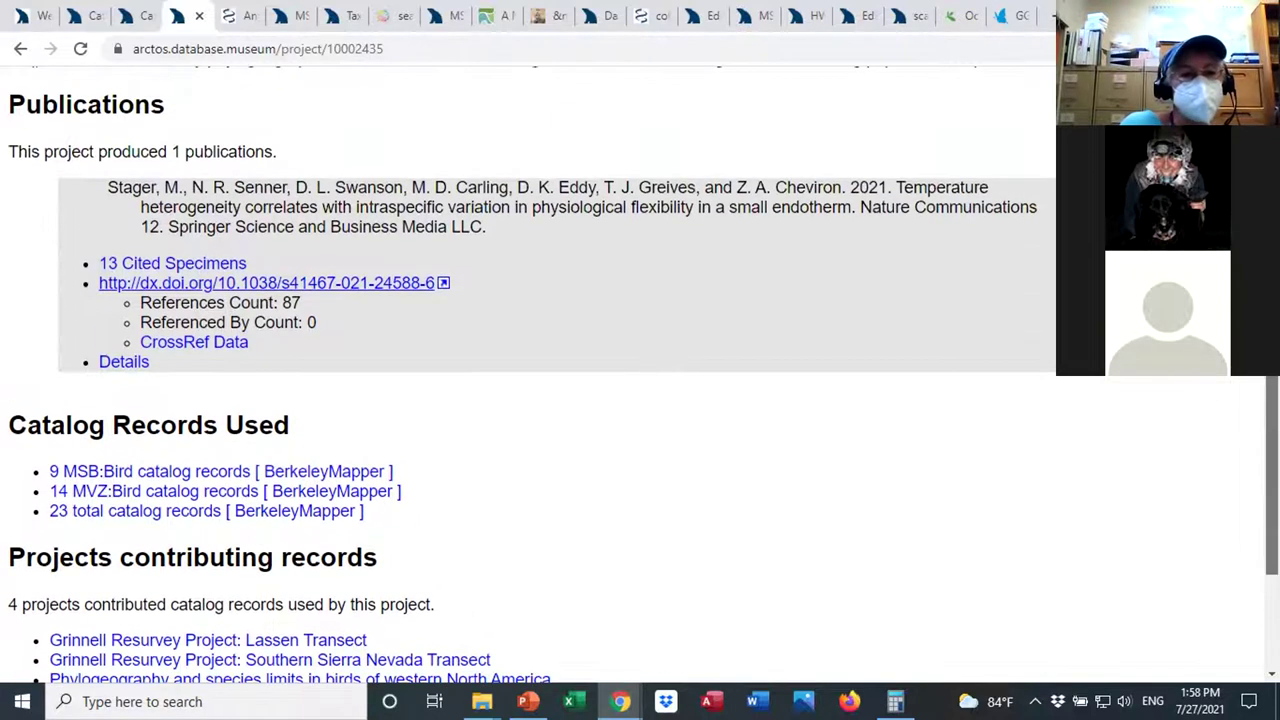
List the project's 14 MVZ:Bird catalog records of Junco hyemalis specimens.
left_click(220, 510)
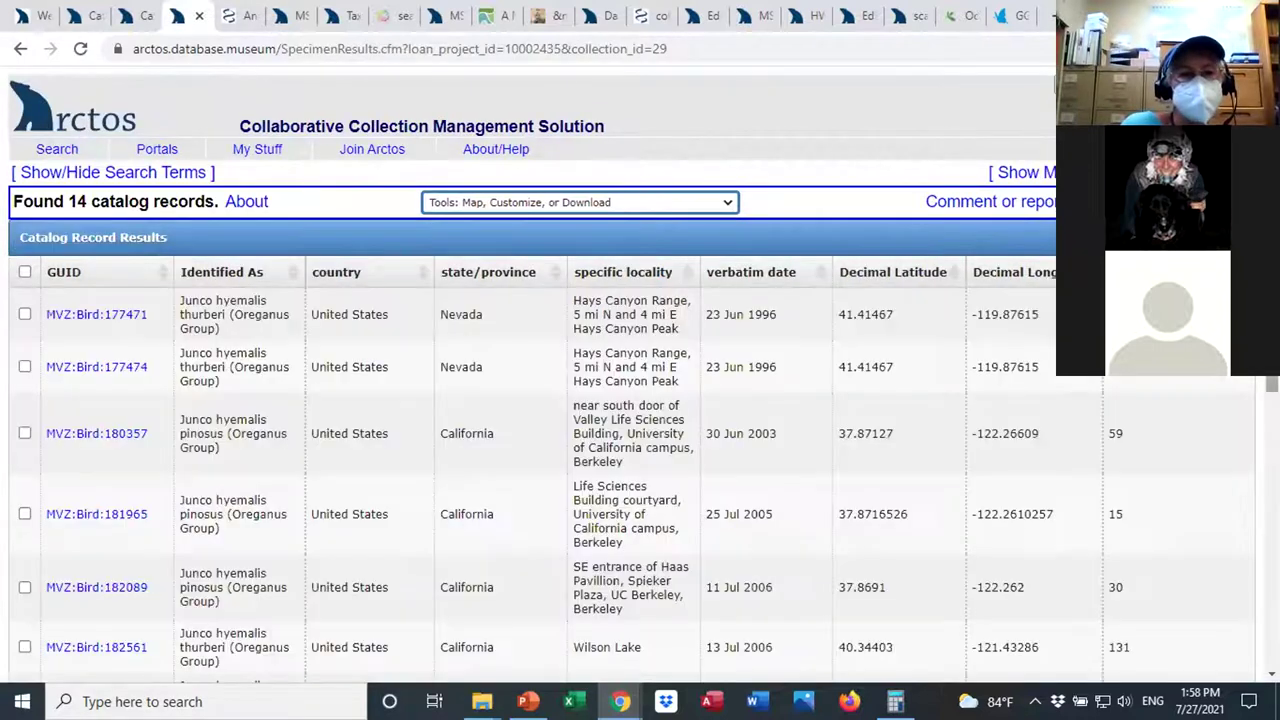
left_click_drag(1270, 384, 1270, 394)
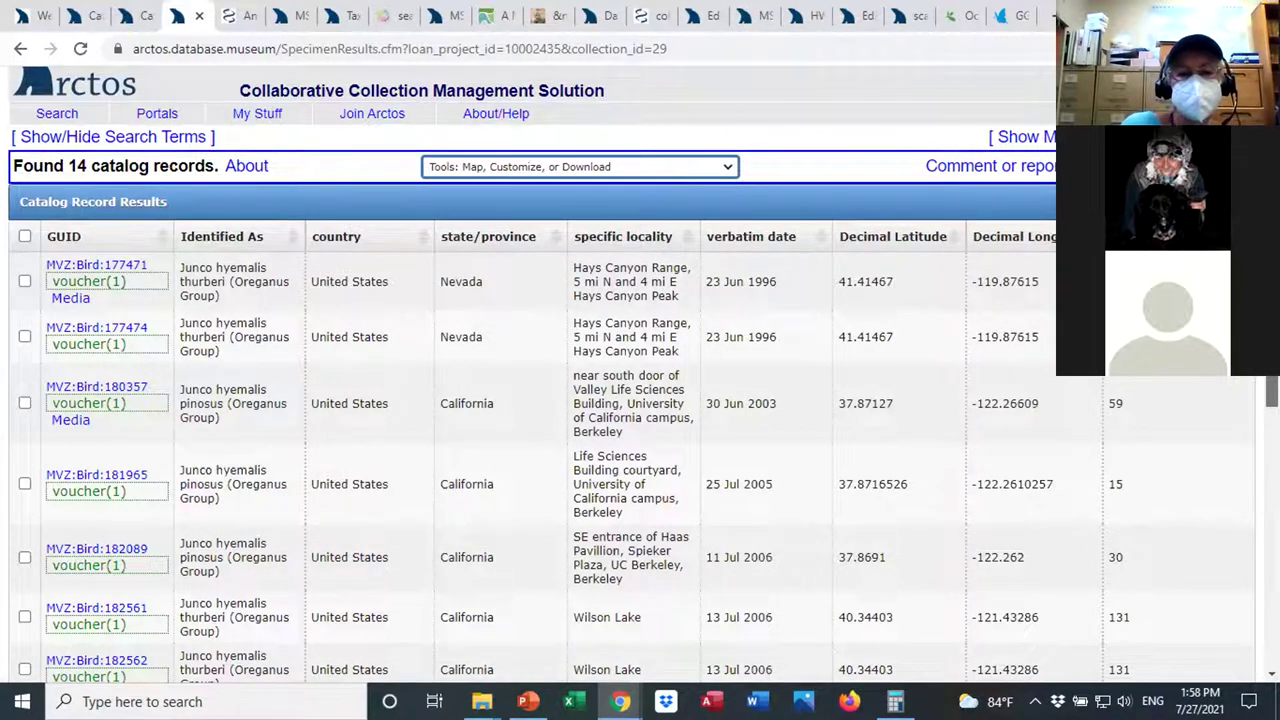
scroll(640, 400, "up", 1)
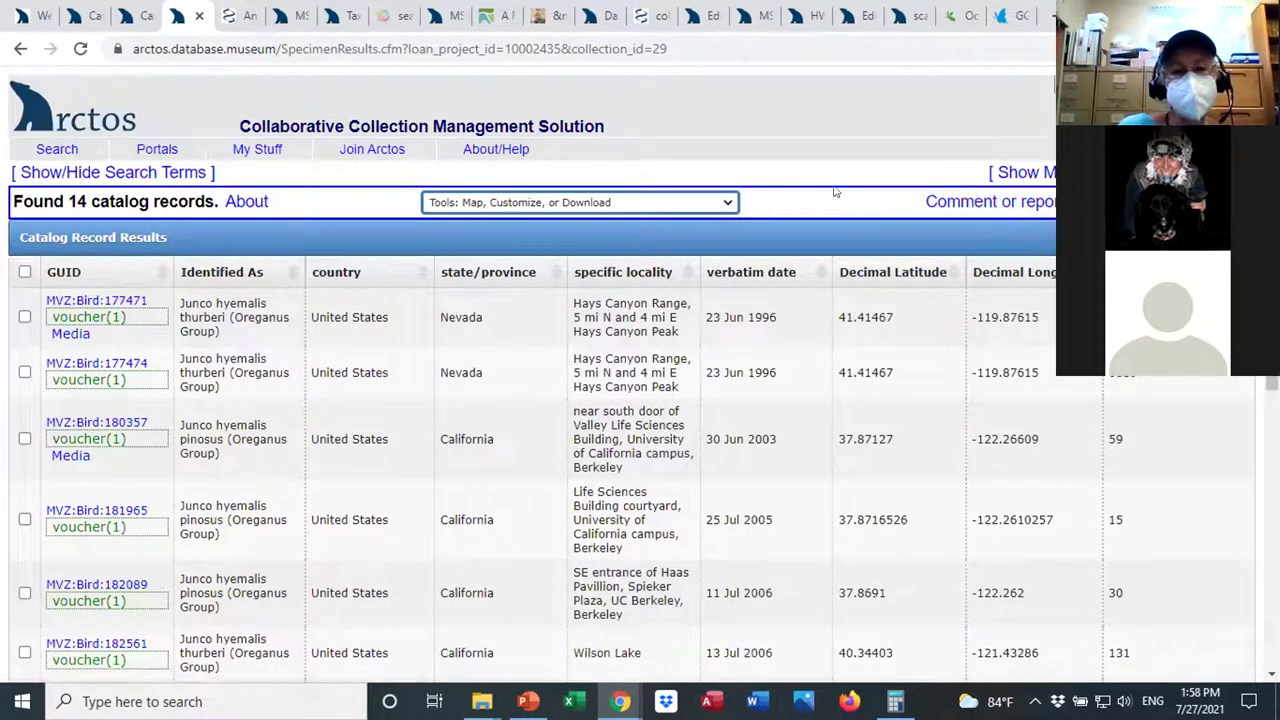
left_click(727, 204)
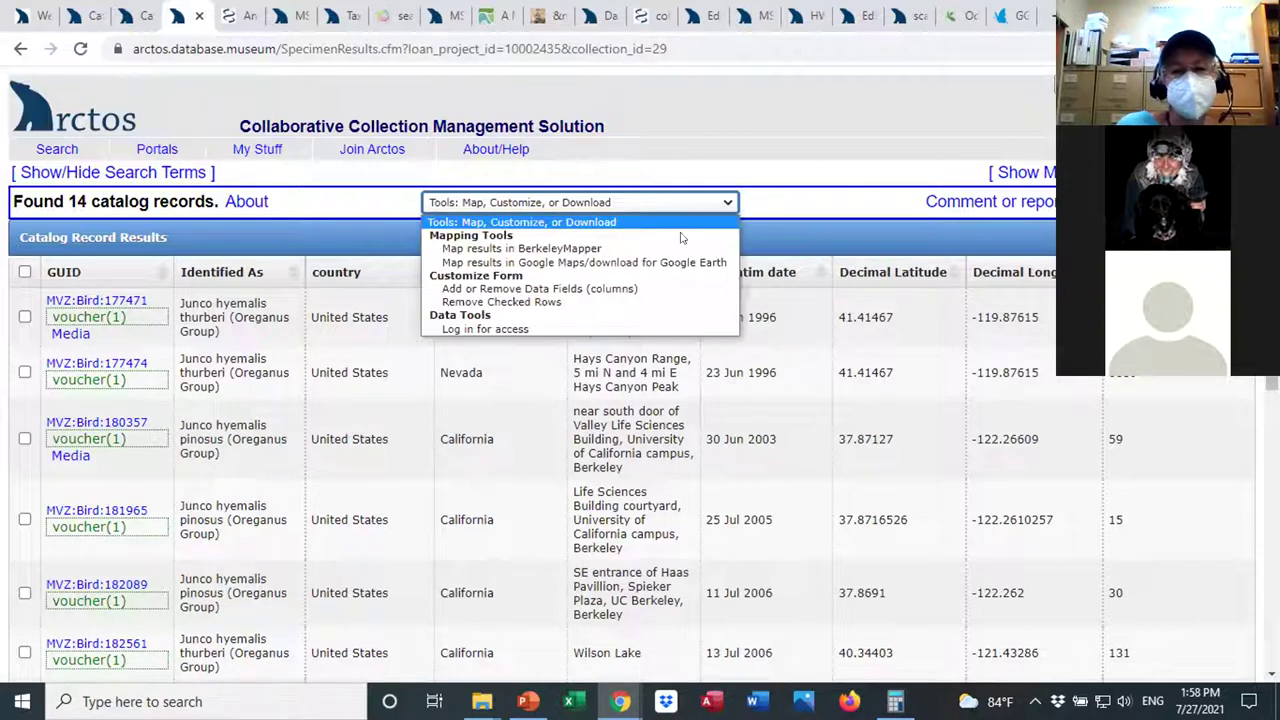
Add othercatalognumbers, endoparasites detected and gonad columns to the results, then save and refresh.
left_click(571, 289)
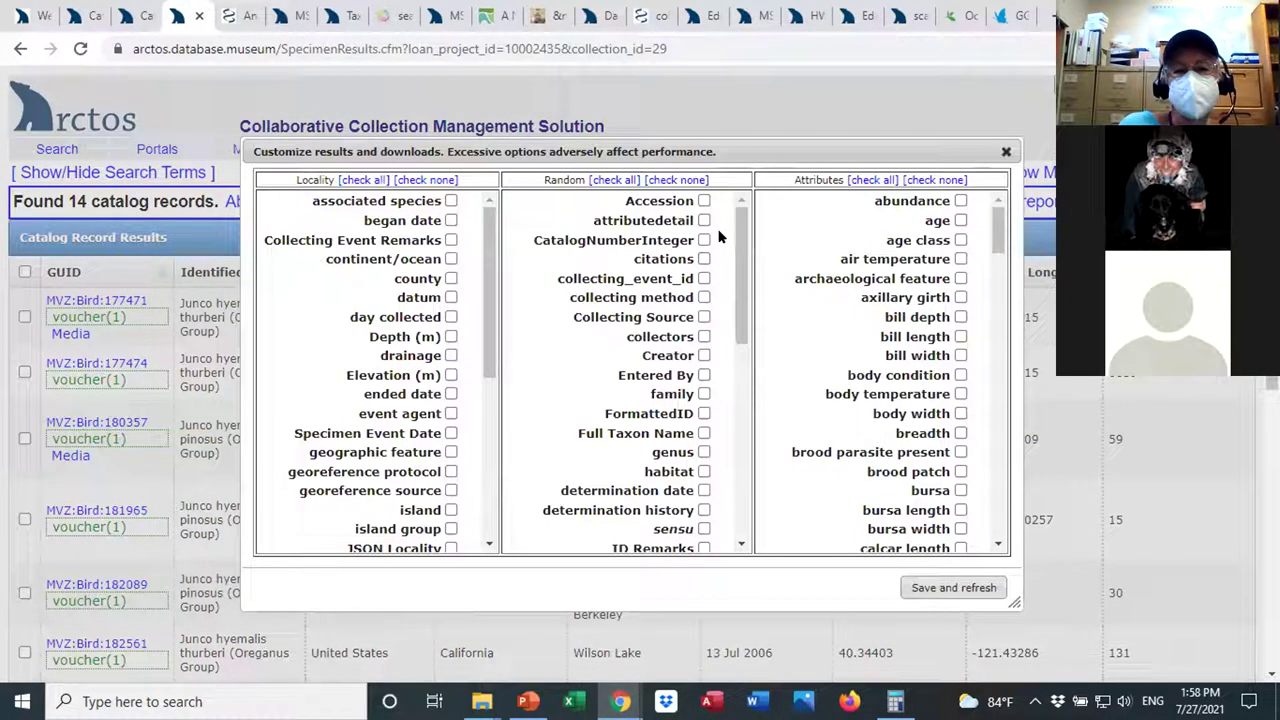
left_click_drag(737, 232, 732, 355)
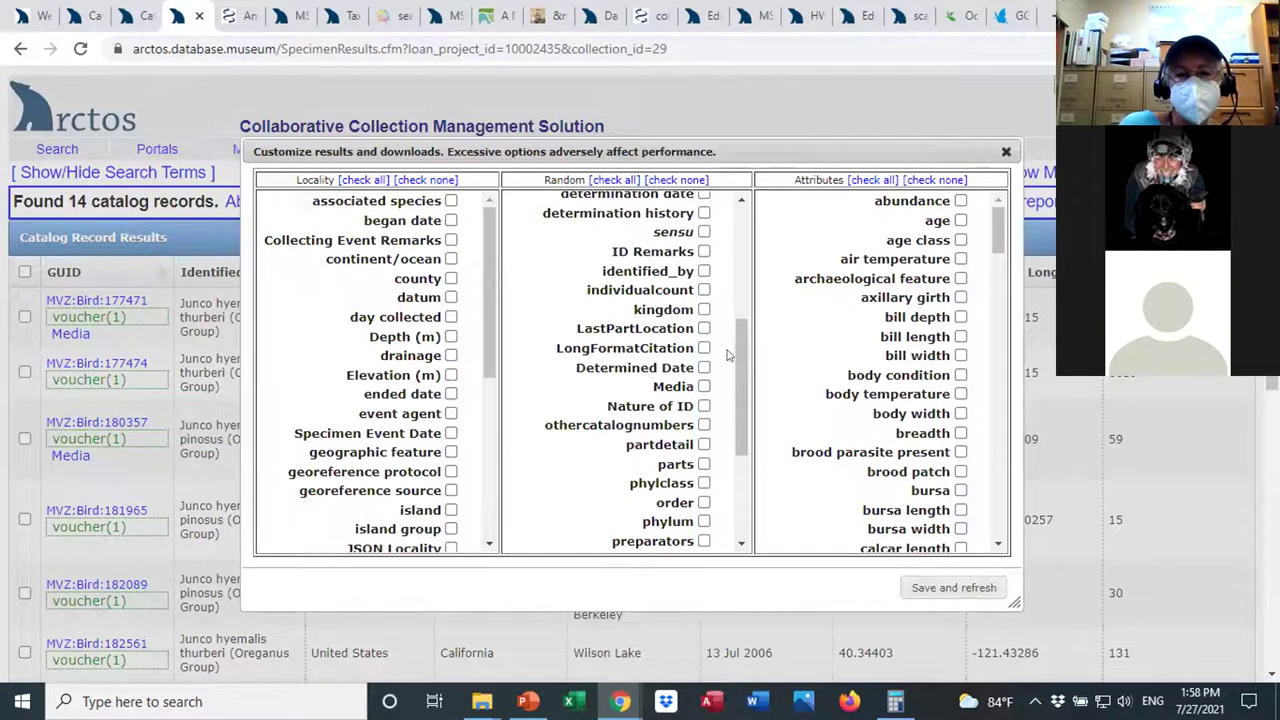
left_click(704, 425)
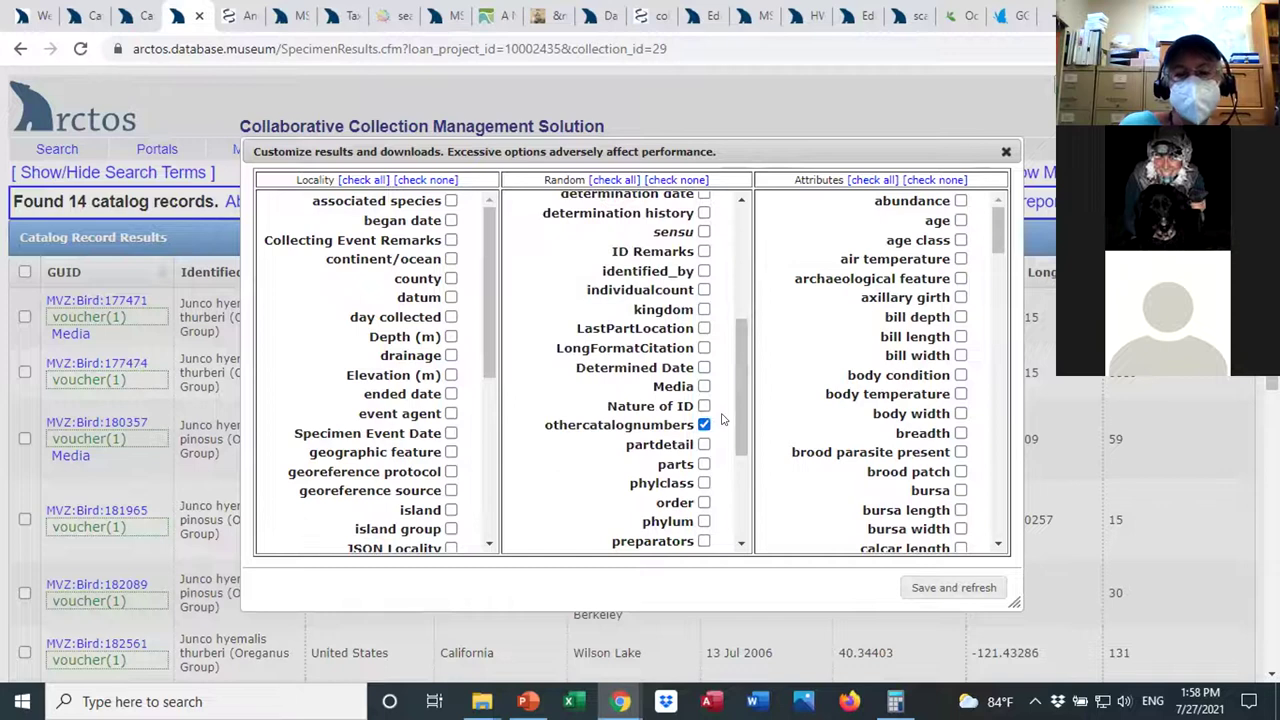
left_click_drag(488, 323, 487, 478)
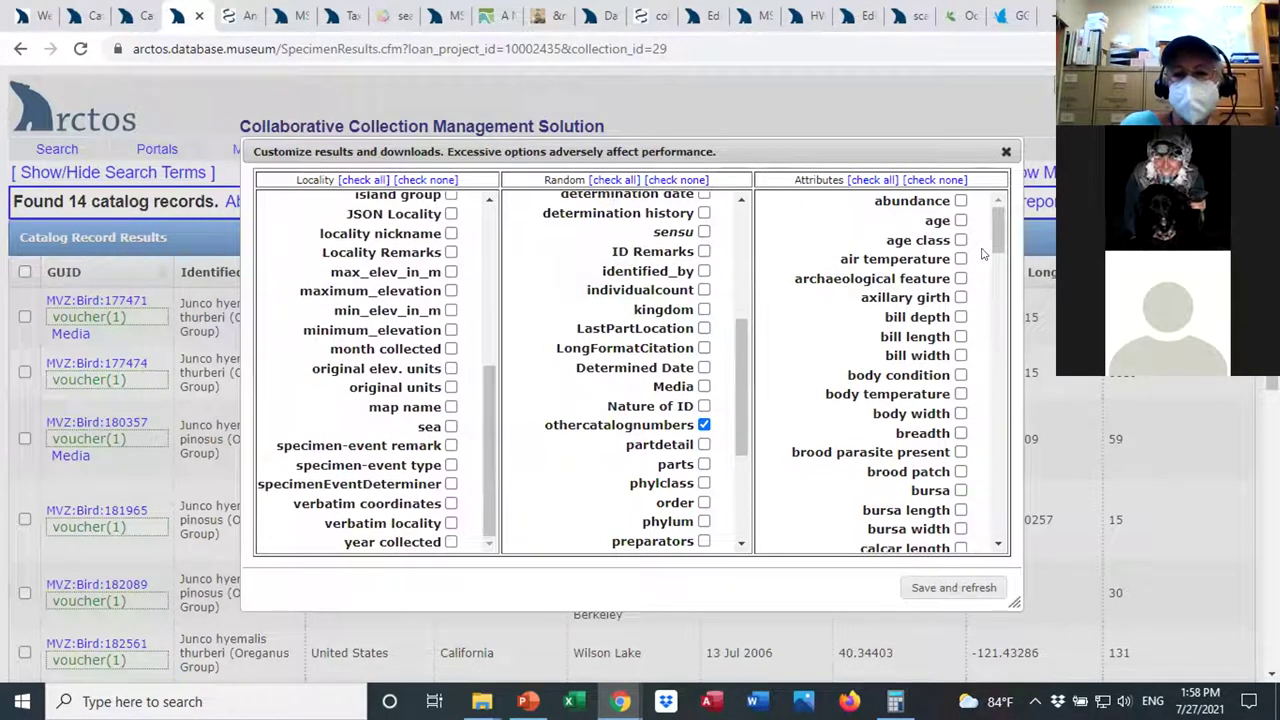
left_click_drag(998, 242, 1005, 283)
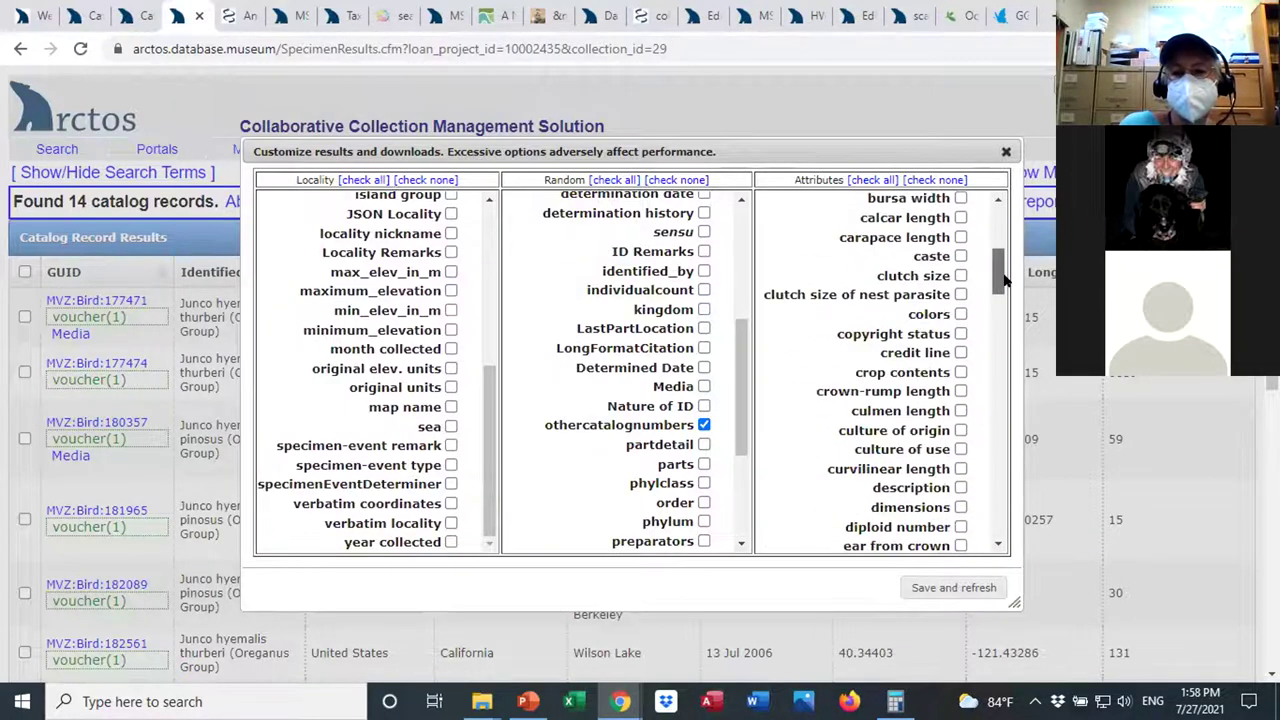
left_click_drag(742, 397, 738, 428)
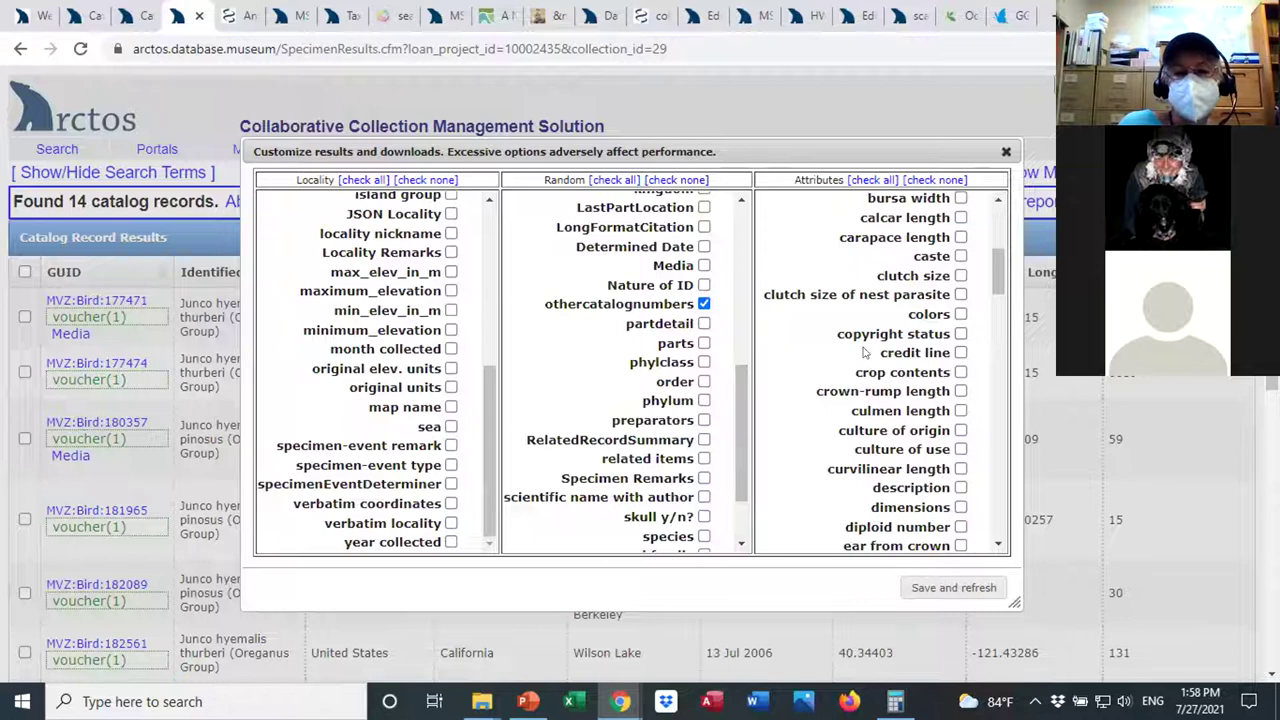
left_click_drag(995, 270, 996, 322)
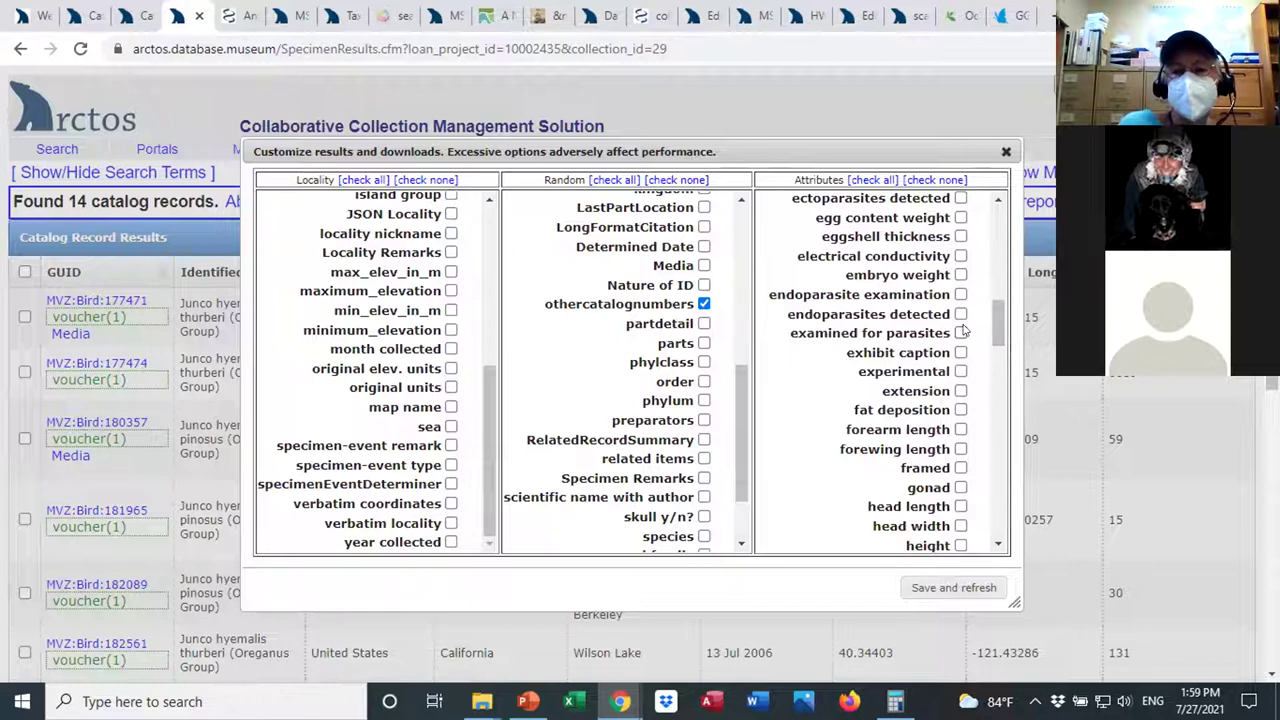
left_click(960, 315)
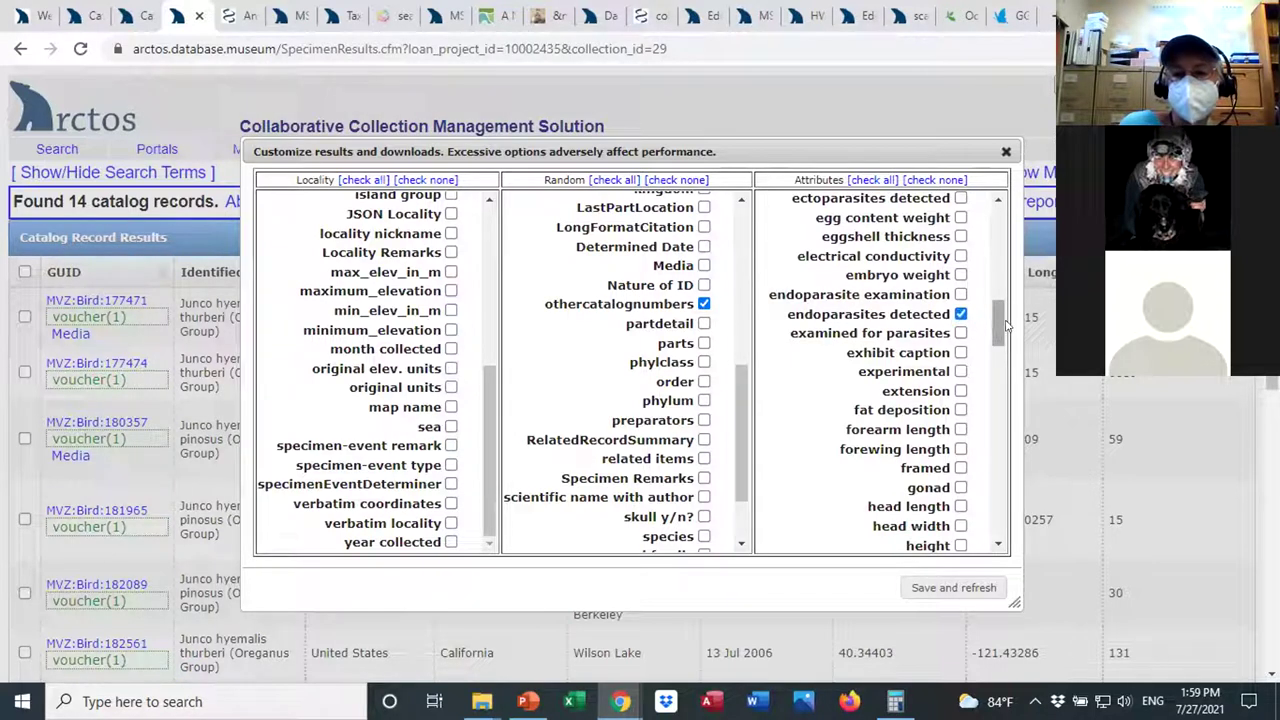
scroll(995, 338, "down", 2)
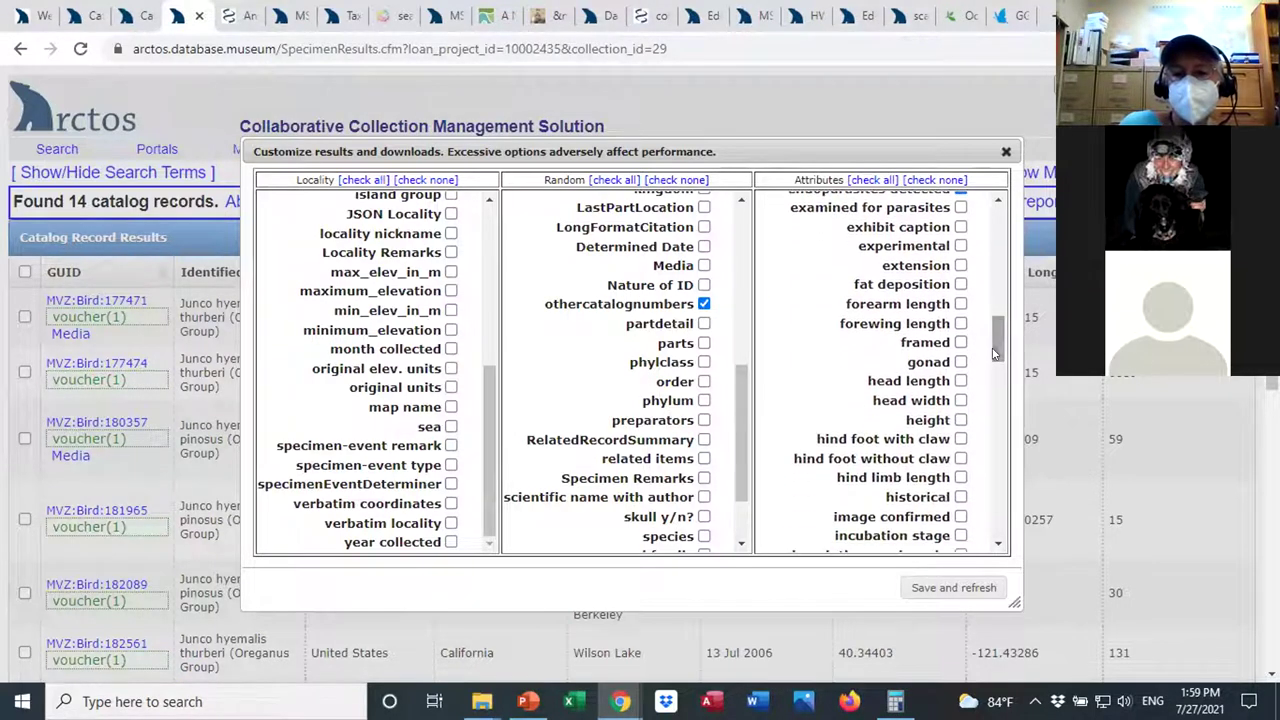
left_click(960, 362)
left_click_drag(997, 340, 992, 462)
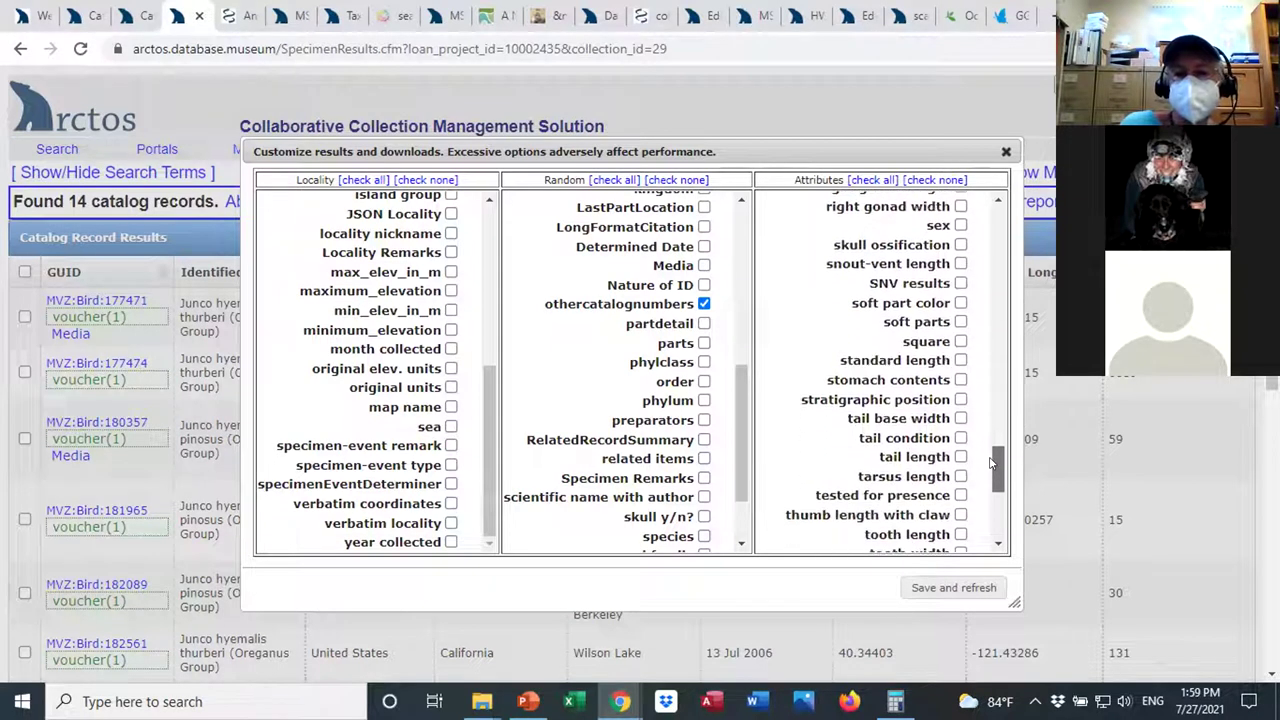
left_click(926, 591)
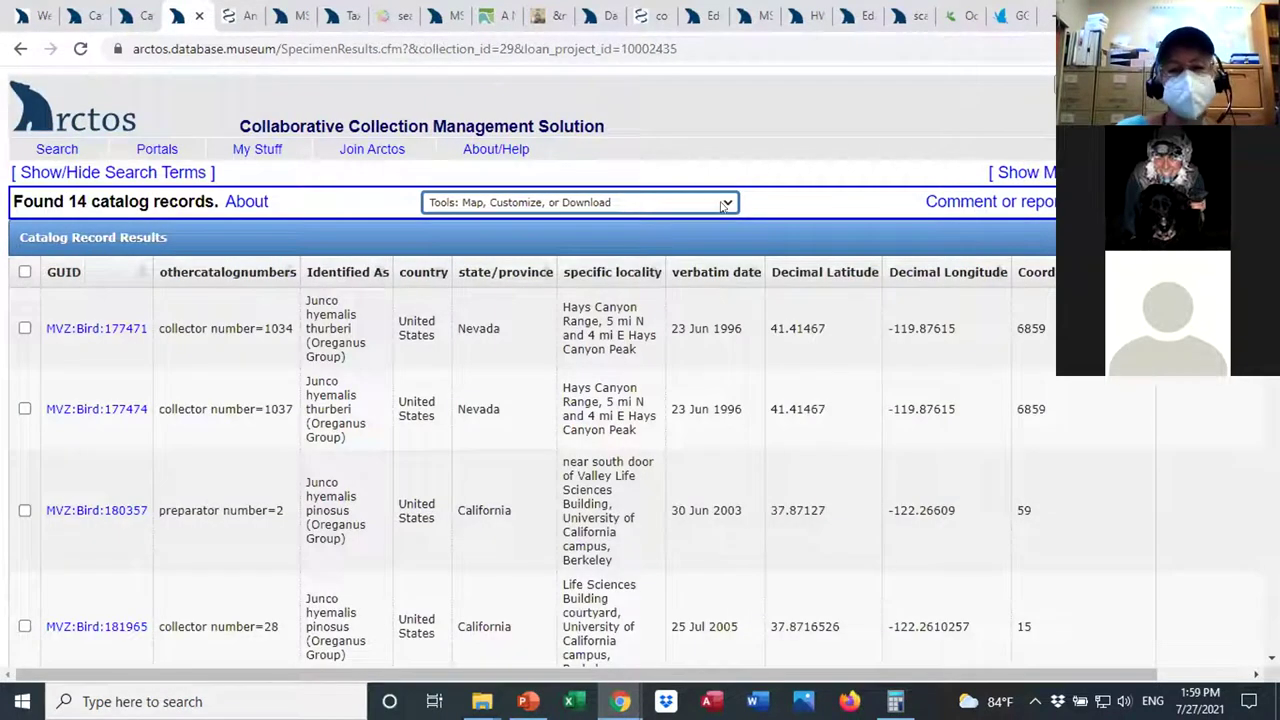
Go back to the 14-record junco results and reload them to show othercatalognumbers for each specimen.
left_click(724, 205)
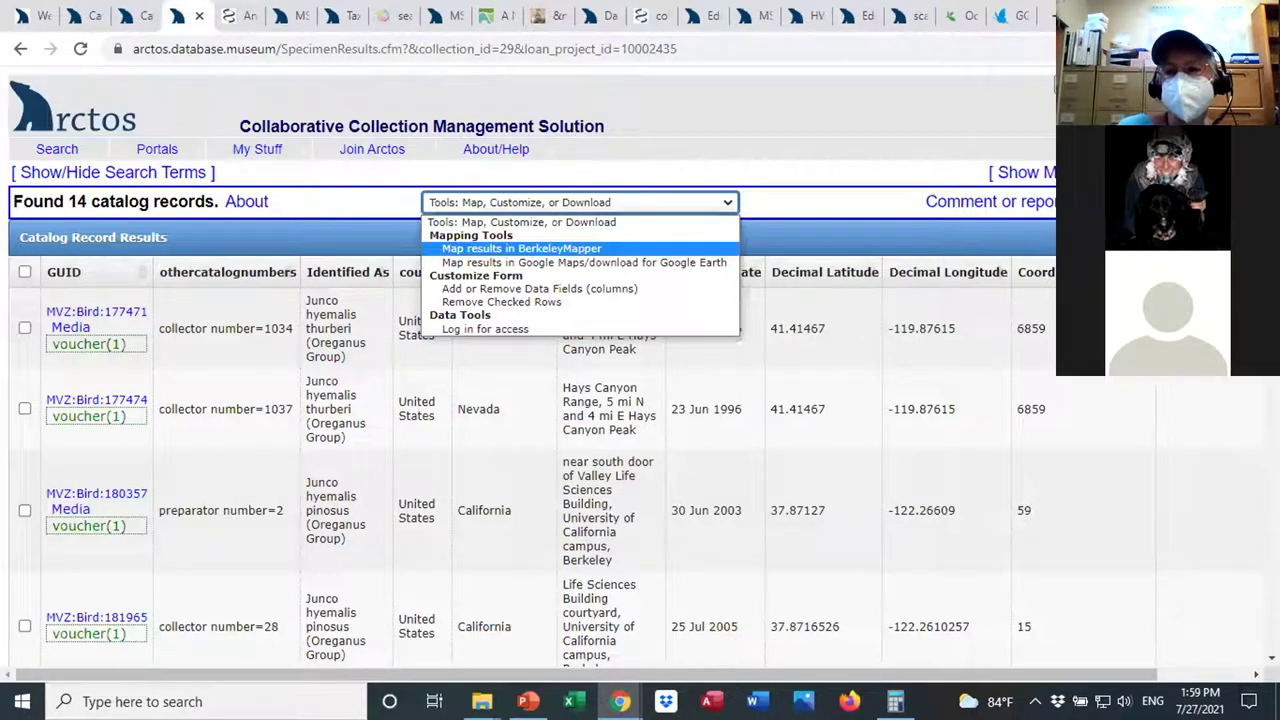
key("Return")
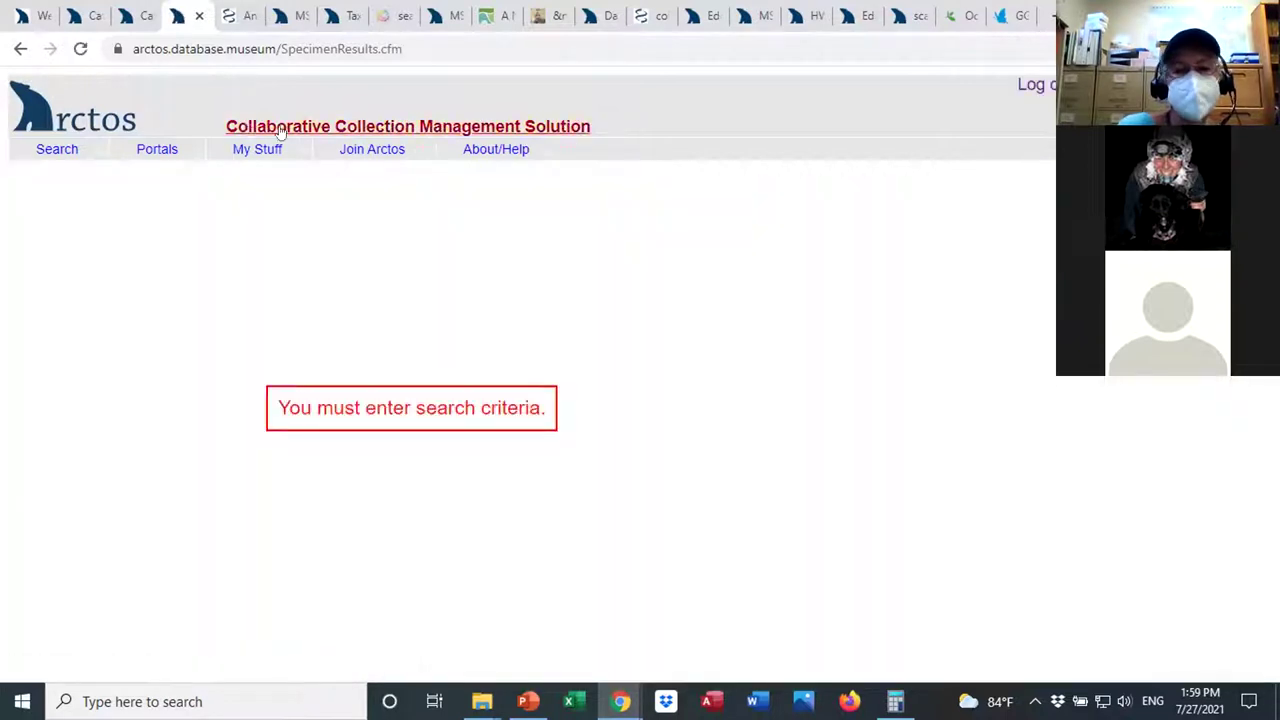
mouse_move(66, 152)
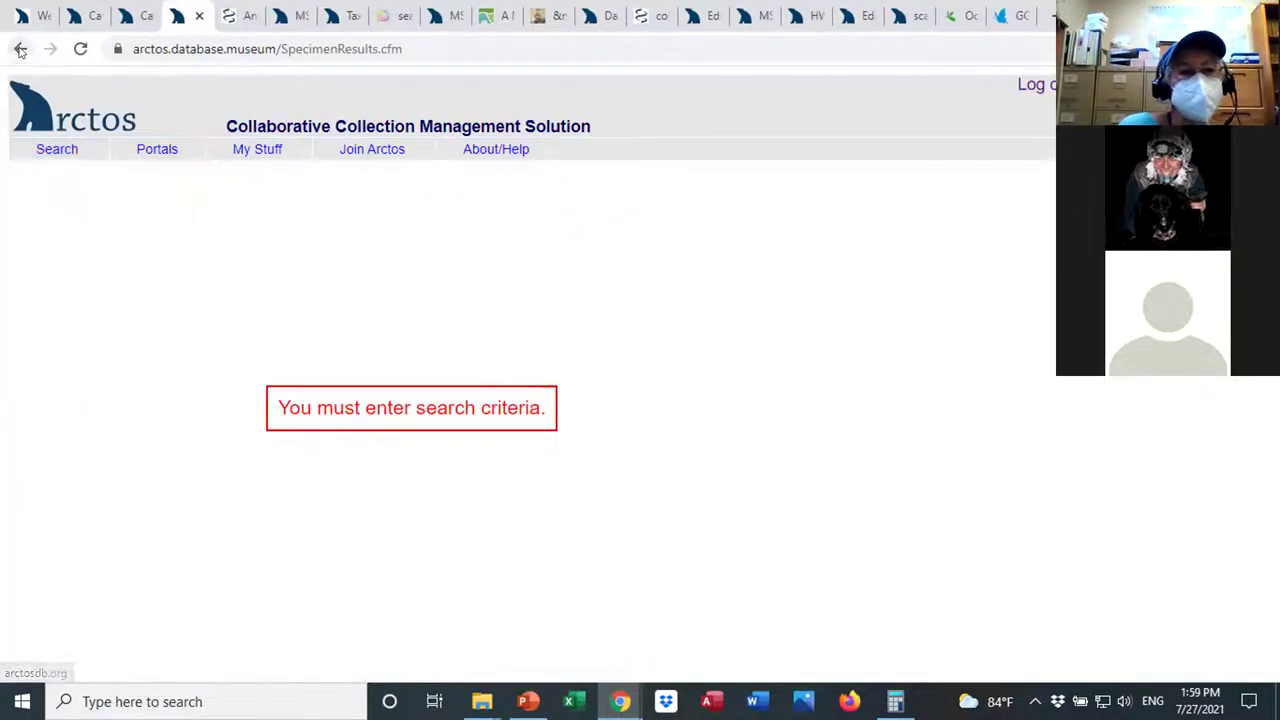
left_click(20, 49)
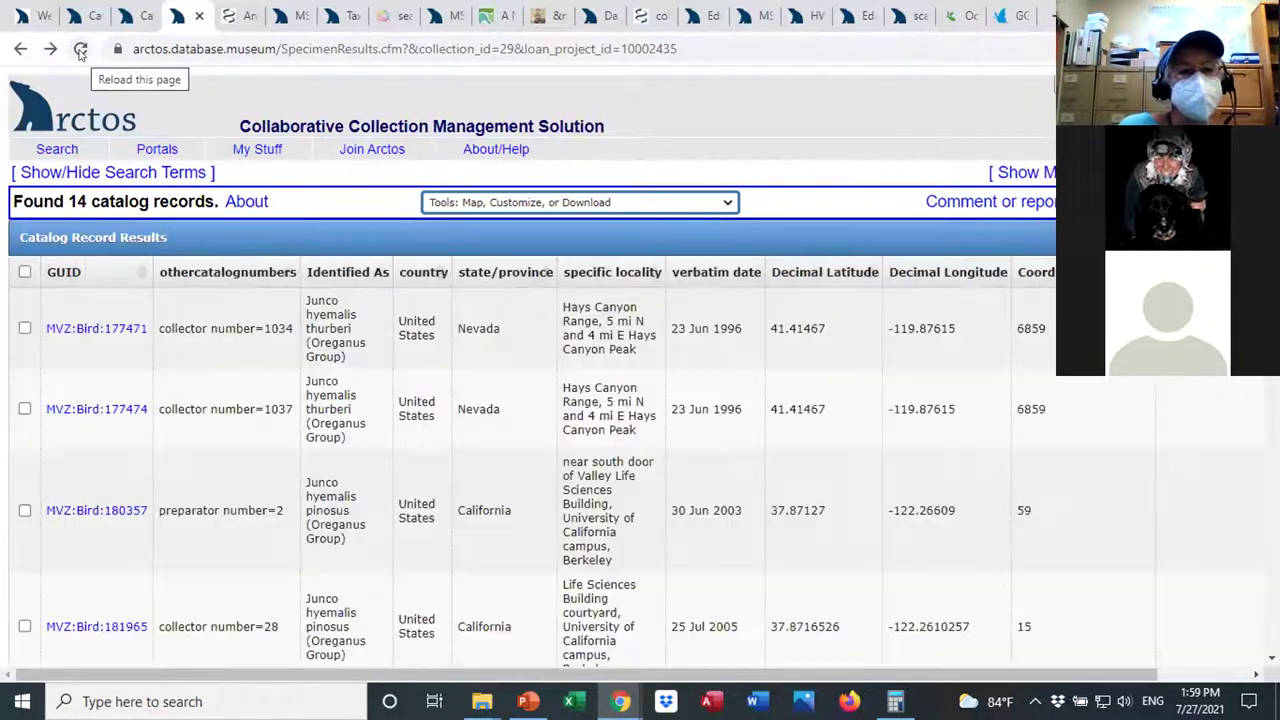
left_click(80, 50)
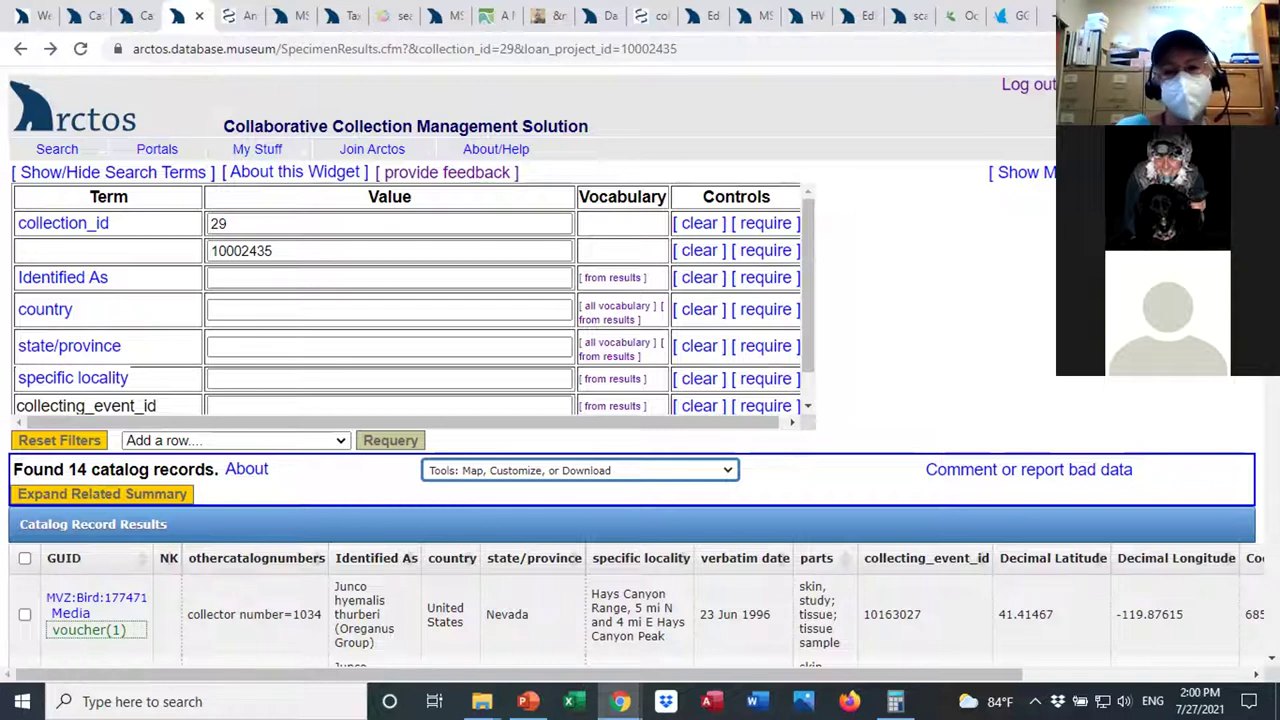
scroll(640, 400, "down", 3)
scroll(640, 400, "down", 1)
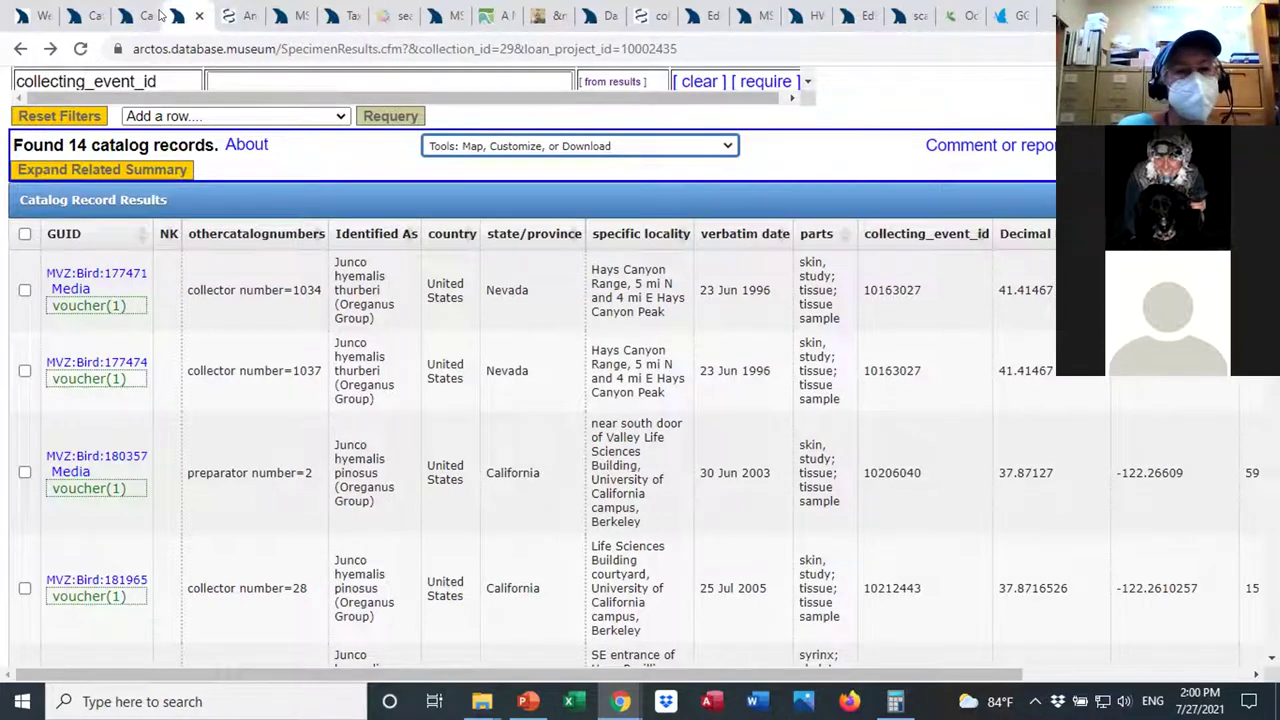
Open MVZ:Bird:177471 and review its song audio, Hays Canyon Range locality and loaned tissue part.
left_click(105, 275)
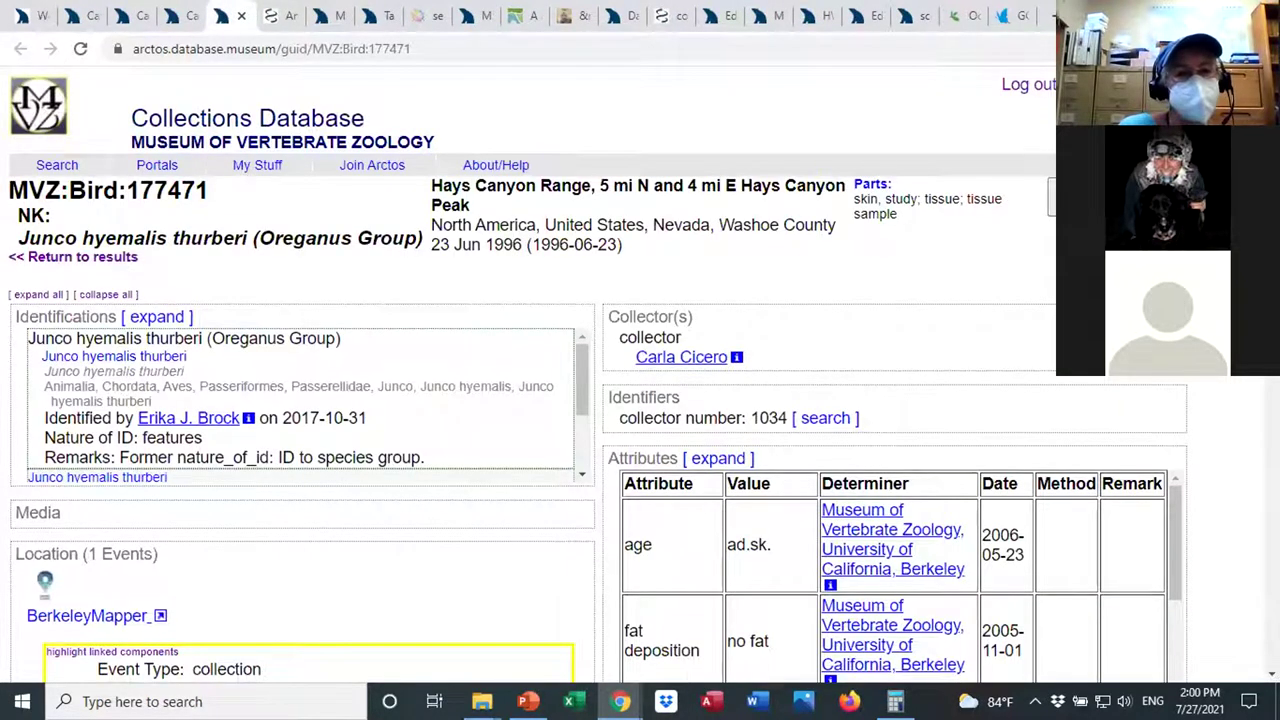
scroll(600, 380, "down", 4)
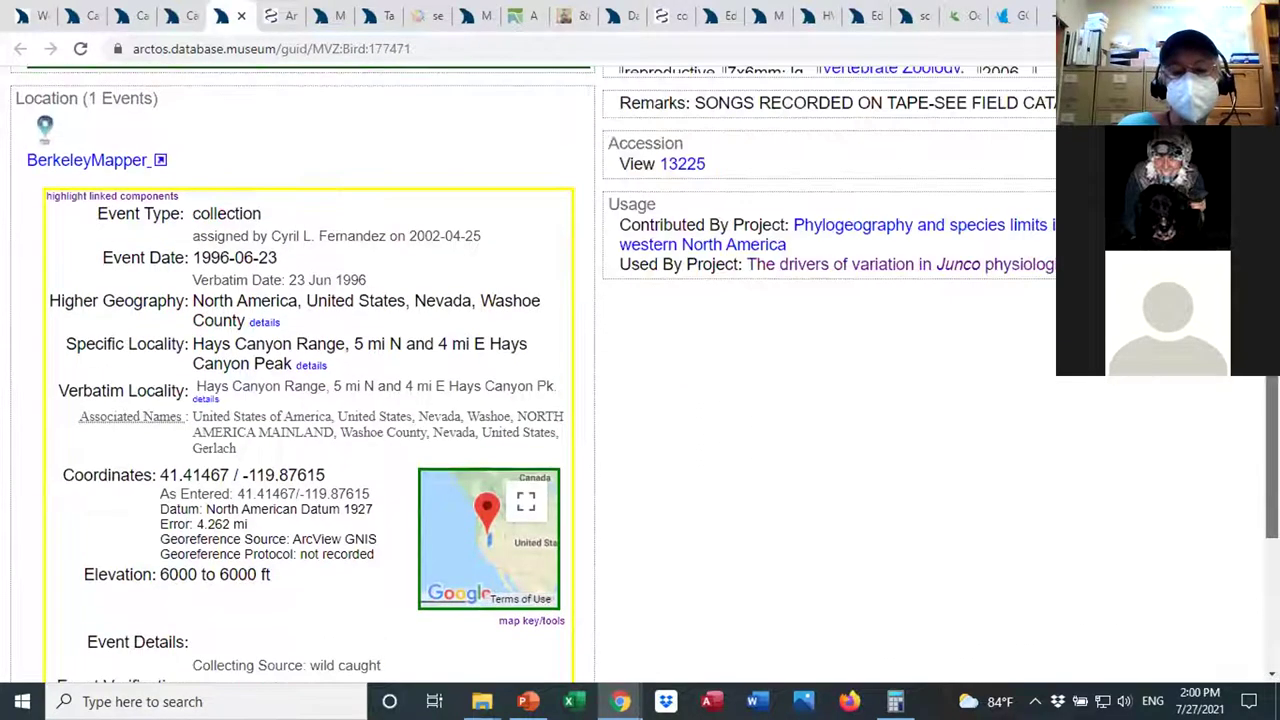
scroll(912, 540, "up", 3)
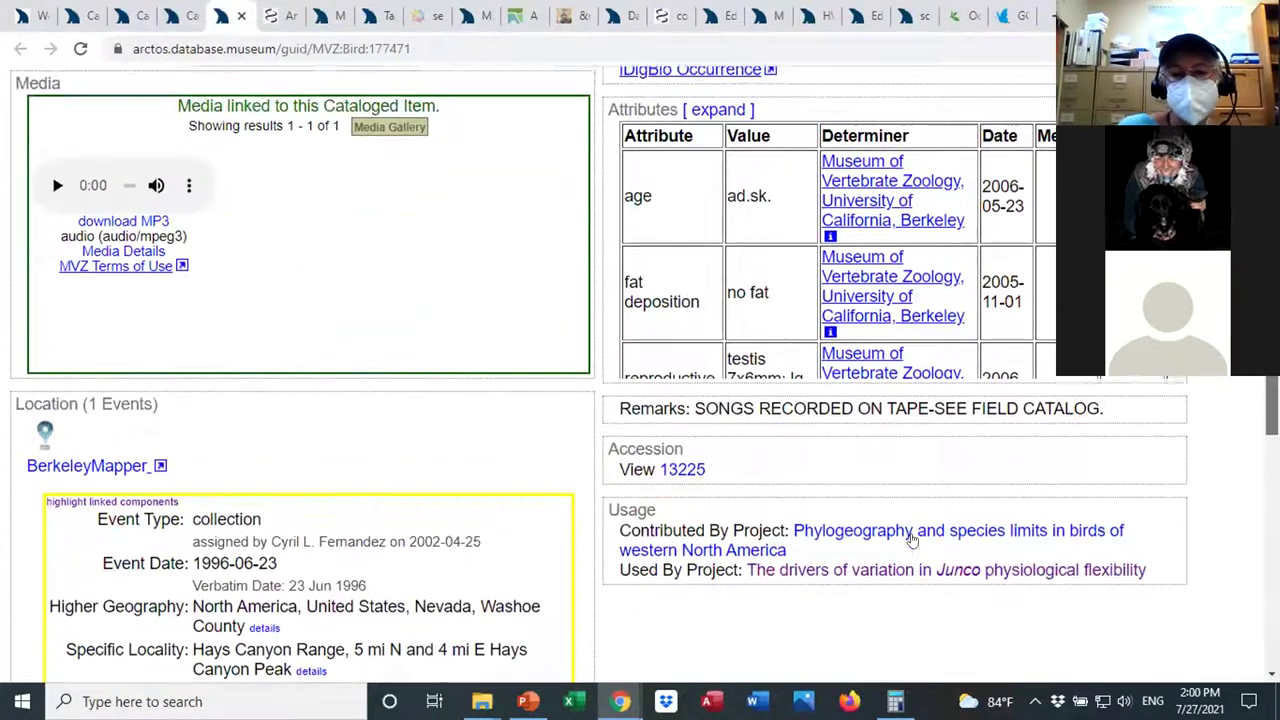
scroll(900, 570, "up", 1)
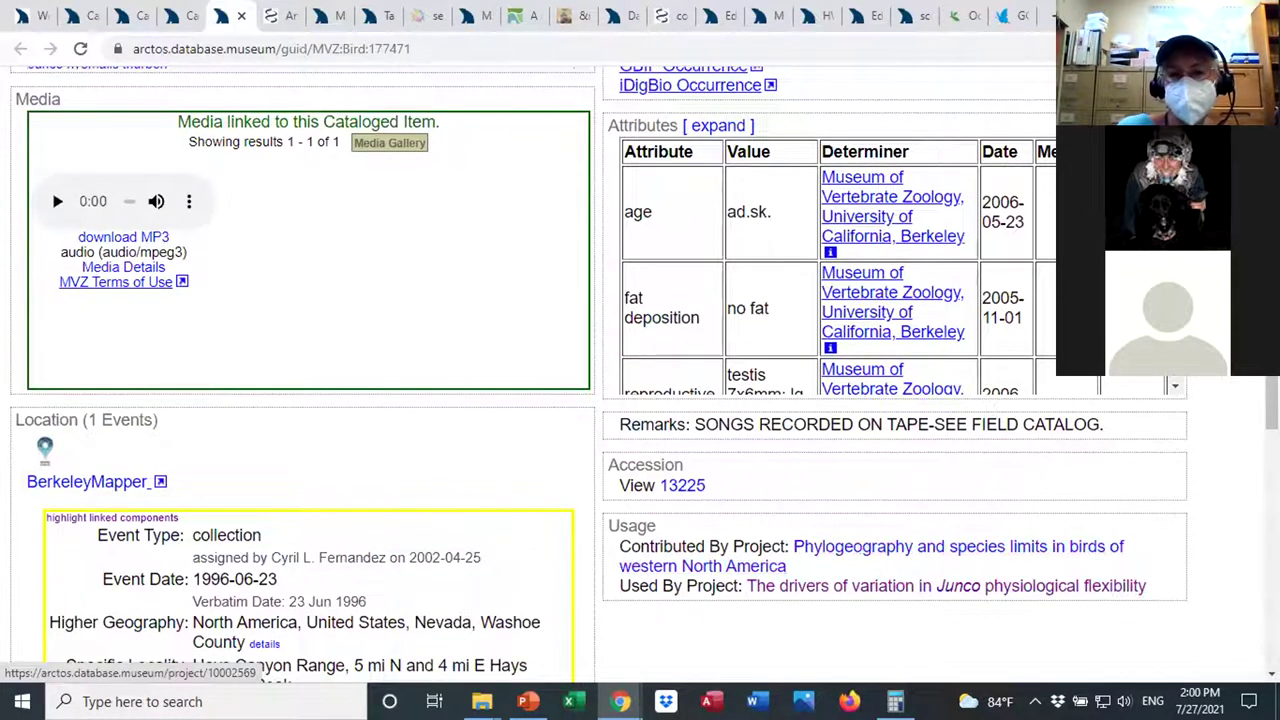
scroll(900, 560, "down", 3)
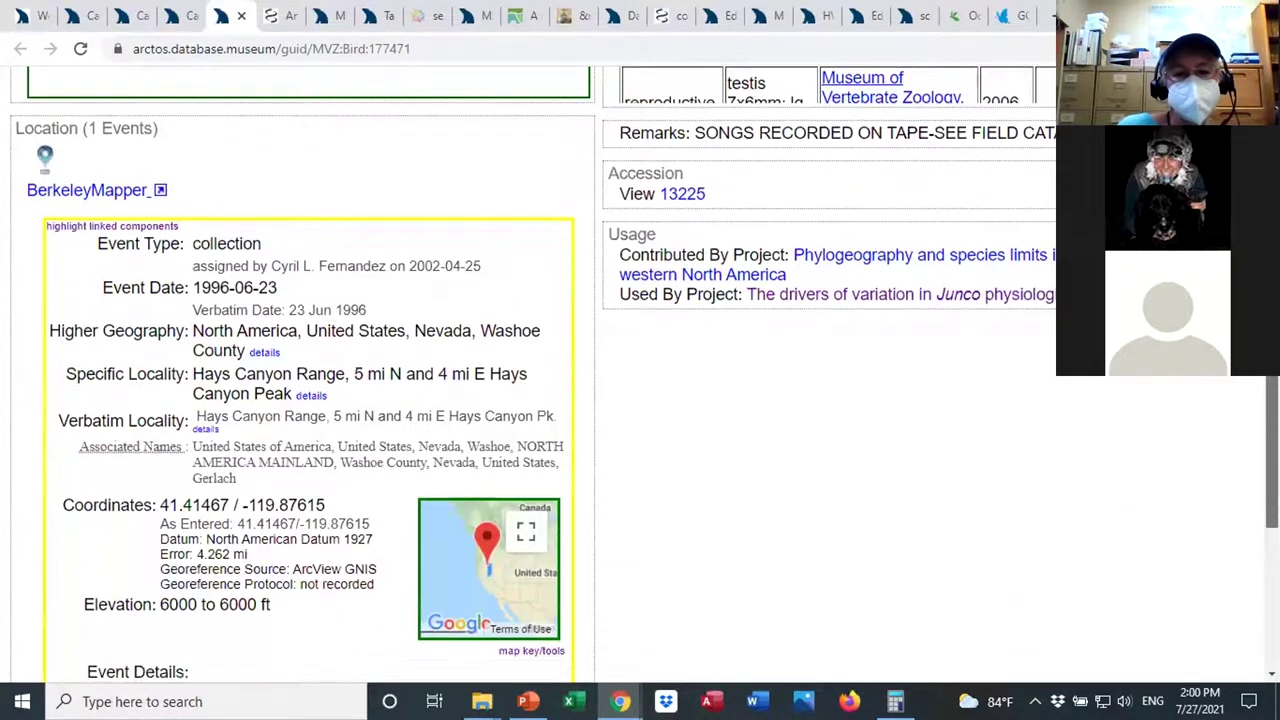
scroll(900, 560, "down", 4)
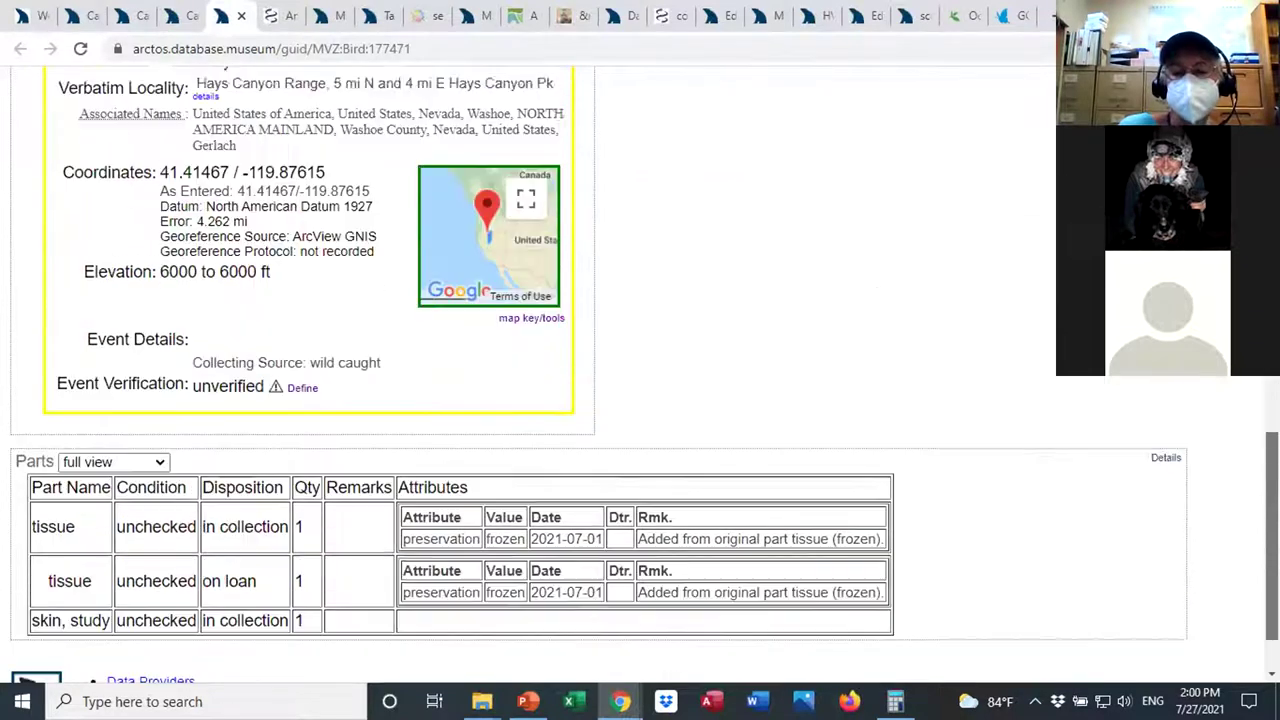
scroll(430, 556, "up", 5)
scroll(430, 556, "down", 5)
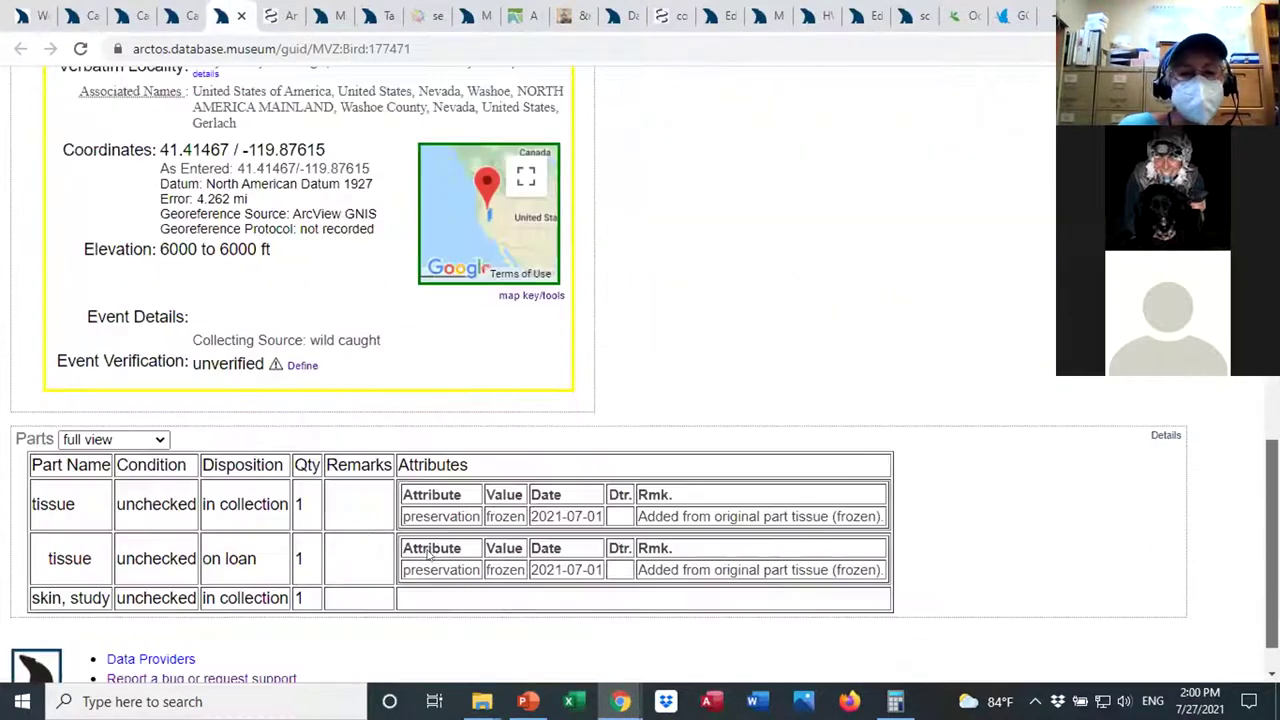
scroll(270, 508, "down", 1)
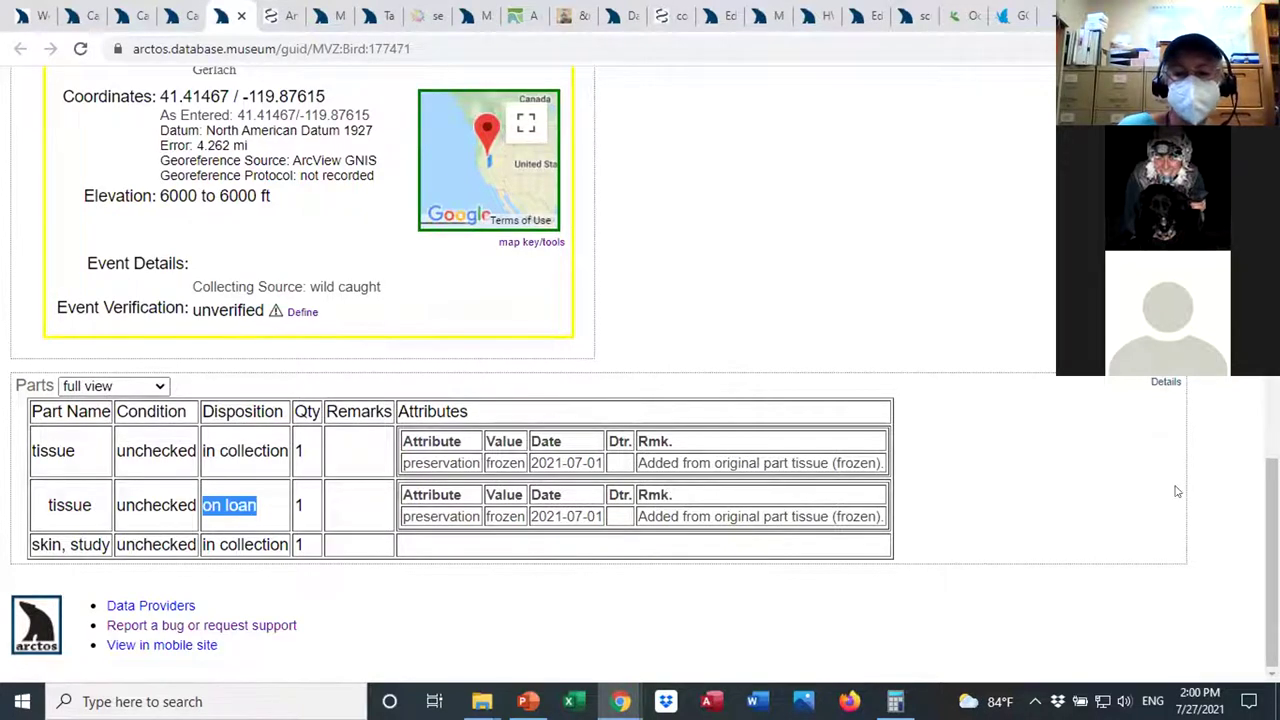
left_click_drag(1271, 491, 1271, 466)
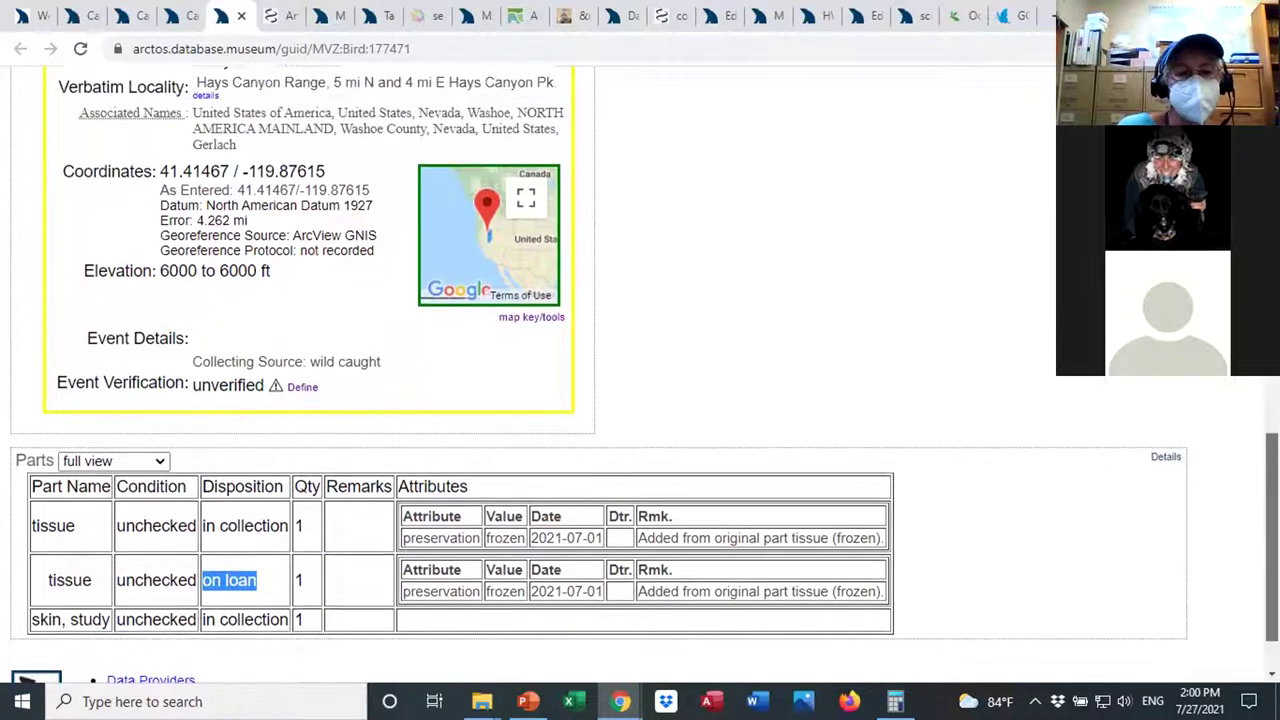
scroll(1271, 466, "up", 3)
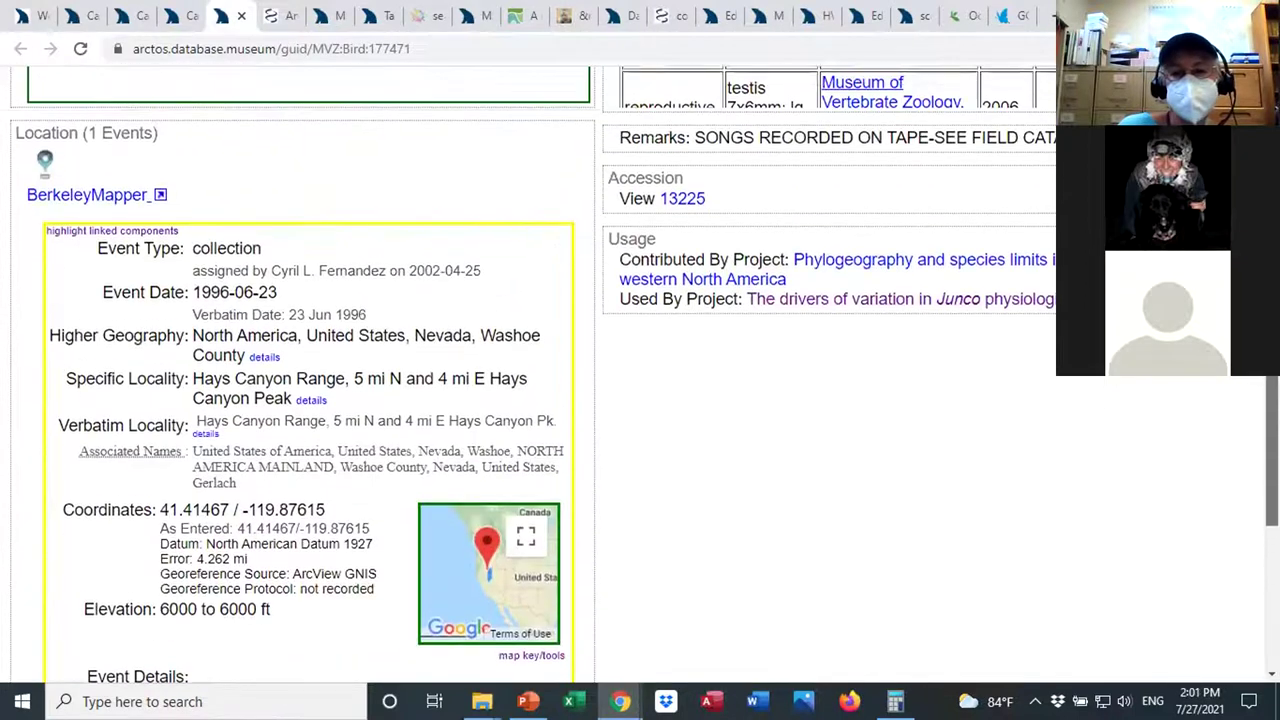
scroll(1271, 466, "up", 1)
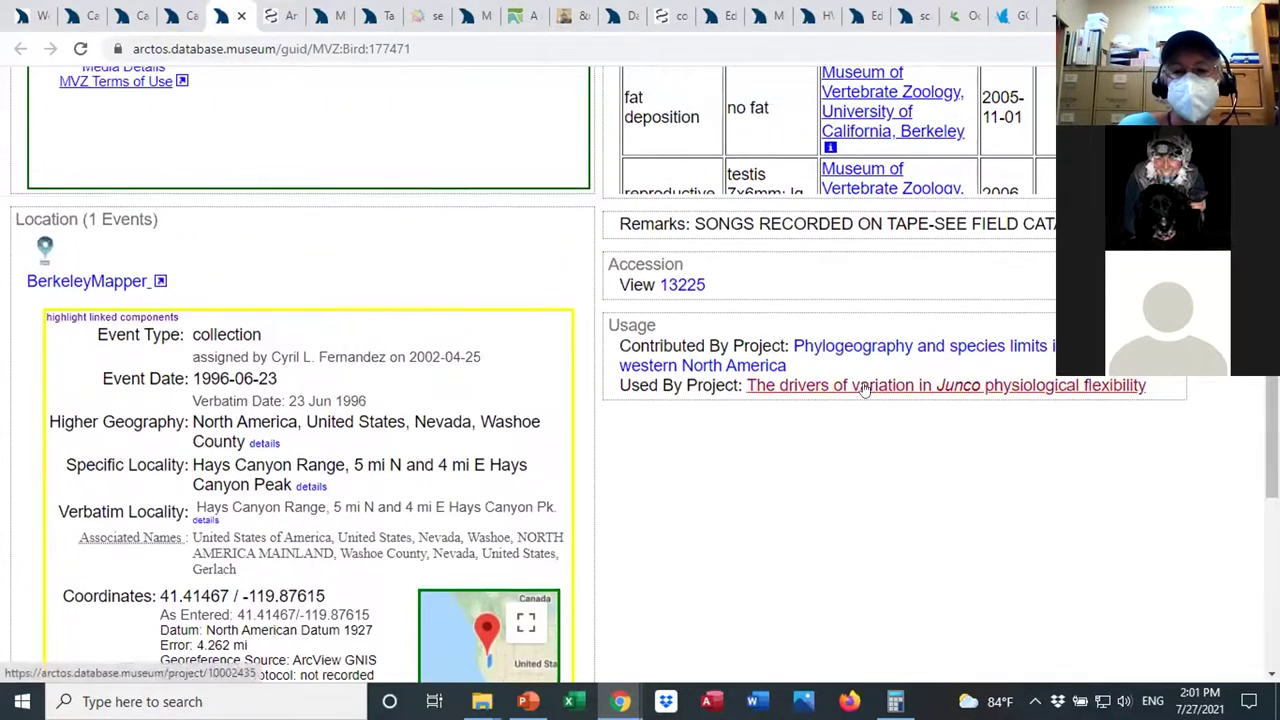
View the Junco physiological flexibility project page, then go back to the MVZ:Bird:177471 record.
left_click(866, 389)
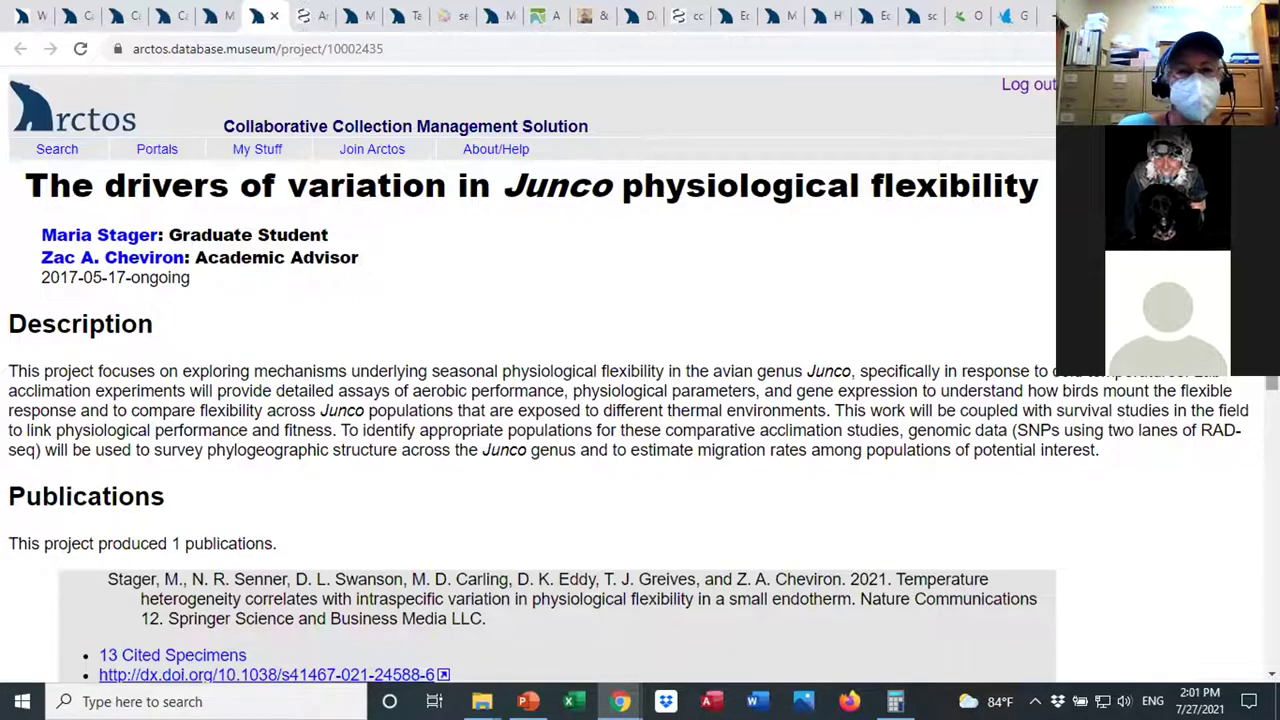
scroll(640, 400, "down", 1)
scroll(640, 400, "down", 1)
scroll(640, 400, "up", 2)
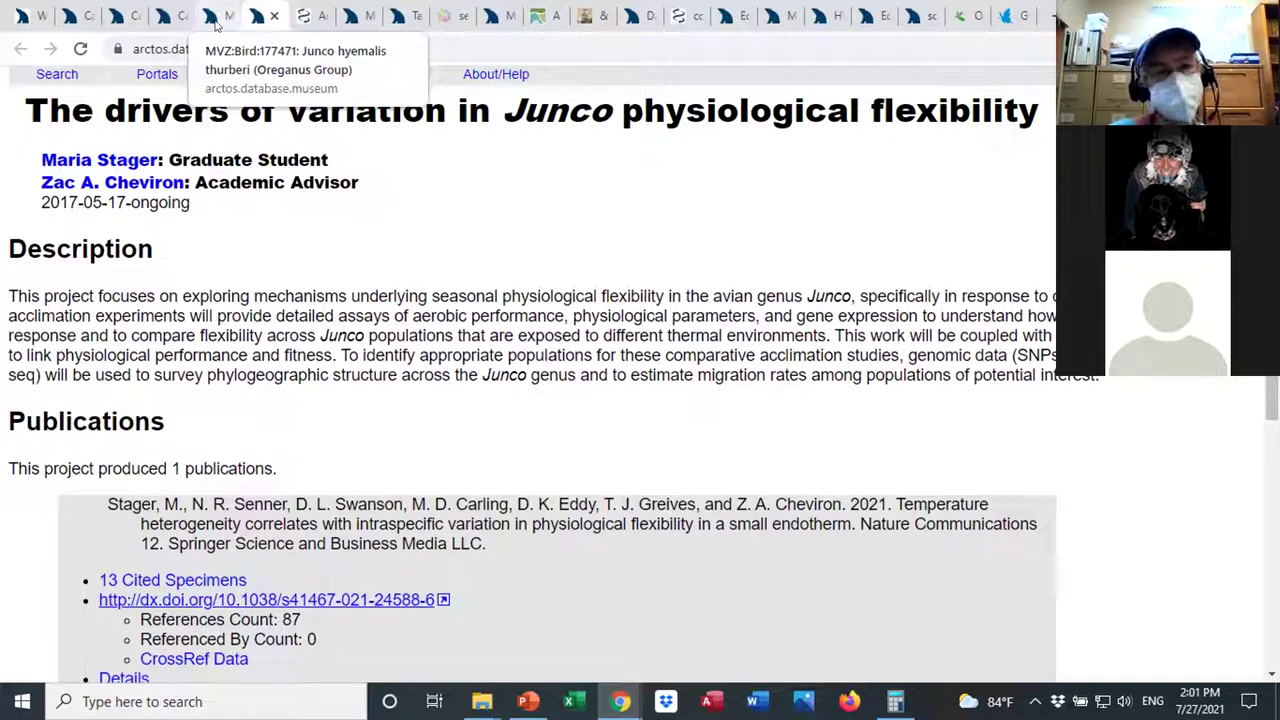
left_click(215, 17)
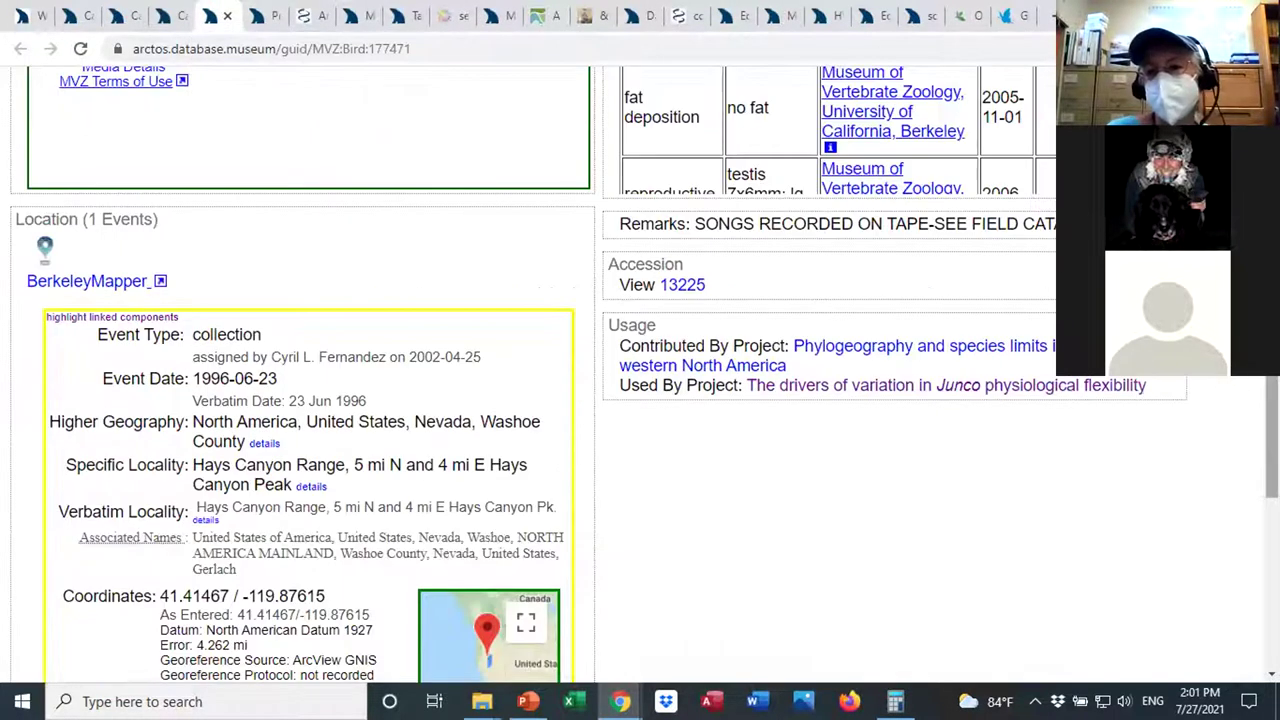
scroll(640, 400, "up", 10)
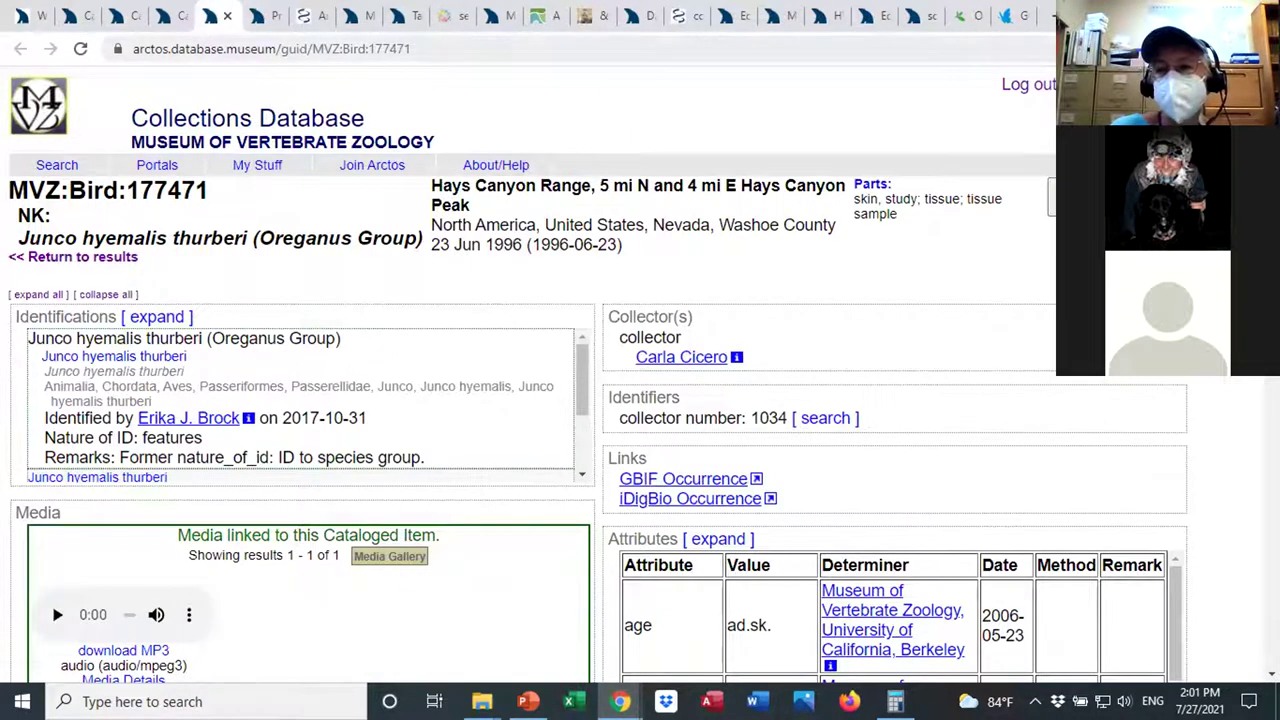
Log out, sign back in with the saved account, and open the Bulkloader Builder.
left_click(1038, 86)
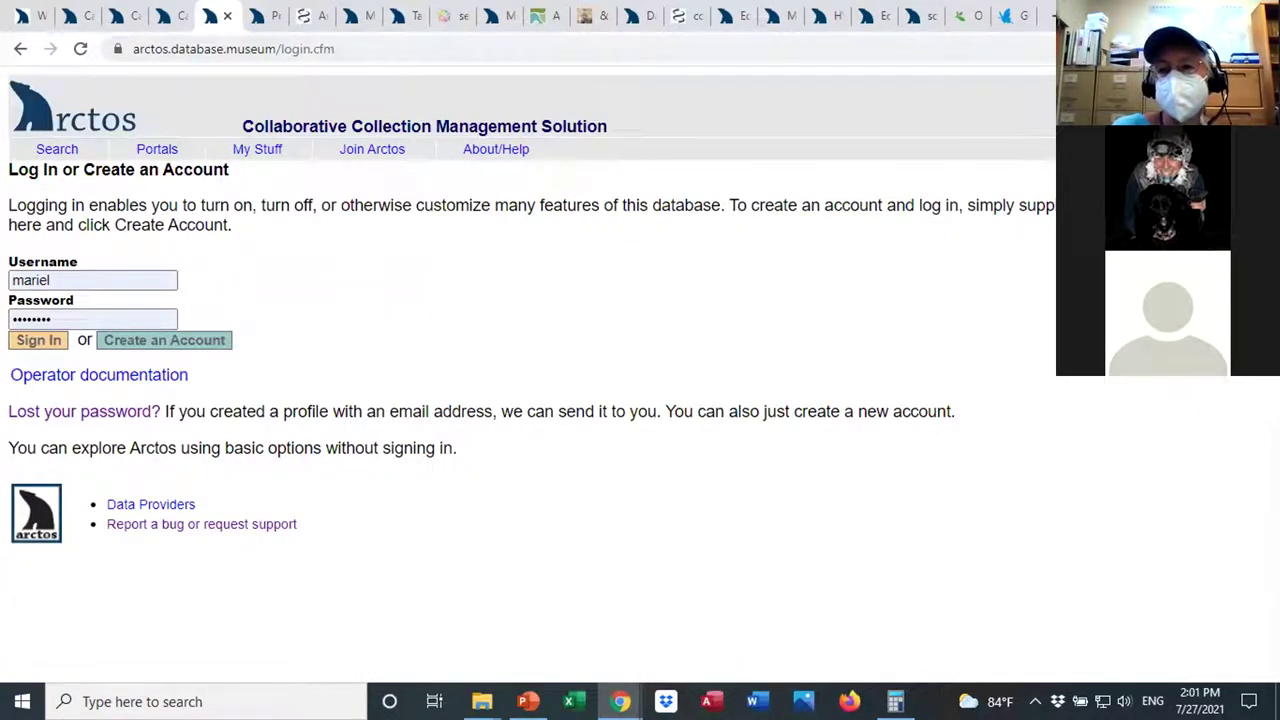
key("Return")
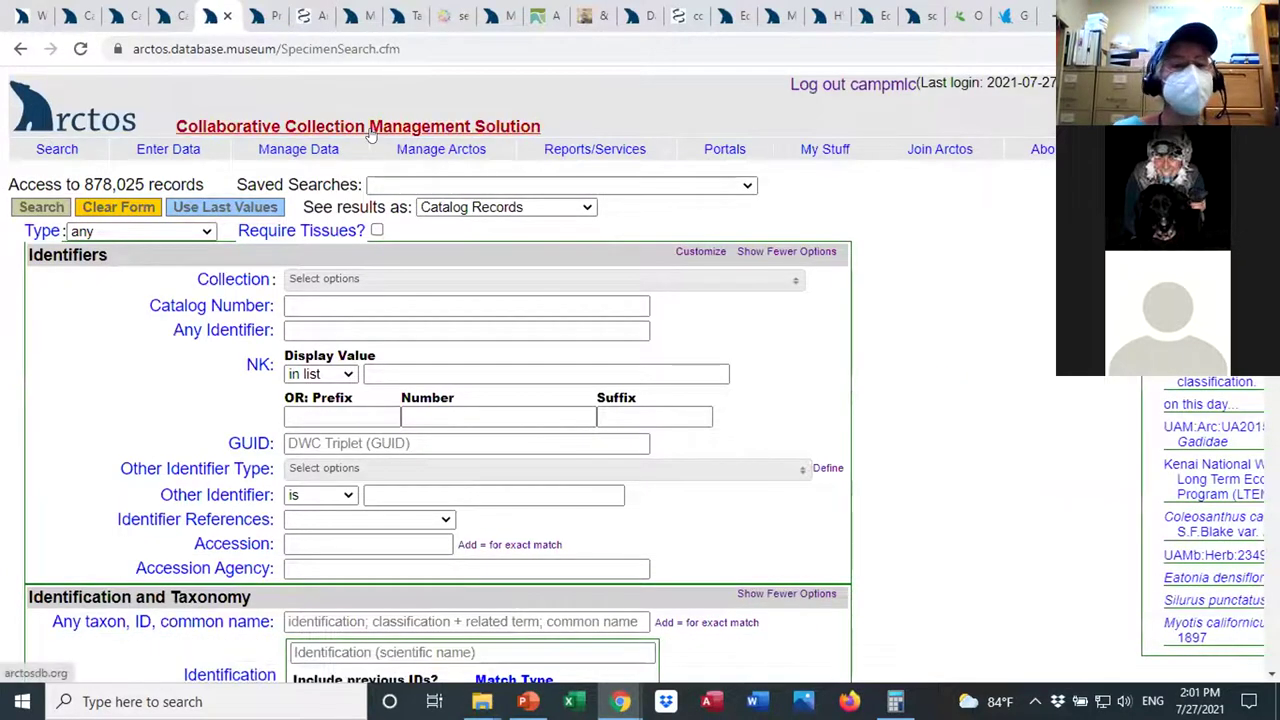
mouse_move(185, 155)
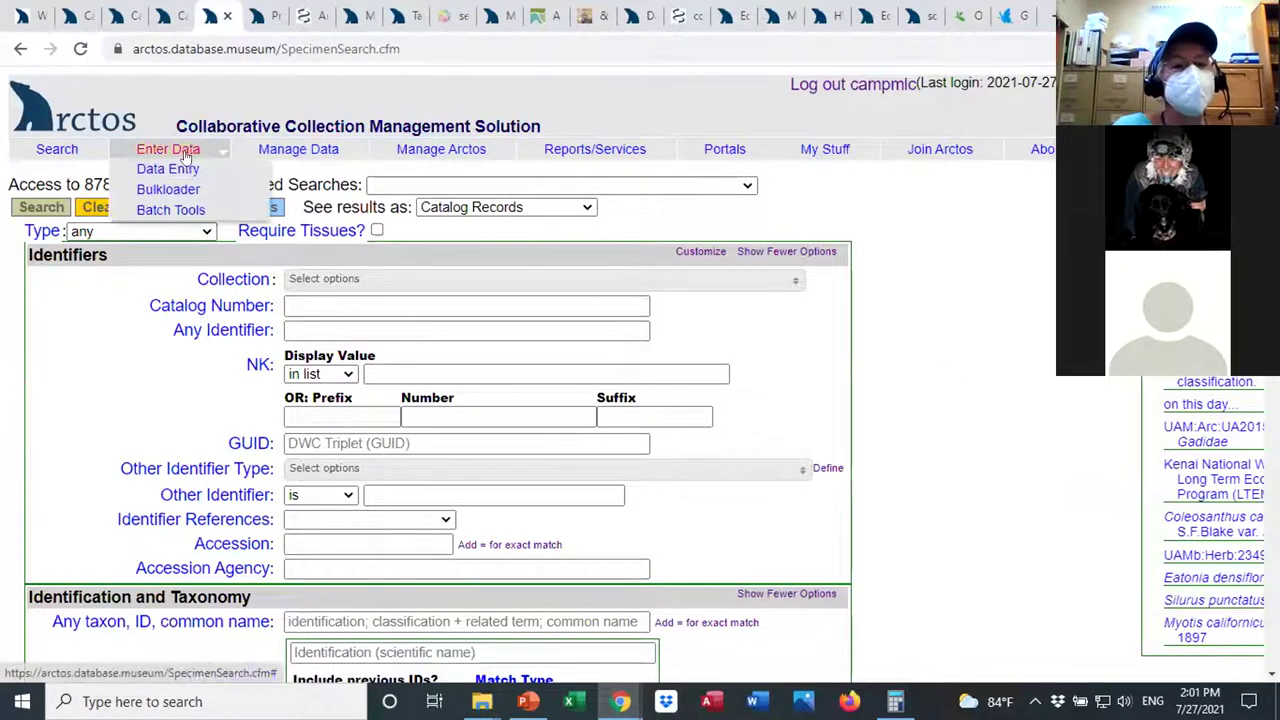
mouse_move(172, 193)
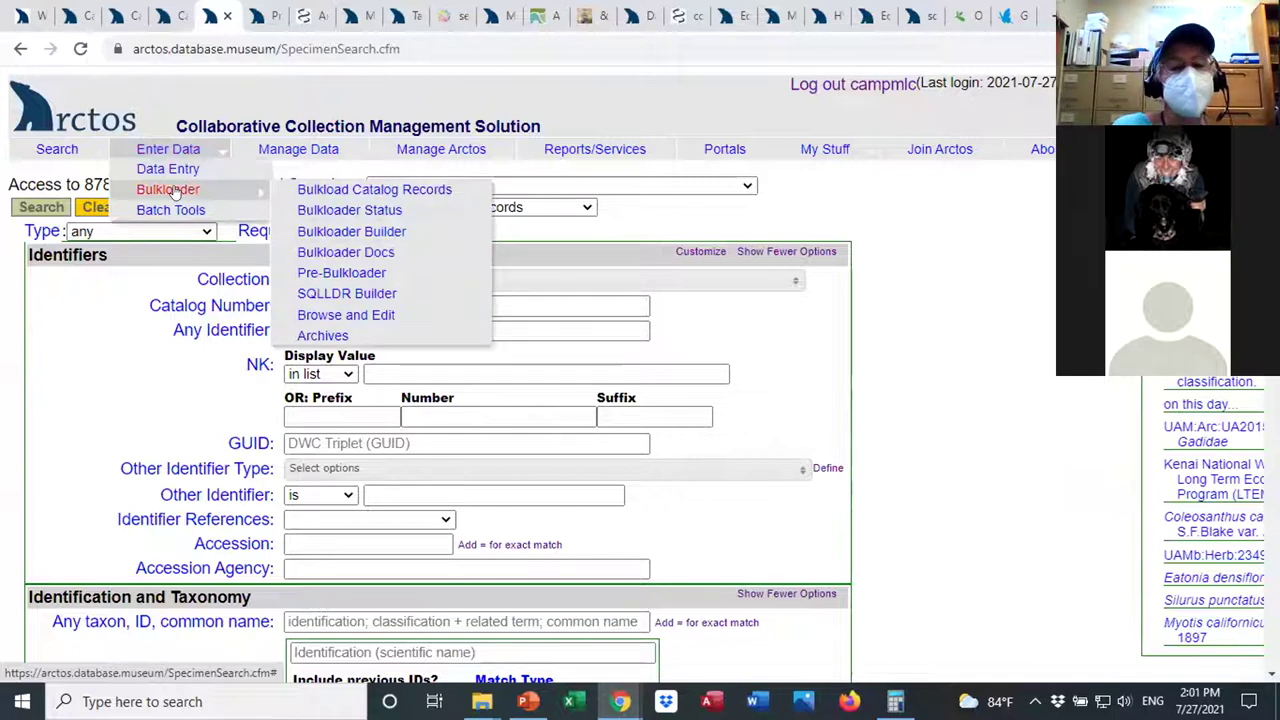
left_click(322, 232)
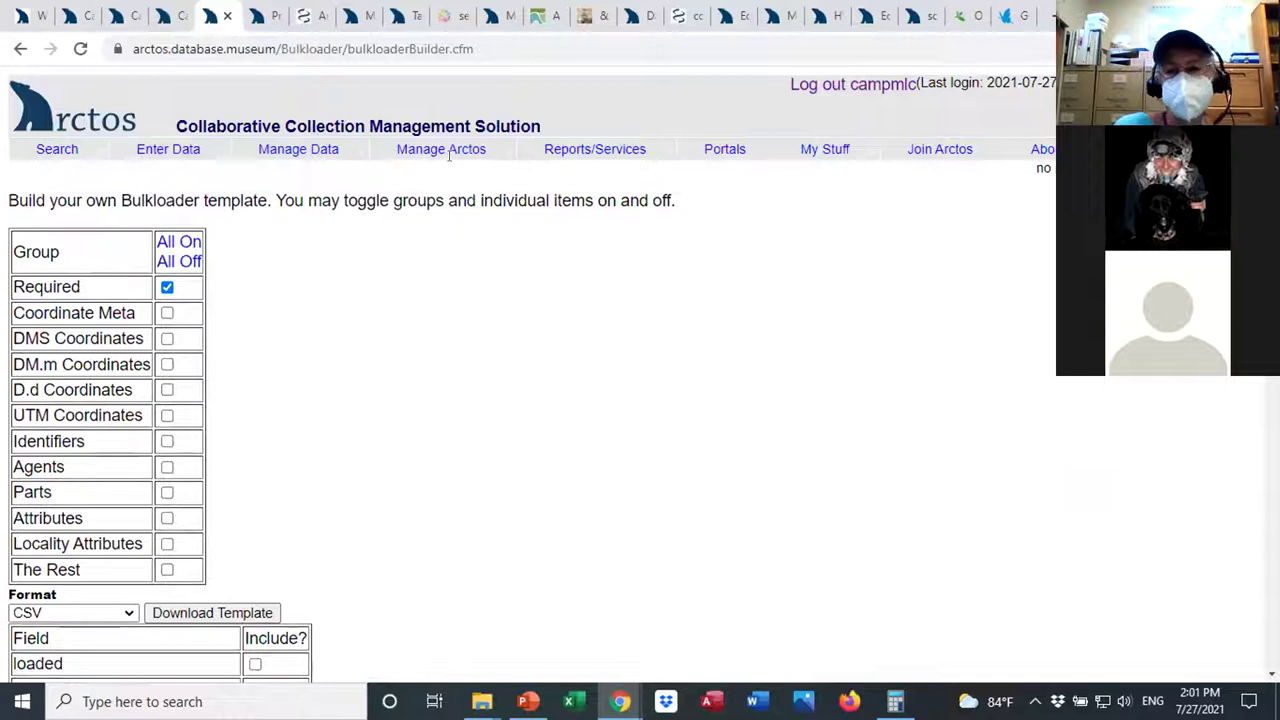
Download a CSV bulkloader template containing the Required fields.
scroll(532, 368, "down", 2)
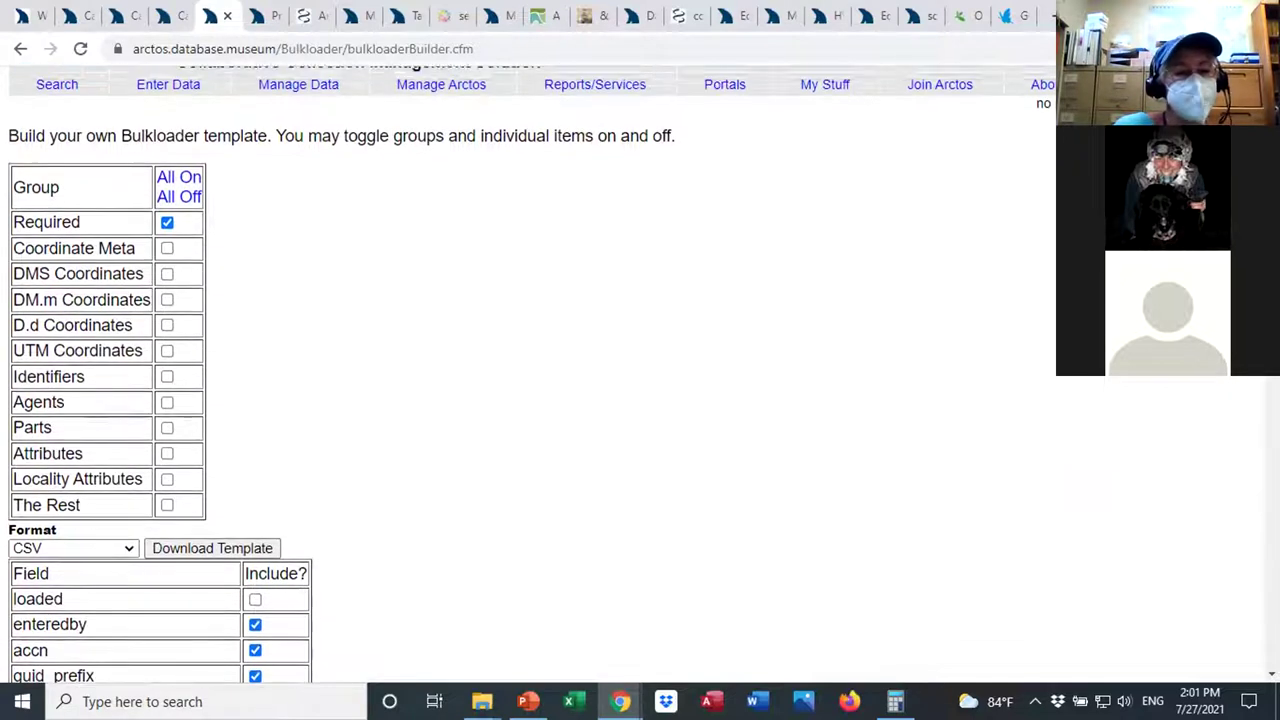
scroll(532, 368, "down", 20)
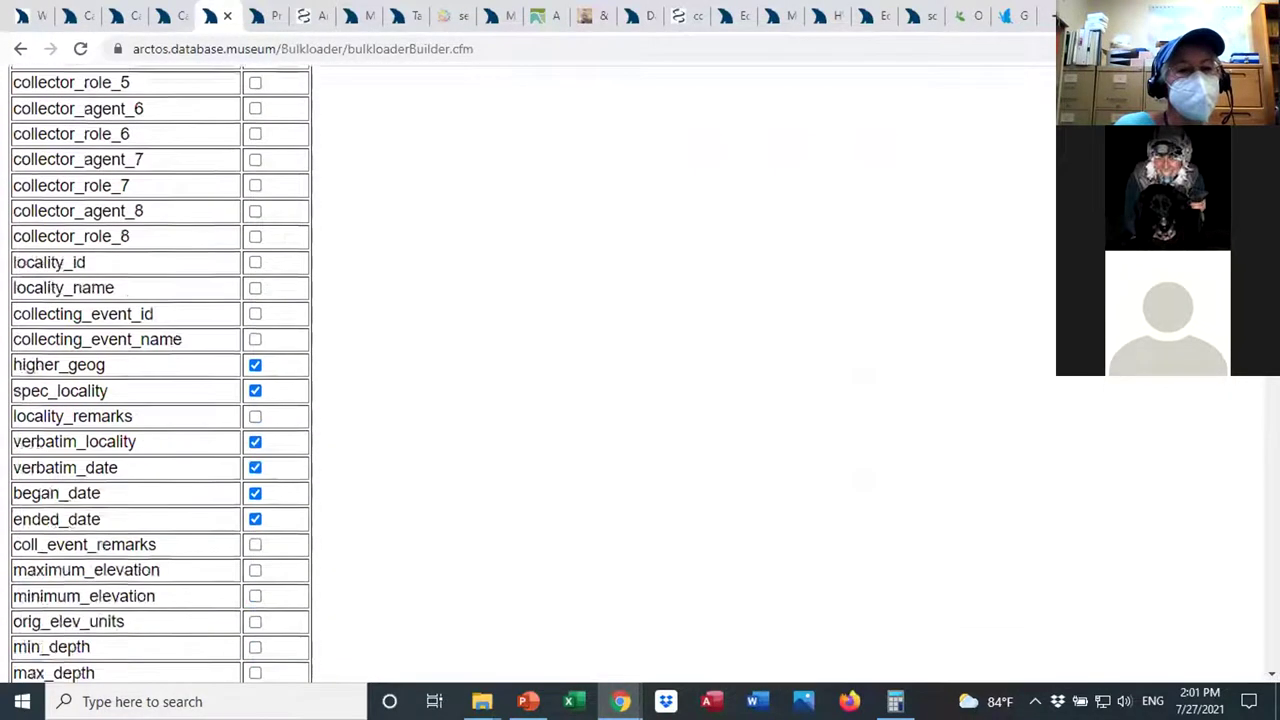
scroll(532, 368, "down", 9)
scroll(532, 368, "up", 20)
scroll(333, 396, "up", 1)
scroll(333, 396, "down", 3)
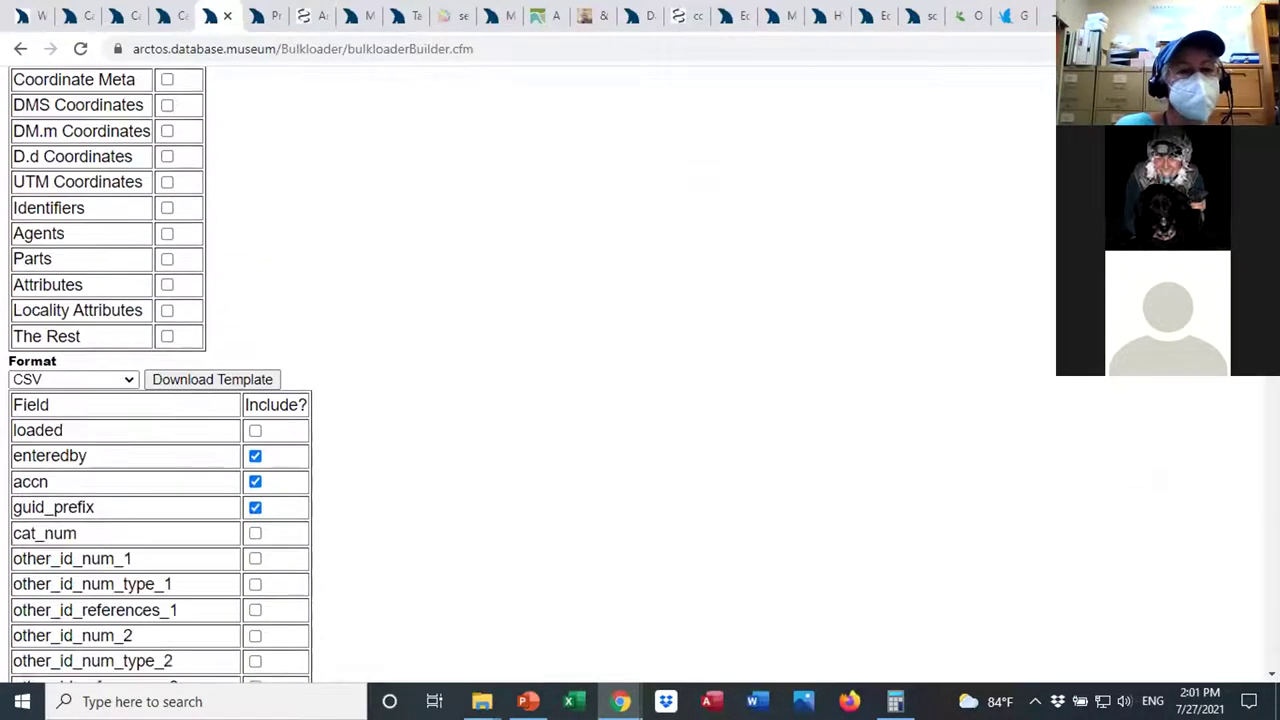
scroll(333, 396, "up", 1)
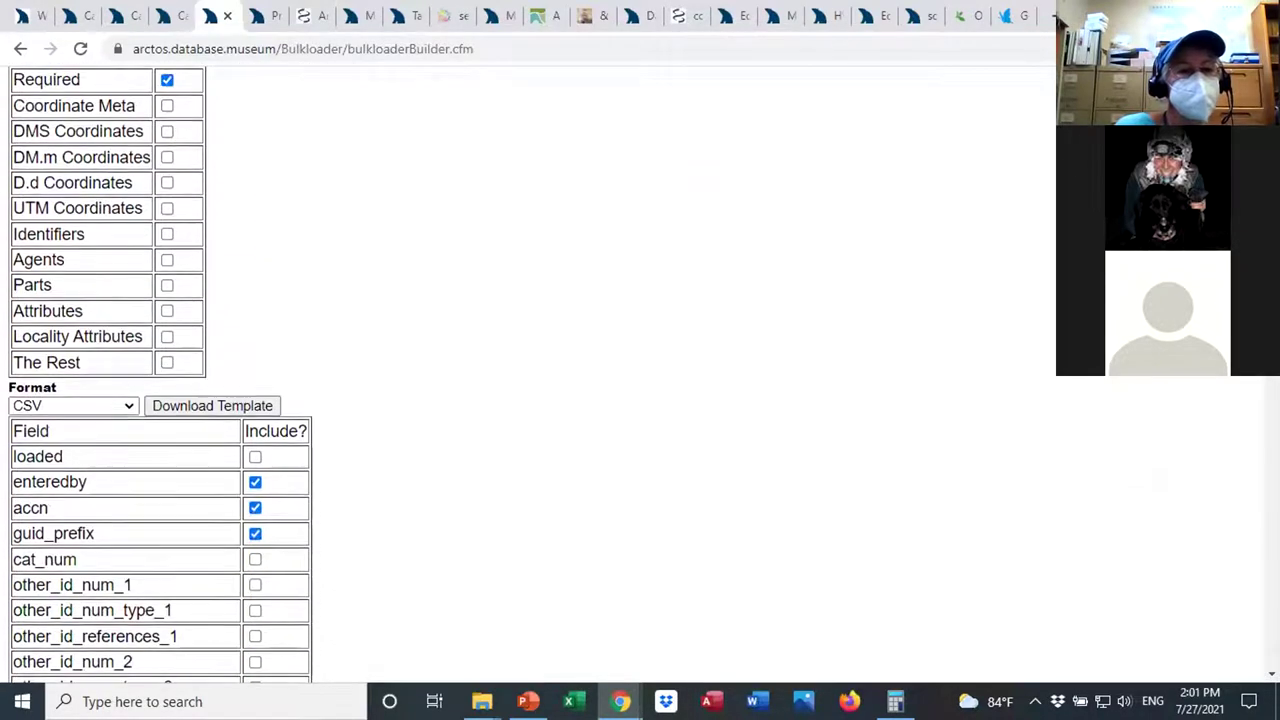
left_click(232, 405)
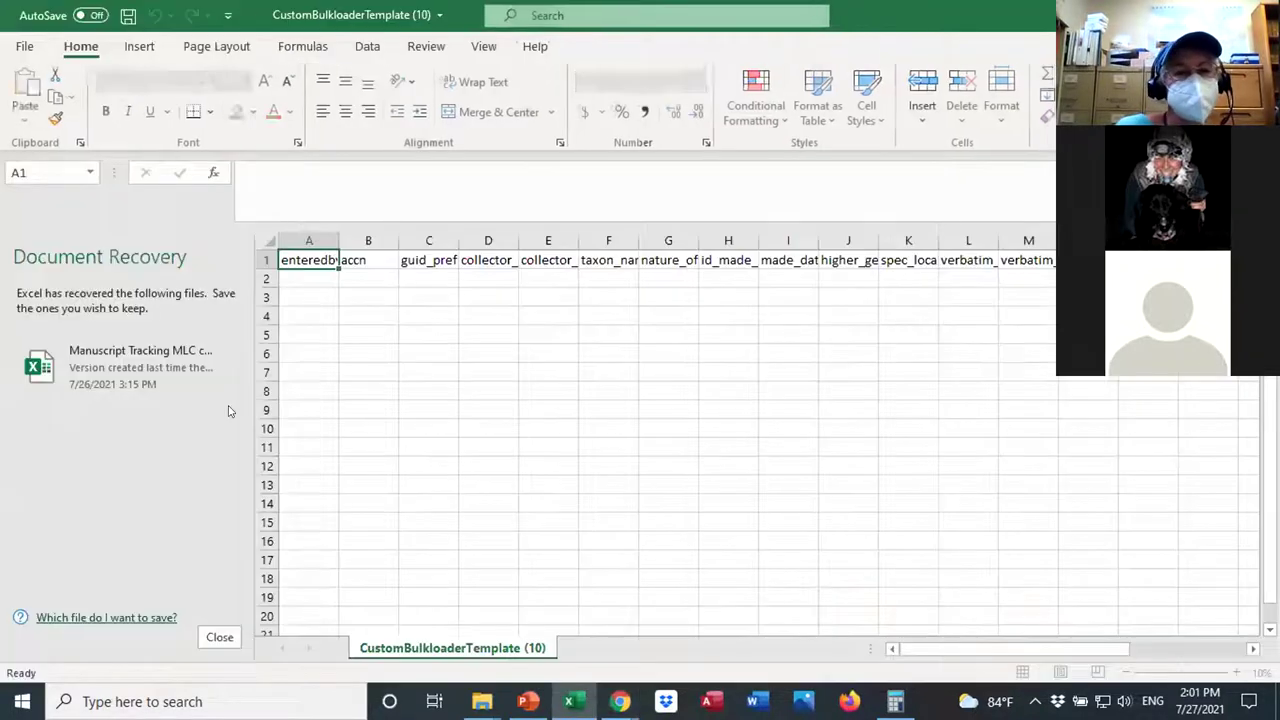
Widen template columns J, K (spec_locality) and L (verbatim_locality) in Excel, then return to Arctos.
left_click_drag(945, 651, 1064, 648)
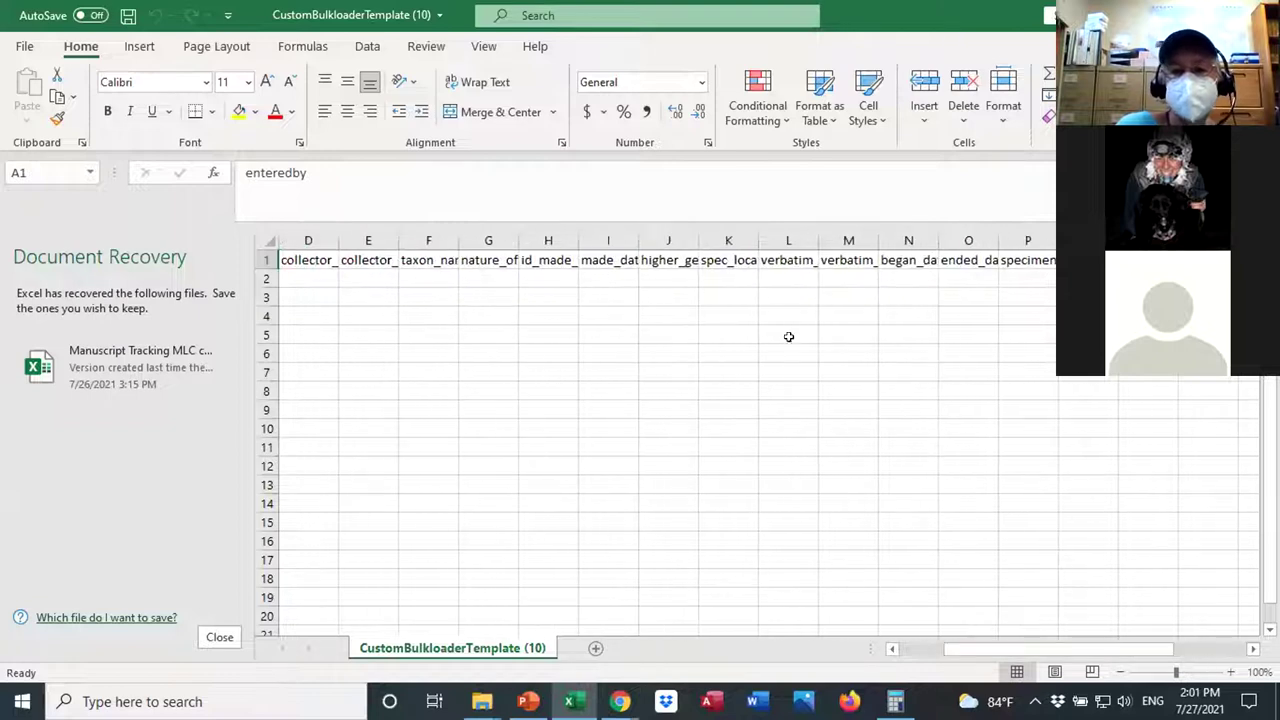
left_click(776, 256)
left_click_drag(818, 237, 882, 237)
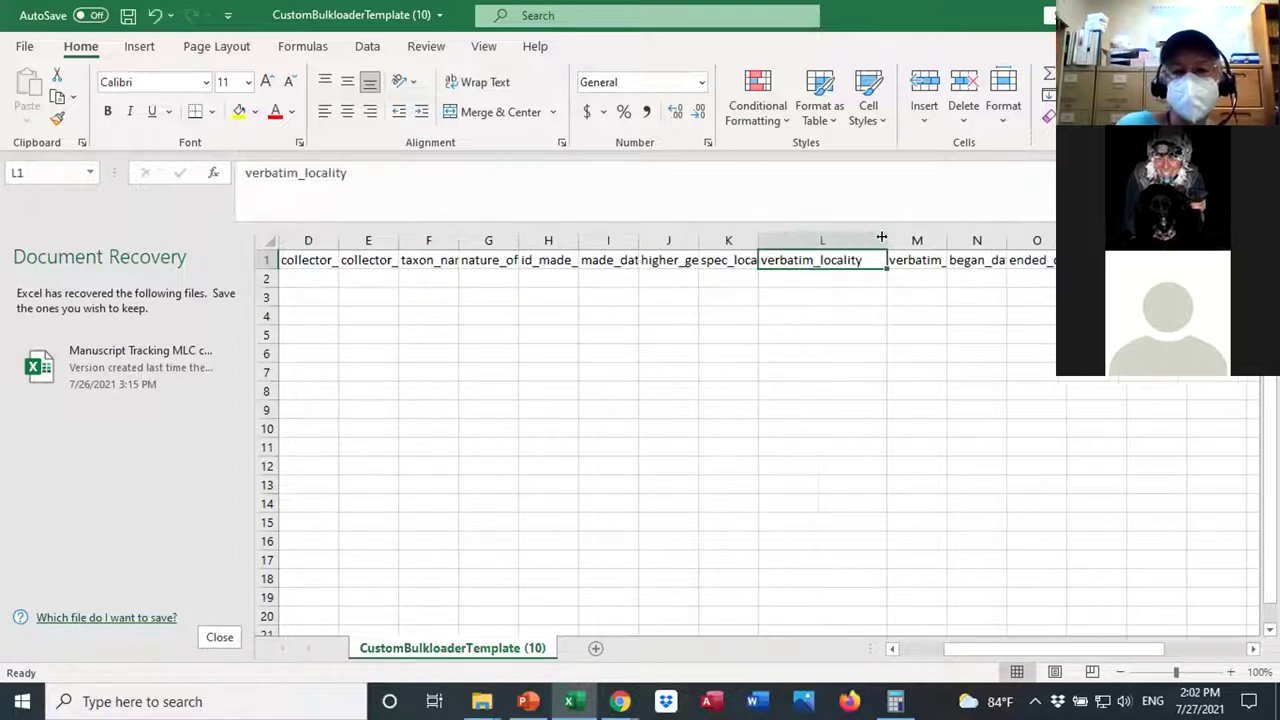
left_click_drag(758, 237, 792, 237)
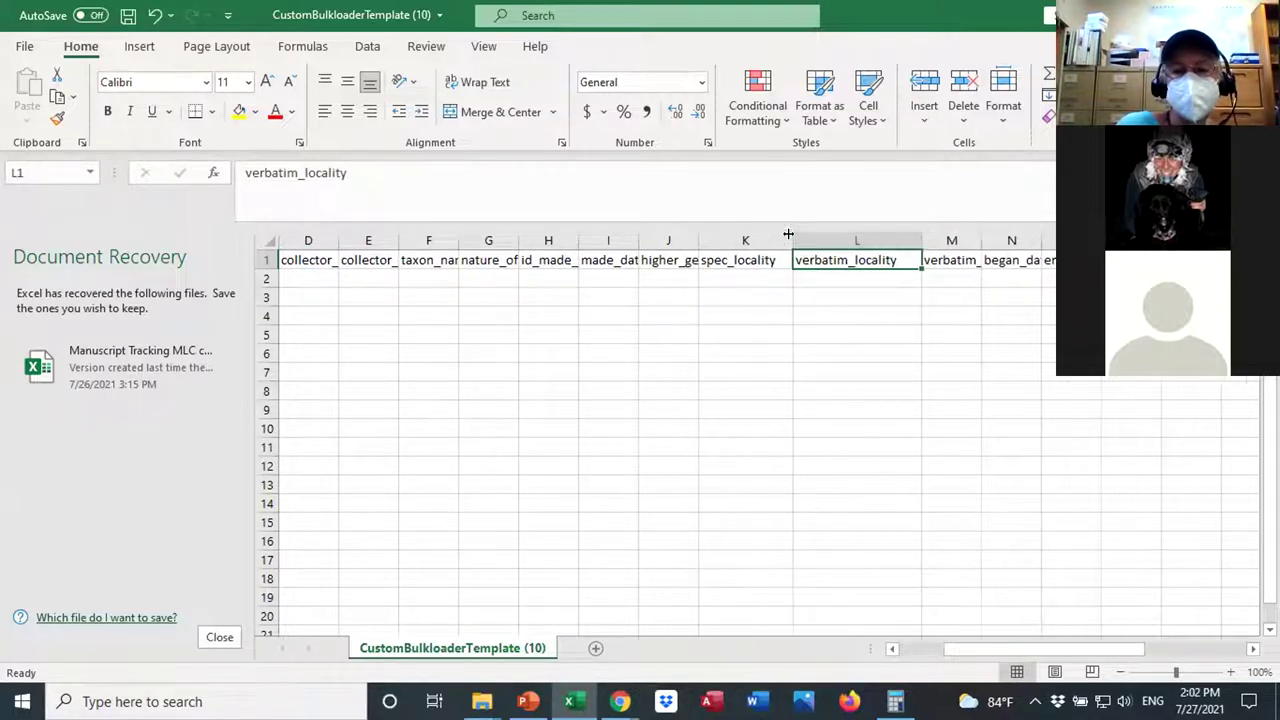
left_click_drag(697, 230, 714, 231)
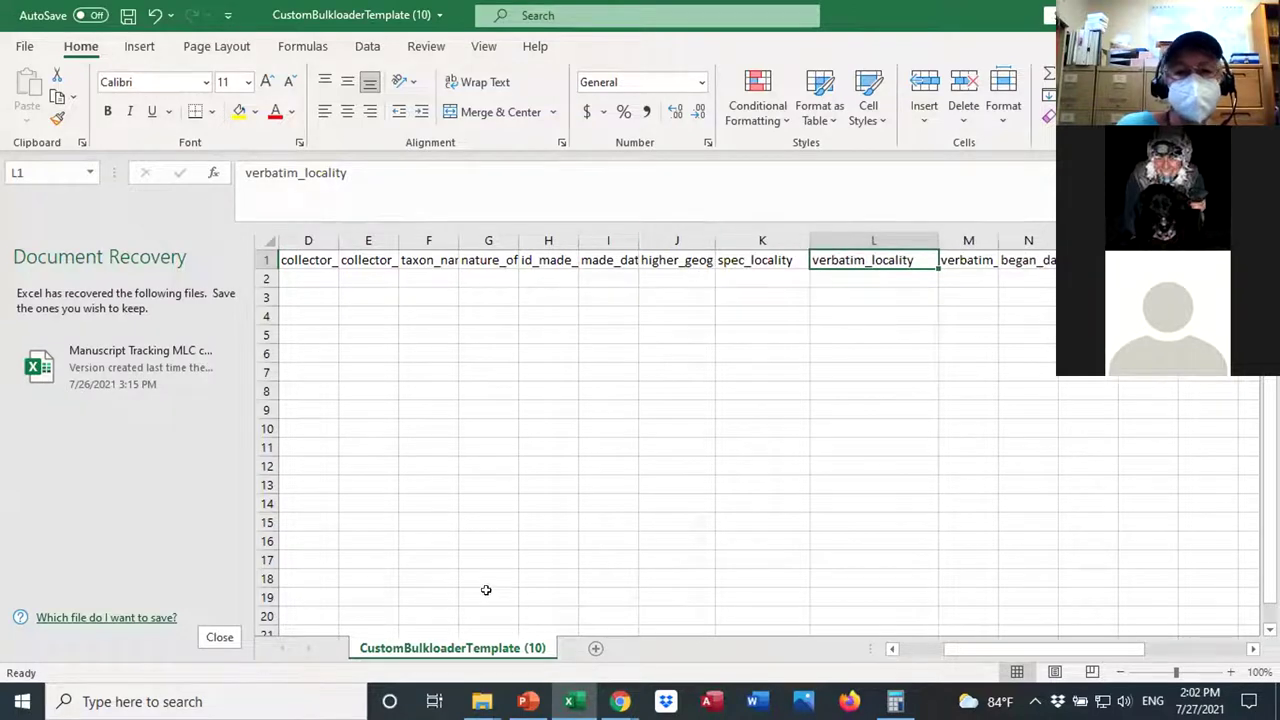
left_click(620, 701)
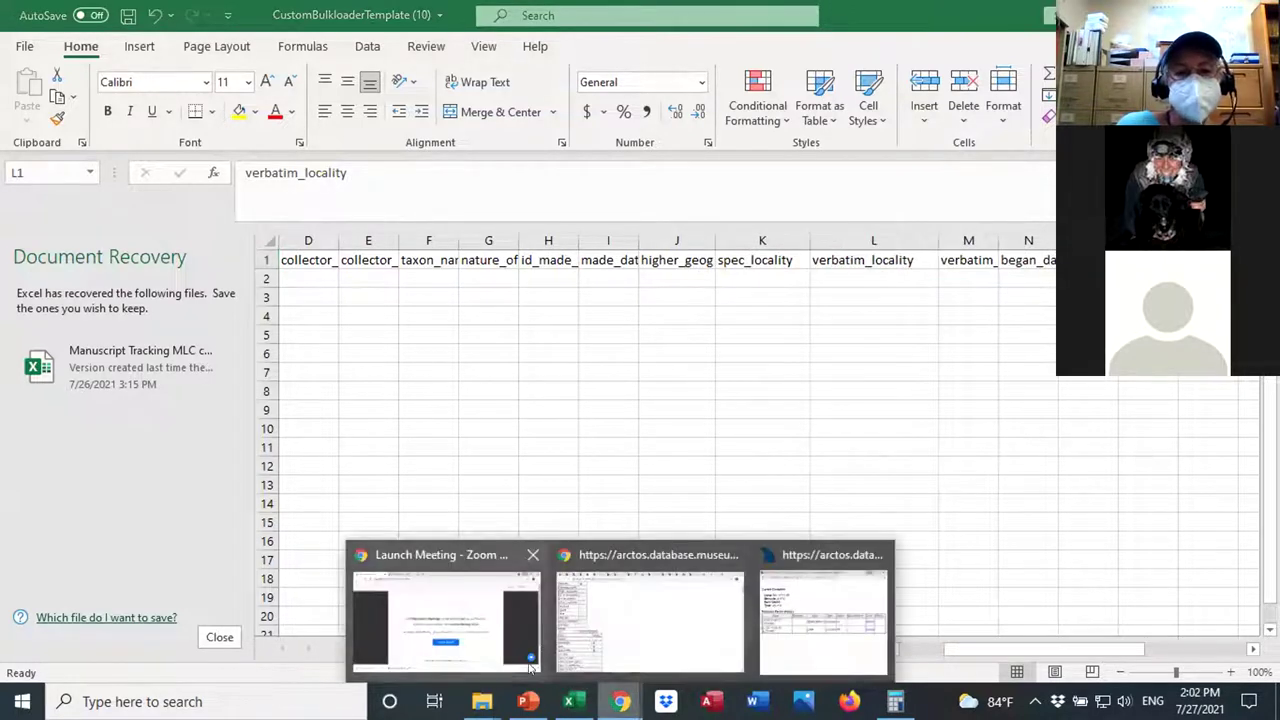
left_click(595, 655)
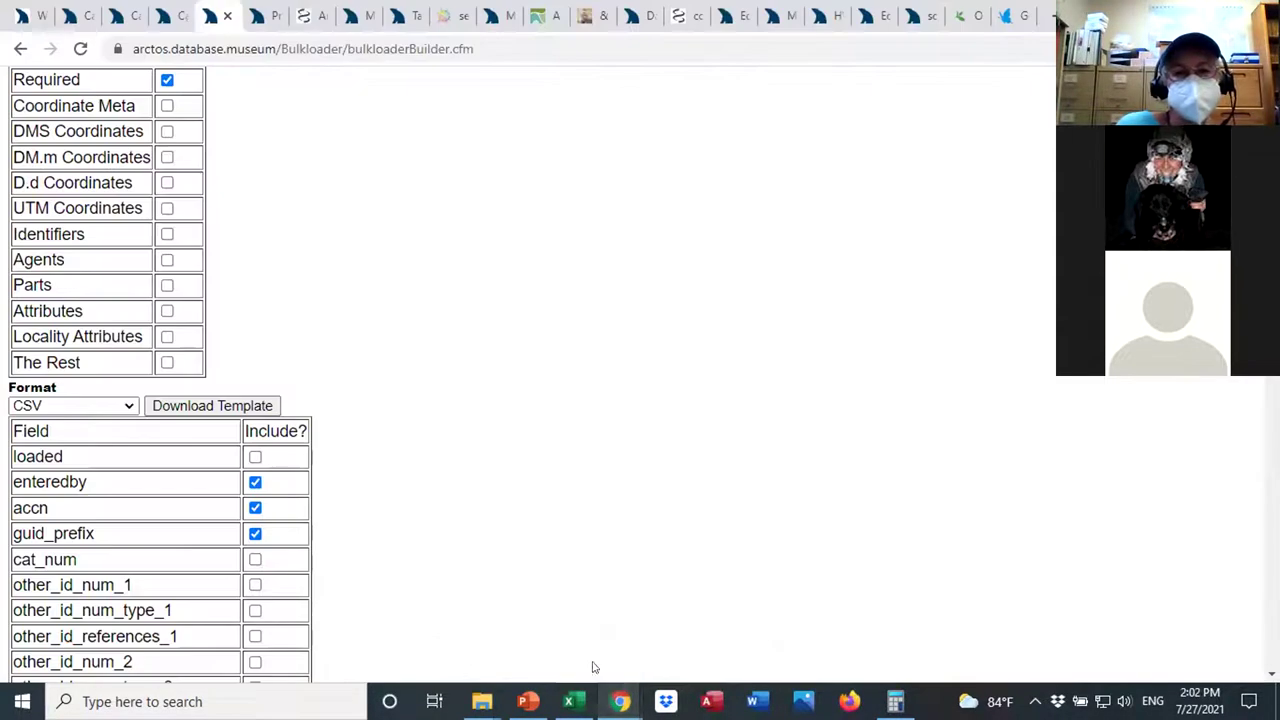
View the Bulkload Catalog Records upload page, then go back to the template builder.
left_click(182, 20)
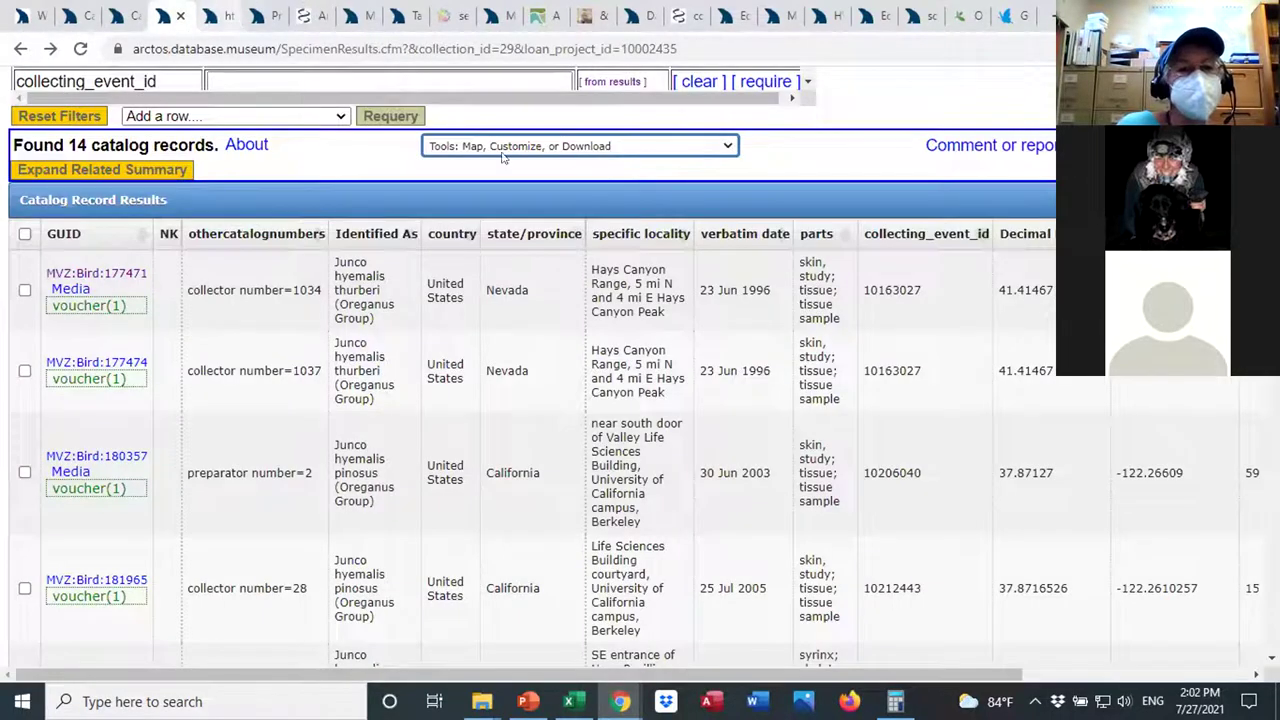
key("ctrl+Tab")
scroll(967, 72, "up", 3)
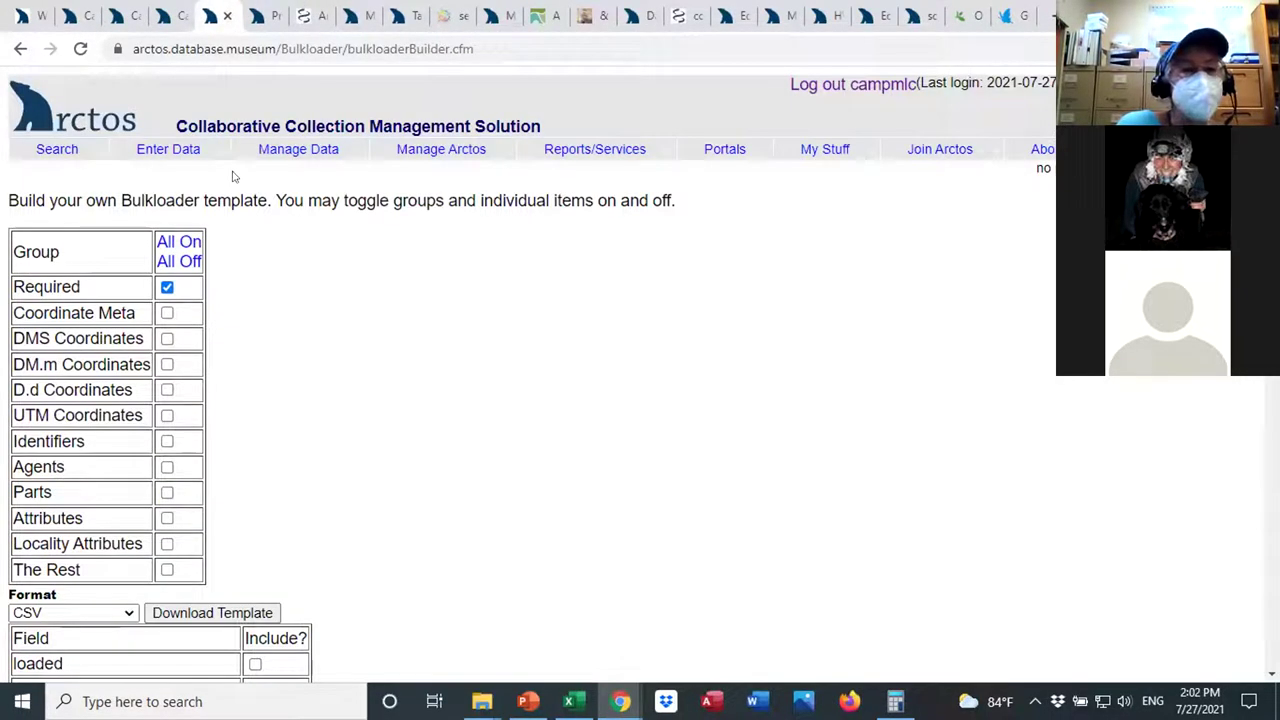
mouse_move(175, 190)
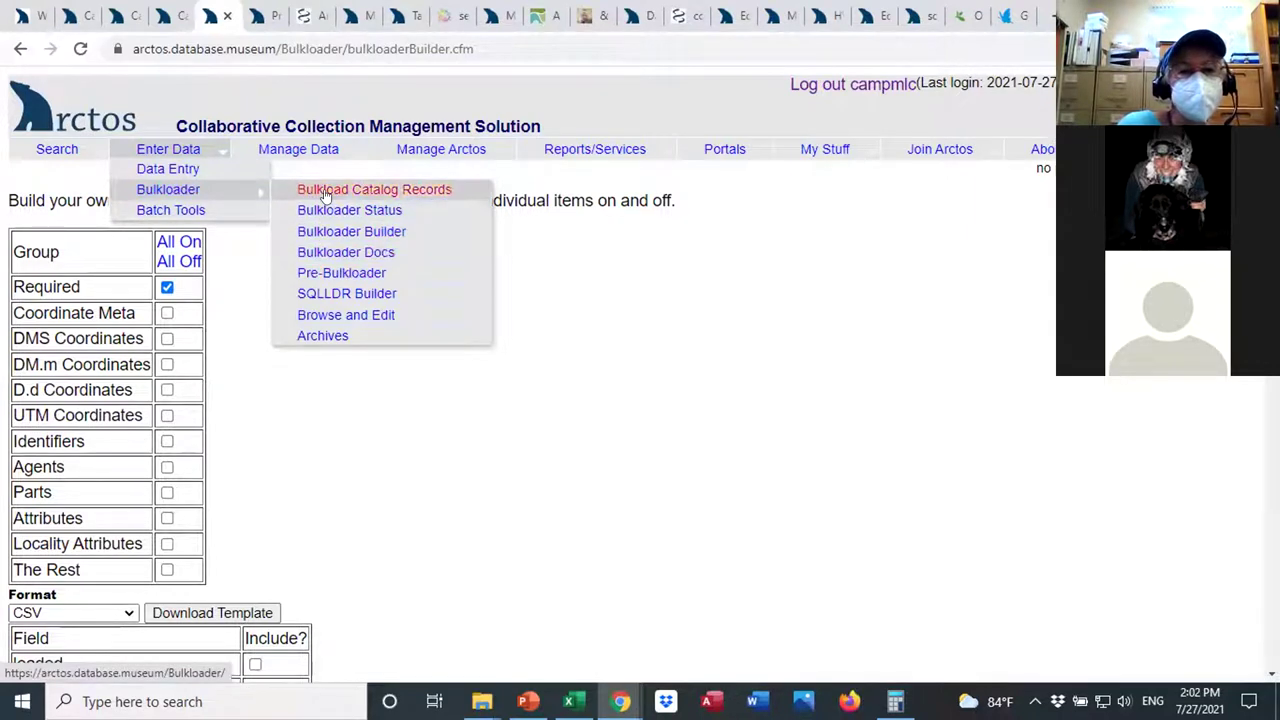
left_click(325, 191)
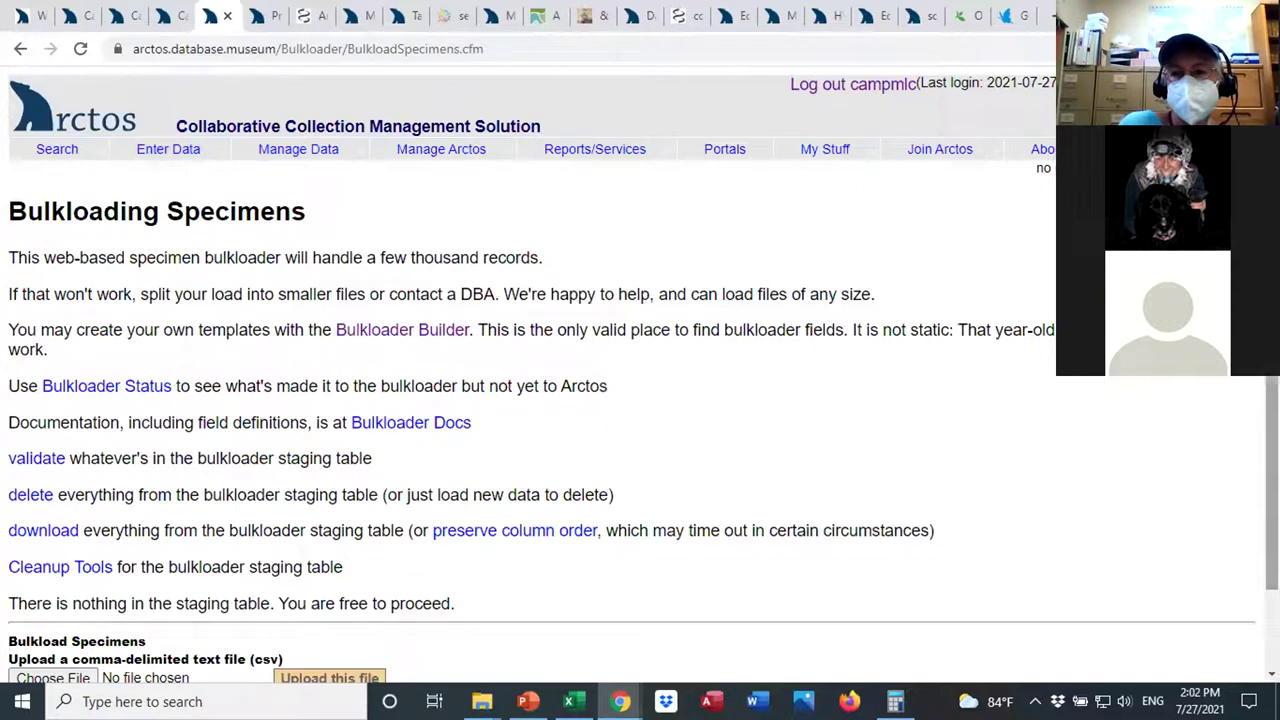
scroll(424, 426, "down", 1)
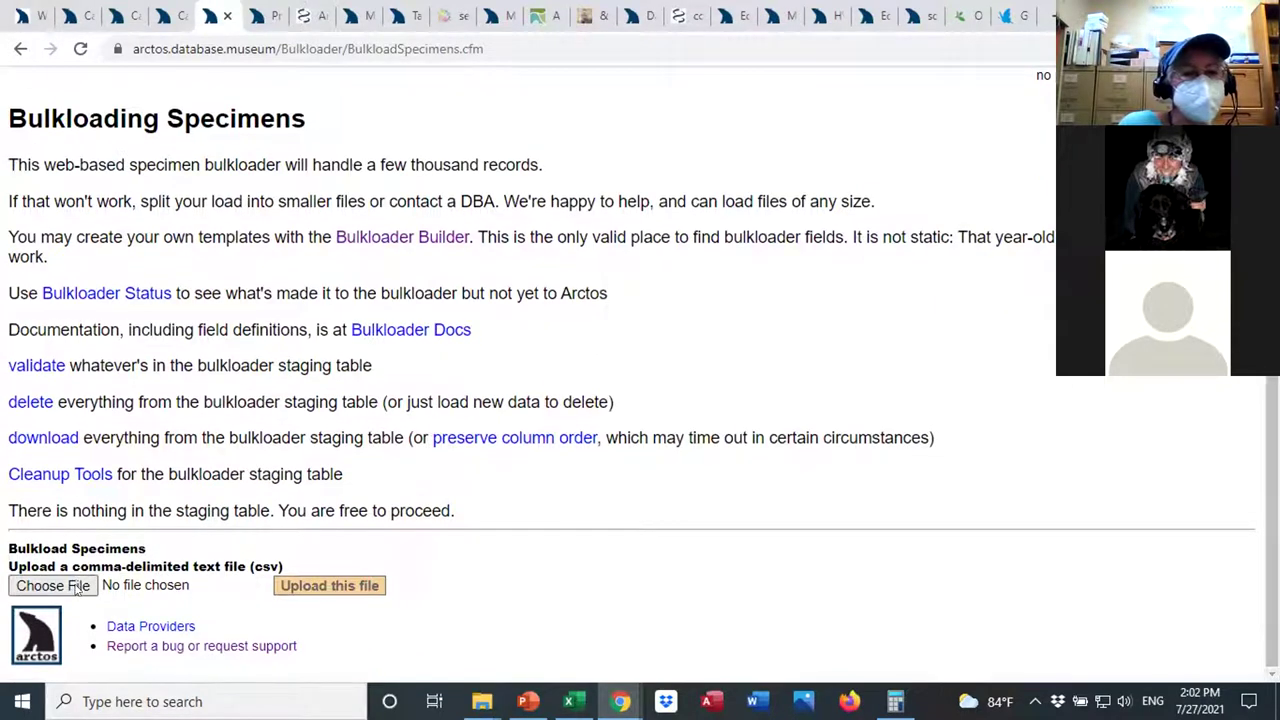
left_click(20, 49)
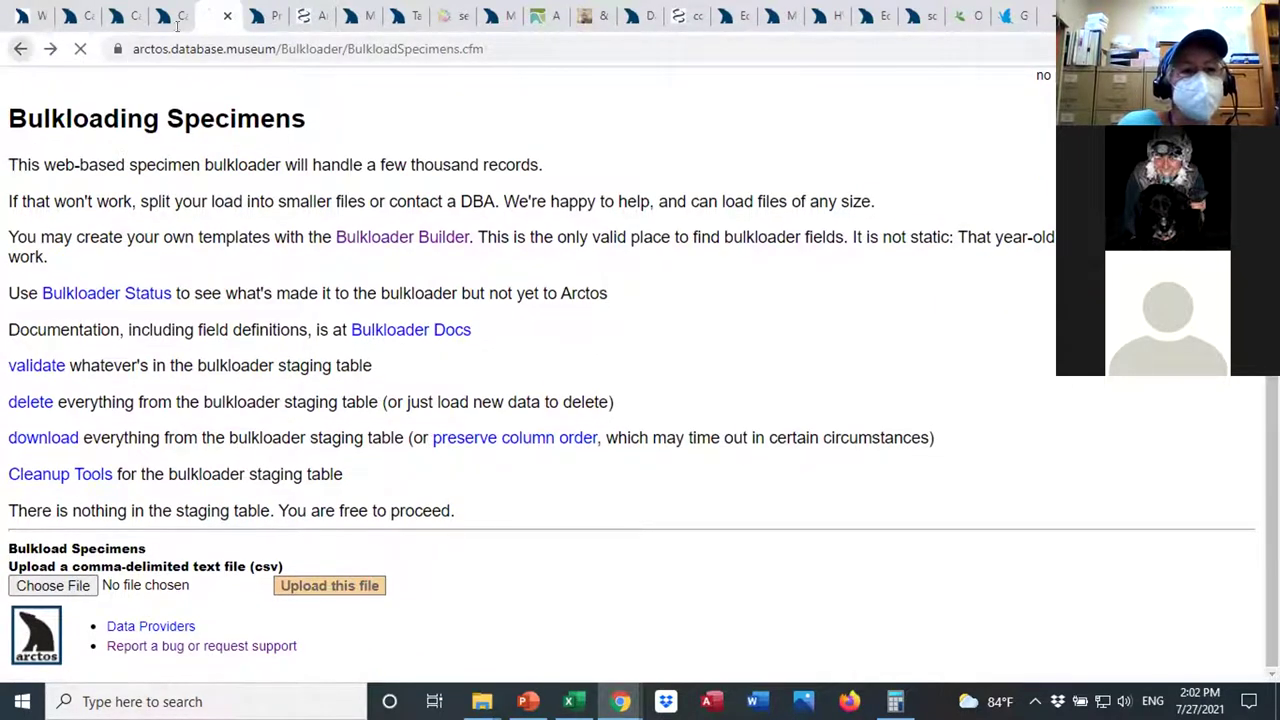
Browse the Enter Data Batch Tools menu and bring up Manage Data's Object Tracking tools.
mouse_move(270, 150)
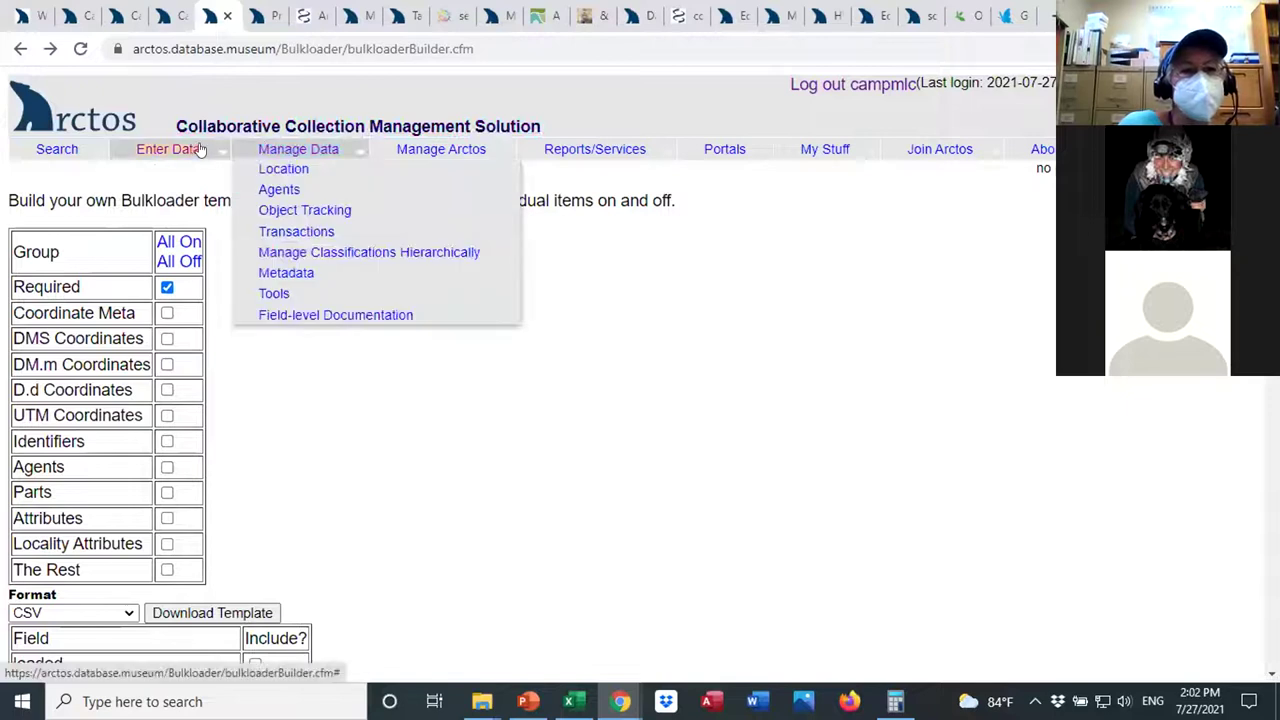
mouse_move(168, 150)
mouse_move(178, 213)
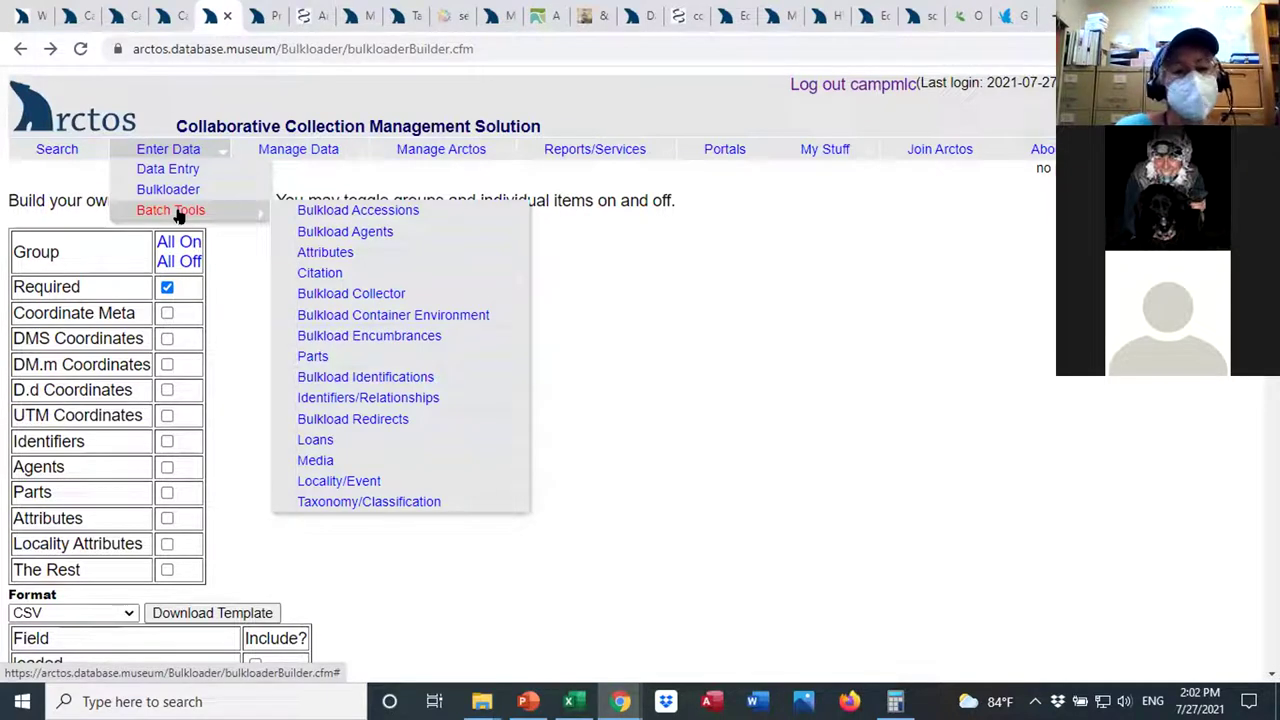
mouse_move(298, 150)
mouse_move(275, 213)
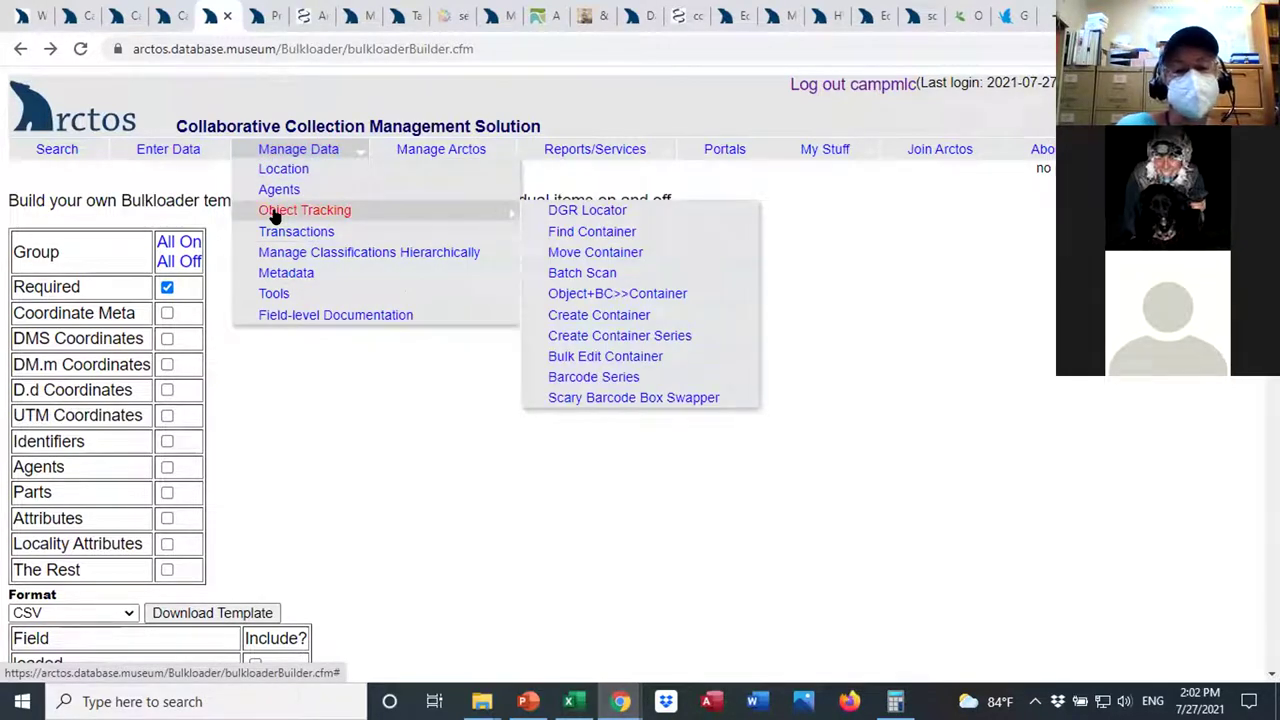
left_click(350, 210)
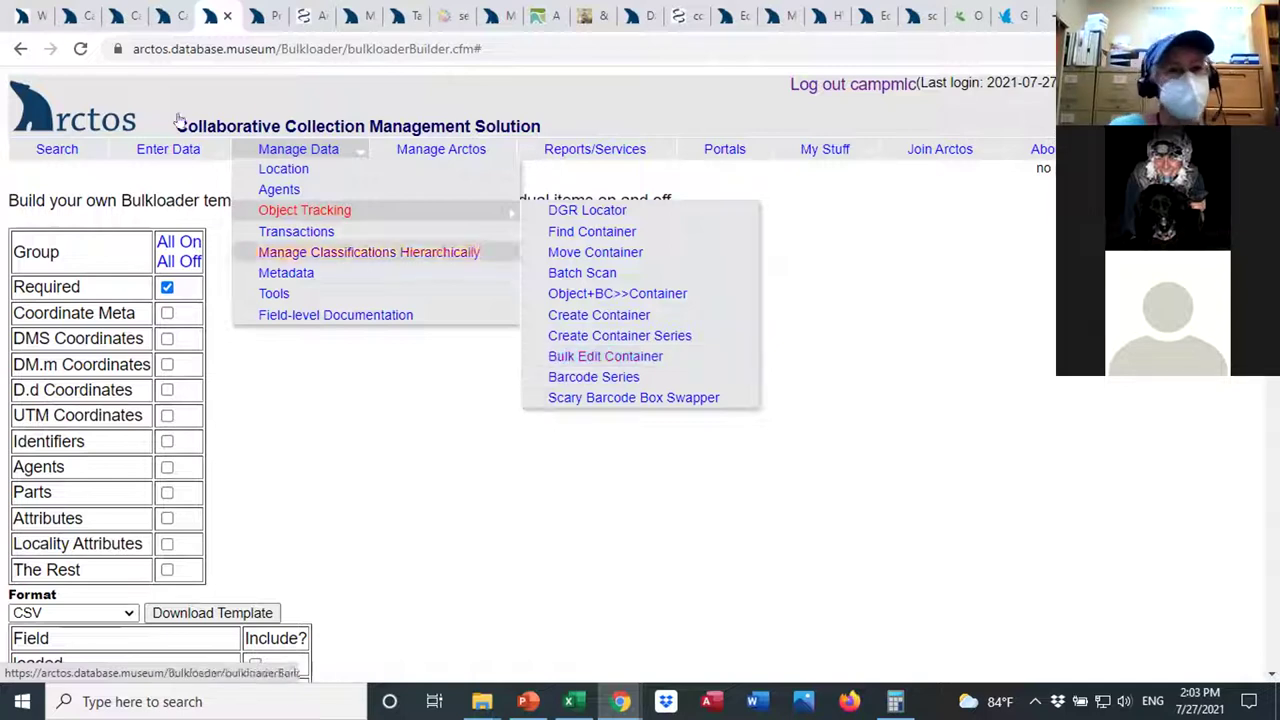
Open specimen record MVZ:Bird:191951 from the search results, reloading after a failed load.
left_click(120, 16)
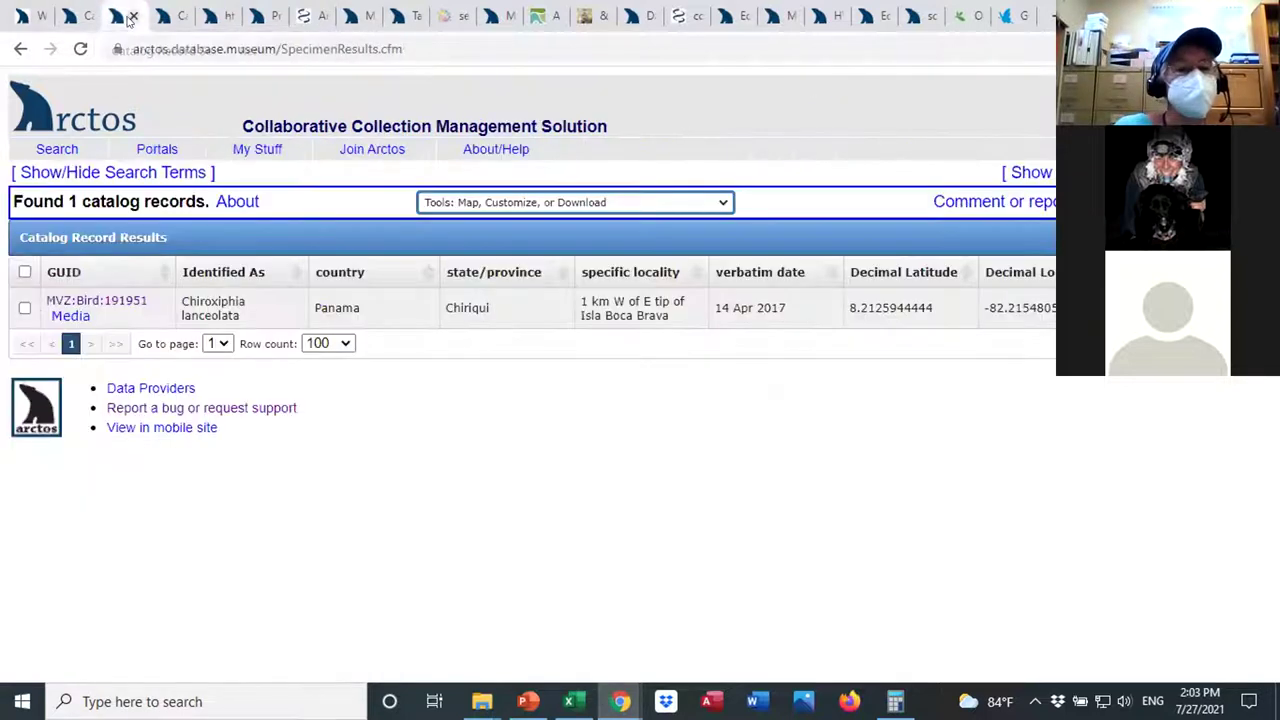
left_click(96, 300)
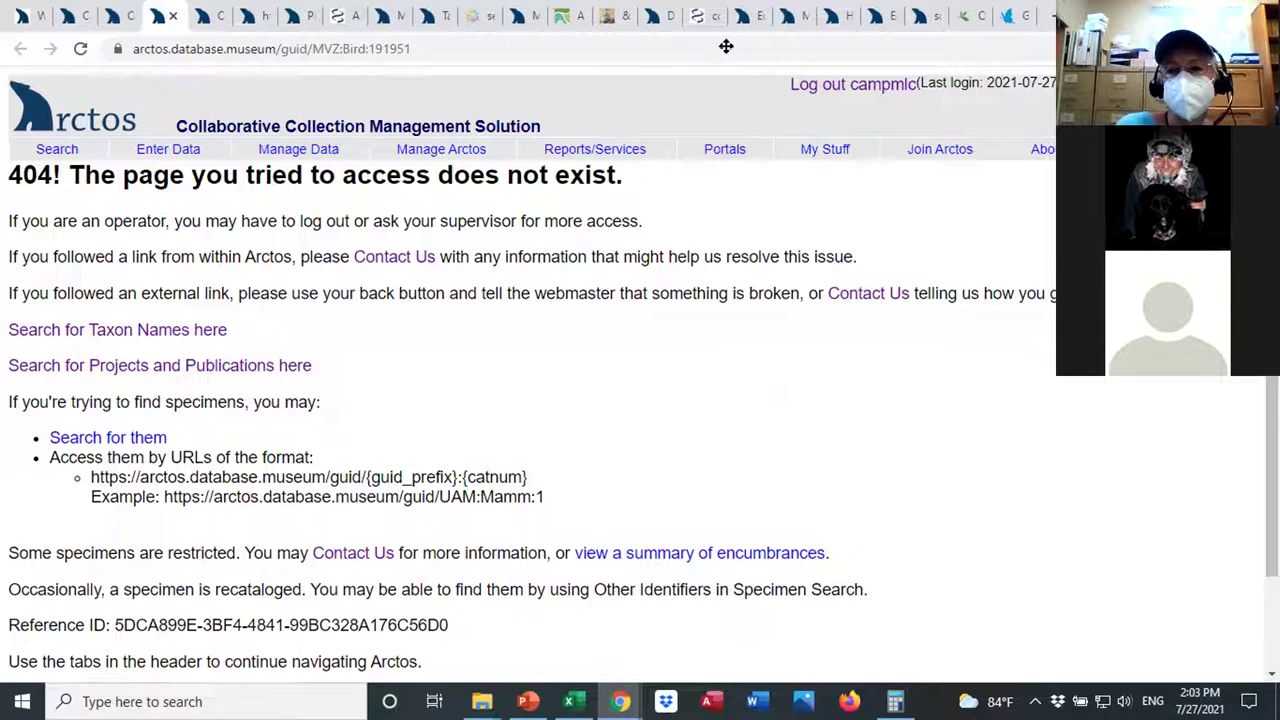
key("F5")
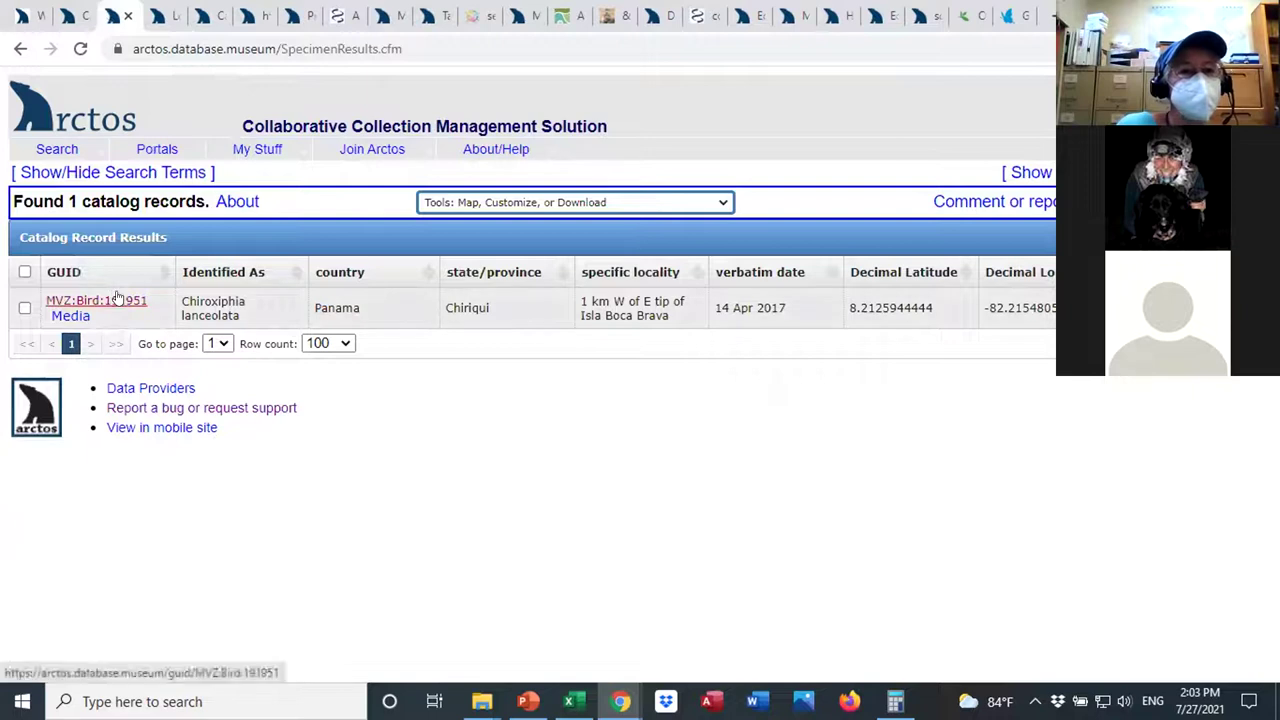
left_click(110, 300)
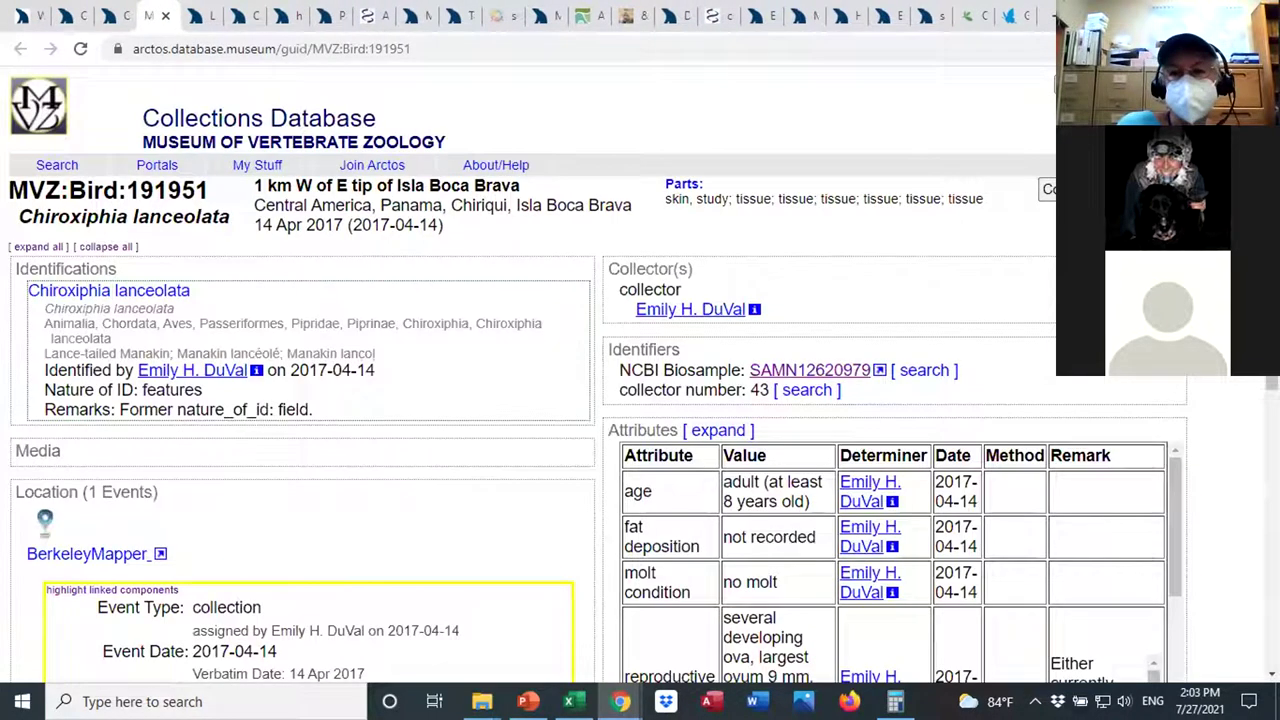
scroll(770, 347, "down", 1)
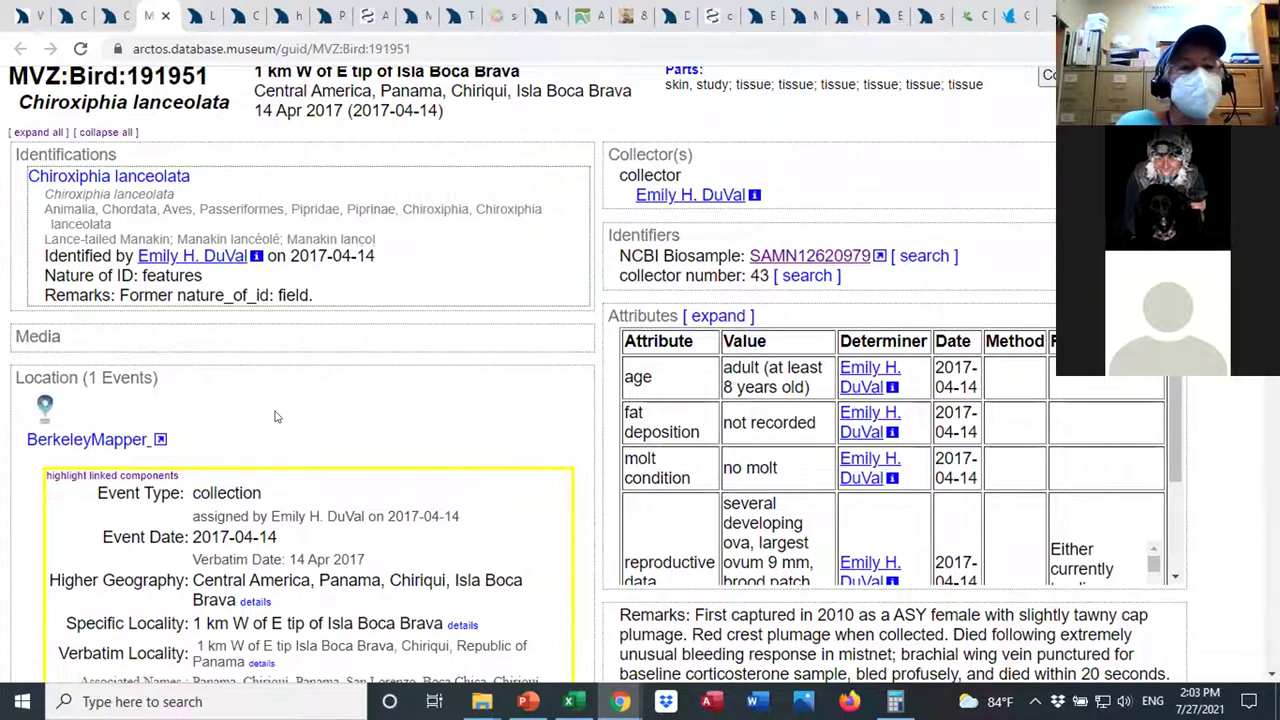
View details of its linked reference genome media, then return to the record and results.
left_click(123, 357)
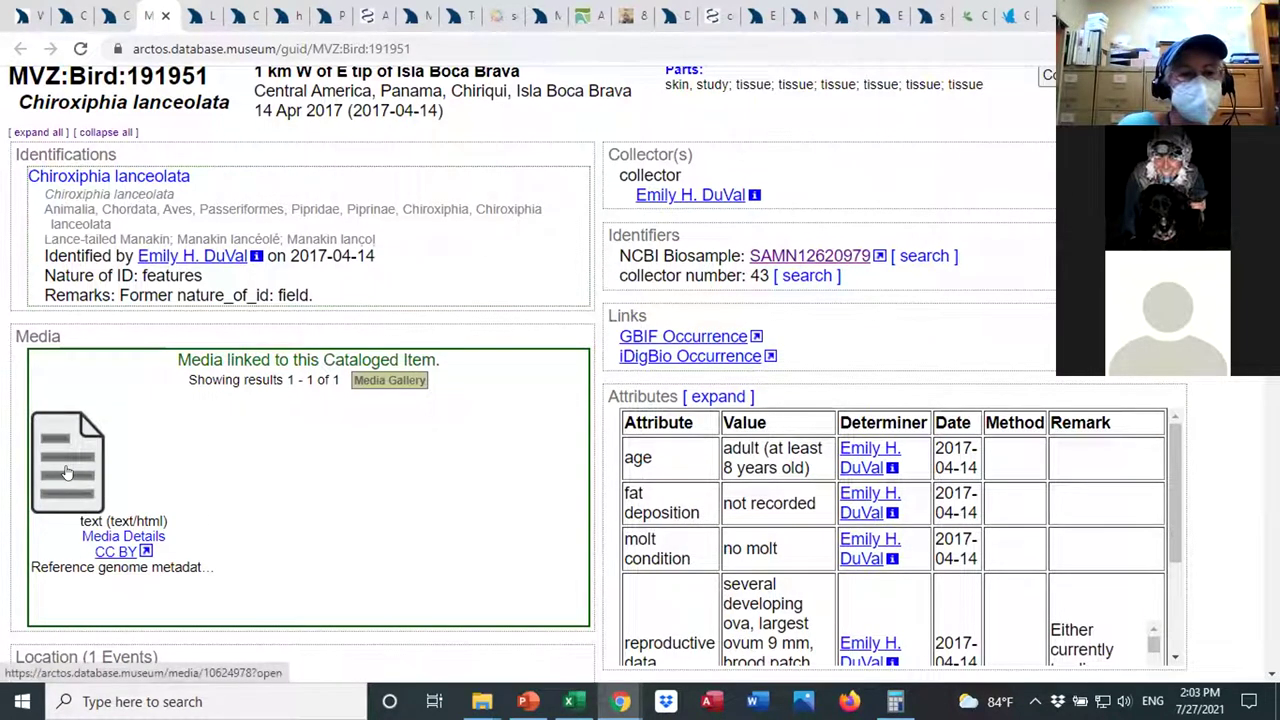
left_click(106, 537)
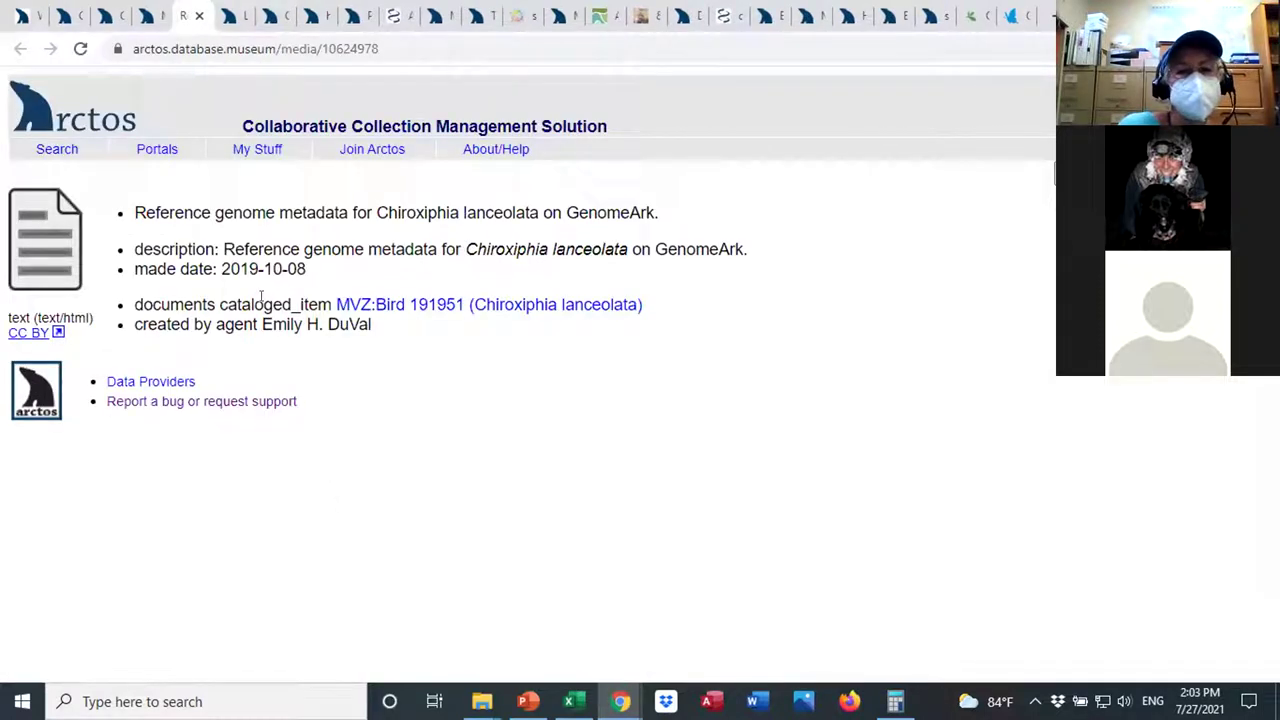
left_click(148, 18)
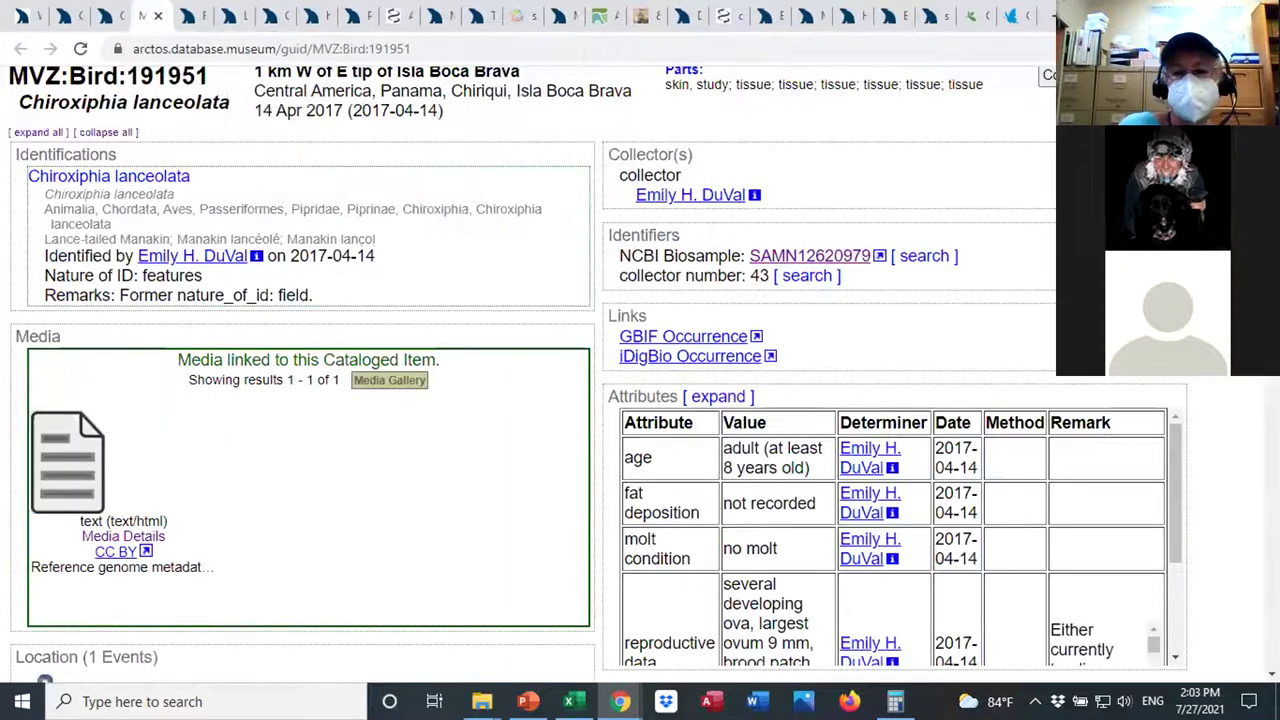
scroll(600, 370, "down", 3)
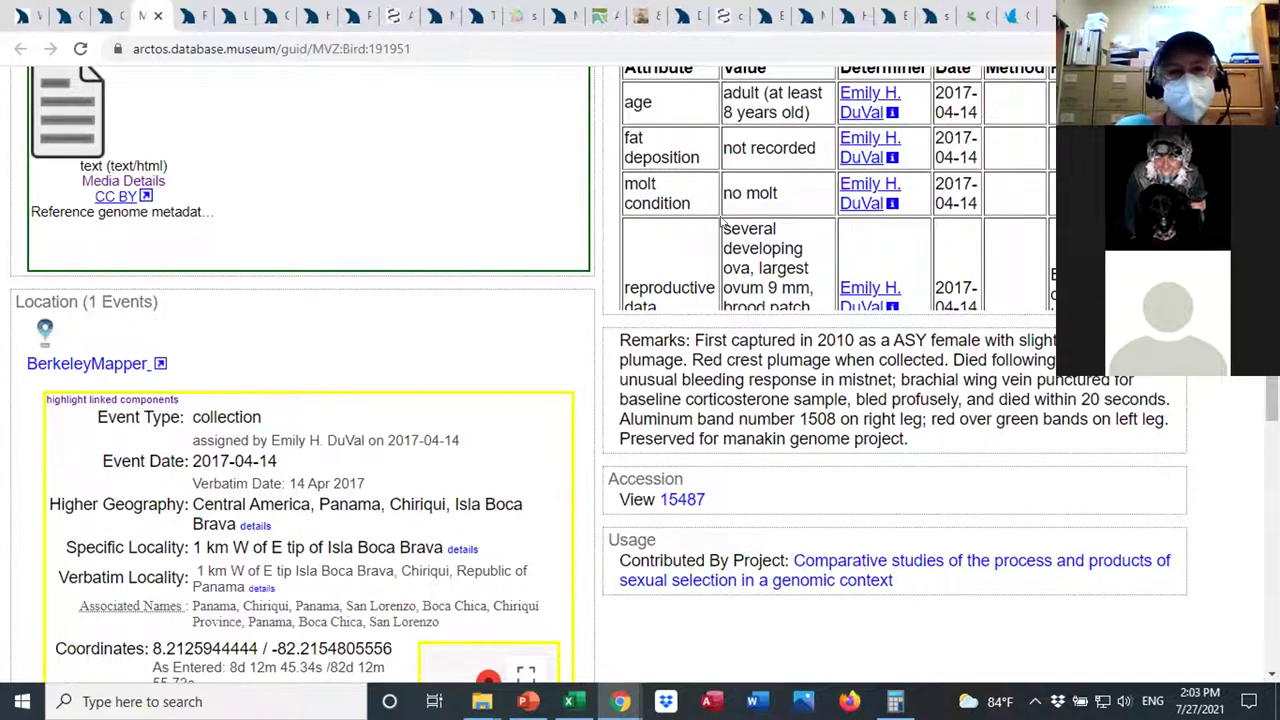
left_click(107, 17)
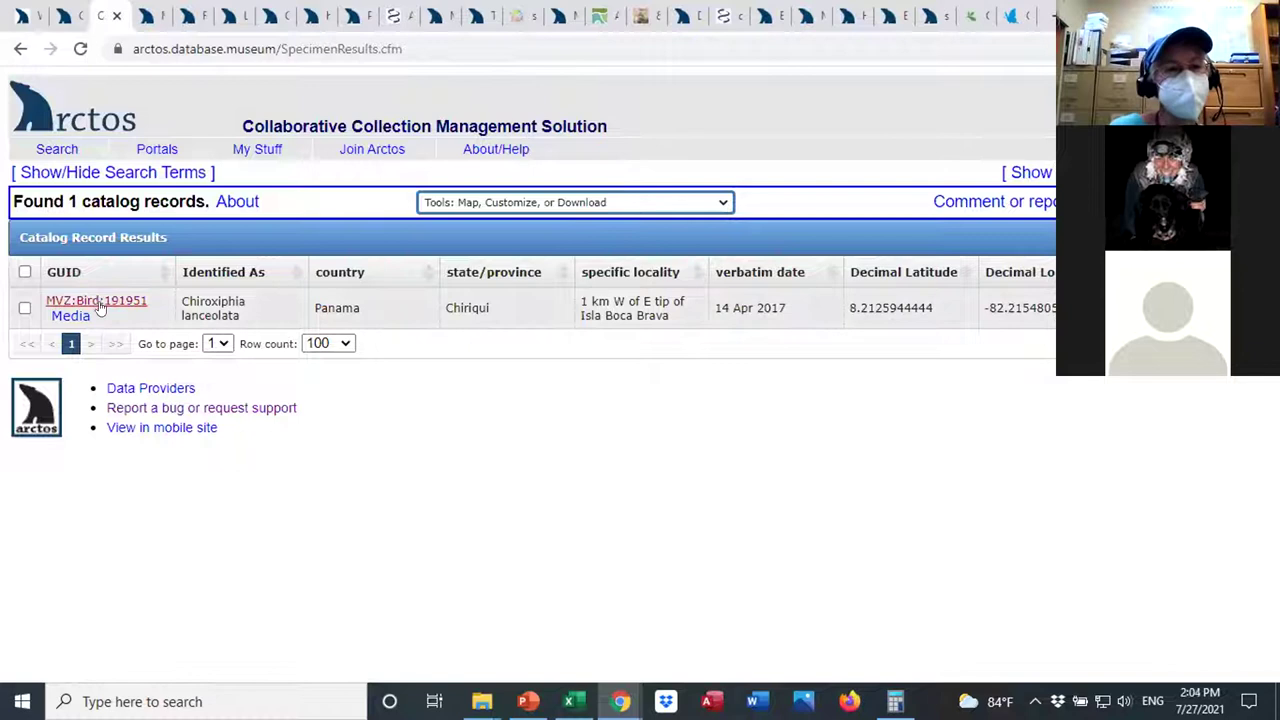